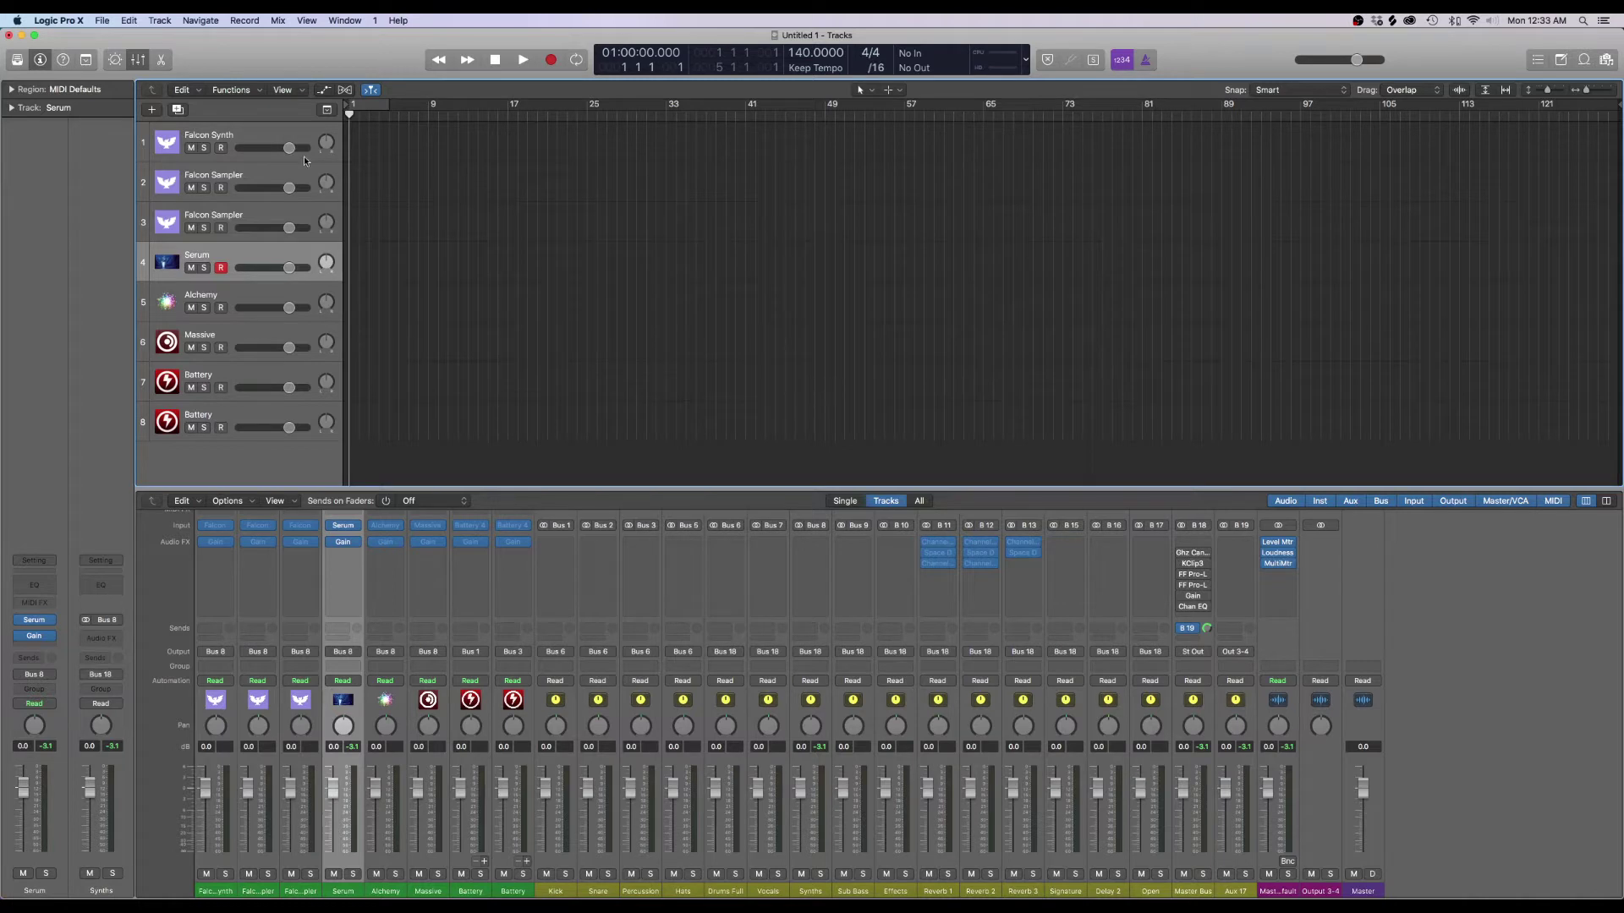
Open the Falcon Sampler on track 3 and remove its Stretch and Slice oscillators, leaving IRCAM Multi Granular
{"action": "left_click", "coordinate": [276, 206]}
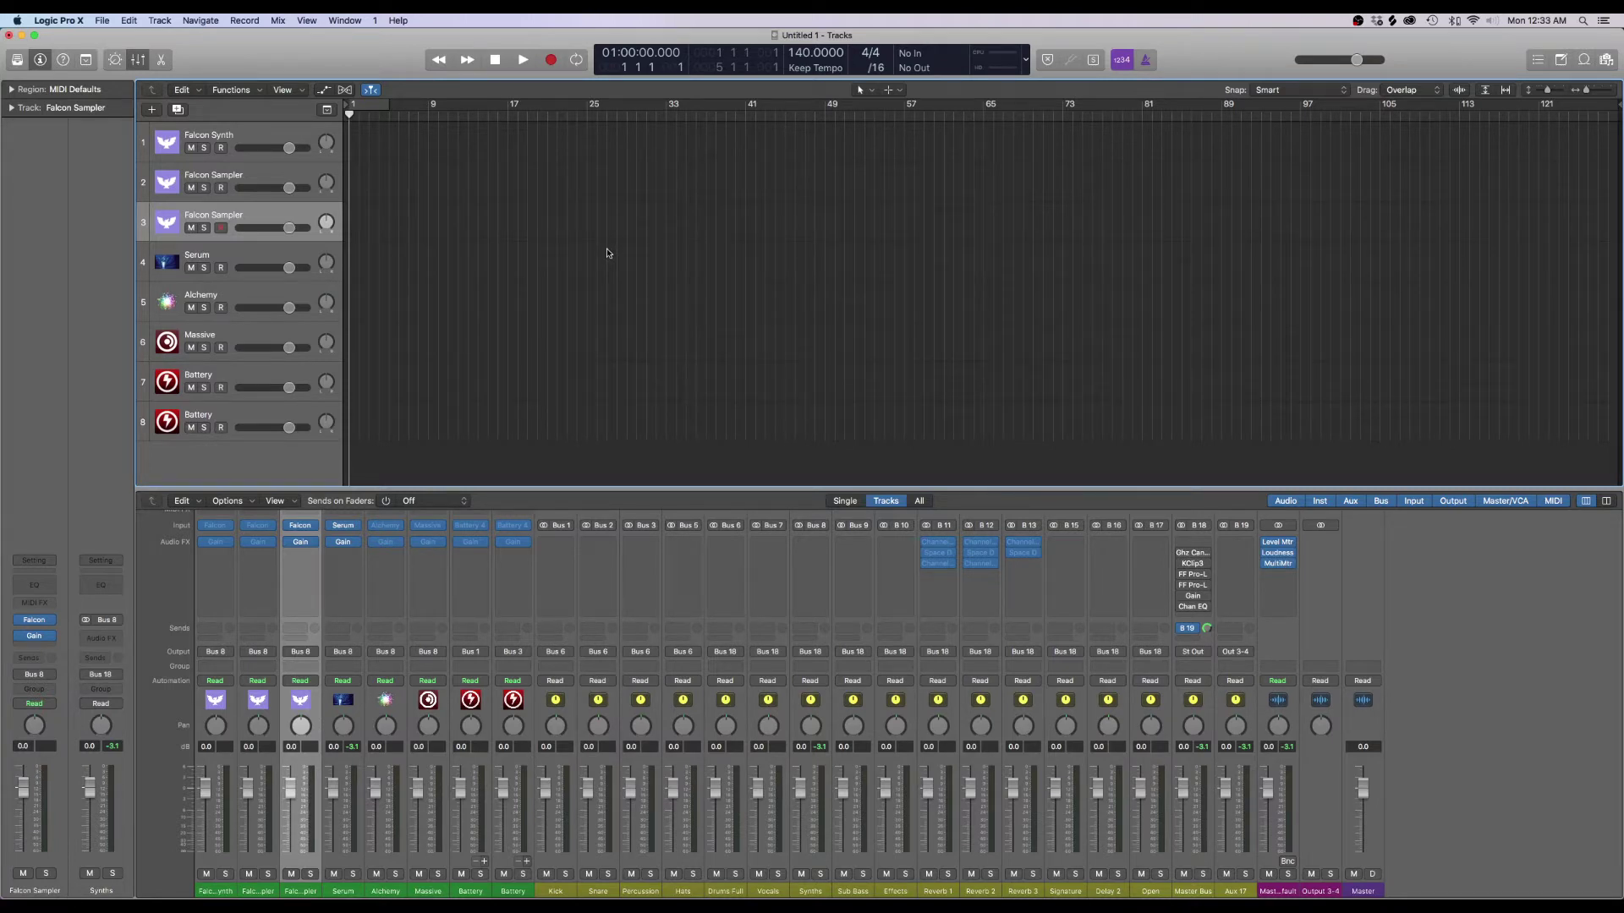
{"action": "left_click", "coordinate": [302, 530]}
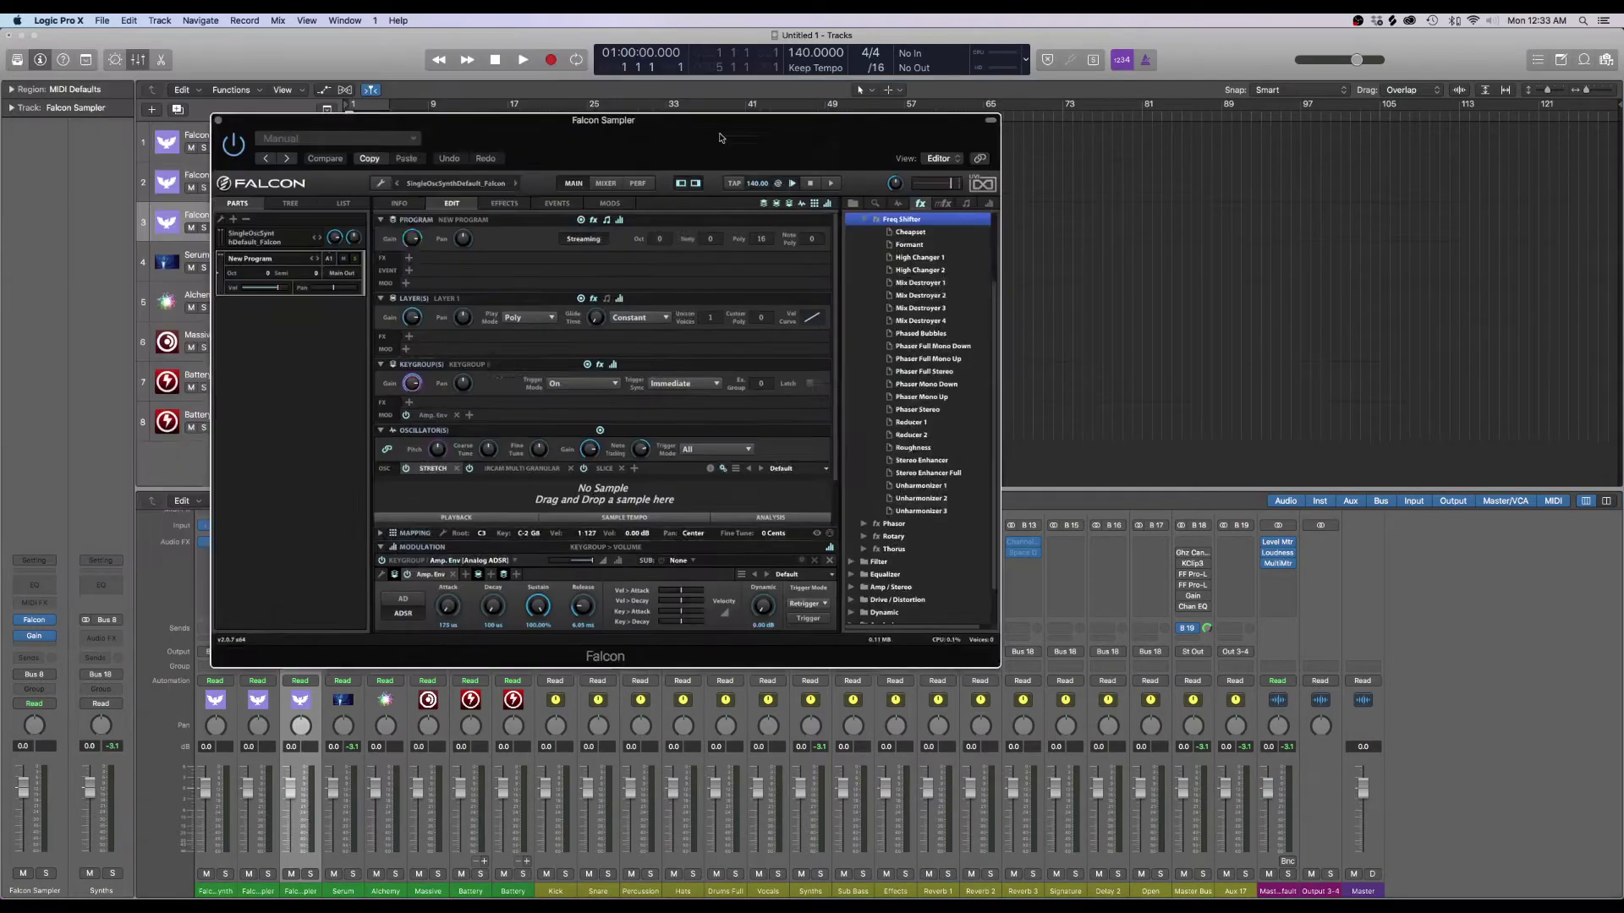
{"action": "left_click_drag", "start_coordinate": [719, 138], "coordinate": [892, 169]}
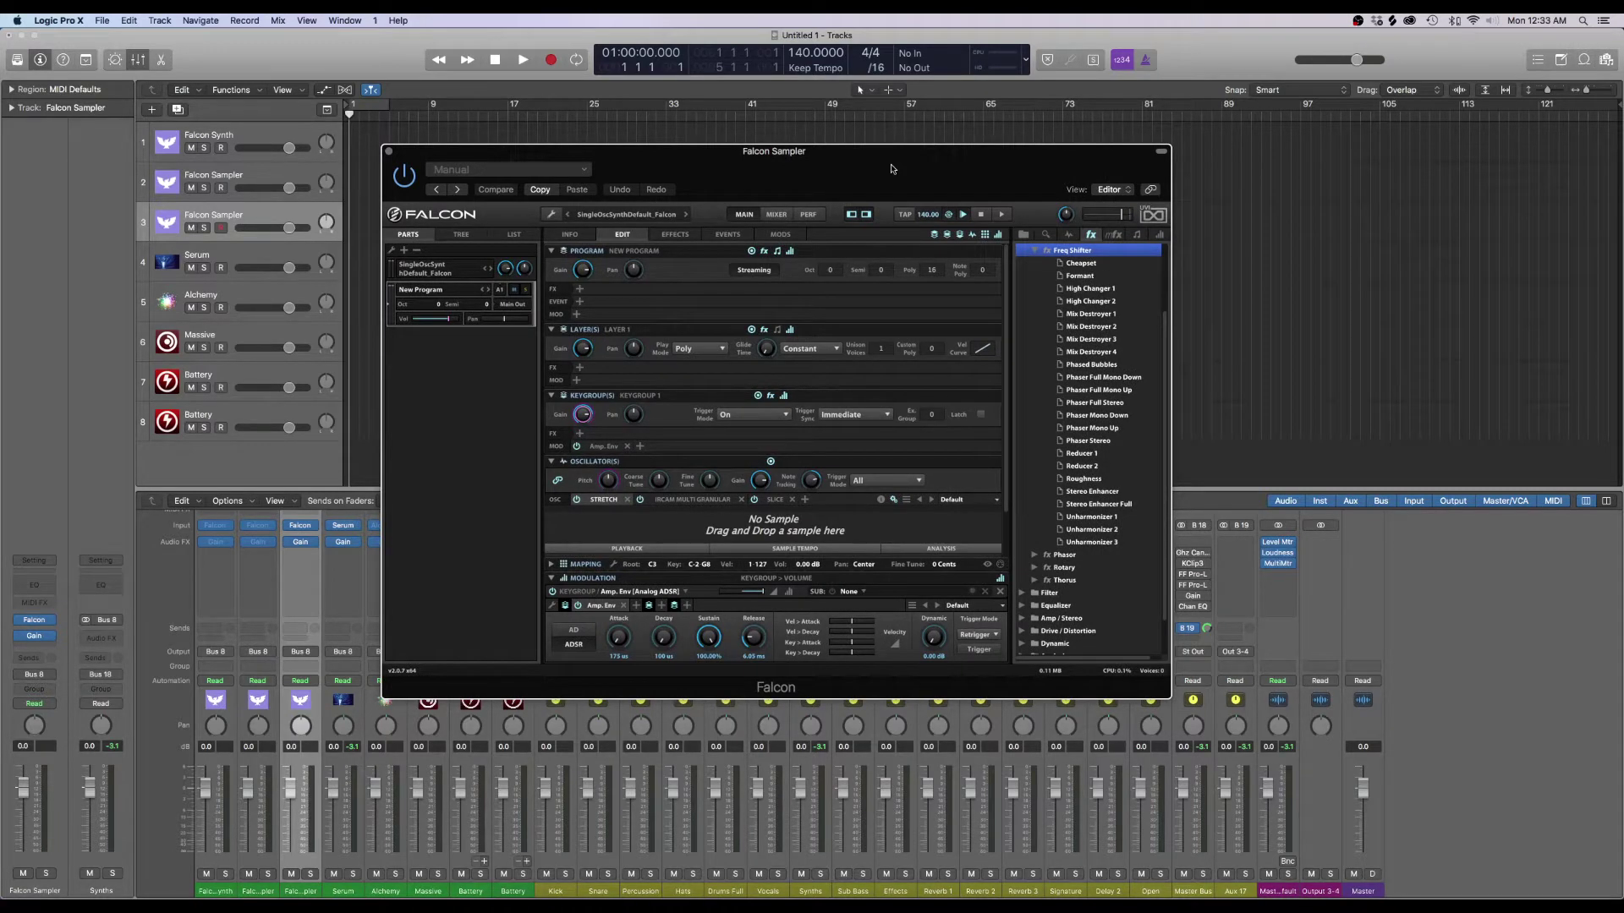
{"action": "left_click", "coordinate": [692, 499]}
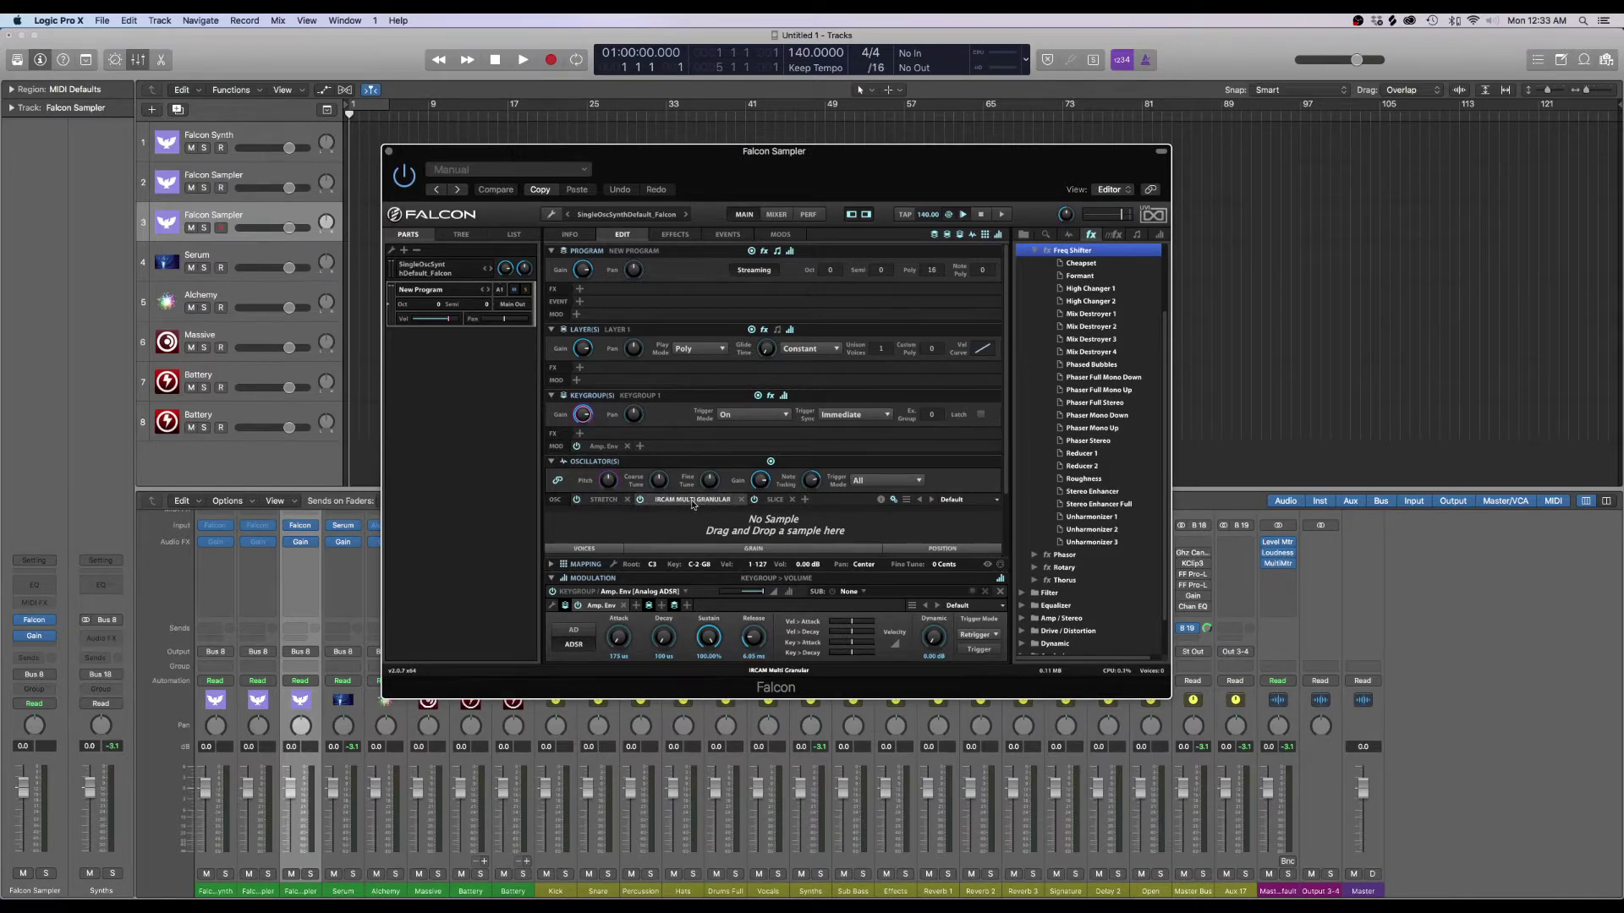
{"action": "left_click", "coordinate": [627, 500]}
{"action": "left_click", "coordinate": [711, 499]}
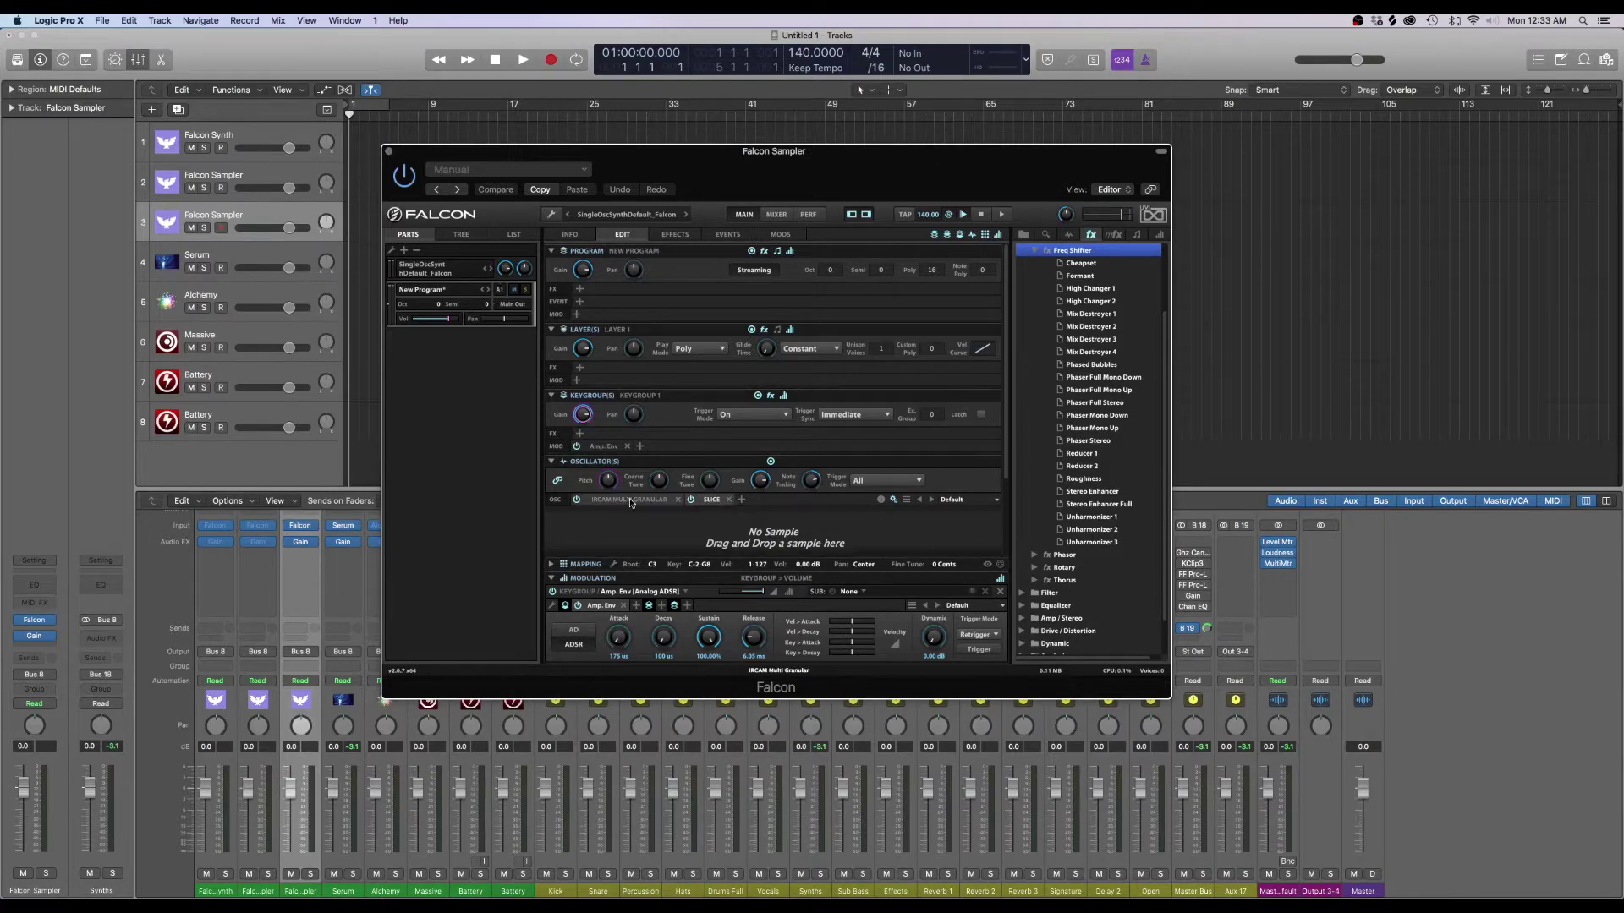
{"action": "left_click", "coordinate": [730, 501]}
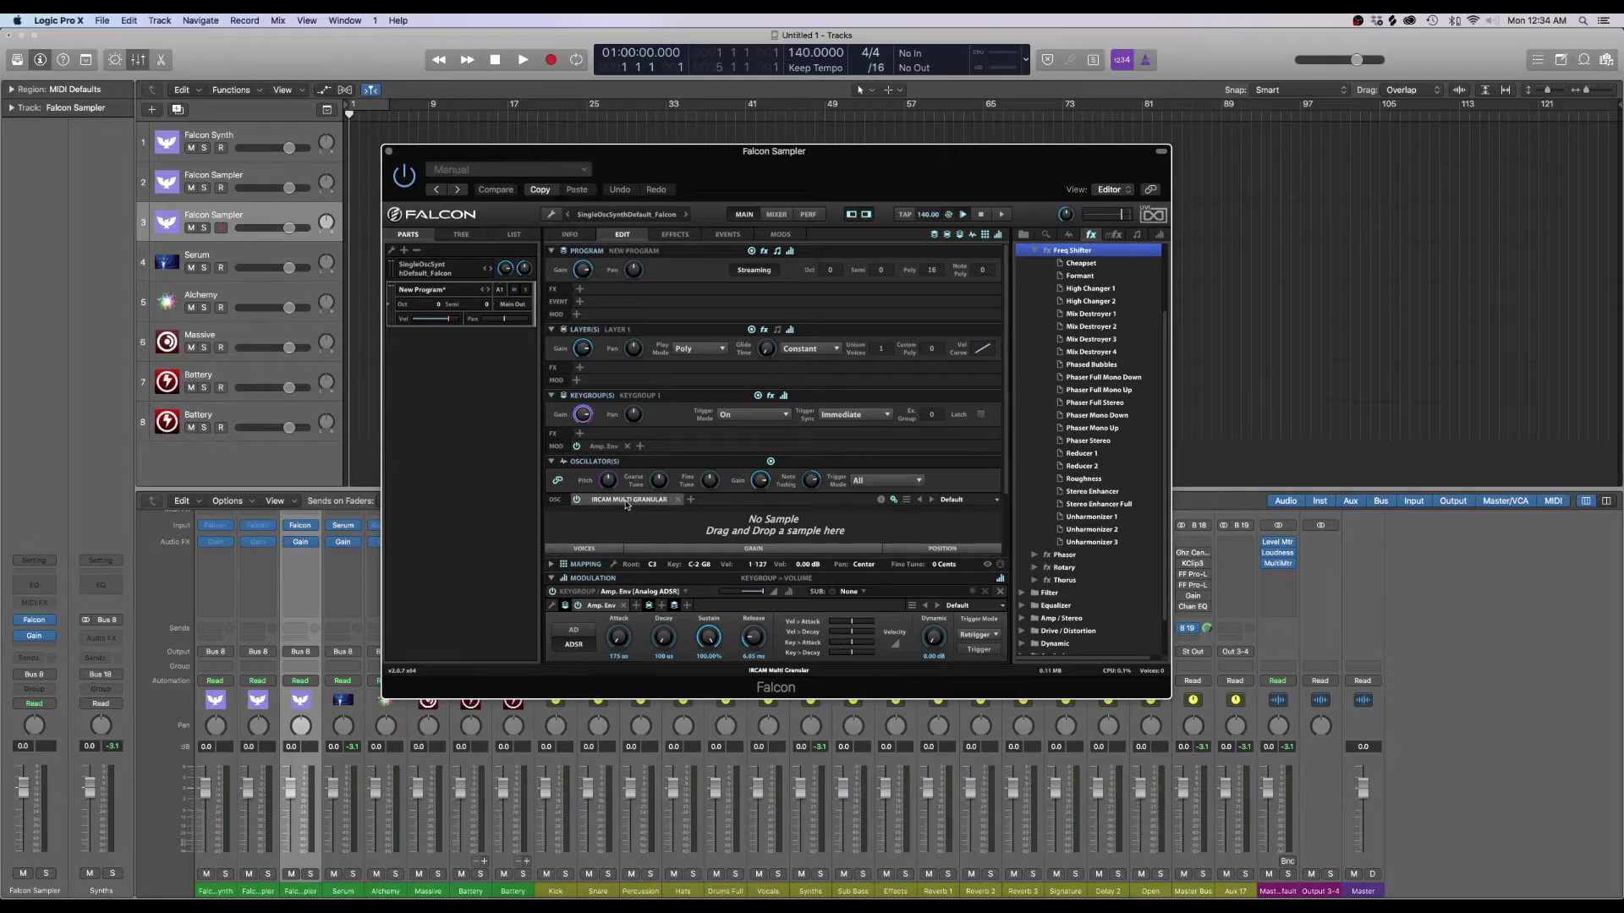
{"action": "mouse_move", "coordinate": [777, 157]}
{"action": "left_mouse_down"}
{"action": "mouse_move", "coordinate": [986, 192]}
{"action": "mouse_move", "coordinate": [748, 148]}
{"action": "left_mouse_up"}
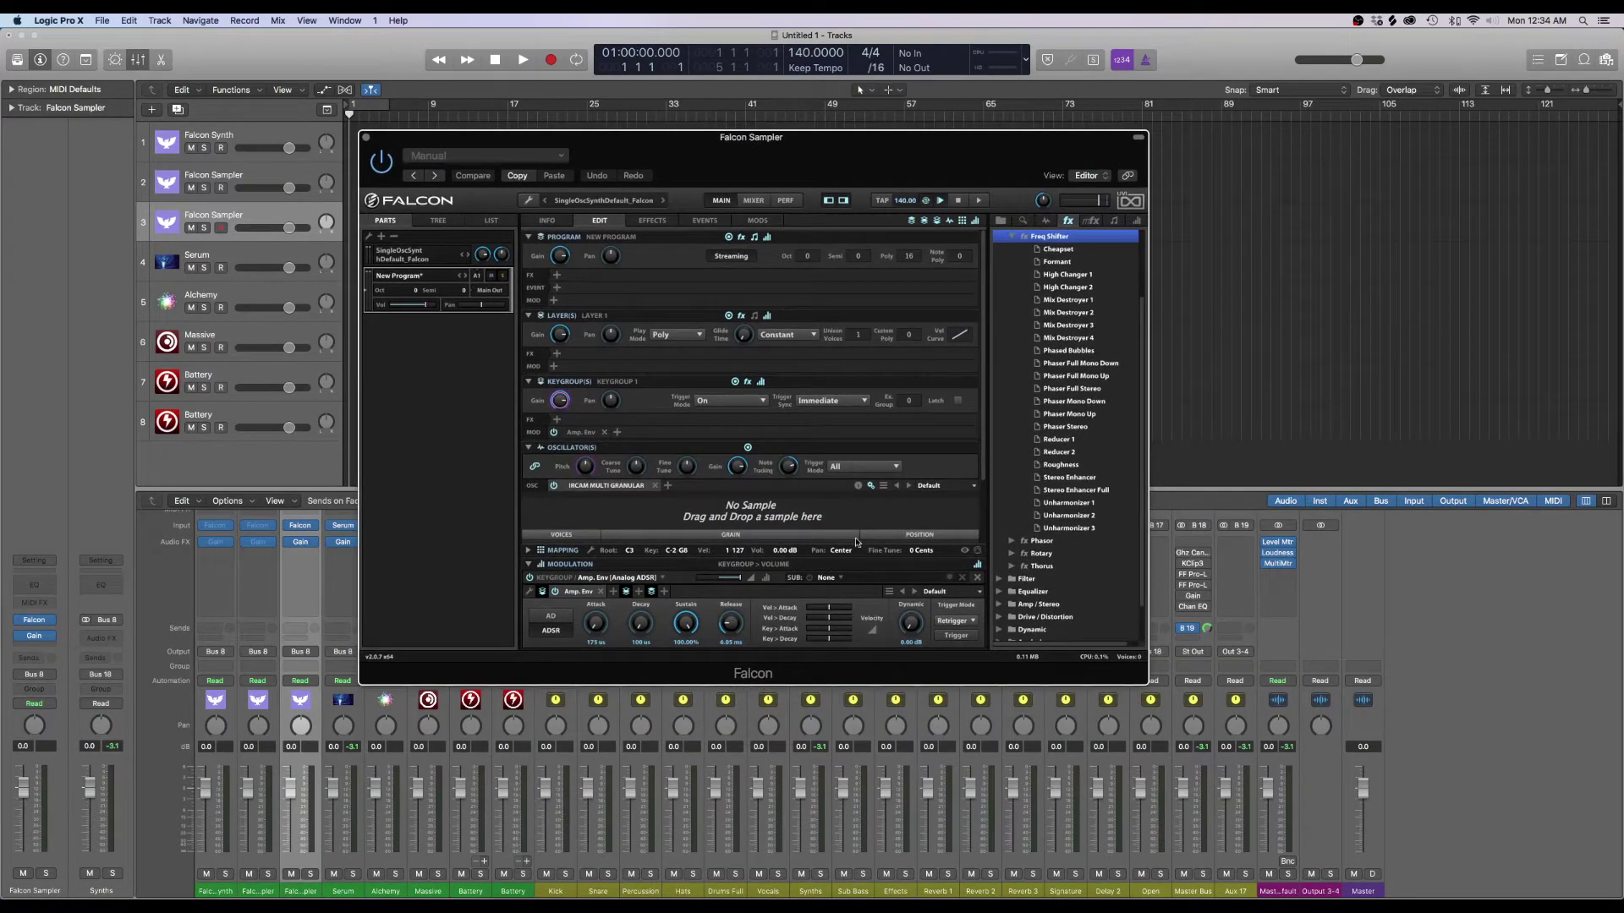
Examine the available oscillator types and the IRCAM Multi Granular parameters, and close the Falcon window
{"action": "scroll", "coordinate": [972, 486], "scroll_direction": "down", "scroll_amount": 3}
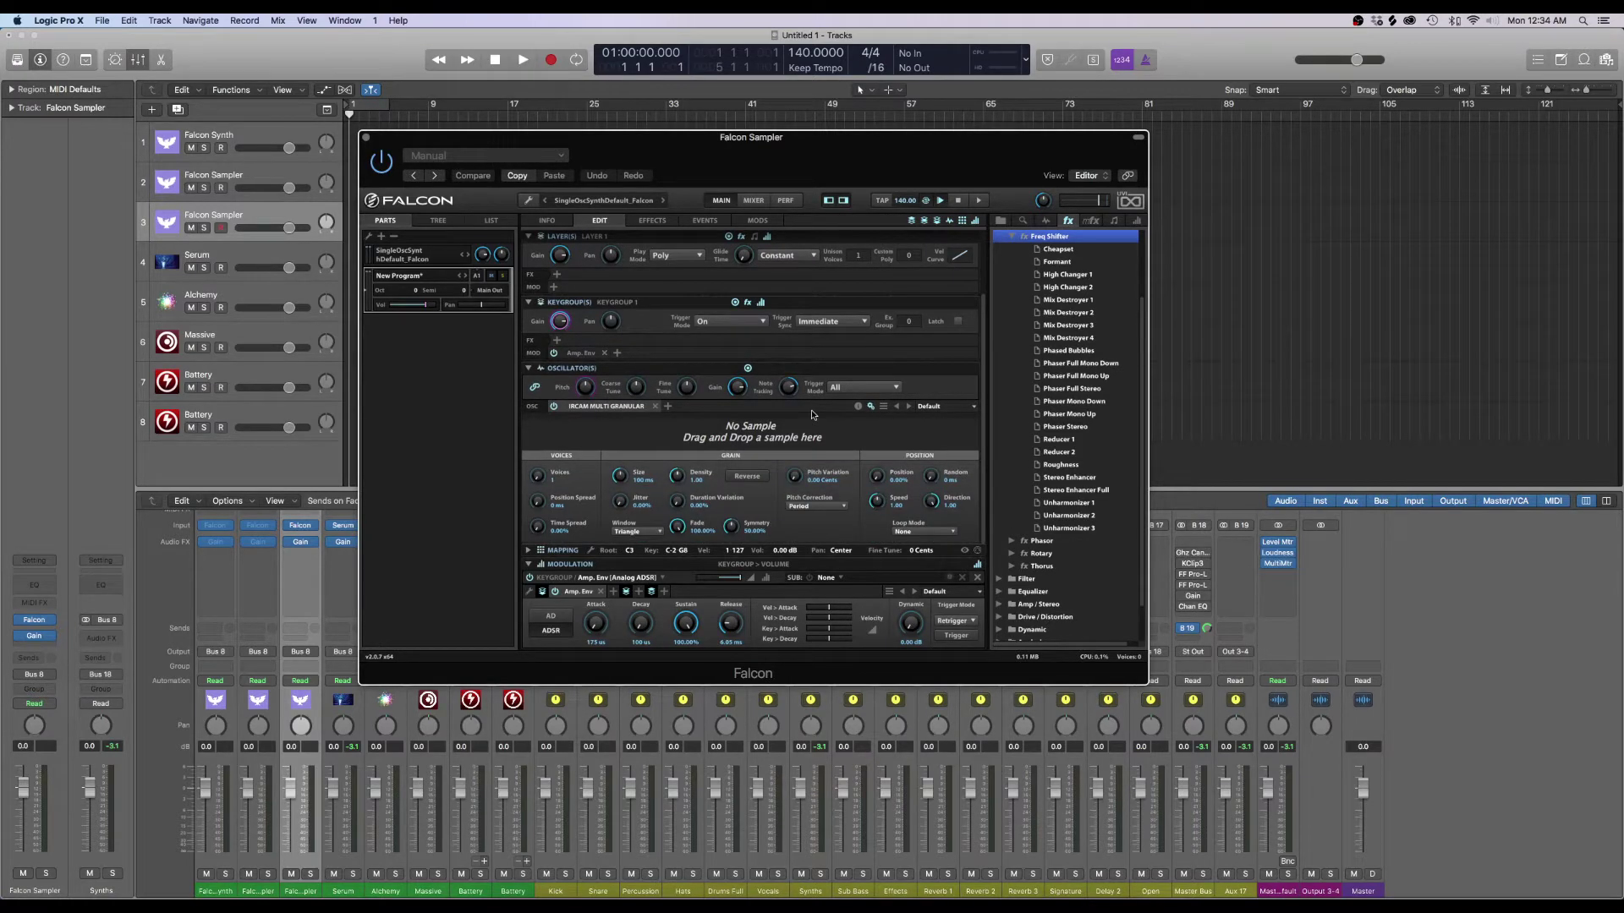
{"action": "left_click", "coordinate": [668, 408]}
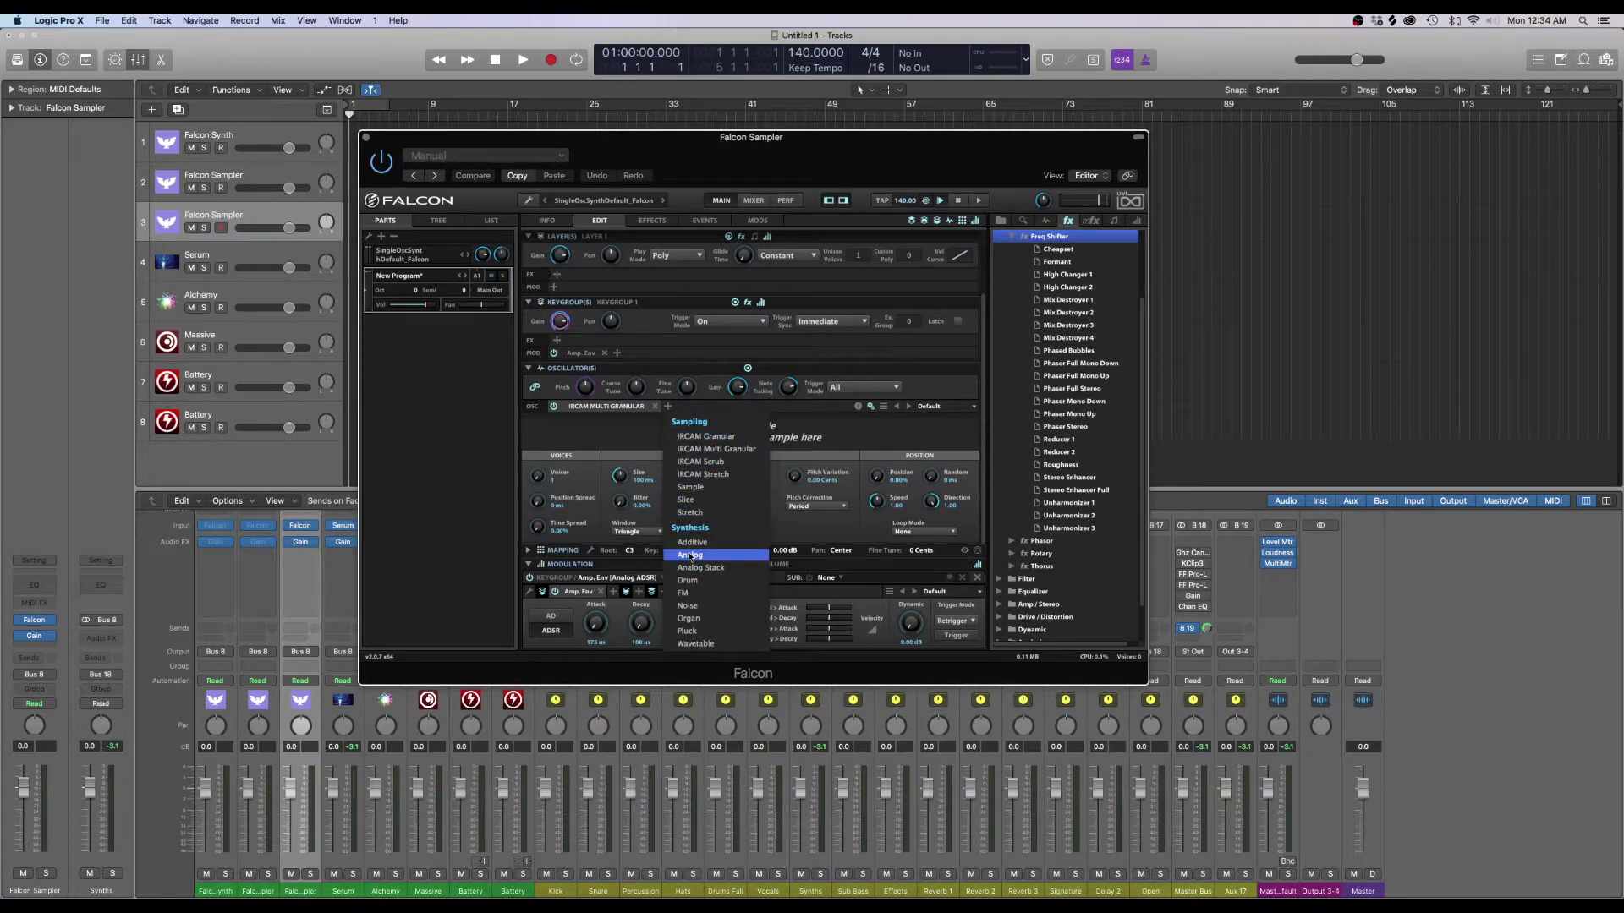
{"action": "left_click", "coordinate": [789, 412]}
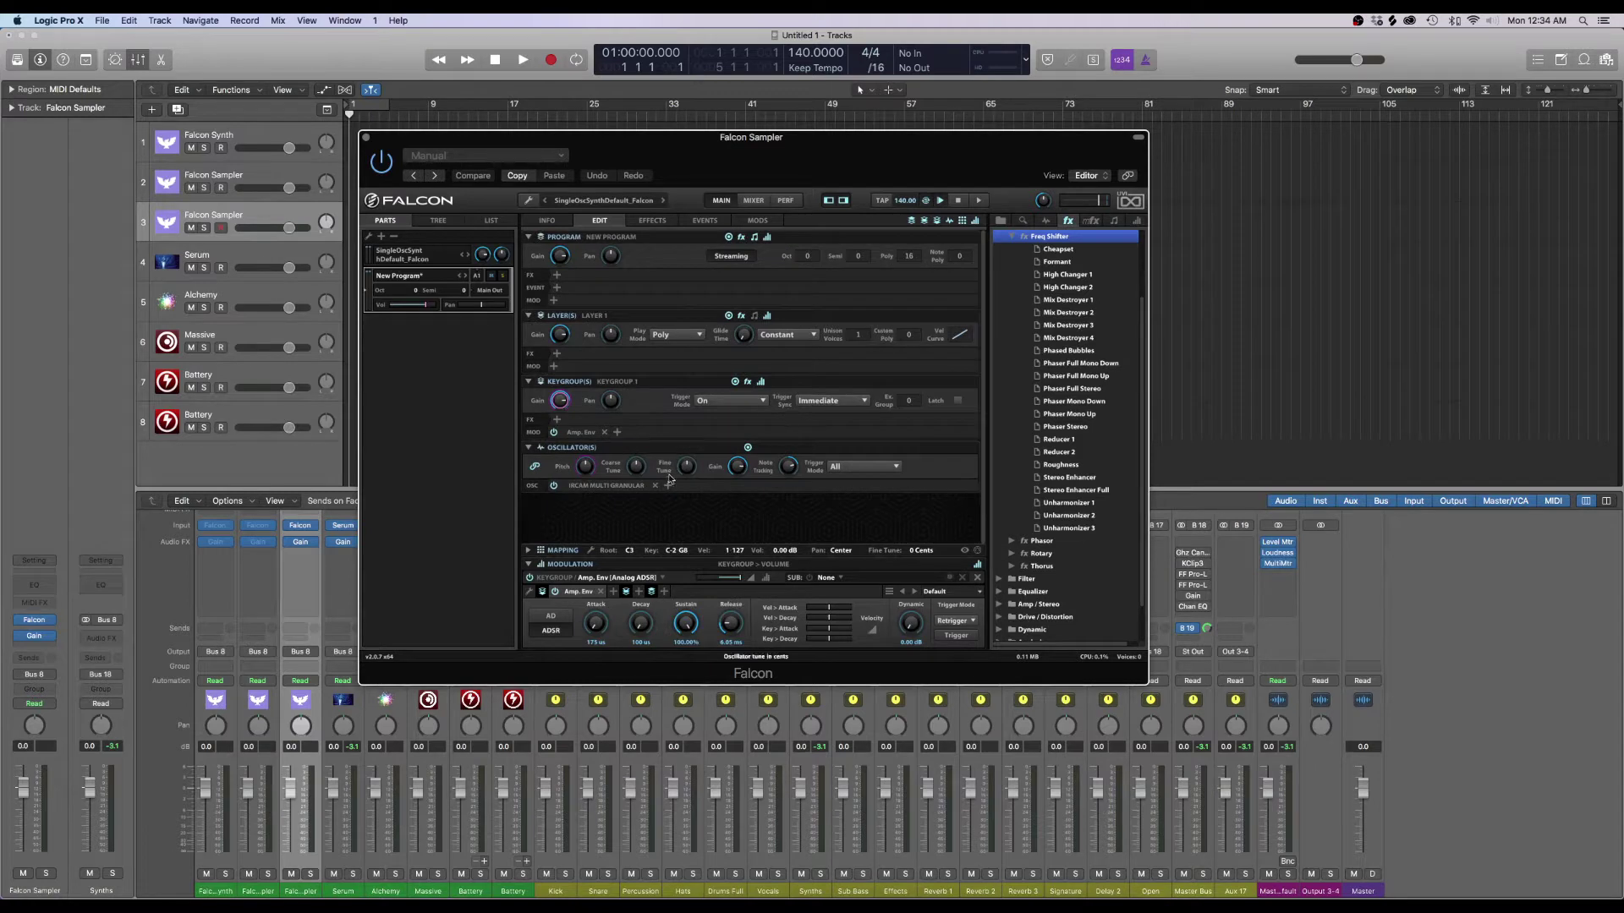
{"action": "left_click", "coordinate": [955, 486]}
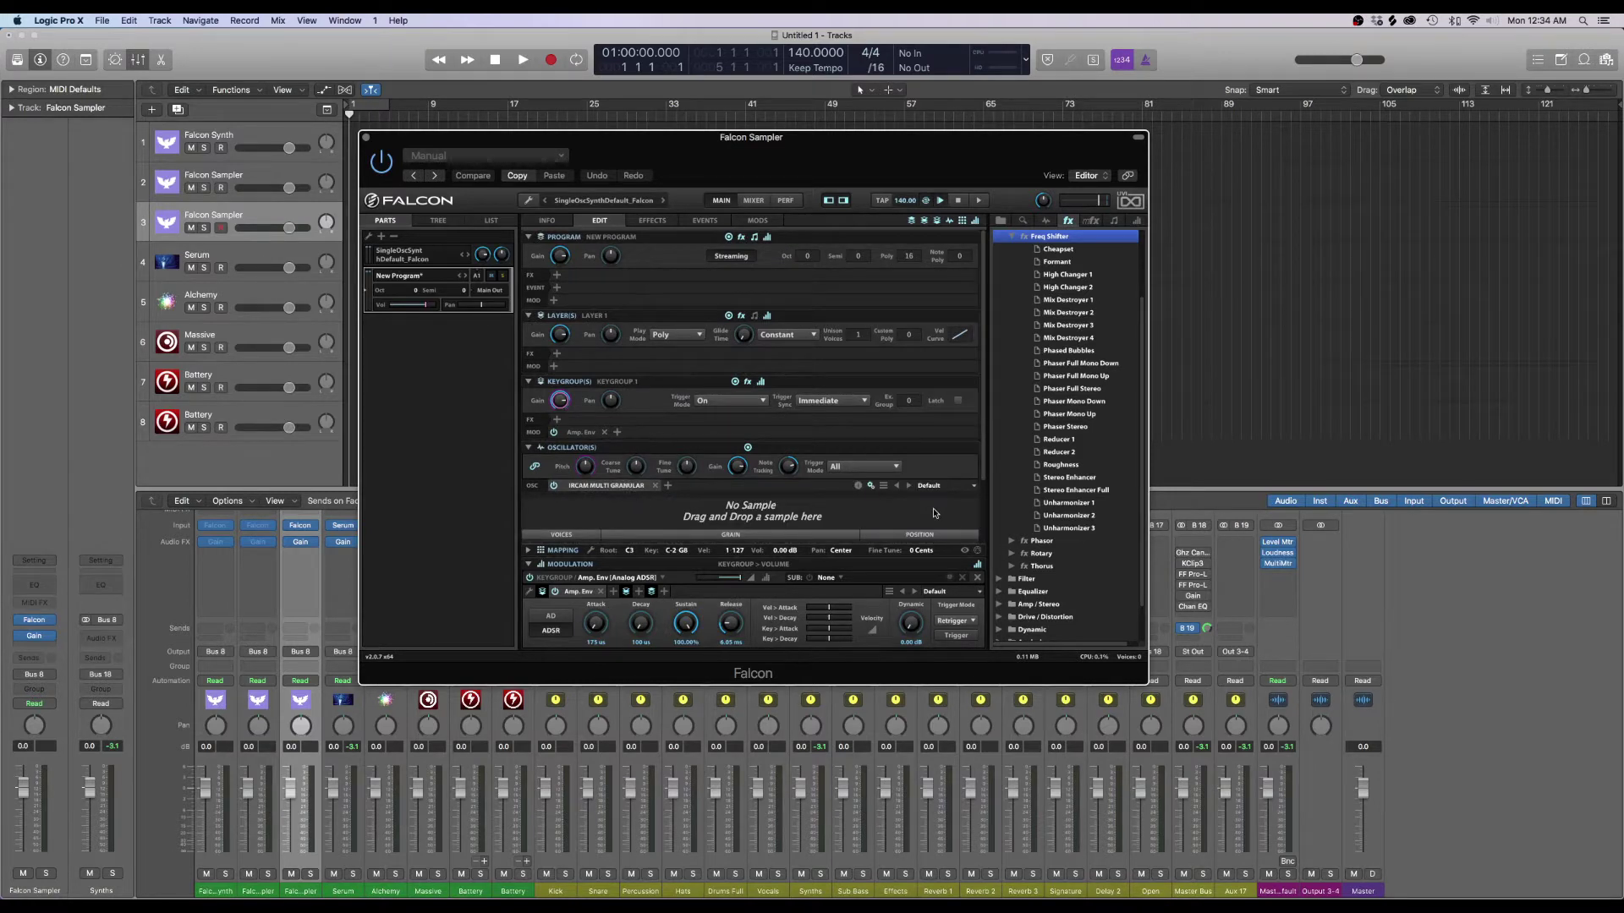
{"action": "scroll", "coordinate": [589, 405], "scroll_direction": "down", "scroll_amount": 3}
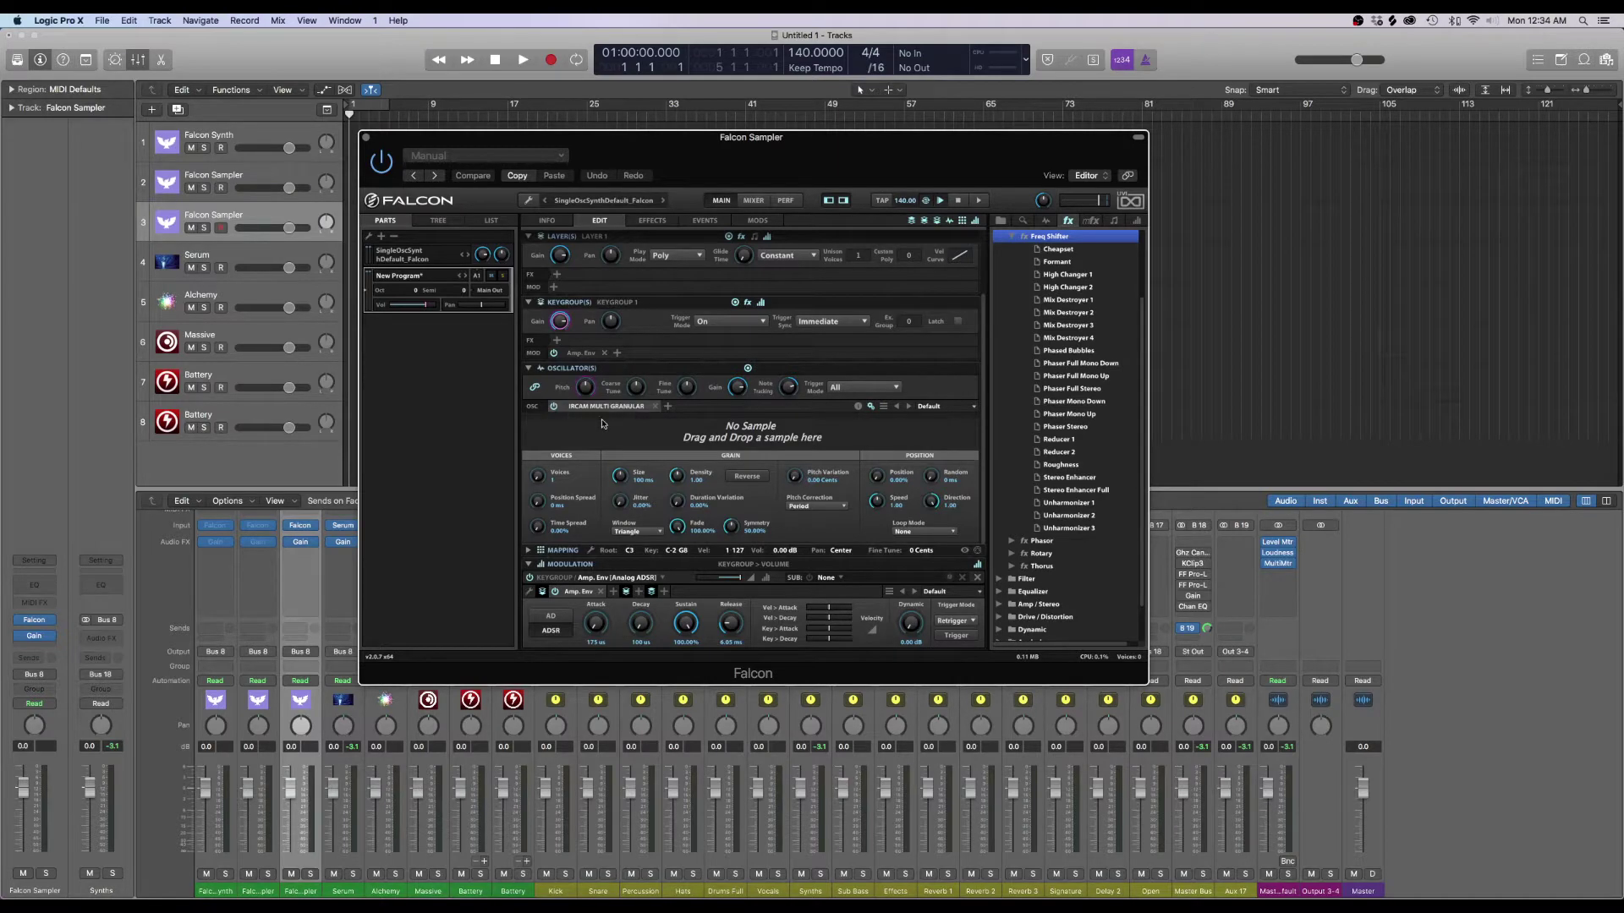
{"action": "left_click_drag", "start_coordinate": [729, 163], "coordinate": [1037, 177]}
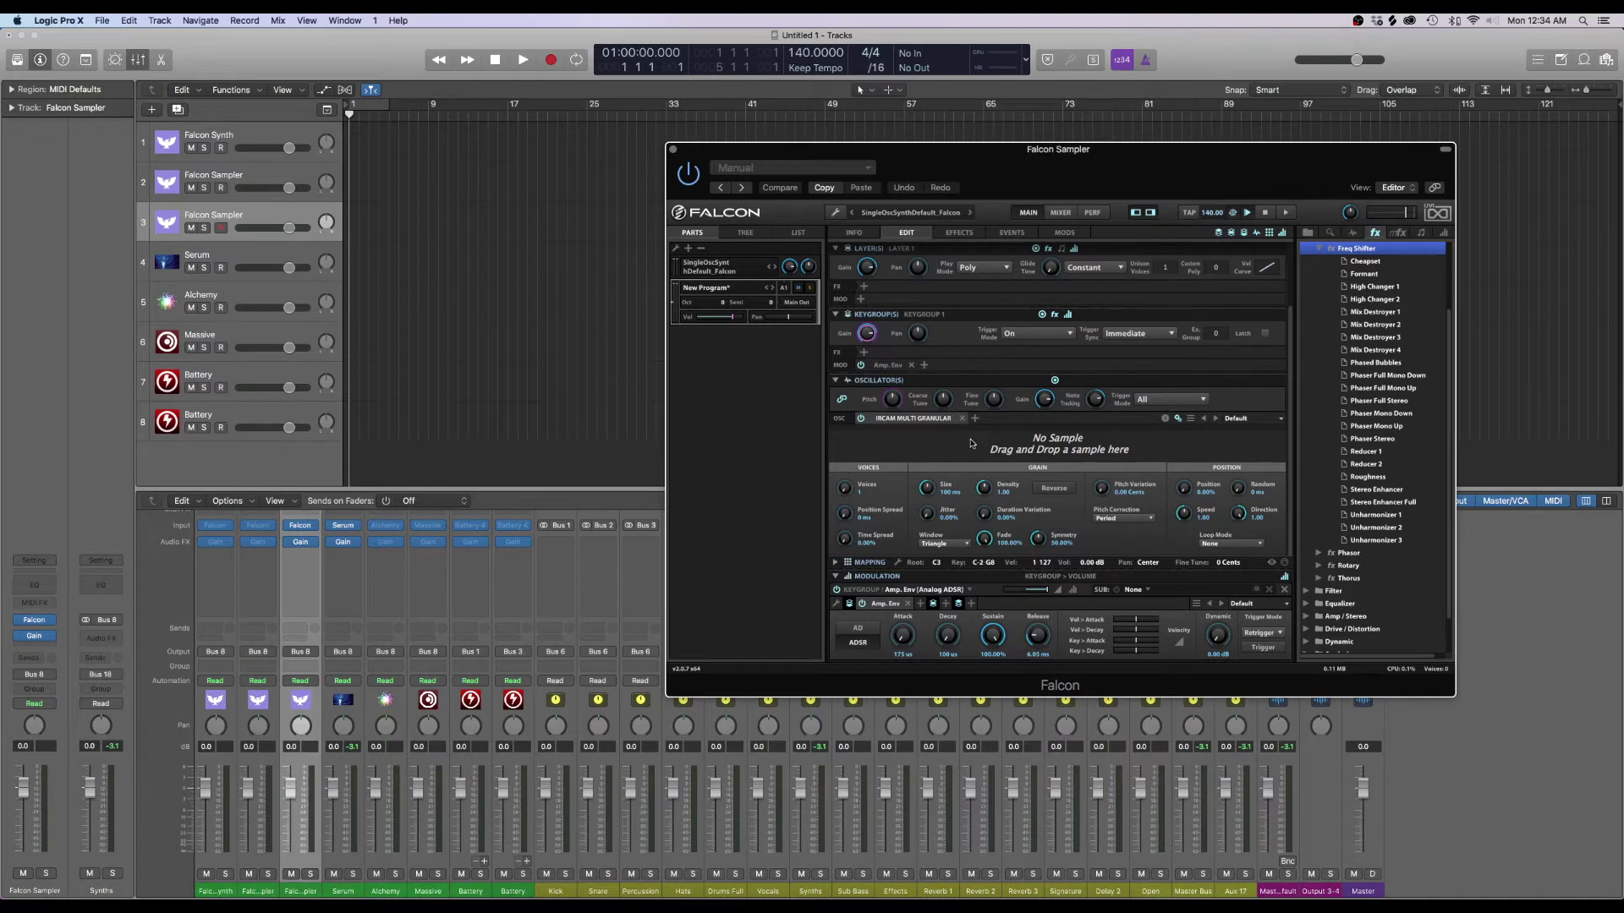
{"action": "left_click", "coordinate": [673, 151]}
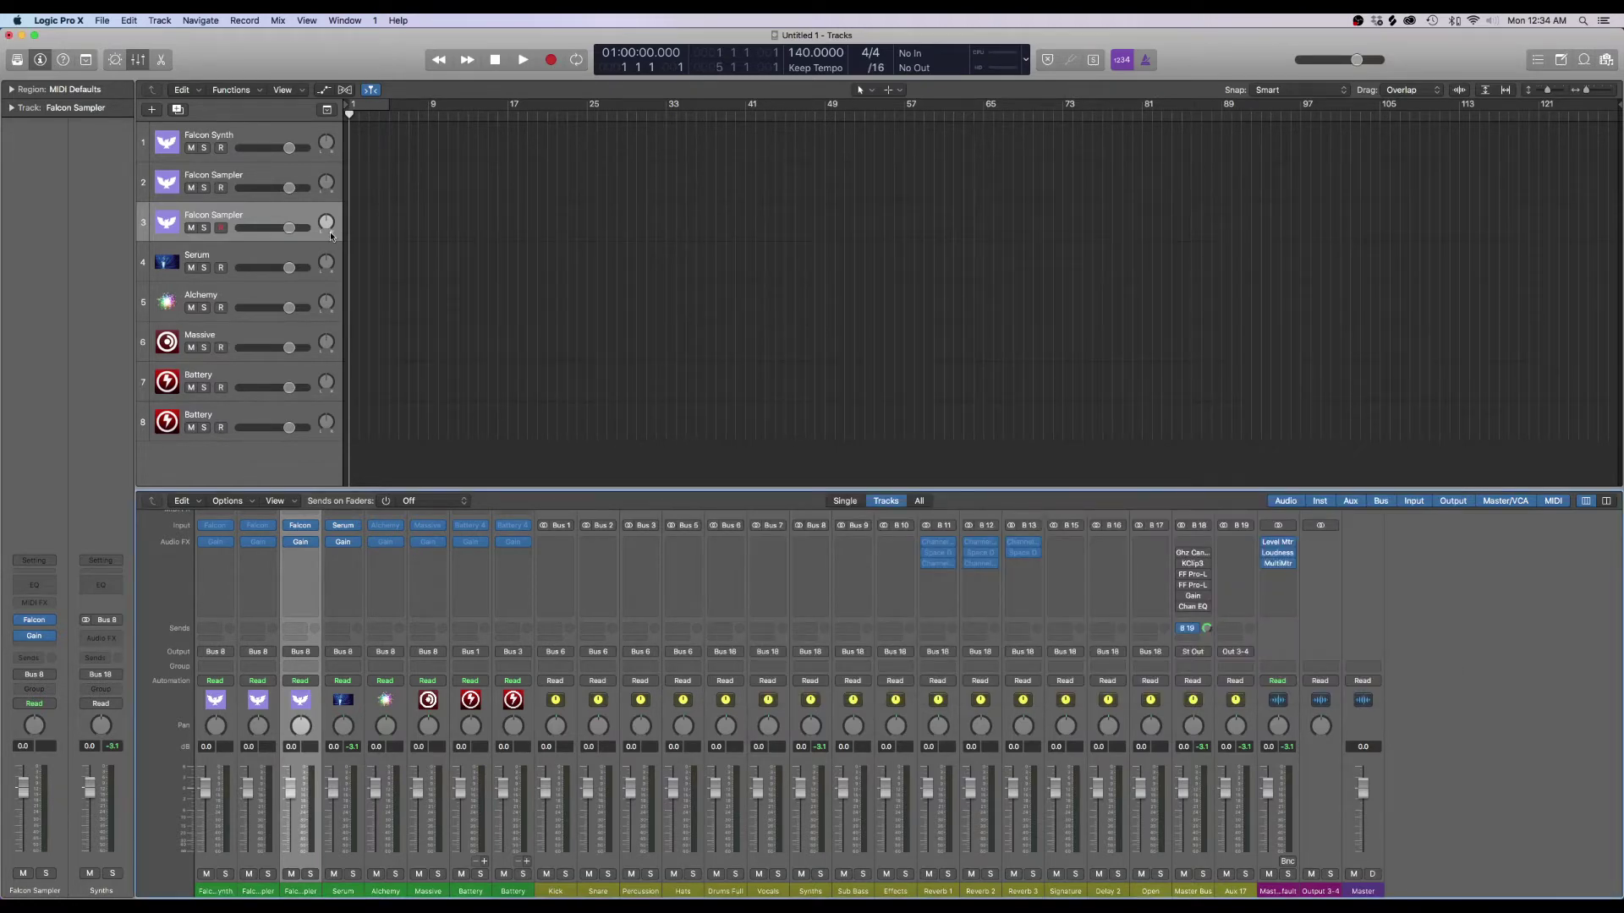
Open Serum on track 4 to inspect its initial patch, and close its window
{"action": "left_click", "coordinate": [299, 246]}
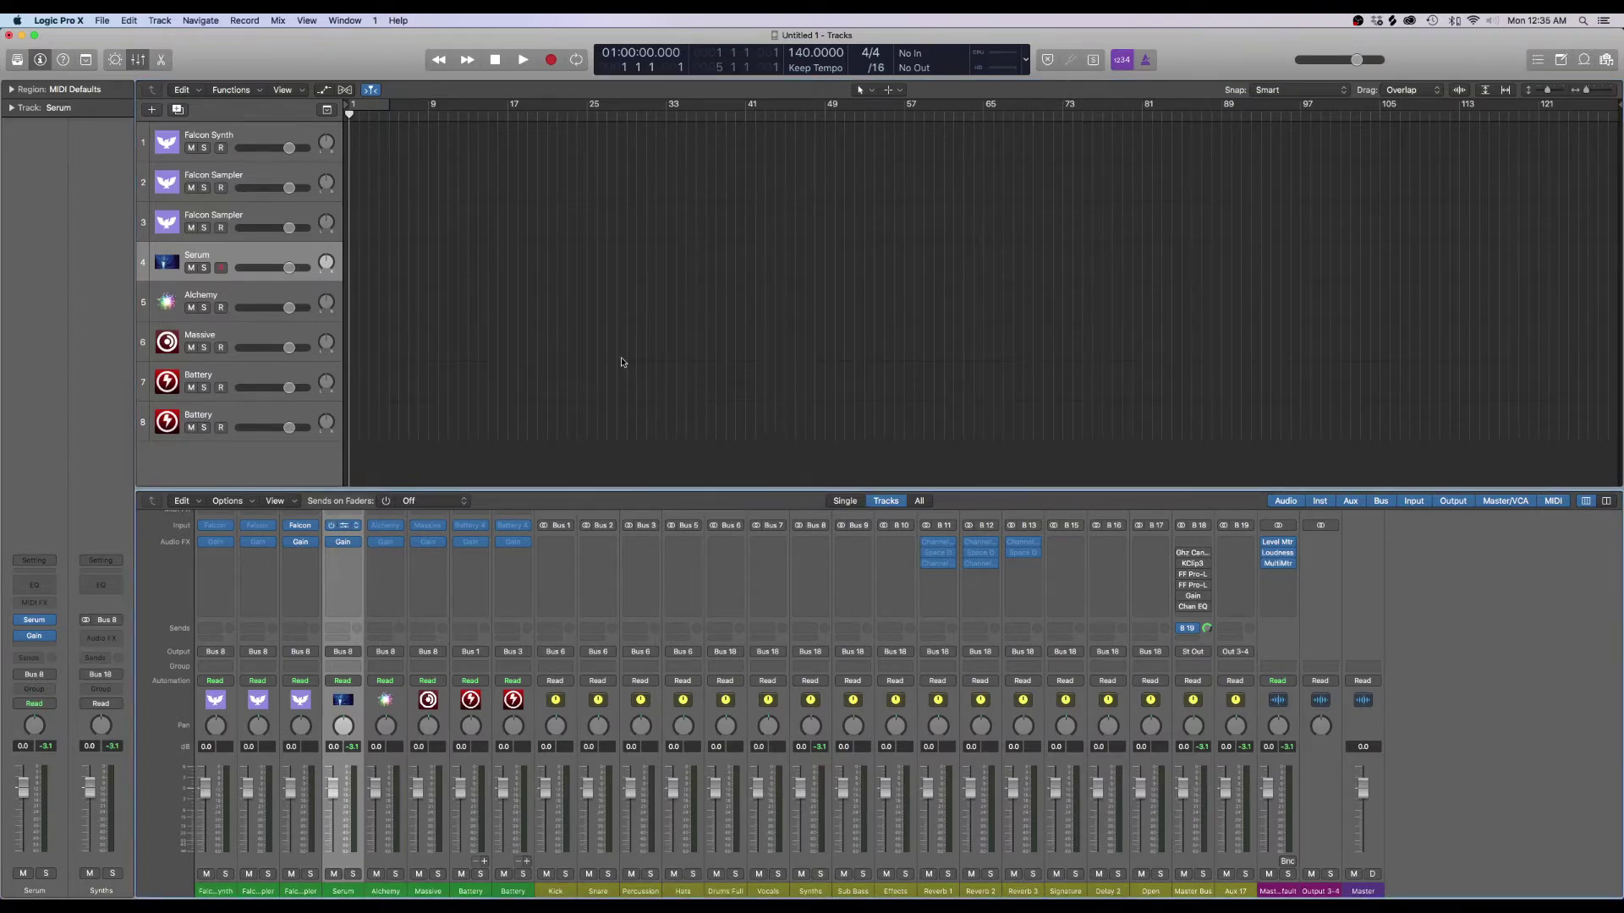
{"action": "key", "text": "v"}
{"action": "left_click_drag", "start_coordinate": [409, 64], "coordinate": [1163, 336]}
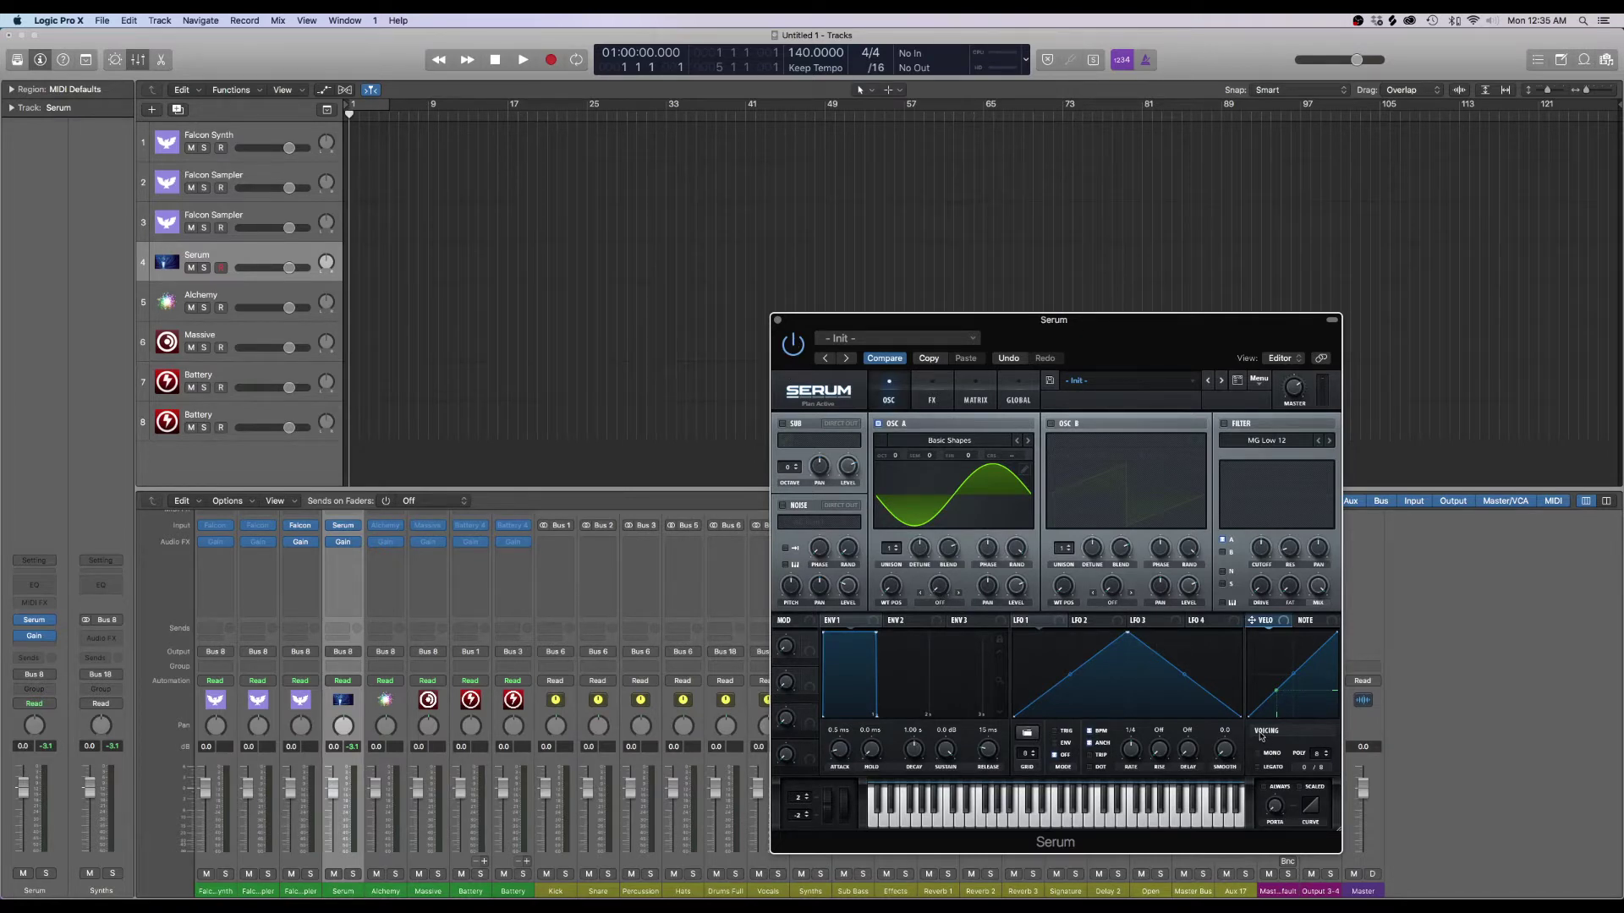
{"action": "left_click", "coordinate": [778, 320]}
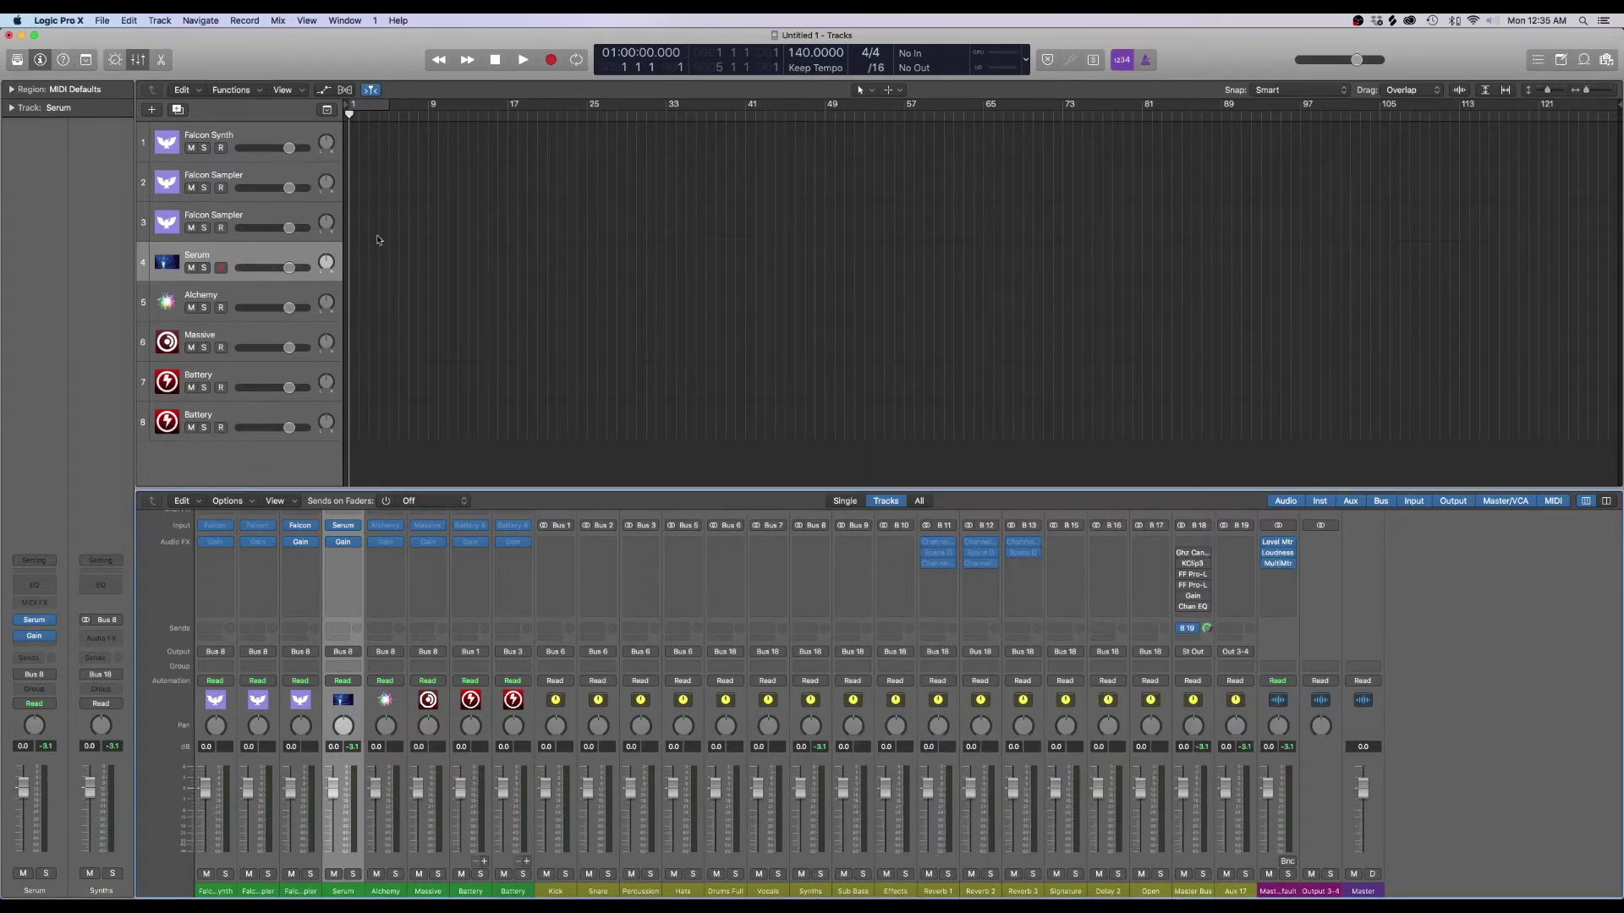
Create an empty MIDI region at bar 1 of the Serum track, extend it to 8 bars, and cycle the same range
{"action": "right_click", "coordinate": [355, 256]}
{"action": "left_click", "coordinate": [372, 258]}
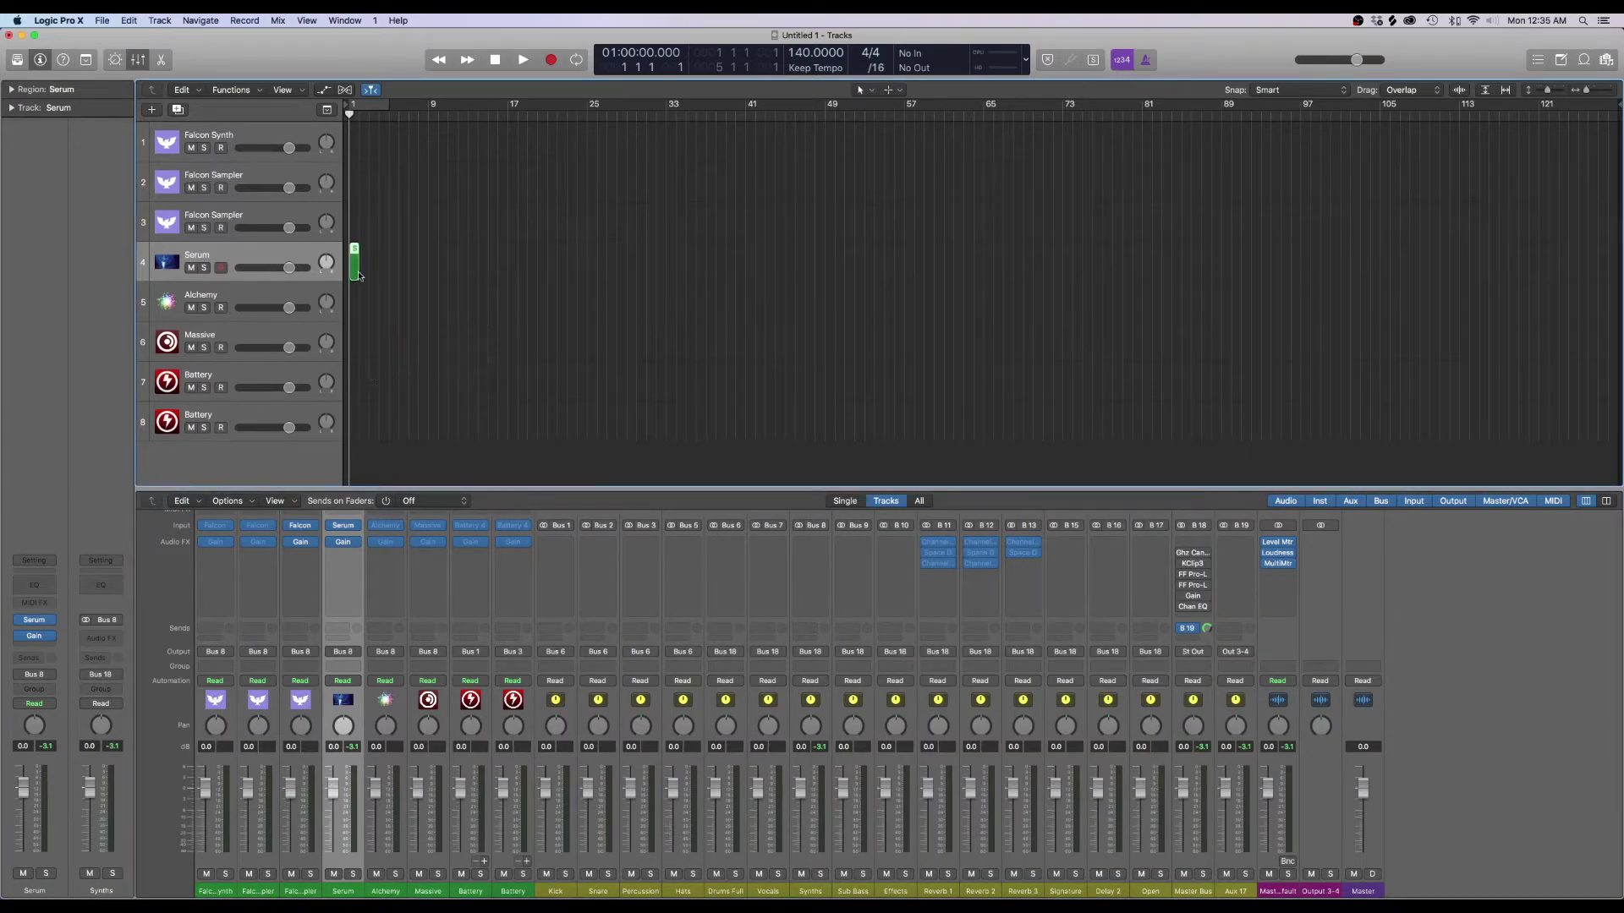
{"action": "left_click_drag", "start_coordinate": [356, 273], "coordinate": [428, 269]}
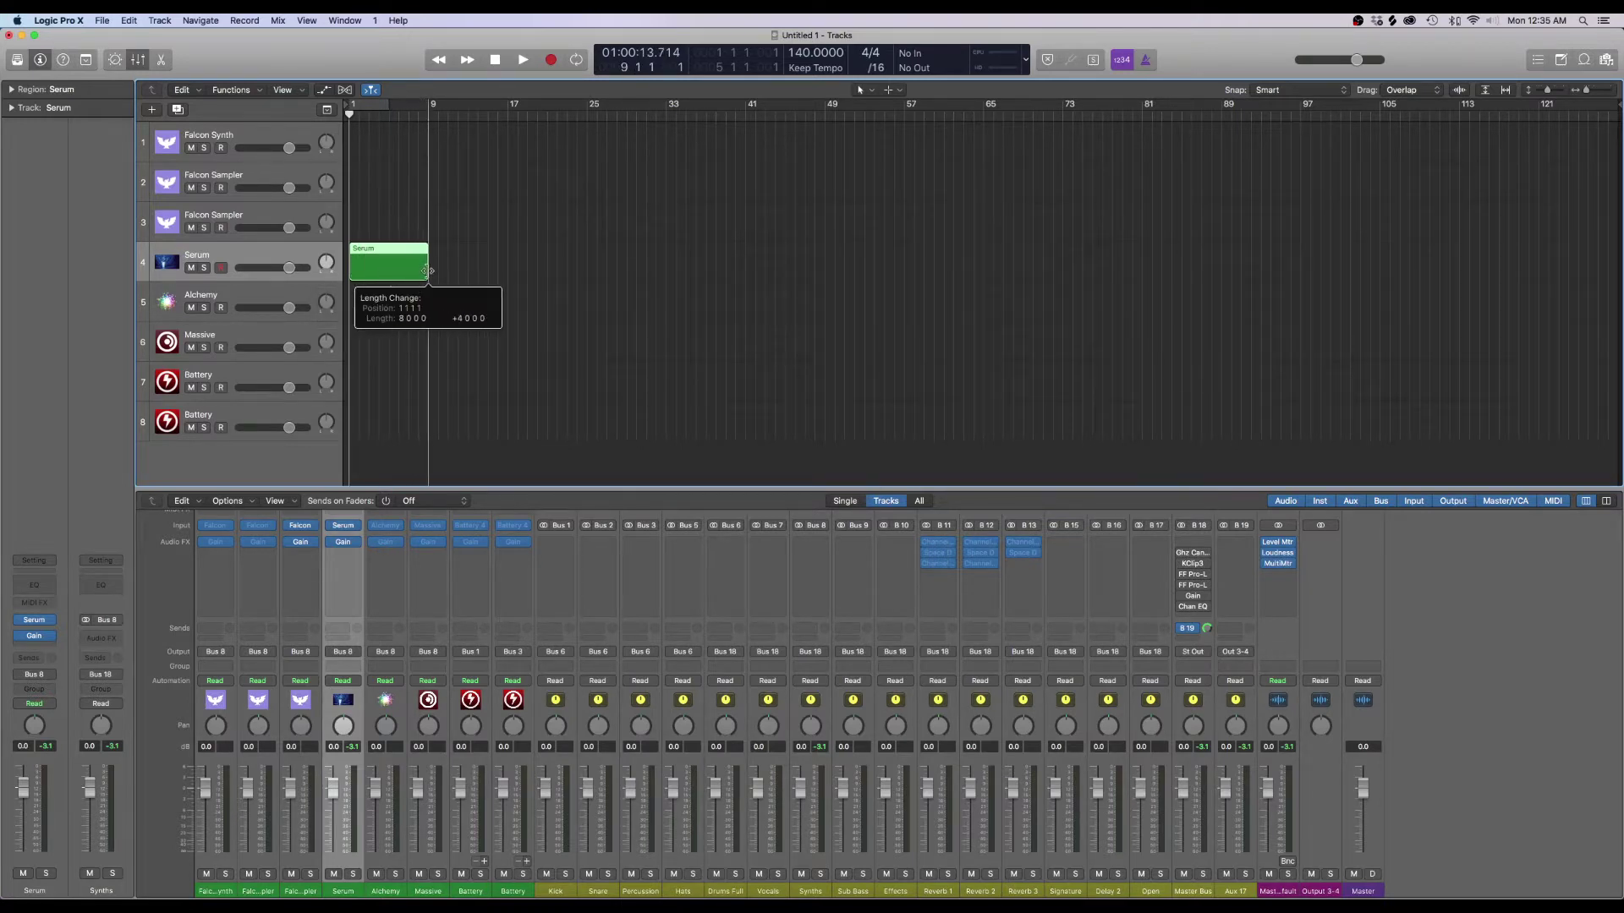
{"action": "left_click", "coordinate": [391, 105]}
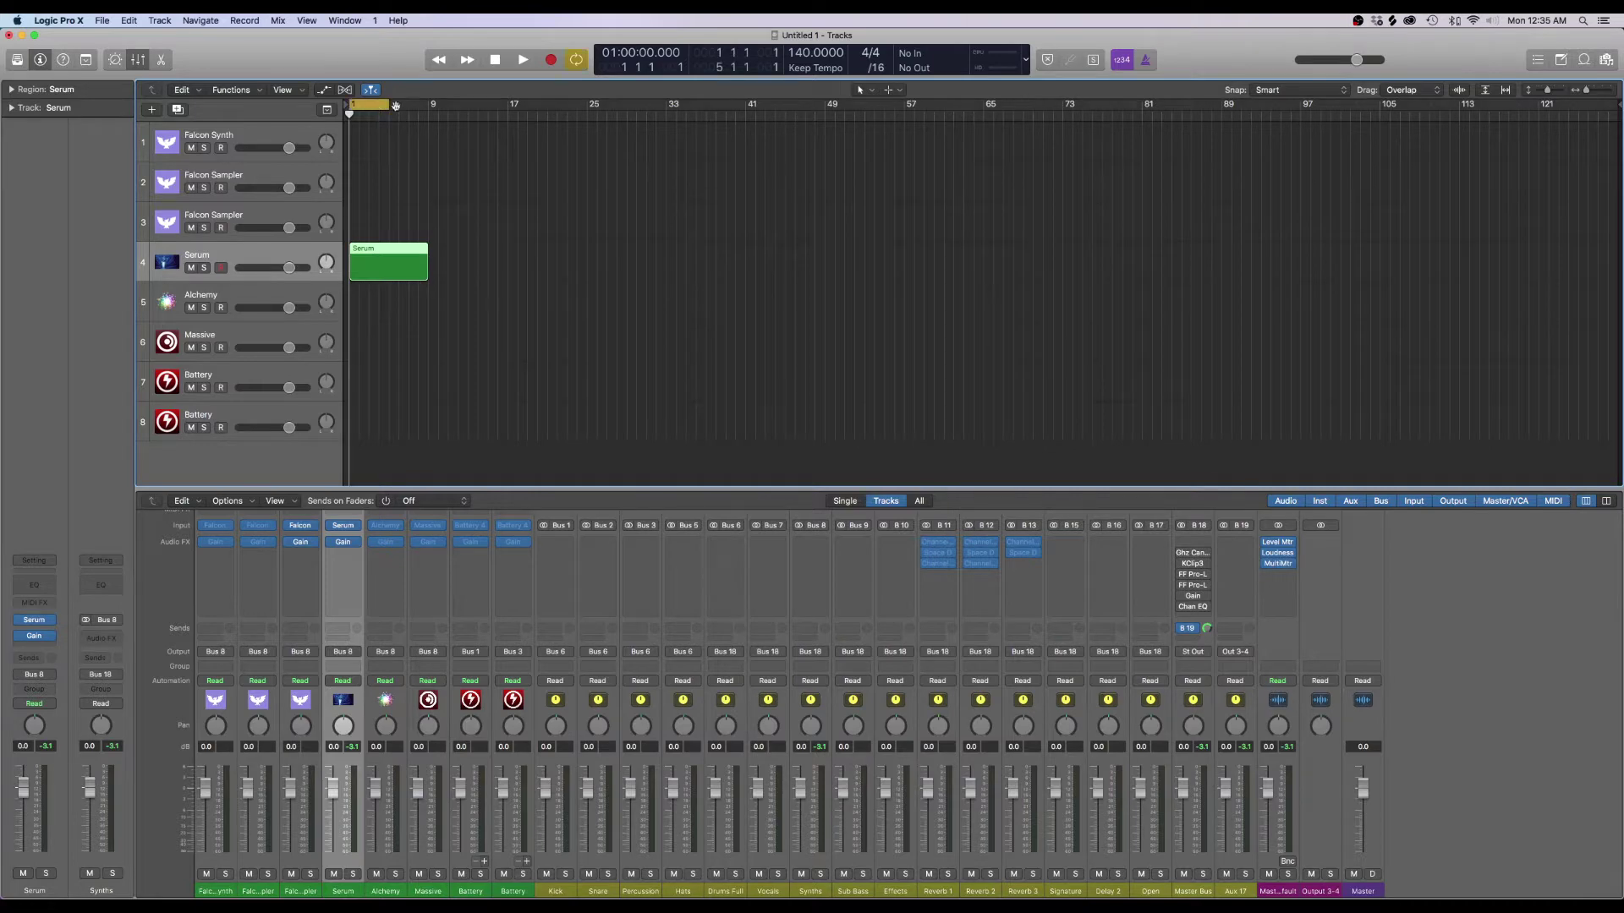
{"action": "left_click_drag", "start_coordinate": [390, 105], "coordinate": [428, 105]}
{"action": "left_click", "coordinate": [467, 218]}
Open the Serum region in a separate Piano Roll window placed in the middle of the screen
{"action": "left_click", "coordinate": [341, 526]}
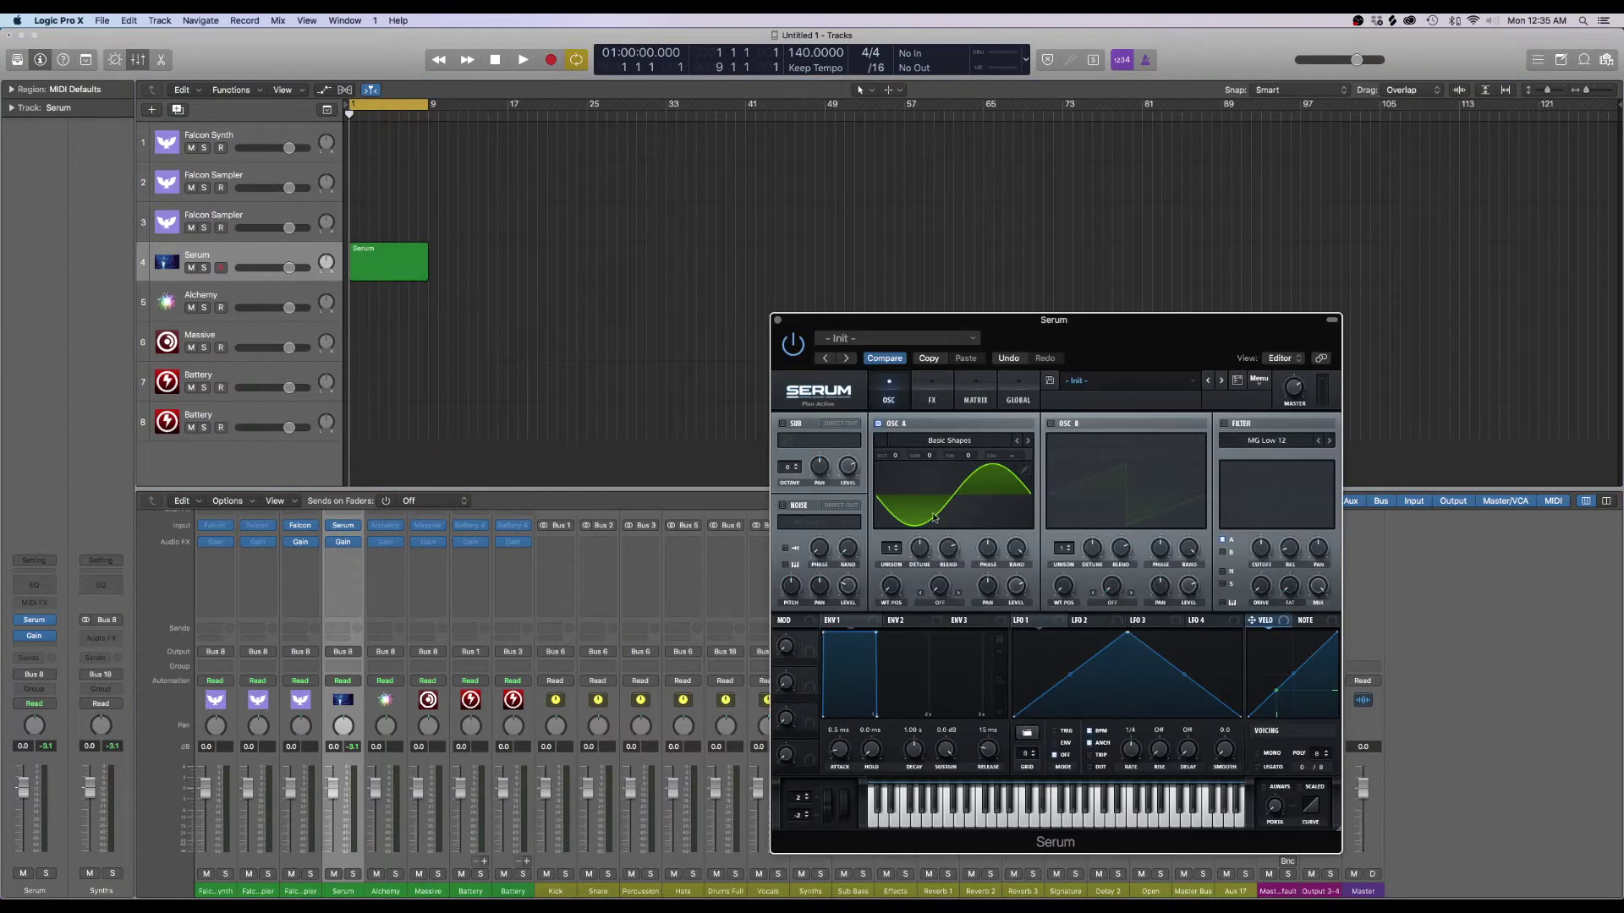
{"action": "left_click", "coordinate": [776, 318]}
{"action": "left_click", "coordinate": [378, 261]}
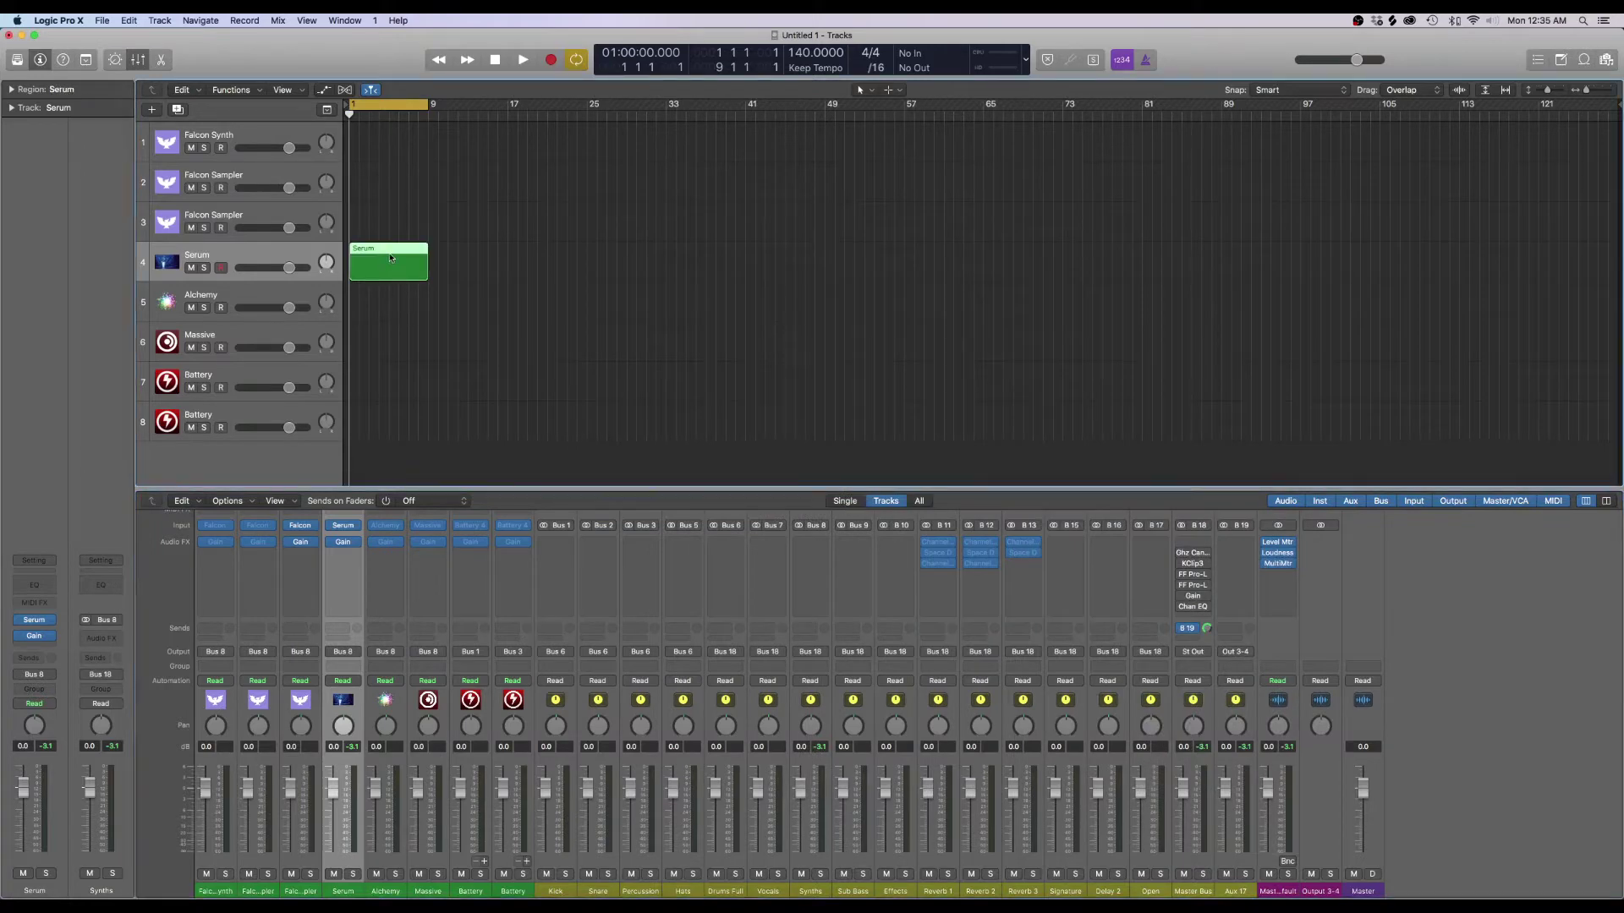
{"action": "key", "text": "super+4"}
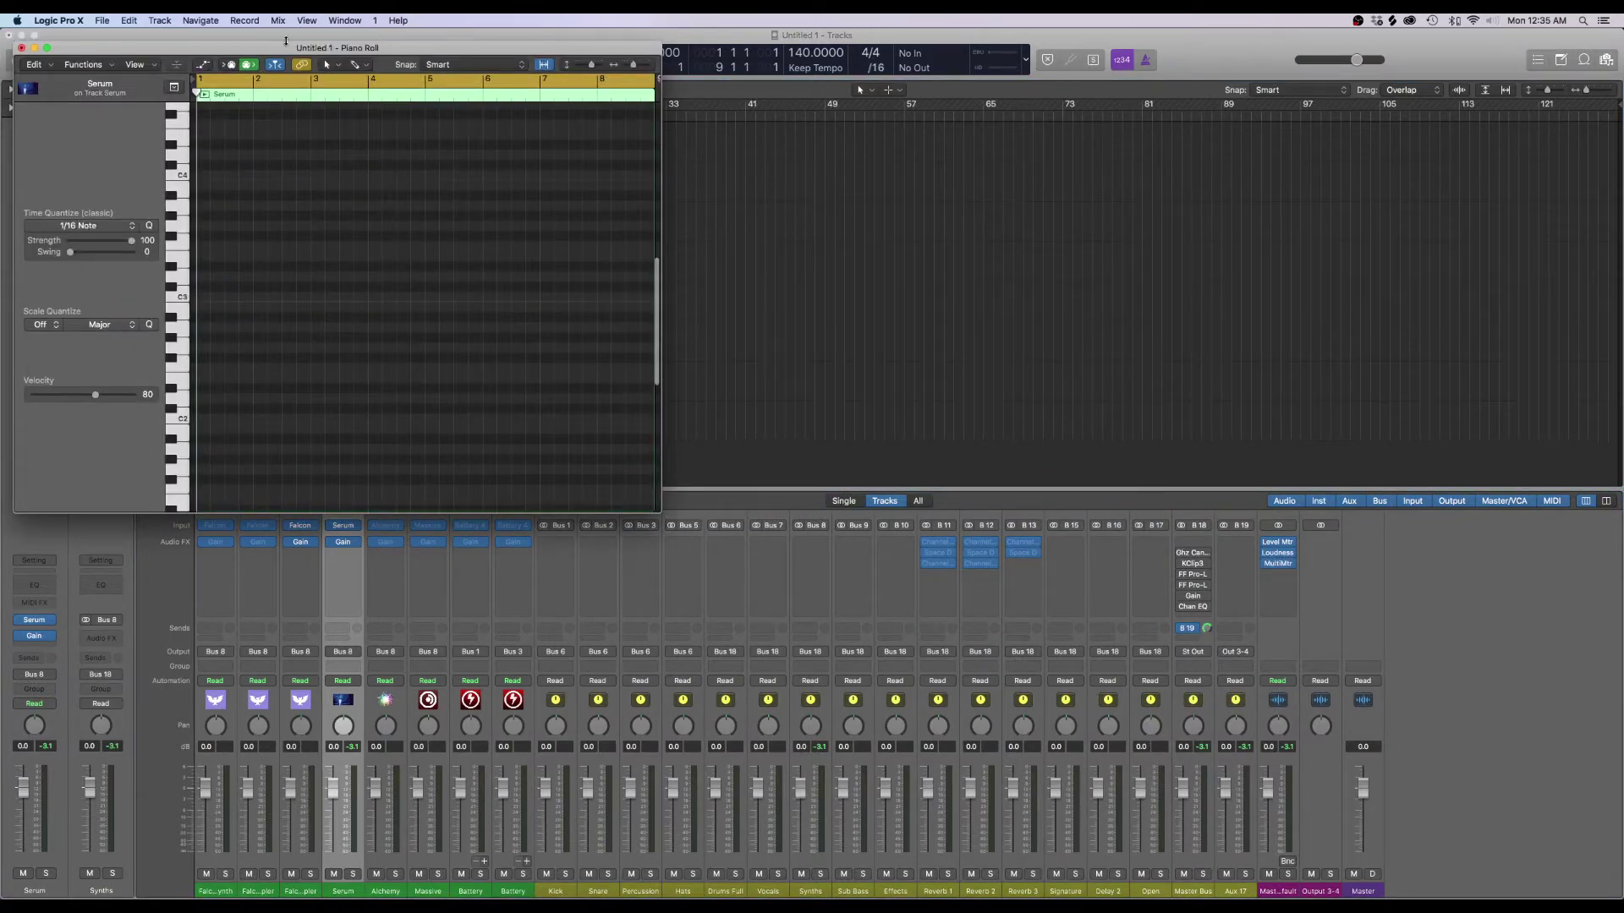
{"action": "left_click_drag", "start_coordinate": [285, 40], "coordinate": [825, 253]}
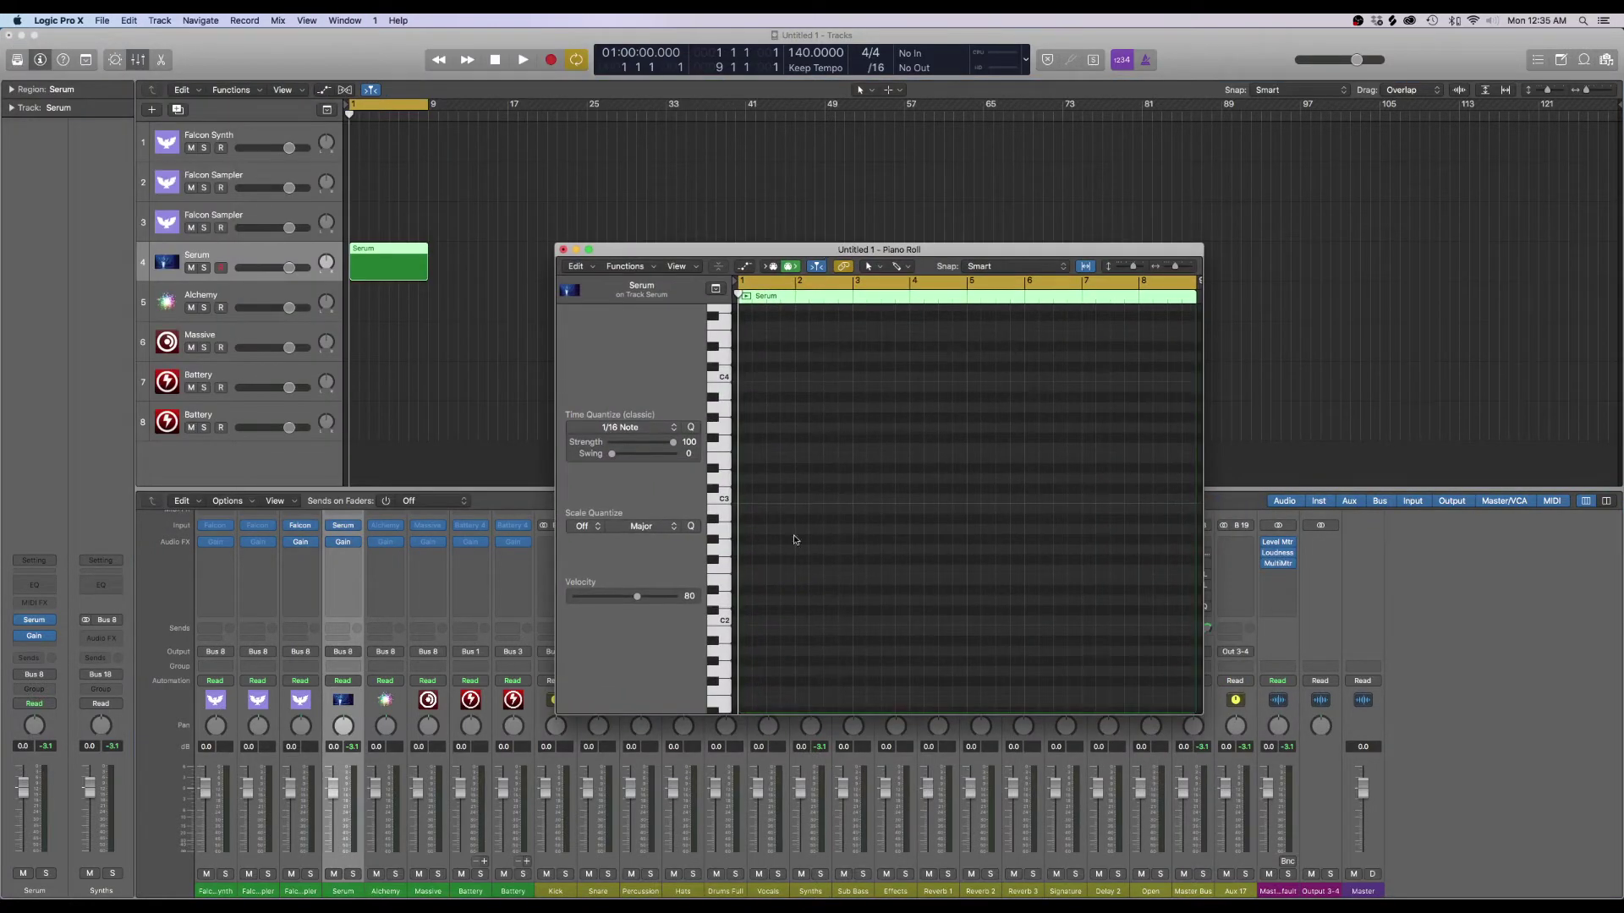
Enter consecutive sixteenth notes F2, D2, C#2, A1 and A#1 from the start of bar 1
{"action": "left_click", "coordinate": [760, 569]}
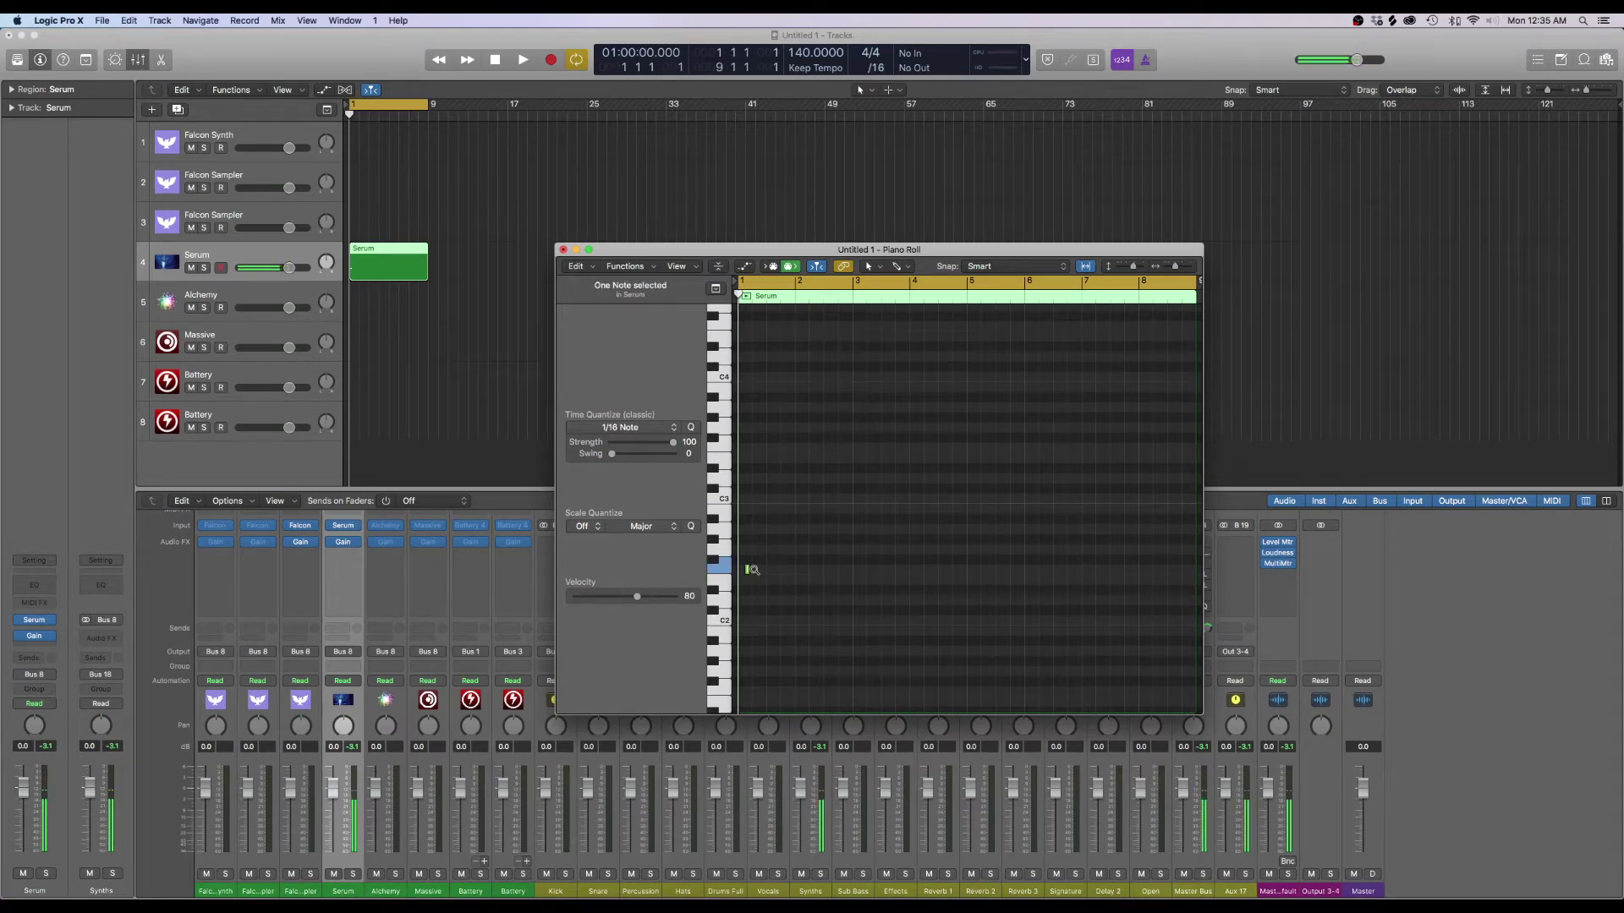
{"action": "left_click", "coordinate": [757, 569], "text": "ctrl+alt"}
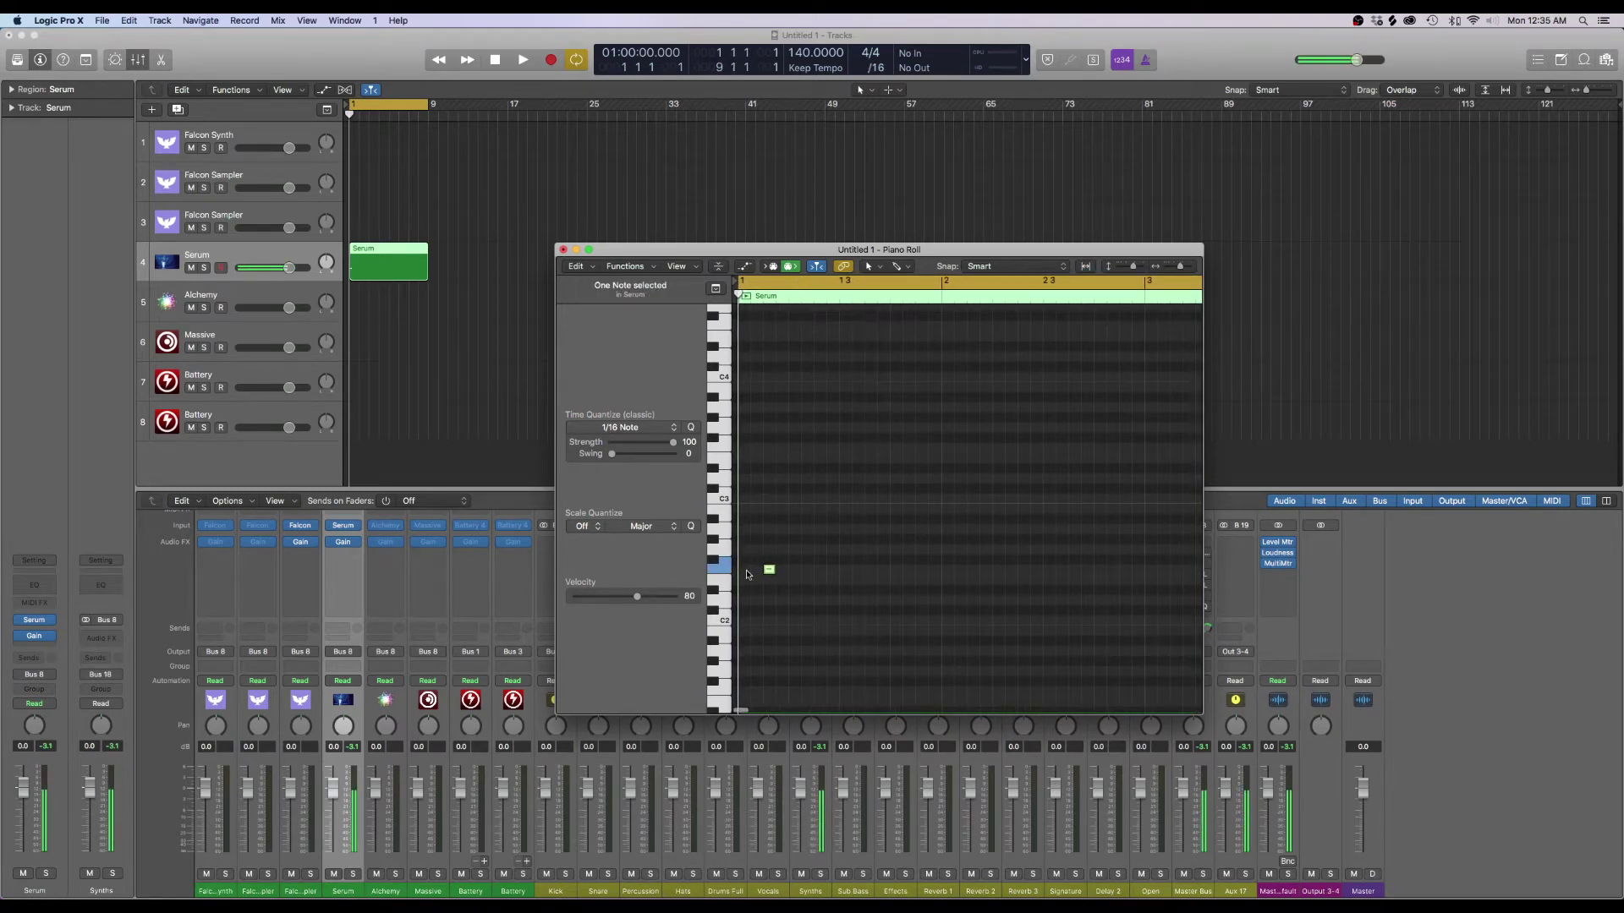
{"action": "left_click_drag", "start_coordinate": [767, 570], "coordinate": [744, 571]}
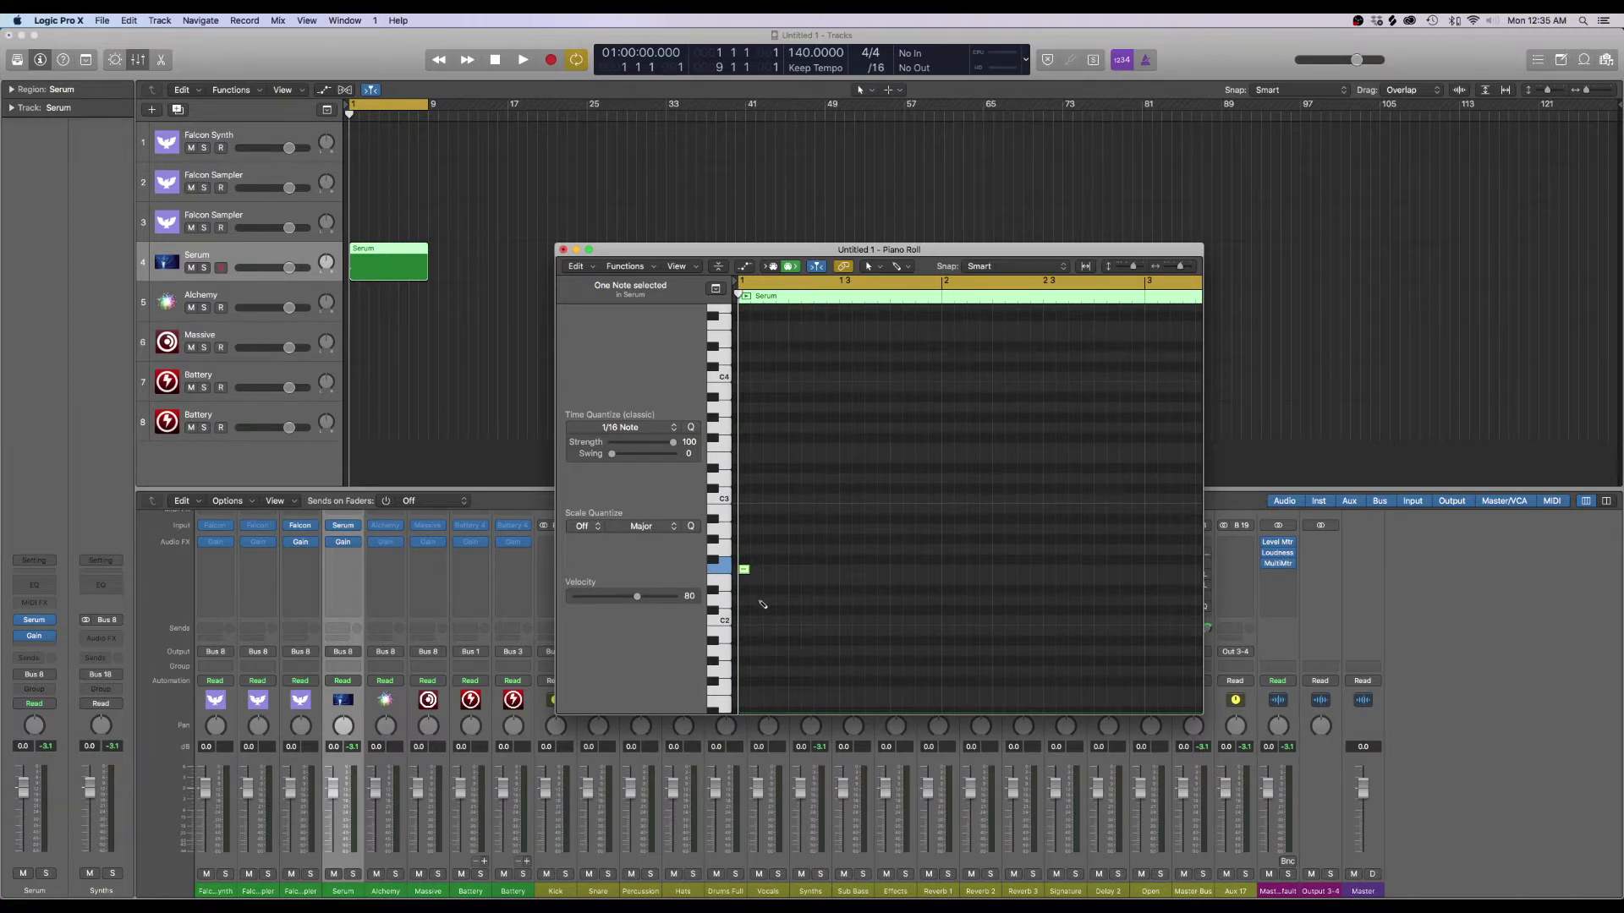
{"action": "left_click", "coordinate": [756, 599]}
{"action": "left_click", "coordinate": [768, 610]}
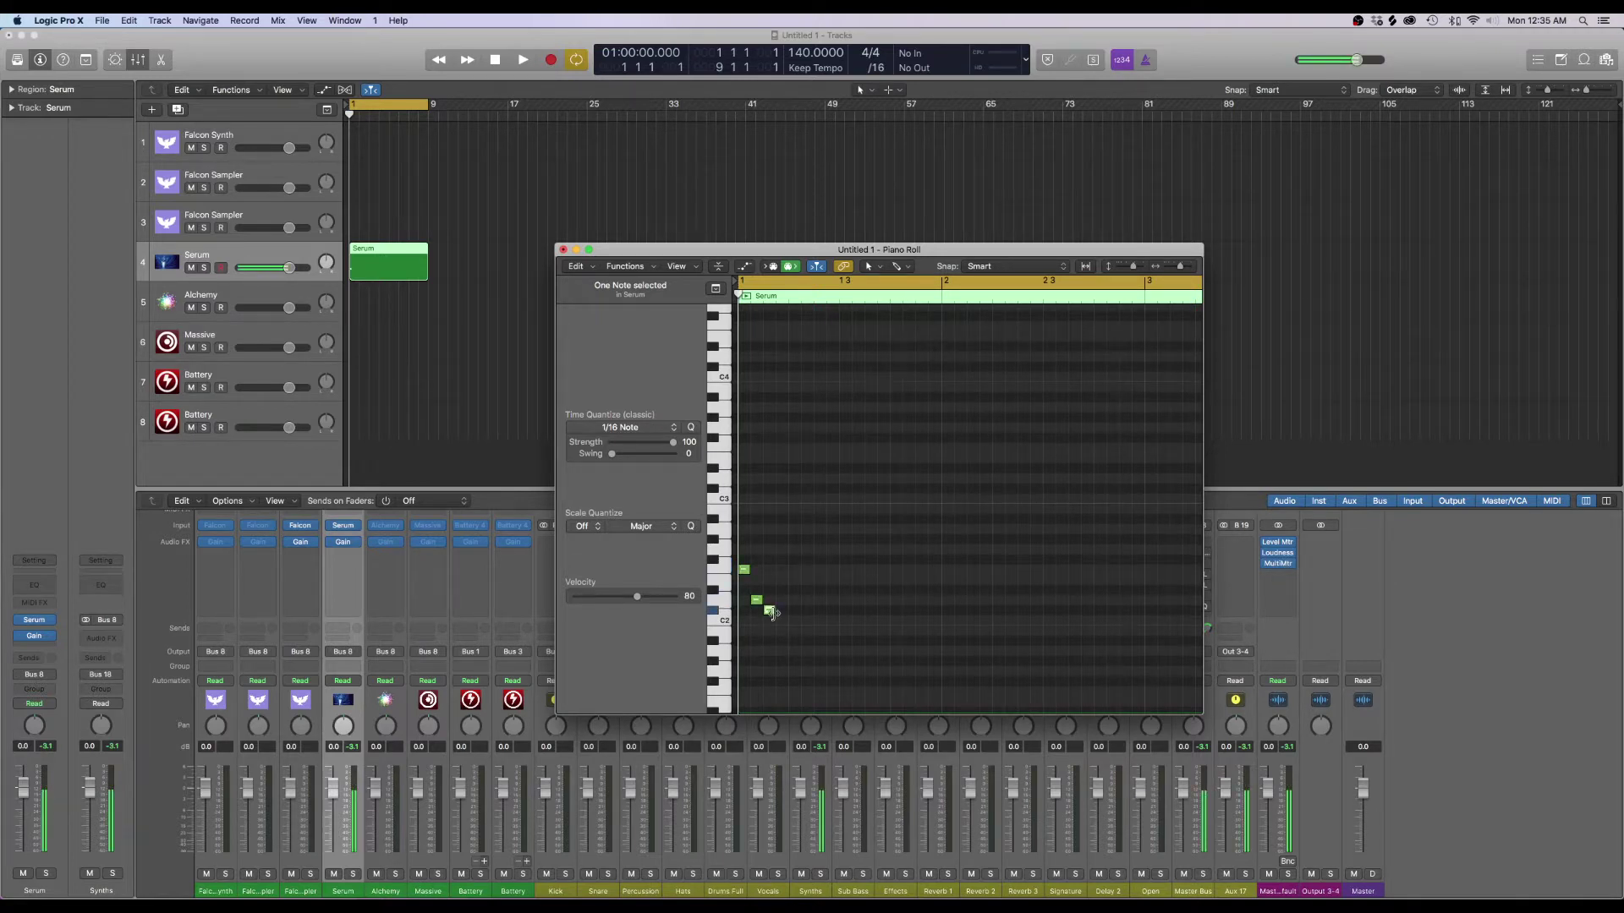
{"action": "left_click", "coordinate": [781, 650]}
{"action": "left_click", "coordinate": [794, 640]}
Continue the run through 1 3 2 with sixteenth notes F2, G2, F2, G2 and A2
{"action": "left_click", "coordinate": [819, 570]}
{"action": "left_click_drag", "start_coordinate": [820, 572], "coordinate": [808, 571]}
{"action": "left_click", "coordinate": [821, 550]}
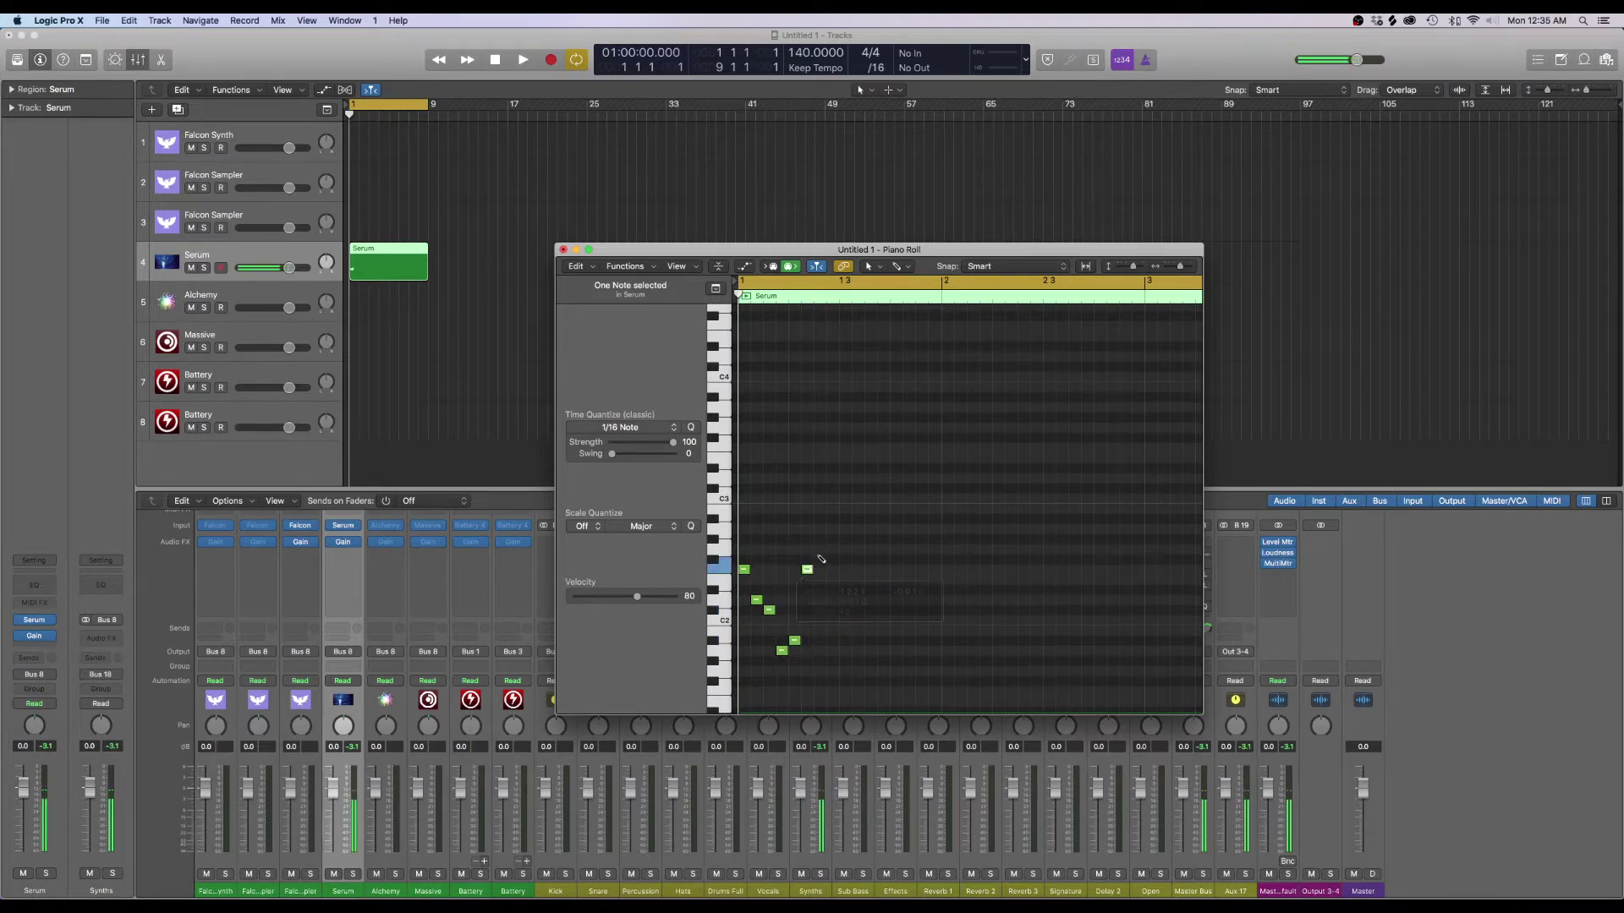
{"action": "left_click", "coordinate": [832, 569]}
{"action": "left_click", "coordinate": [845, 550]}
{"action": "left_click", "coordinate": [858, 529]}
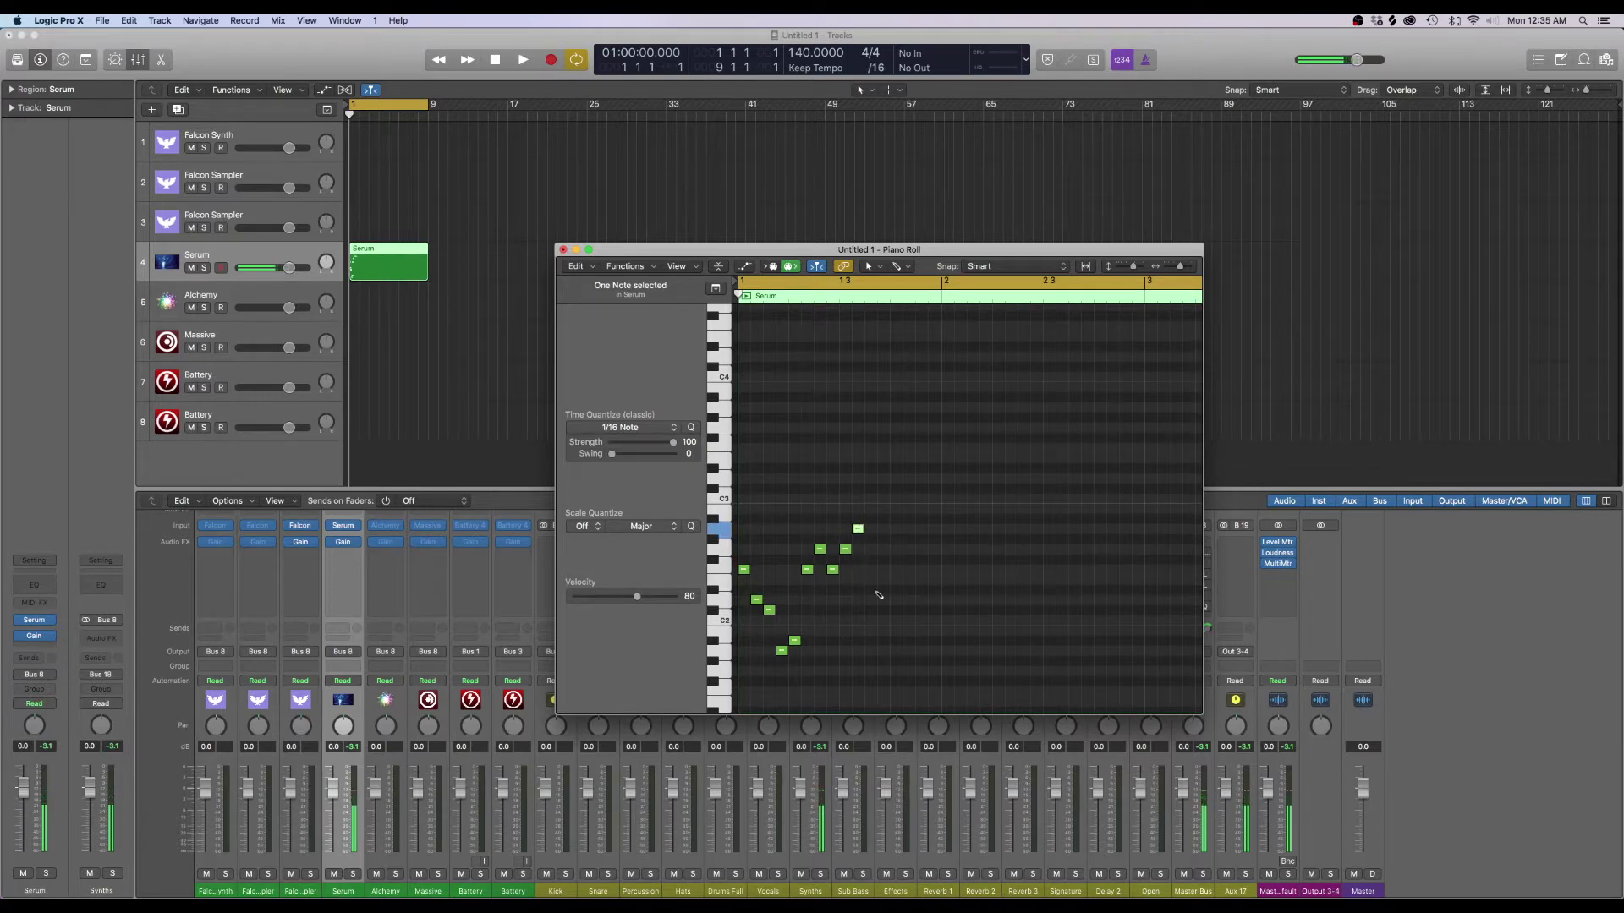
Fill the rest of bar 1 from 1 3 3 with sixteenth notes E2, D2, C#2, D2, A#1 and A1
{"action": "left_click", "coordinate": [871, 590]}
{"action": "left_click_drag", "start_coordinate": [871, 590], "coordinate": [871, 581]}
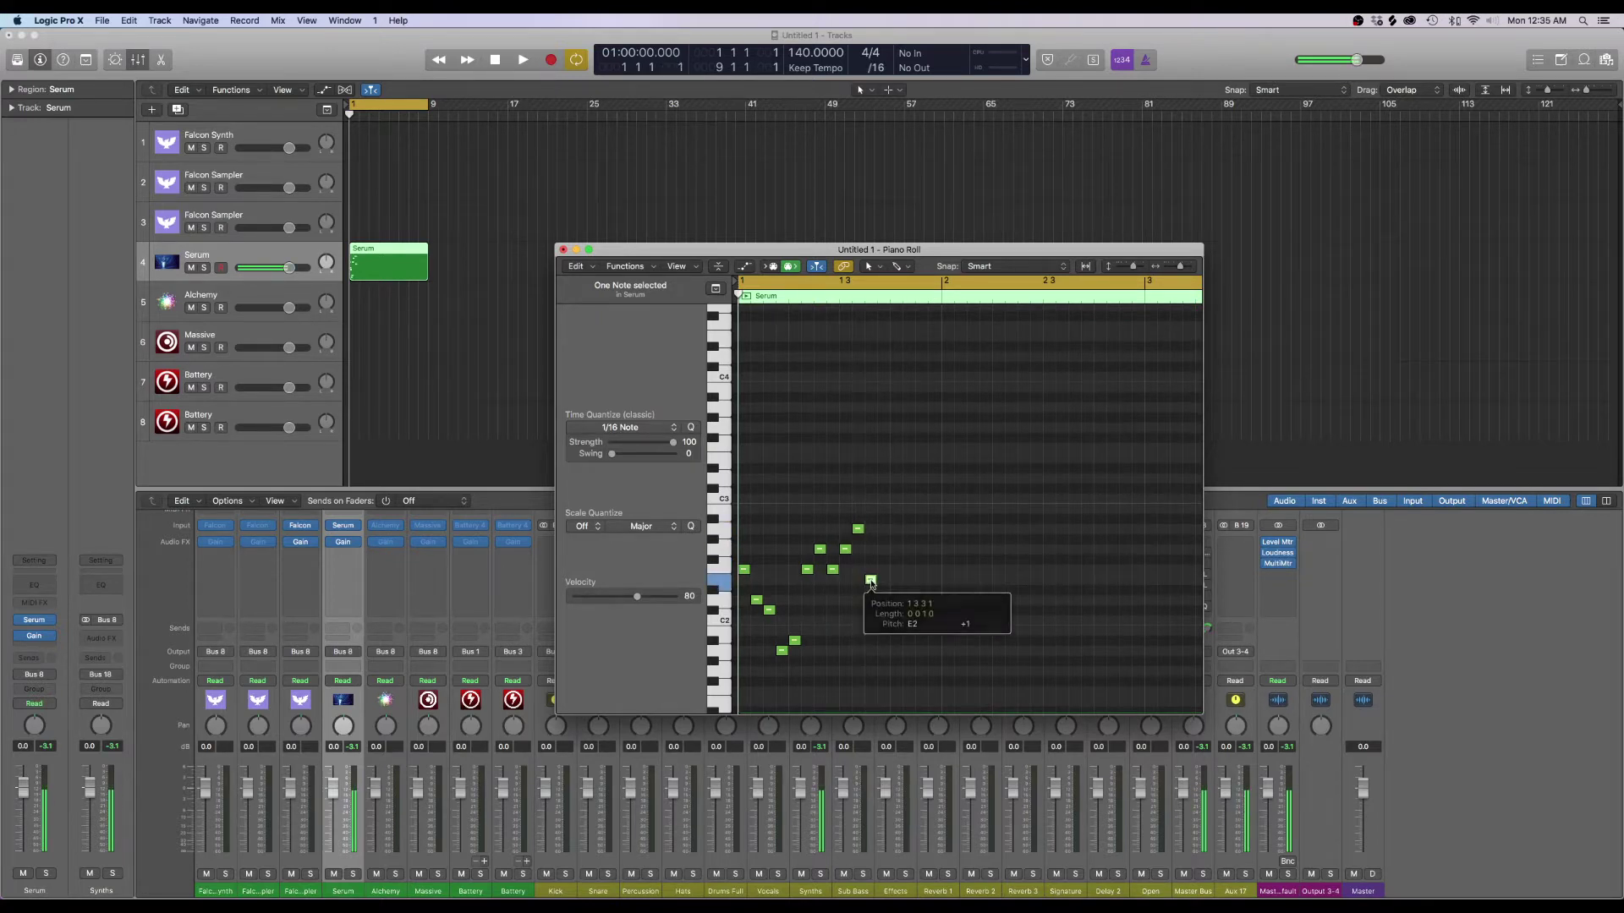
{"action": "left_click", "coordinate": [883, 600]}
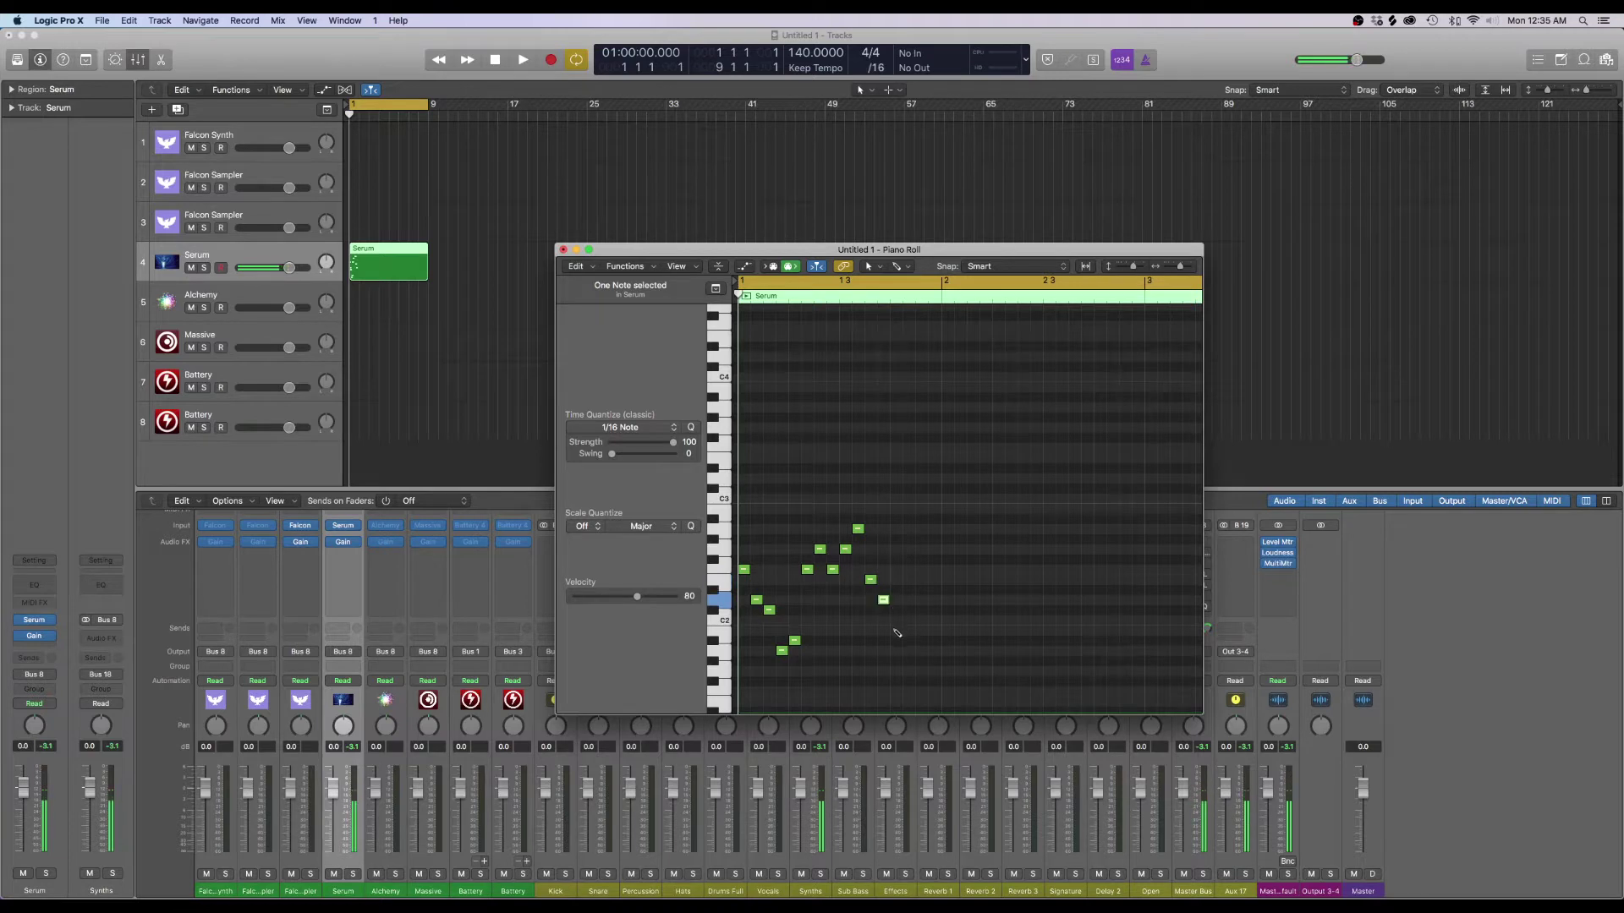
{"action": "left_click", "coordinate": [896, 611]}
{"action": "left_click", "coordinate": [909, 600]}
{"action": "left_click", "coordinate": [922, 641]}
{"action": "left_click", "coordinate": [934, 652]}
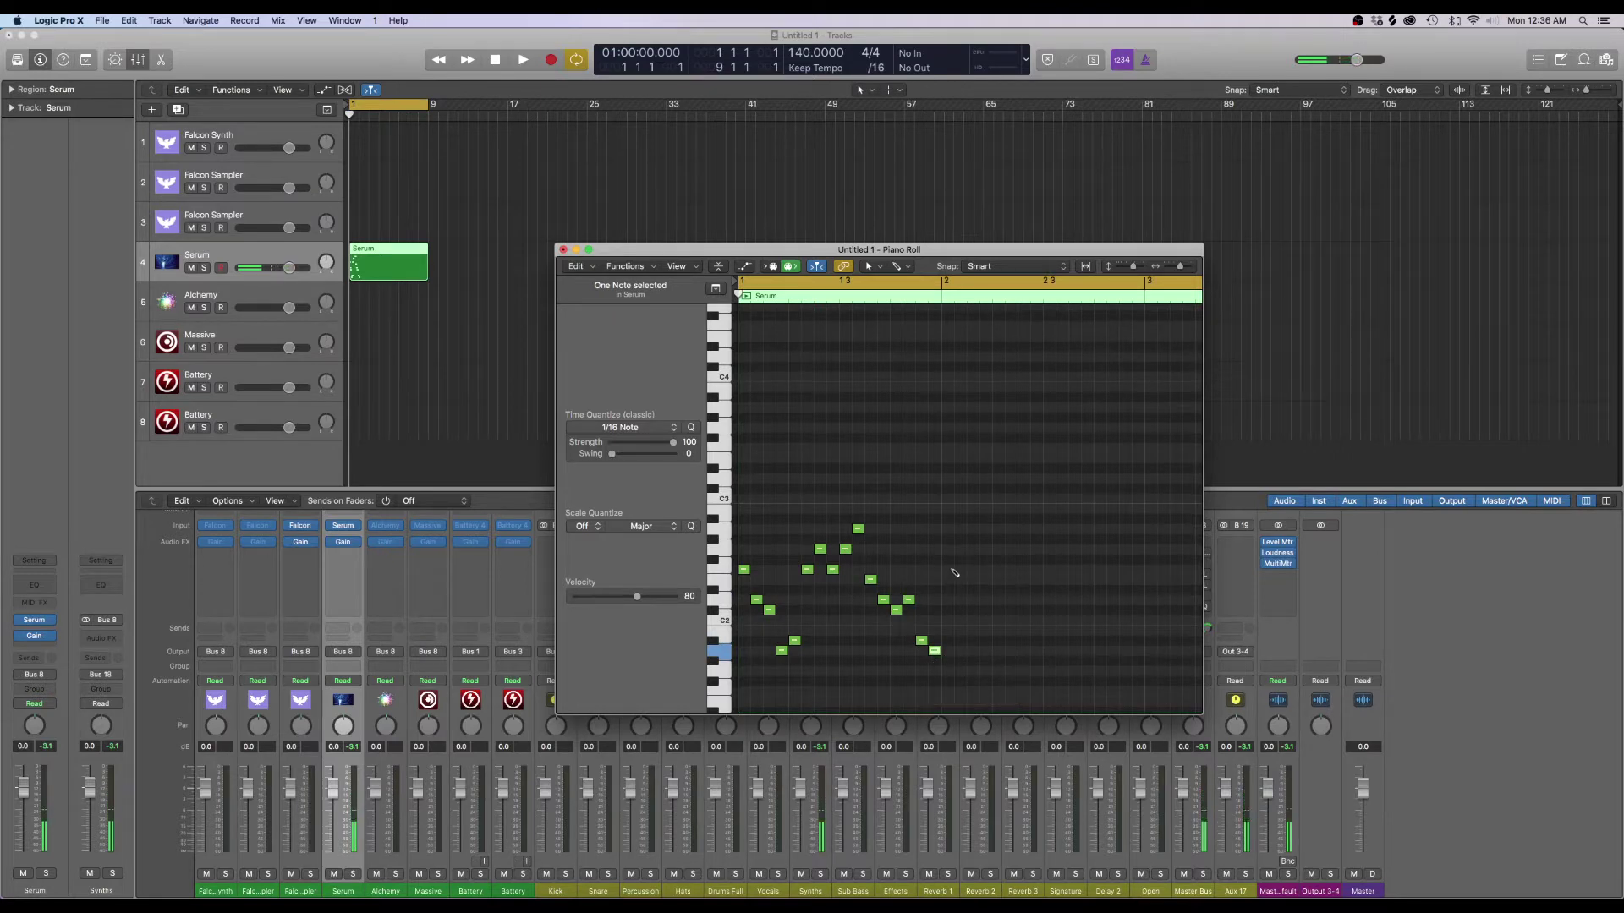
Start bar 2 with consecutive sixteenth notes F2, G2, A#2 and A2
{"action": "left_click", "coordinate": [947, 570]}
{"action": "left_click", "coordinate": [960, 550]}
{"action": "left_click", "coordinate": [972, 520]}
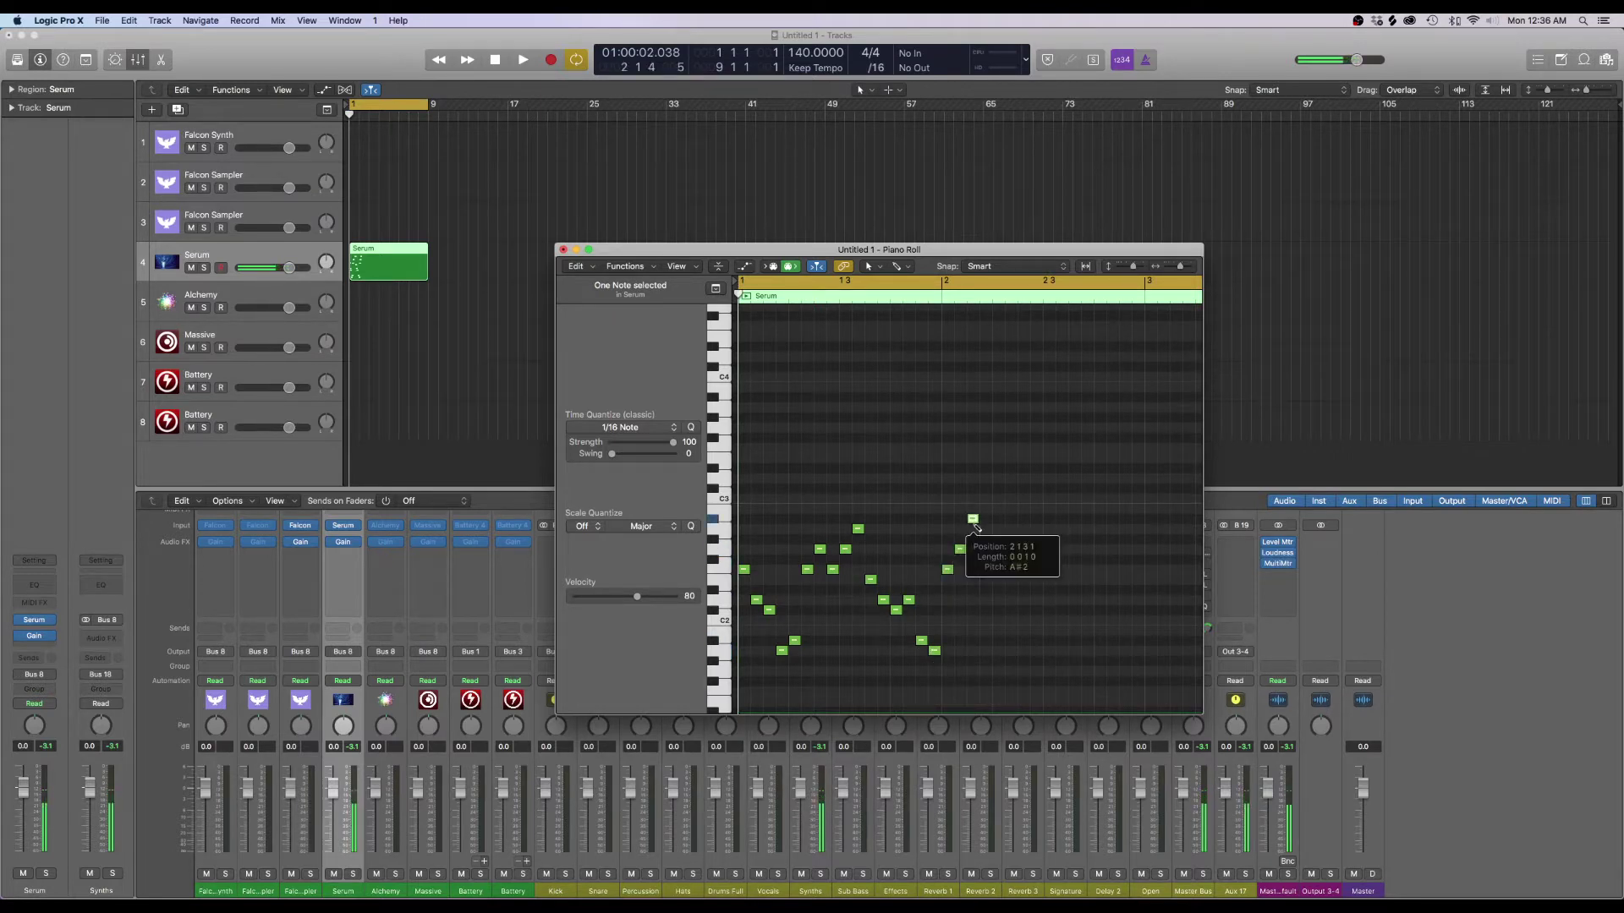
{"action": "left_click", "coordinate": [985, 529]}
Continue the run from 2 2 1 with sixteenth notes E2, D2, C#2, D2 and E2
{"action": "left_click", "coordinate": [999, 591]}
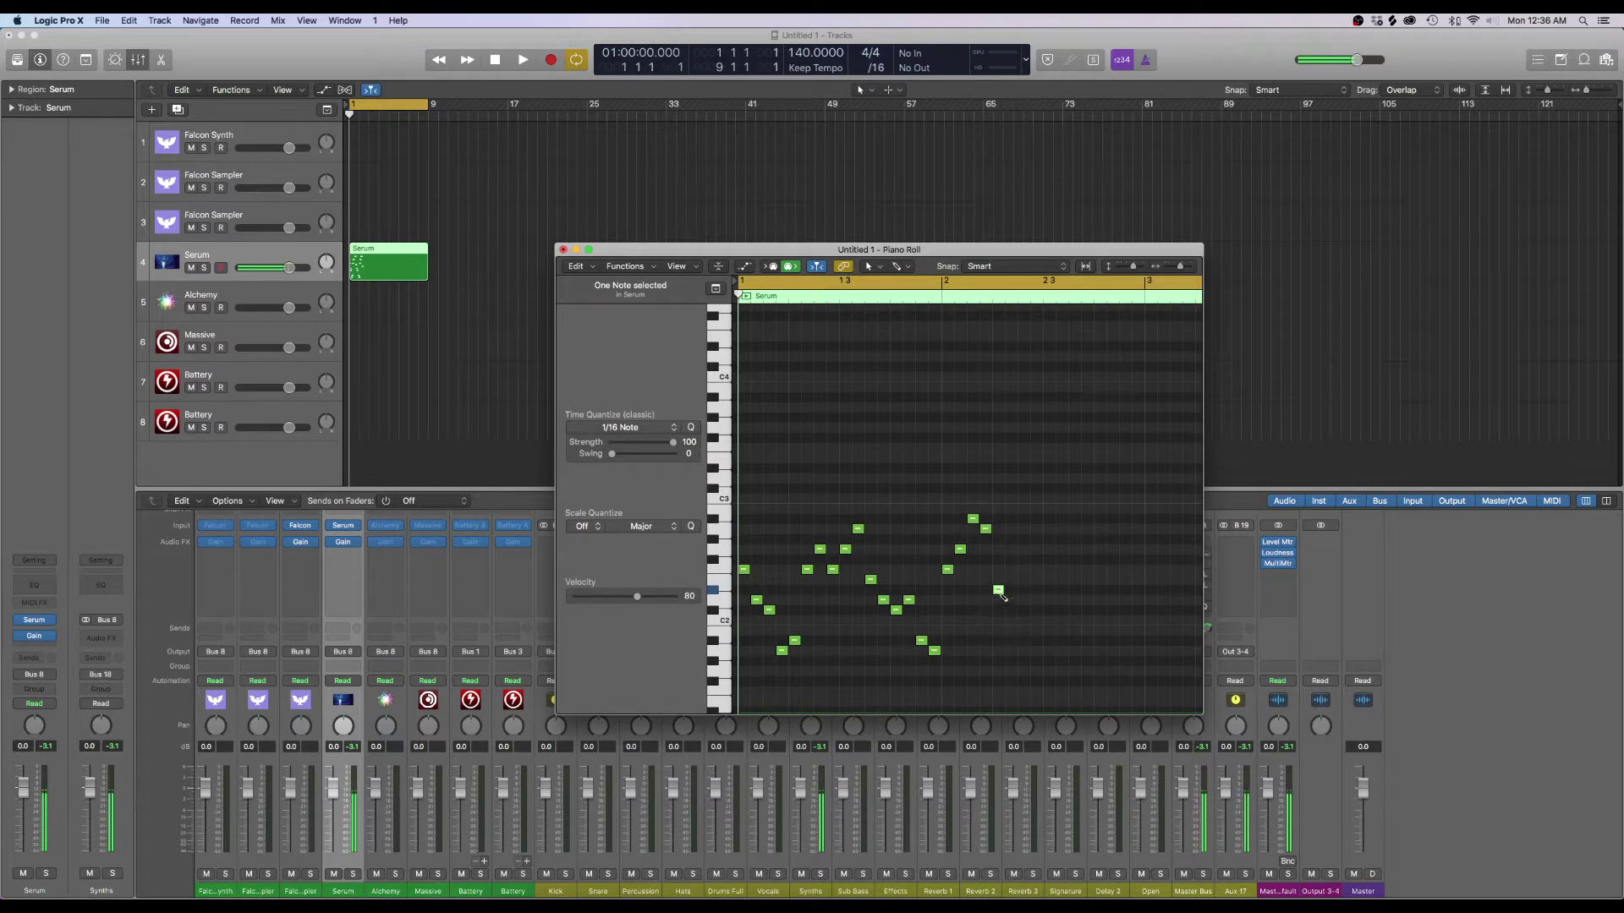
{"action": "left_click_drag", "start_coordinate": [998, 590], "coordinate": [1011, 601]}
{"action": "left_click", "coordinate": [1023, 601]}
{"action": "left_click", "coordinate": [1023, 610]}
{"action": "left_click", "coordinate": [1036, 600]}
{"action": "left_click", "coordinate": [1049, 581]}
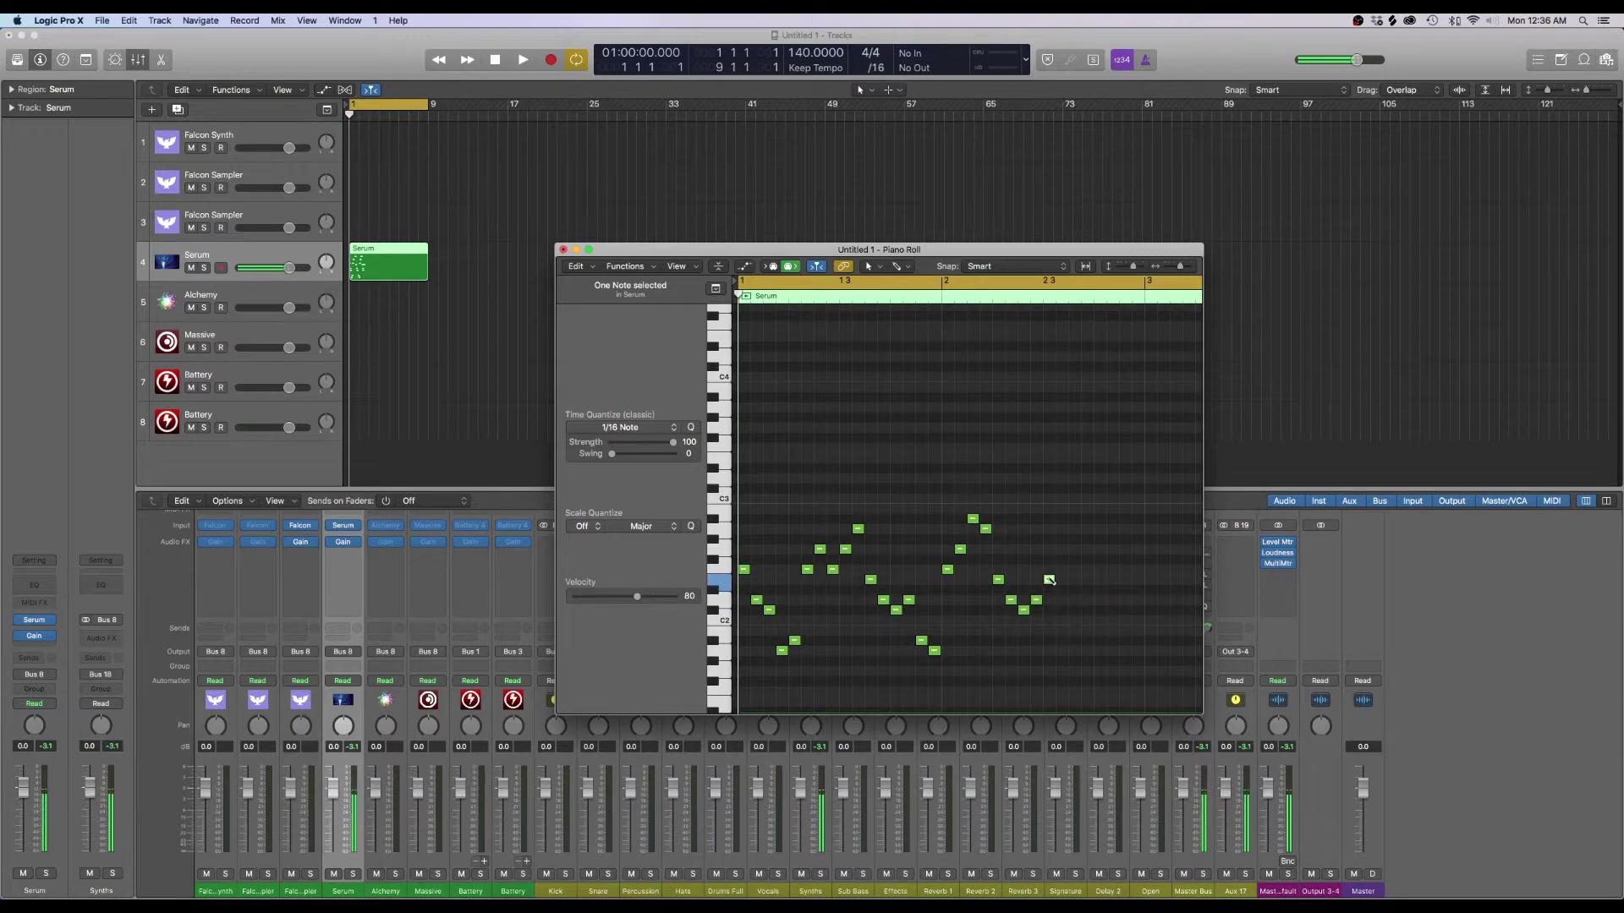
Fill the rest of bar 2 from 2 3 2 with sixteenth notes D3, C#3, D3, A#2, A2, E2 and F2
{"action": "left_click", "coordinate": [1062, 489]}
{"action": "left_click", "coordinate": [1086, 499]}
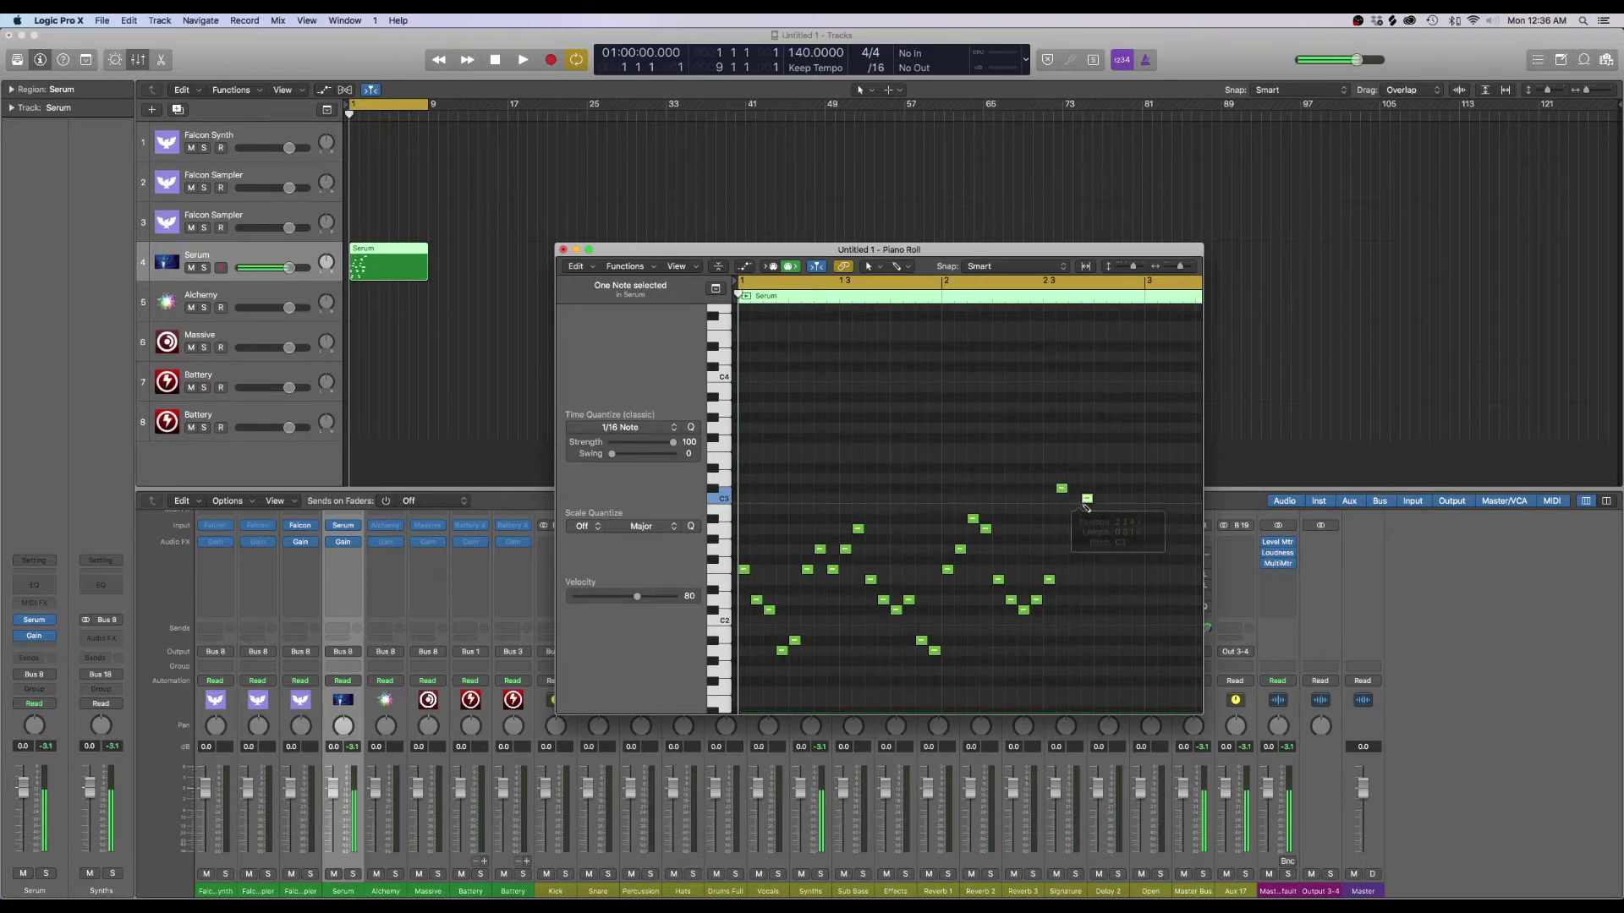
{"action": "left_click", "coordinate": [1063, 489]}
{"action": "left_click_drag", "start_coordinate": [1063, 490], "coordinate": [1075, 488]}
{"action": "left_click", "coordinate": [1088, 479]}
{"action": "left_click", "coordinate": [1099, 518]}
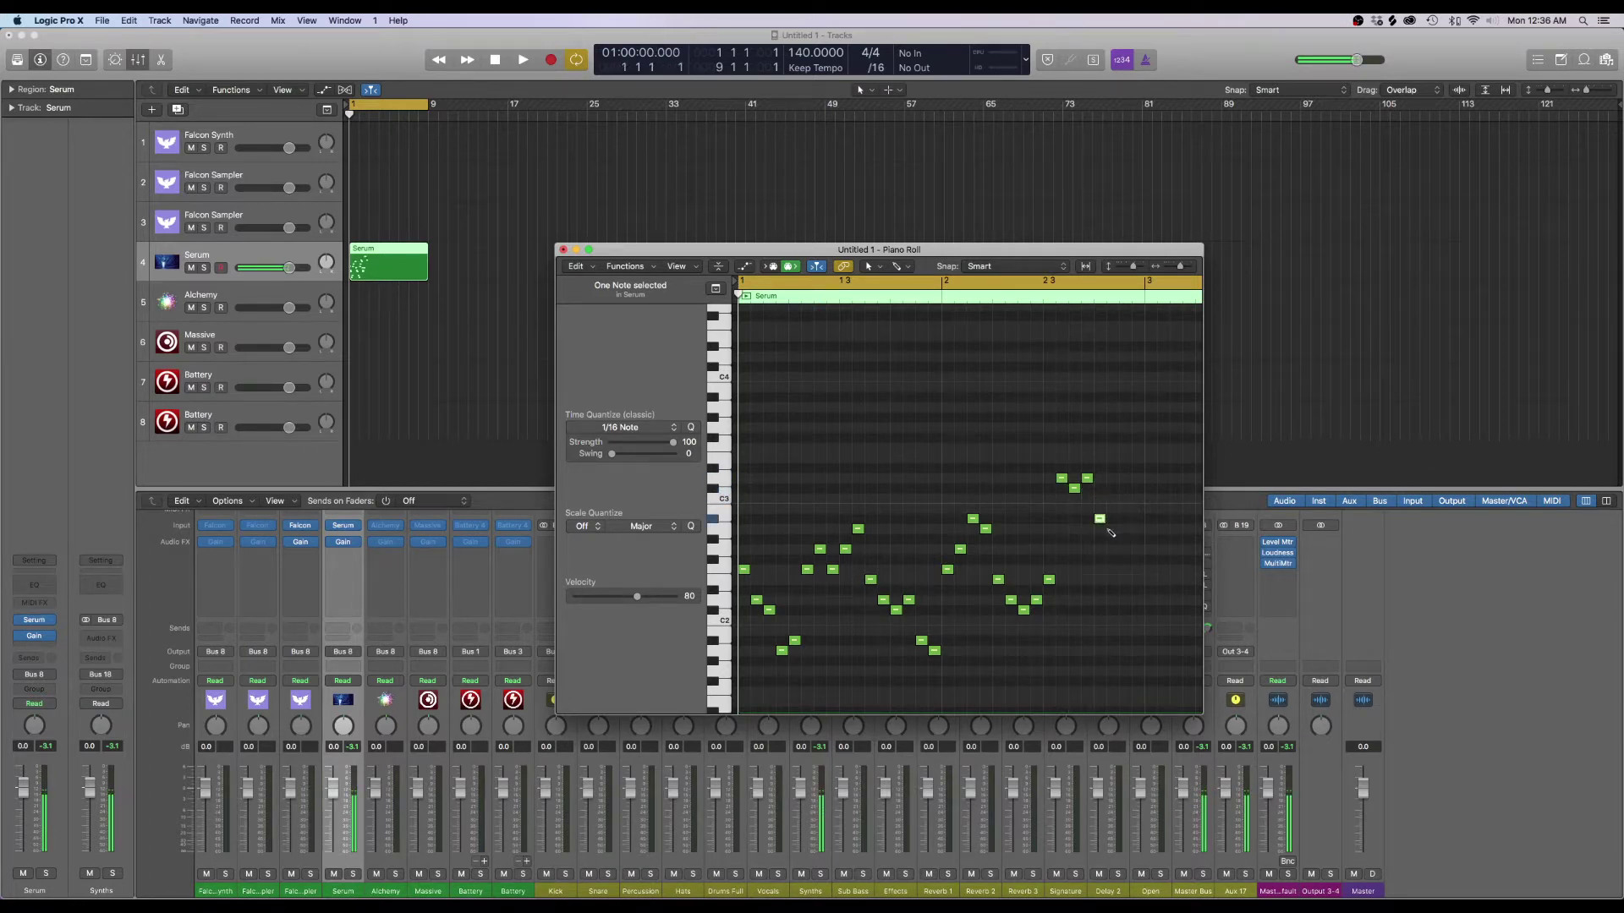
{"action": "left_click", "coordinate": [1112, 529]}
{"action": "left_click", "coordinate": [1124, 580]}
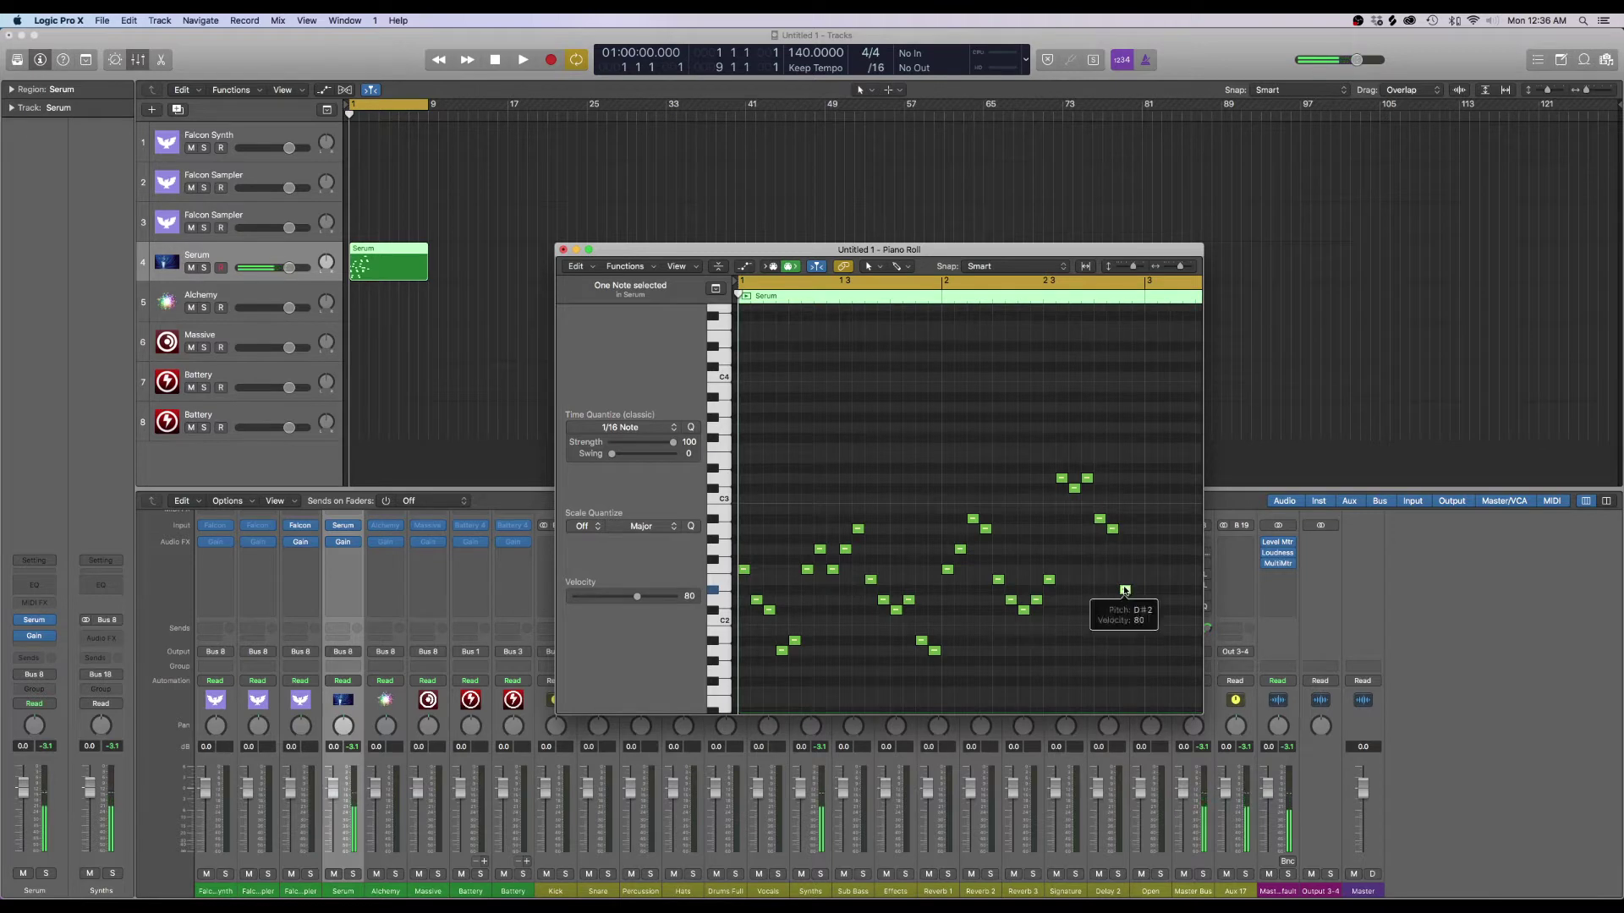
{"action": "left_click", "coordinate": [1137, 570]}
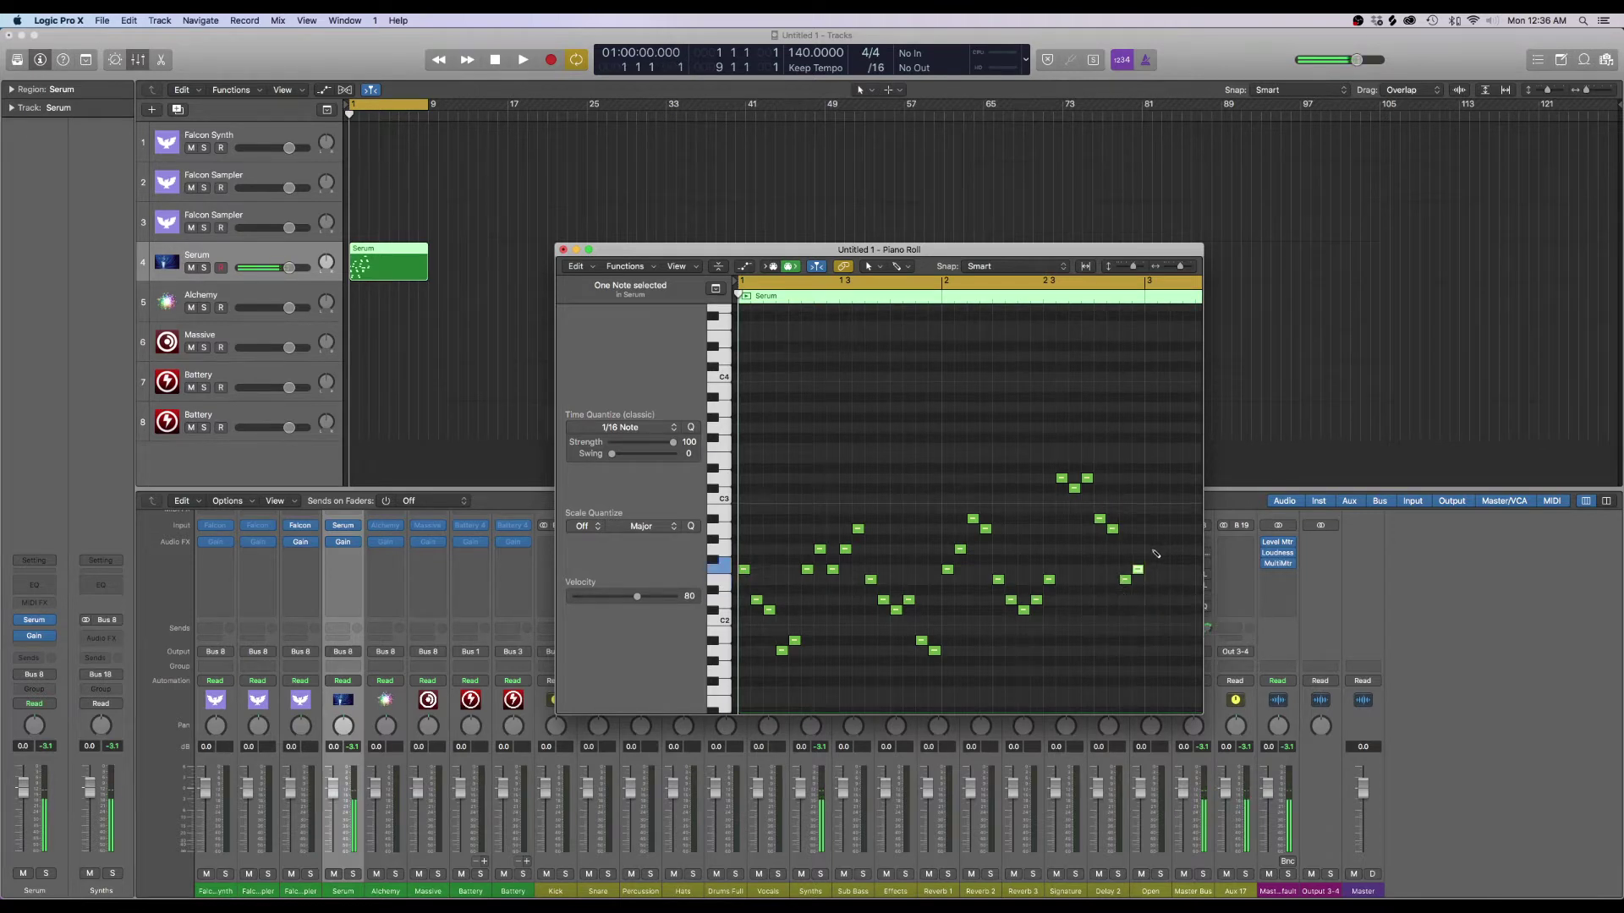
Enter sixteenth notes G2, A2, C#3 and D3 from the start of bar 3, and close the Piano Roll window
{"action": "left_click", "coordinate": [1150, 549]}
{"action": "left_click", "coordinate": [1162, 529]}
{"action": "left_click", "coordinate": [1176, 489]}
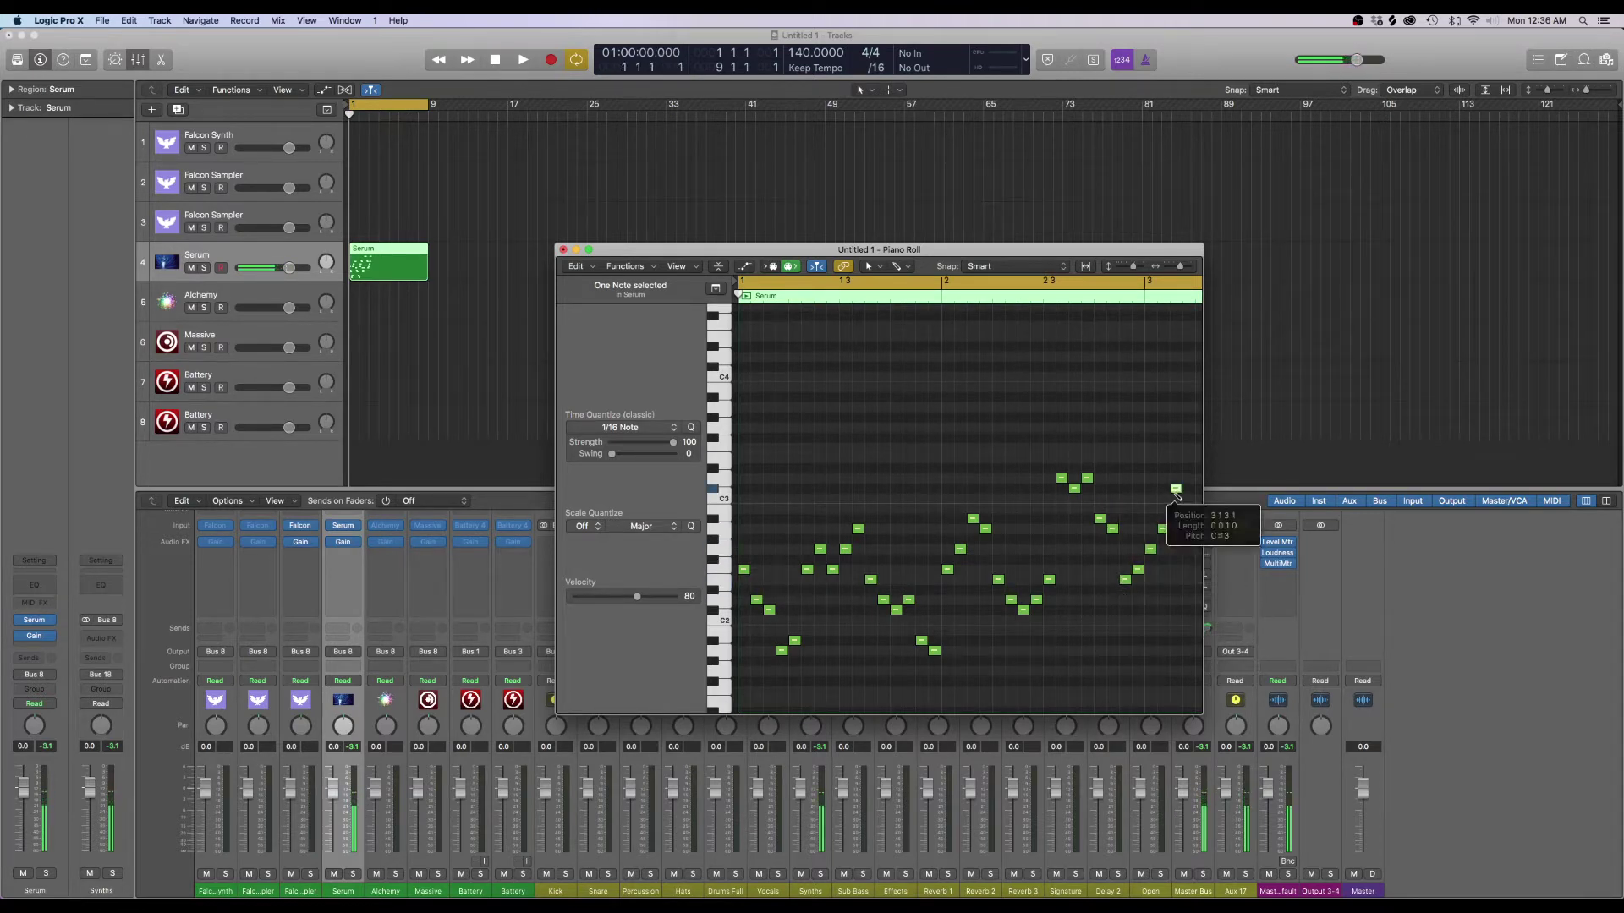
{"action": "left_click", "coordinate": [1188, 479]}
{"action": "scroll", "coordinate": [1171, 482], "scroll_direction": "right", "scroll_amount": 2}
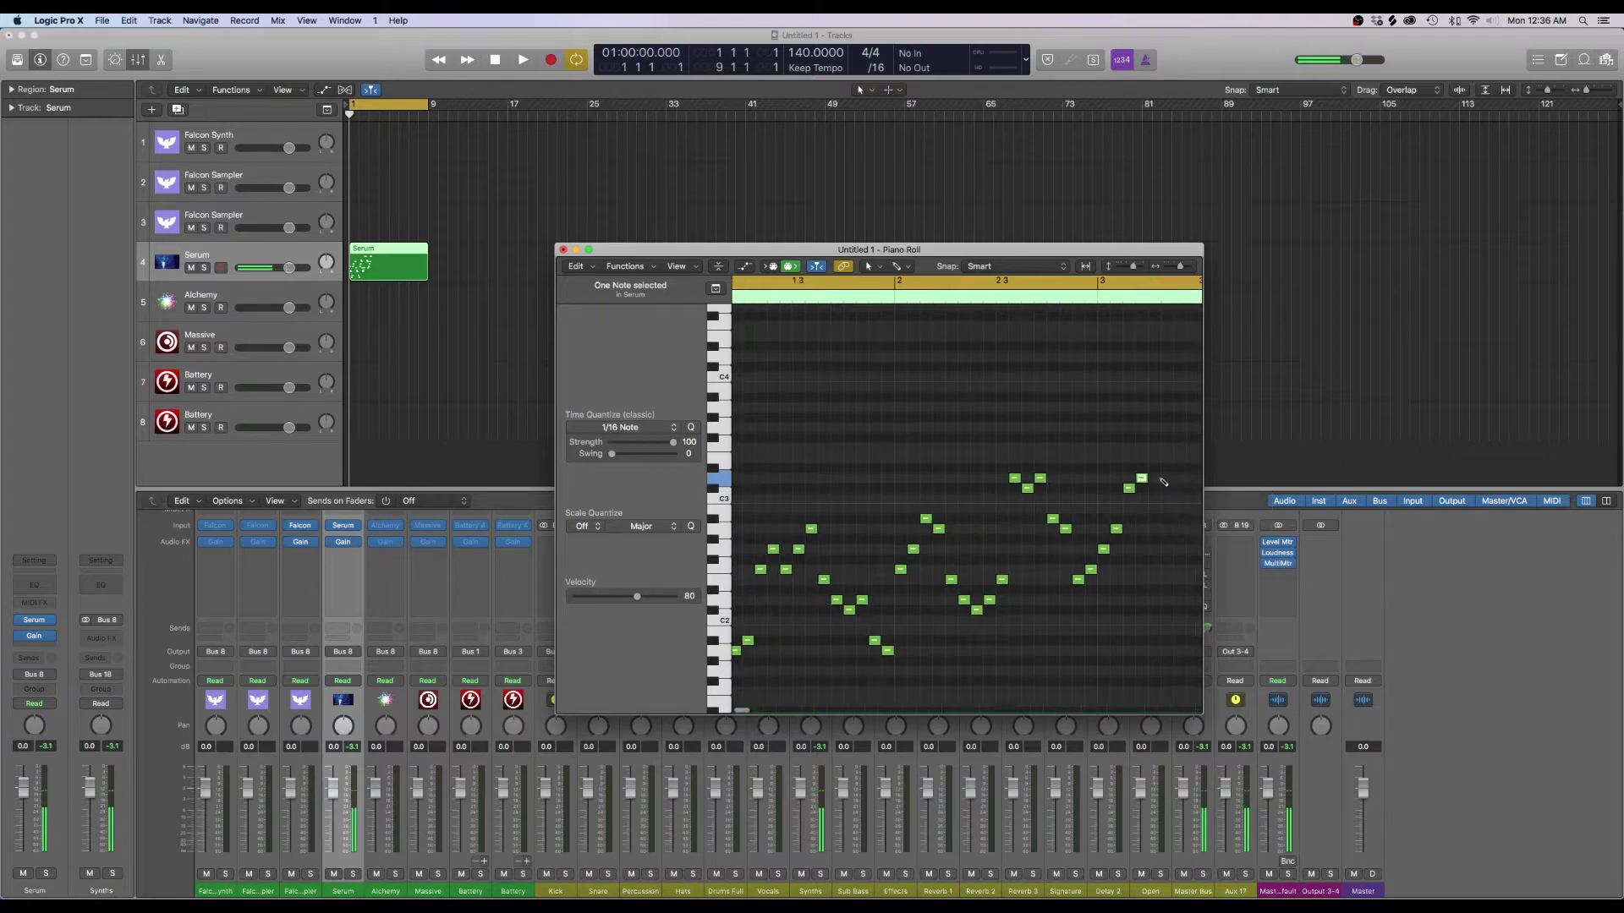
{"action": "scroll", "coordinate": [1015, 456], "scroll_direction": "left", "scroll_amount": 2}
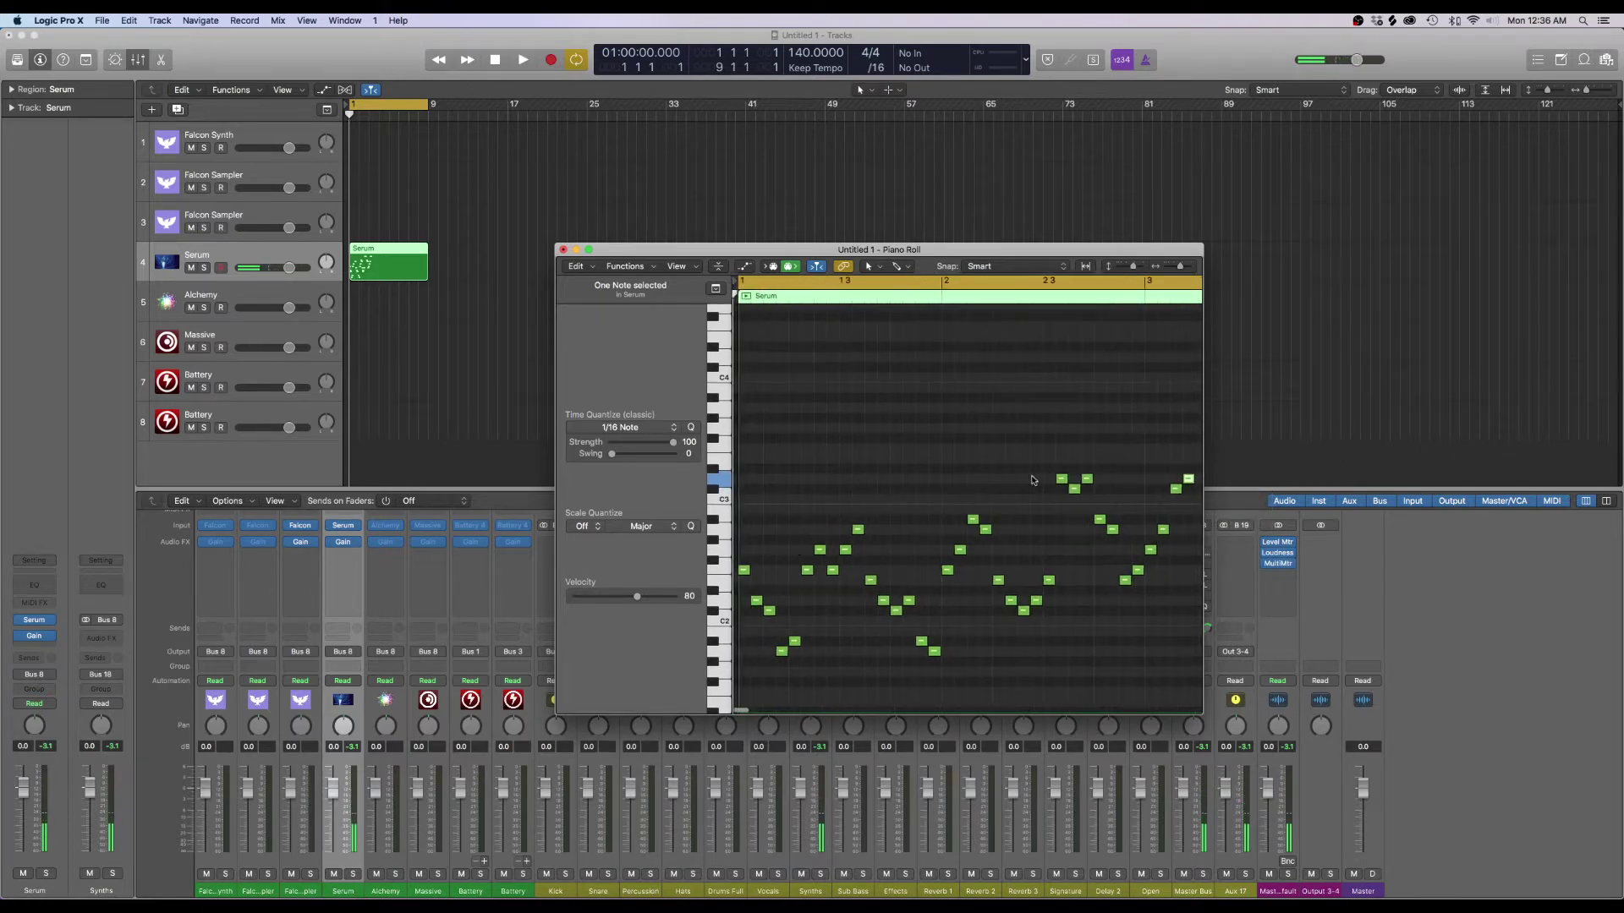
{"action": "left_click", "coordinate": [562, 250]}
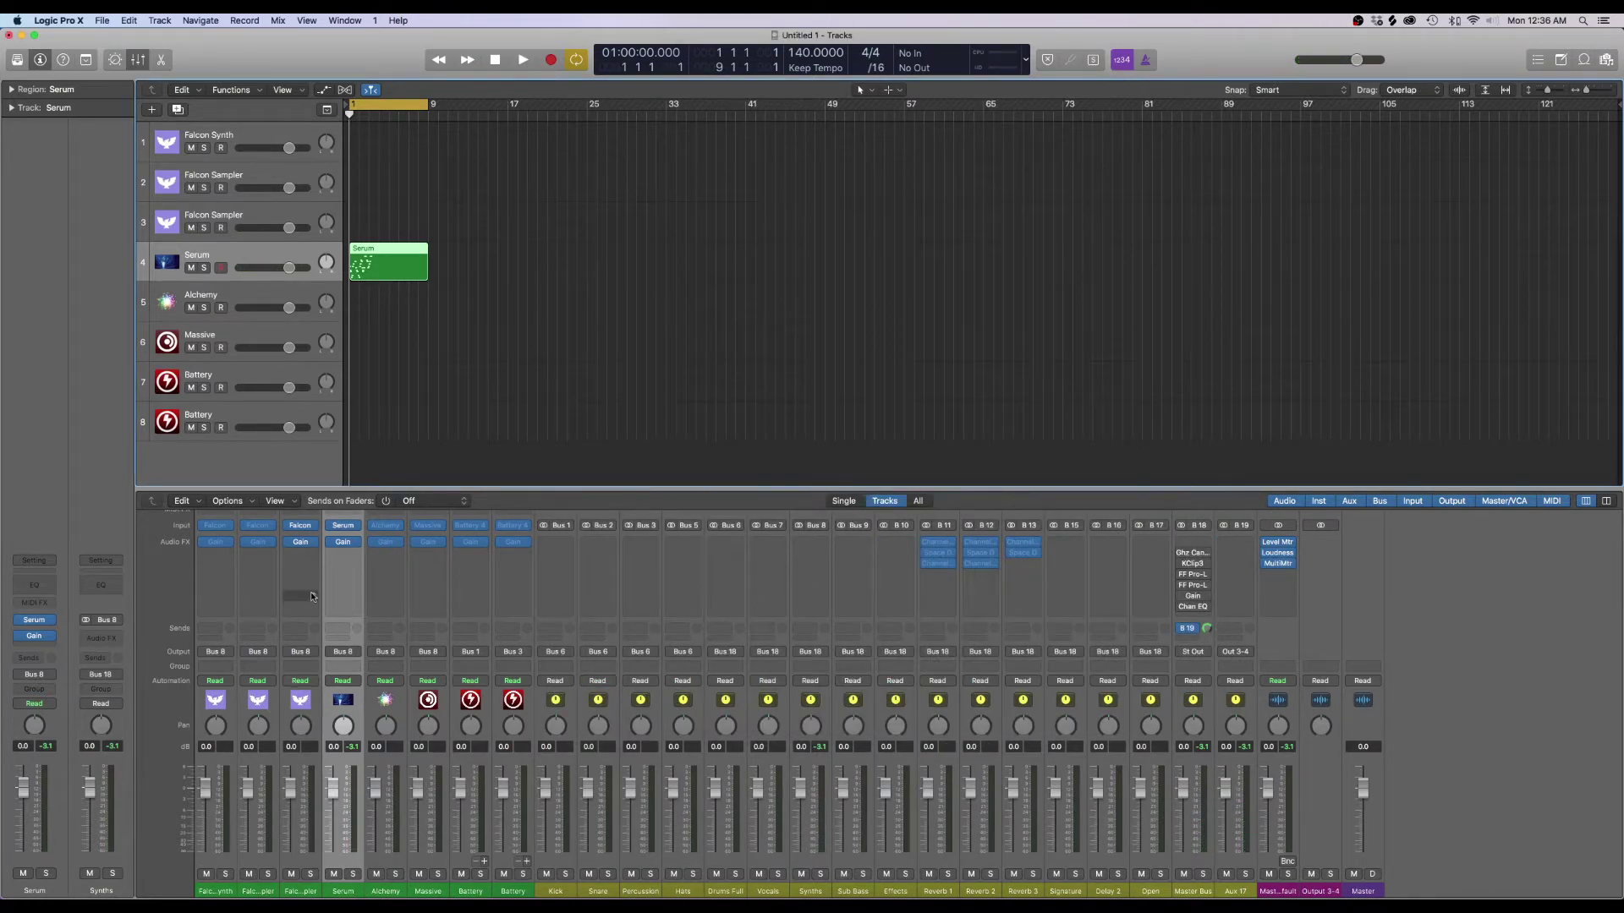
Insert ChromaVerb after the Gain effect on the Serum channel and load its Void preset from Spaces
{"action": "left_click", "coordinate": [345, 552]}
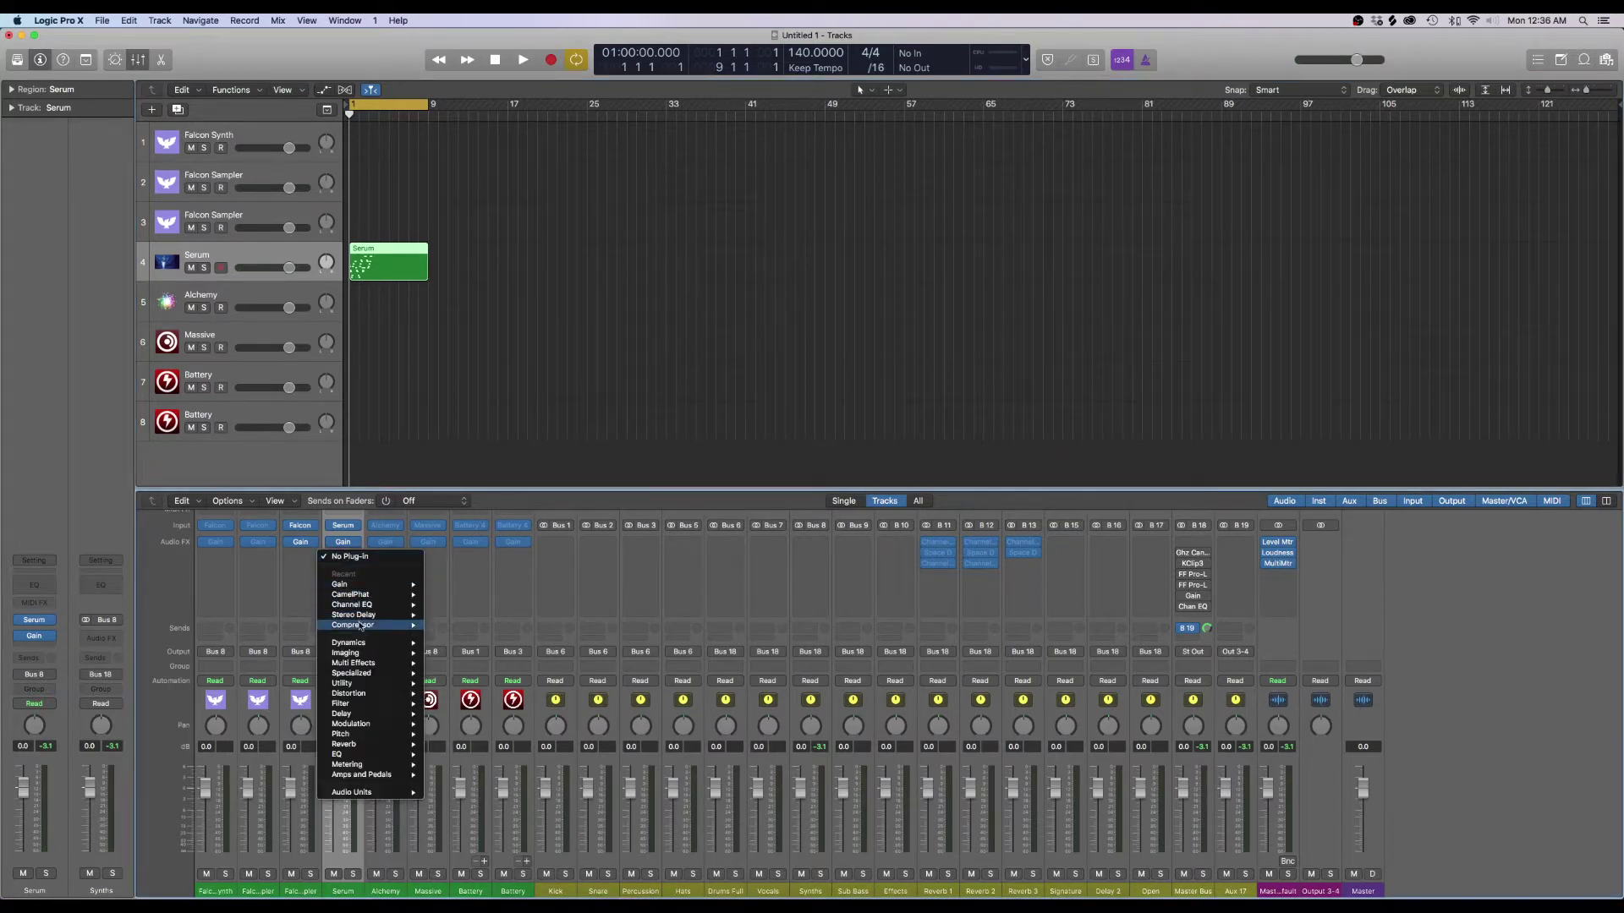
{"action": "left_click", "coordinate": [554, 749]}
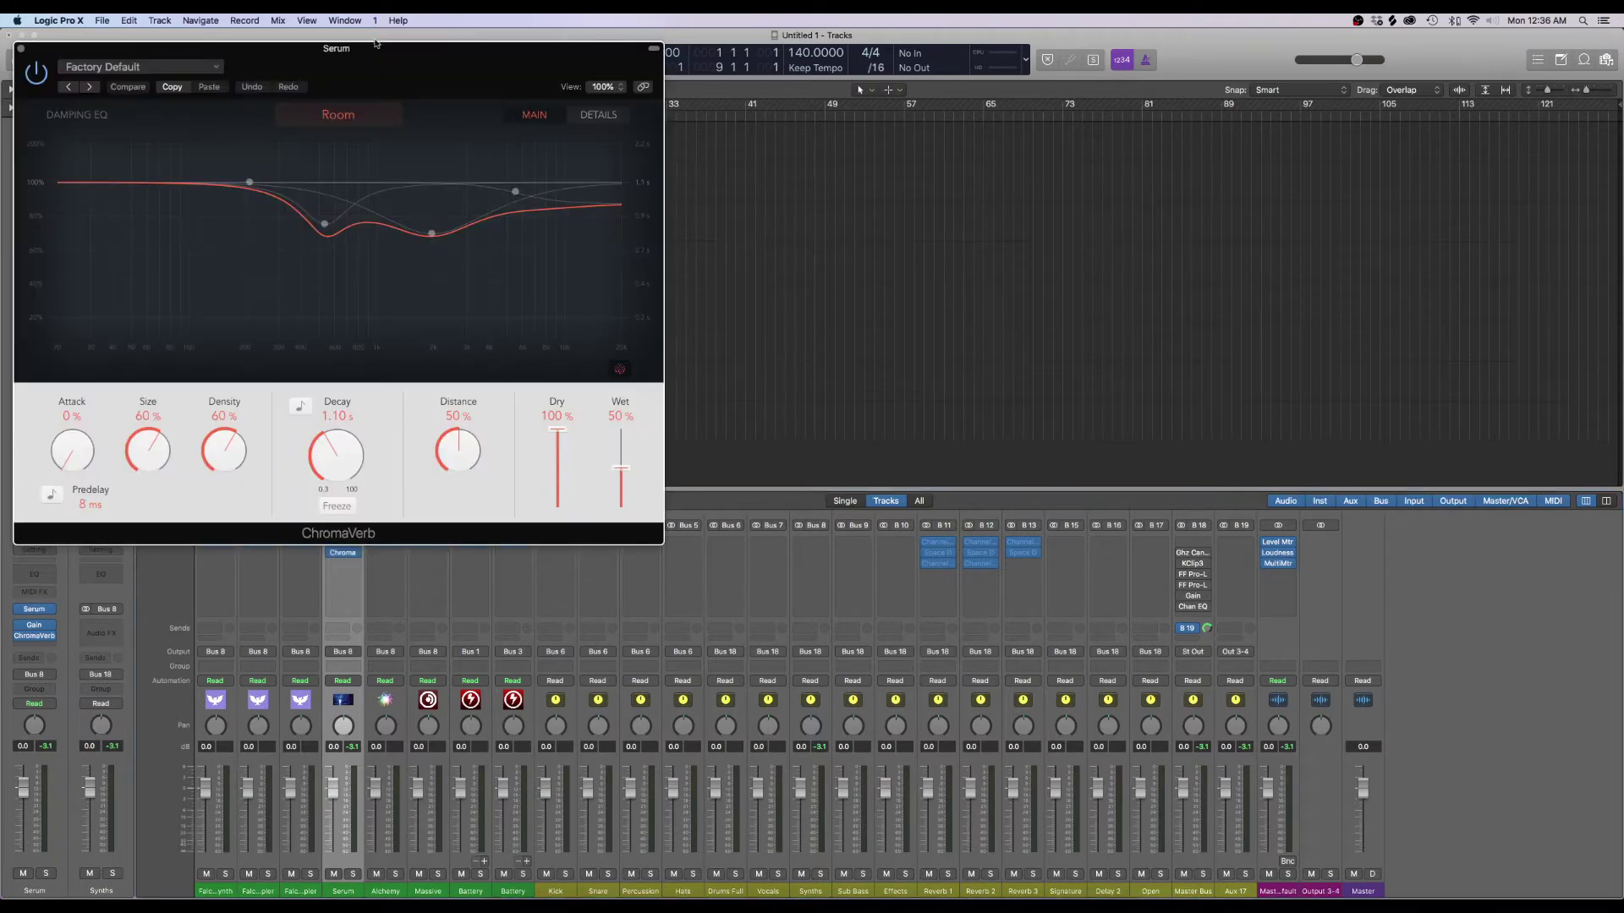
{"action": "left_click_drag", "start_coordinate": [377, 42], "coordinate": [1000, 279]}
{"action": "left_click", "coordinate": [788, 284]}
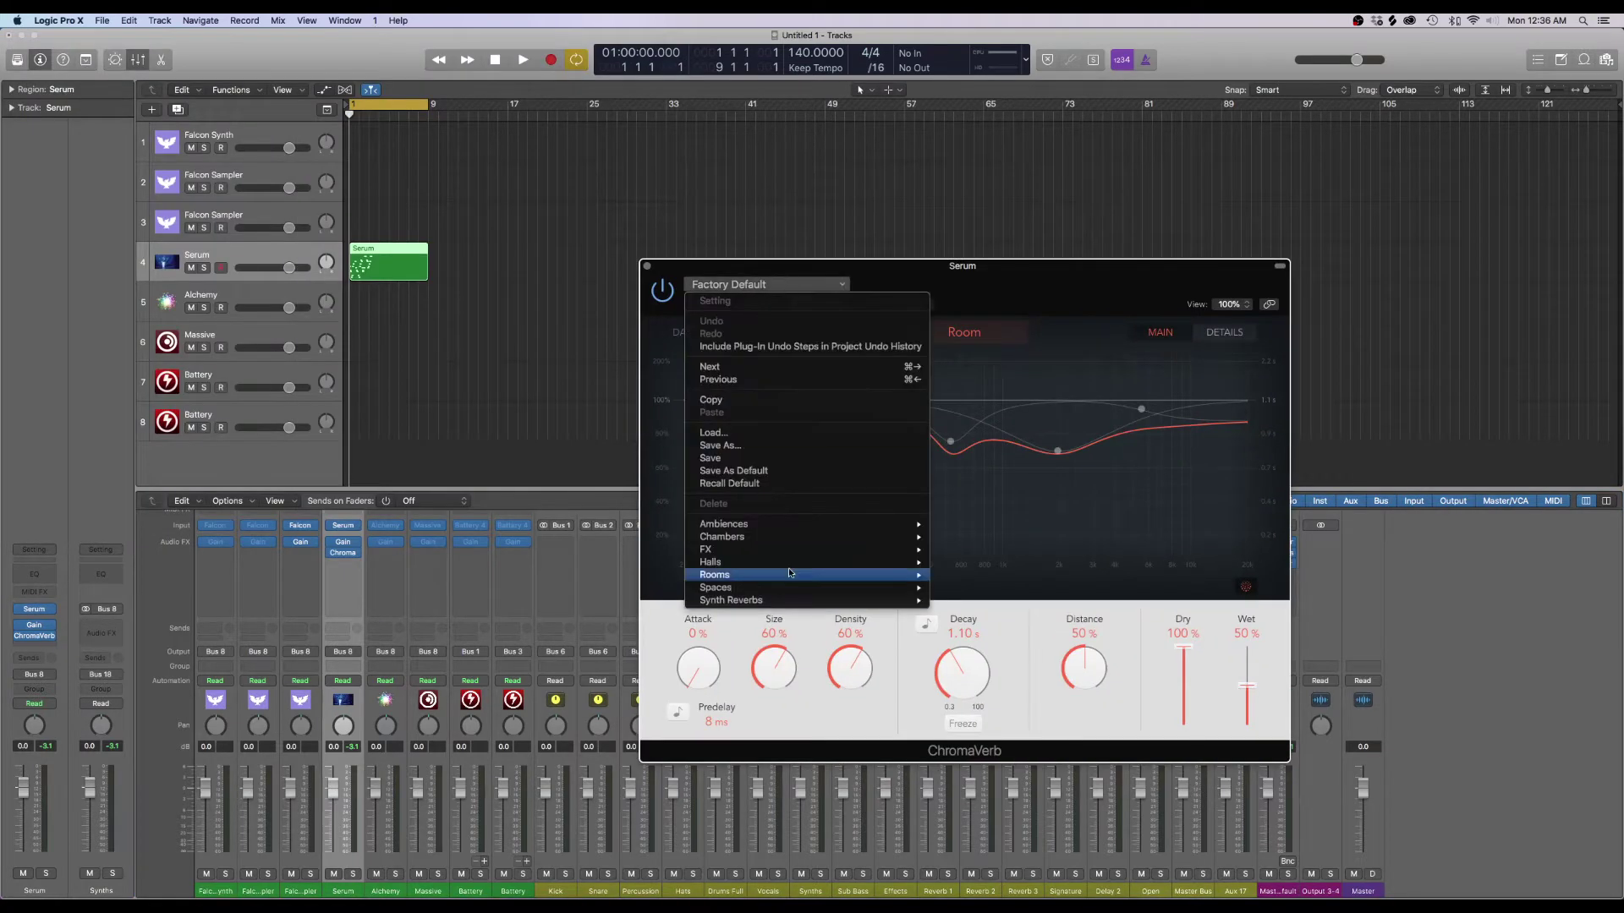
{"action": "mouse_move", "coordinate": [827, 592]}
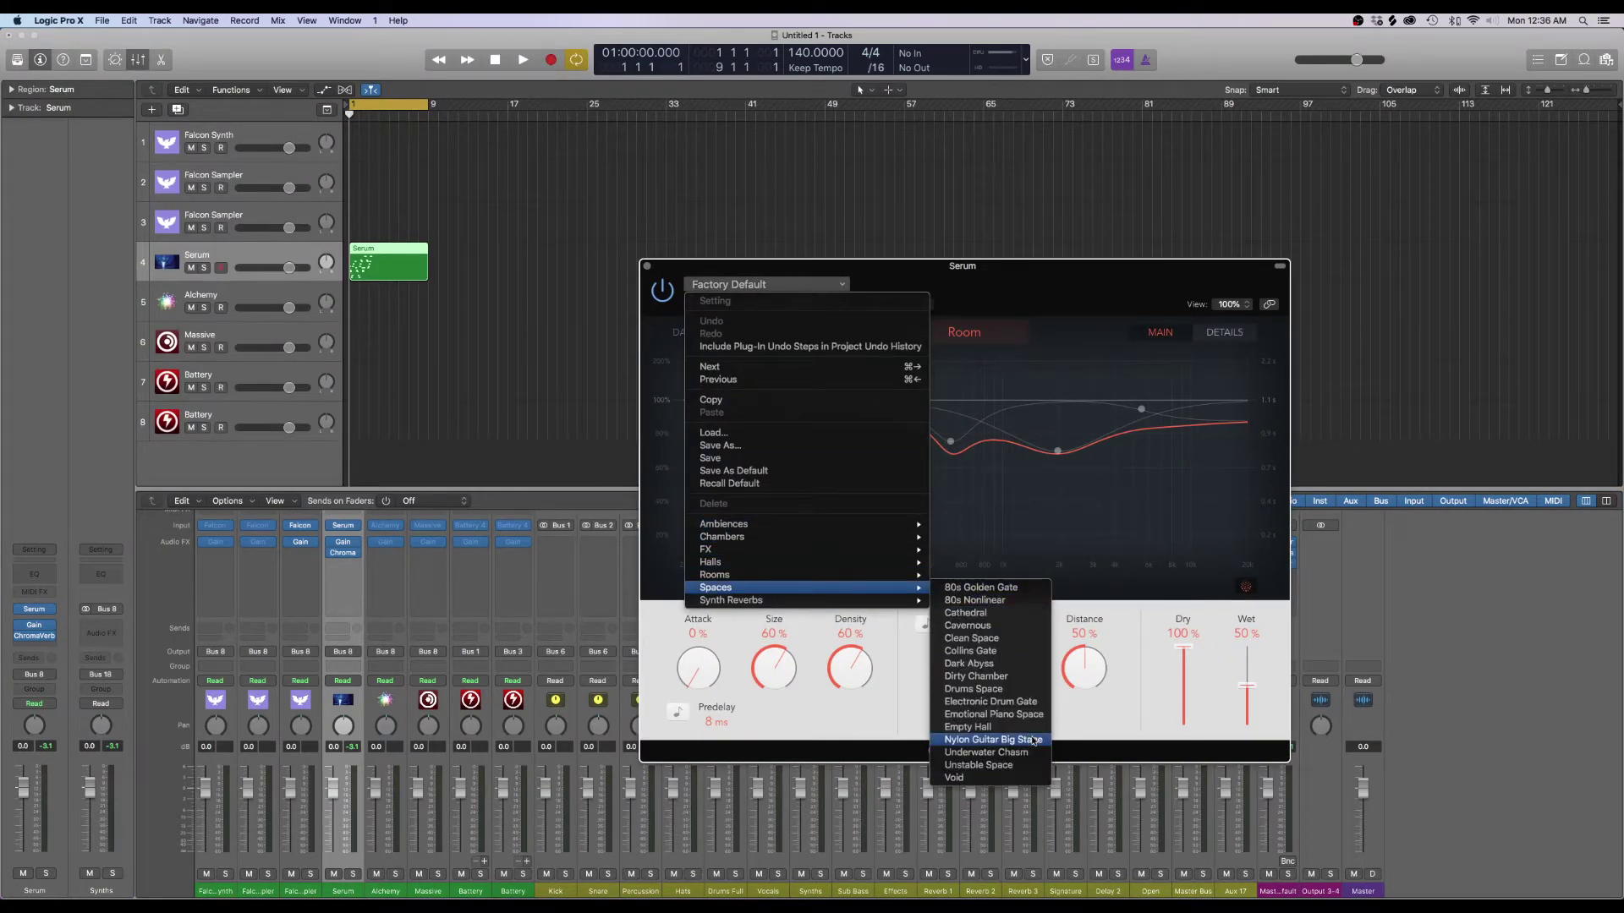
{"action": "left_click", "coordinate": [954, 777]}
Lower ChromaVerb's Wet level and close the reverb window
{"action": "left_click_drag", "start_coordinate": [1191, 670], "coordinate": [1190, 647]}
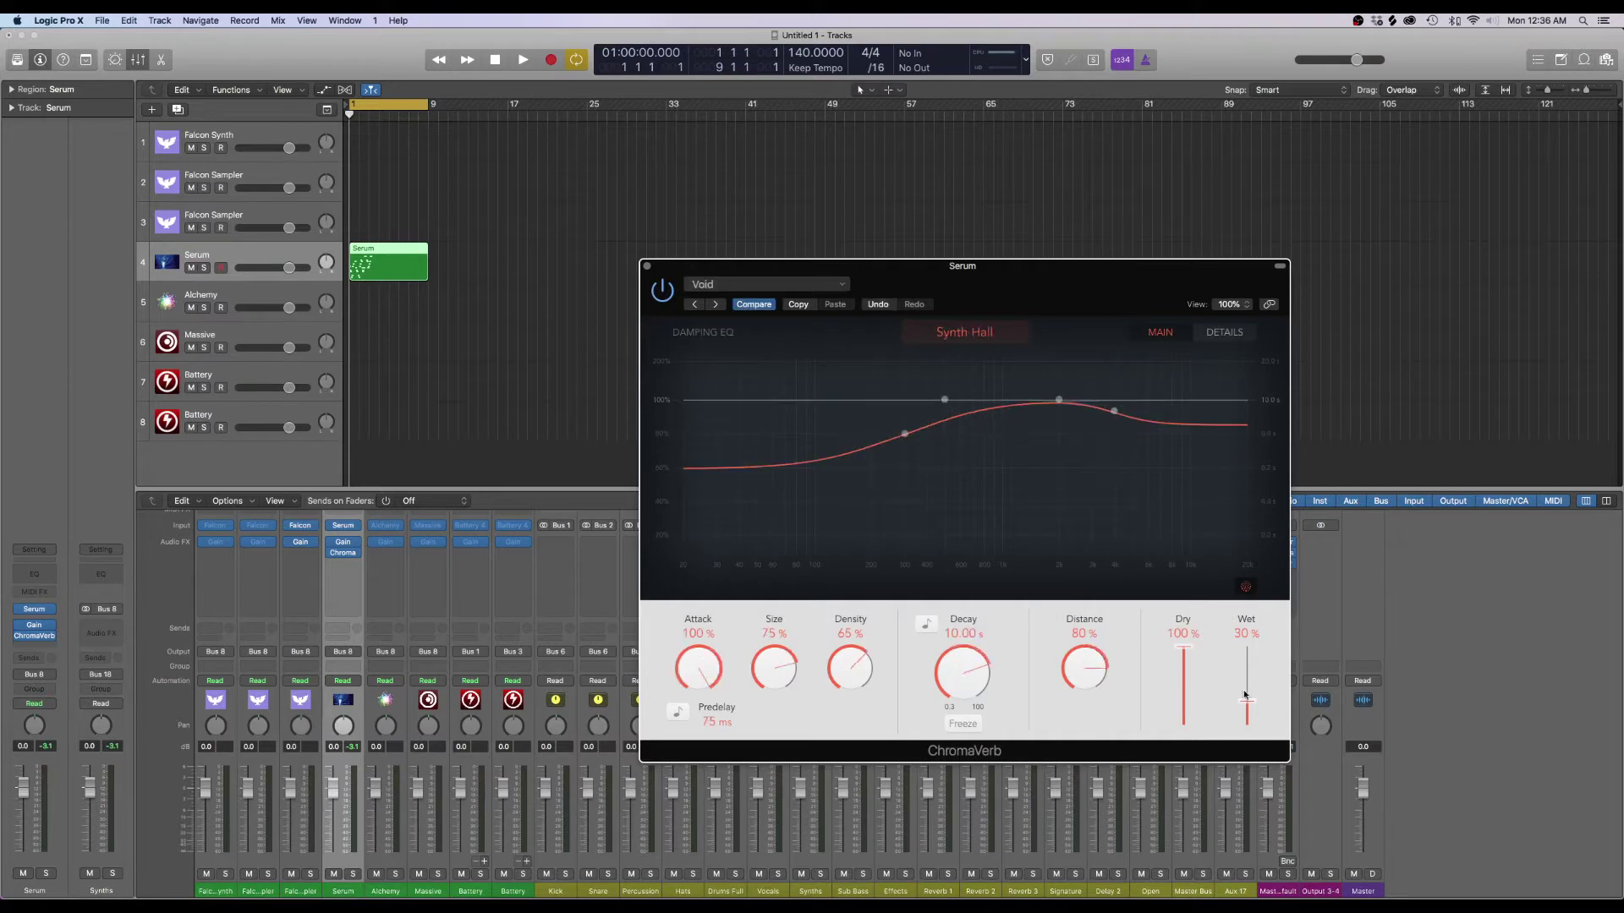
{"action": "left_click_drag", "start_coordinate": [1247, 702], "coordinate": [1247, 718]}
{"action": "left_click", "coordinate": [647, 266]}
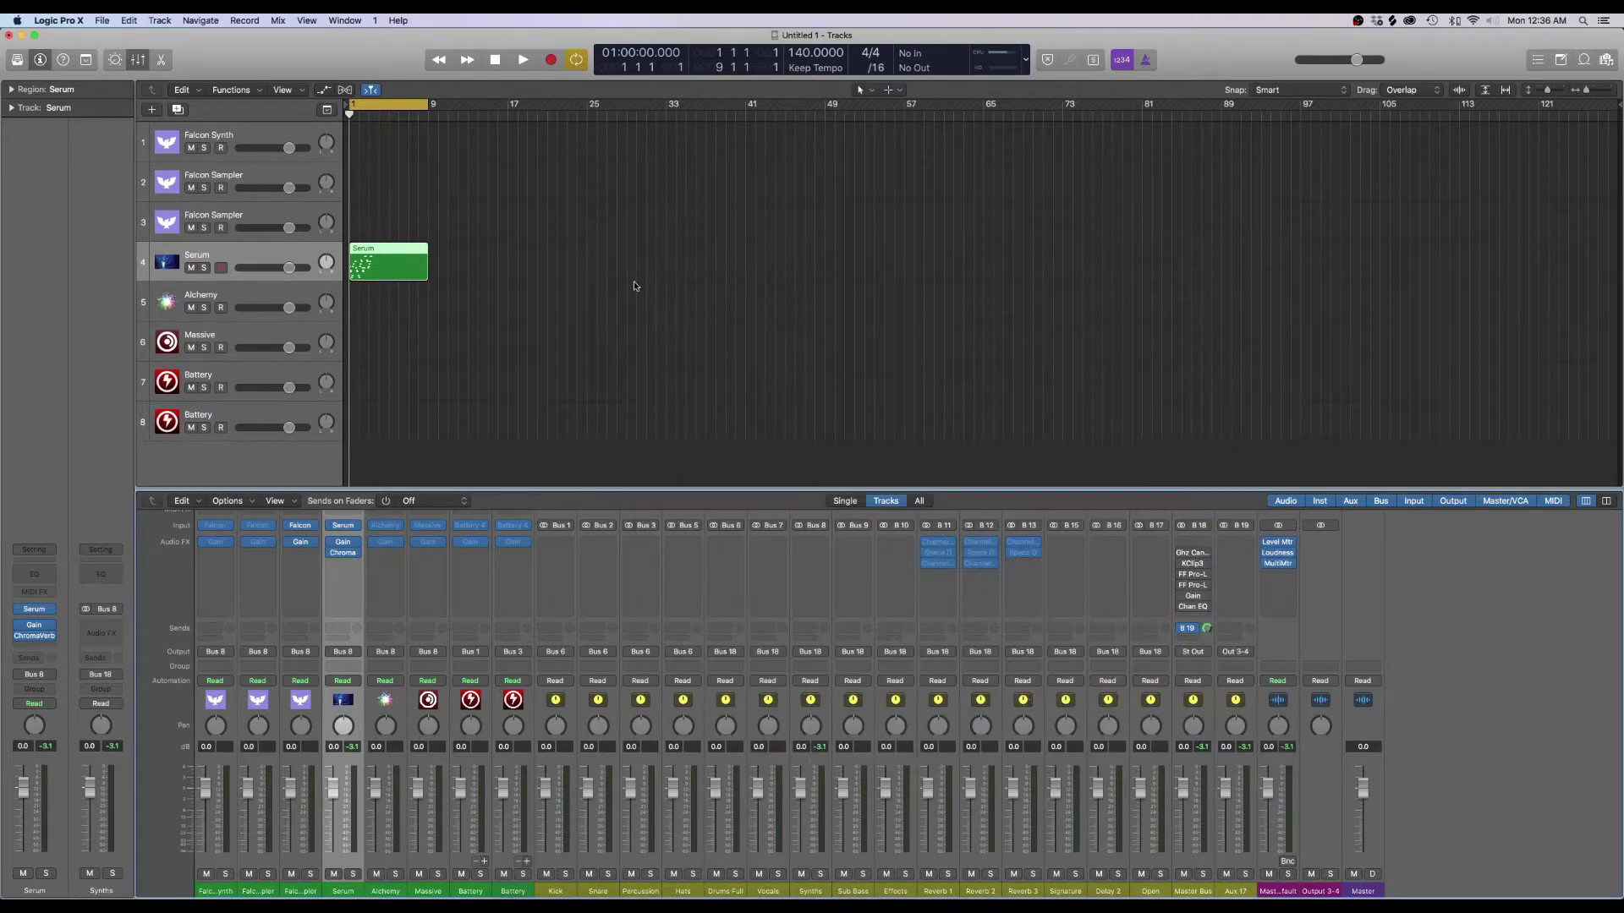
Save the project in the Logic folder as youtubevideo_012520
{"action": "right_click", "coordinate": [379, 257]}
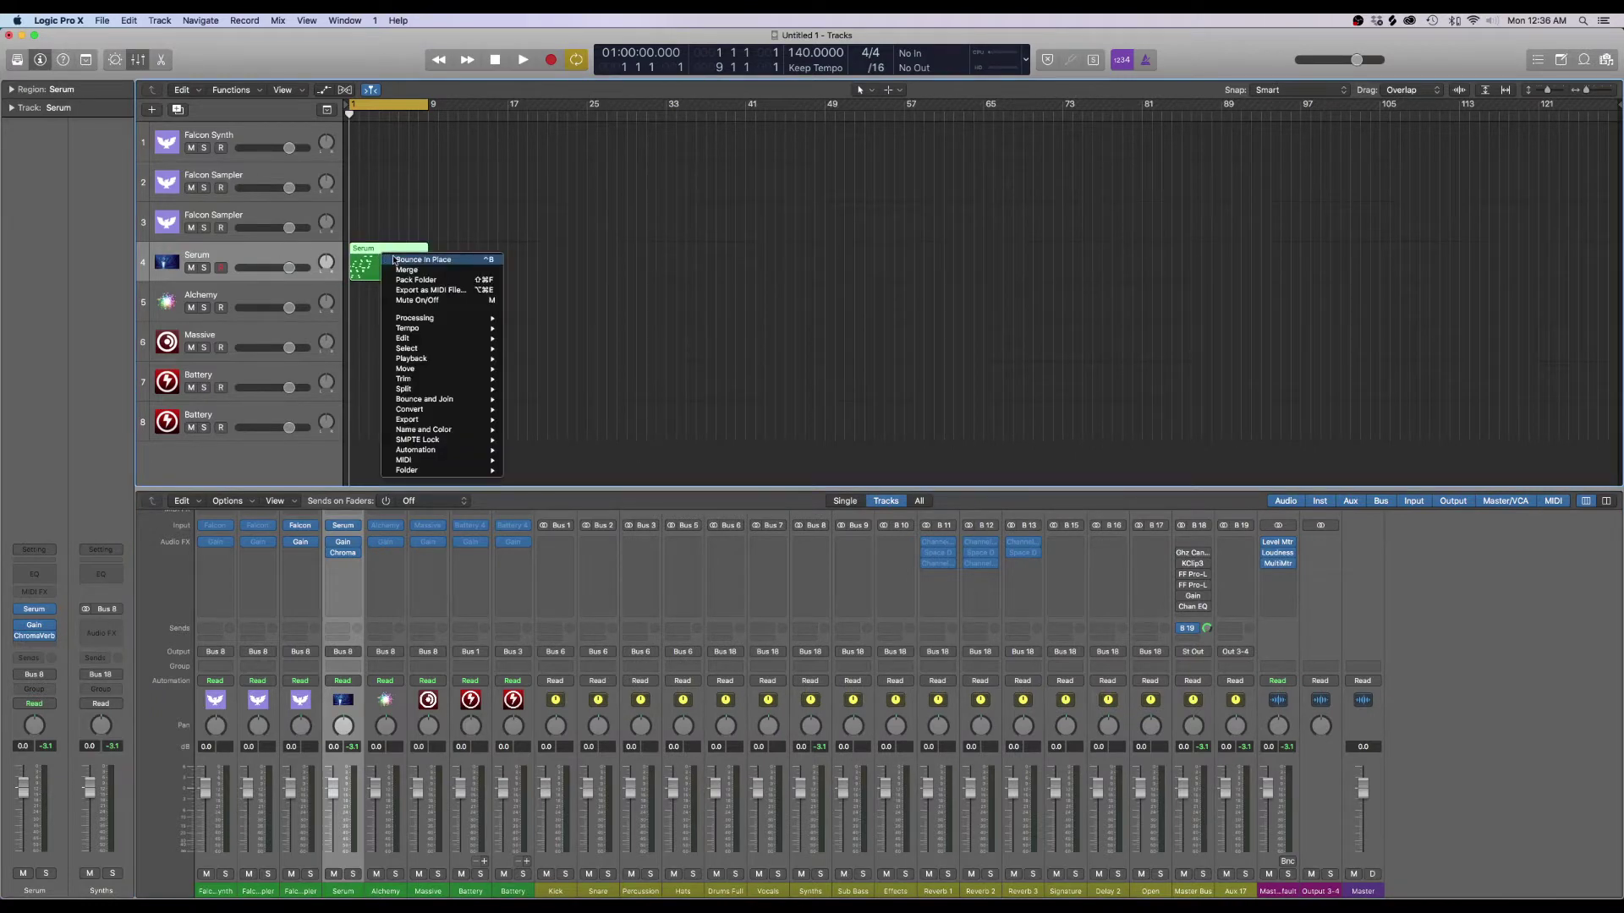
{"action": "left_click", "coordinate": [521, 239]}
{"action": "key", "text": "super+s"}
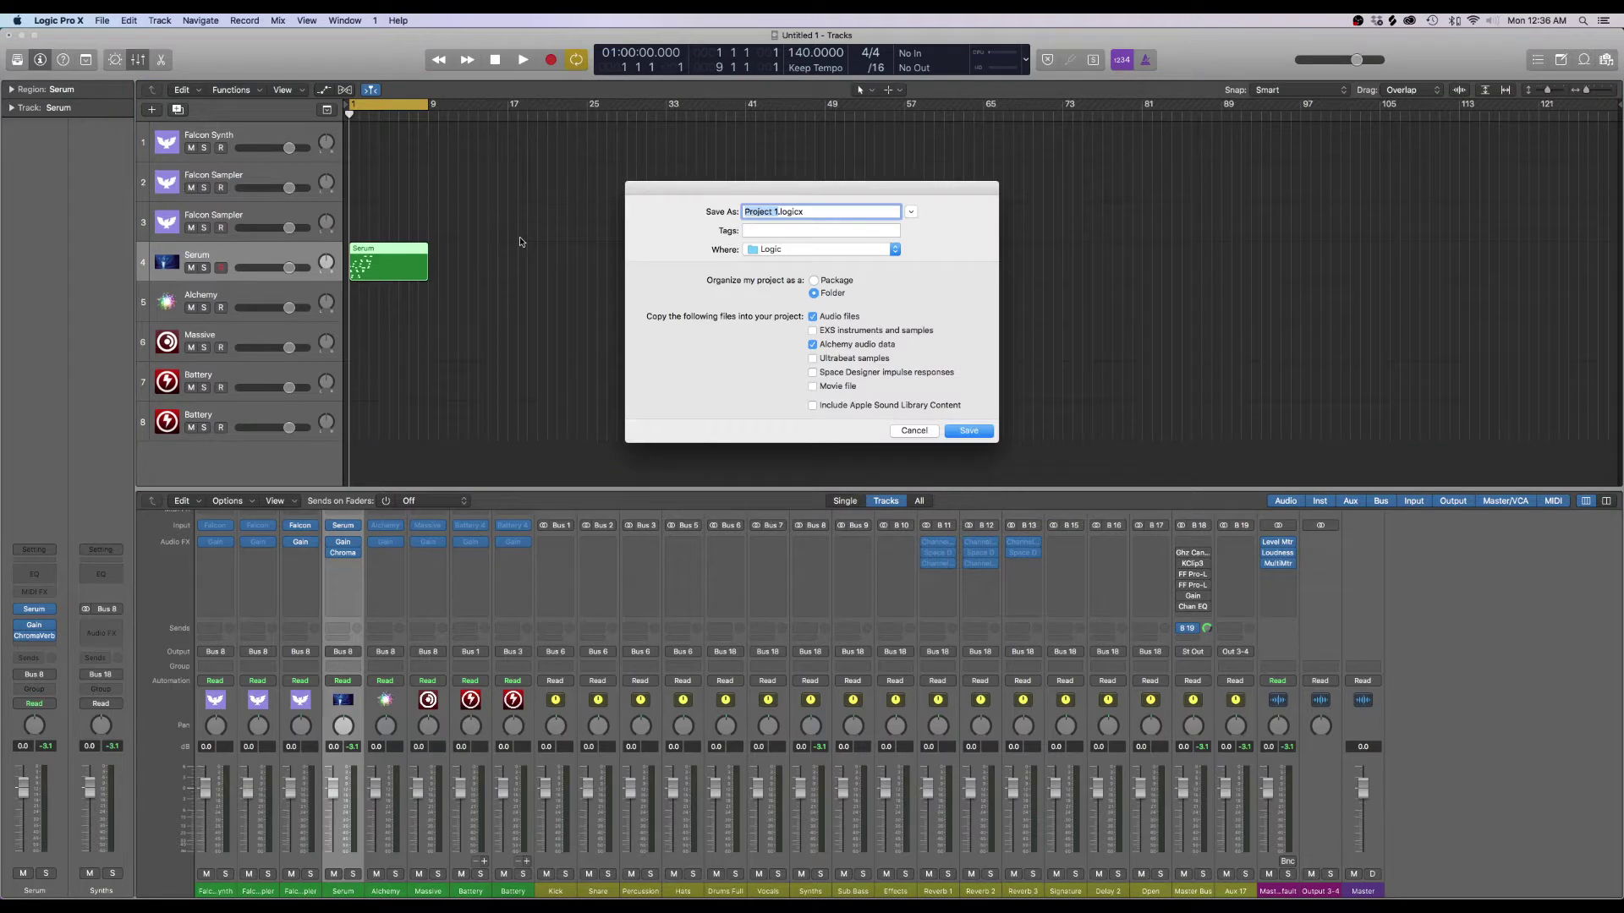
{"action": "type", "text": "youtubecide"}
{"action": "key", "text": "BackSpace"}
{"action": "key", "text": "BackSpace"}
{"action": "key", "text": "BackSpace"}
{"action": "key", "text": "BackSpace"}
{"action": "type", "text": "viced"}
{"action": "key", "text": "BackSpace"}
{"action": "key", "text": "BackSpace"}
{"action": "key", "text": "BackSpace"}
{"action": "type", "text": "deo_01"}
{"action": "type", "text": "2520"}
{"action": "key", "text": "Return"}
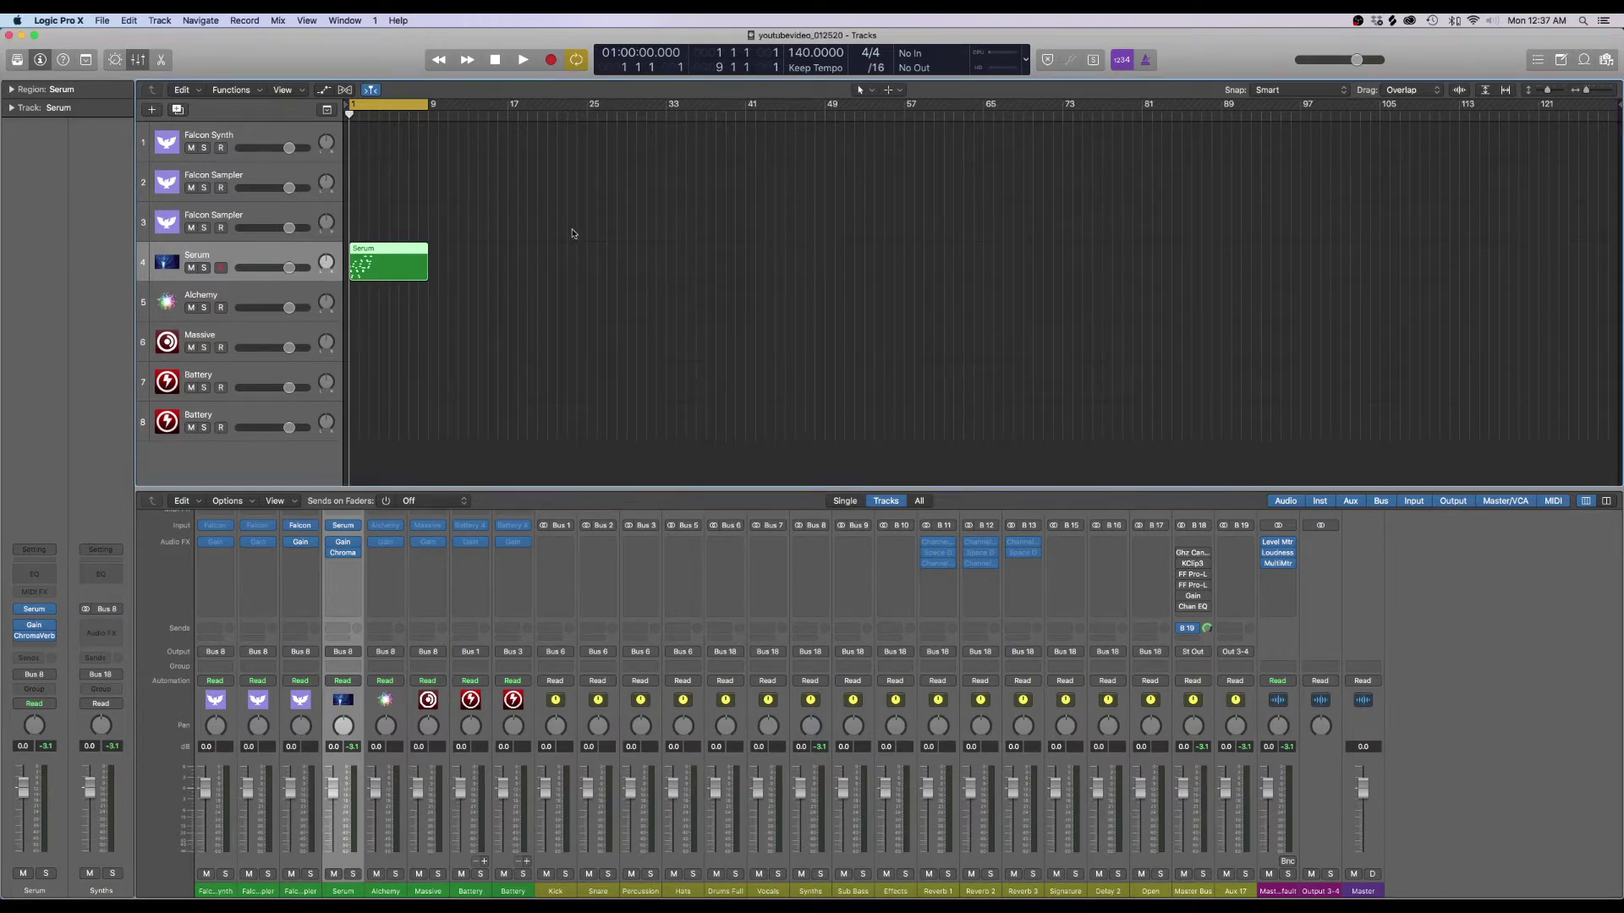
Bounce the Serum region in place to a new track named sourcematerial, muting the source region
{"action": "left_click_drag", "start_coordinate": [575, 230], "coordinate": [408, 268]}
{"action": "right_click", "coordinate": [386, 263]}
{"action": "left_click", "coordinate": [399, 267]}
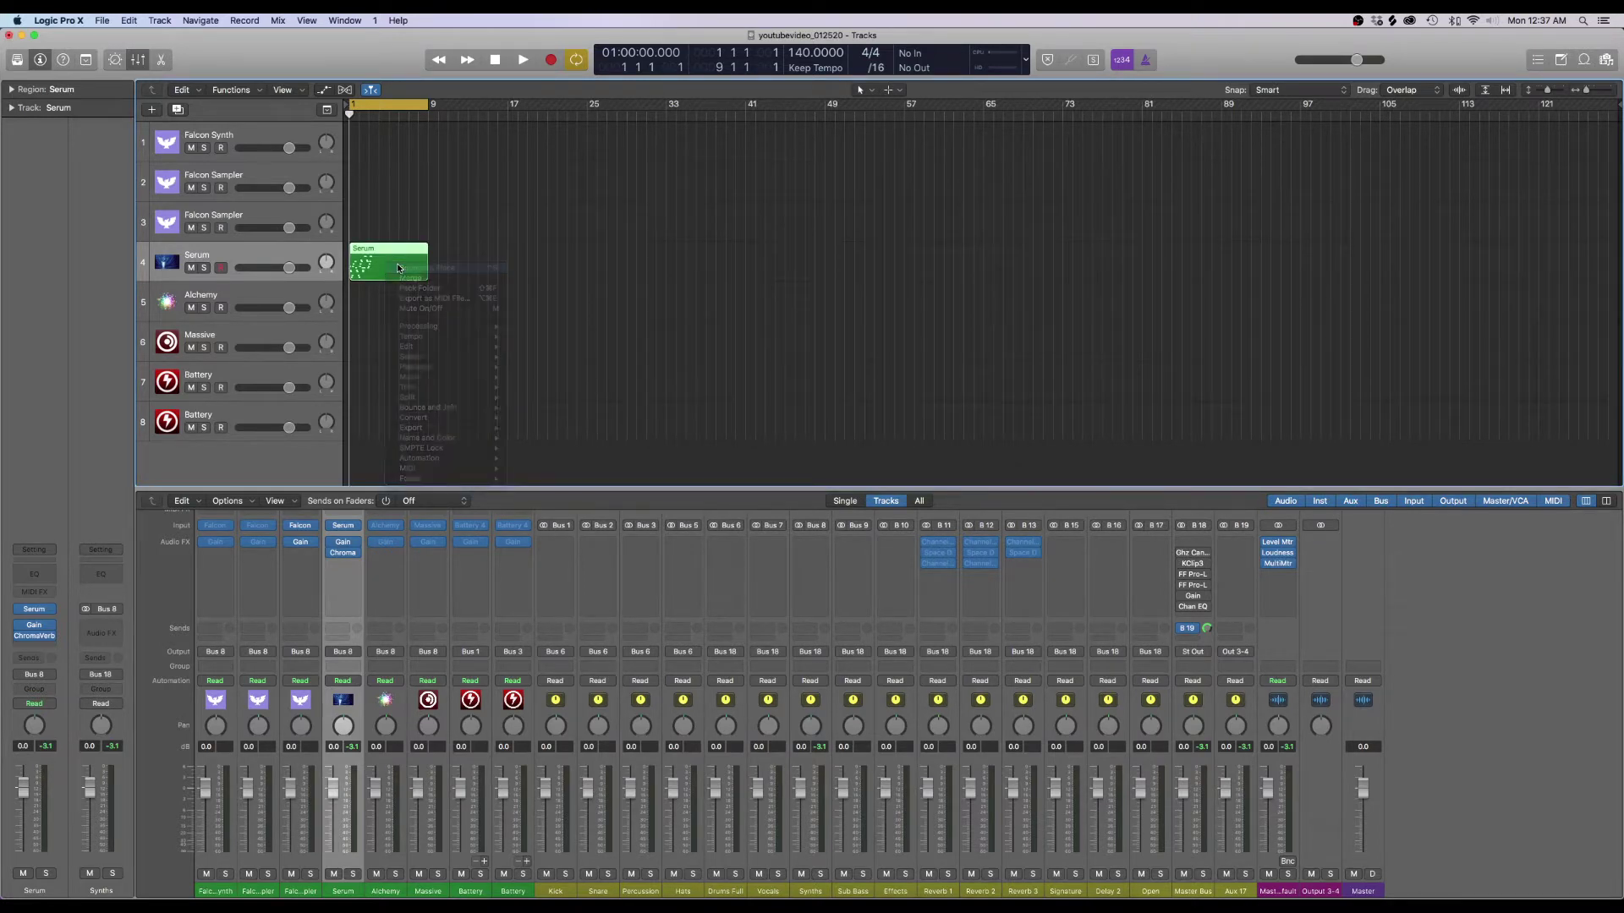
{"action": "type", "text": "sourcemater"}
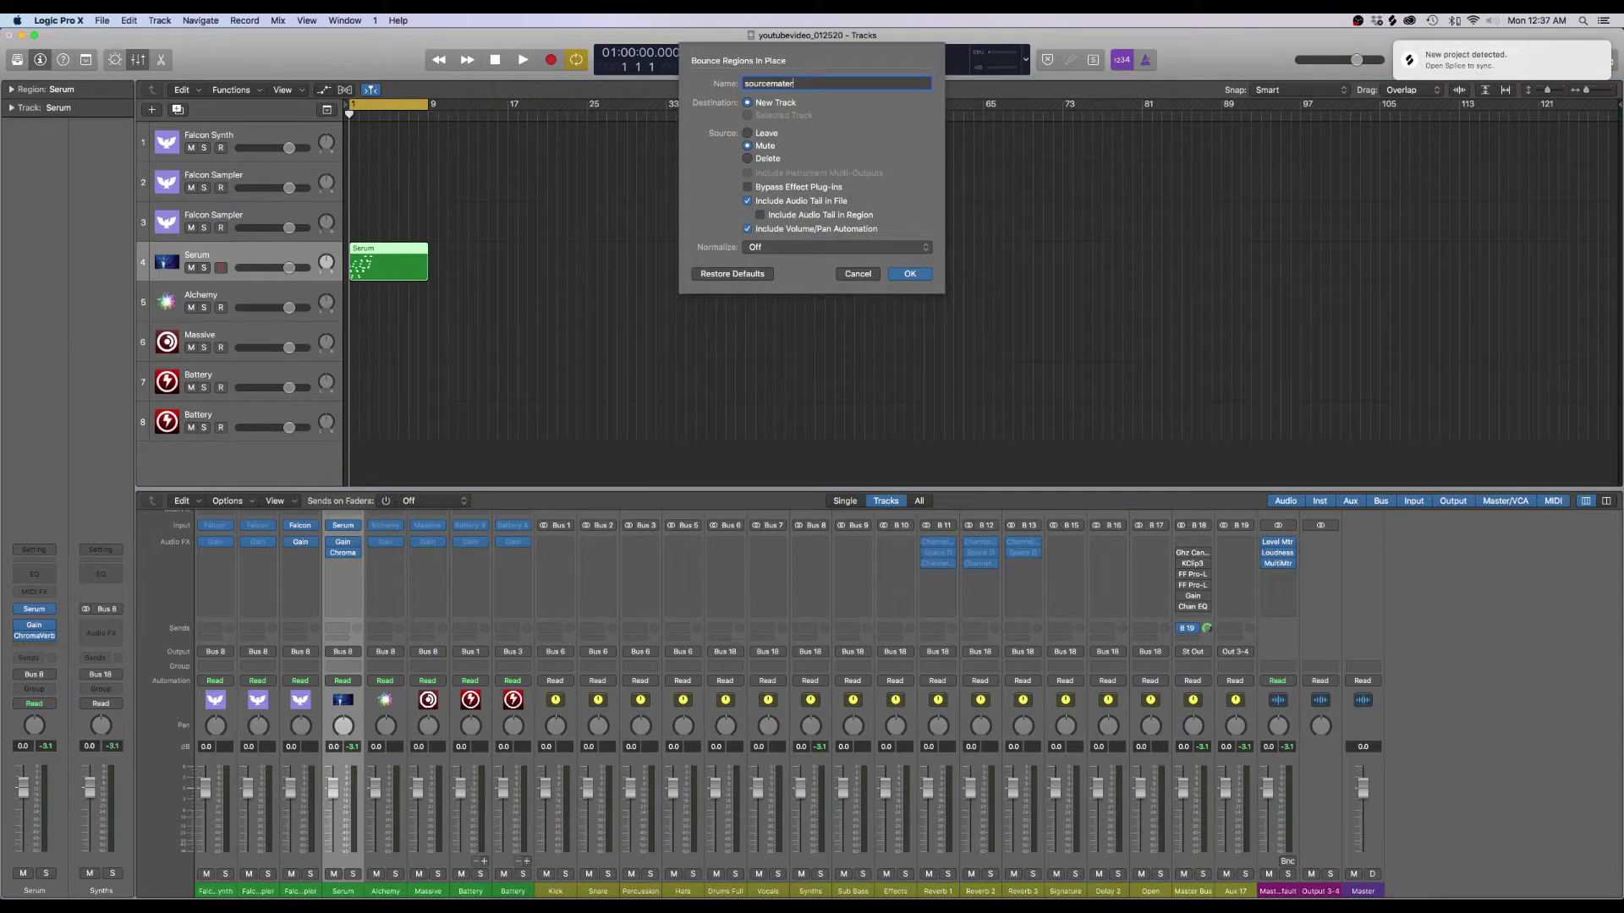
{"action": "type", "text": "ial"}
{"action": "key", "text": "Return"}
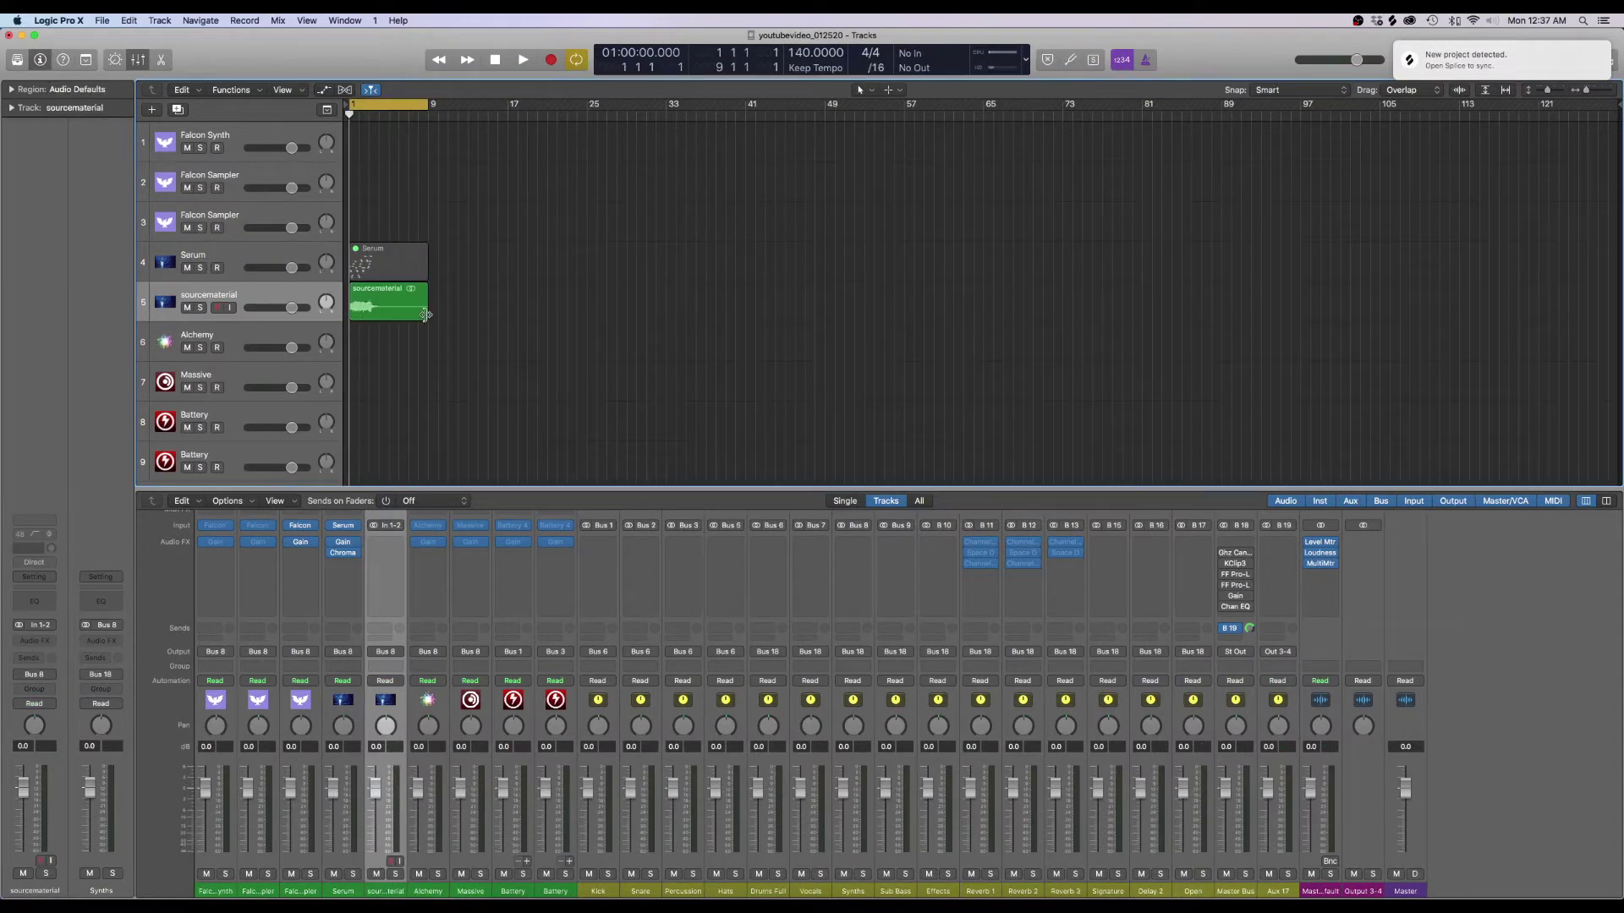
{"action": "left_click", "coordinate": [425, 314]}
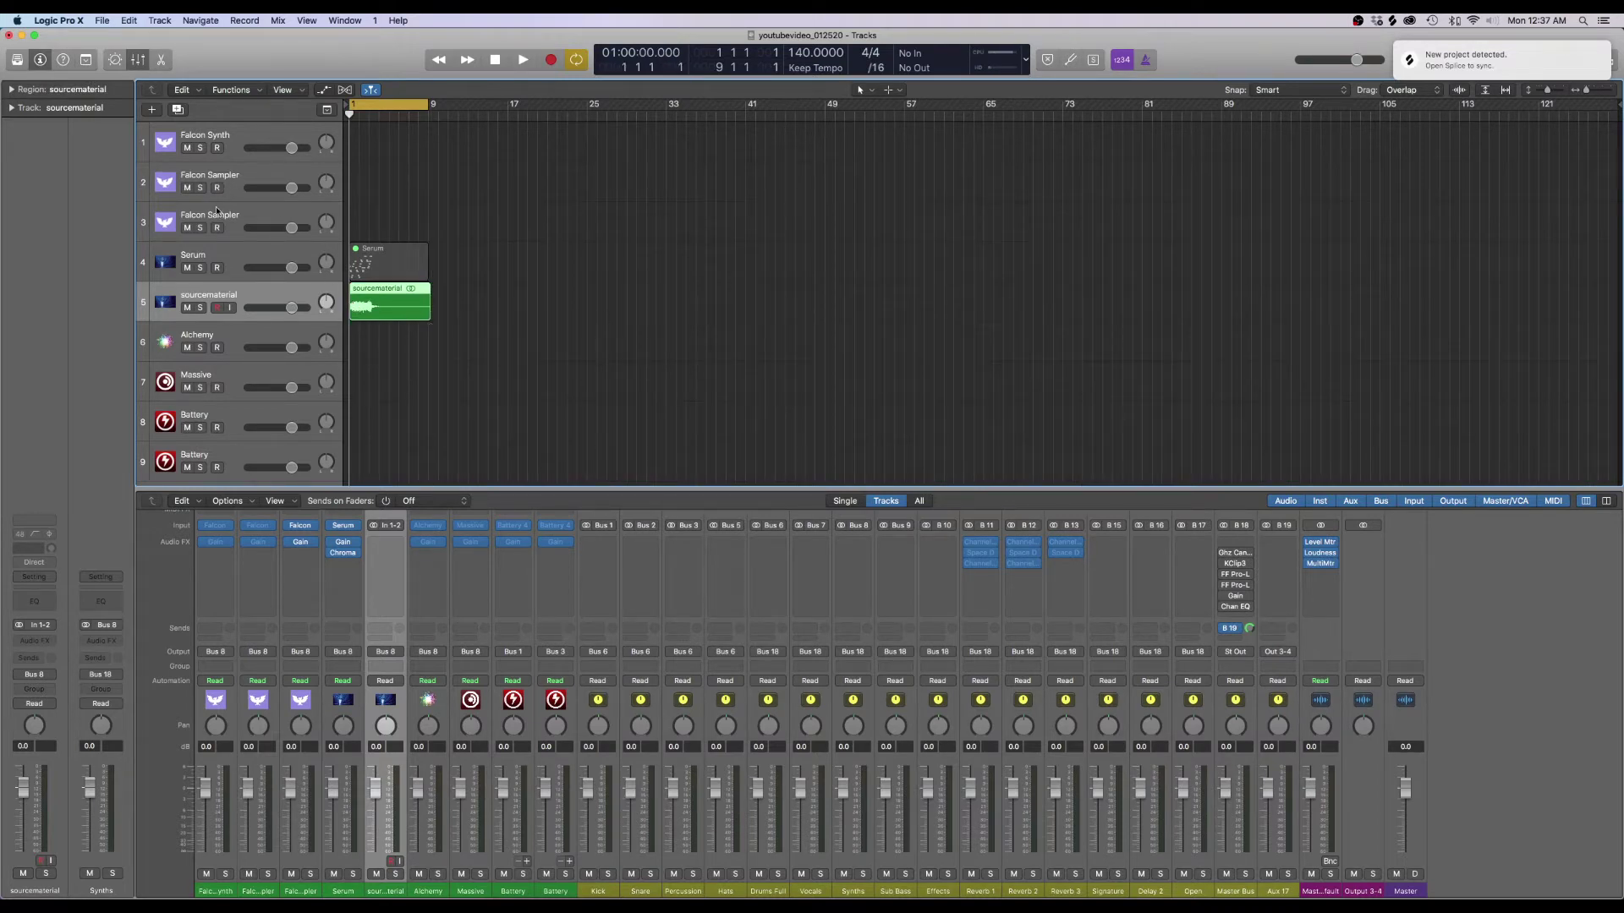
Select the second Falcon Sampler track, switch to Finder and open the Audio Files folder of Music/Logic/youtubevideo_012520
{"action": "left_click", "coordinate": [236, 210]}
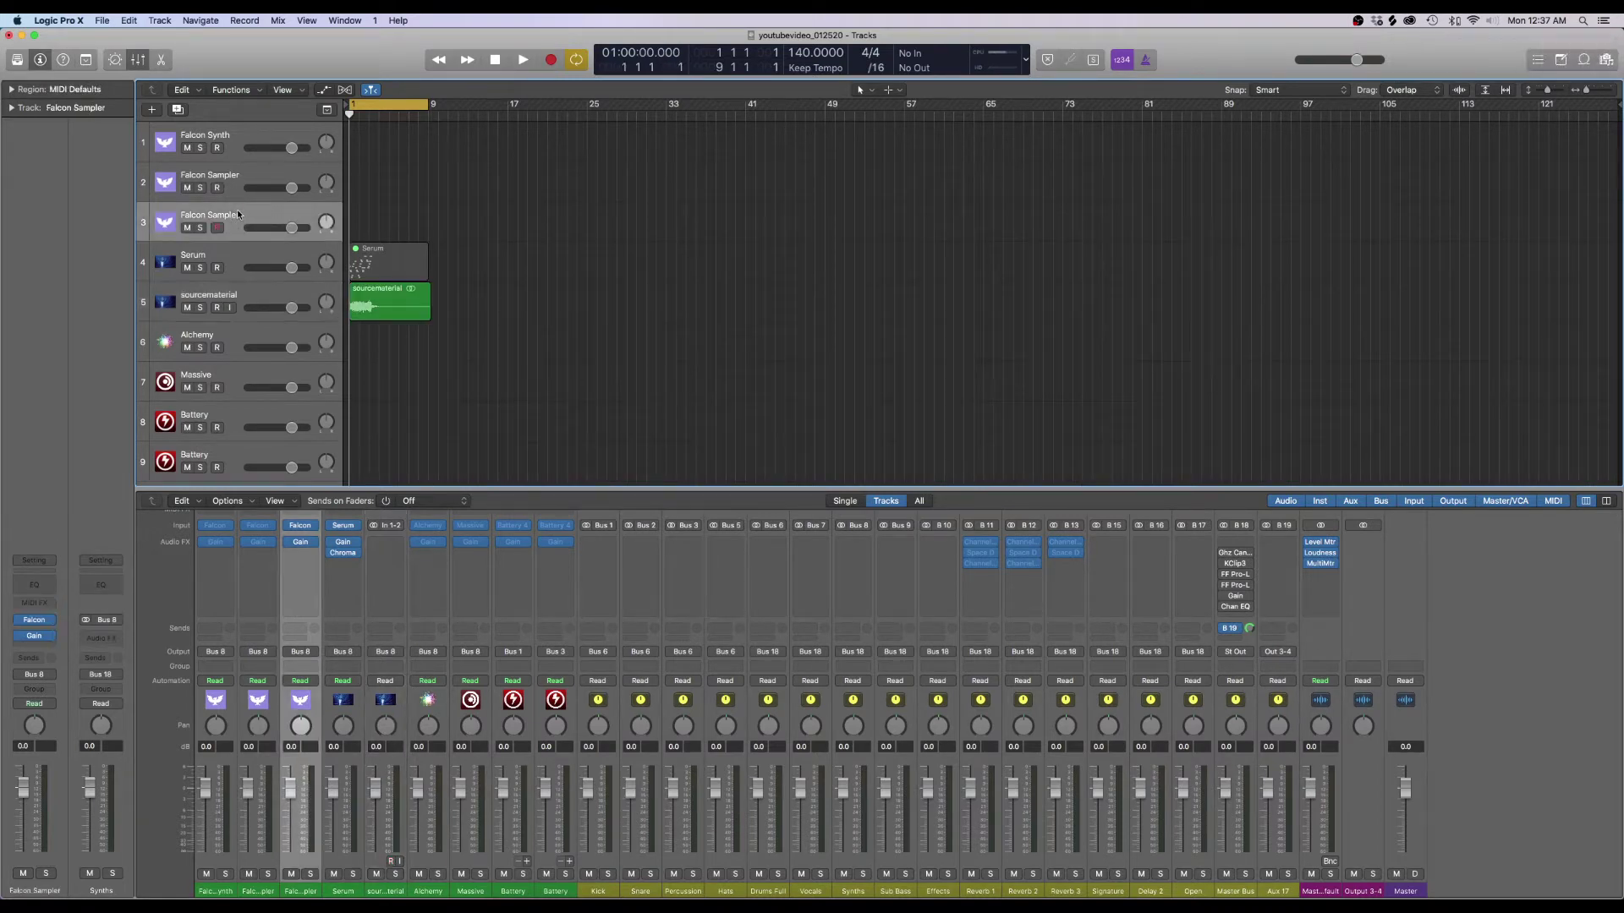
{"action": "mouse_move", "coordinate": [504, 879]}
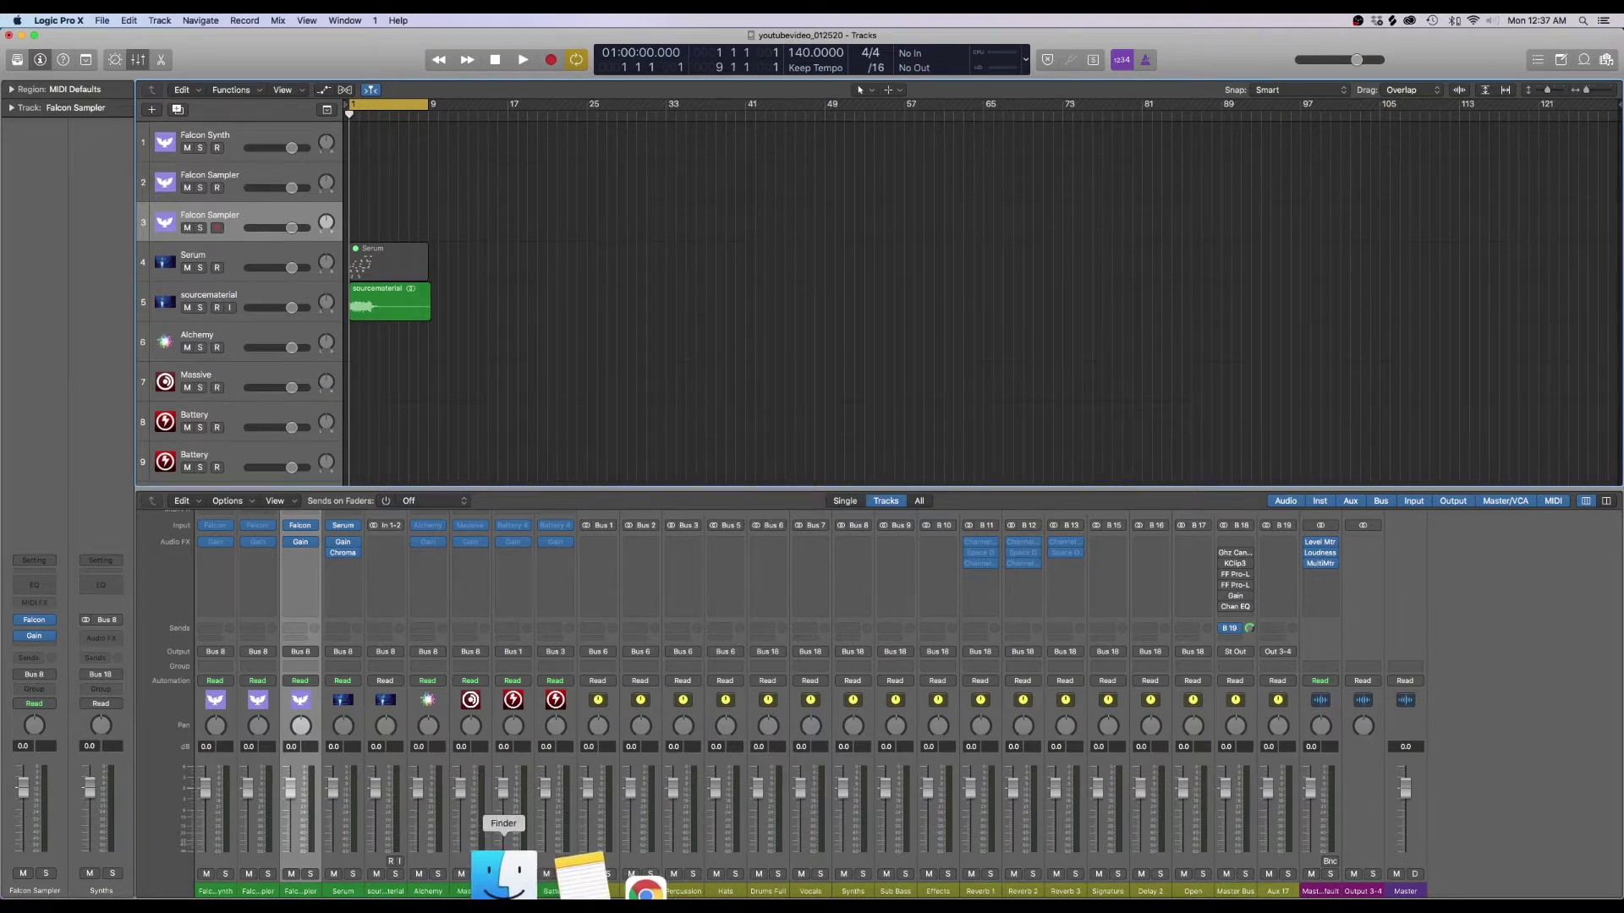
{"action": "left_click", "coordinate": [504, 875]}
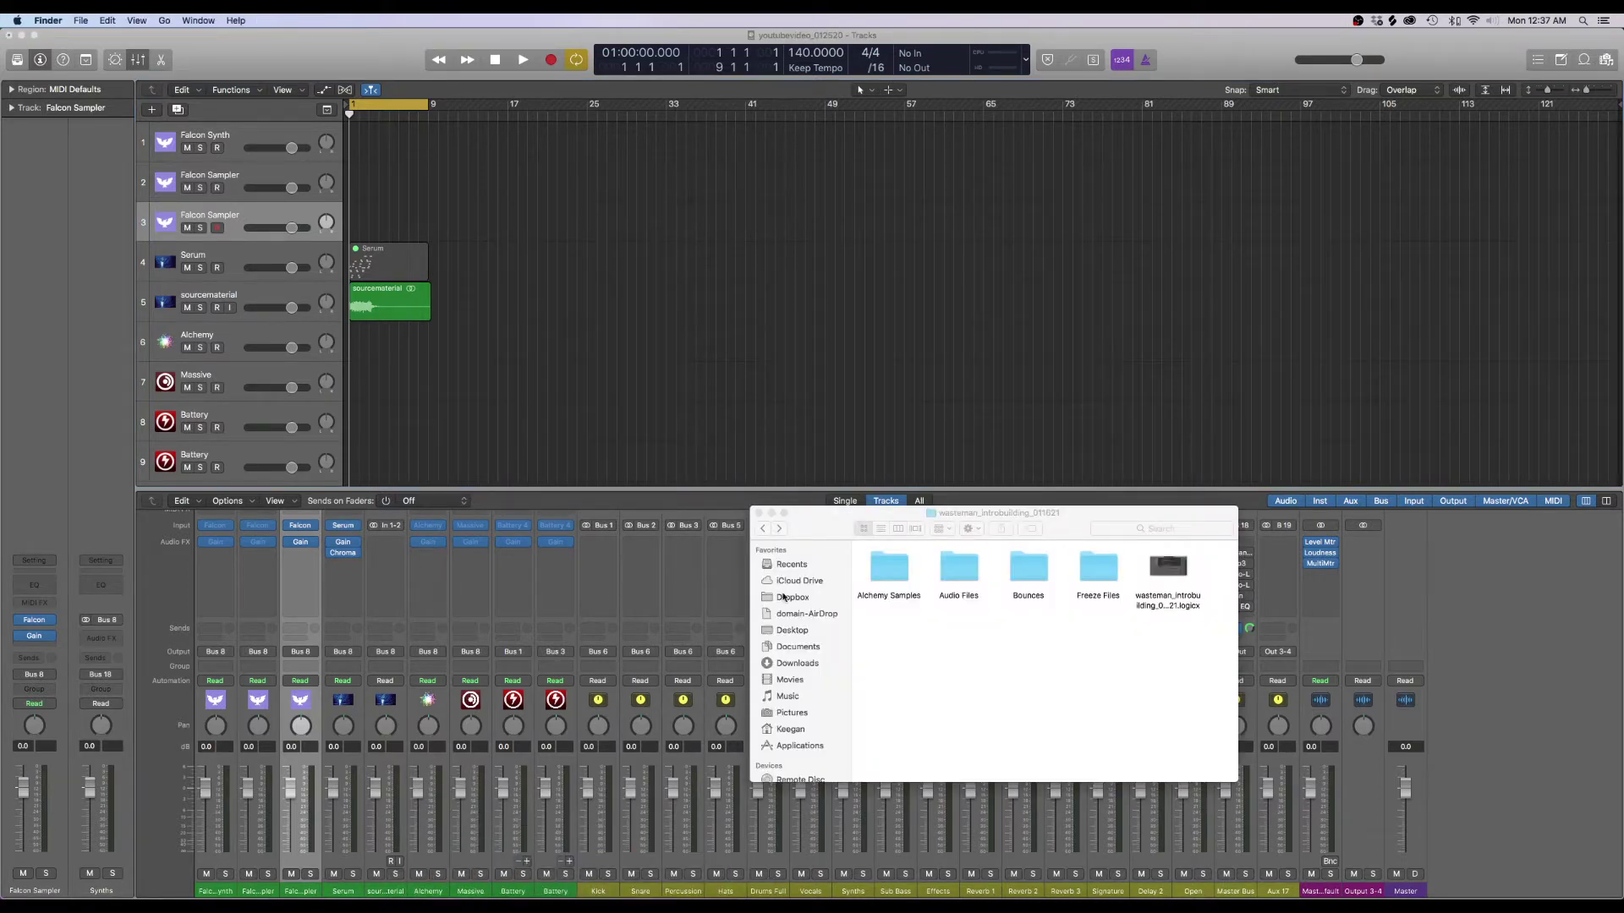
{"action": "left_click_drag", "start_coordinate": [813, 528], "coordinate": [832, 504]}
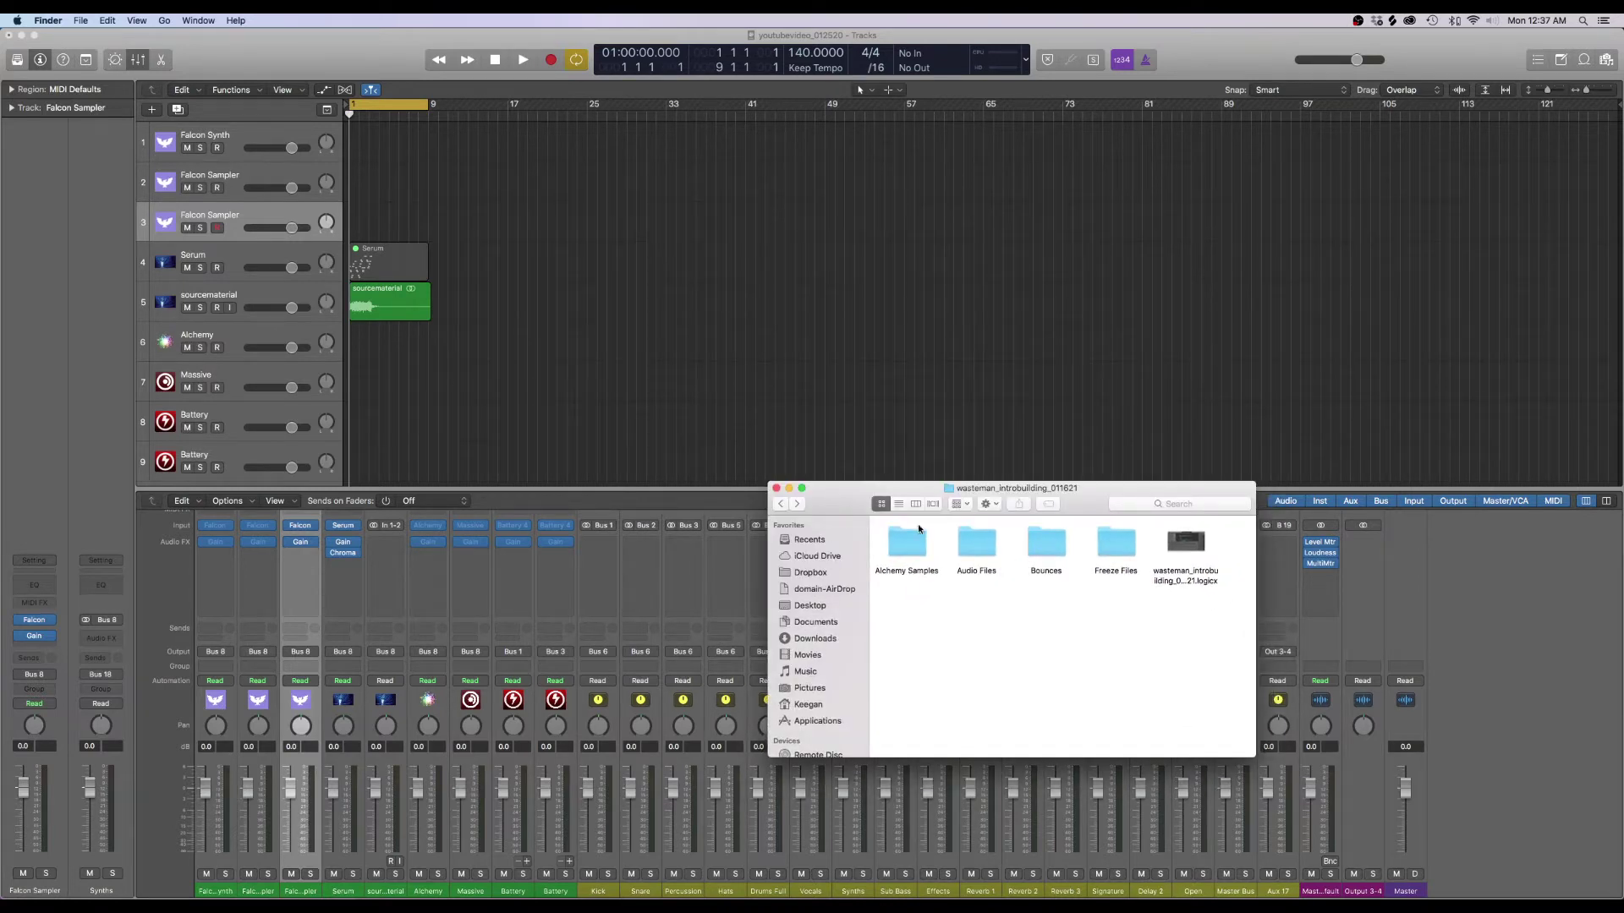
{"action": "left_click", "coordinate": [800, 672]}
{"action": "double_click", "coordinate": [979, 554]}
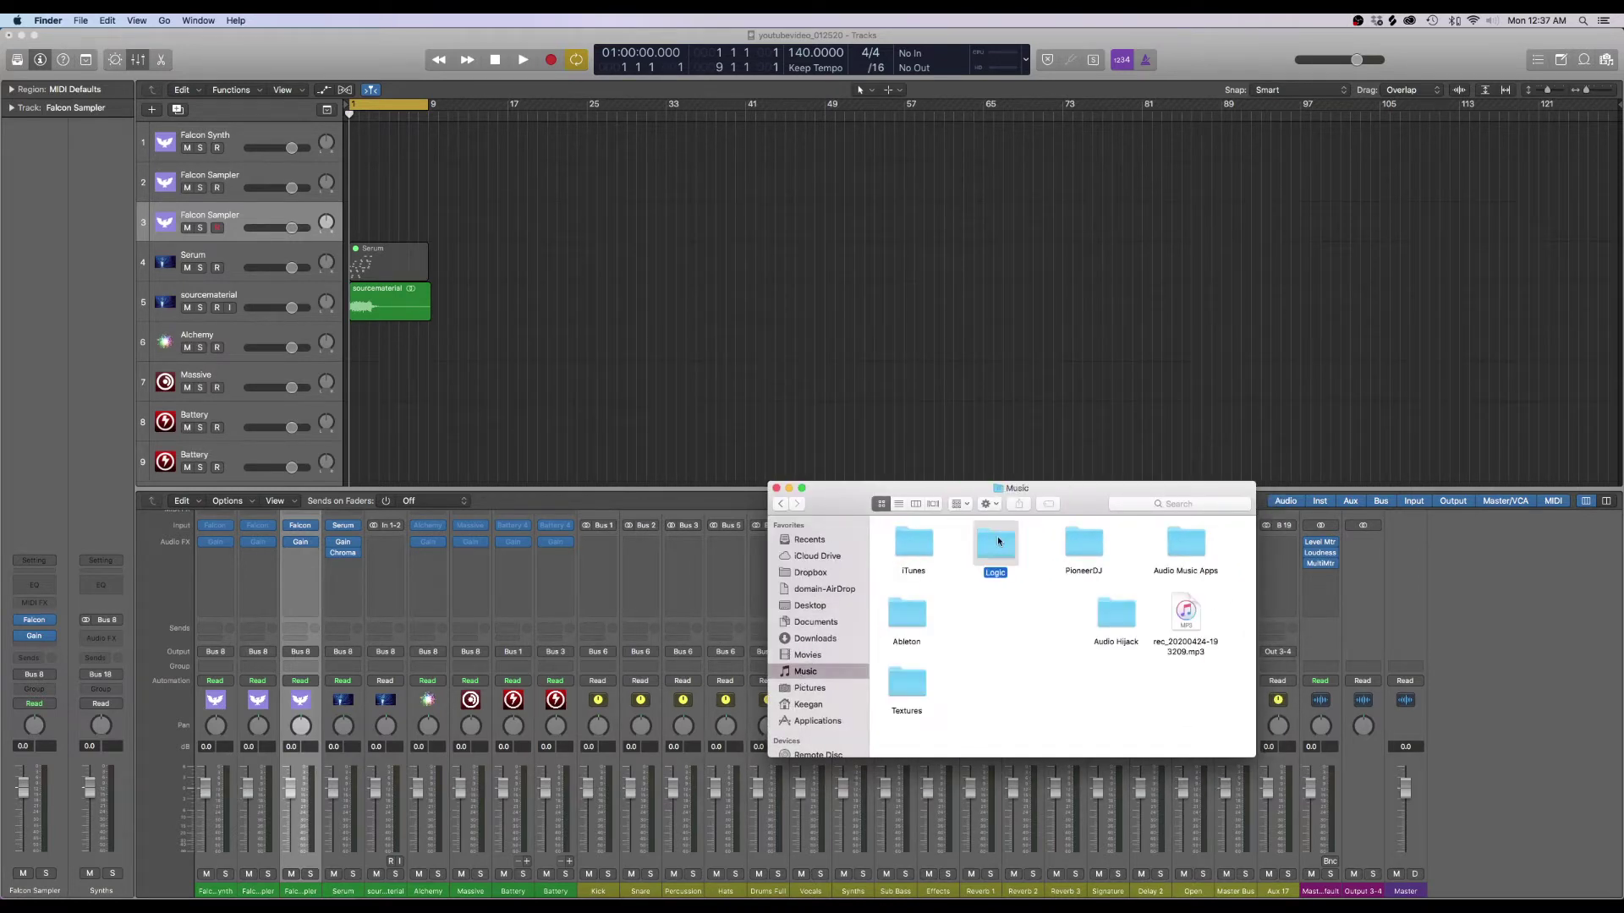
{"action": "left_click", "coordinate": [921, 558]}
{"action": "double_click", "coordinate": [922, 559]}
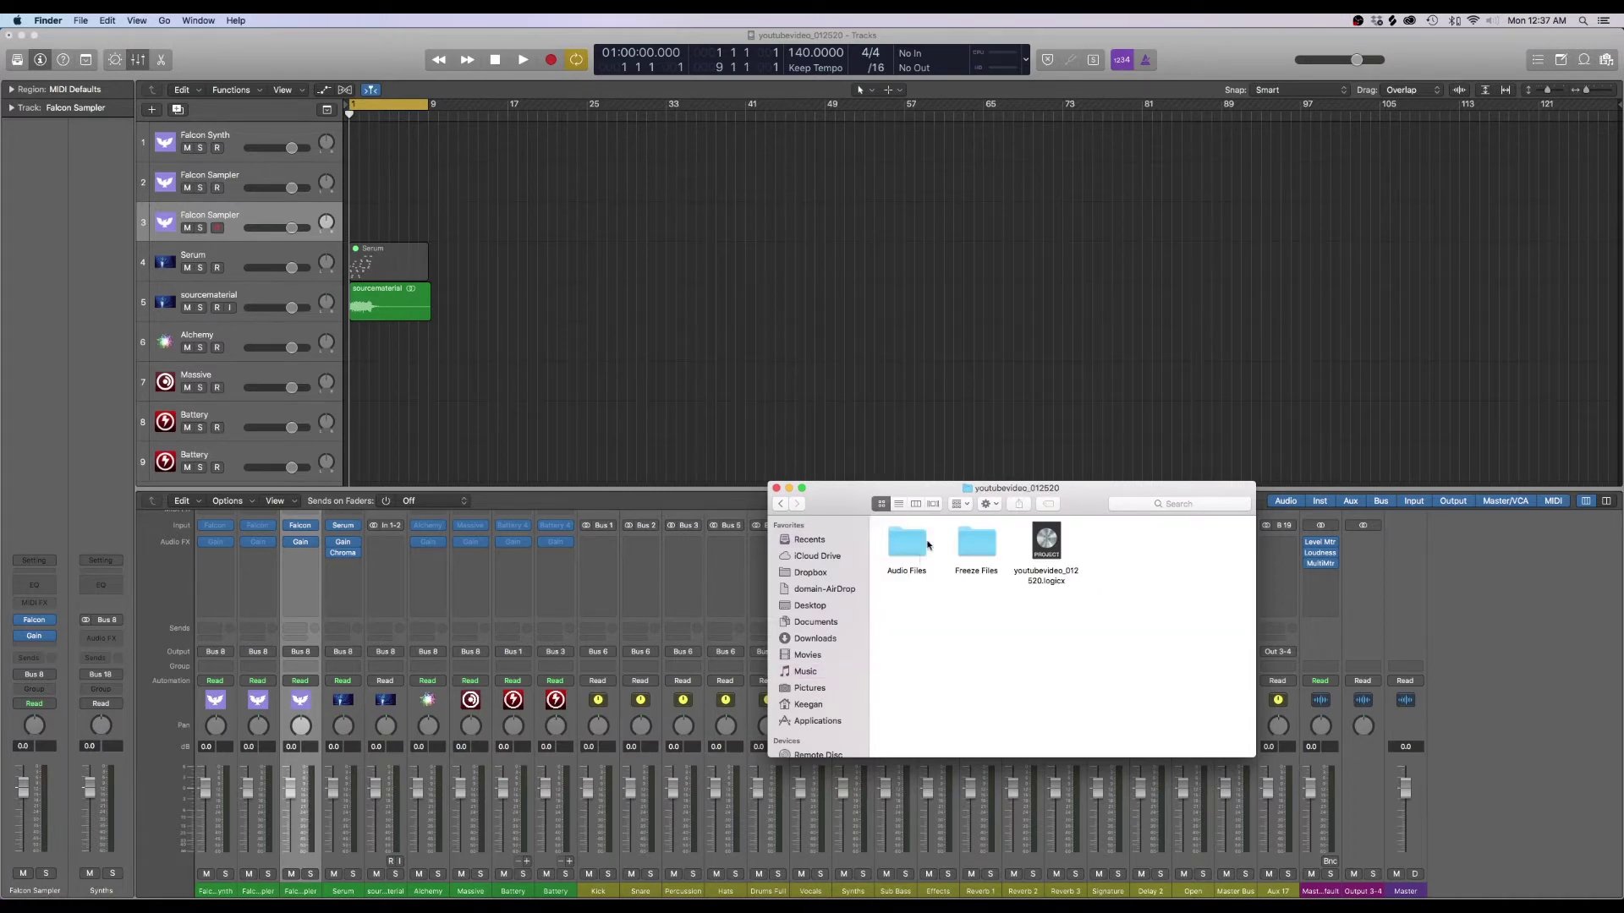
{"action": "left_click", "coordinate": [922, 548]}
{"action": "double_click", "coordinate": [923, 547]}
{"action": "left_click_drag", "start_coordinate": [846, 499], "coordinate": [1057, 497]}
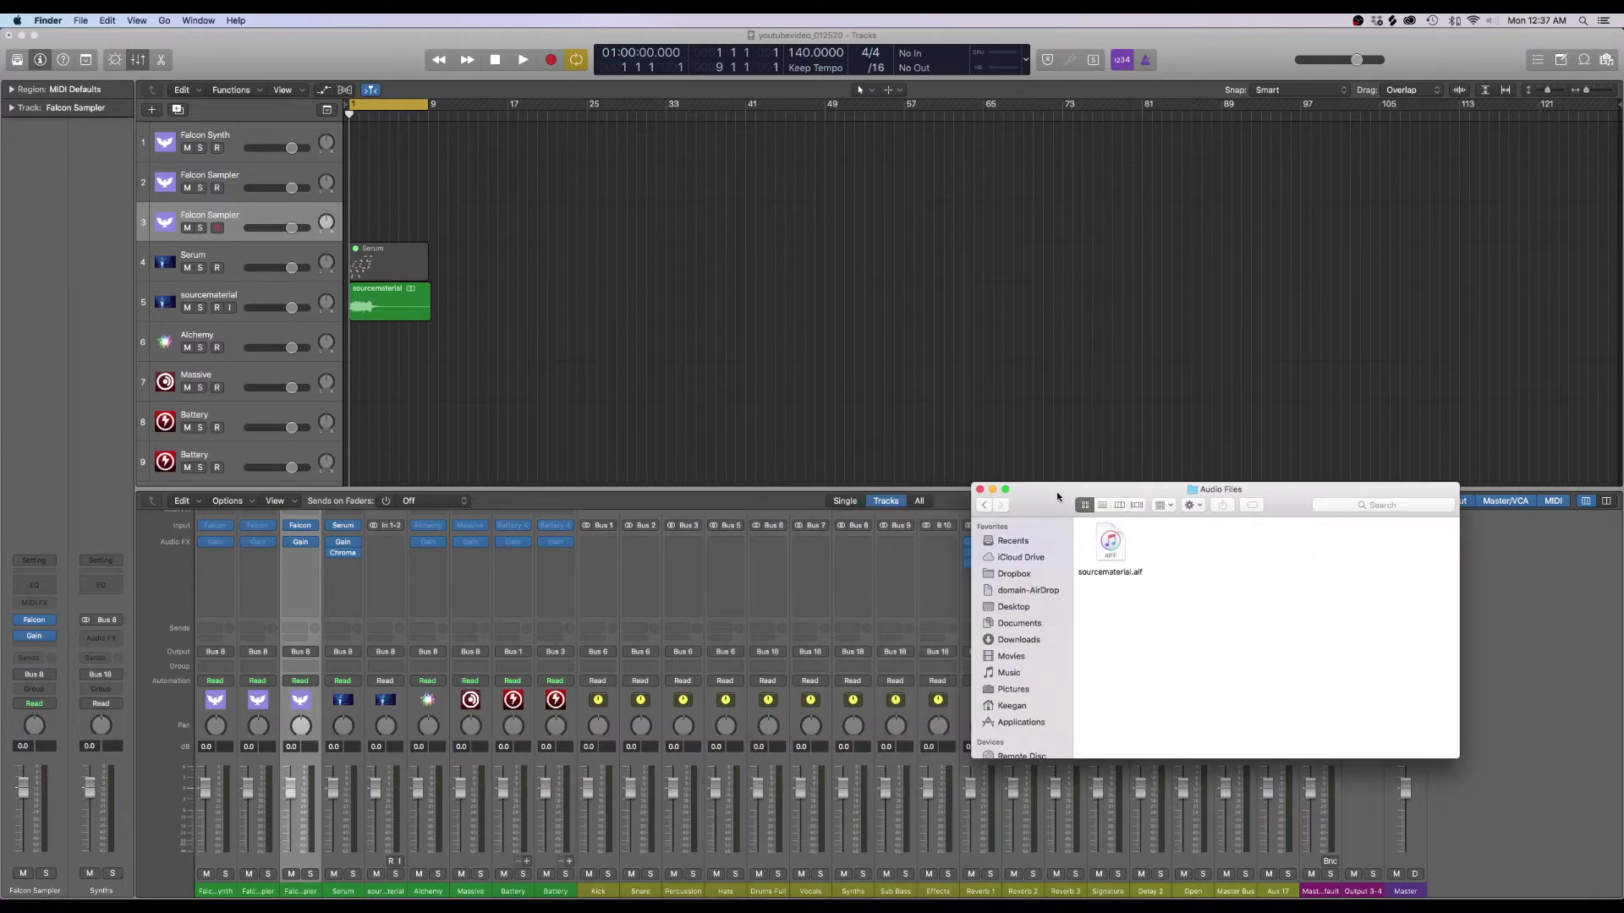
Open Falcon on the selected Falcon Sampler track and load sourcematerial.aif from Finder into its IRCAM Multi Granular oscillator
{"action": "left_click", "coordinate": [300, 524]}
{"action": "left_click", "coordinate": [300, 524]}
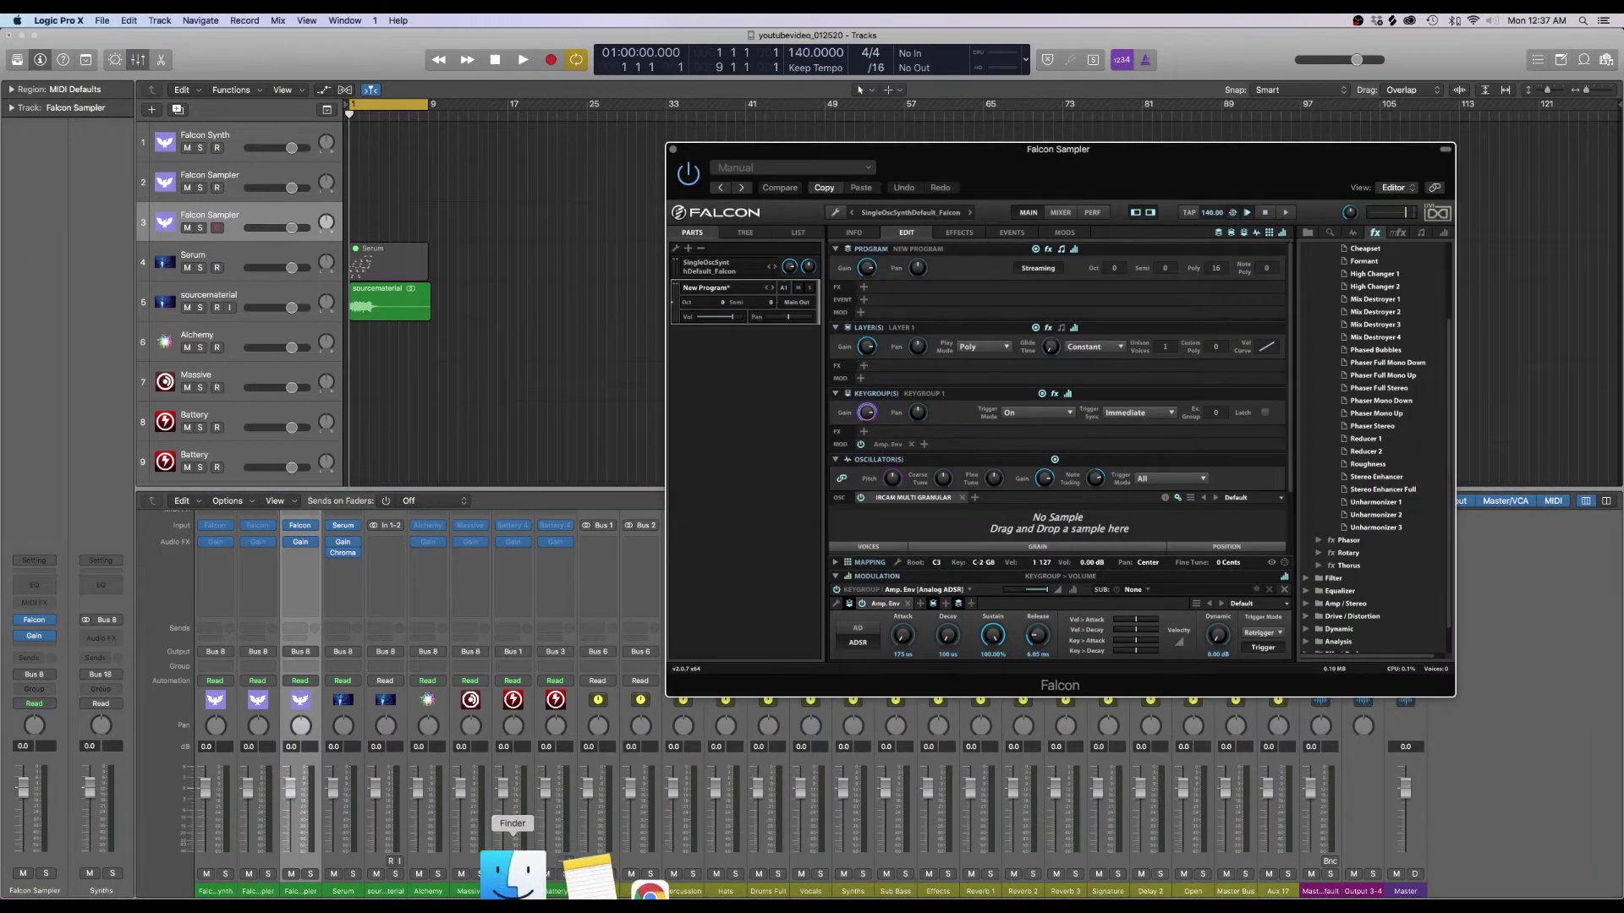
{"action": "left_click", "coordinate": [512, 878]}
{"action": "left_click_drag", "start_coordinate": [1069, 491], "coordinate": [1245, 591]}
{"action": "left_click_drag", "start_coordinate": [1286, 645], "coordinate": [1005, 518]}
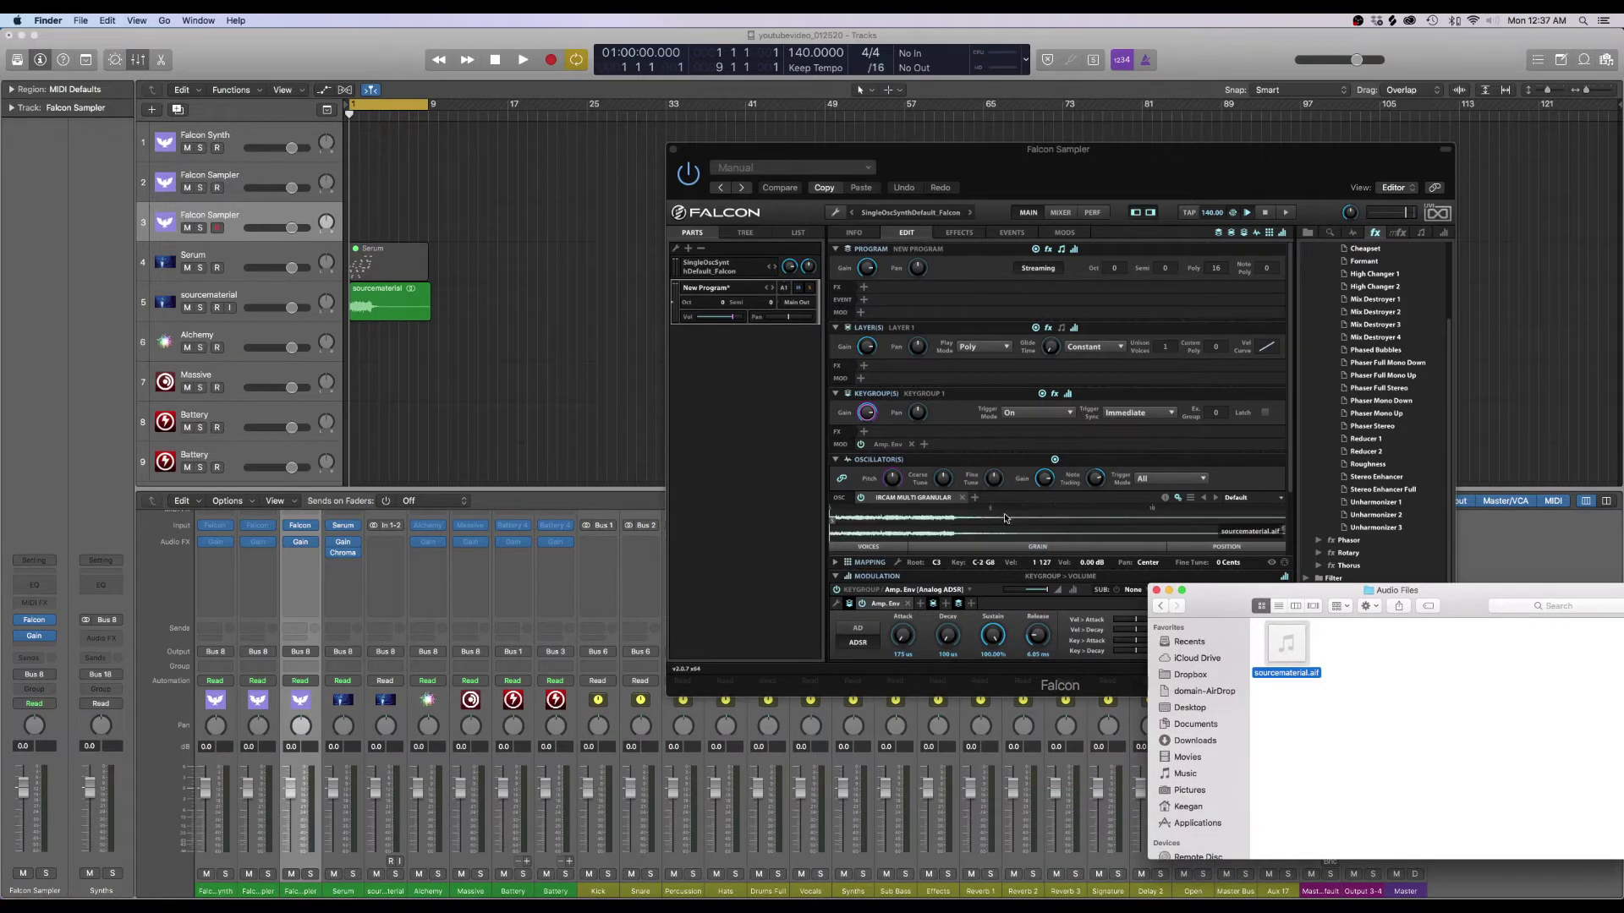
{"action": "left_click", "coordinate": [594, 359]}
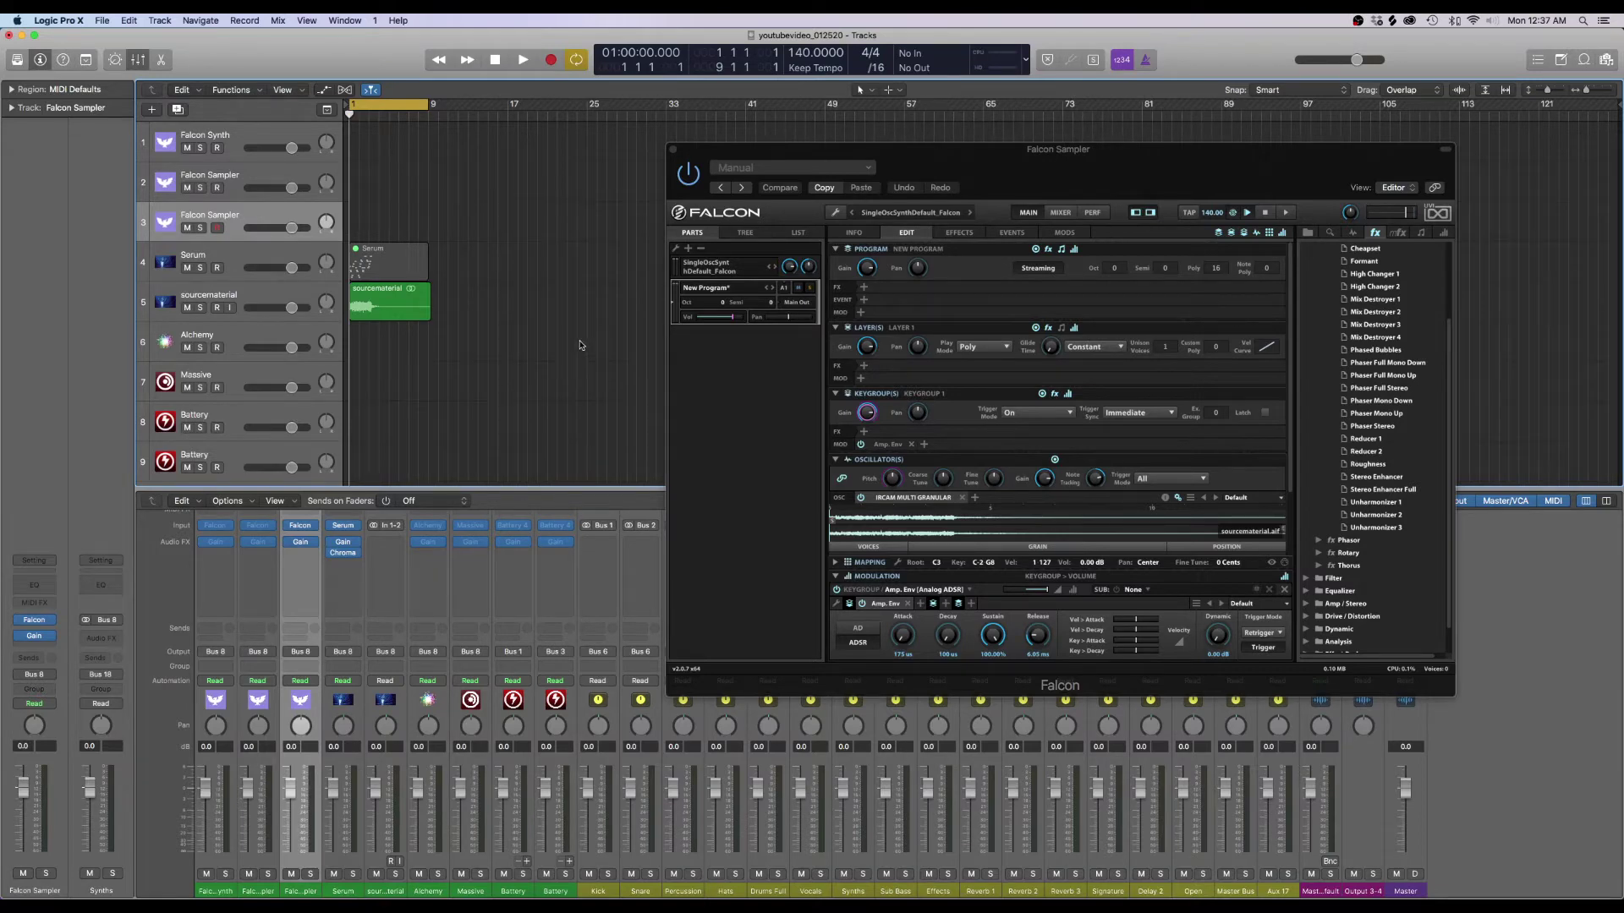
{"action": "left_click_drag", "start_coordinate": [947, 162], "coordinate": [702, 195]}
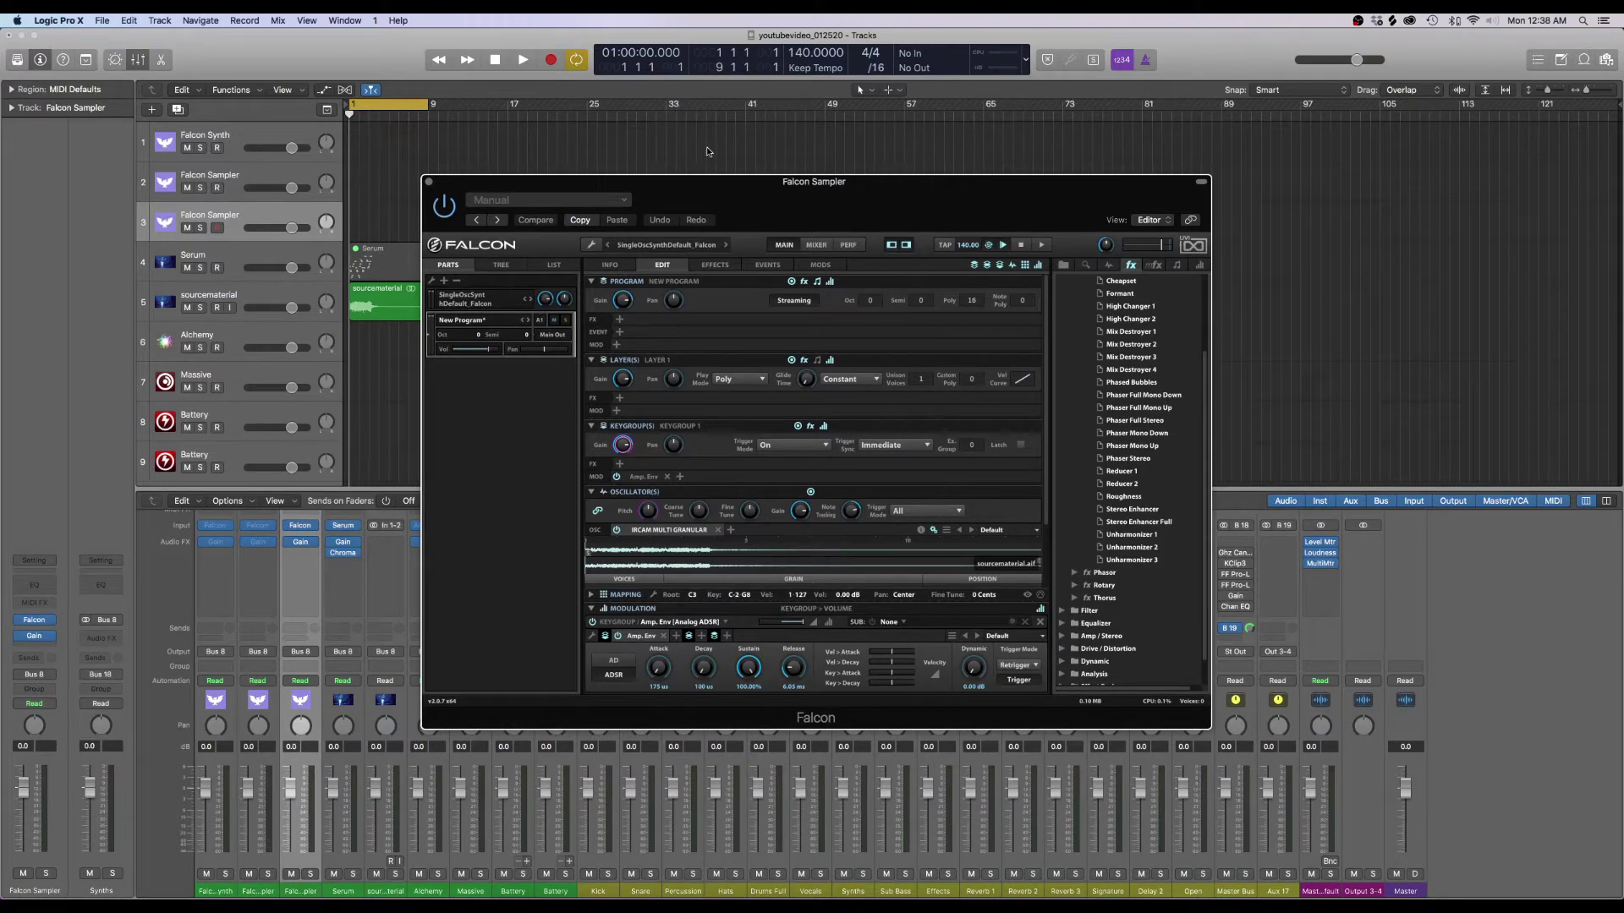
Play back the bounced sourcematerial track on its own in the arrangement and stop playback
{"action": "left_click", "coordinate": [429, 183]}
{"action": "left_click", "coordinate": [287, 293]}
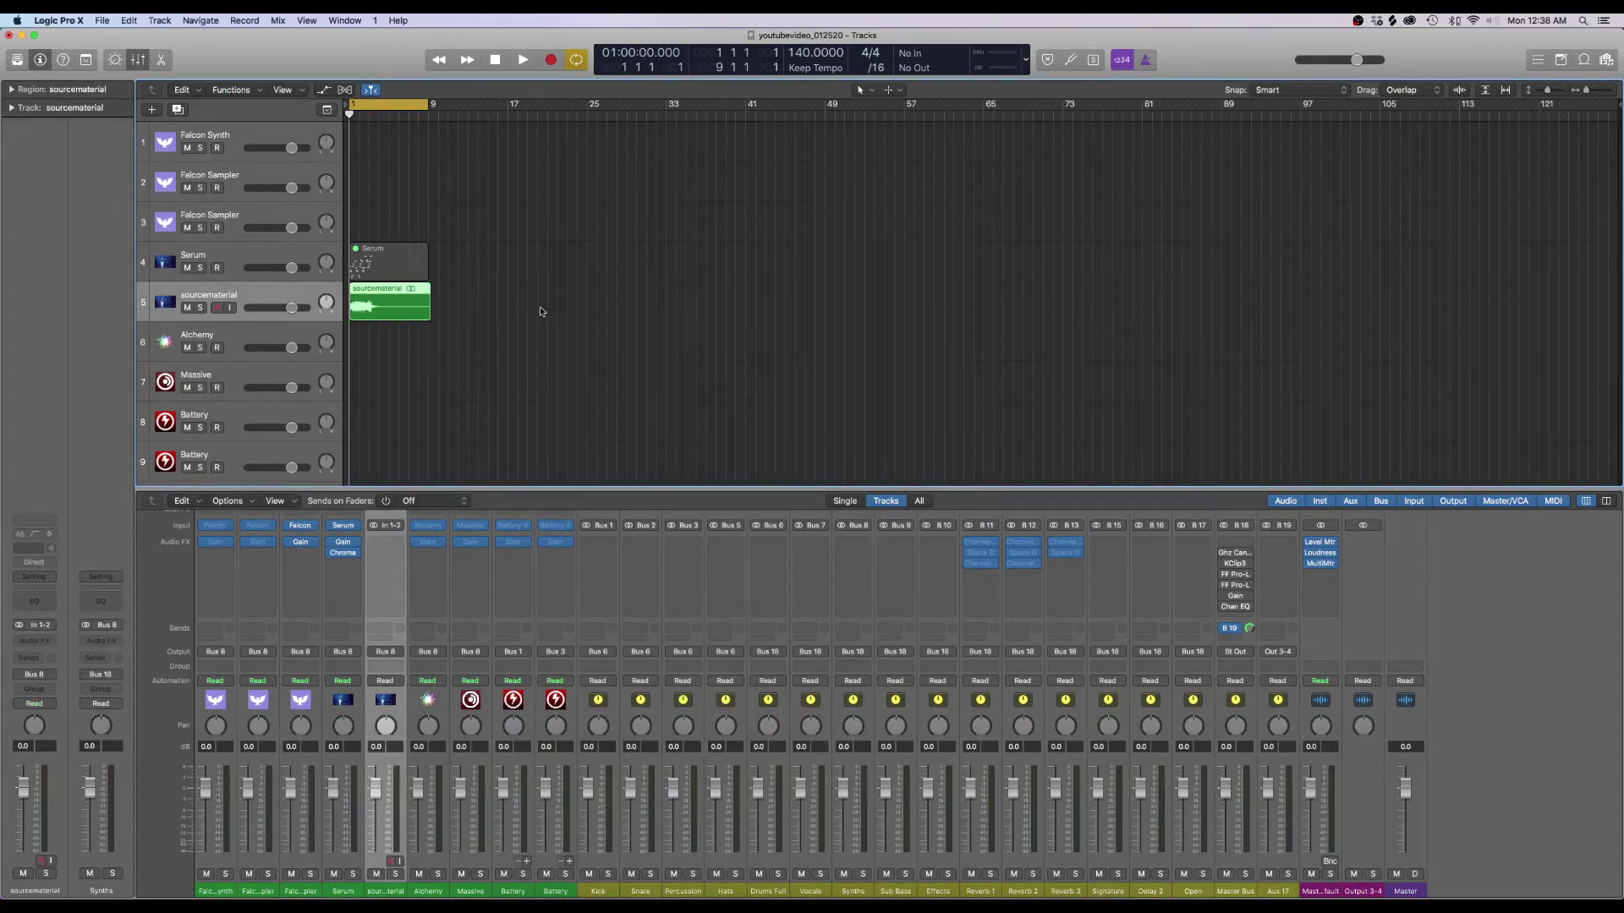
{"action": "key", "text": "space"}
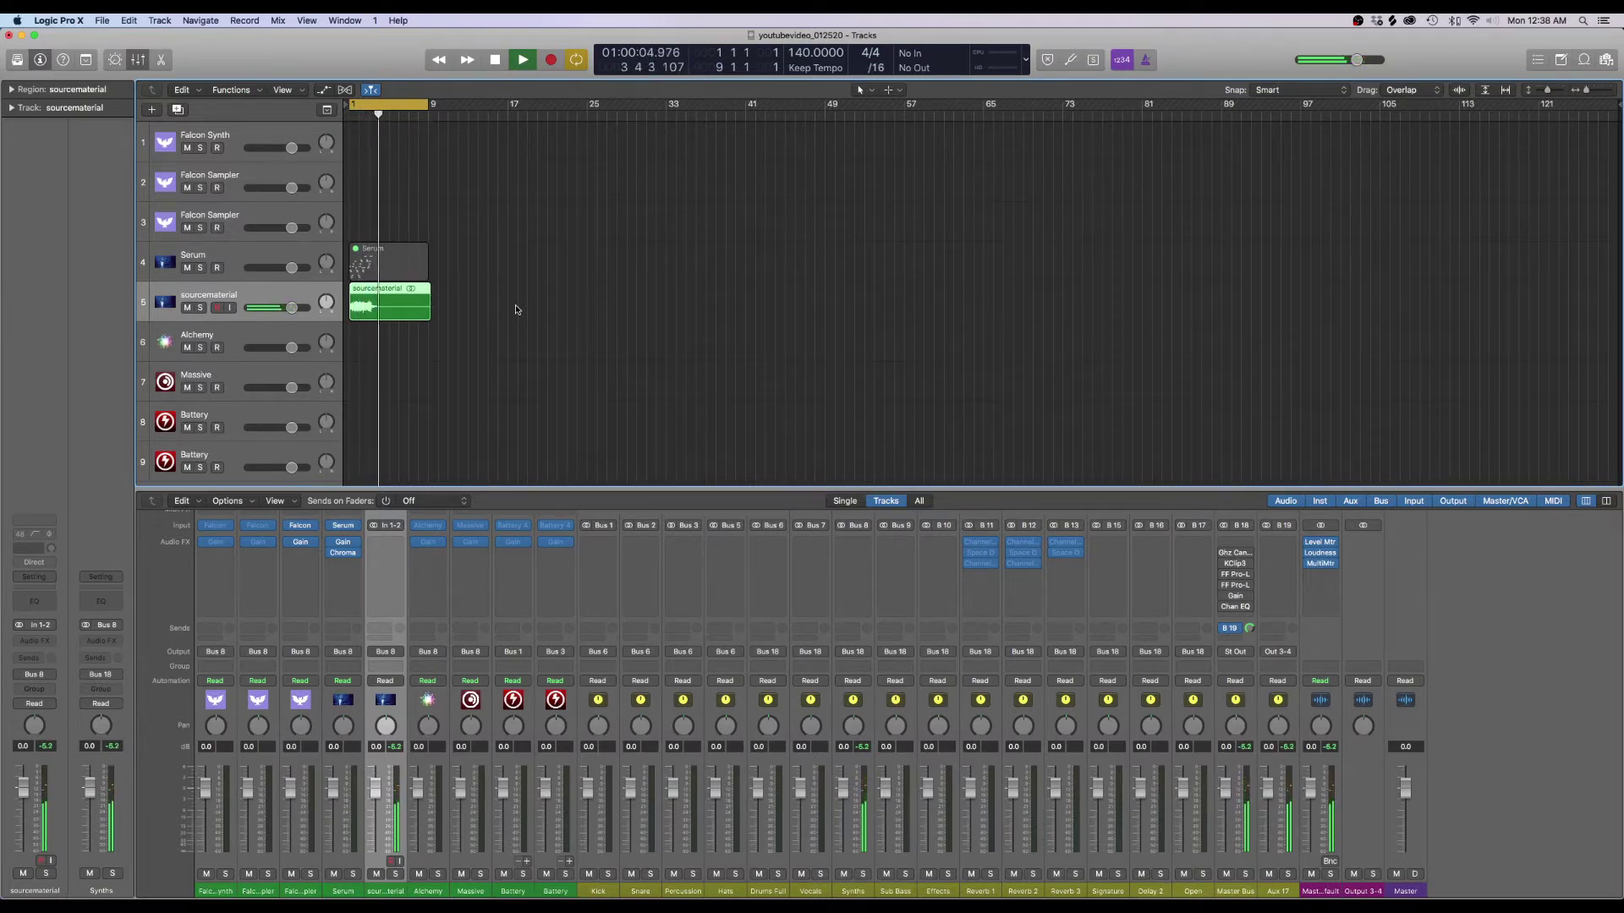
{"action": "key", "text": "space"}
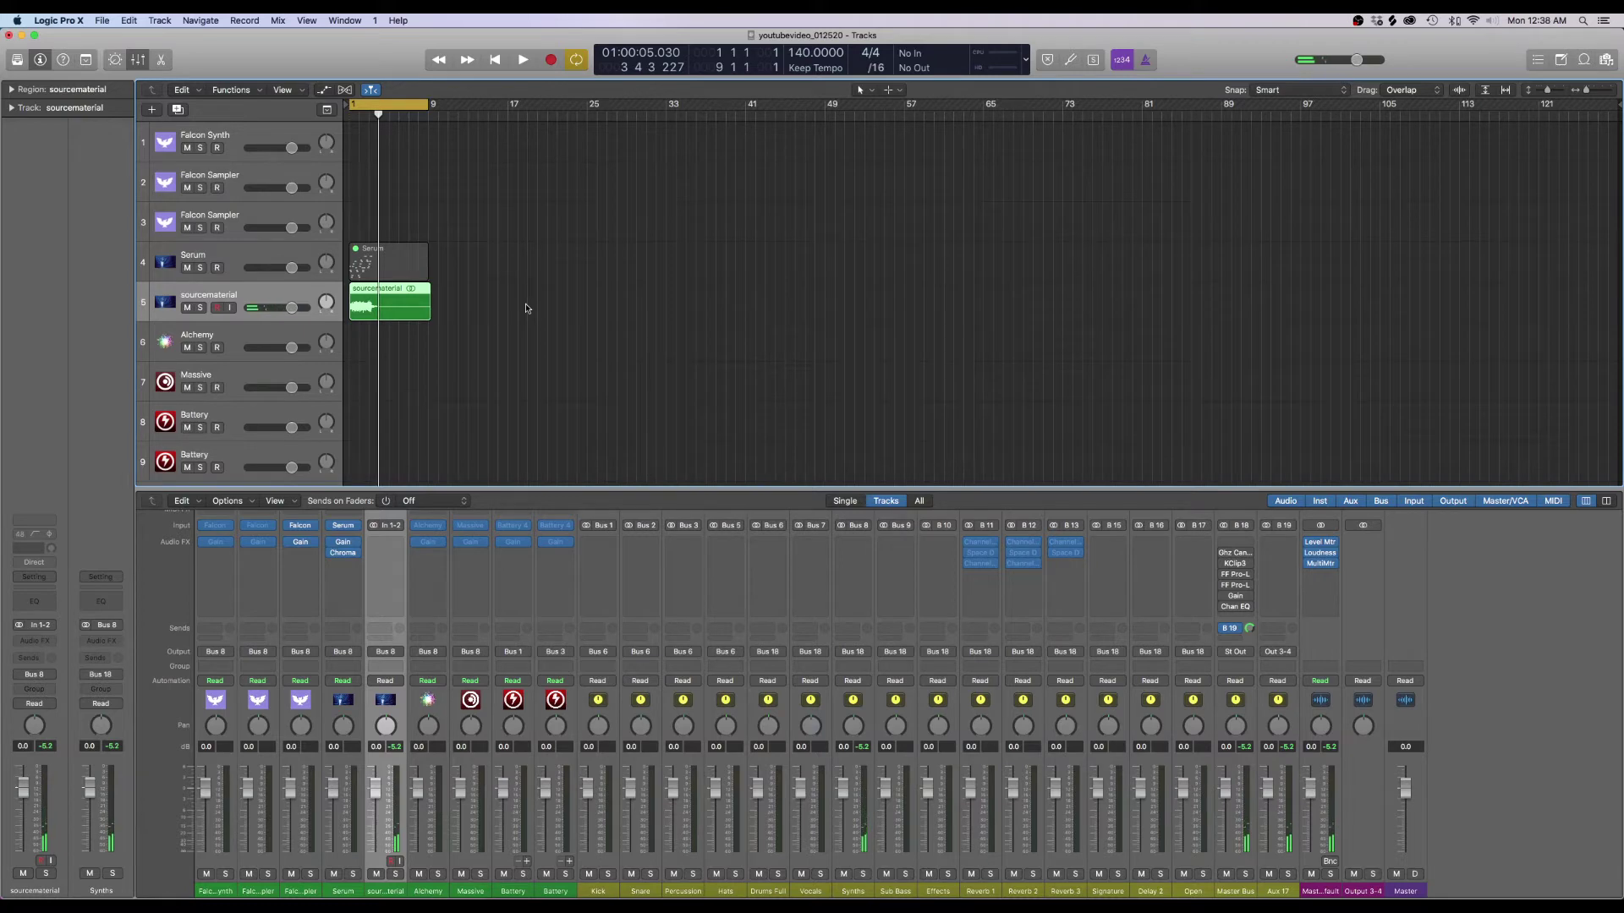
Reopen Falcon on the third track and bring the IRCAM Multi Granular oscillator's voice, grain and position controls into view
{"action": "left_click", "coordinate": [268, 212]}
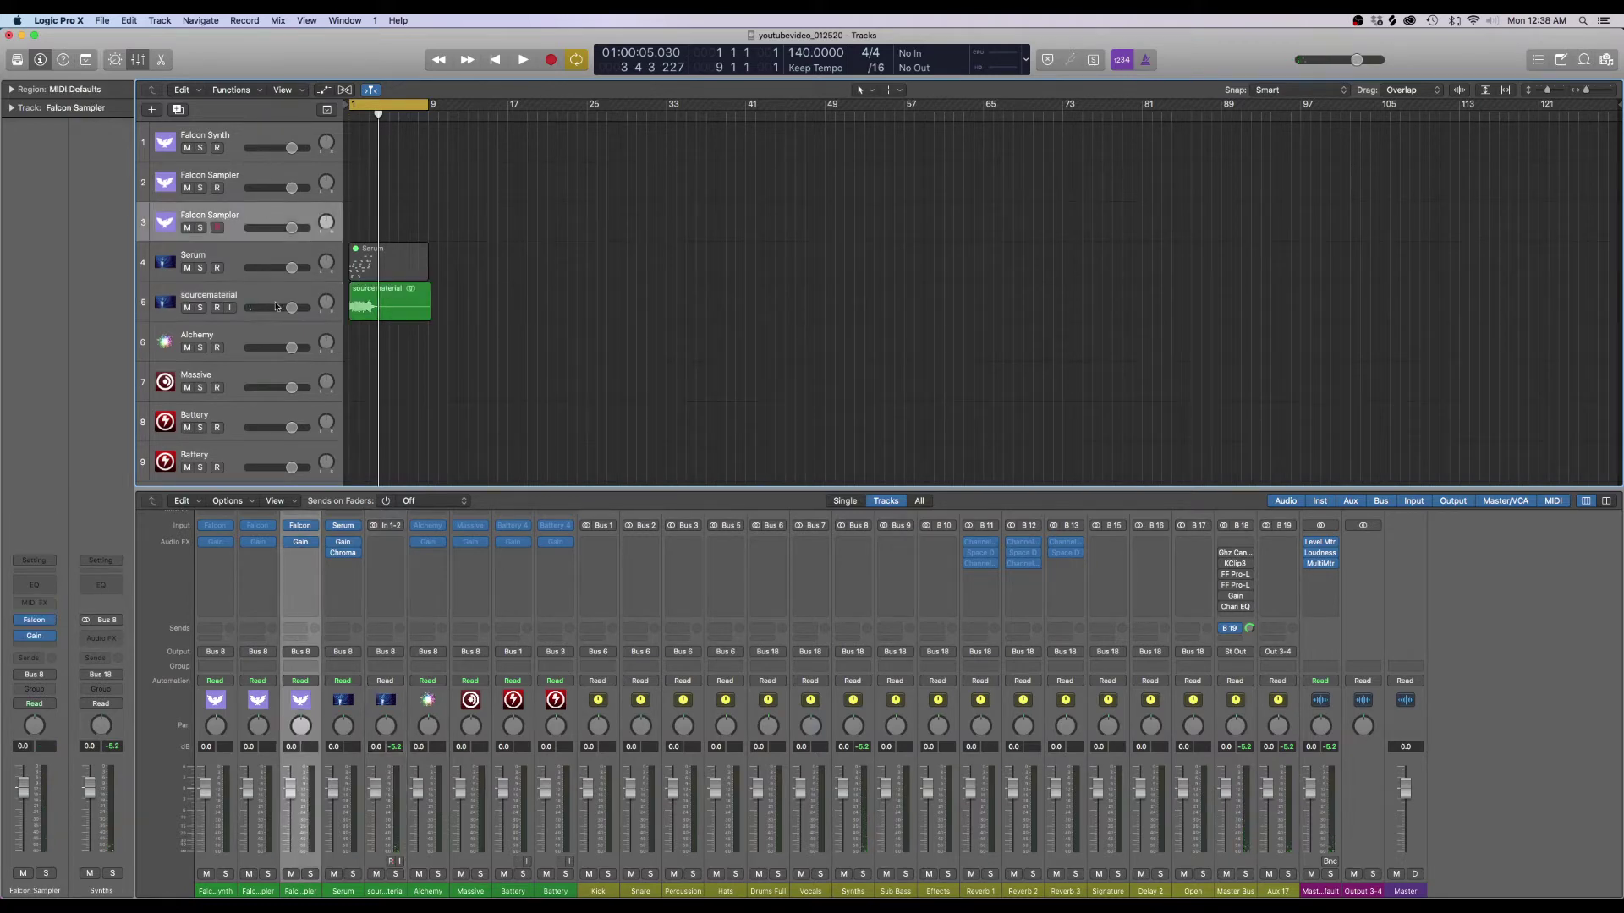
{"action": "left_click", "coordinate": [300, 525]}
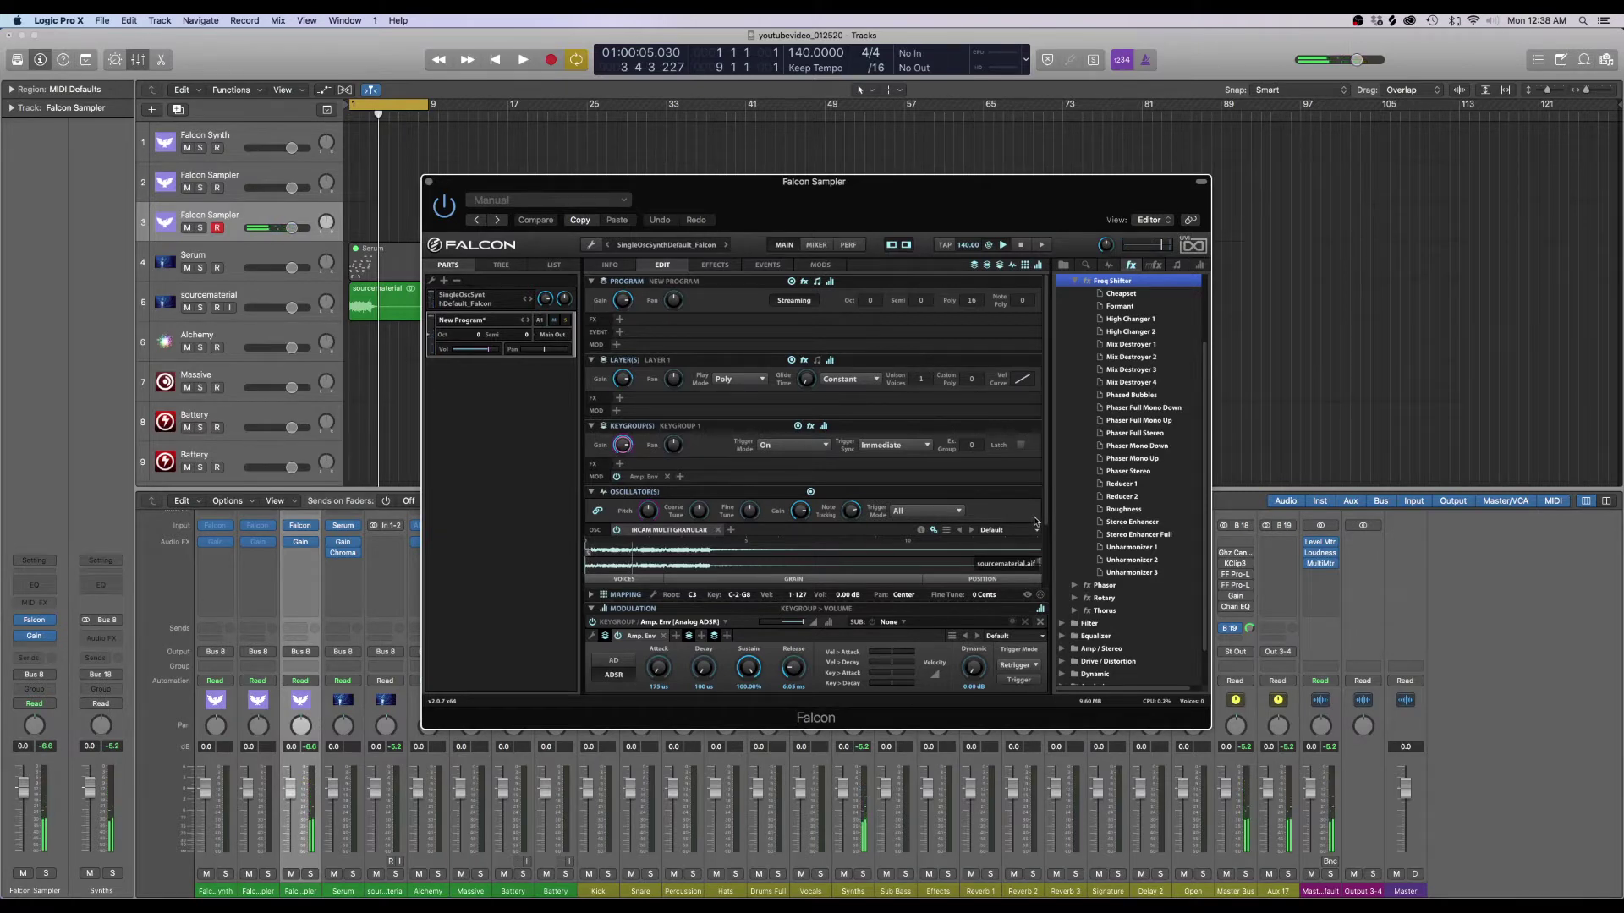
{"action": "scroll", "coordinate": [1037, 517], "scroll_direction": "down", "scroll_amount": 3}
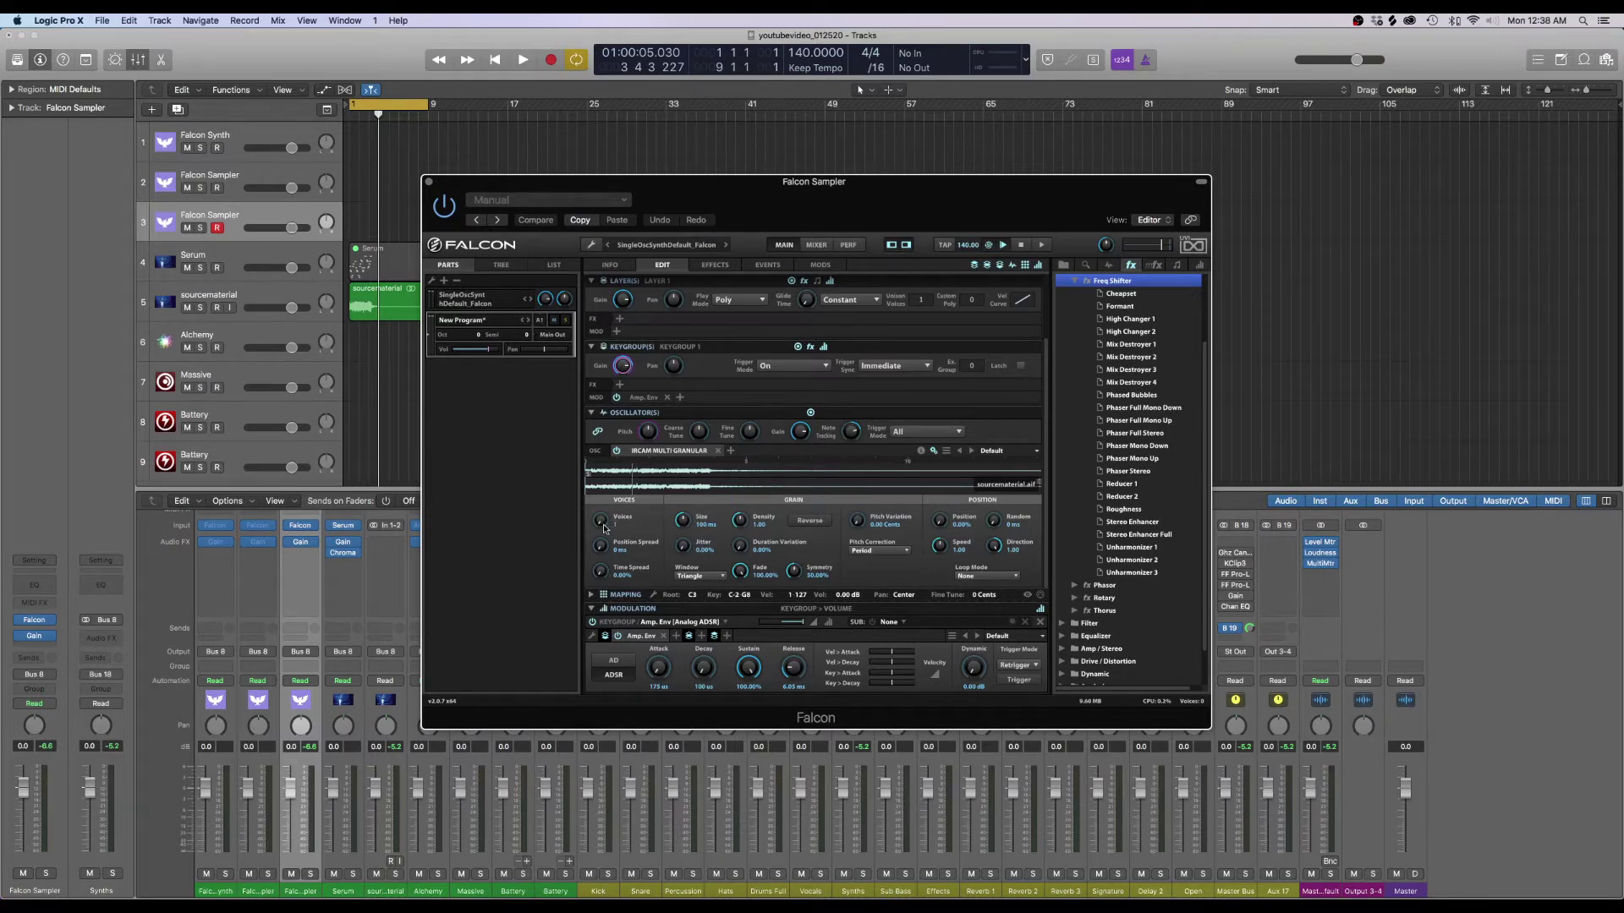
Raise Voices to 7, try a Position Spread of about 1.11 s, and reset the Position Spread to 0 ms
{"action": "left_click_drag", "start_coordinate": [604, 529], "coordinate": [603, 482]}
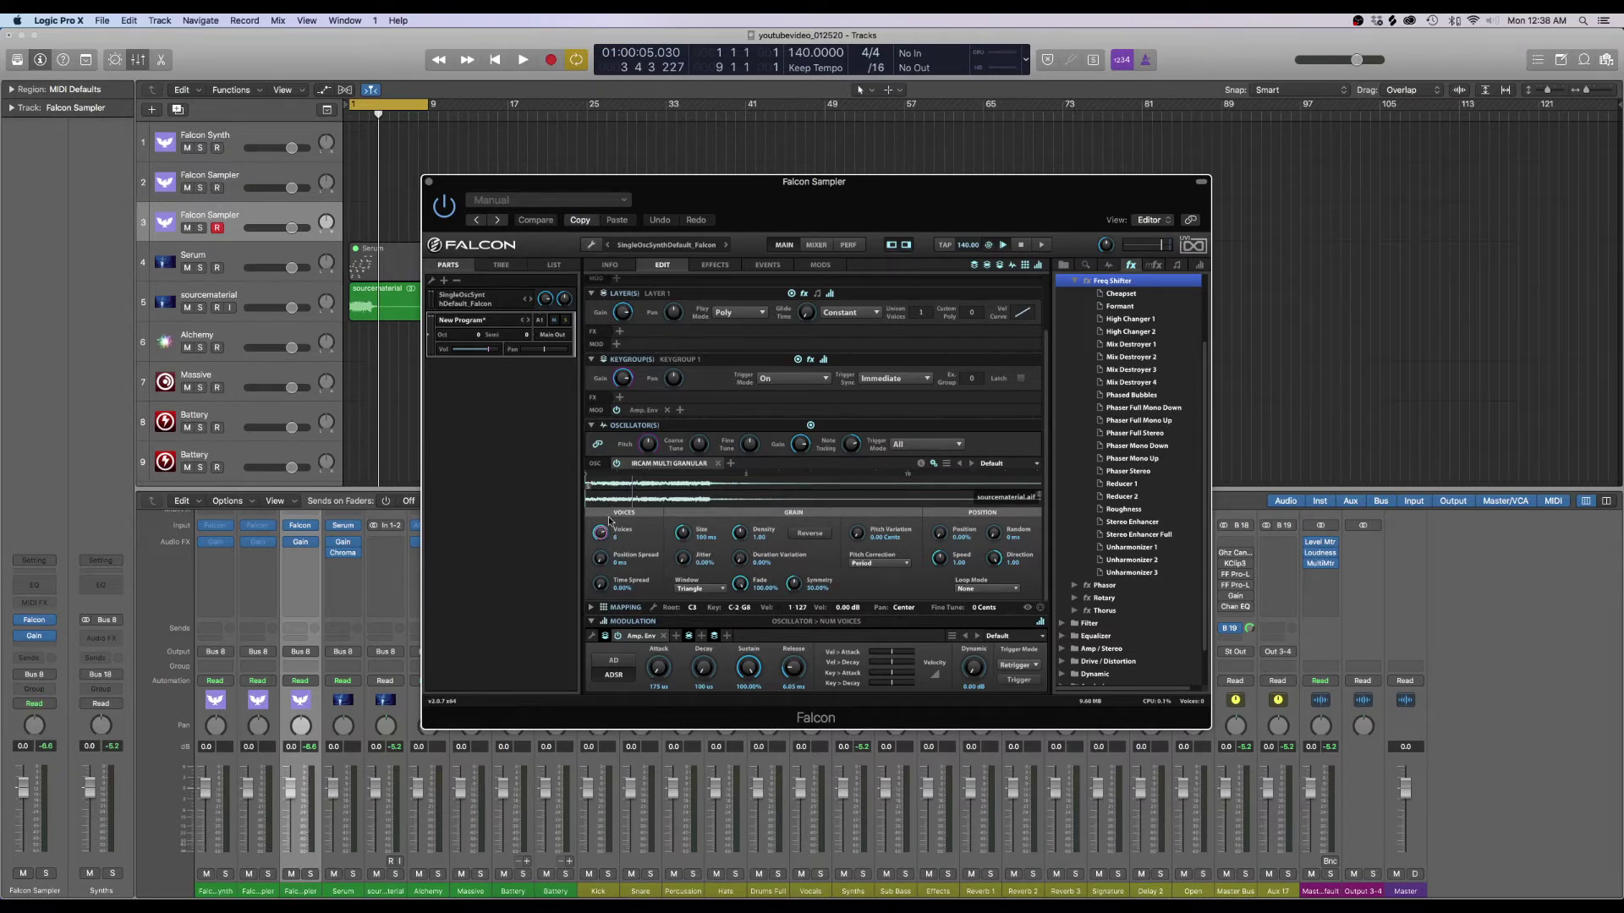
{"action": "left_click_drag", "start_coordinate": [611, 514], "coordinate": [613, 590]}
{"action": "left_click", "coordinate": [602, 558]}
{"action": "left_click_drag", "start_coordinate": [601, 536], "coordinate": [596, 398]}
{"action": "left_click_drag", "start_coordinate": [601, 560], "coordinate": [614, 440]}
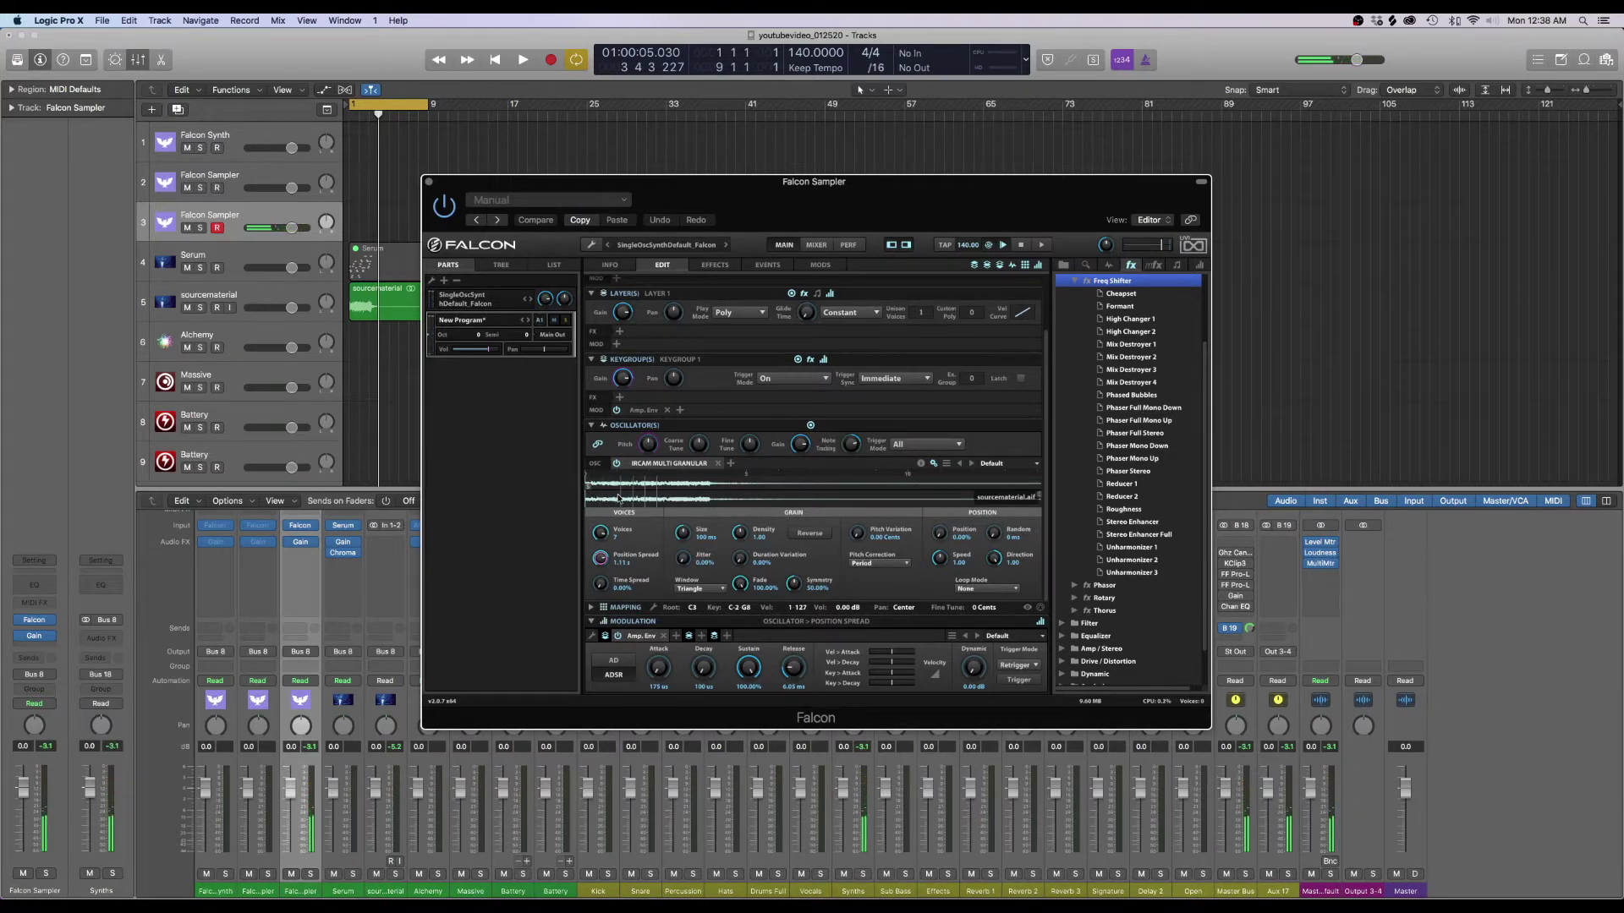
{"action": "double_click", "coordinate": [602, 560]}
Try a Time Spread of about 72%, return it to 0%, and set Voices back to 1
{"action": "left_click_drag", "start_coordinate": [600, 583], "coordinate": [635, 476]}
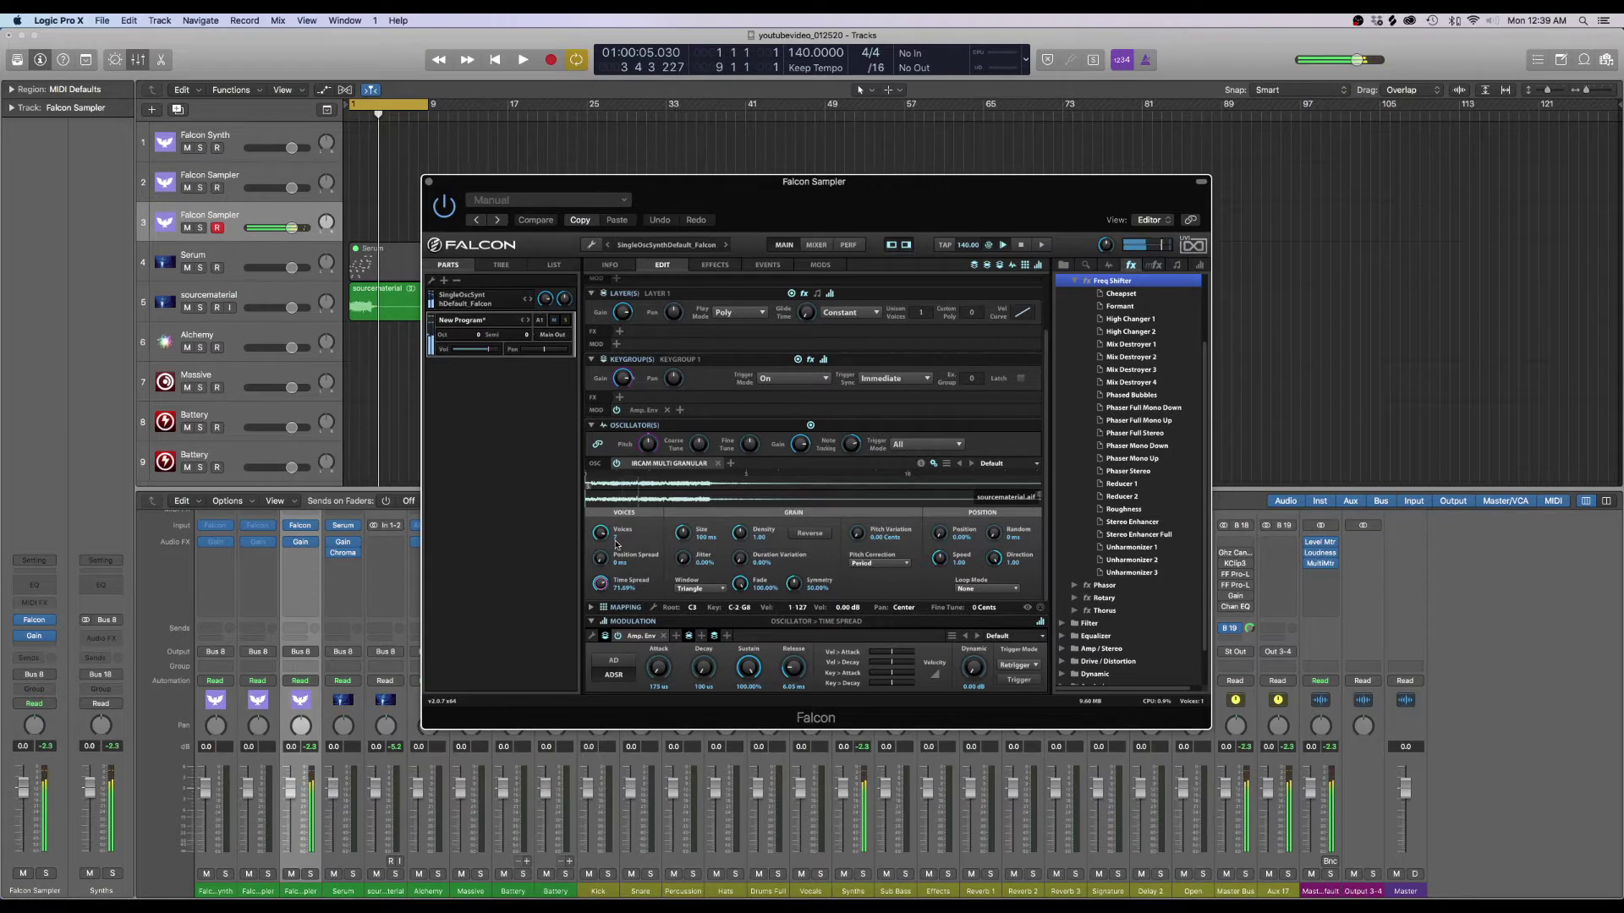
{"action": "left_click_drag", "start_coordinate": [600, 583], "coordinate": [590, 747]}
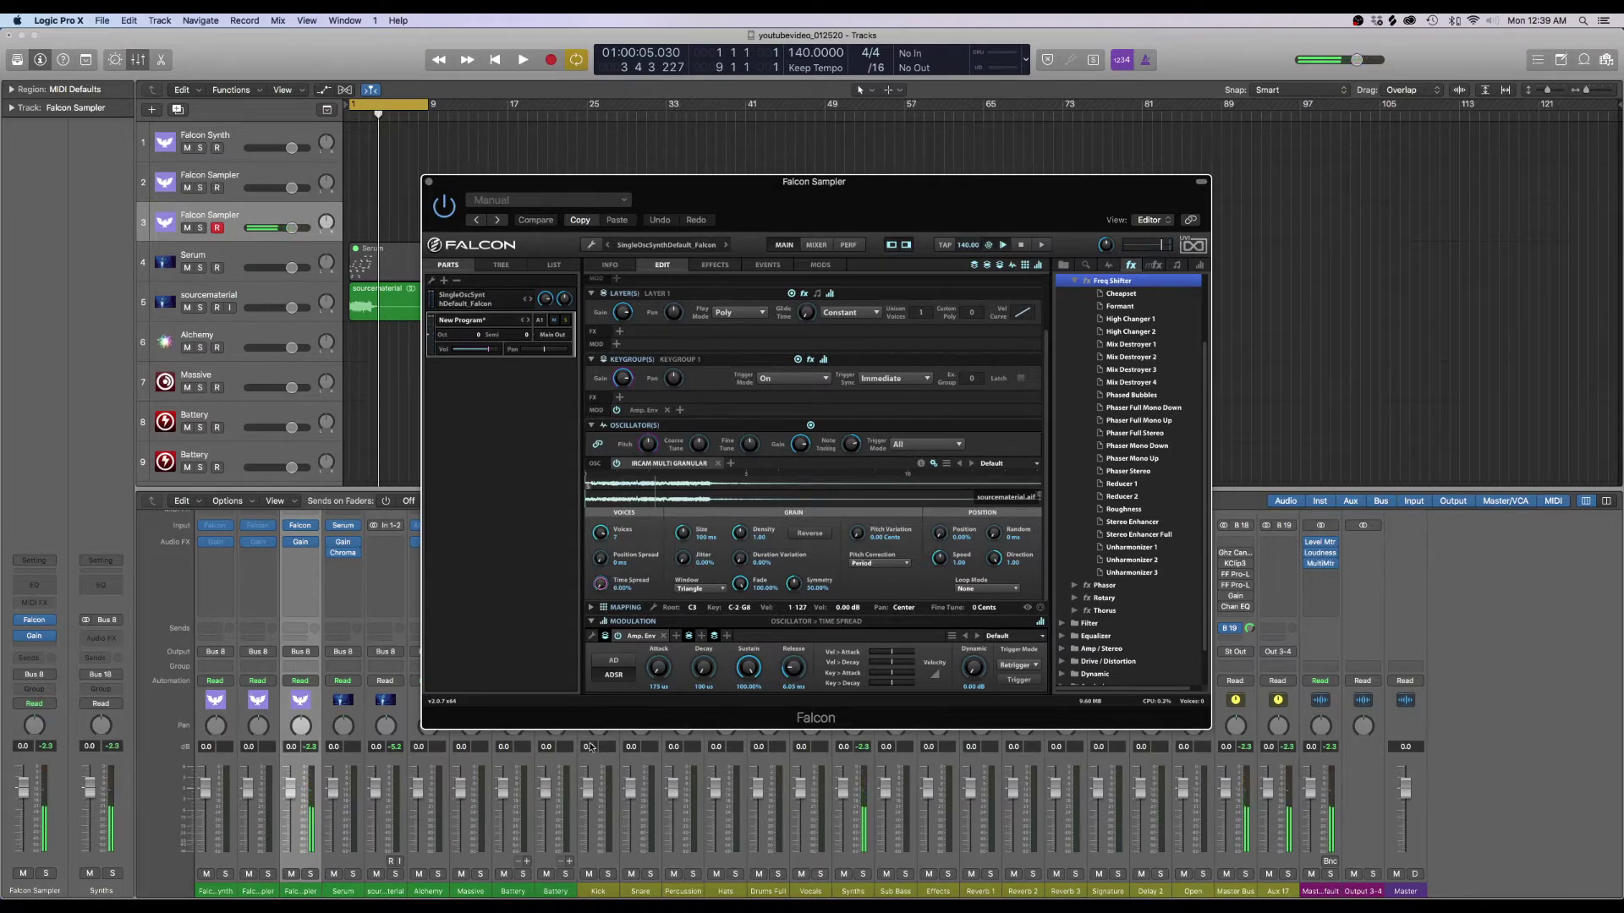
{"action": "left_click_drag", "start_coordinate": [605, 533], "coordinate": [590, 773]}
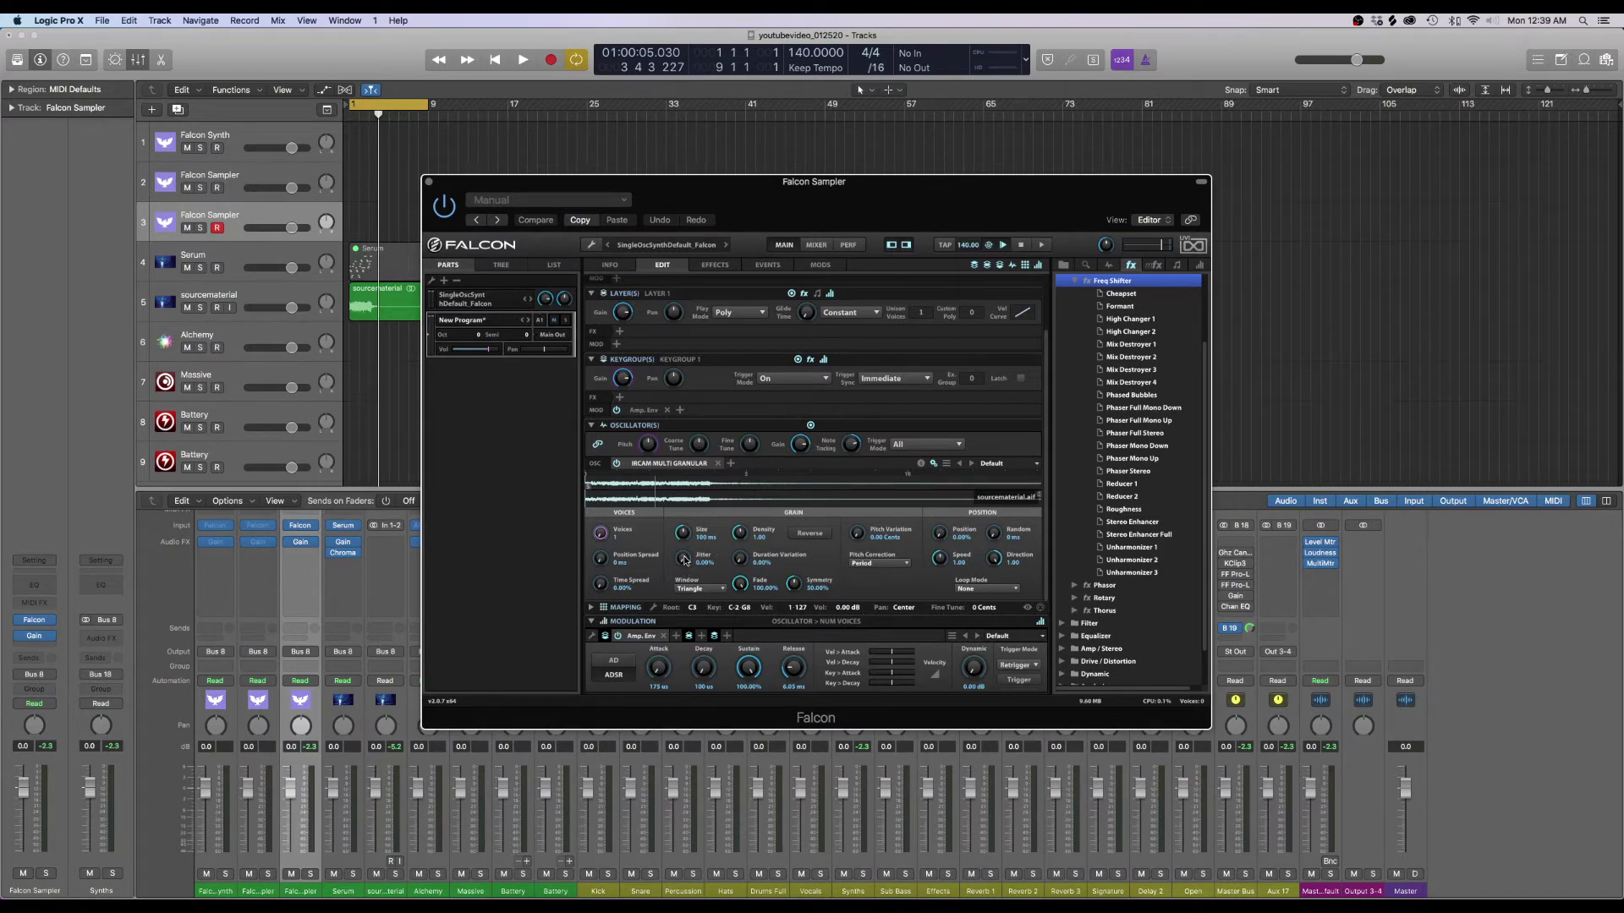
Try raising the grain Jitter, return it to 0%, and review the available grain Window shapes
{"action": "left_click_drag", "start_coordinate": [685, 560], "coordinate": [694, 532]}
{"action": "left_click_drag", "start_coordinate": [684, 560], "coordinate": [673, 765]}
{"action": "left_click", "coordinate": [709, 590]}
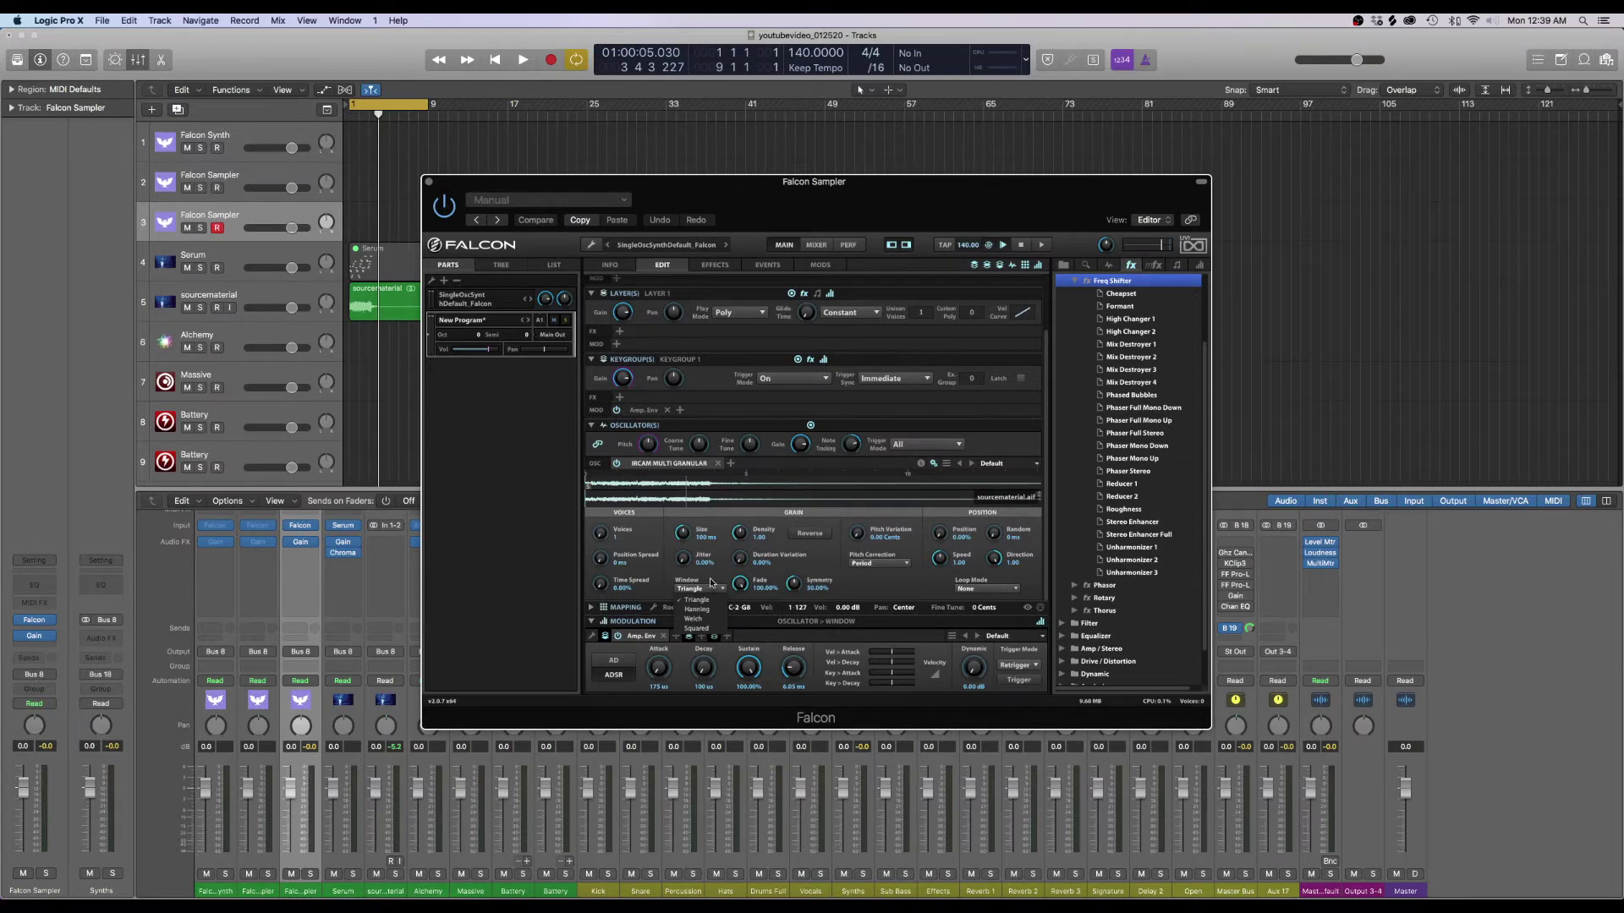
{"action": "left_click", "coordinate": [723, 583]}
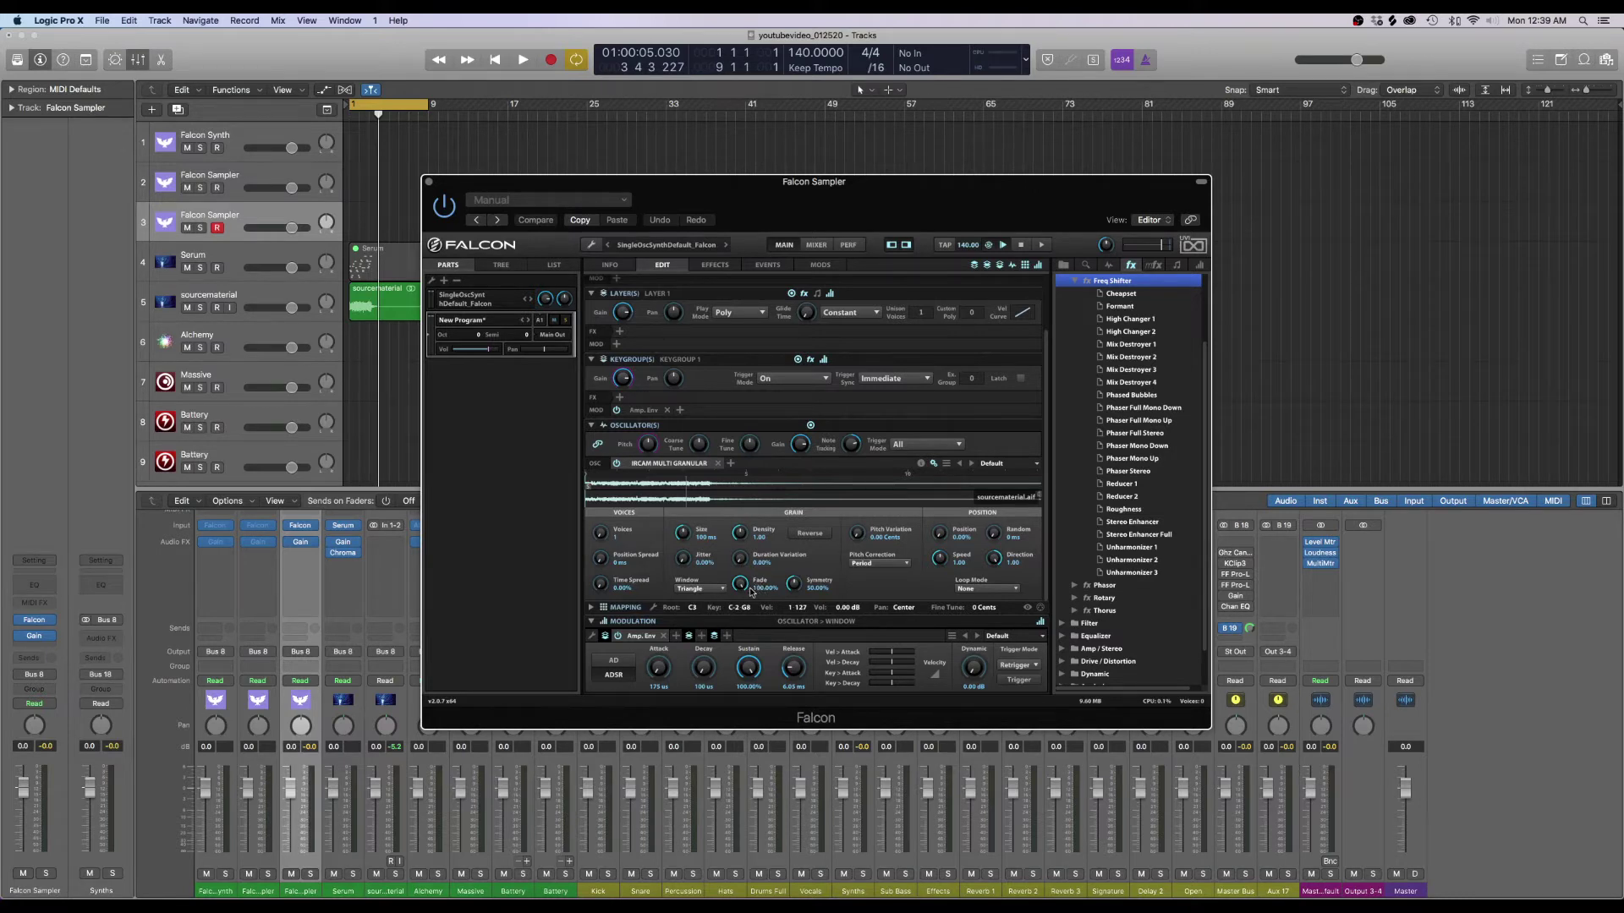
Try the Welch and Triangle grain windows with Fade at 0%, and restore Fade to 100%
{"action": "left_click_drag", "start_coordinate": [740, 583], "coordinate": [739, 600]}
{"action": "left_click", "coordinate": [701, 588]}
{"action": "left_click", "coordinate": [693, 618]}
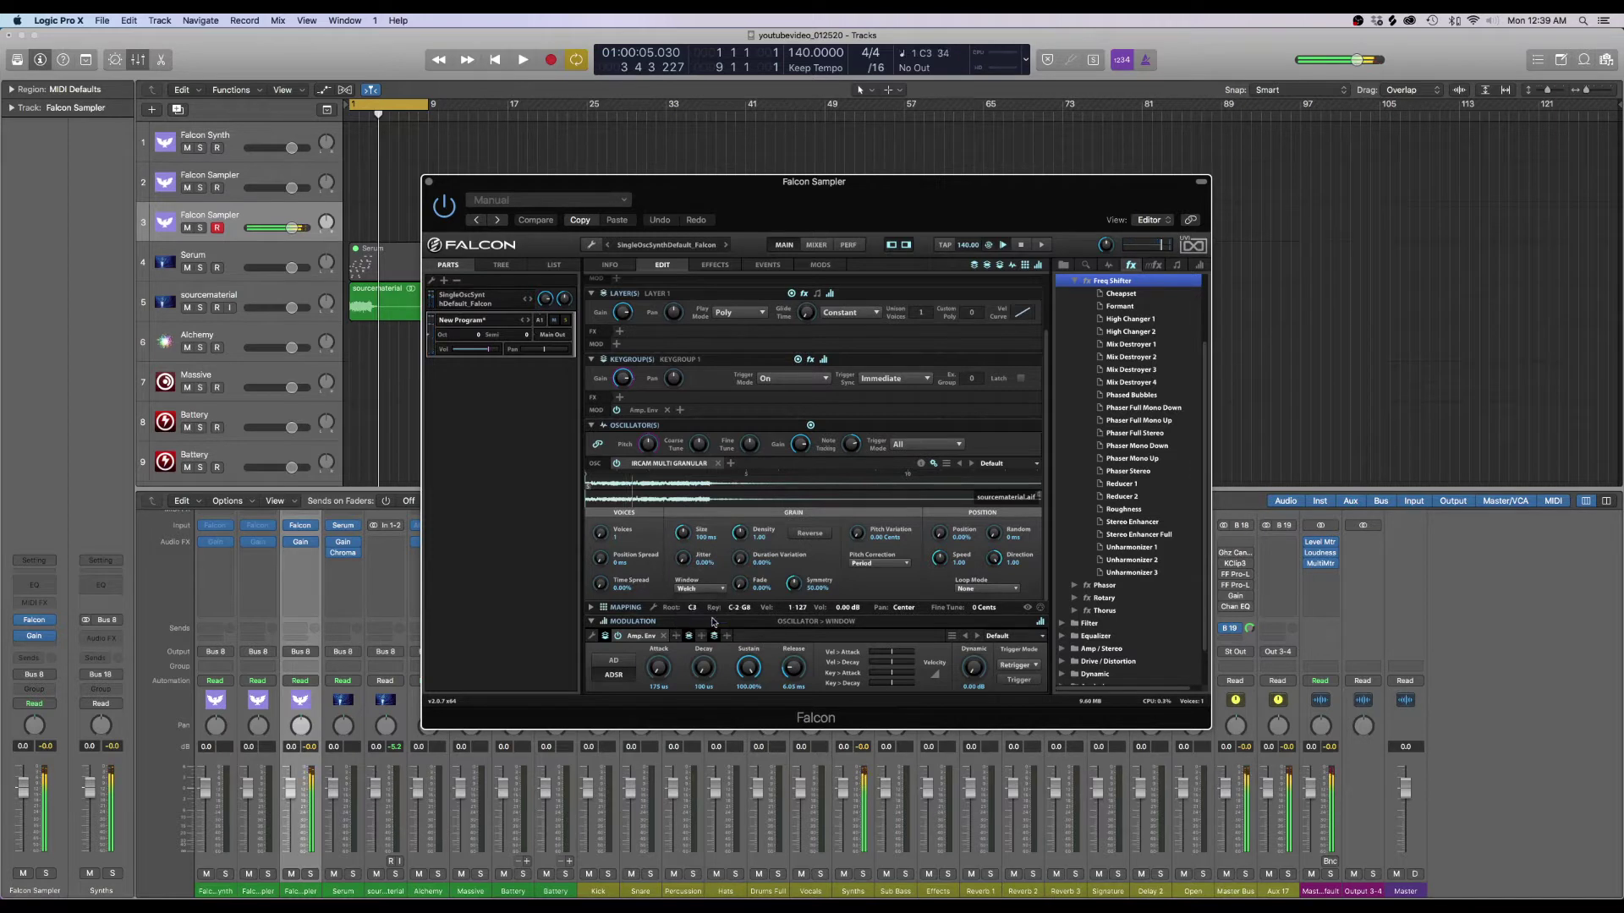
{"action": "left_click", "coordinate": [706, 590]}
{"action": "left_click", "coordinate": [697, 600]}
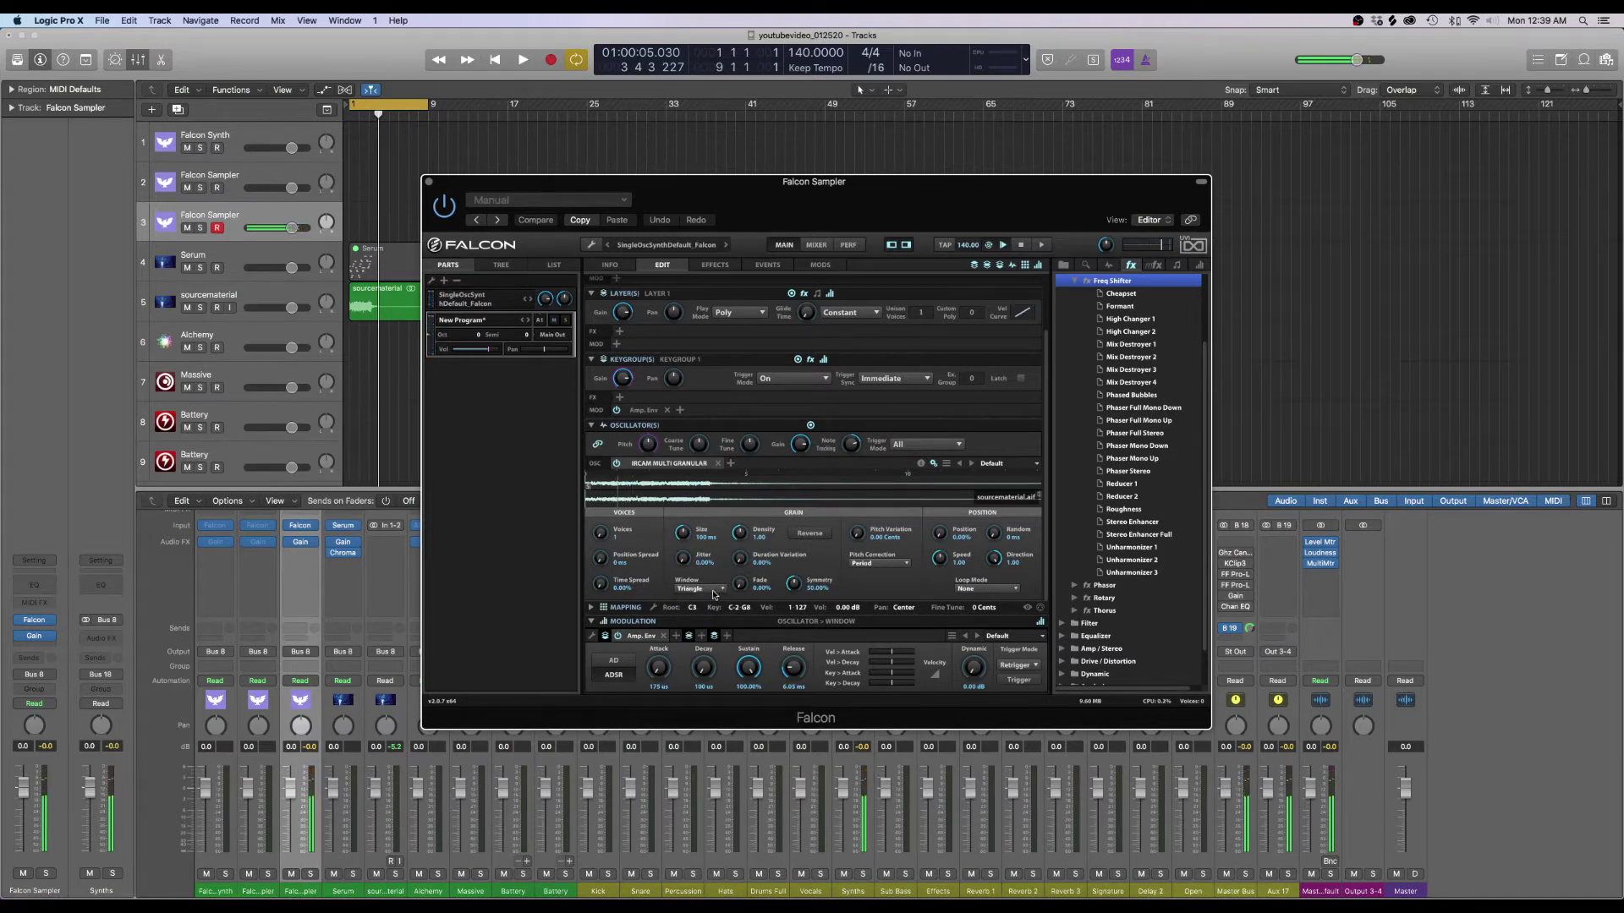
{"action": "left_click_drag", "start_coordinate": [742, 585], "coordinate": [747, 565]}
{"action": "double_click", "coordinate": [740, 584]}
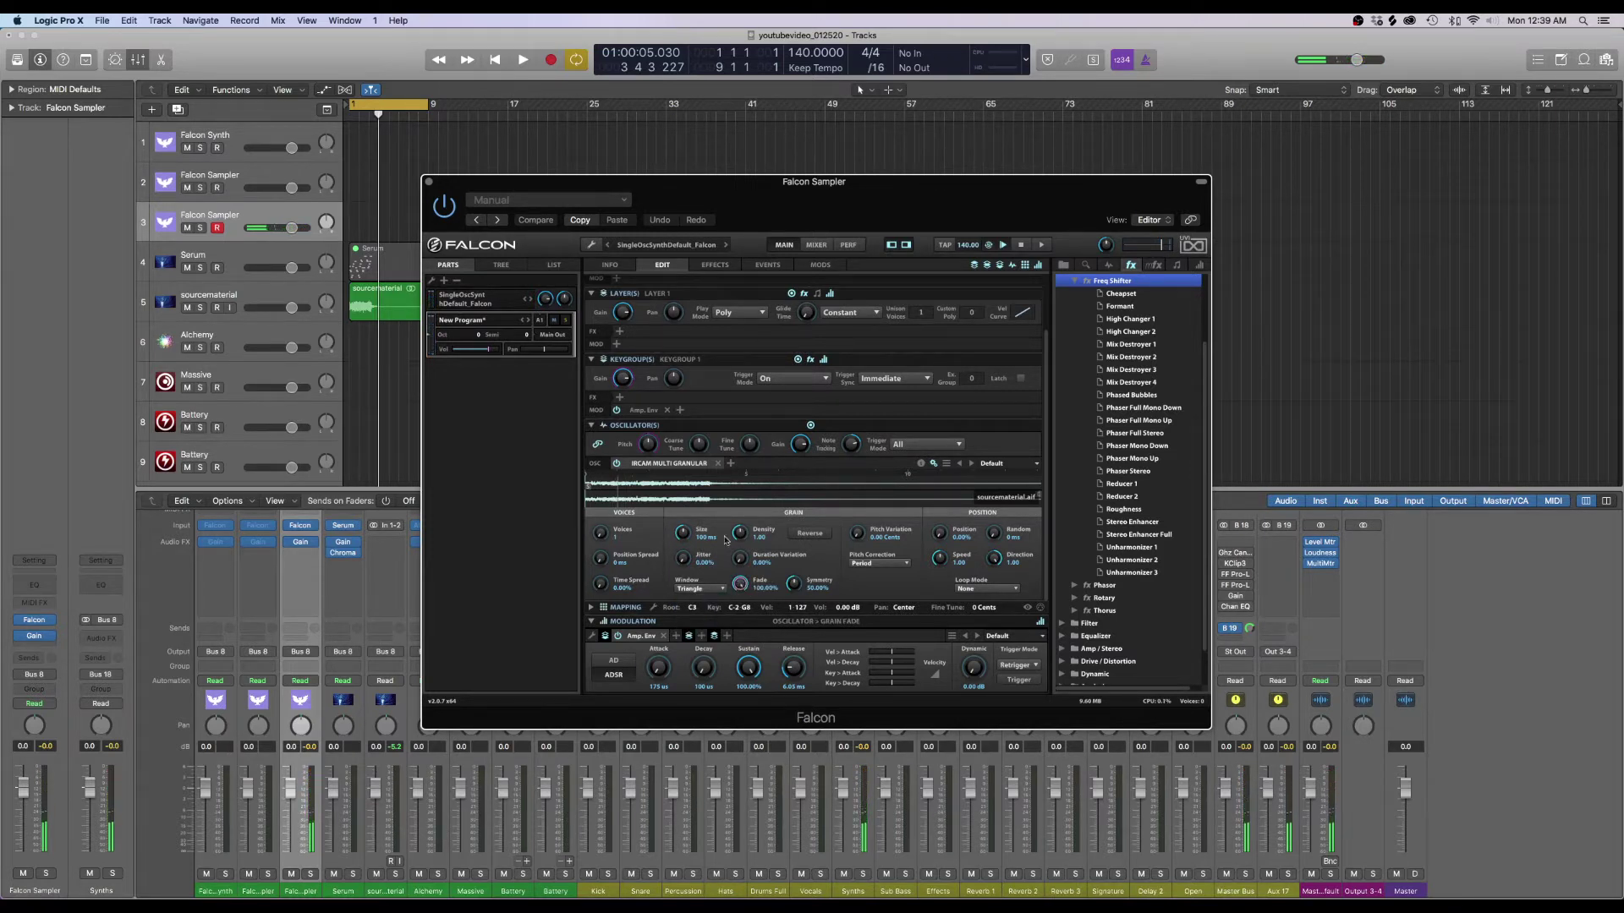
Set the grain Window to Hanning and try some Pitch Variation, resetting it to 0 cents
{"action": "left_click", "coordinate": [706, 589]}
{"action": "left_click", "coordinate": [700, 609]}
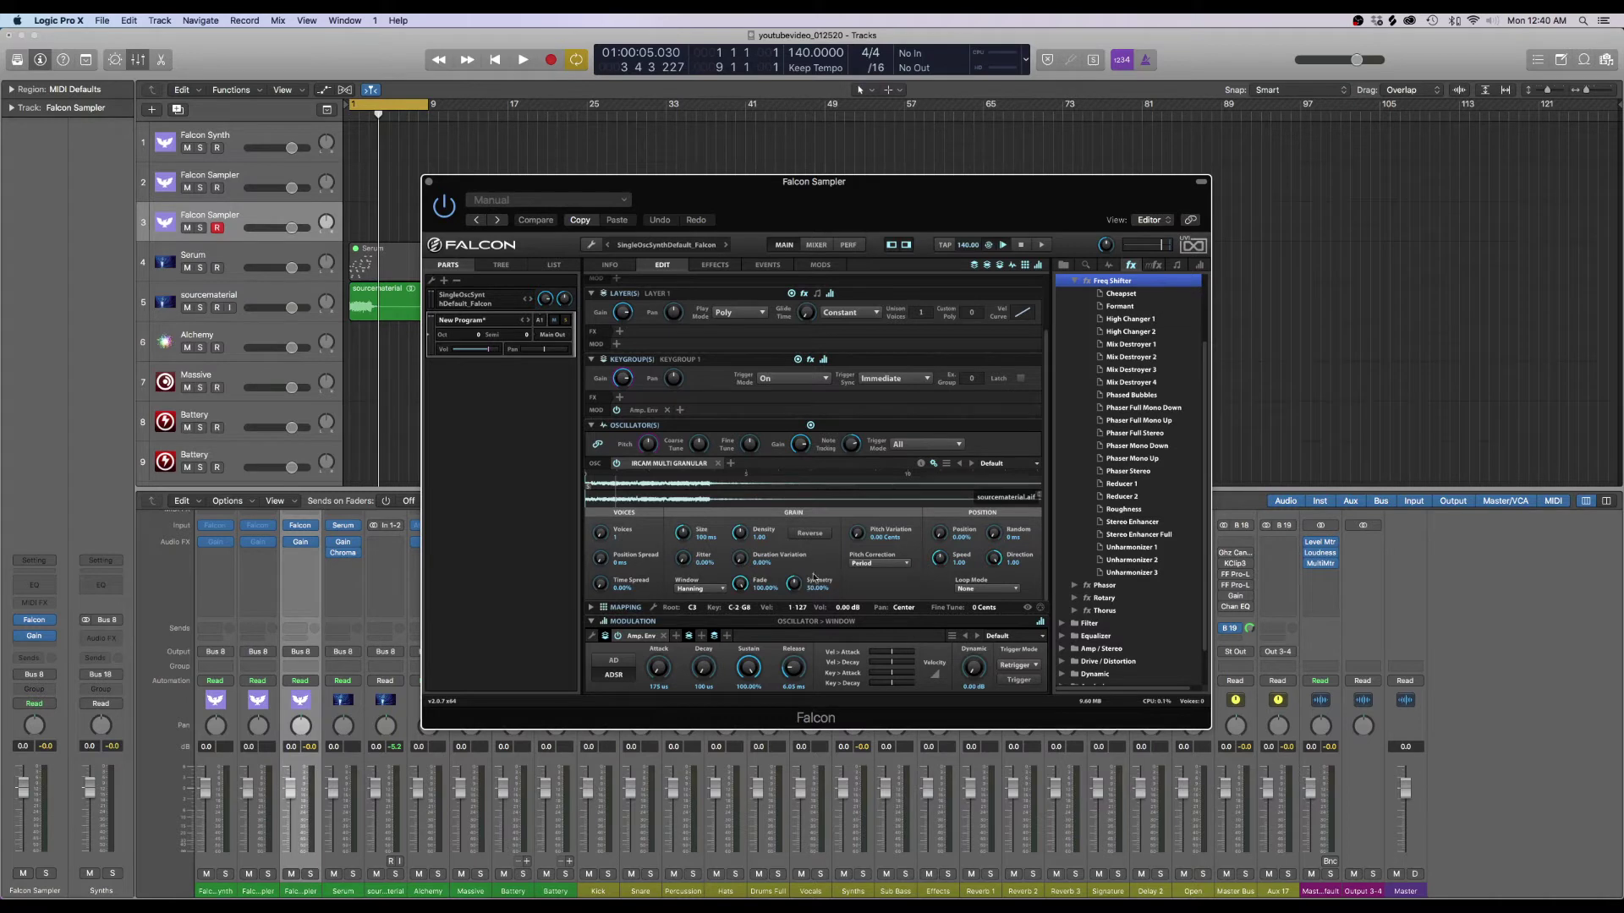
{"action": "left_click_drag", "start_coordinate": [857, 533], "coordinate": [864, 507]}
{"action": "double_click", "coordinate": [856, 534]}
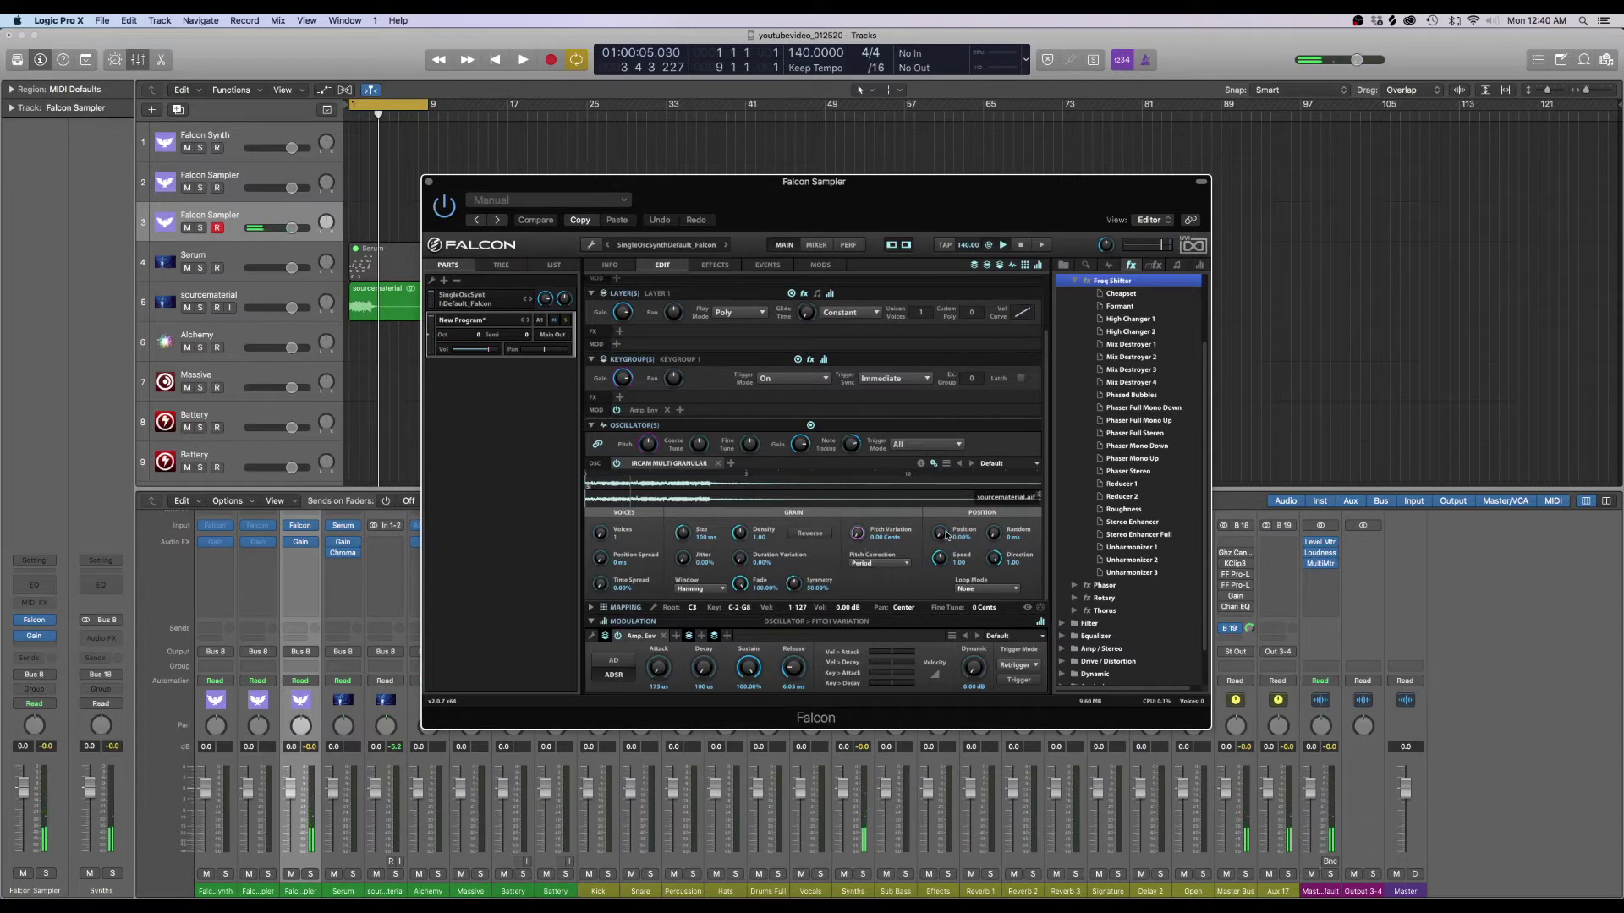
Set the oscillator's Position to about 22.6% and its Loop Mode to Forward
{"action": "mouse_move", "coordinate": [939, 533]}
{"action": "left_mouse_down"}
{"action": "mouse_move", "coordinate": [946, 479]}
{"action": "mouse_move", "coordinate": [963, 528]}
{"action": "mouse_move", "coordinate": [947, 590]}
{"action": "left_mouse_up"}
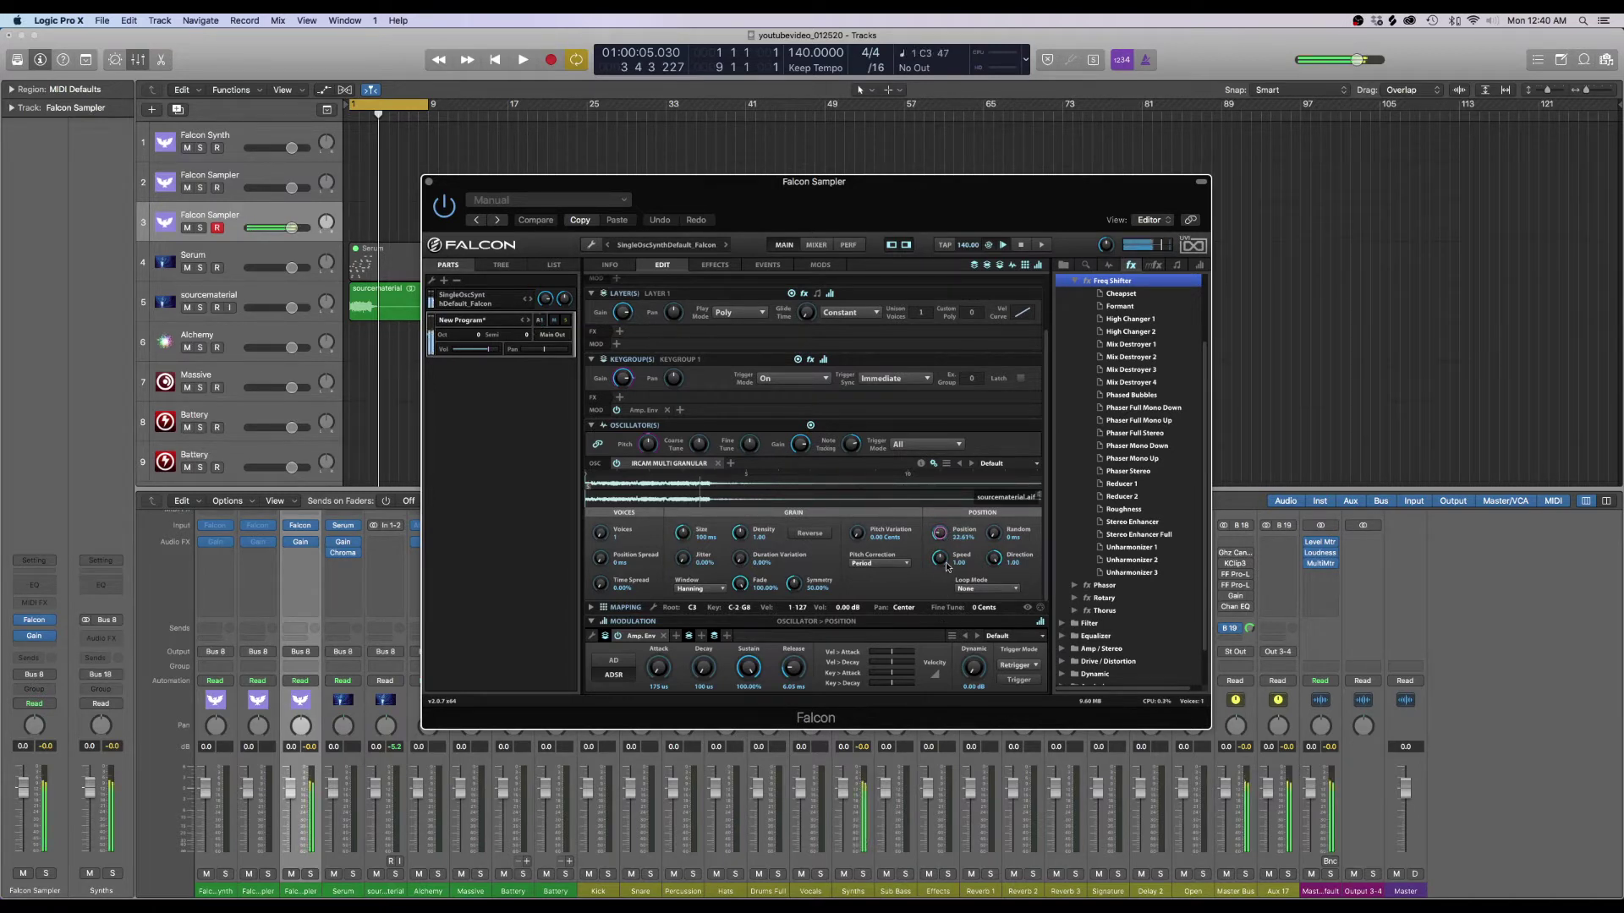
{"action": "left_click", "coordinate": [981, 588]}
{"action": "left_click", "coordinate": [976, 610]}
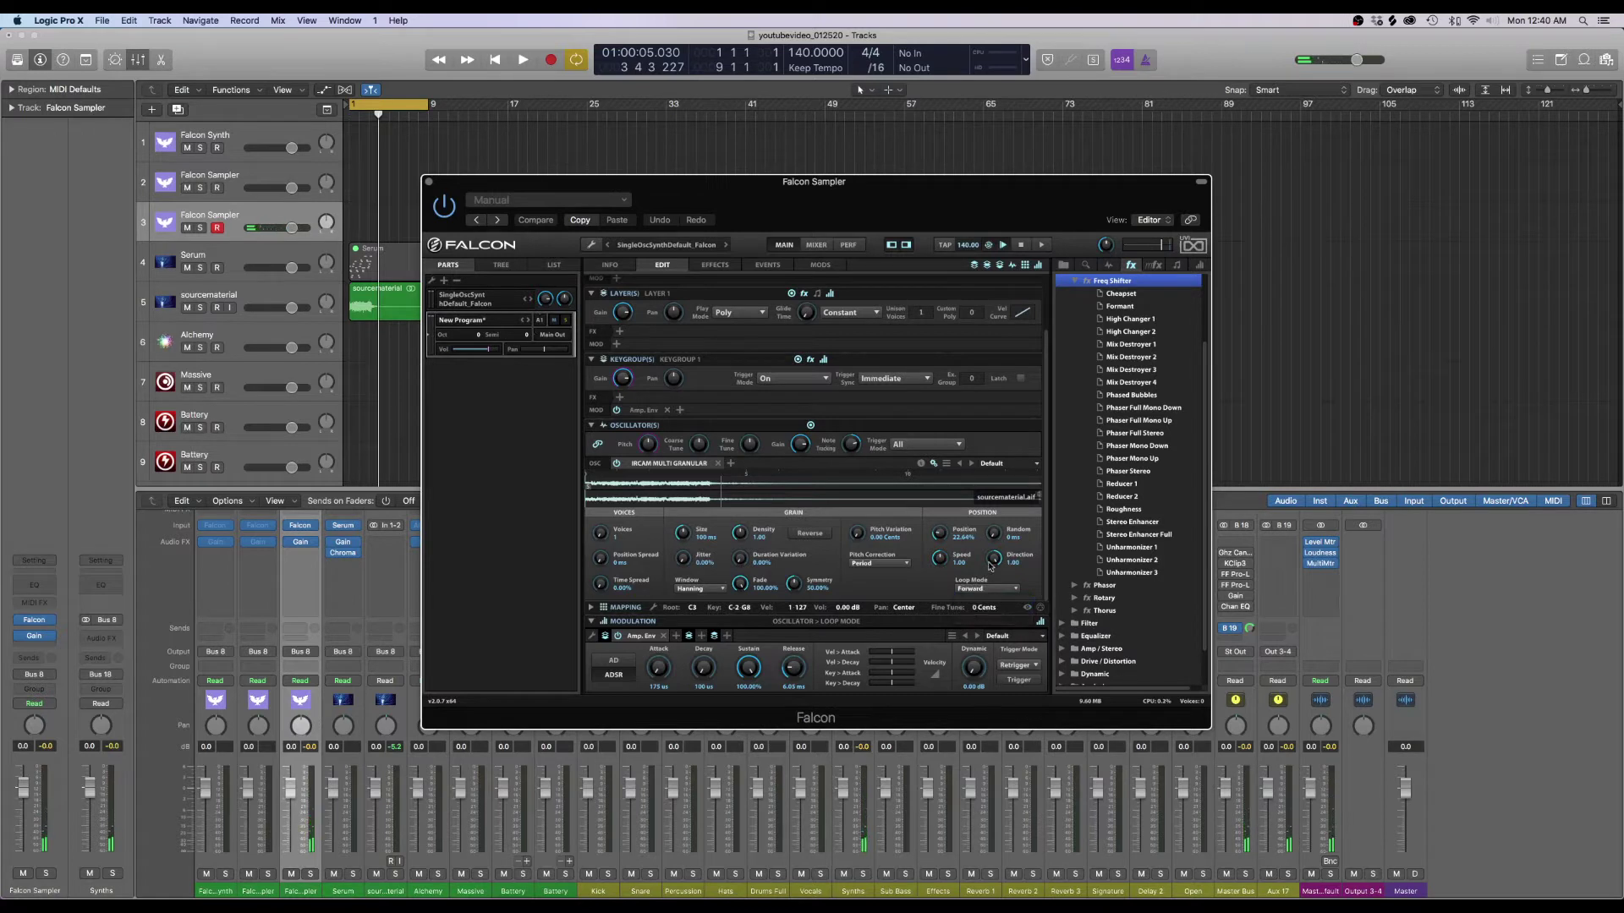
Try Direction at -1 and restore it to 1, and try different Speed values before resetting Speed to 1
{"action": "left_click_drag", "start_coordinate": [994, 558], "coordinate": [981, 704]}
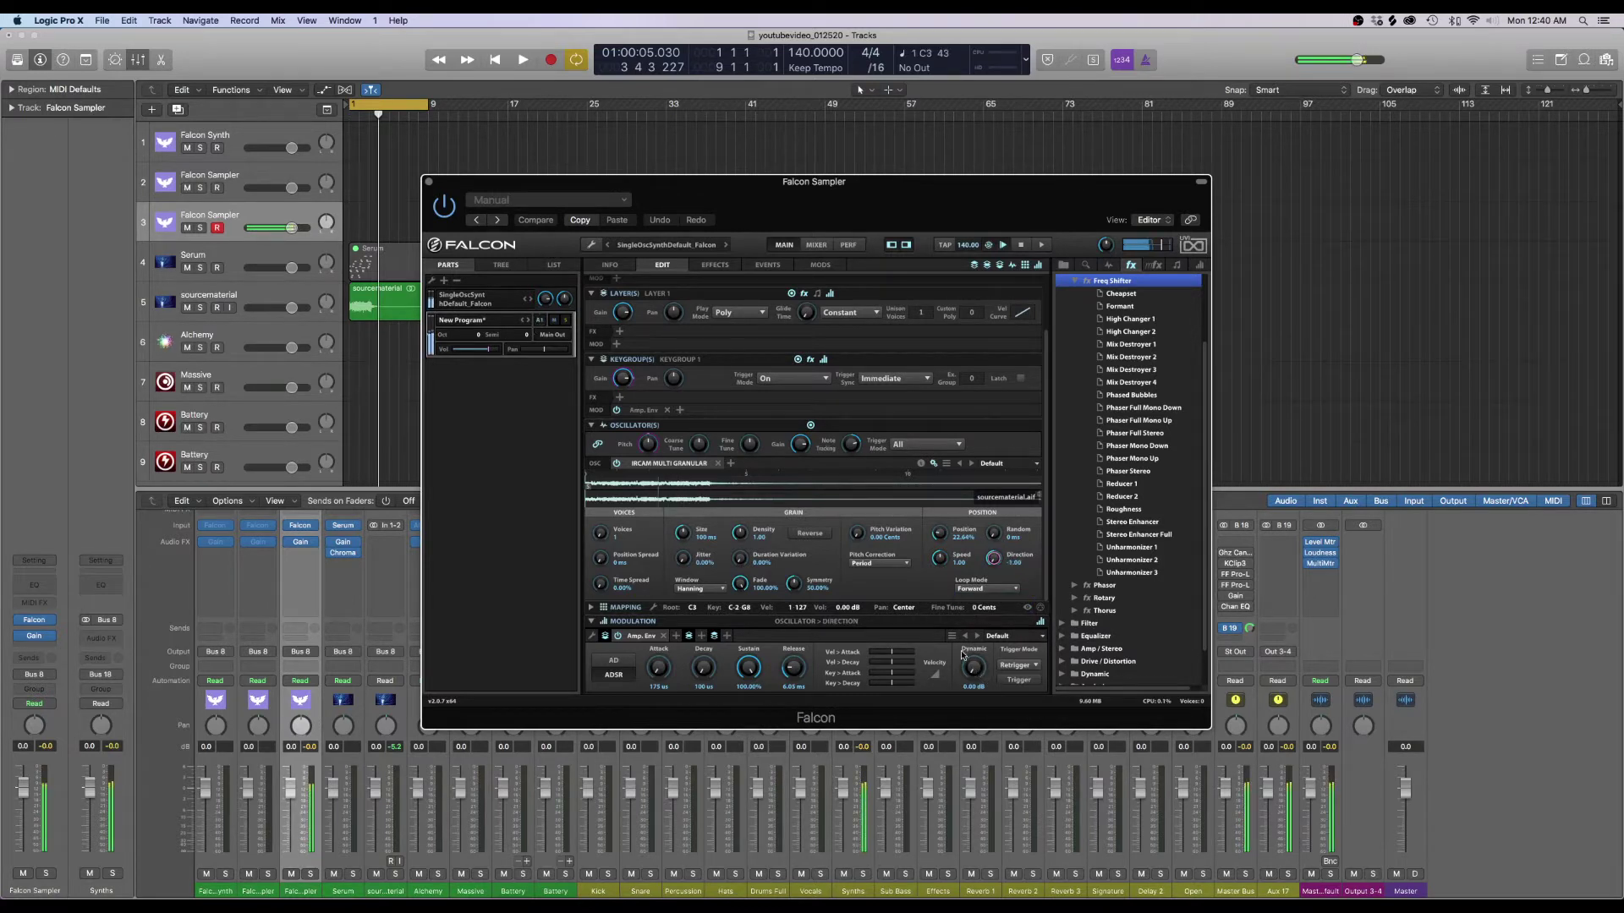
{"action": "left_click_drag", "start_coordinate": [995, 560], "coordinate": [1046, 337]}
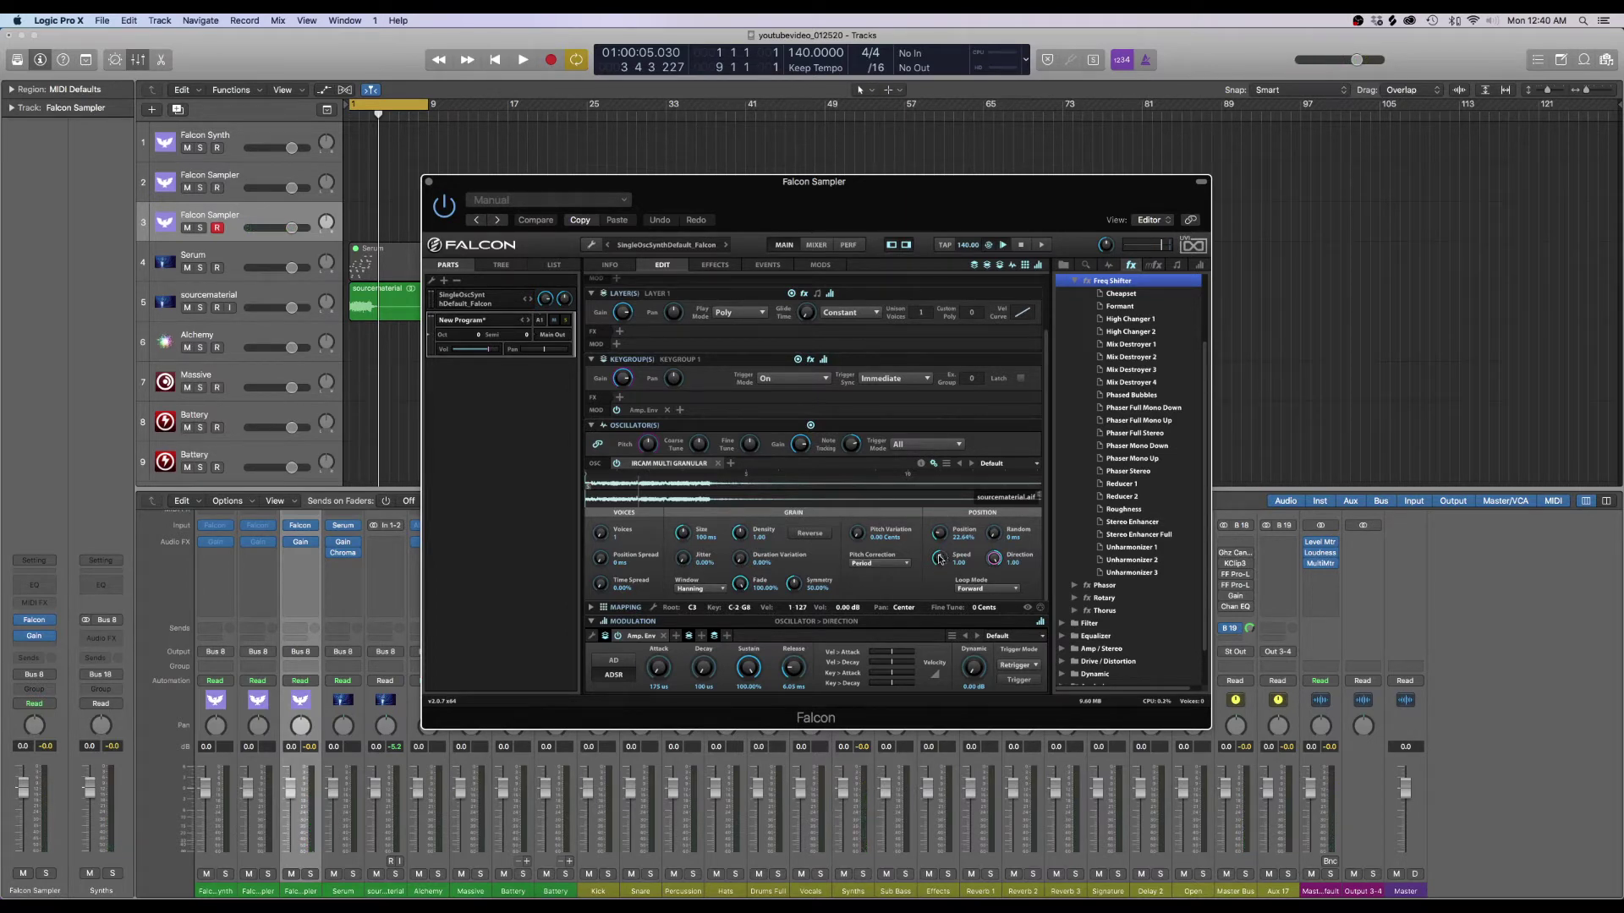
{"action": "left_click_drag", "start_coordinate": [940, 560], "coordinate": [938, 584]}
{"action": "left_click_drag", "start_coordinate": [940, 564], "coordinate": [942, 542]}
{"action": "double_click", "coordinate": [942, 560]}
{"action": "type", "text": "1"}
{"action": "key", "text": "Return"}
Examine the options for assigning the grain Size and Density parameters to a new macro
{"action": "right_click", "coordinate": [683, 532]}
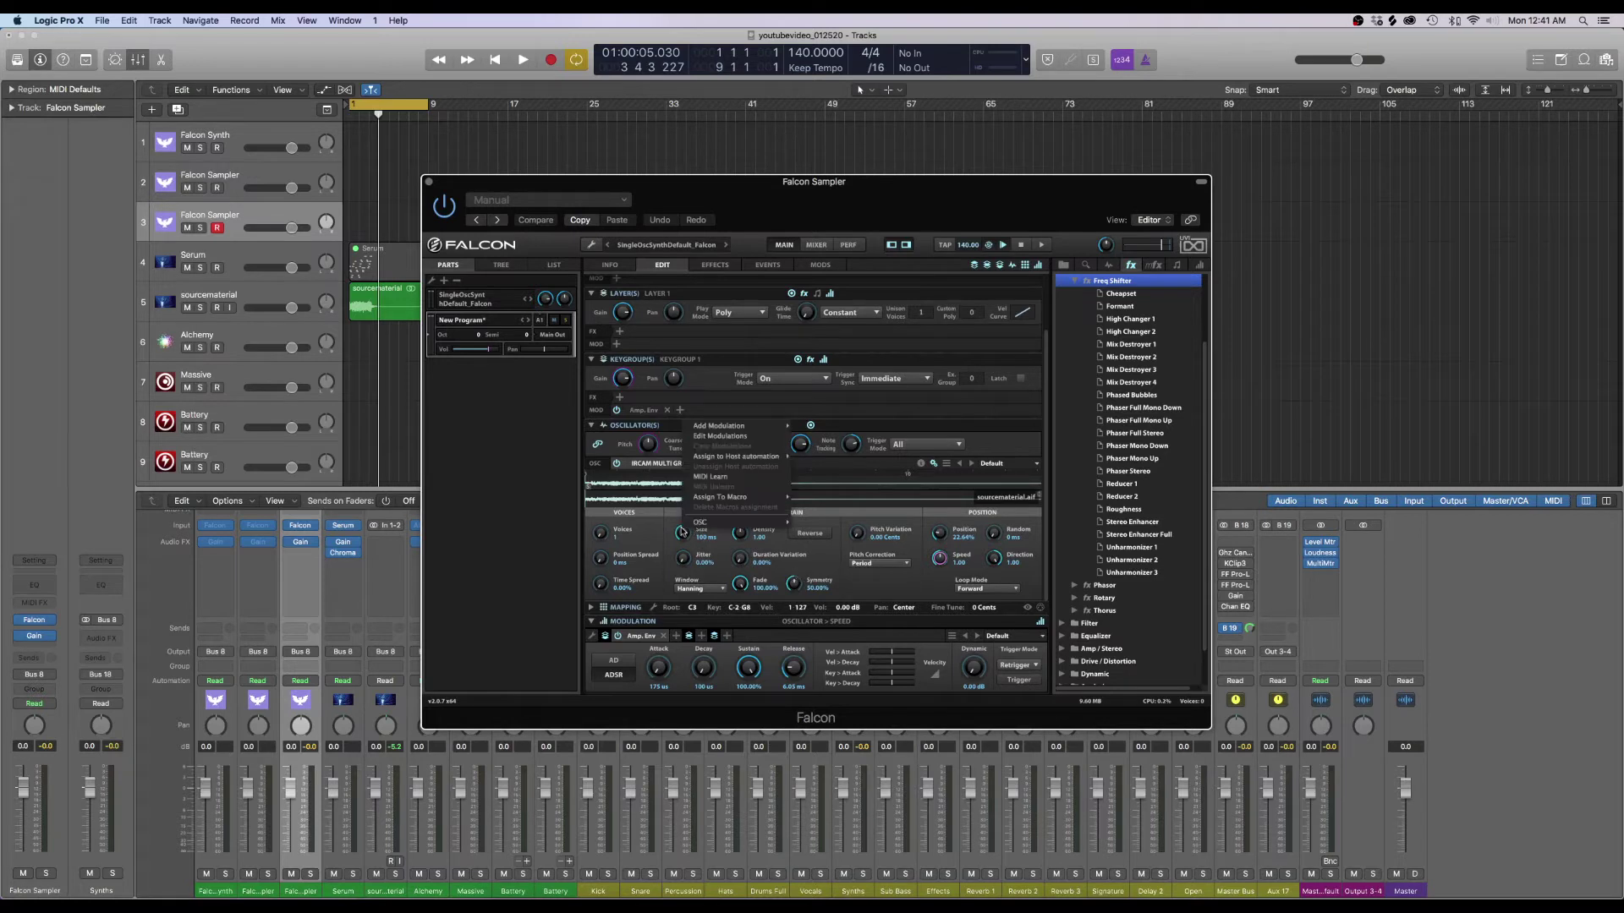
{"action": "mouse_move", "coordinate": [744, 496]}
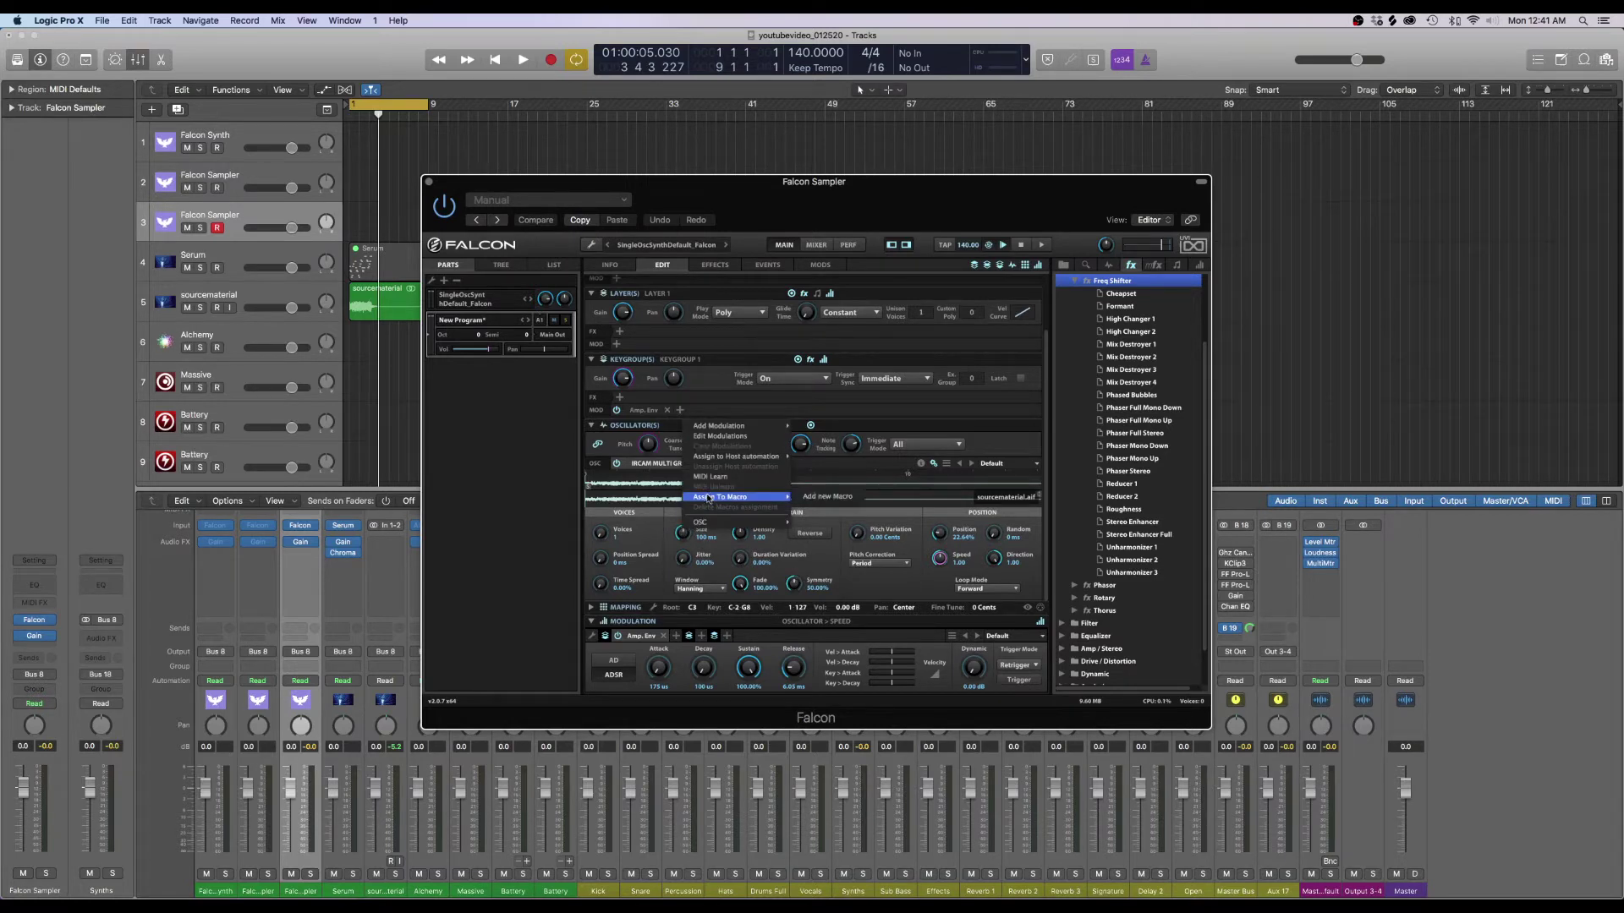
{"action": "left_click", "coordinate": [850, 497]}
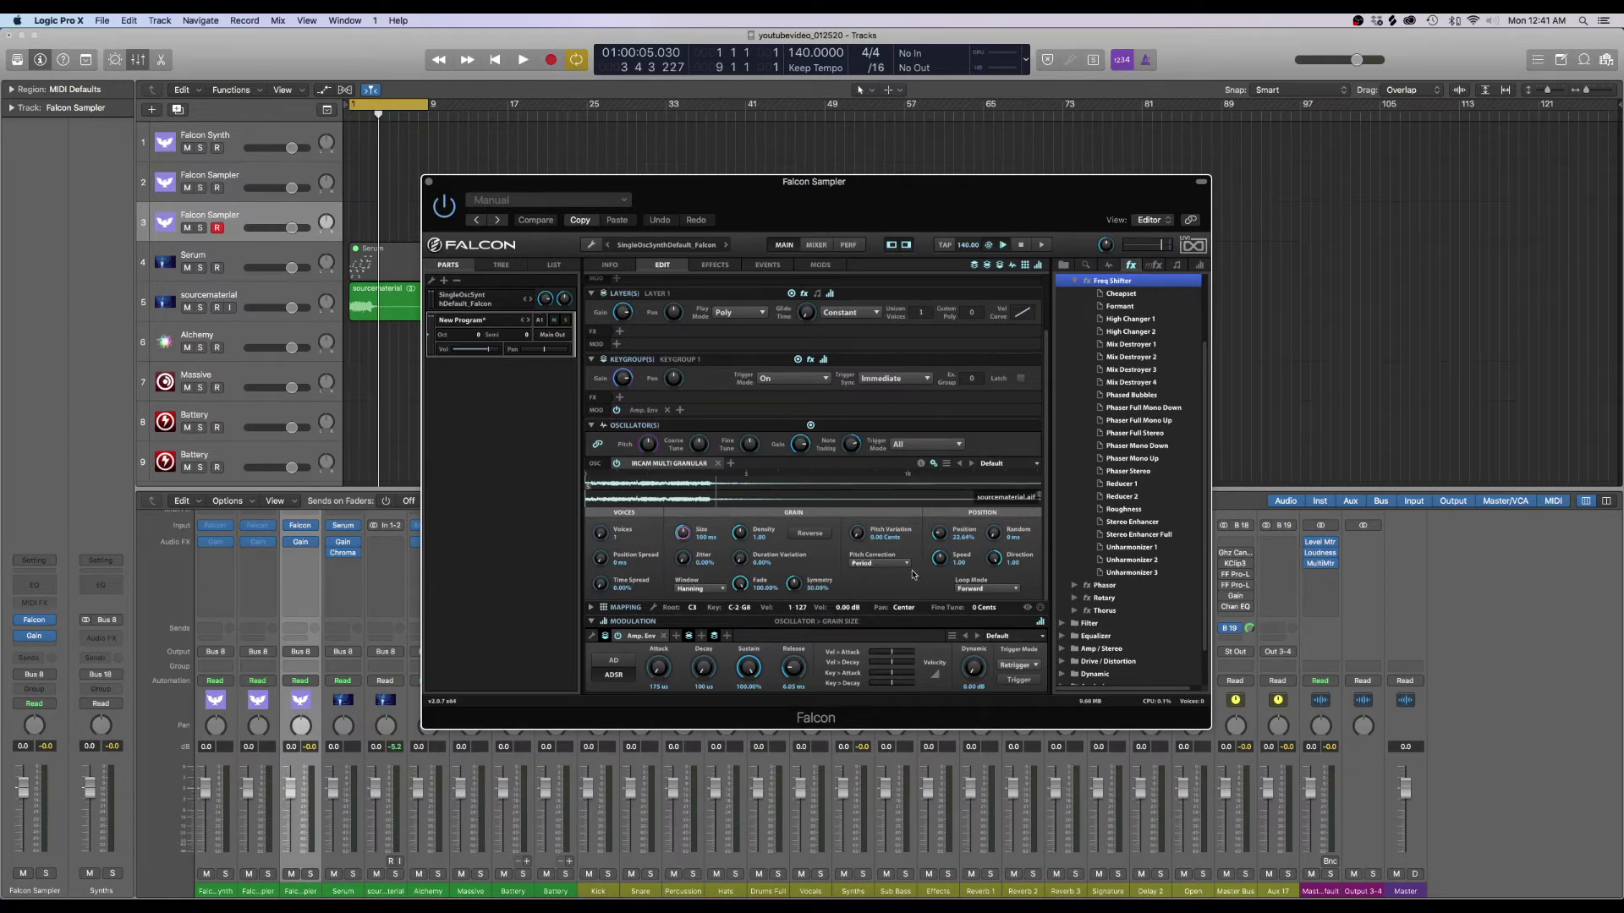
{"action": "right_click", "coordinate": [739, 532]}
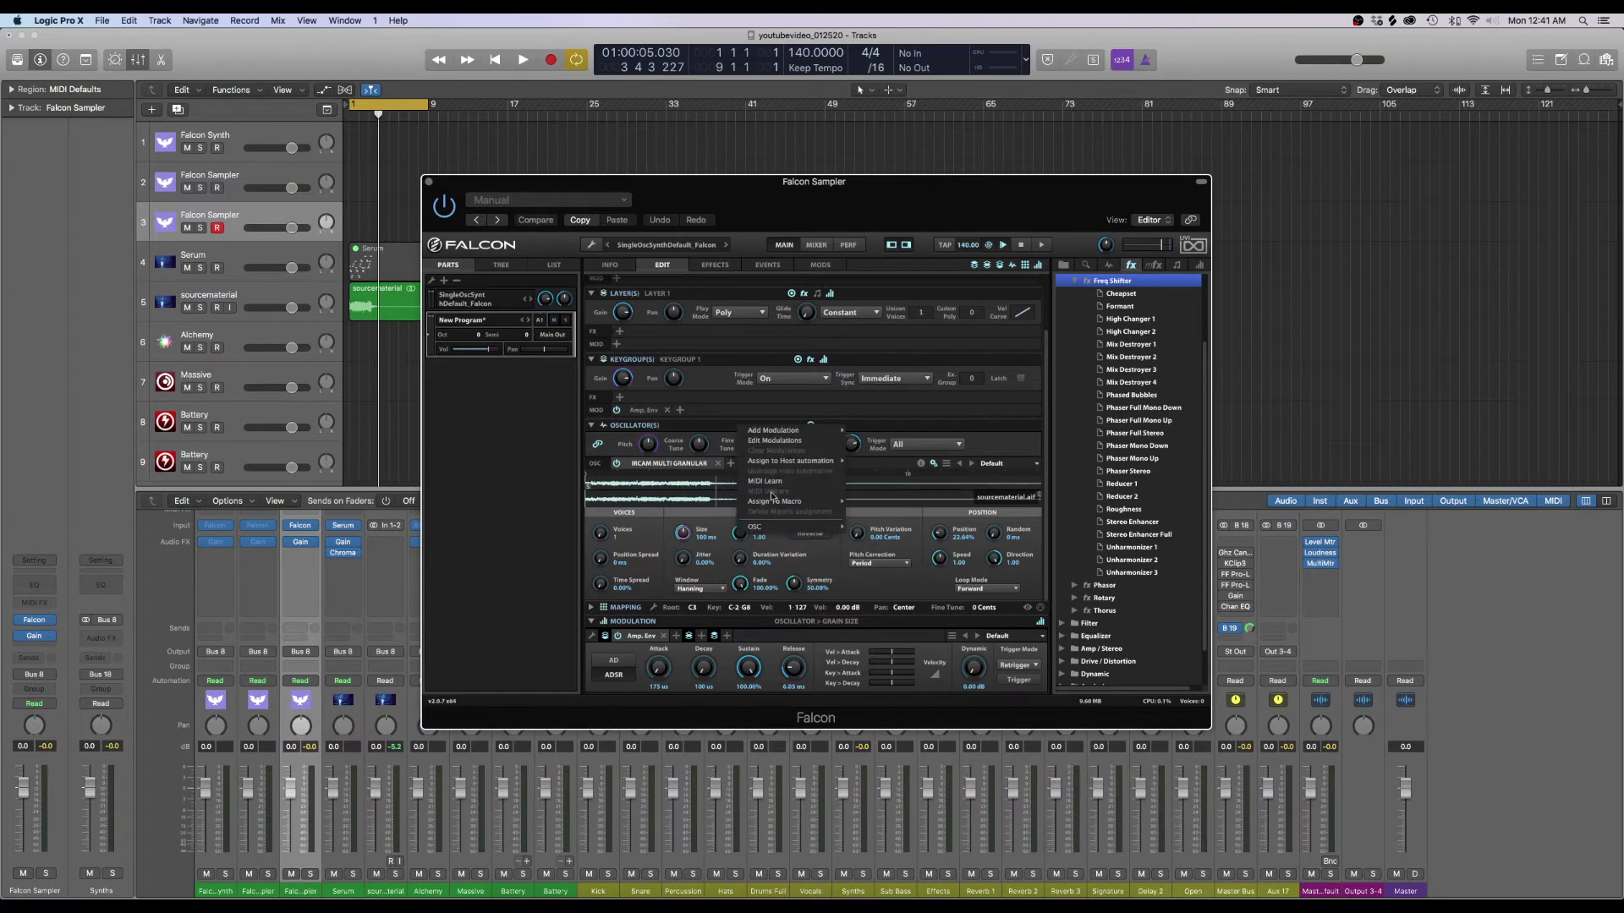
{"action": "mouse_move", "coordinate": [774, 502]}
{"action": "left_click", "coordinate": [854, 501]}
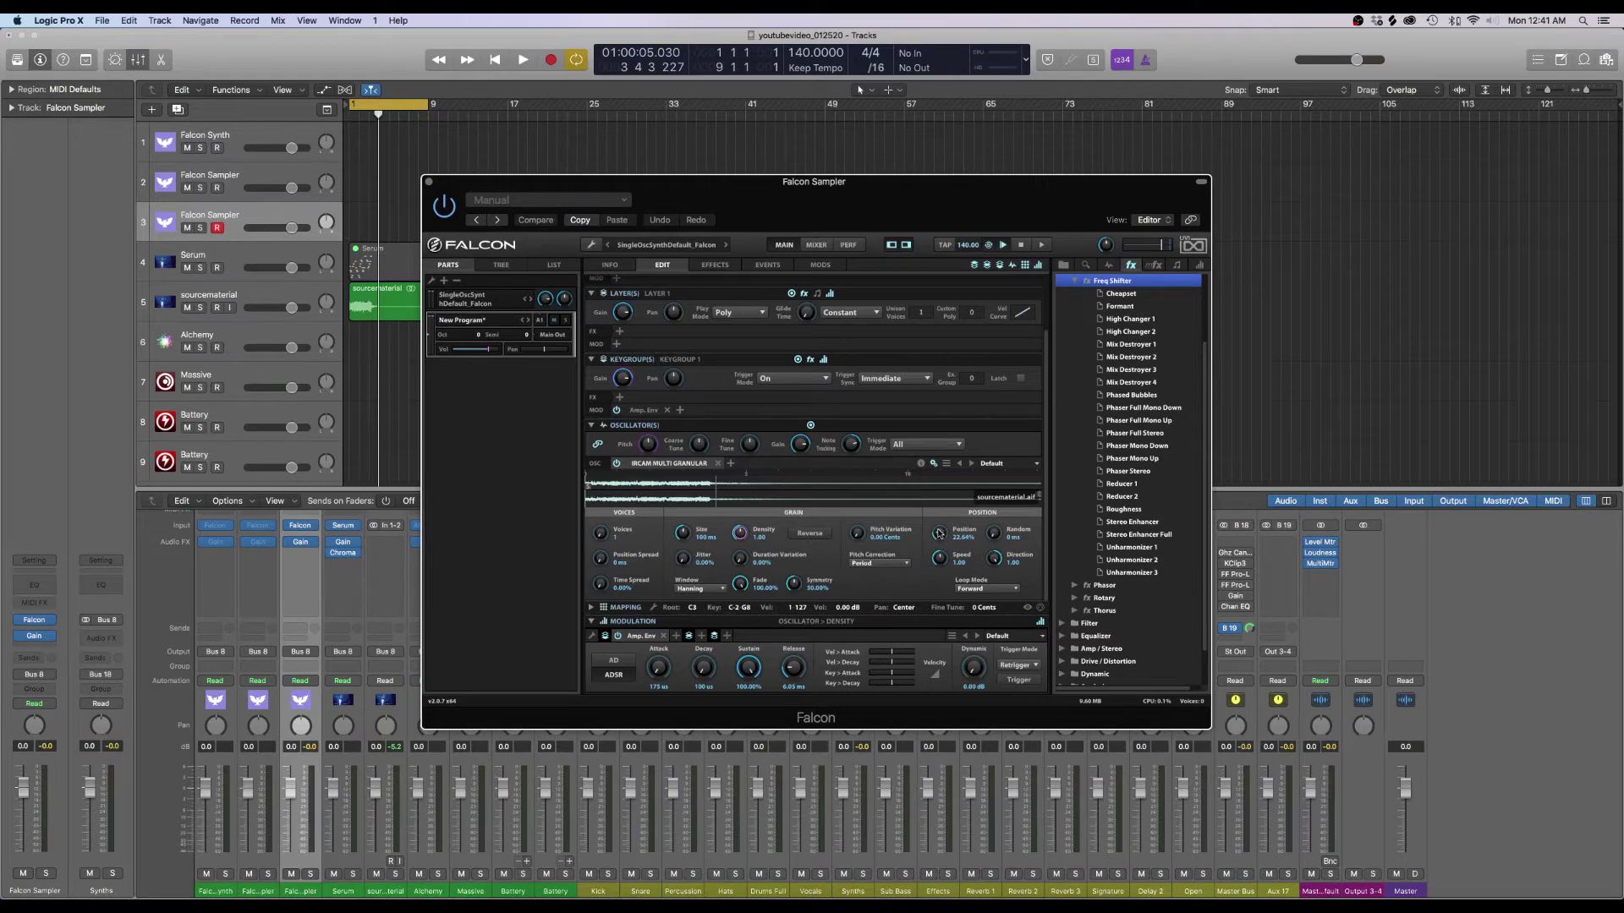
Mute the sourcematerial track and create an empty 8-bar MIDI region starting at bar 1 on the selected Falcon Sampler track
{"action": "left_click_drag", "start_coordinate": [710, 195], "coordinate": [920, 178]}
{"action": "left_click", "coordinate": [188, 308]}
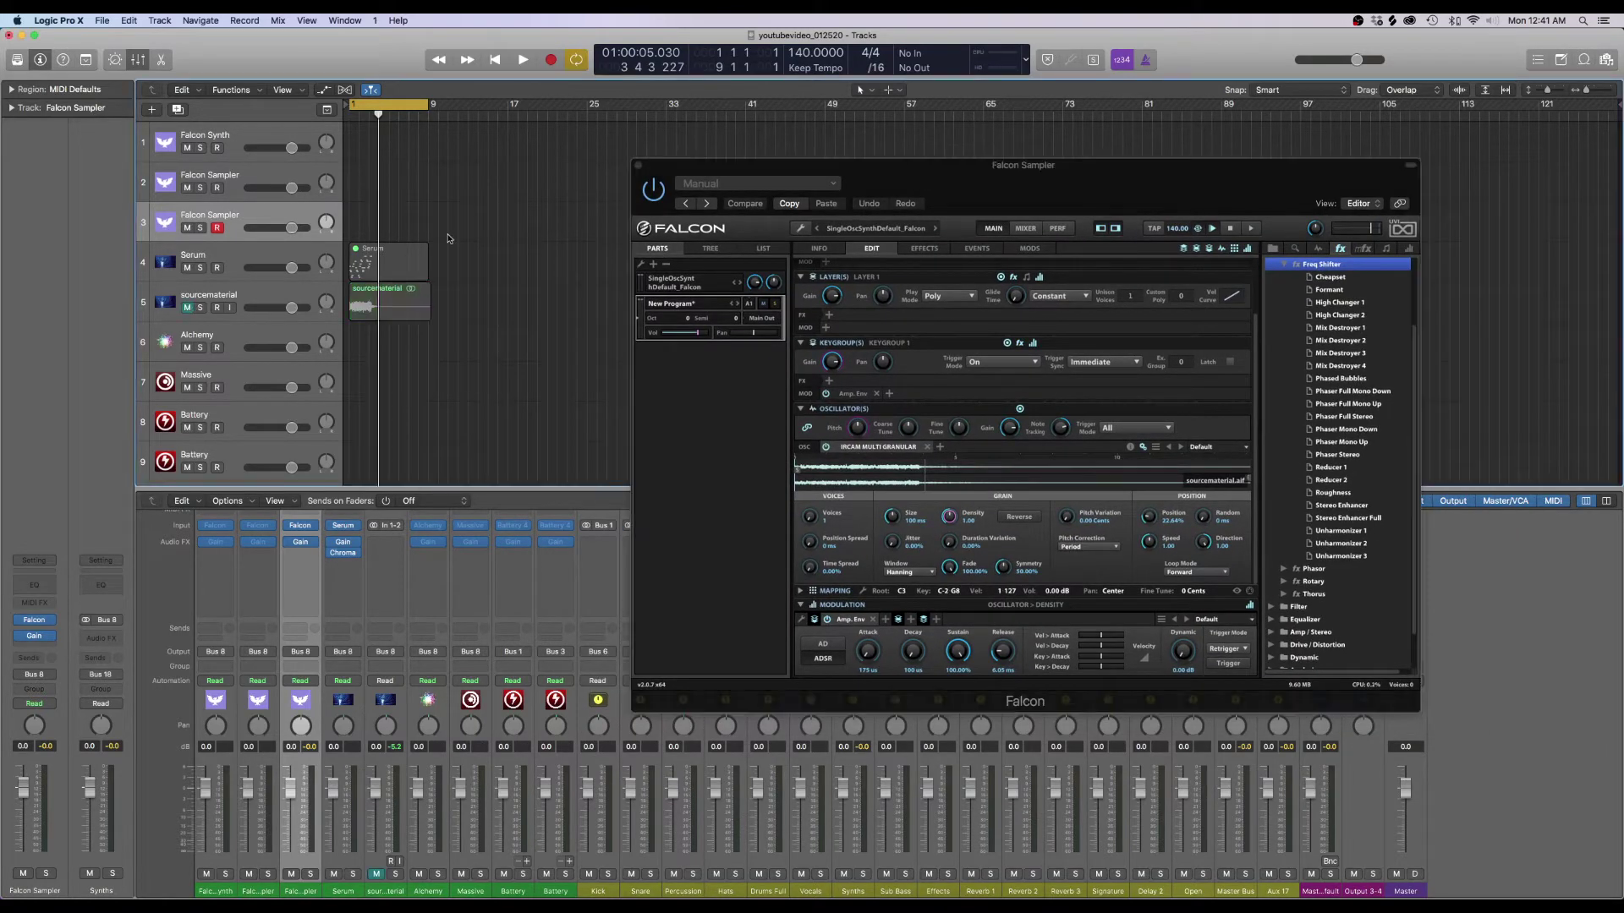
{"action": "key", "text": "super+Right"}
{"action": "key", "text": "super+Right"}
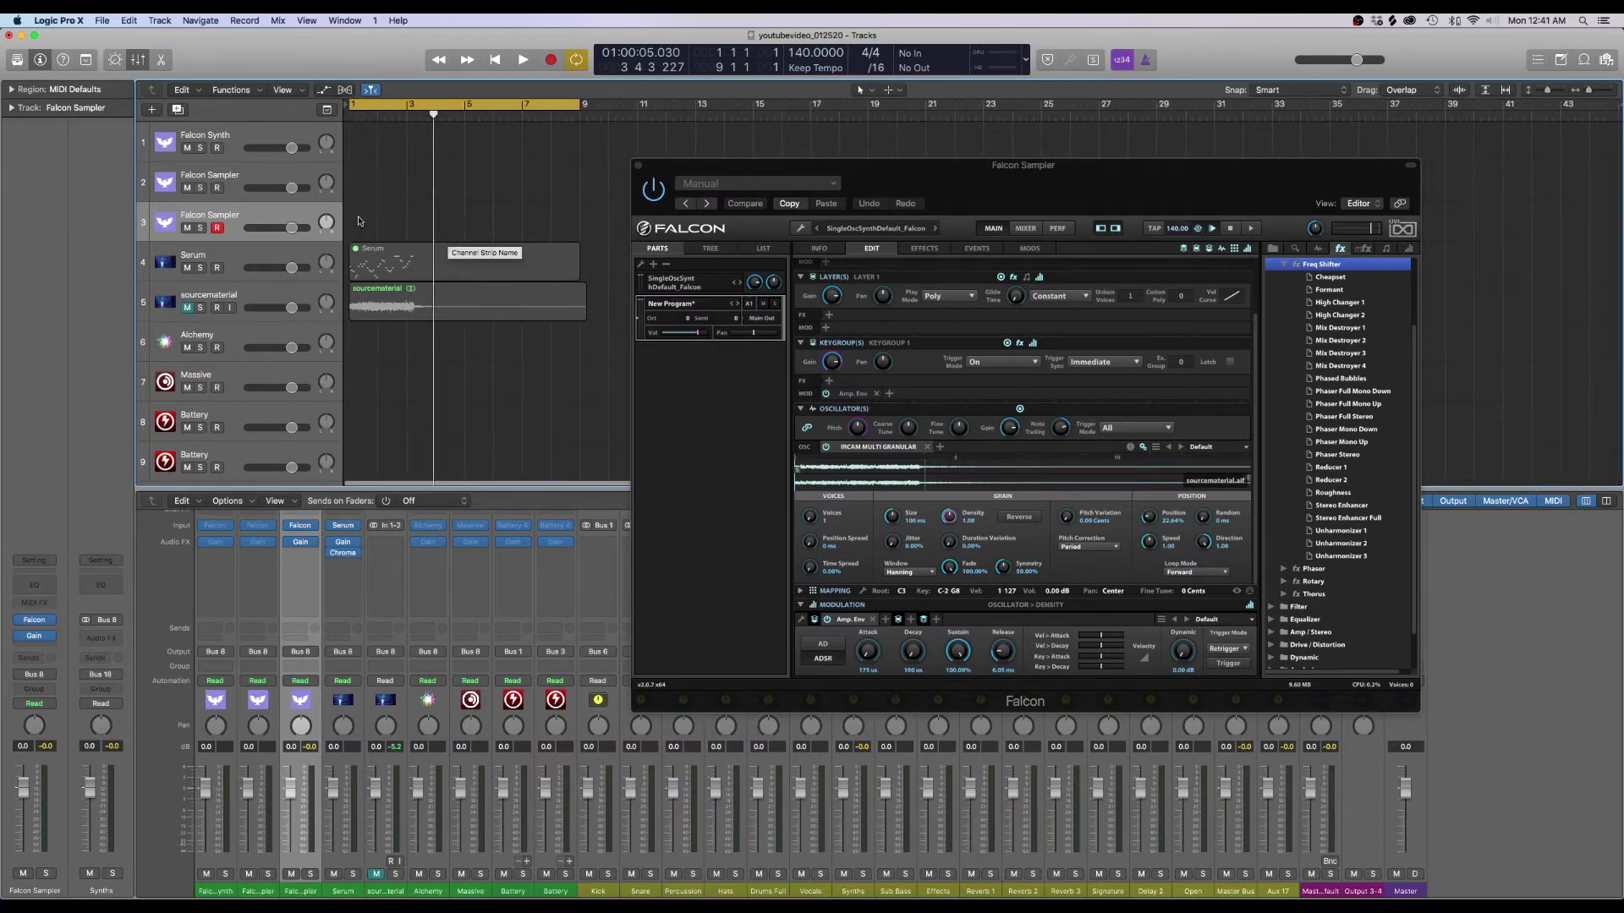
{"action": "right_click", "coordinate": [355, 213]}
{"action": "left_click", "coordinate": [377, 231]}
{"action": "left_click_drag", "start_coordinate": [376, 230], "coordinate": [579, 236]}
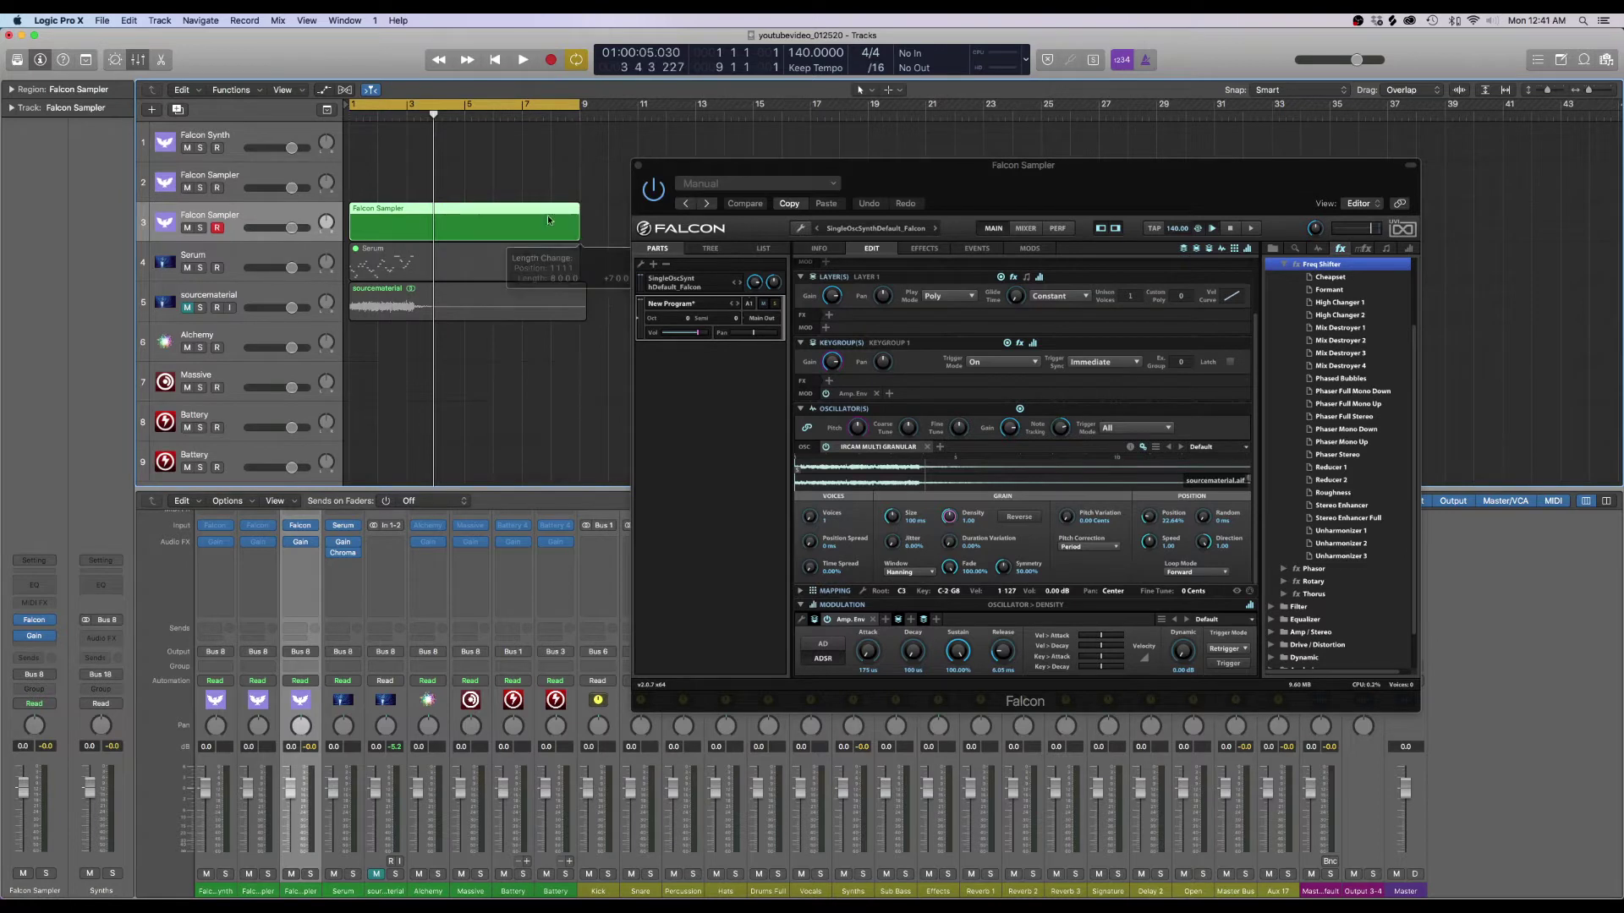
{"action": "scroll", "coordinate": [504, 197], "scroll_direction": "up", "scroll_amount": 3}
{"action": "scroll", "coordinate": [504, 197], "scroll_direction": "up", "scroll_amount": 2}
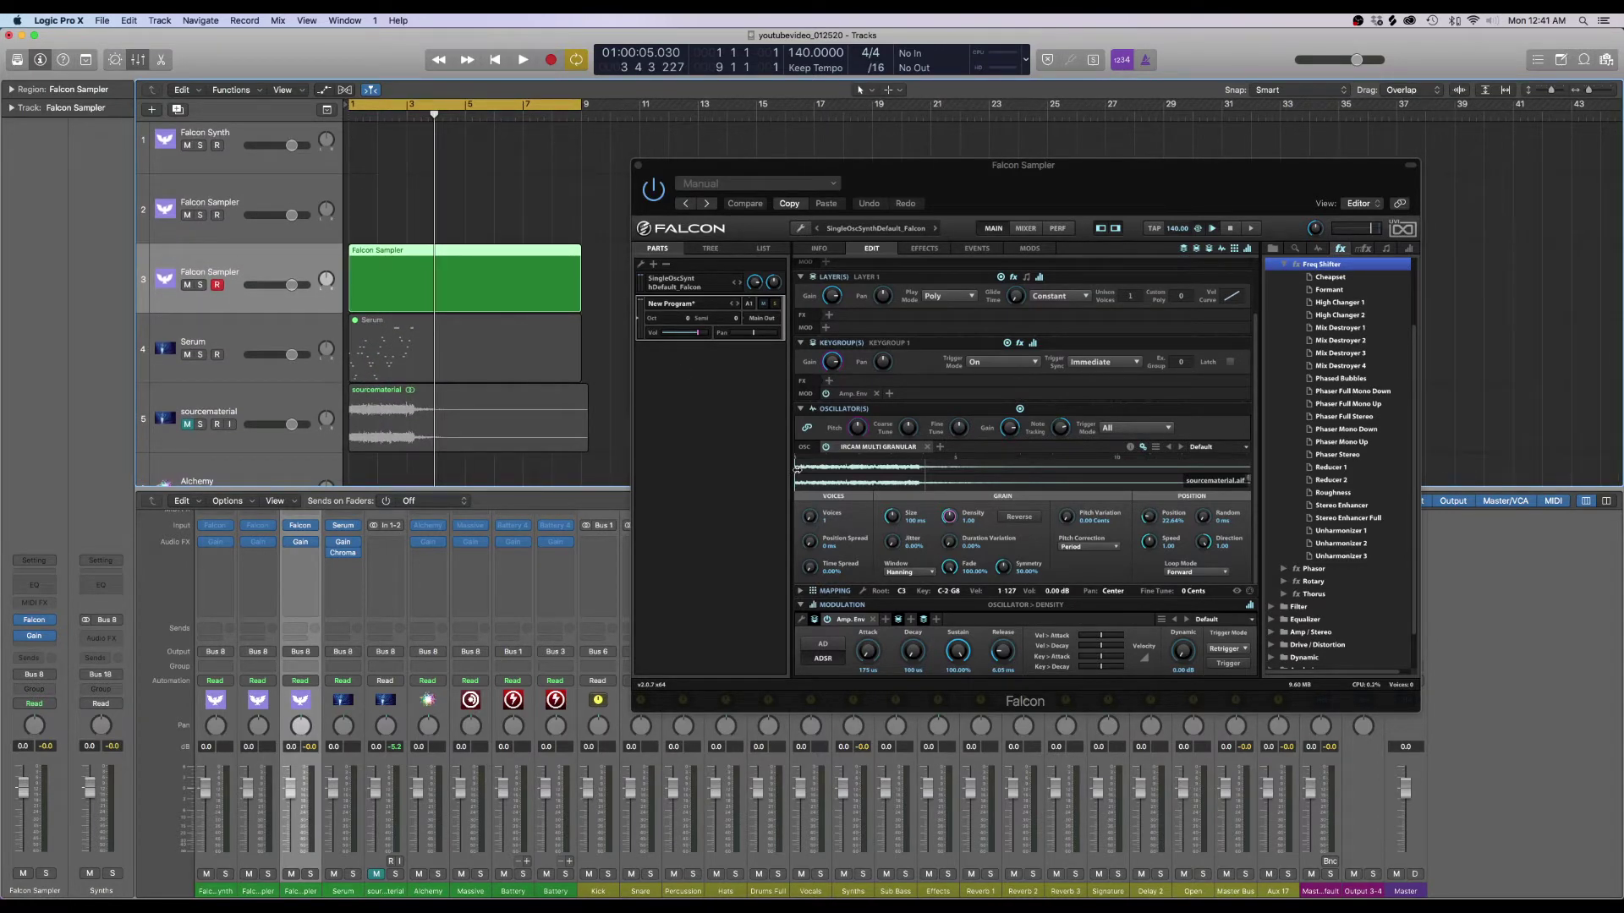
Move the sample start to where the quiet reverb tail begins, with Position at 0% and Speed lowered to about 0.2
{"action": "left_click_drag", "start_coordinate": [797, 467], "coordinate": [924, 472]}
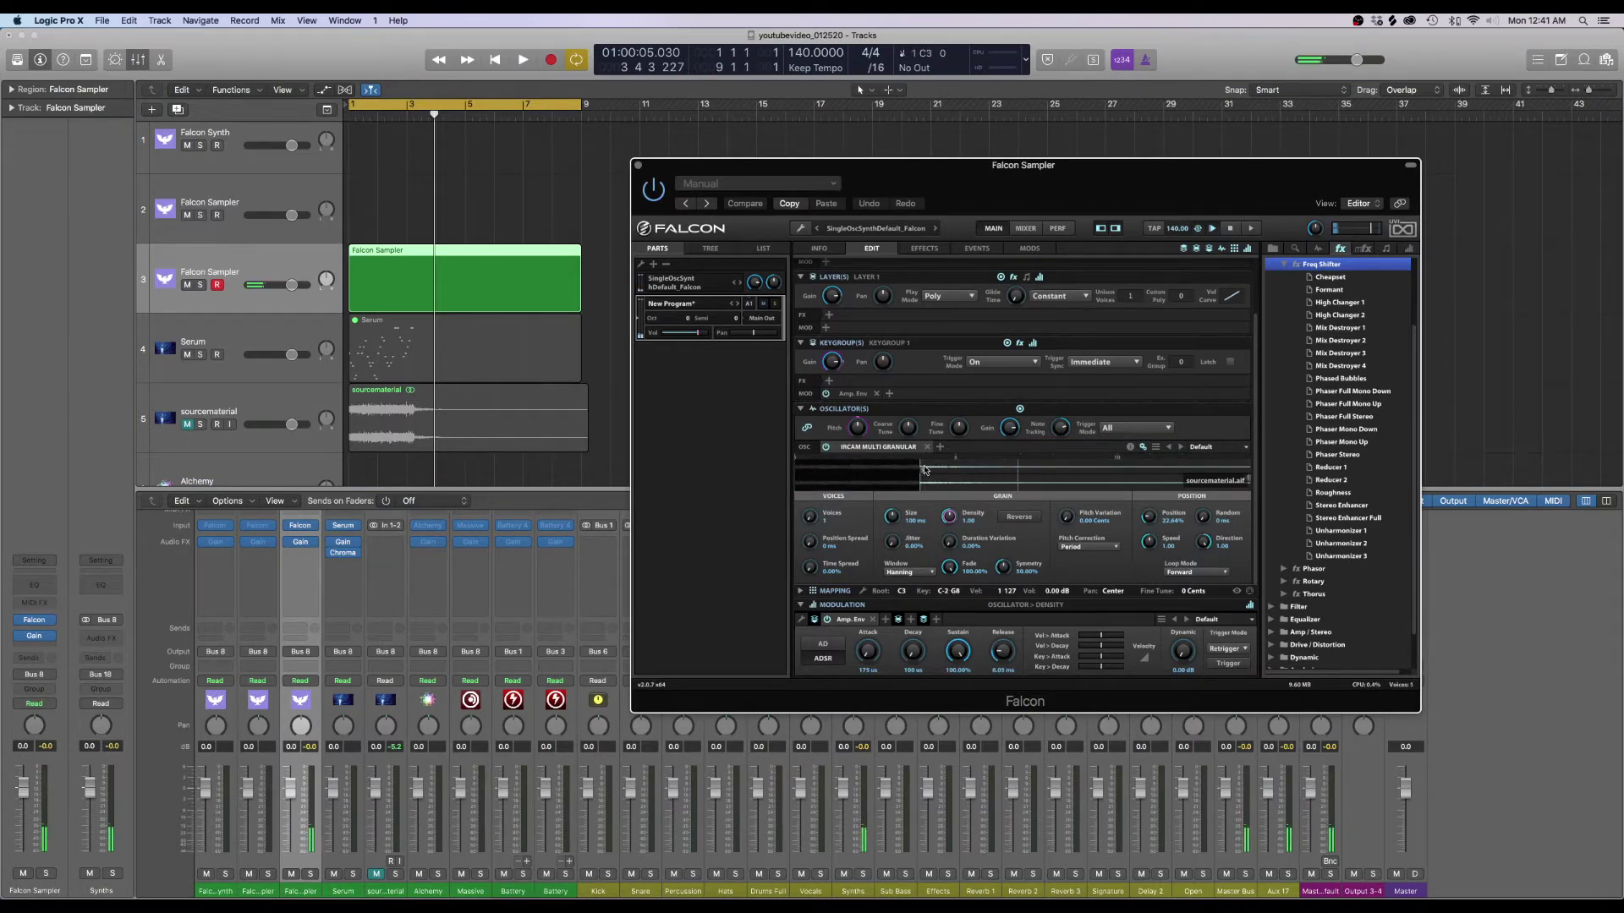
{"action": "double_click", "coordinate": [1149, 517]}
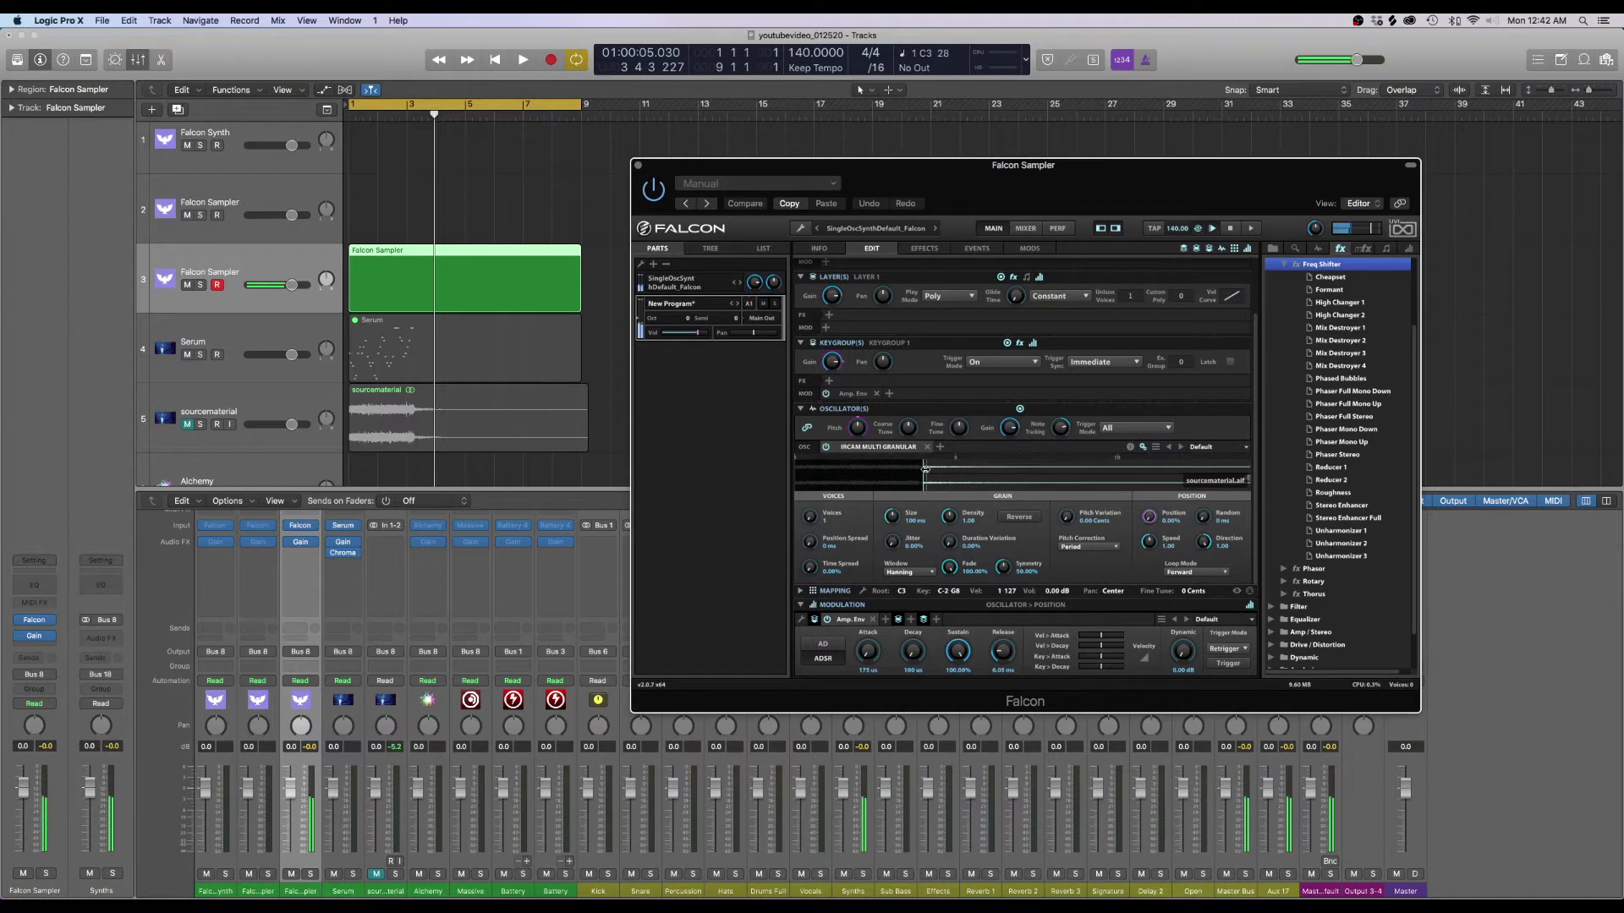
{"action": "mouse_move", "coordinate": [924, 468]}
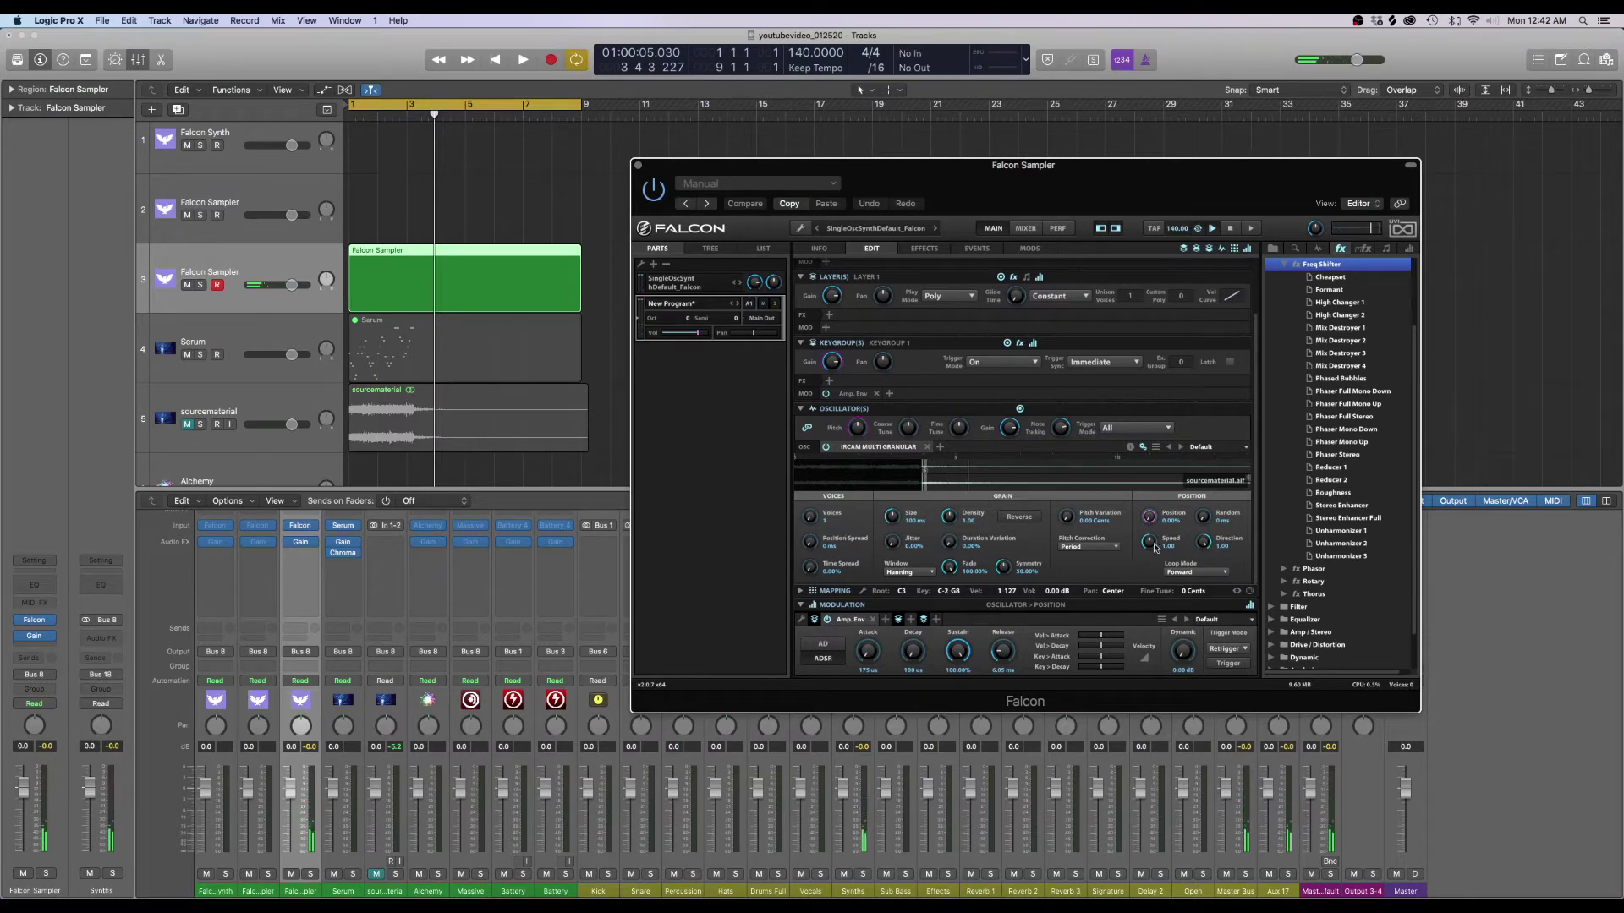
{"action": "left_click_drag", "start_coordinate": [1148, 542], "coordinate": [1146, 572]}
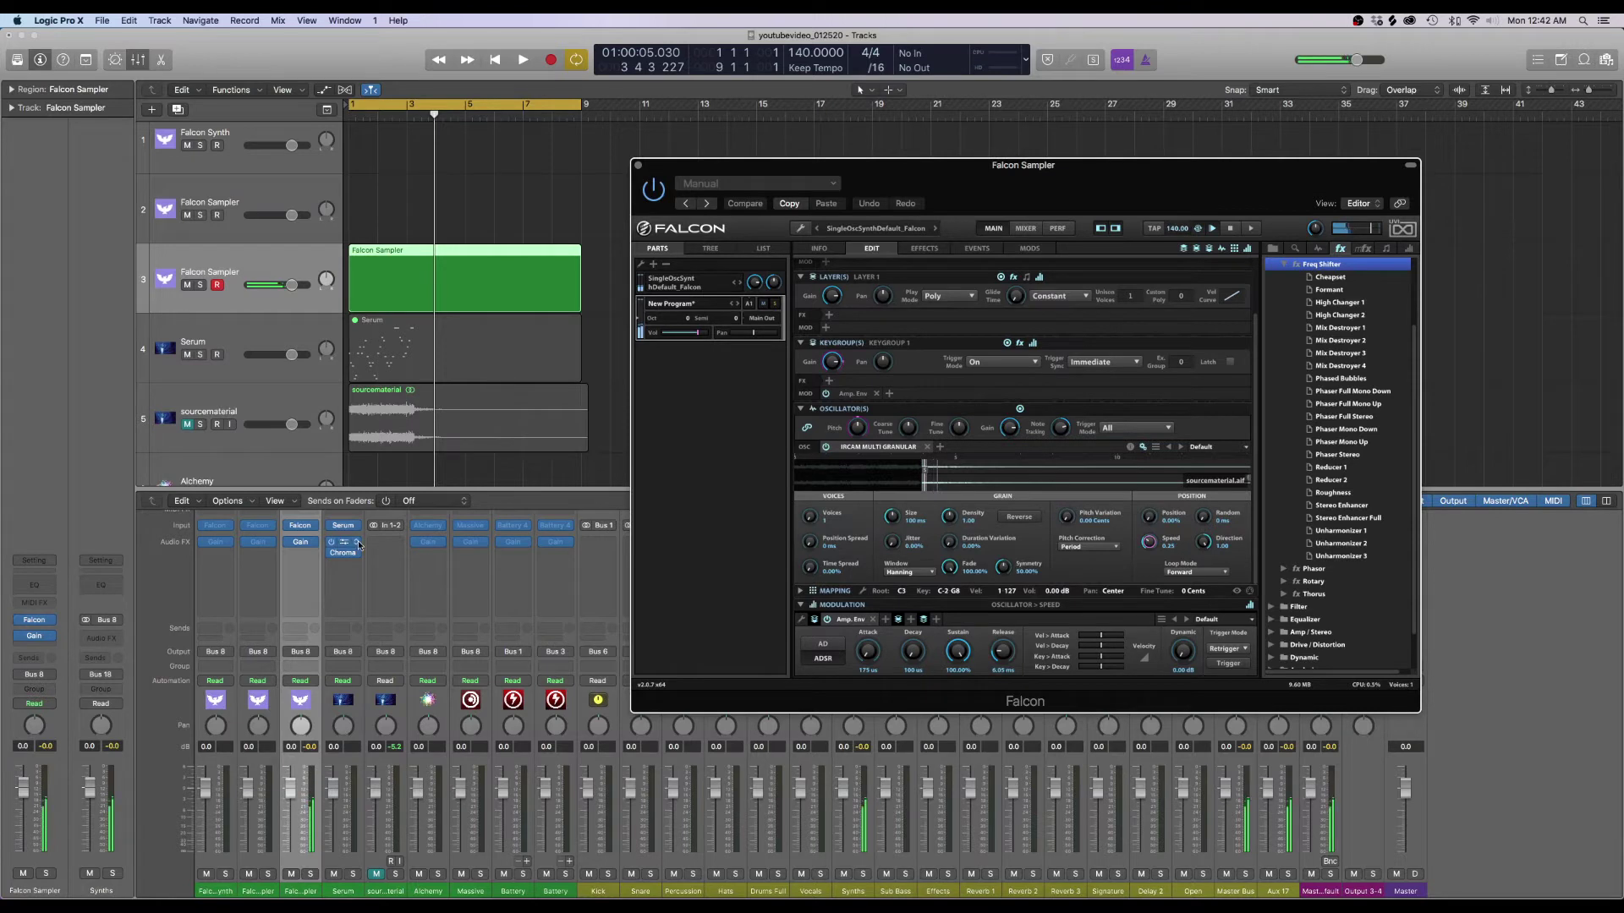
Raise the Gain plug-in on the Falcon Sampler channel to about +11.8 dB
{"action": "left_click", "coordinate": [304, 544]}
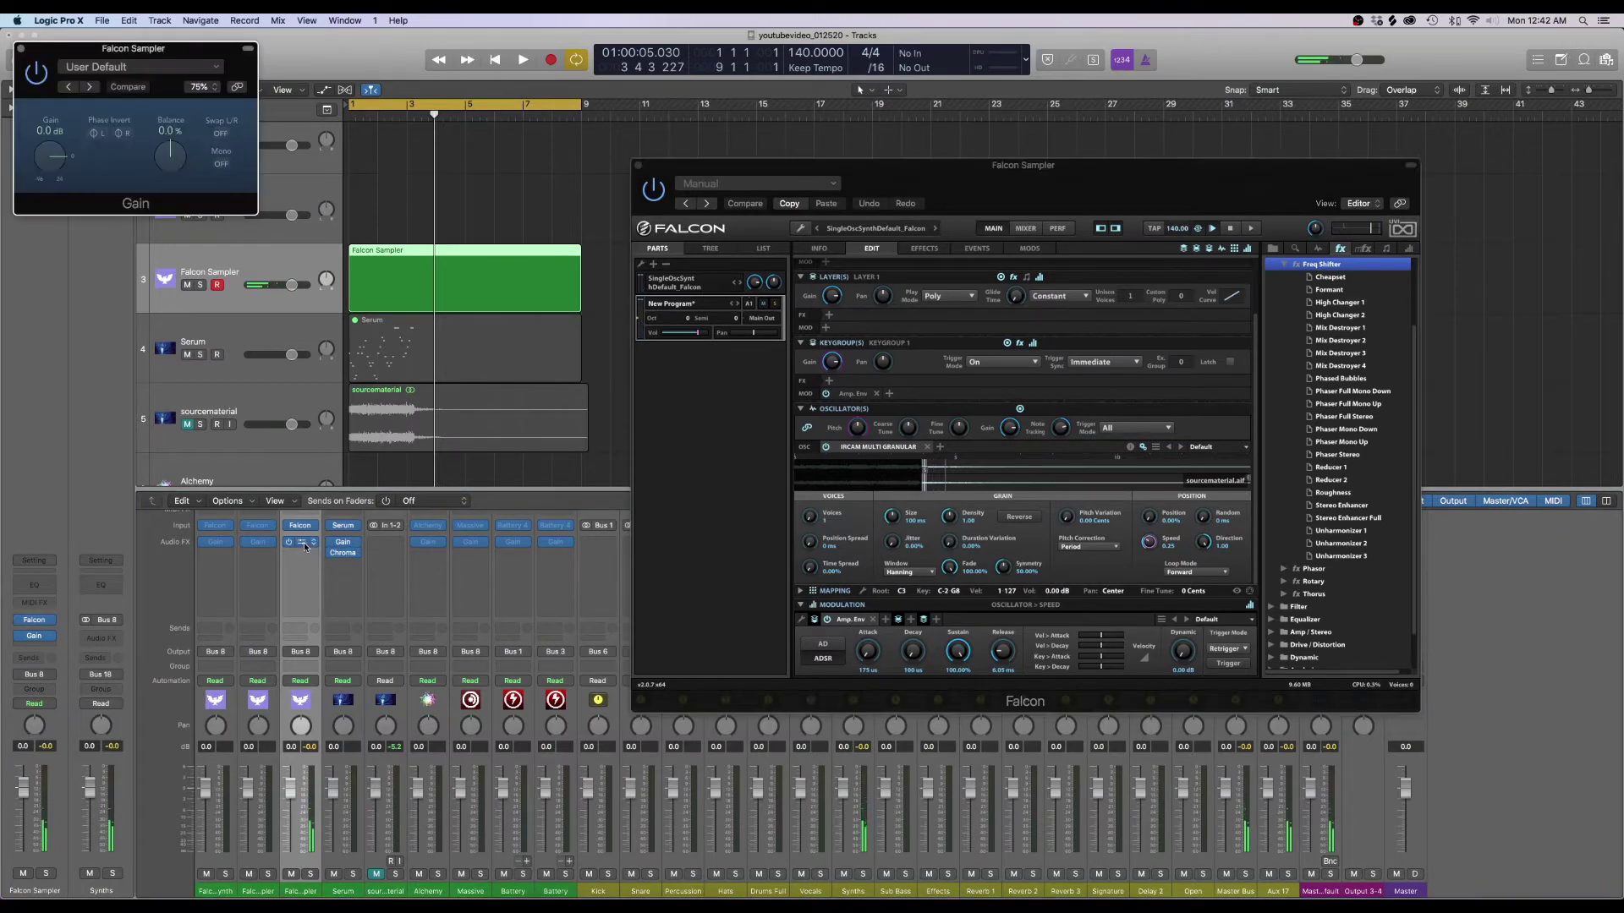
{"action": "left_click_drag", "start_coordinate": [59, 167], "coordinate": [76, 149]}
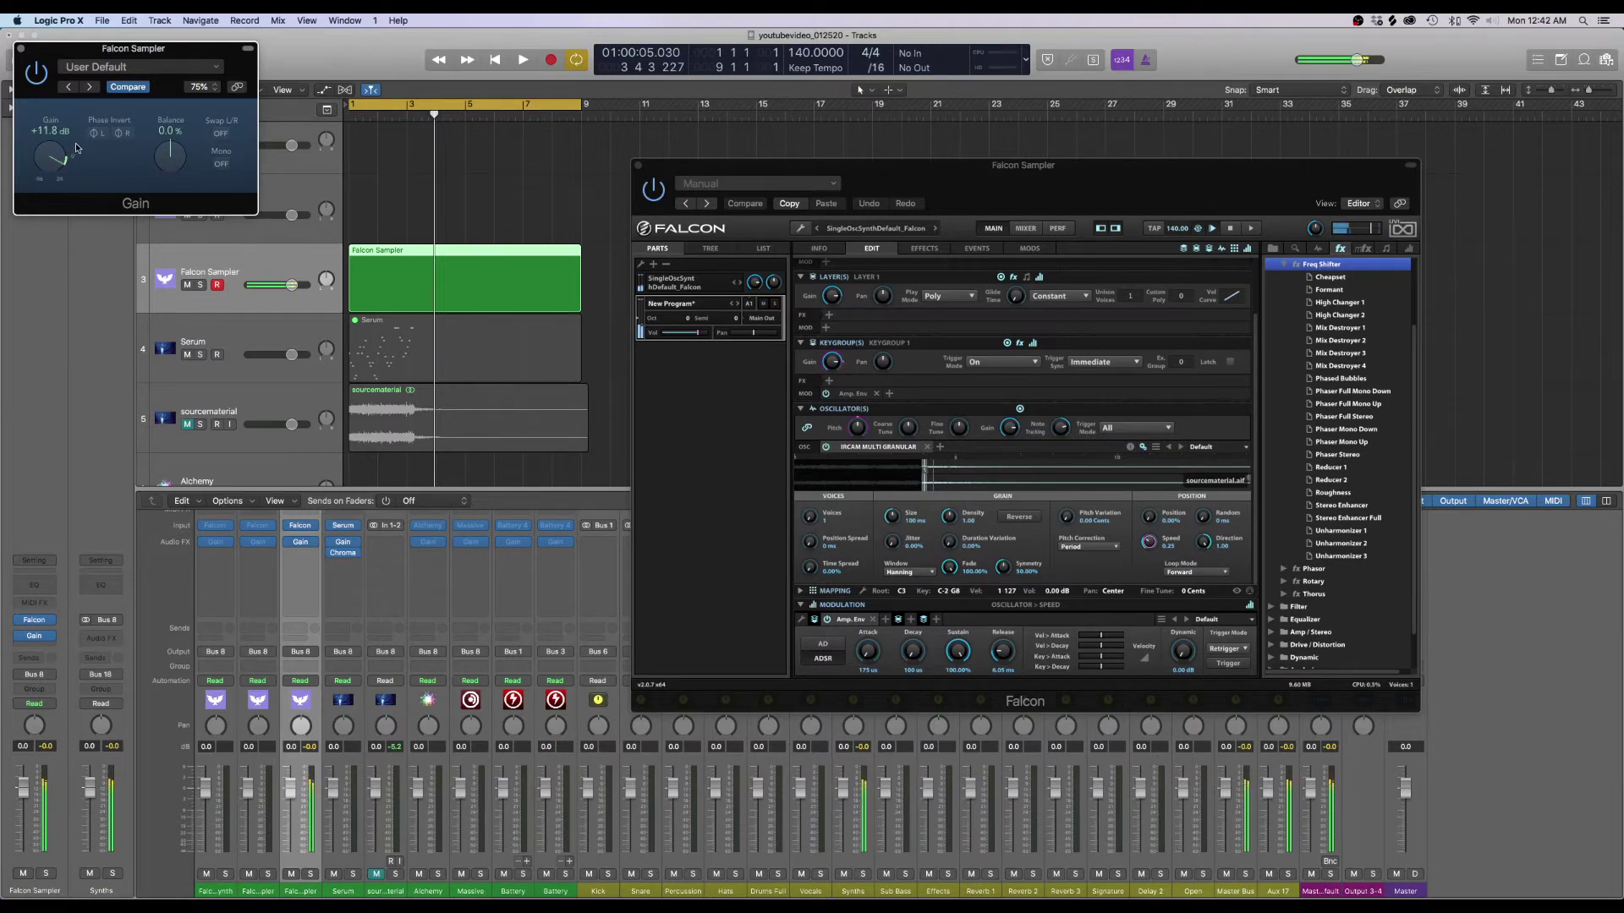
{"action": "left_click", "coordinate": [22, 49]}
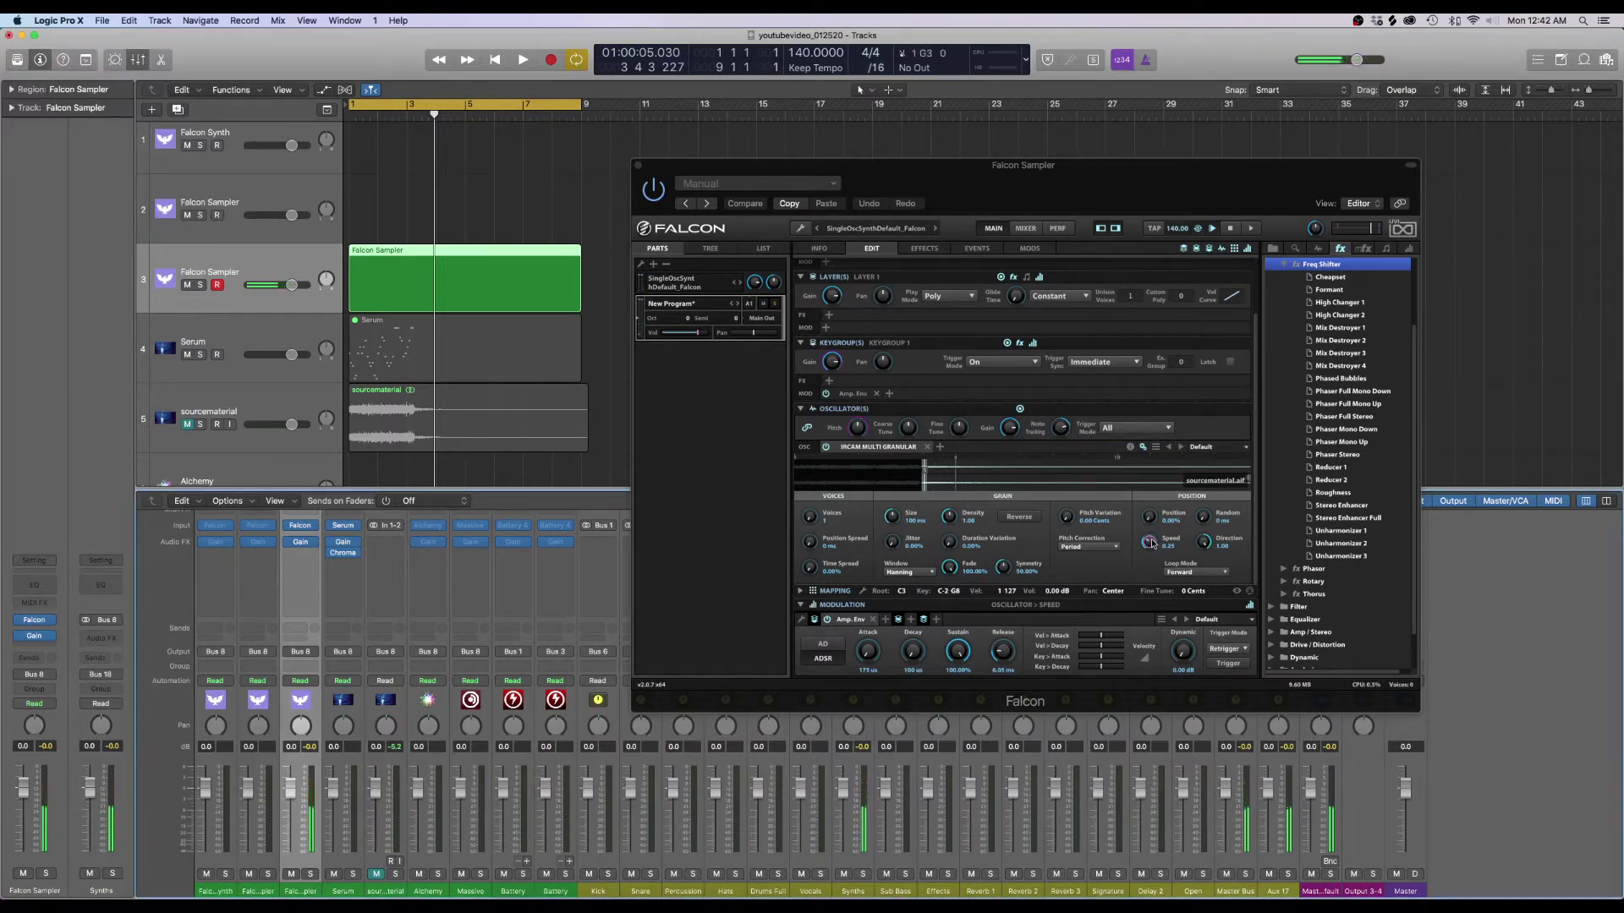
Try the oscillator's Speed at about 2.1 and reset it to 1
{"action": "left_click_drag", "start_coordinate": [1151, 542], "coordinate": [1164, 515]}
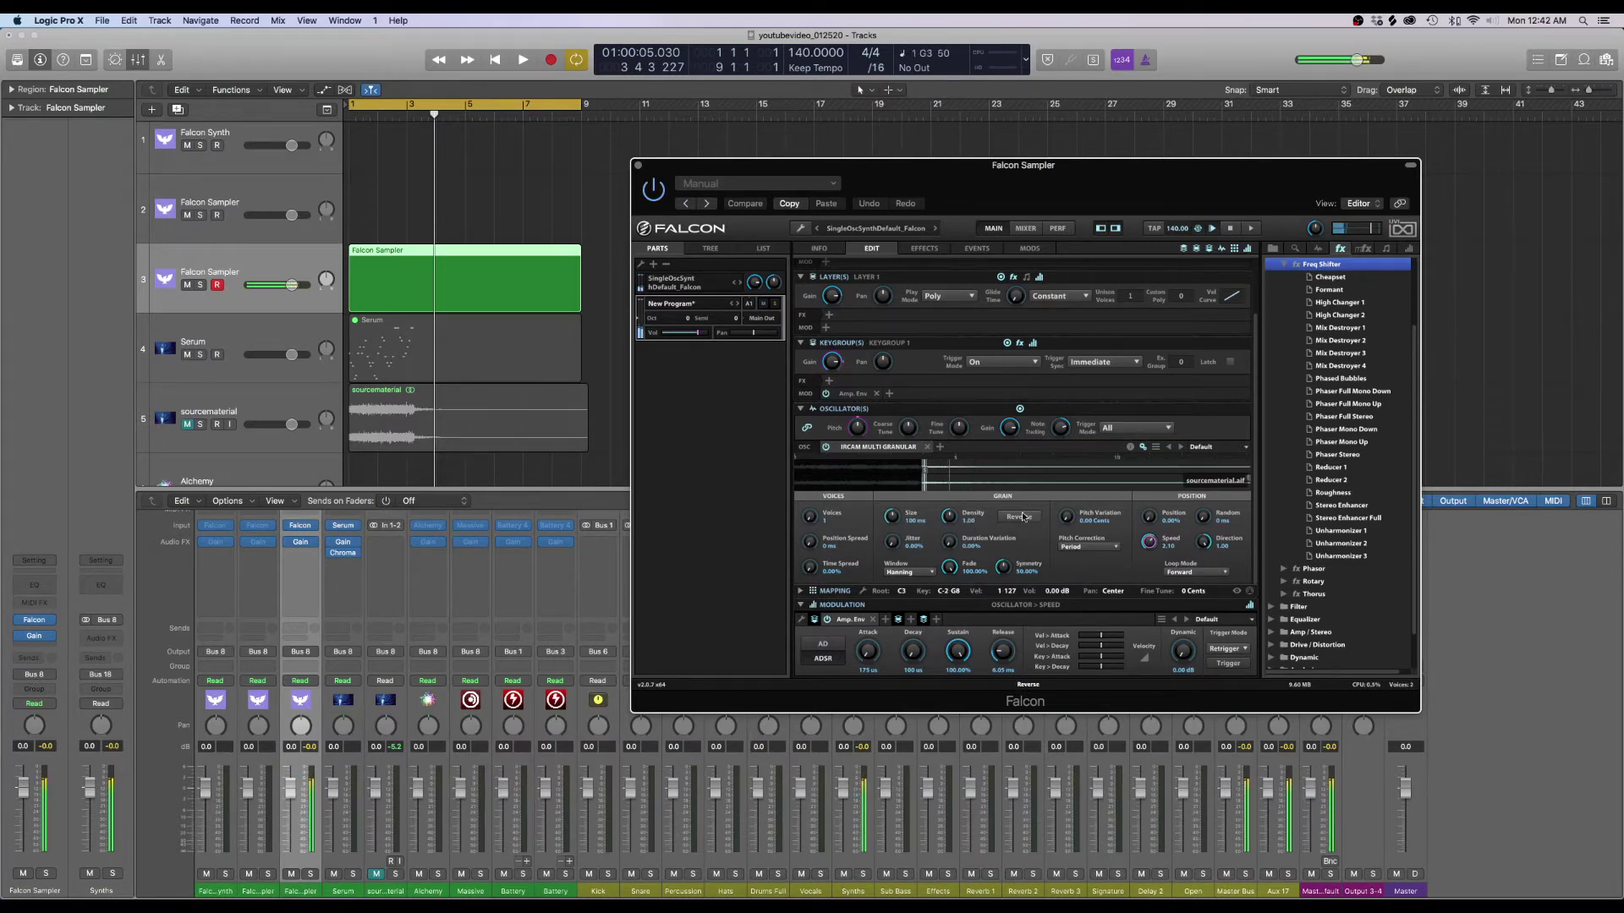
{"action": "double_click", "coordinate": [1148, 541]}
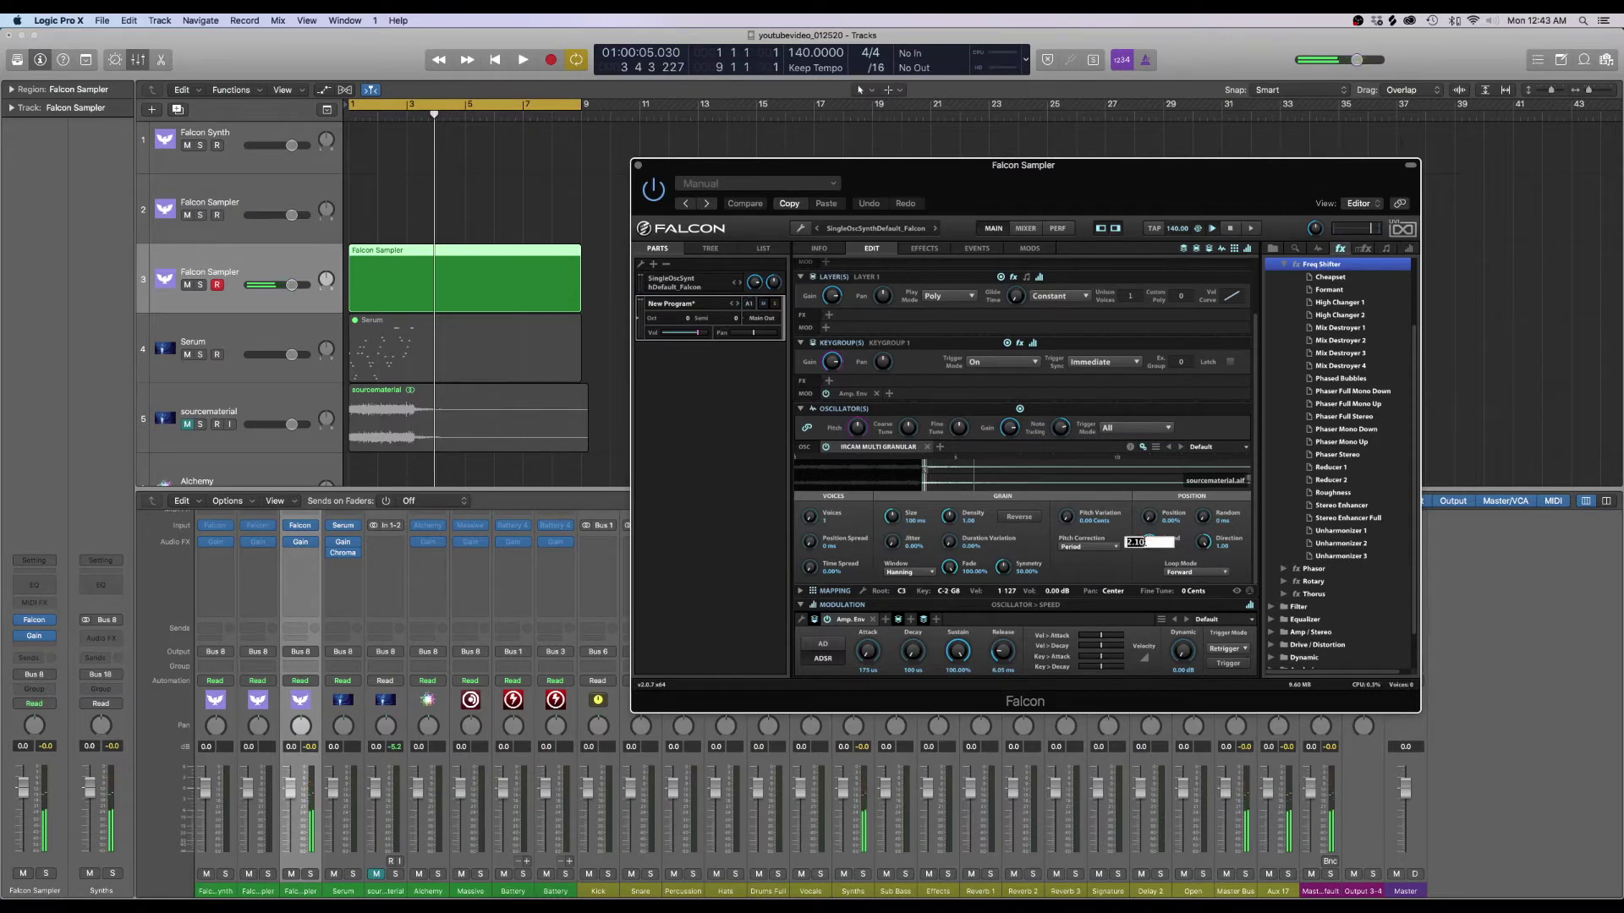
{"action": "key", "text": "Return"}
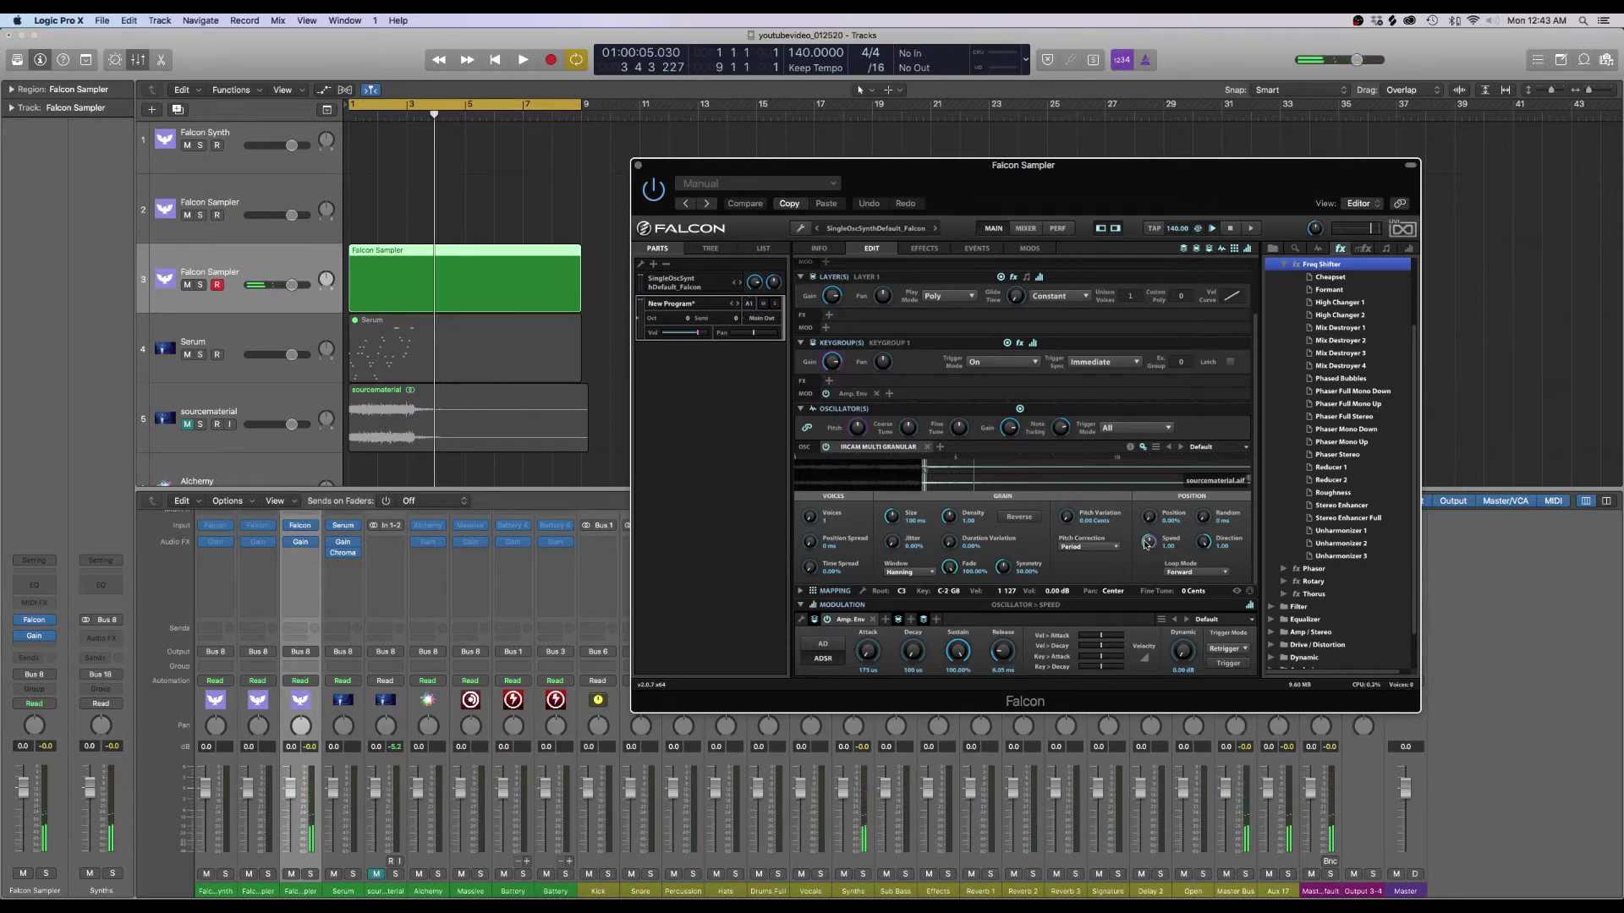
Assign the grain Size to a new macro, placed near the program page's upper-left corner and named Big Macro
{"action": "right_click", "coordinate": [891, 518]}
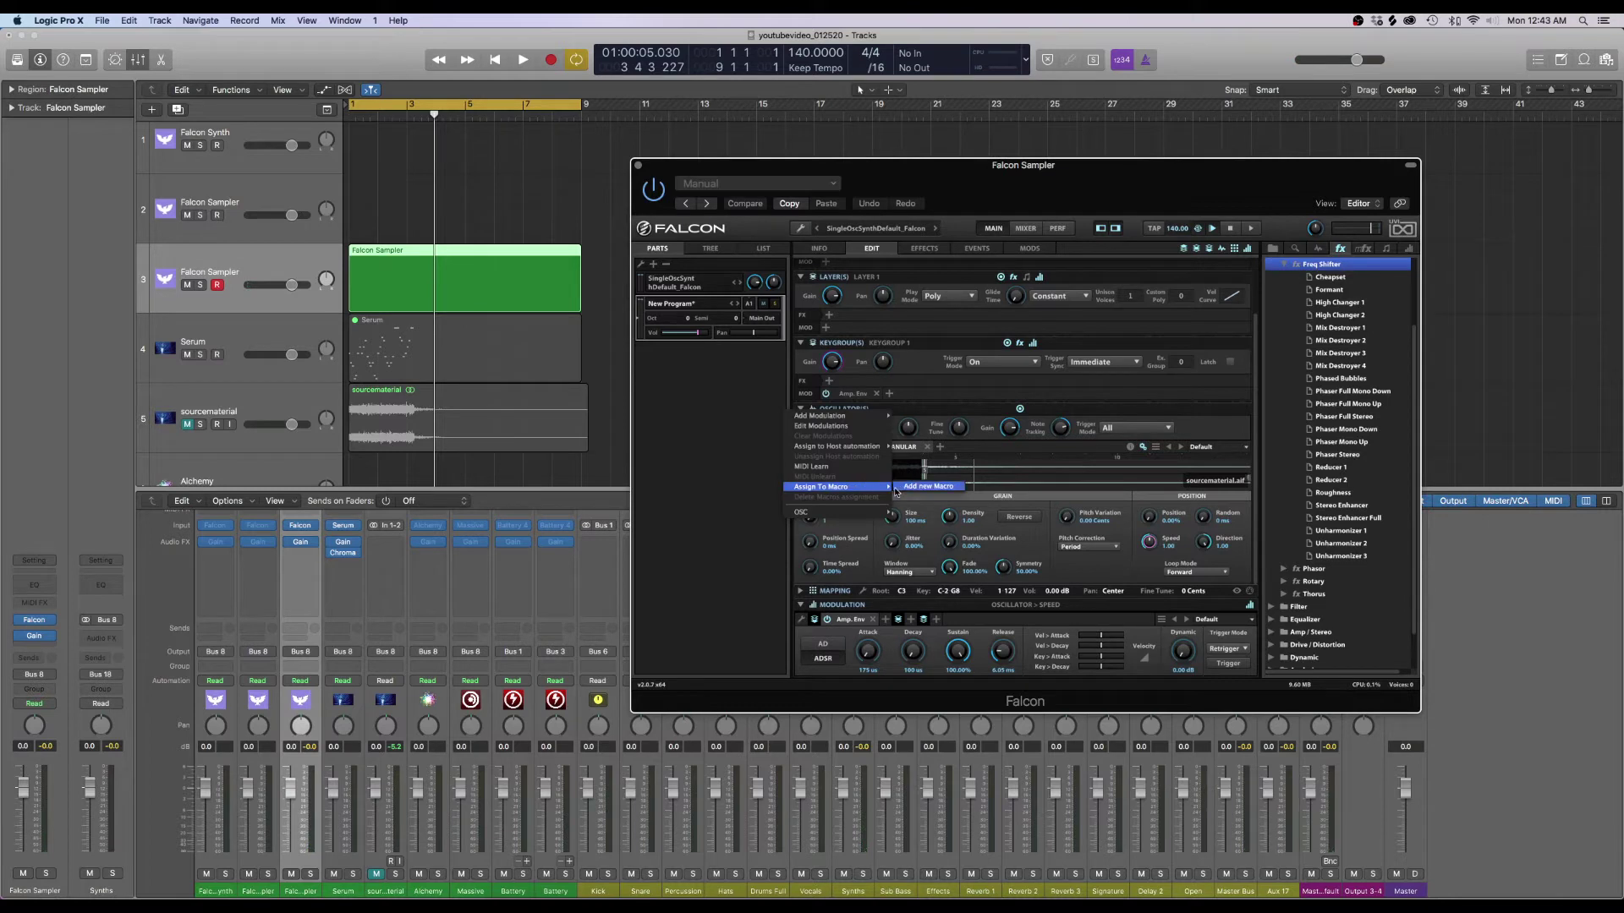
{"action": "left_click", "coordinate": [899, 487]}
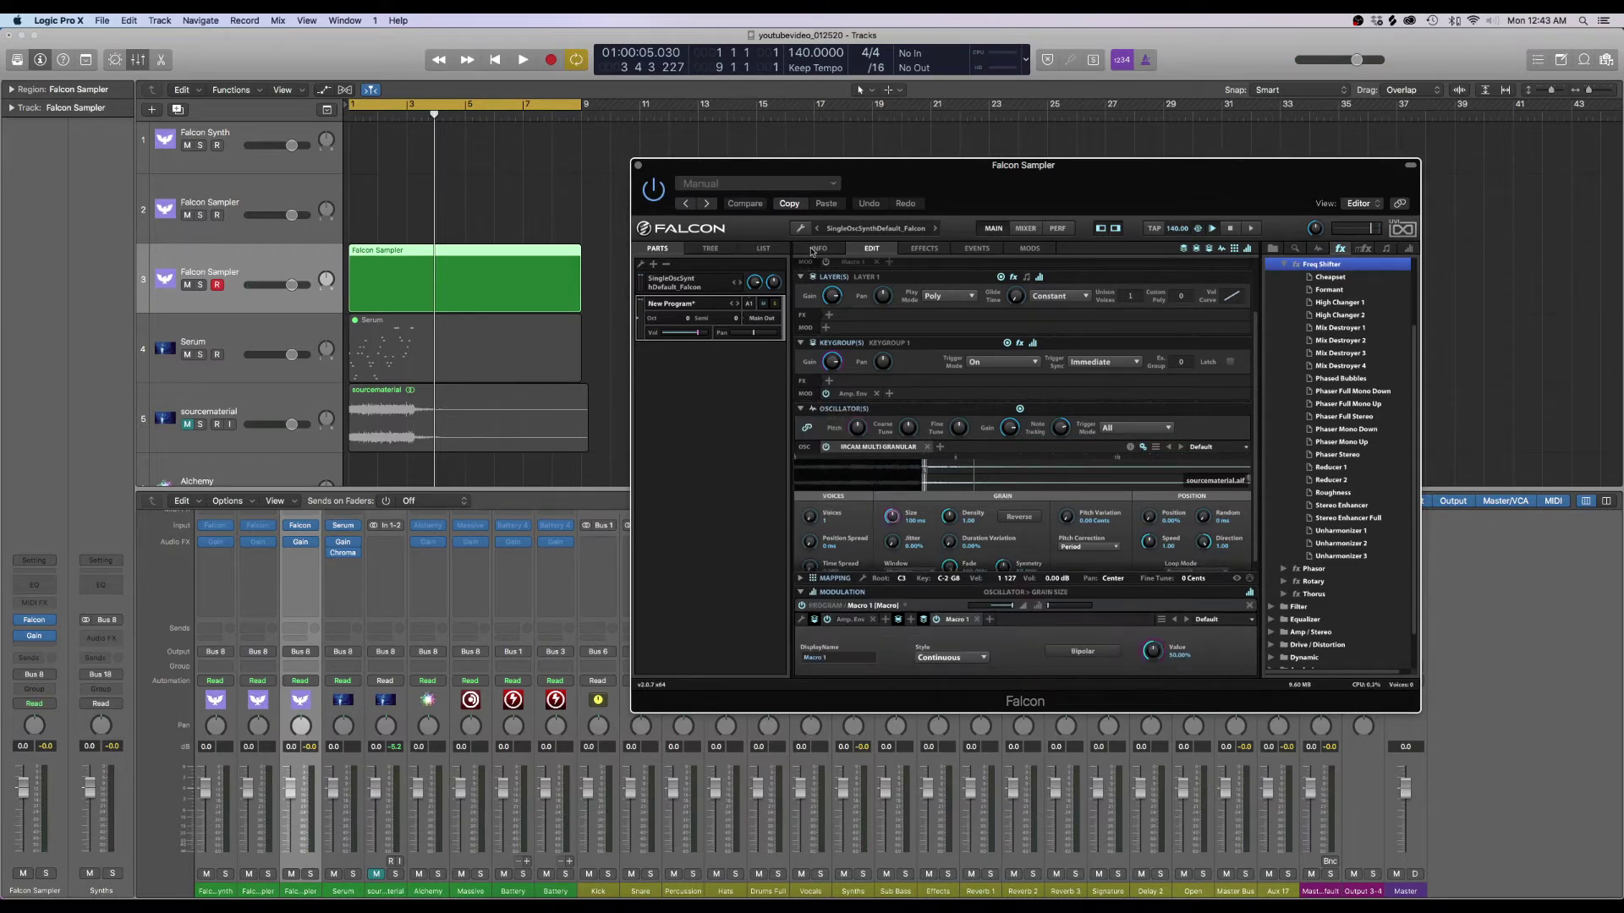
{"action": "left_click", "coordinate": [817, 250]}
{"action": "left_click", "coordinate": [820, 302]}
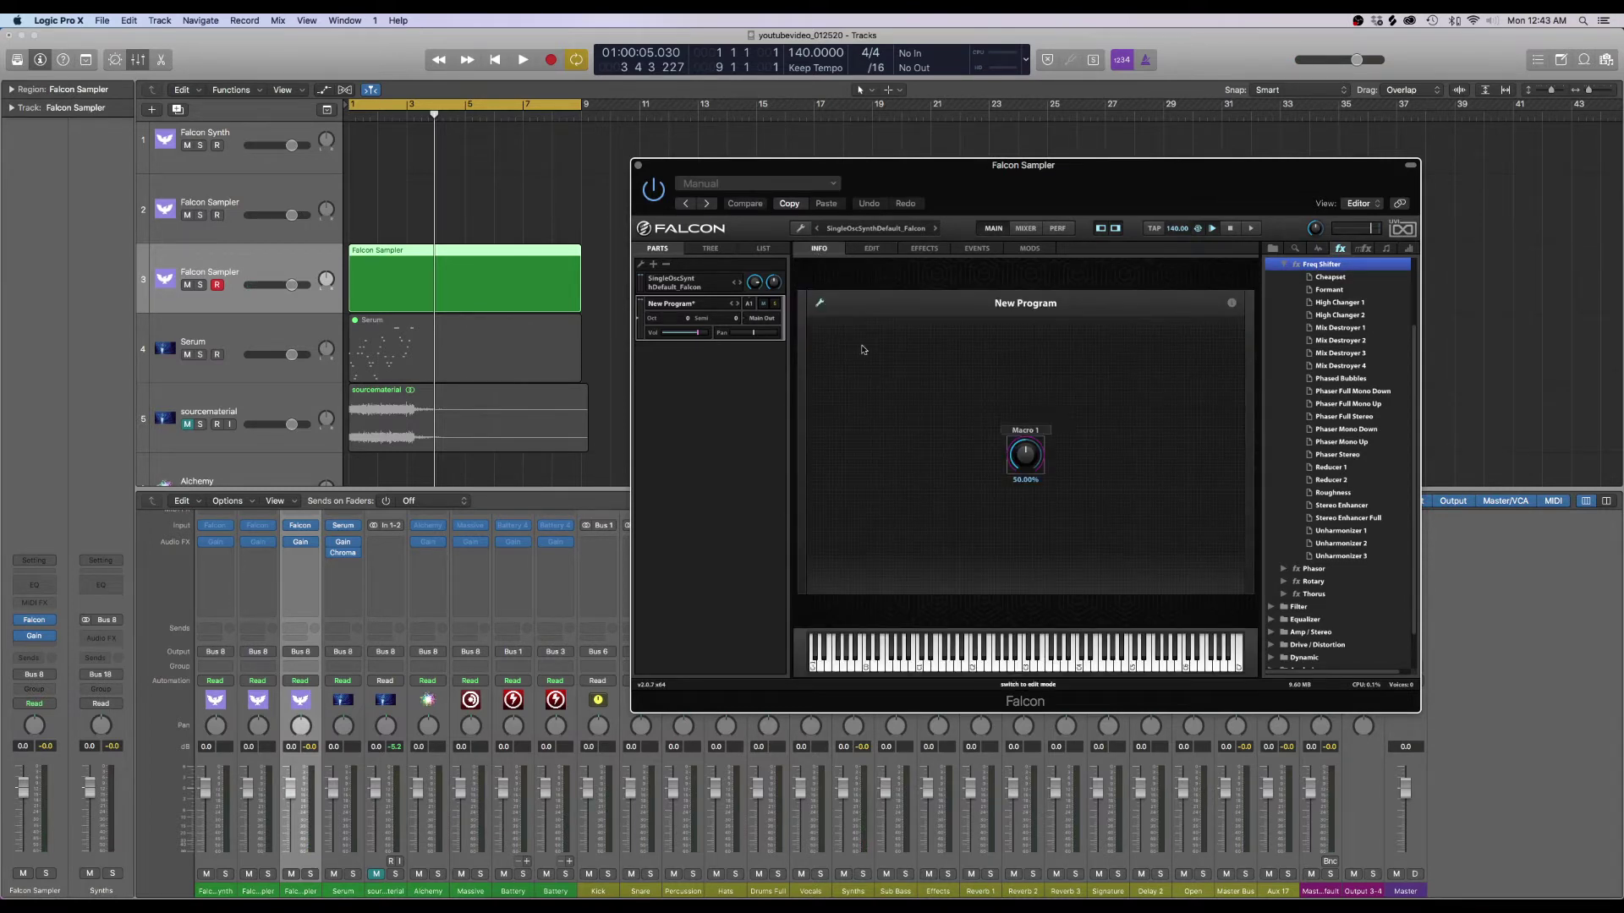
{"action": "left_click_drag", "start_coordinate": [1029, 440], "coordinate": [856, 354]}
{"action": "double_click", "coordinate": [850, 338]}
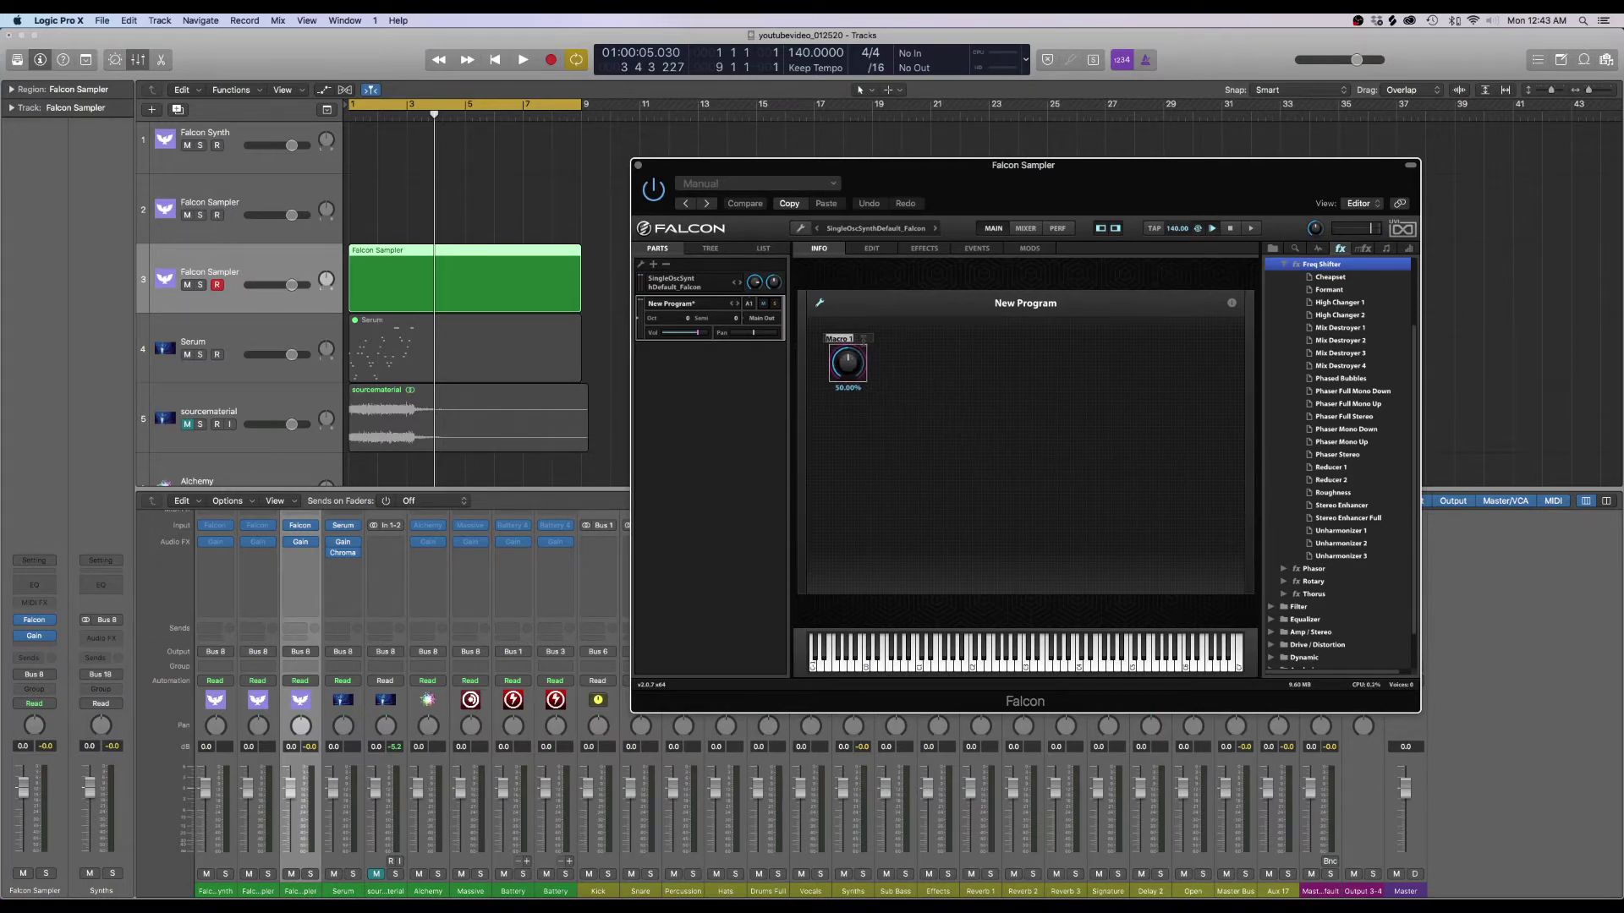
{"action": "type", "text": "Big Macro"}
Assign the grain Density to the existing Big Macro
{"action": "left_click", "coordinate": [871, 248]}
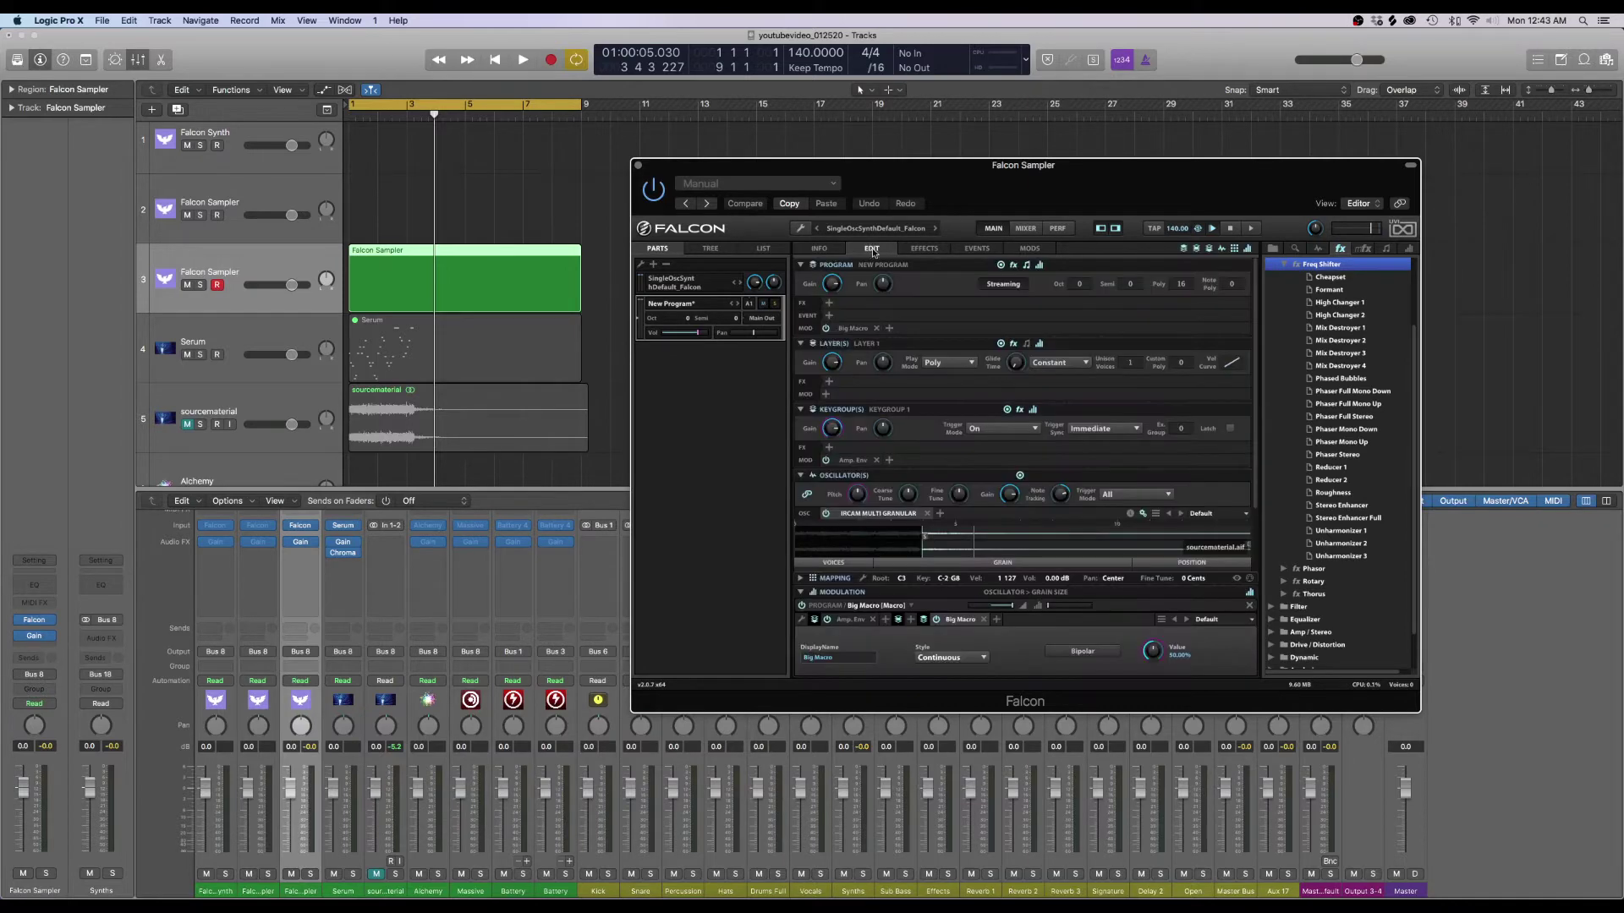
{"action": "scroll", "coordinate": [965, 526], "scroll_direction": "down", "scroll_amount": 2}
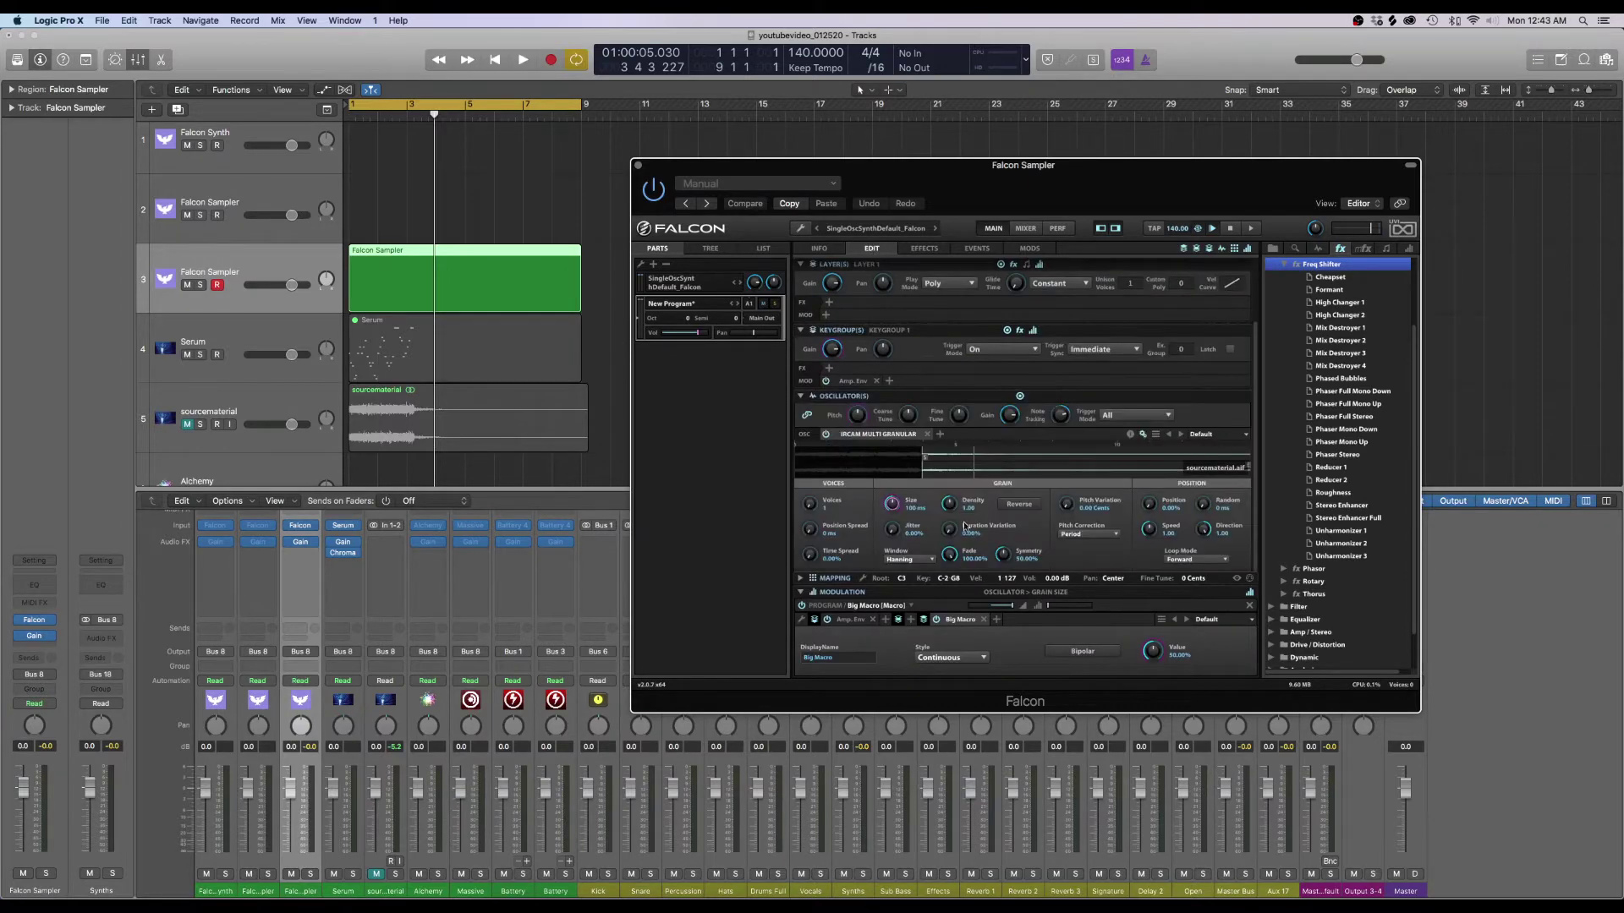
{"action": "right_click", "coordinate": [949, 505]}
{"action": "mouse_move", "coordinate": [905, 471]}
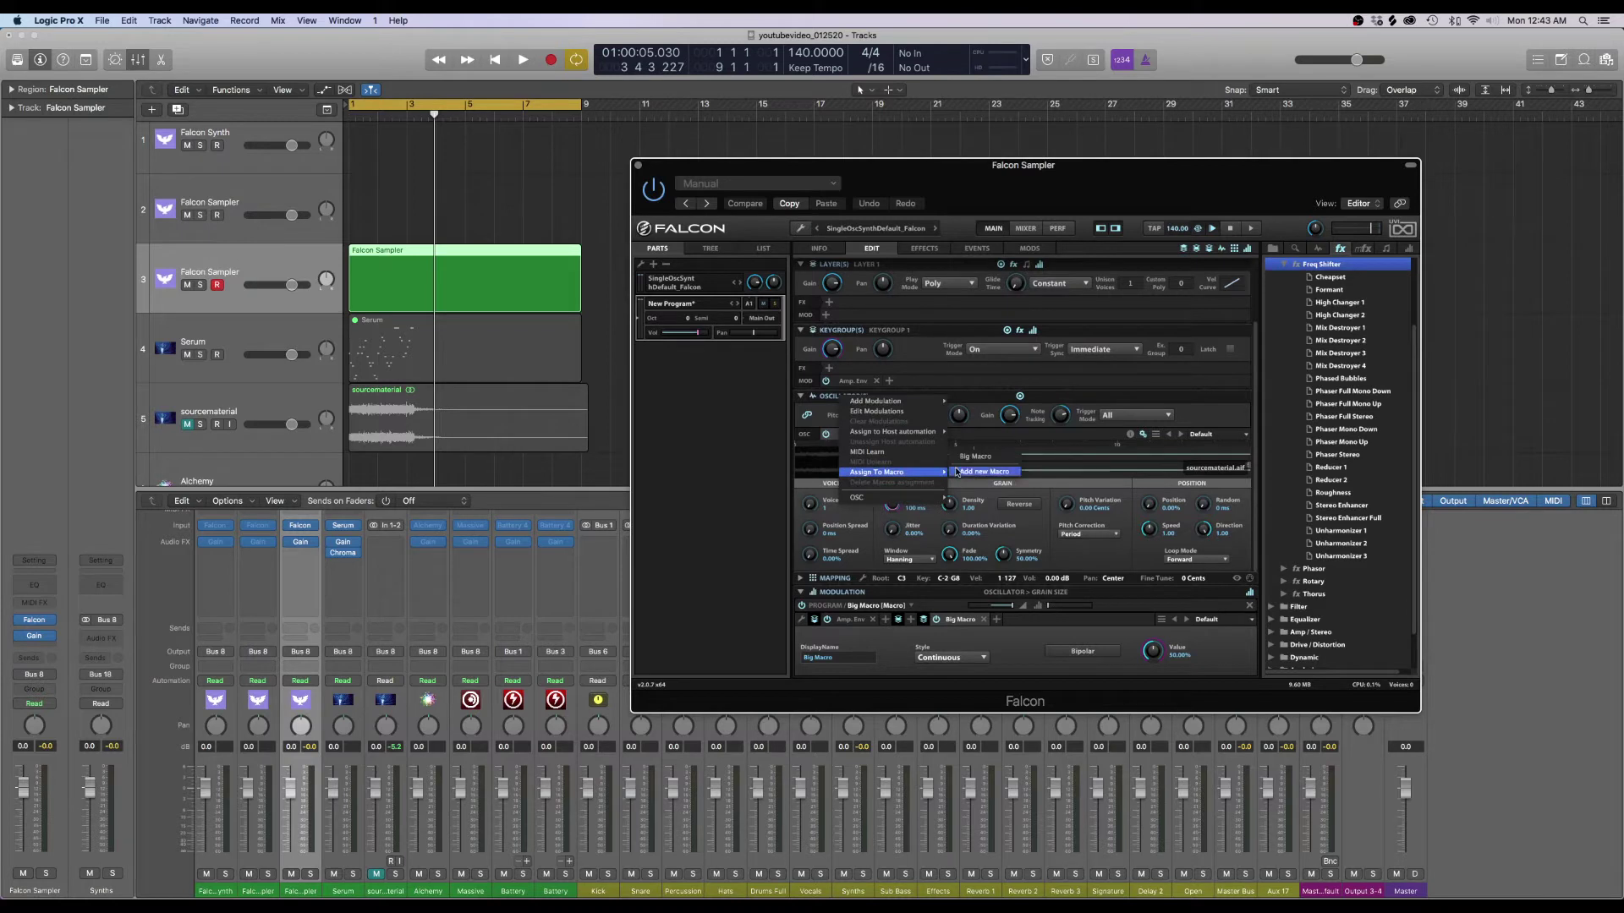
{"action": "left_click", "coordinate": [970, 457]}
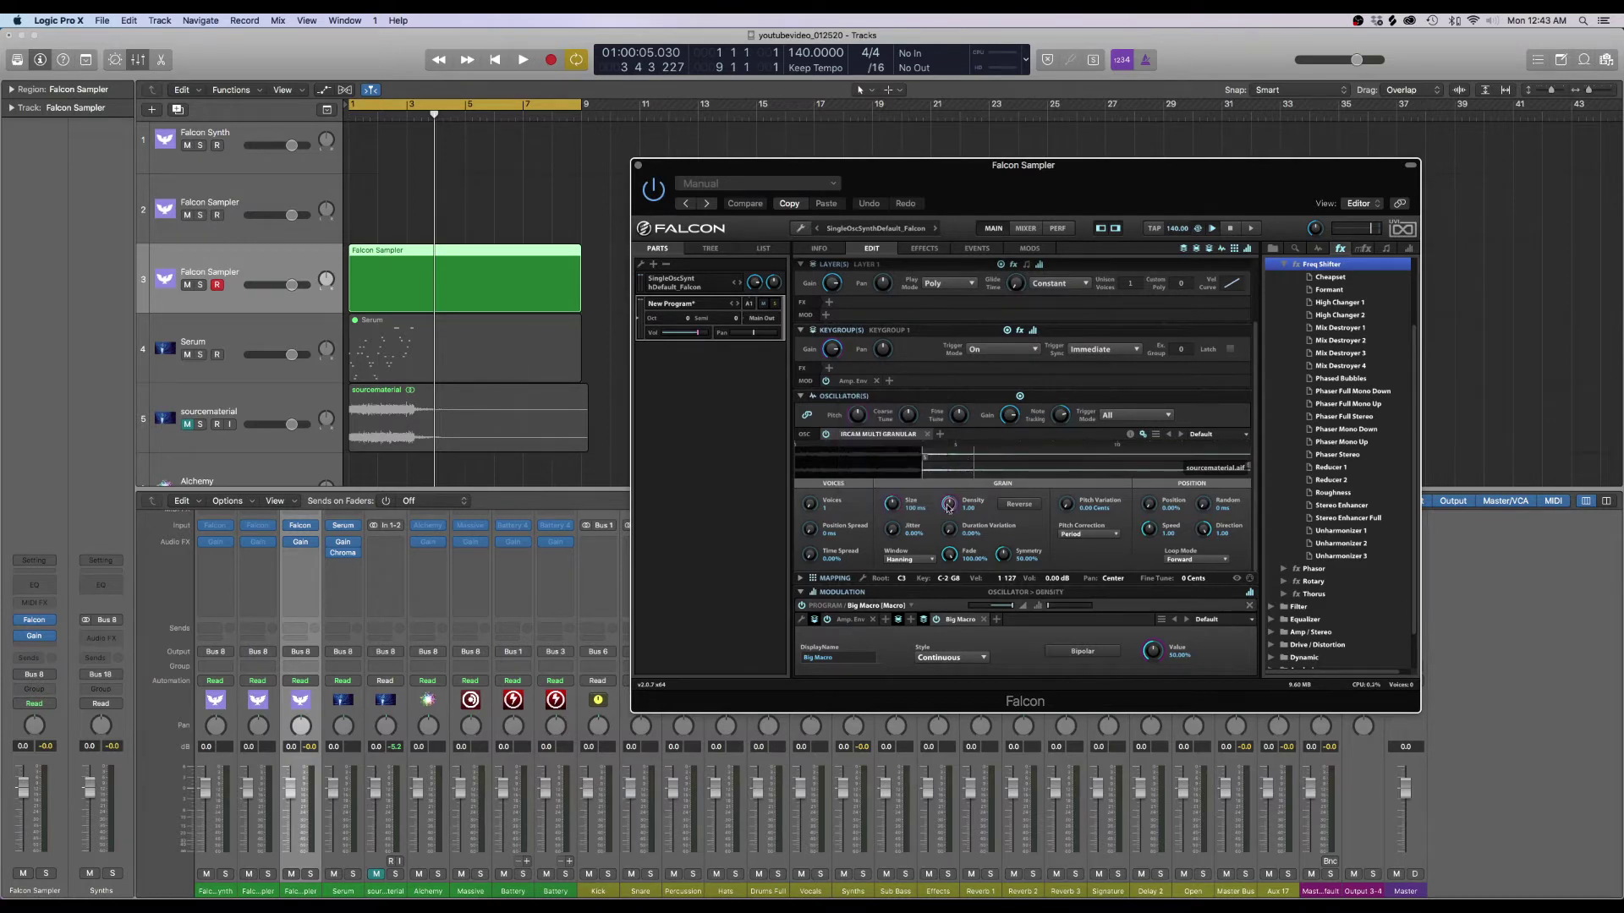
Assign the position Speed and the grain Fade to Big Macro
{"action": "right_click", "coordinate": [1150, 529]}
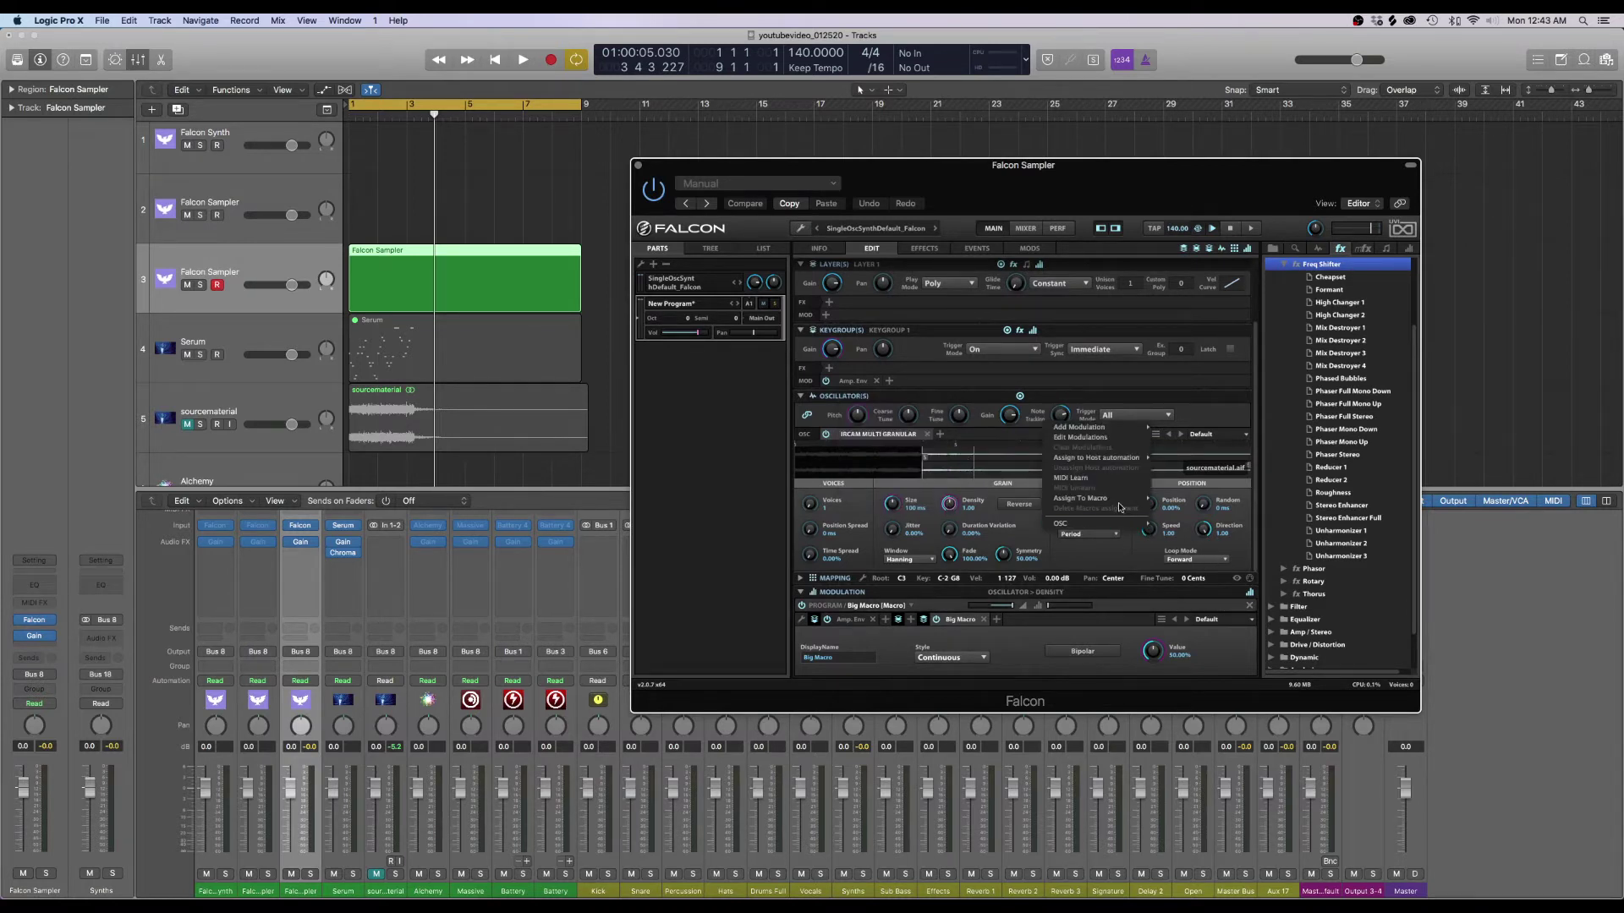
{"action": "left_click", "coordinate": [1166, 490]}
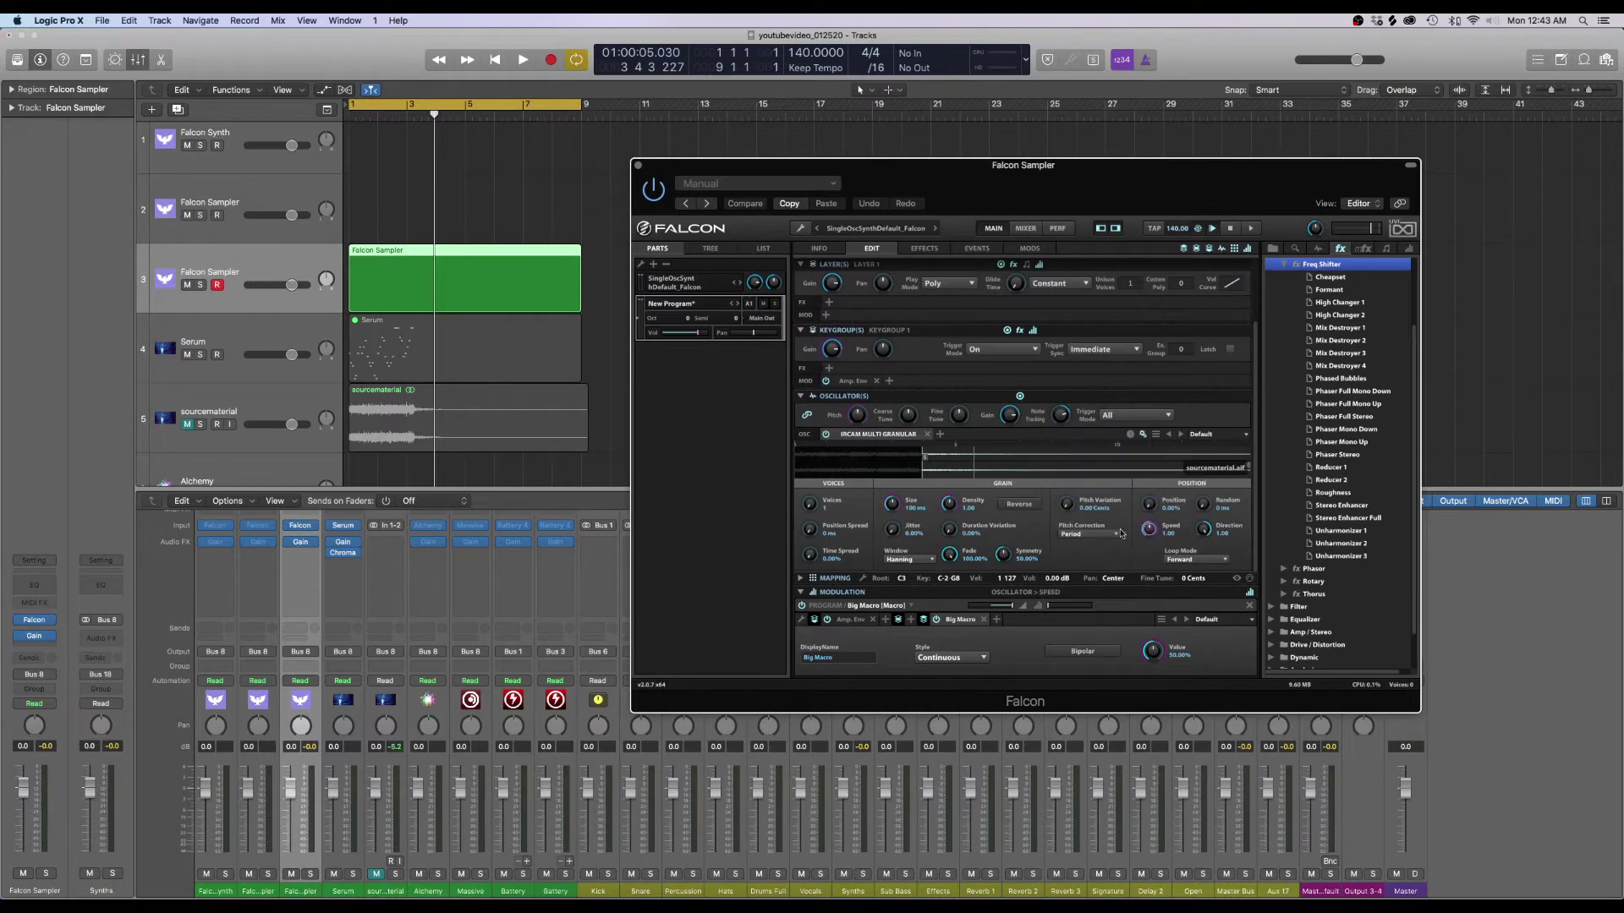
{"action": "right_click", "coordinate": [953, 559]}
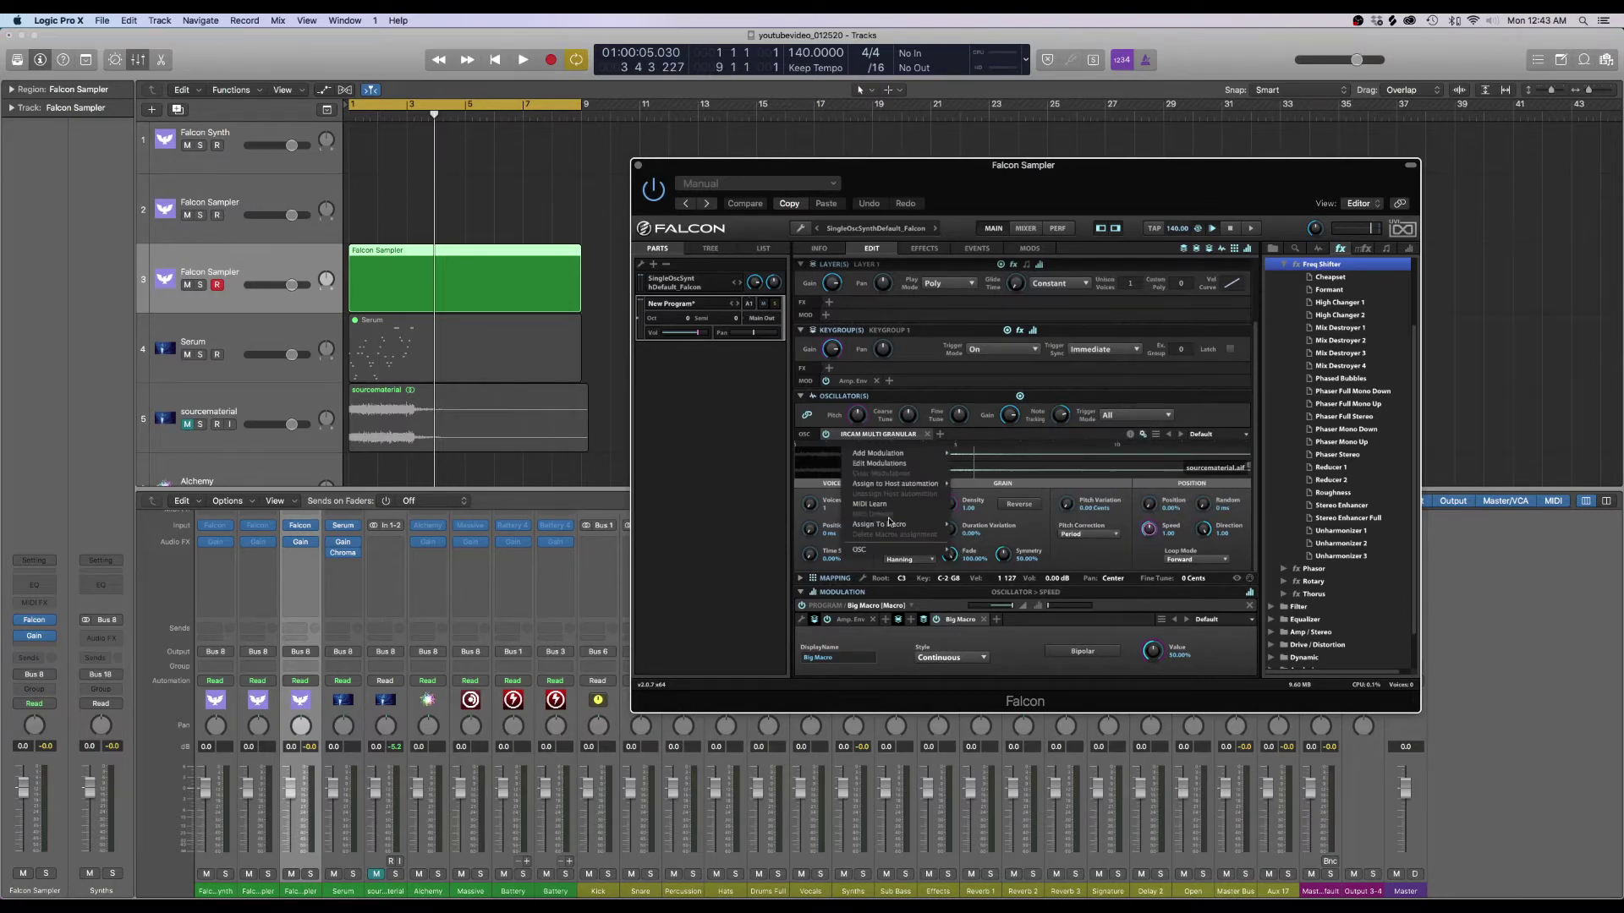
{"action": "mouse_move", "coordinate": [886, 524]}
{"action": "left_click", "coordinate": [998, 509]}
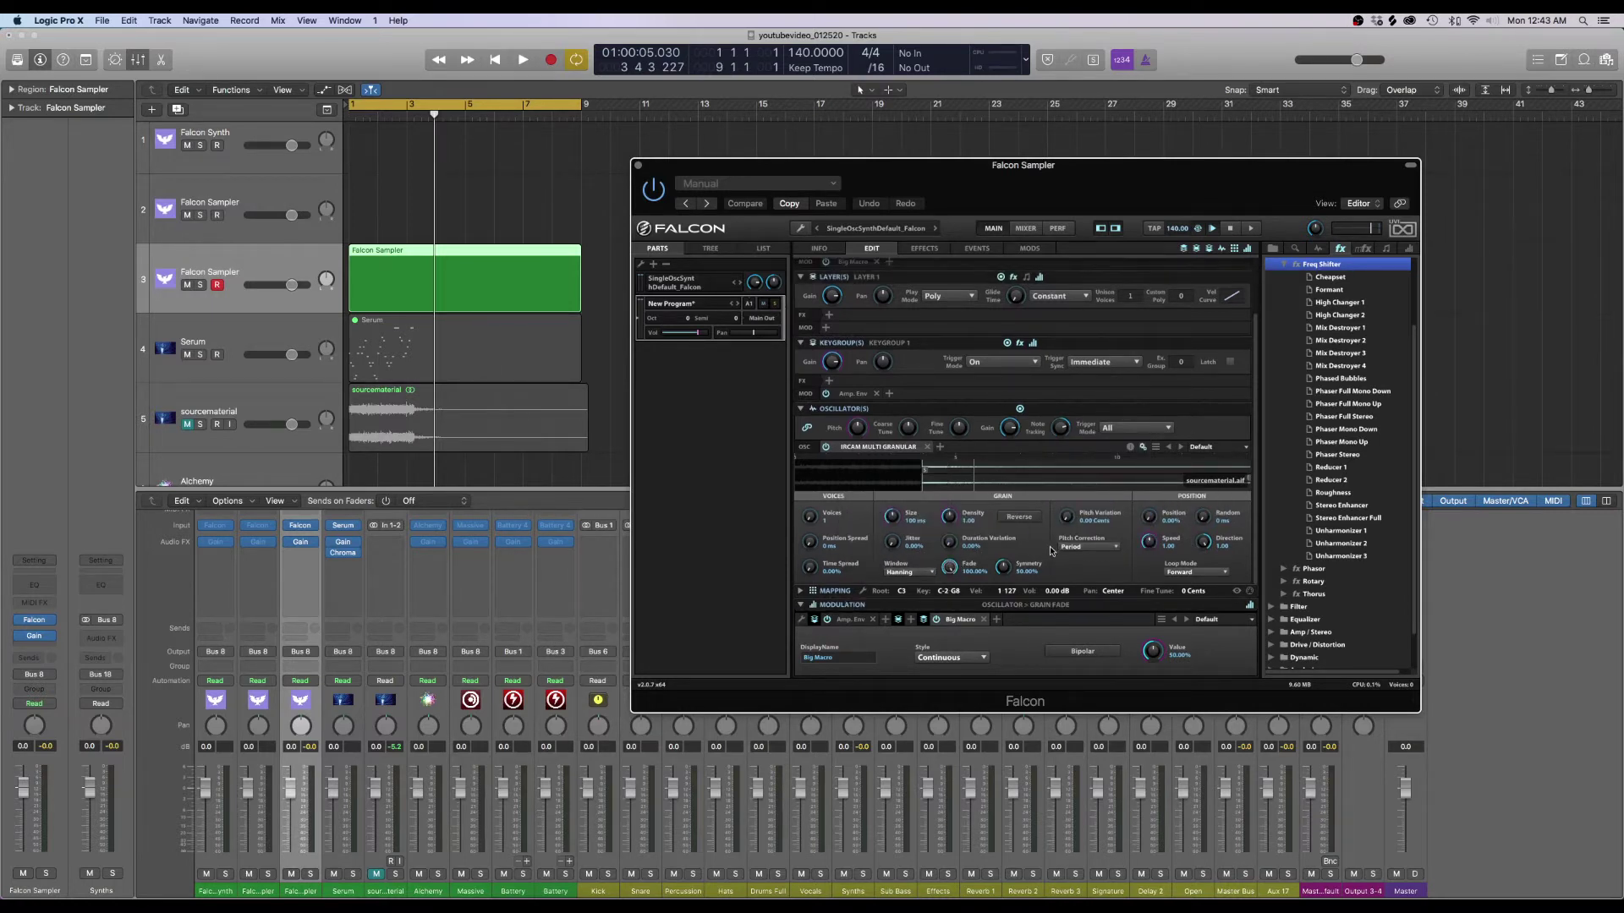
Shorten the sample range to a brief section of the reverb tail and set Loop Mode to Forward Backward
{"action": "left_click", "coordinate": [819, 250]}
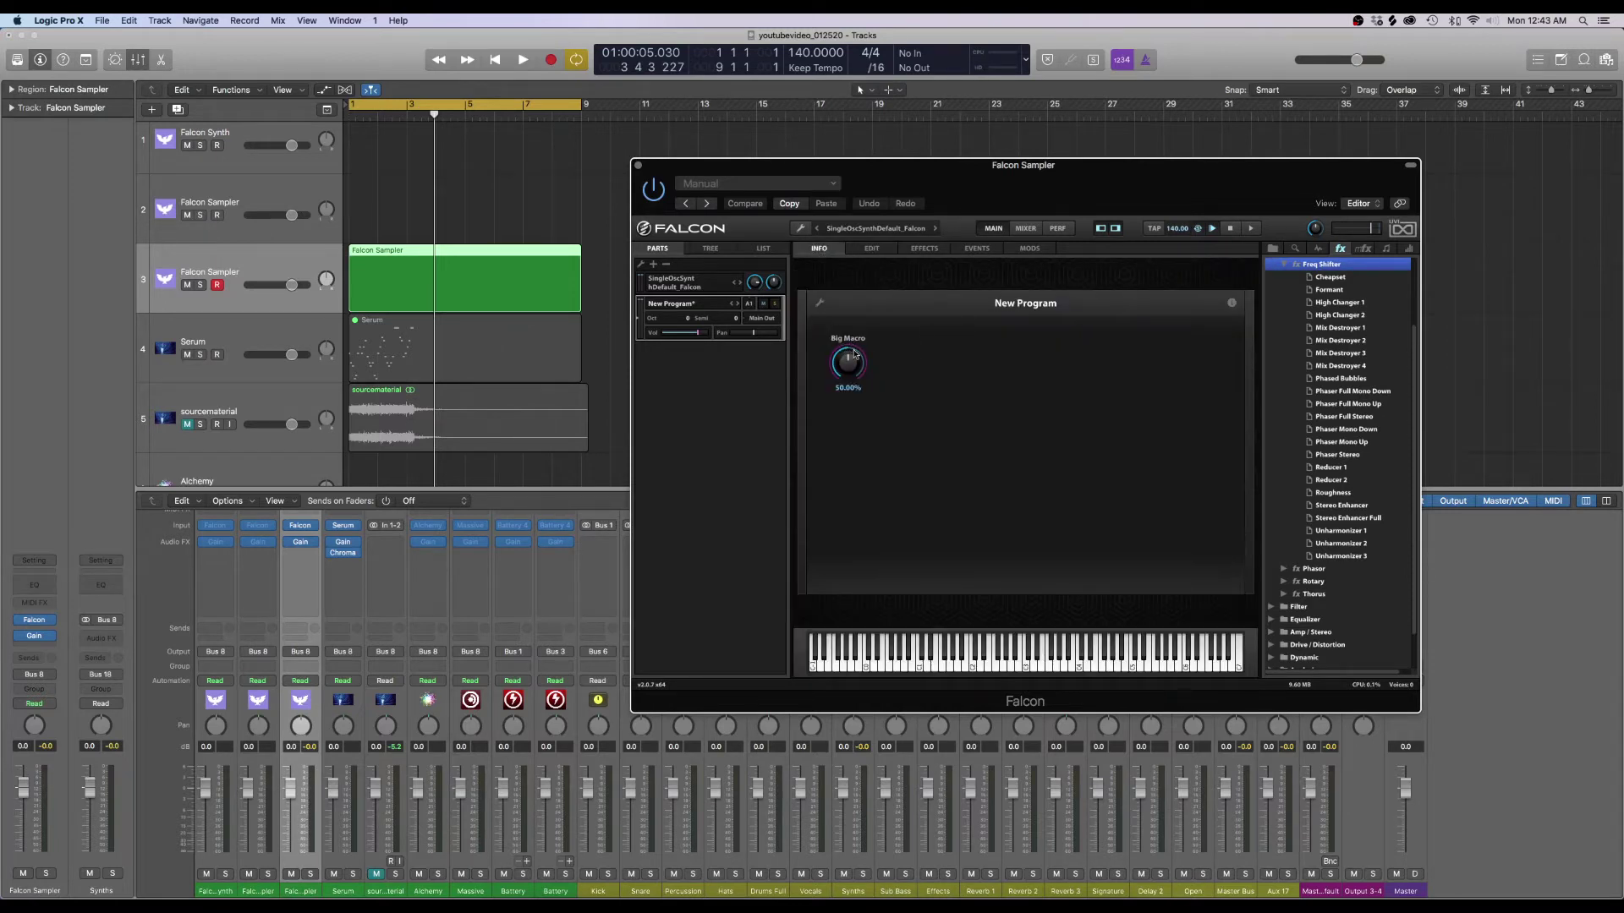
{"action": "left_click", "coordinate": [872, 250]}
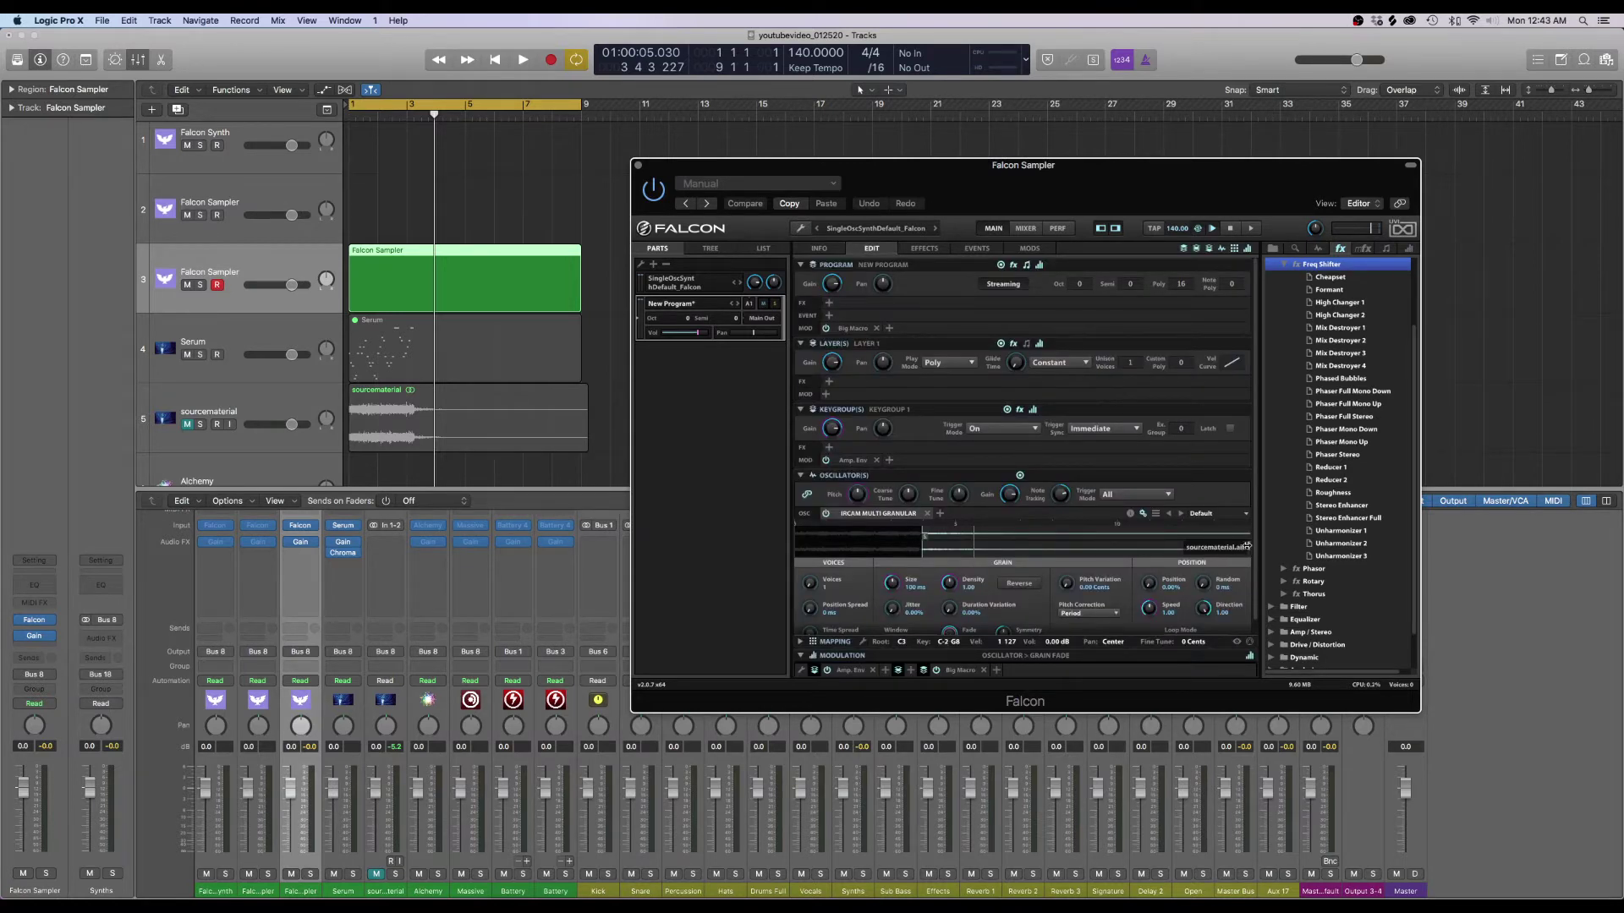
{"action": "left_click_drag", "start_coordinate": [1247, 546], "coordinate": [973, 546]}
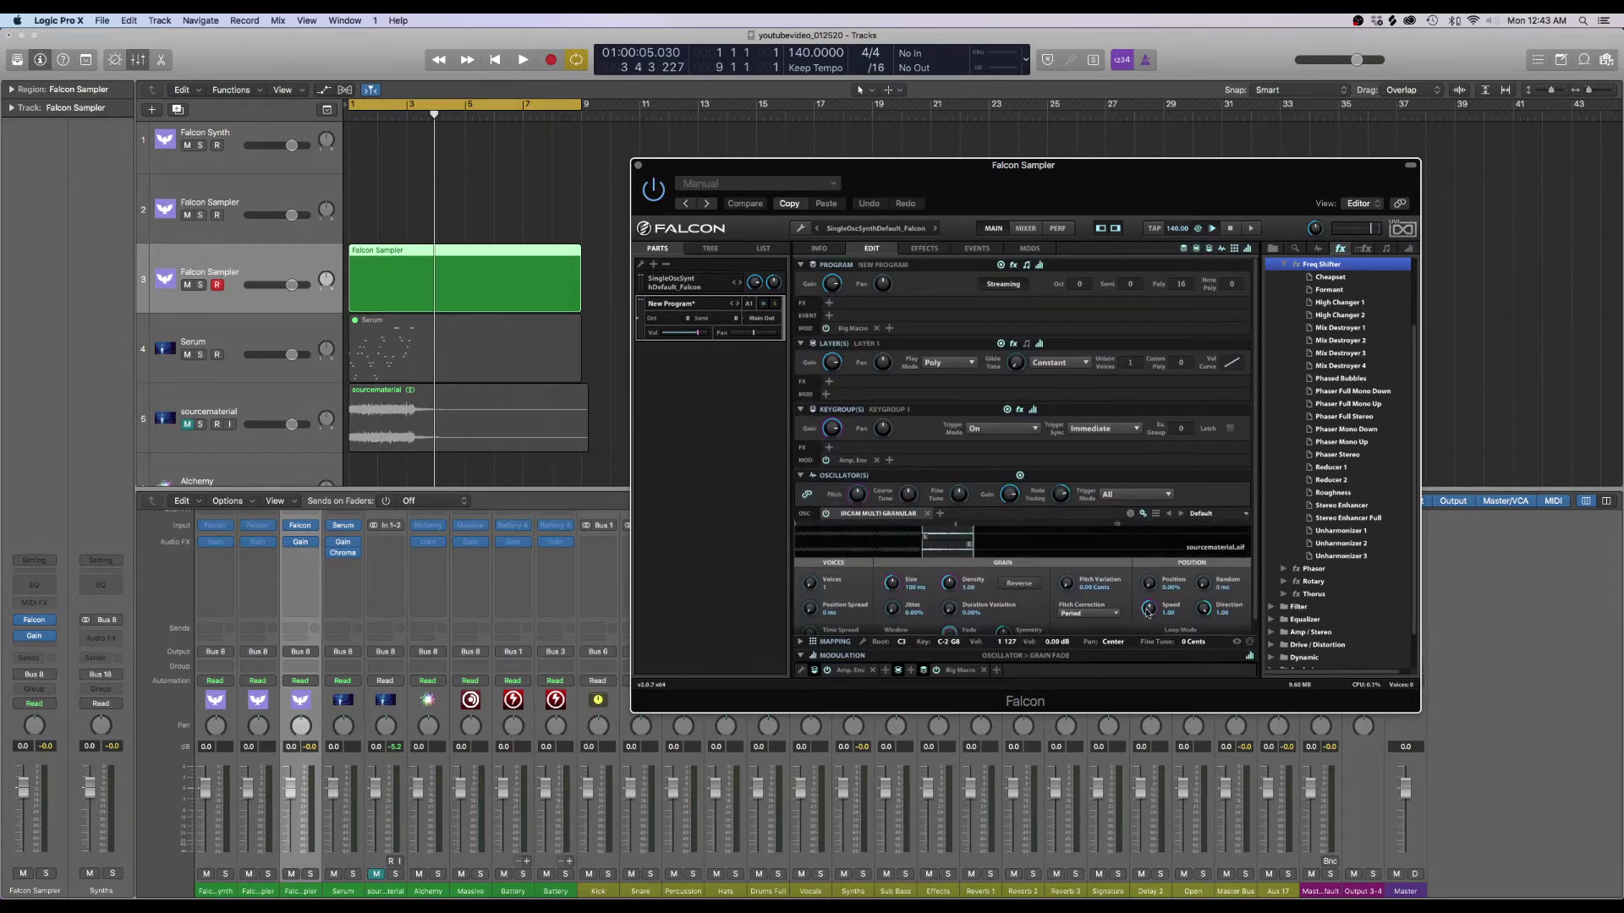
{"action": "scroll", "coordinate": [1168, 612], "scroll_direction": "down", "scroll_amount": 1}
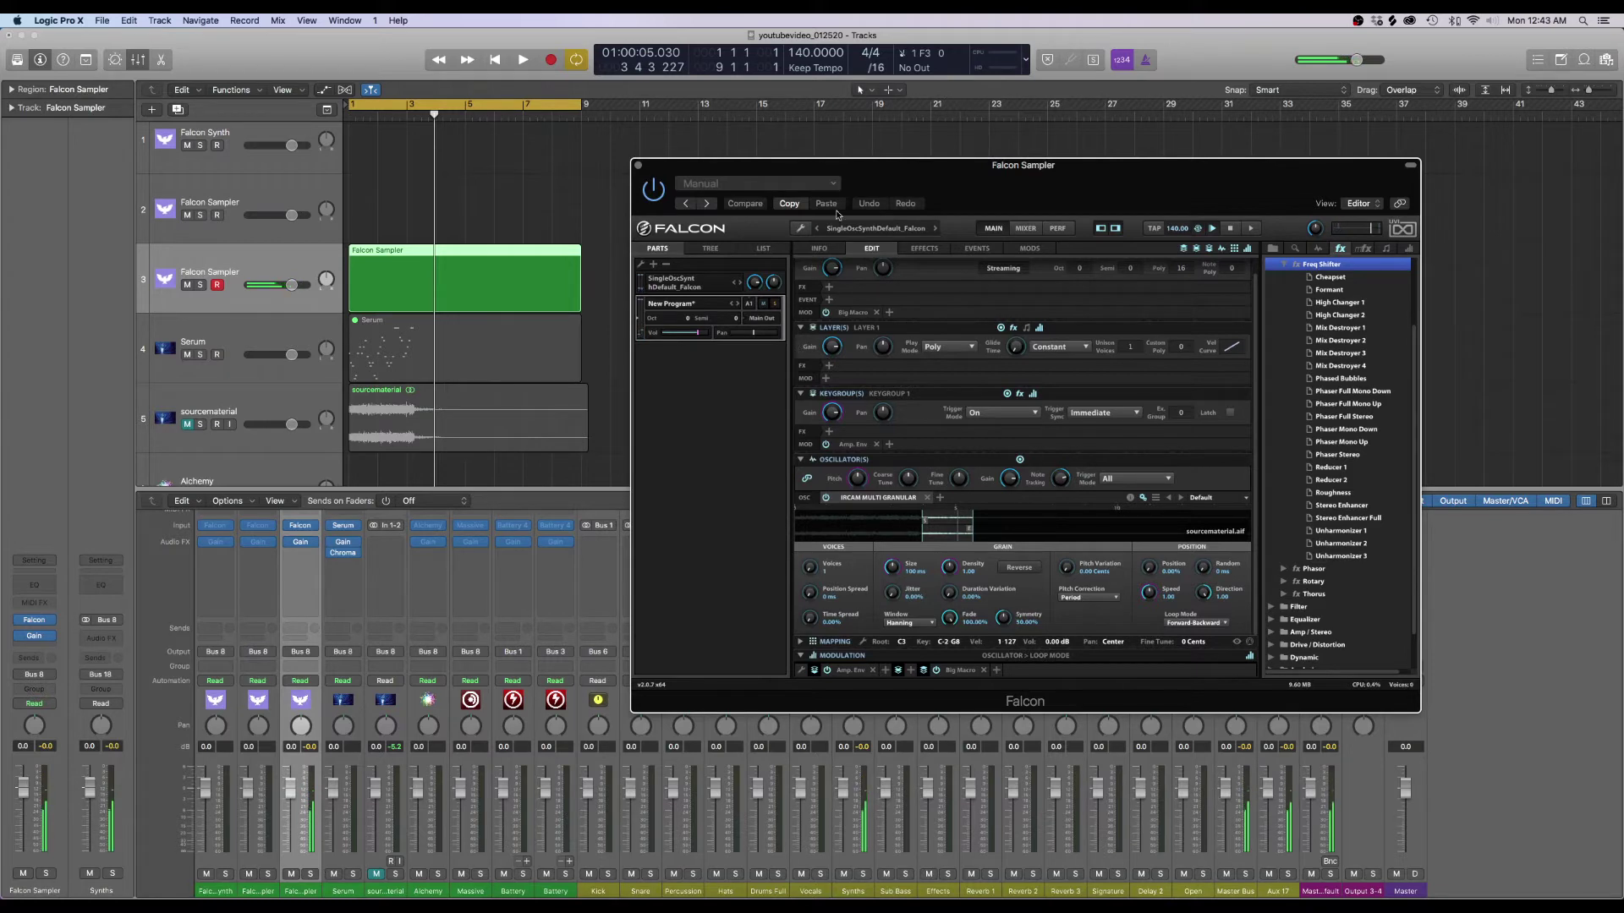
{"action": "left_click", "coordinate": [826, 249]}
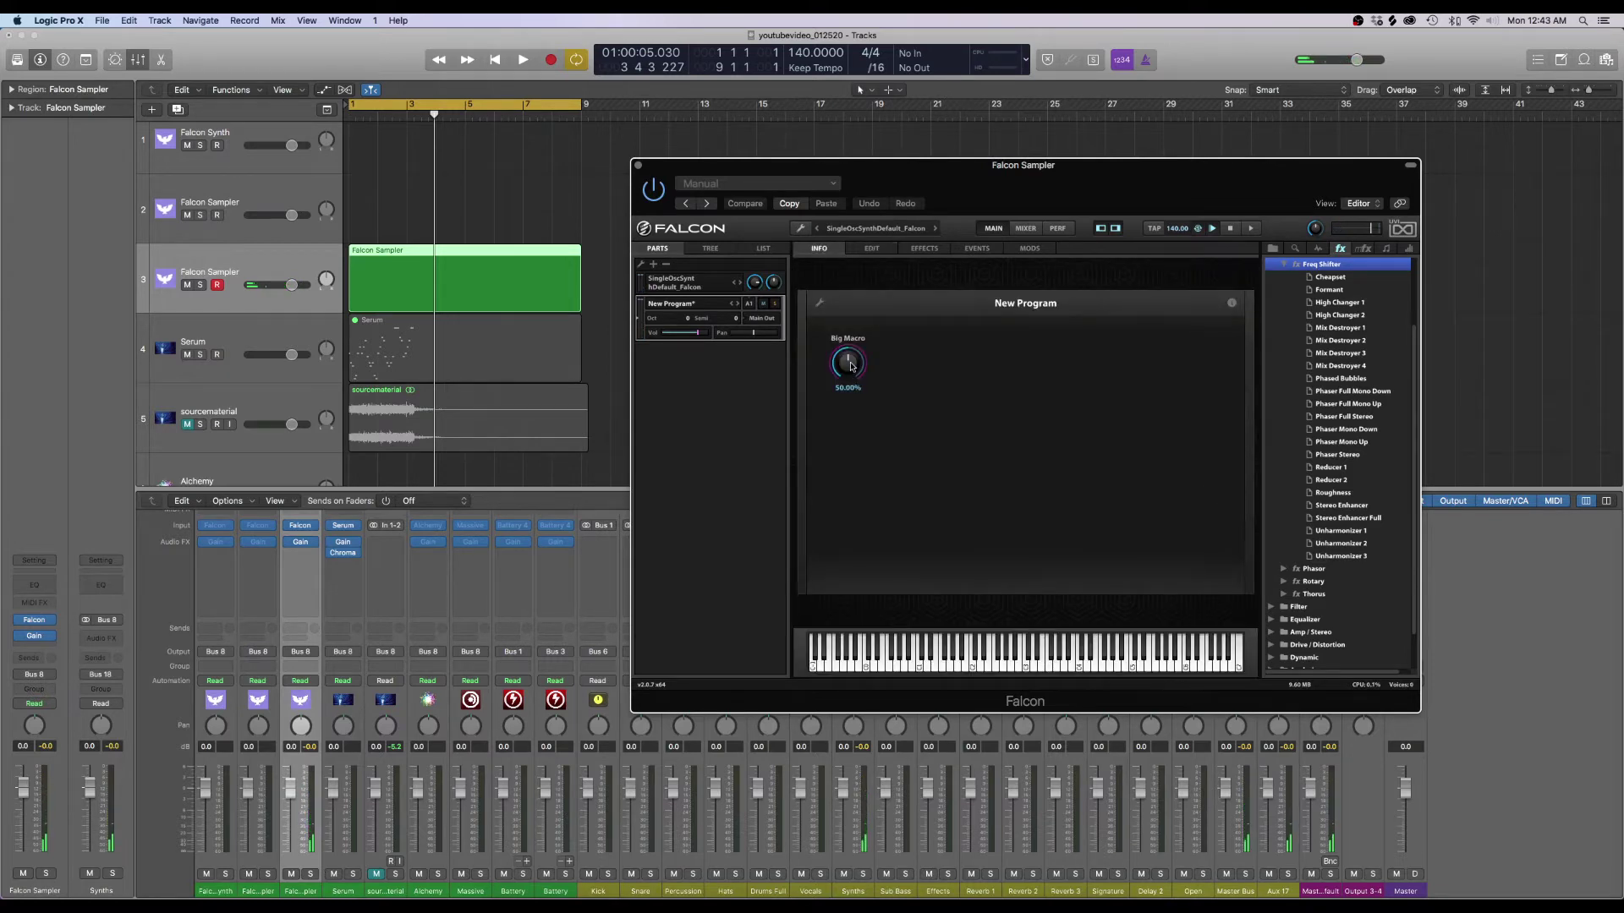
Add an F3 note at bar 1 of the empty Falcon Sampler region and extend it to 8 bars
{"action": "left_click", "coordinate": [638, 166]}
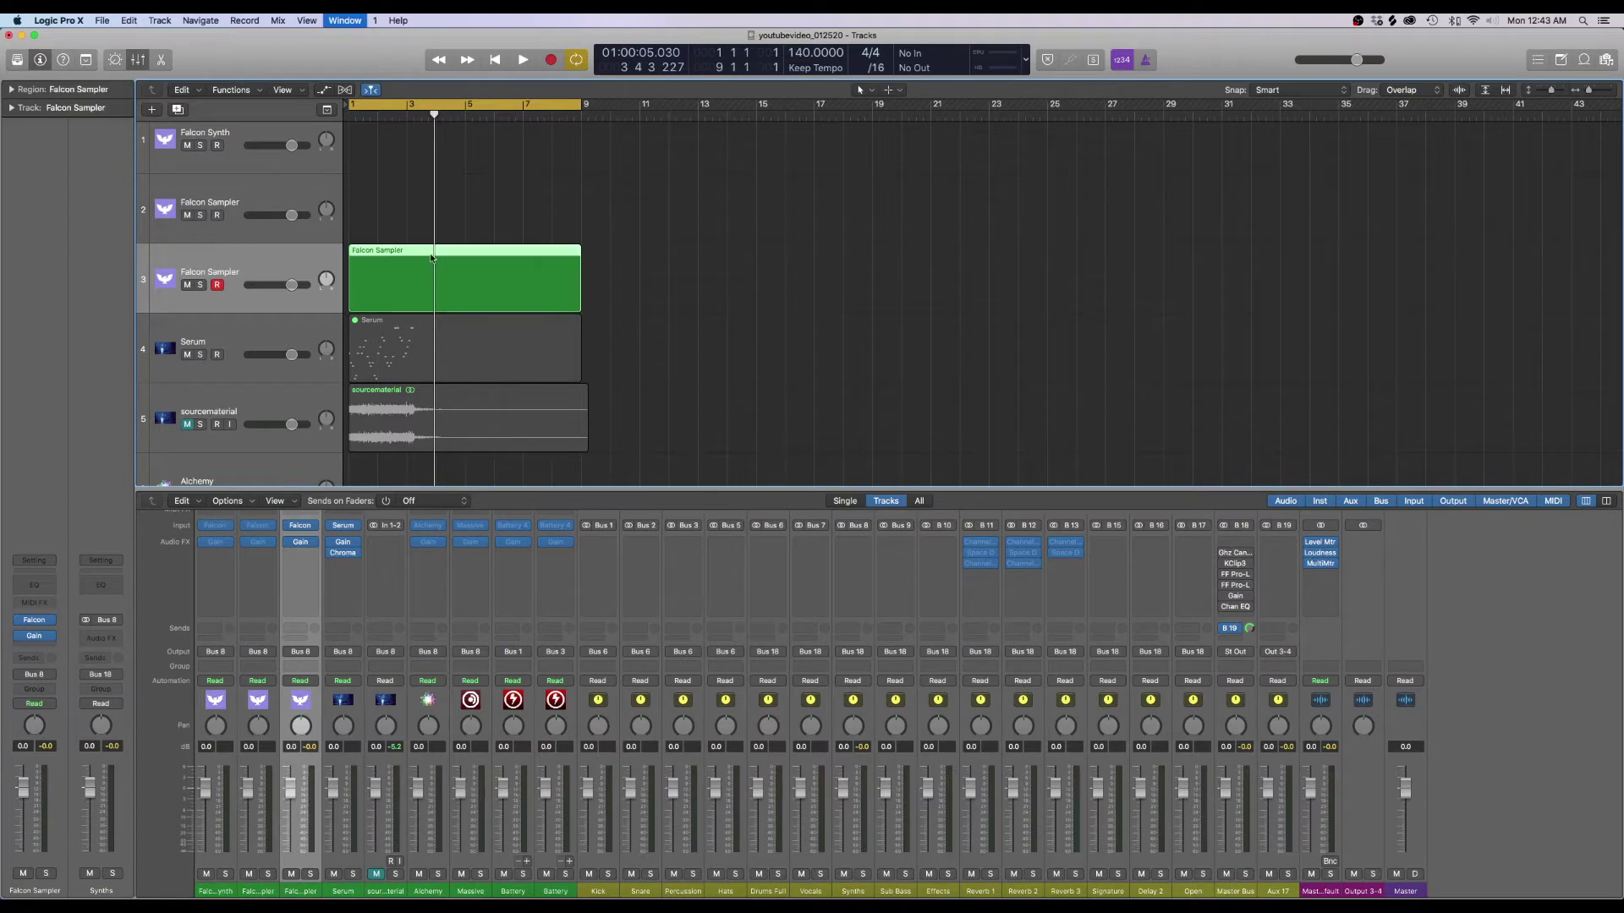
{"action": "key", "text": "super+4"}
{"action": "left_click", "coordinate": [728, 581]}
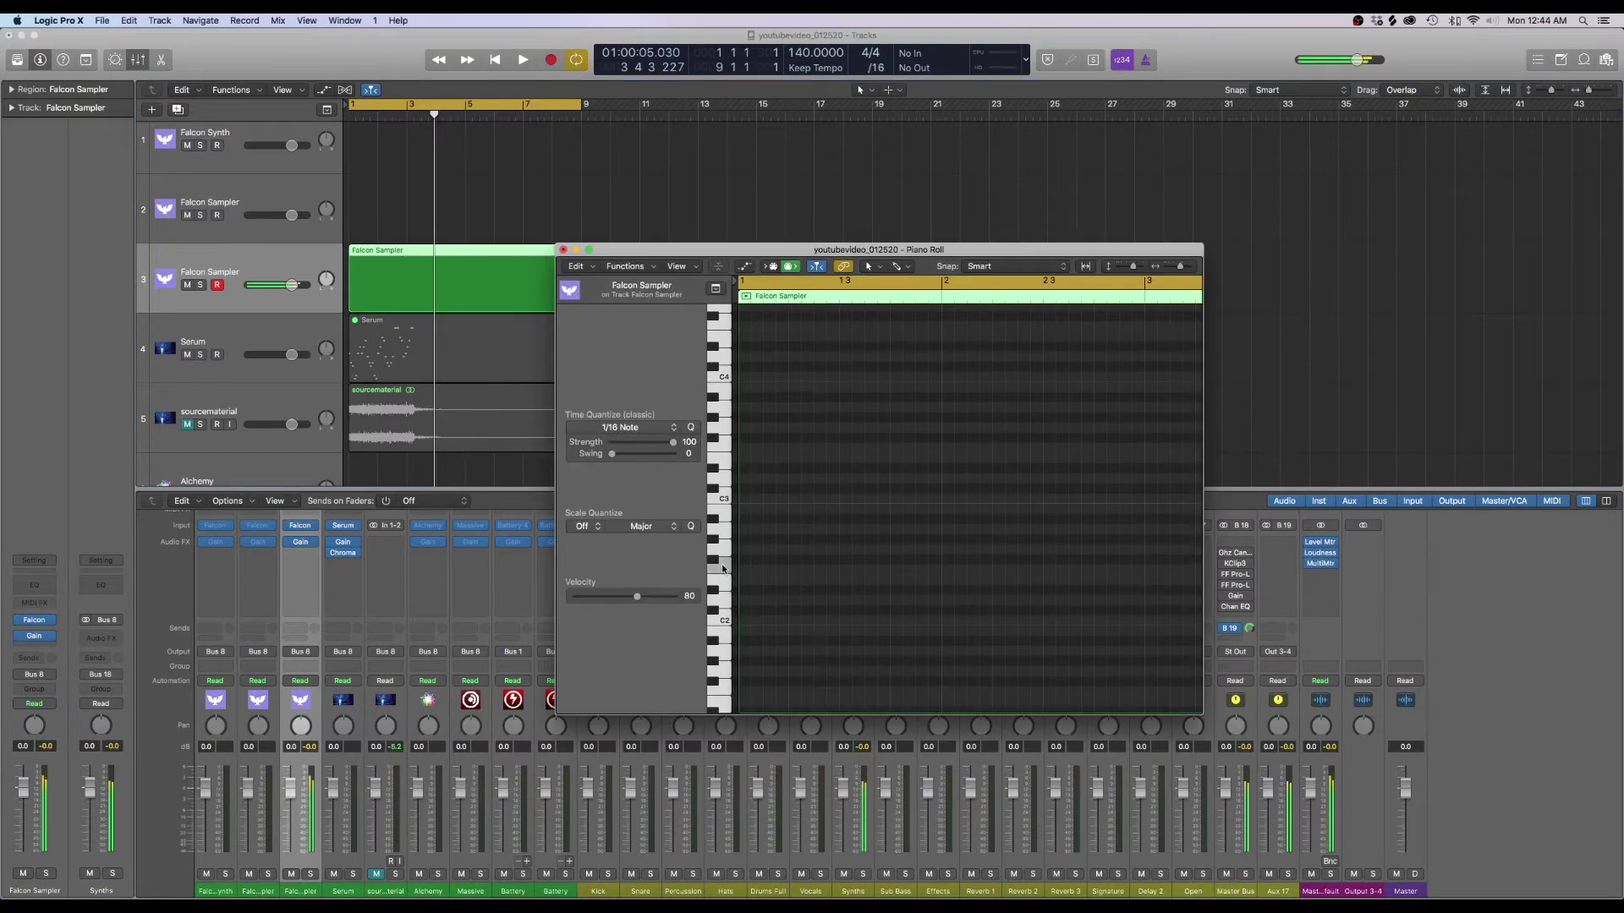
{"action": "left_click", "coordinate": [724, 446]}
{"action": "left_click", "coordinate": [740, 447]}
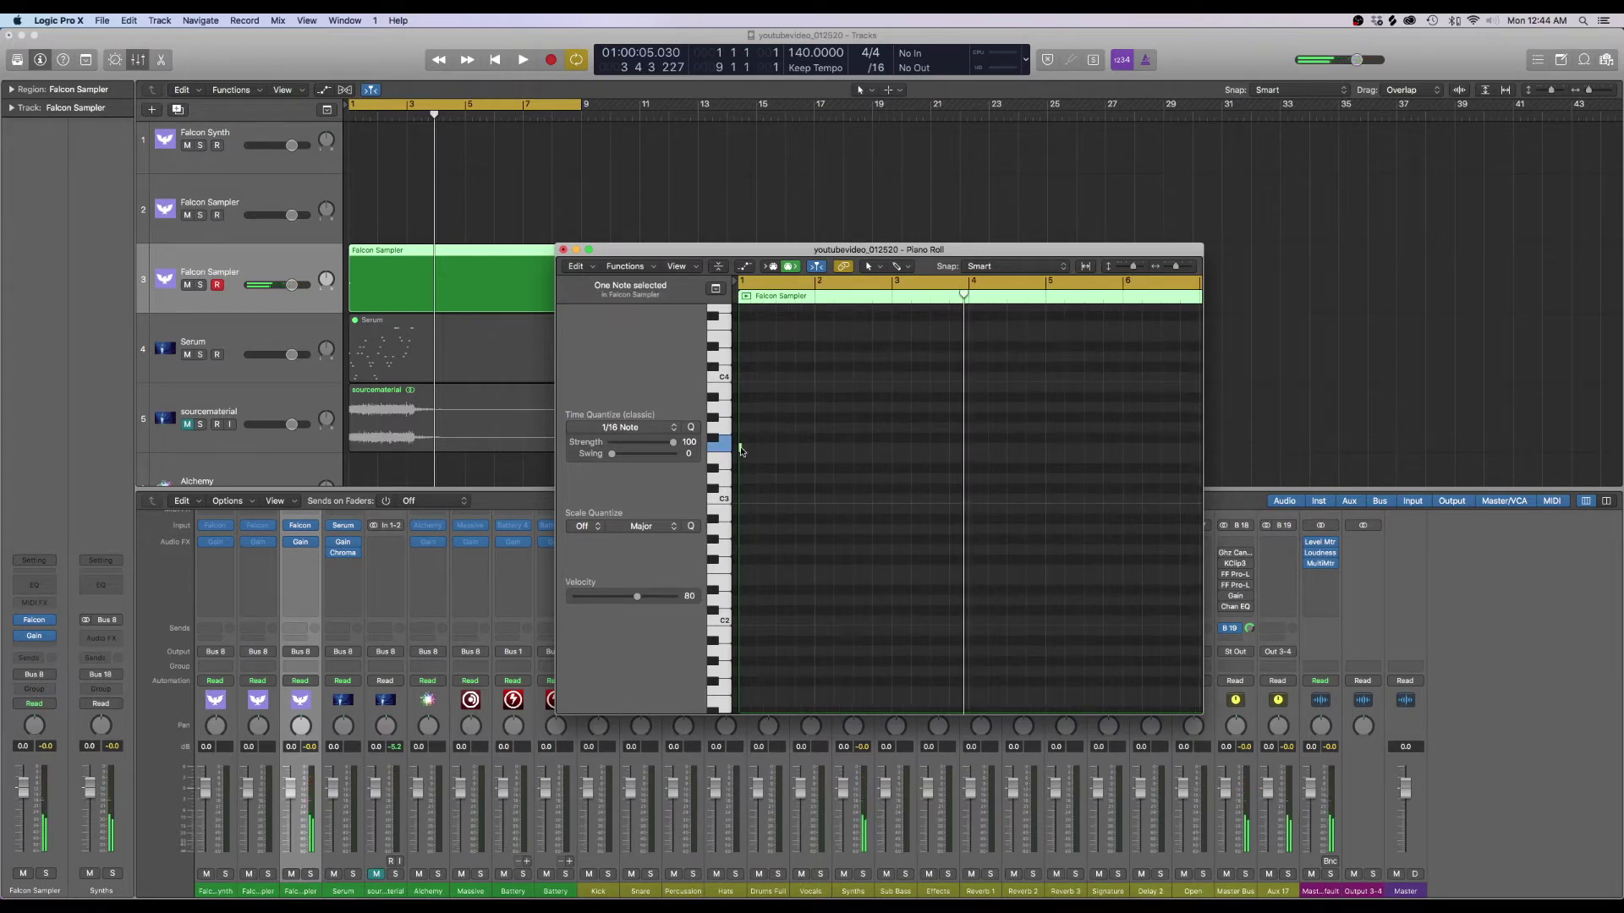
{"action": "left_click_drag", "start_coordinate": [744, 449], "coordinate": [1114, 490]}
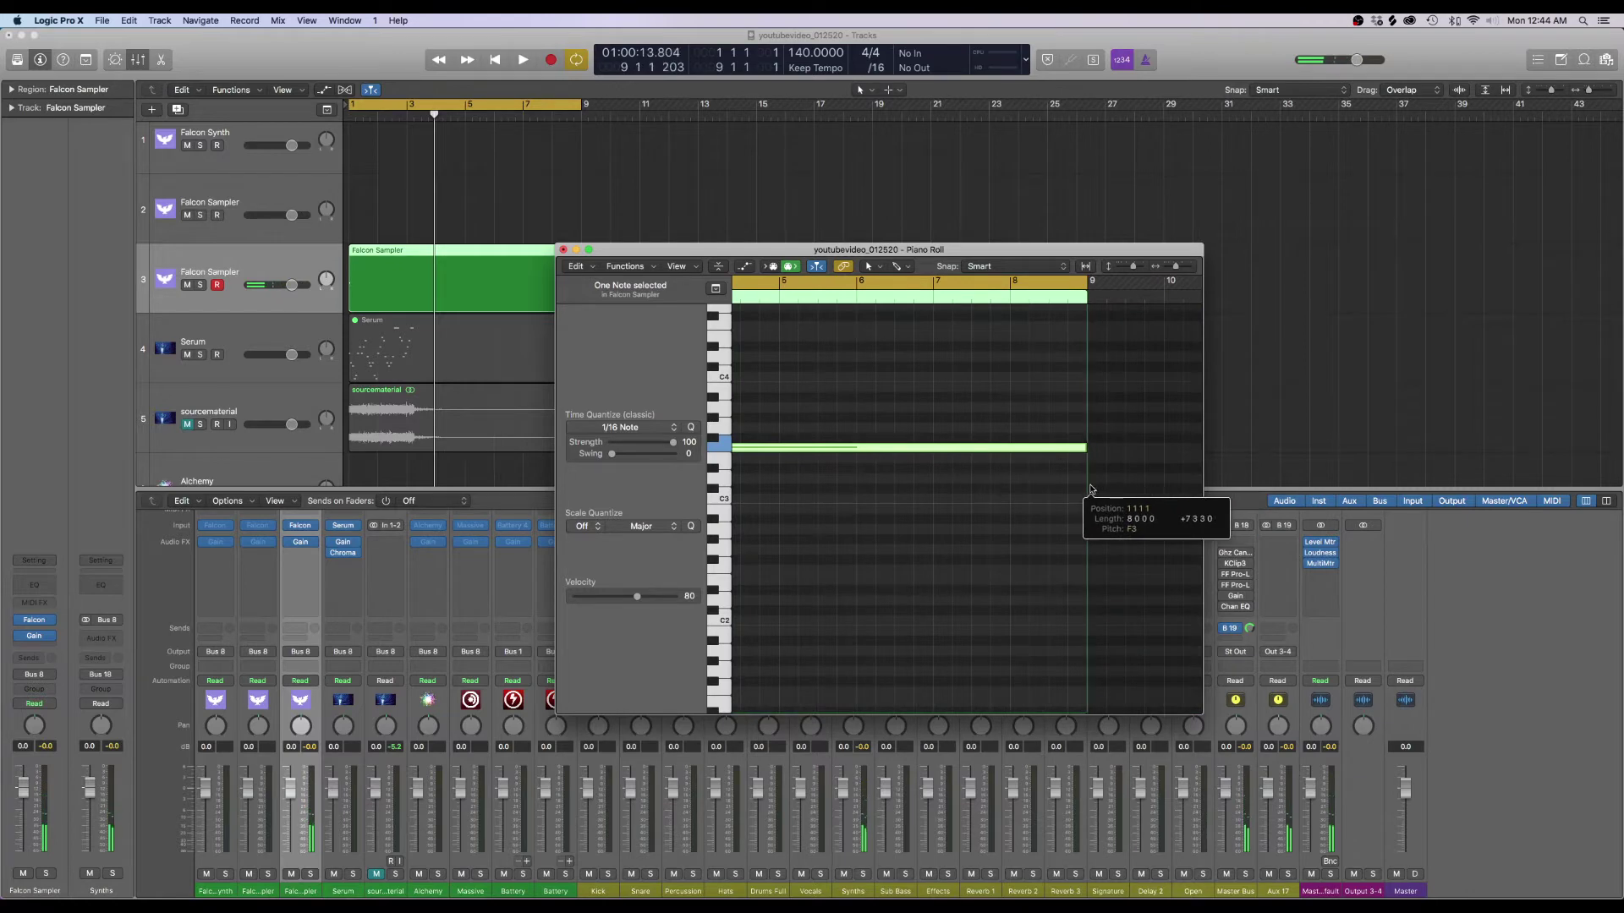
{"action": "scroll", "coordinate": [955, 416], "scroll_direction": "left", "scroll_amount": 3}
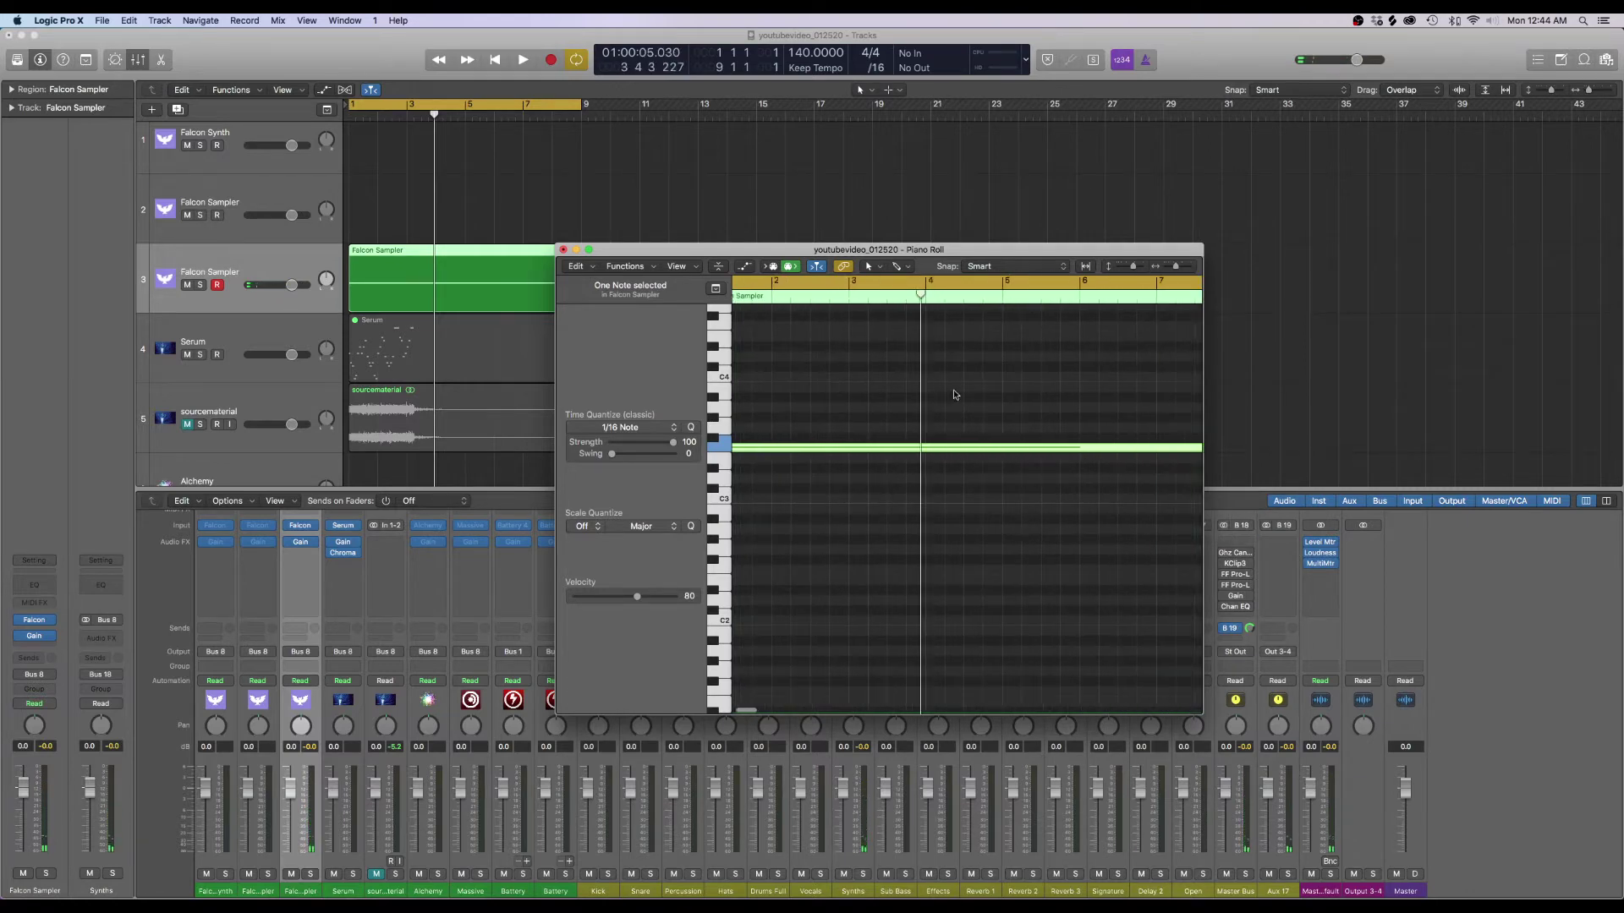
{"action": "left_click", "coordinate": [563, 250]}
Assign the Big Macro knob to Host Automation 1 in Falcon
{"action": "left_click", "coordinate": [293, 525]}
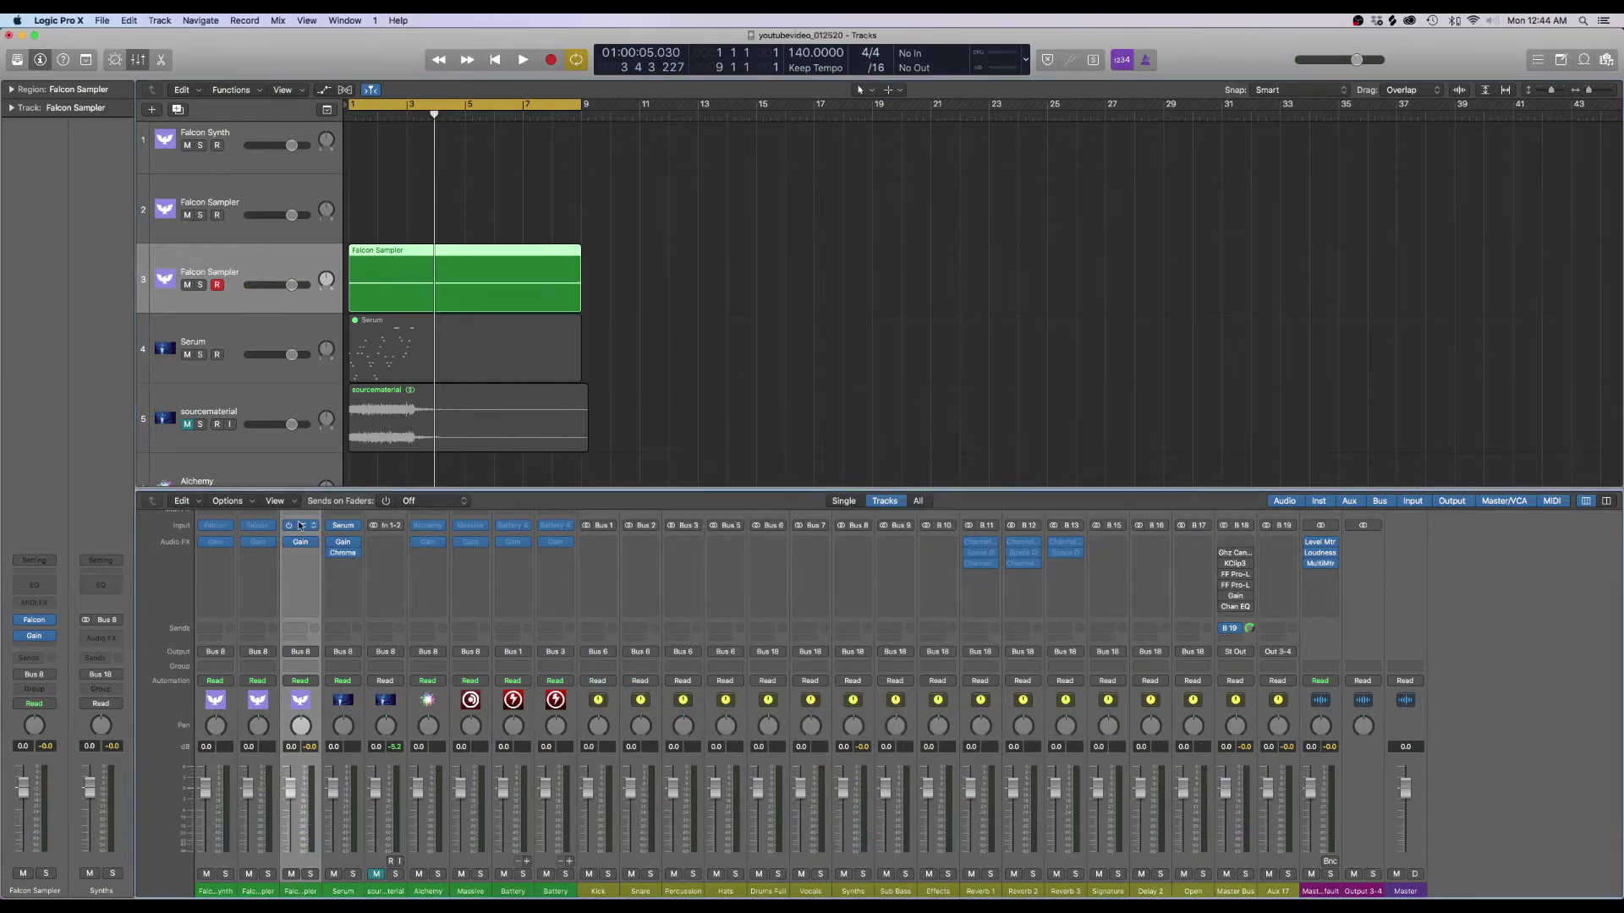
{"action": "right_click", "coordinate": [849, 365]}
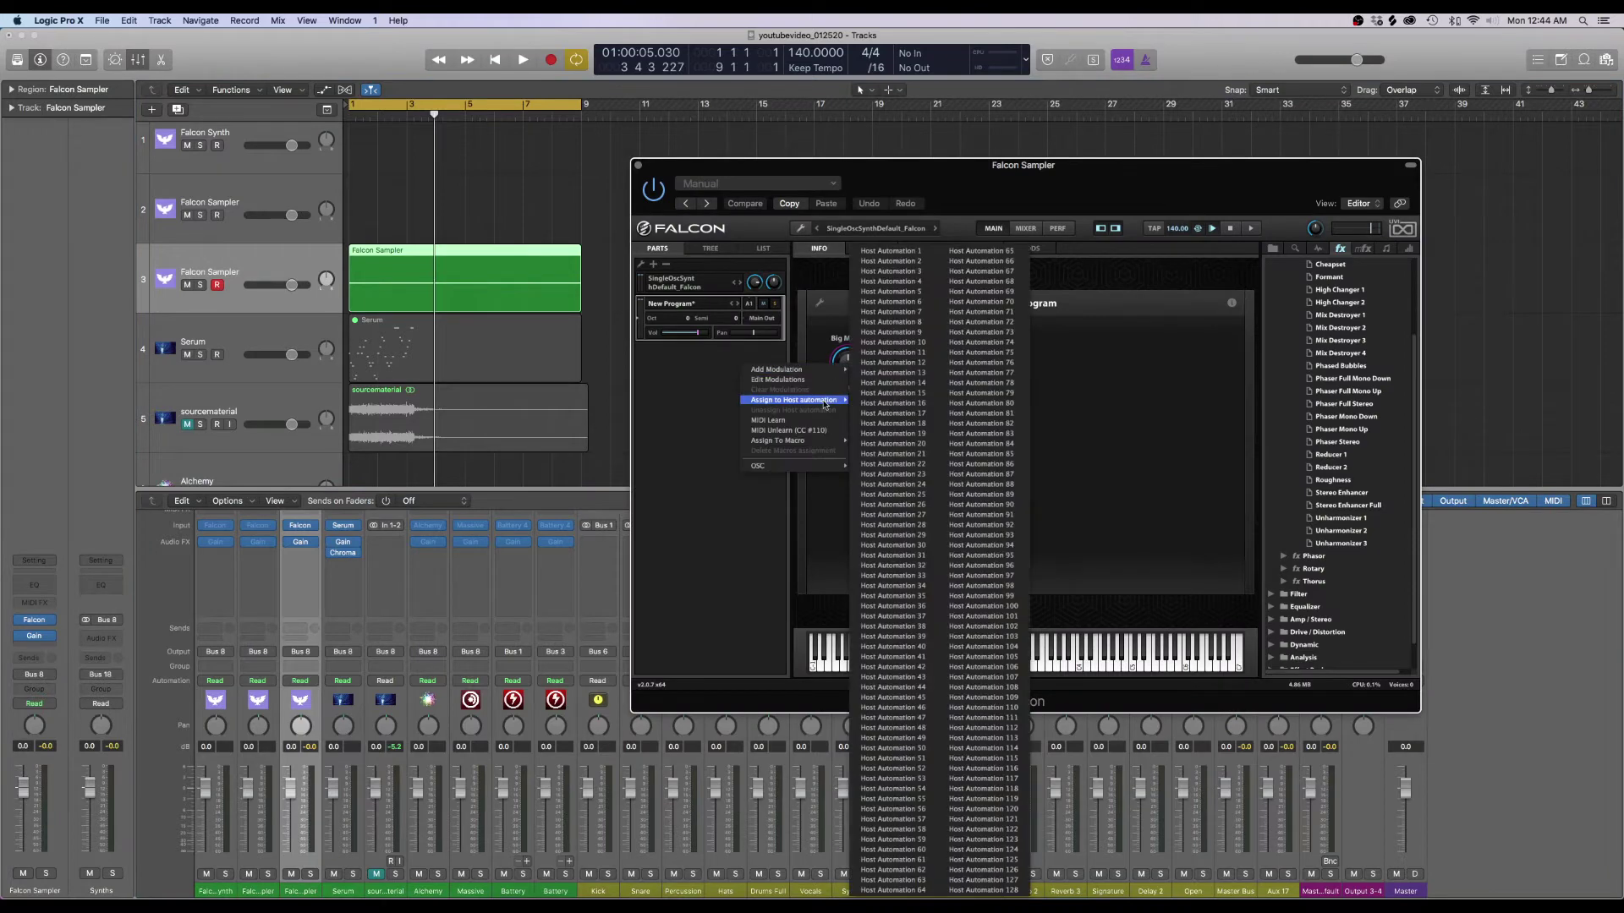
{"action": "mouse_move", "coordinate": [837, 403]}
{"action": "left_click", "coordinate": [899, 254]}
{"action": "left_click", "coordinate": [638, 165]}
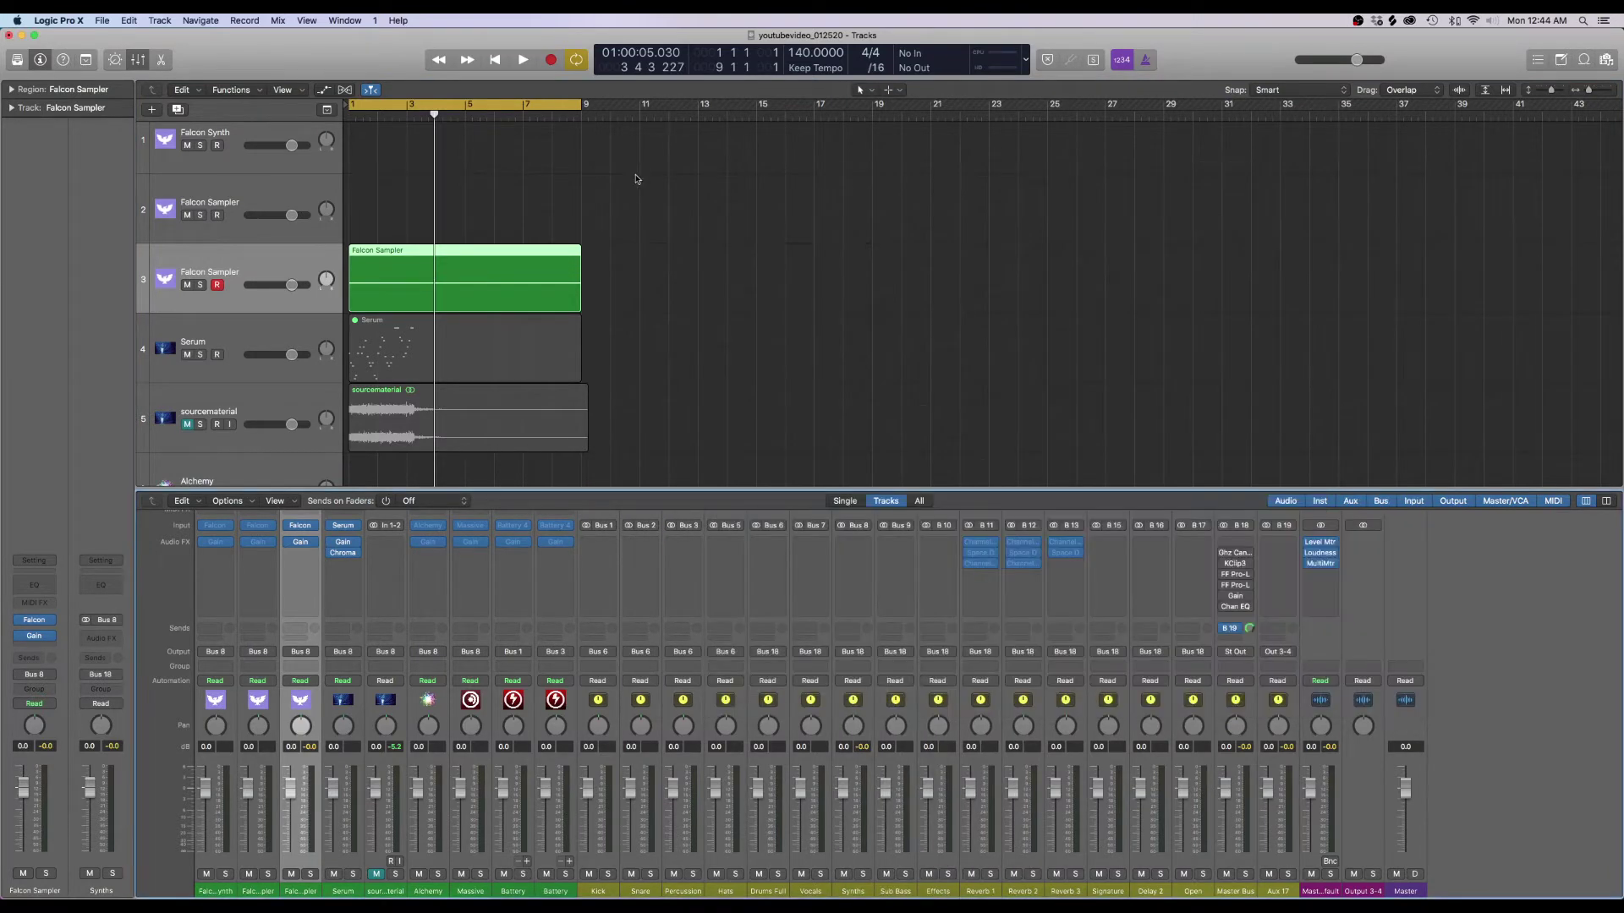
Show Big Macro's automation lane on the Falcon Sampler track, add a 50% point at bar 1 and start playback
{"action": "key", "text": "a"}
{"action": "left_click", "coordinate": [279, 294]}
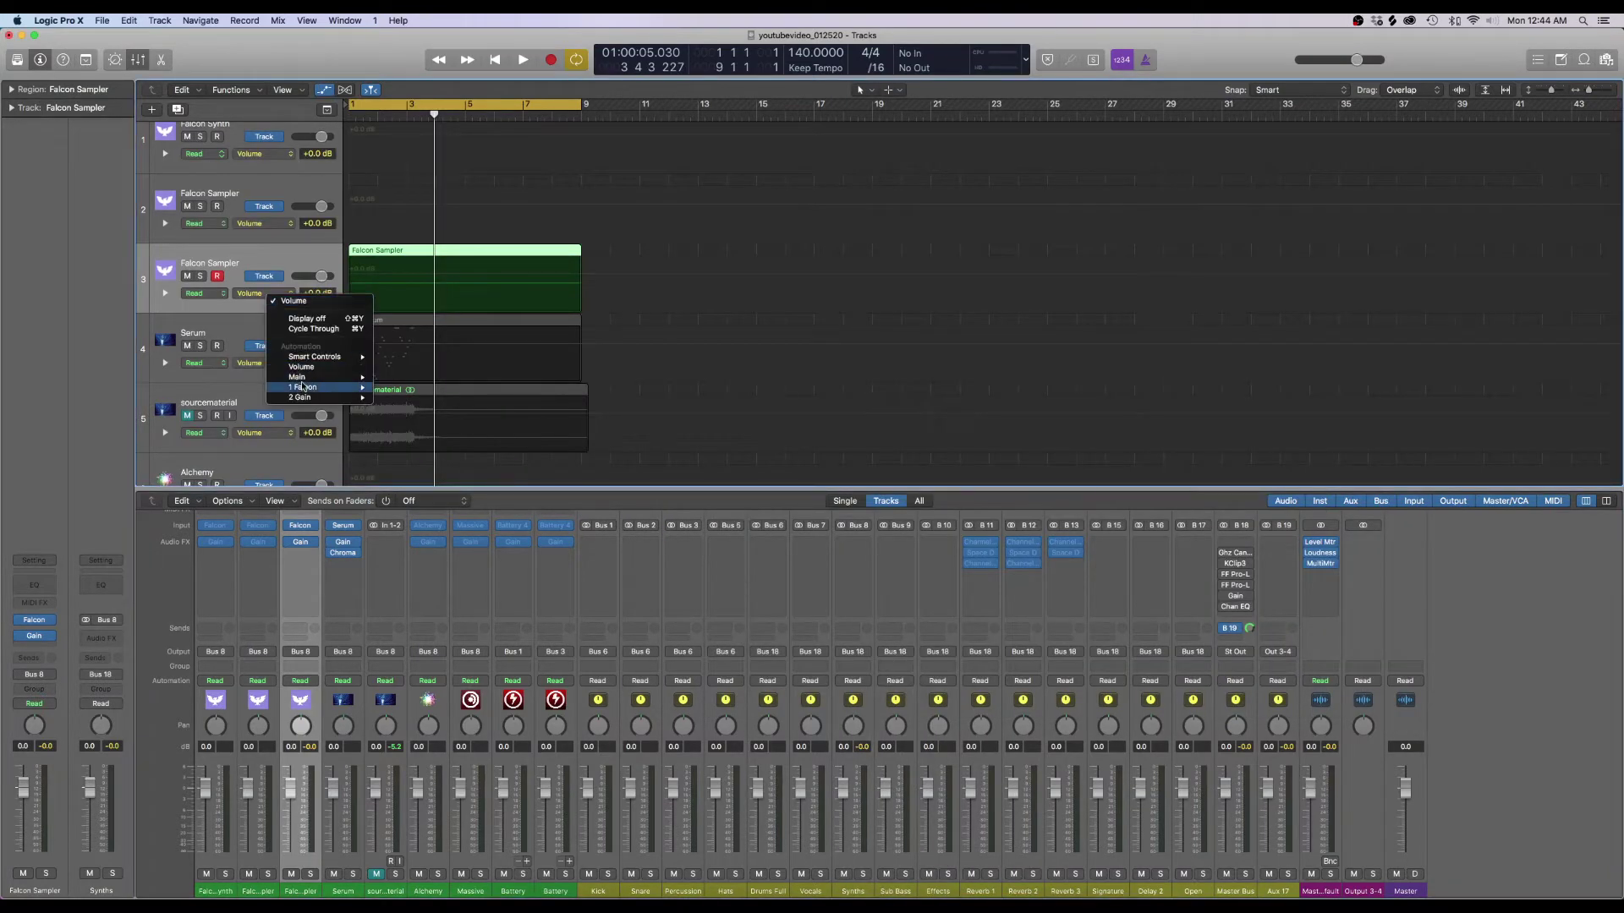
{"action": "mouse_move", "coordinate": [334, 389]}
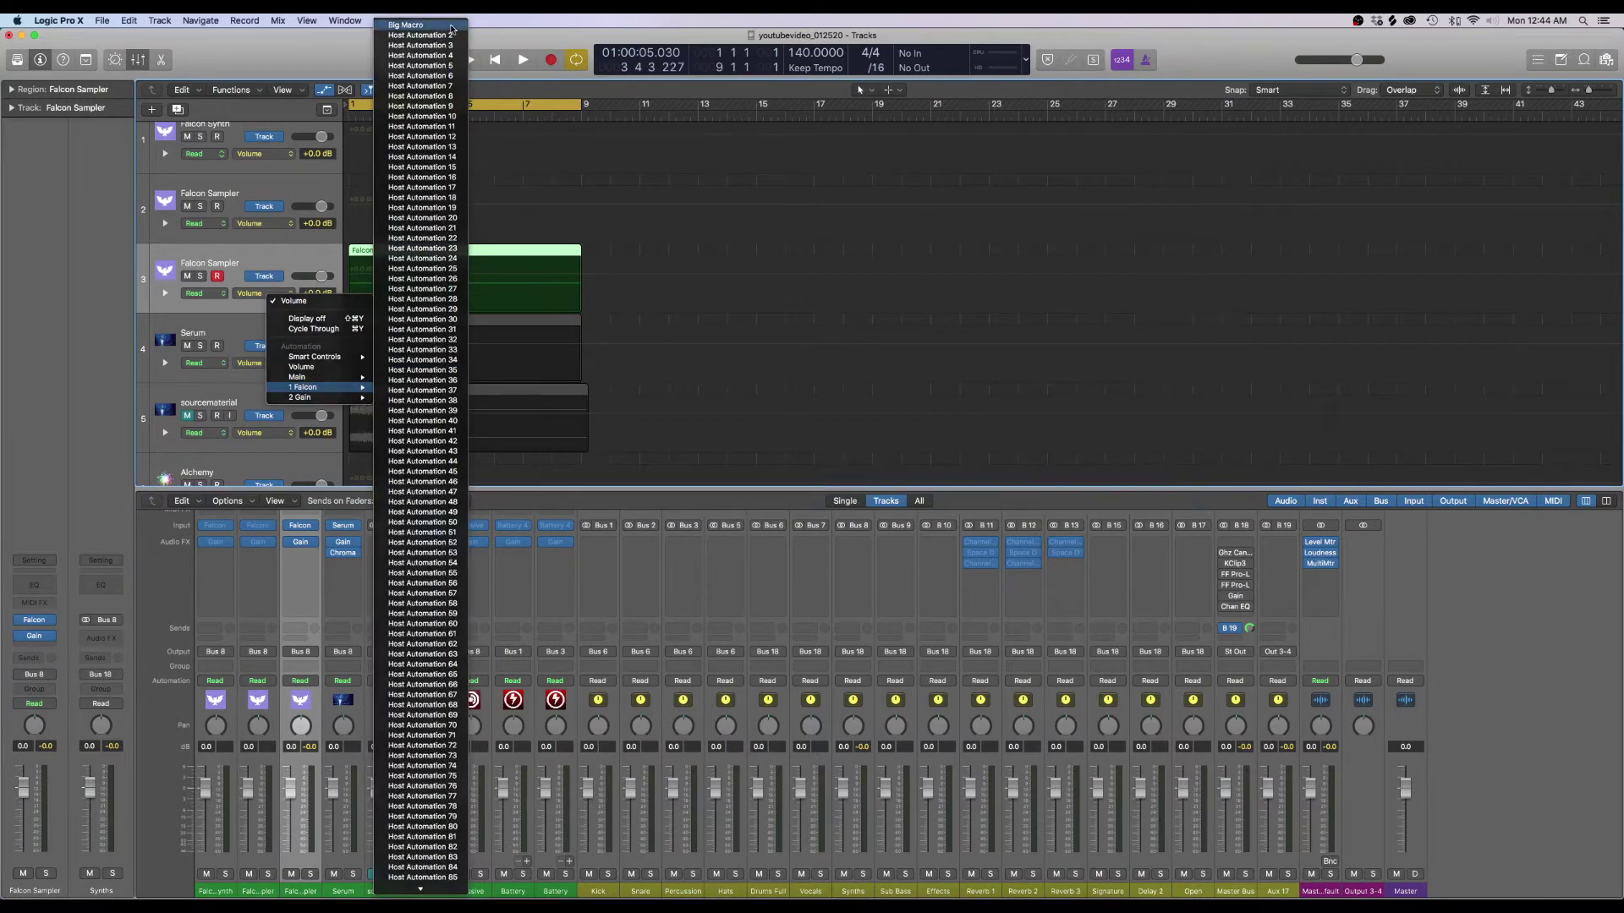
{"action": "left_click", "coordinate": [407, 25]}
{"action": "left_click", "coordinate": [351, 287]}
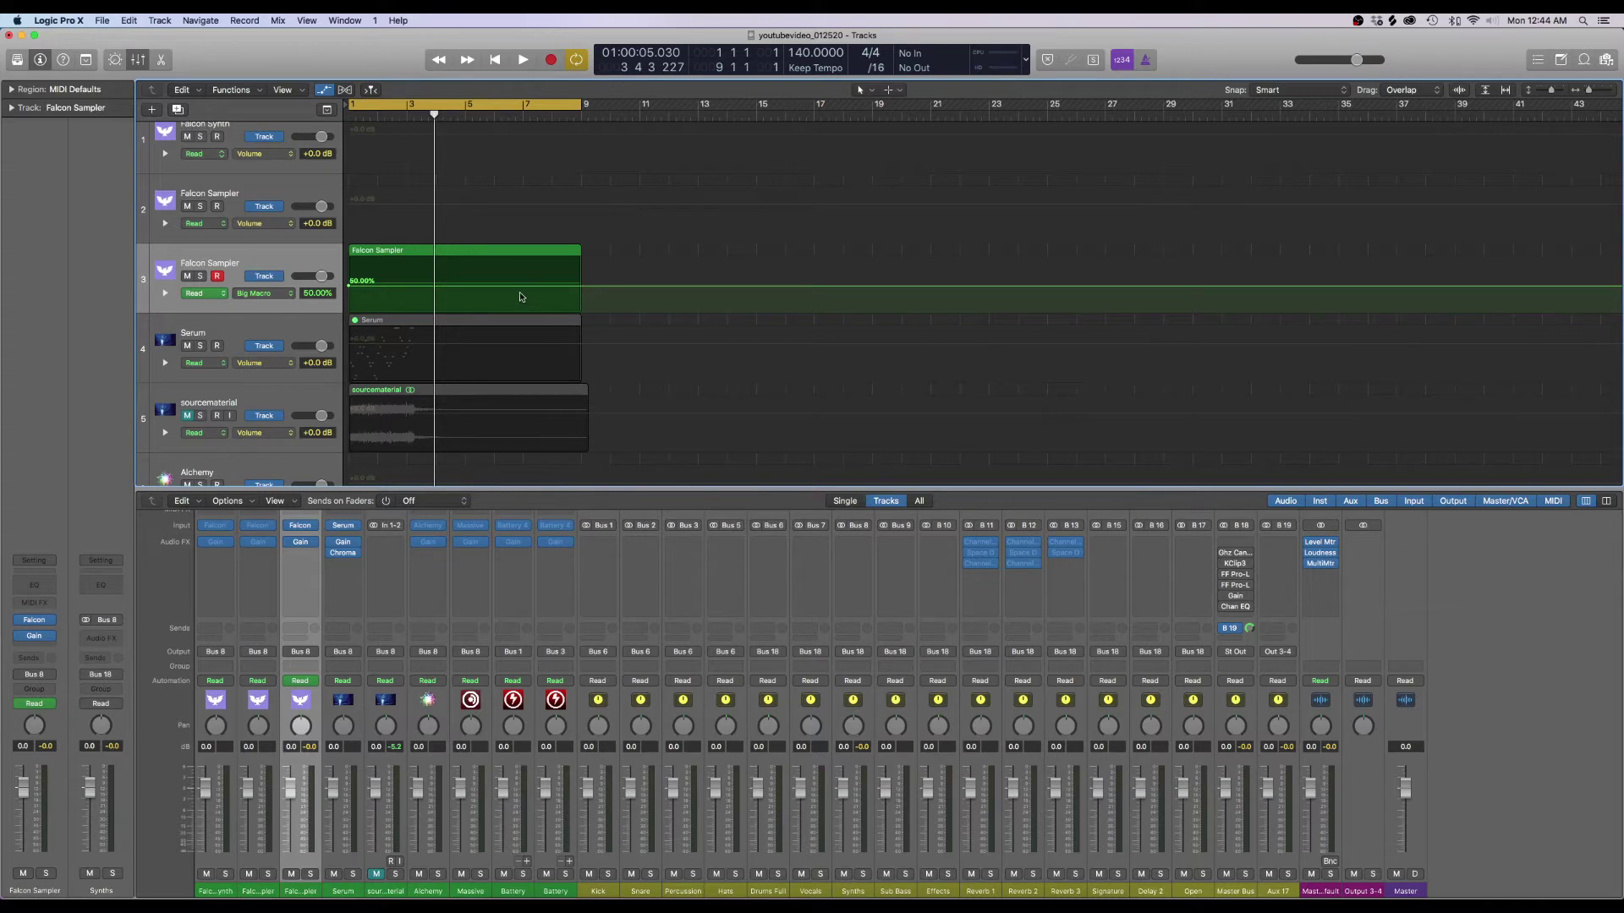
{"action": "key", "text": "space"}
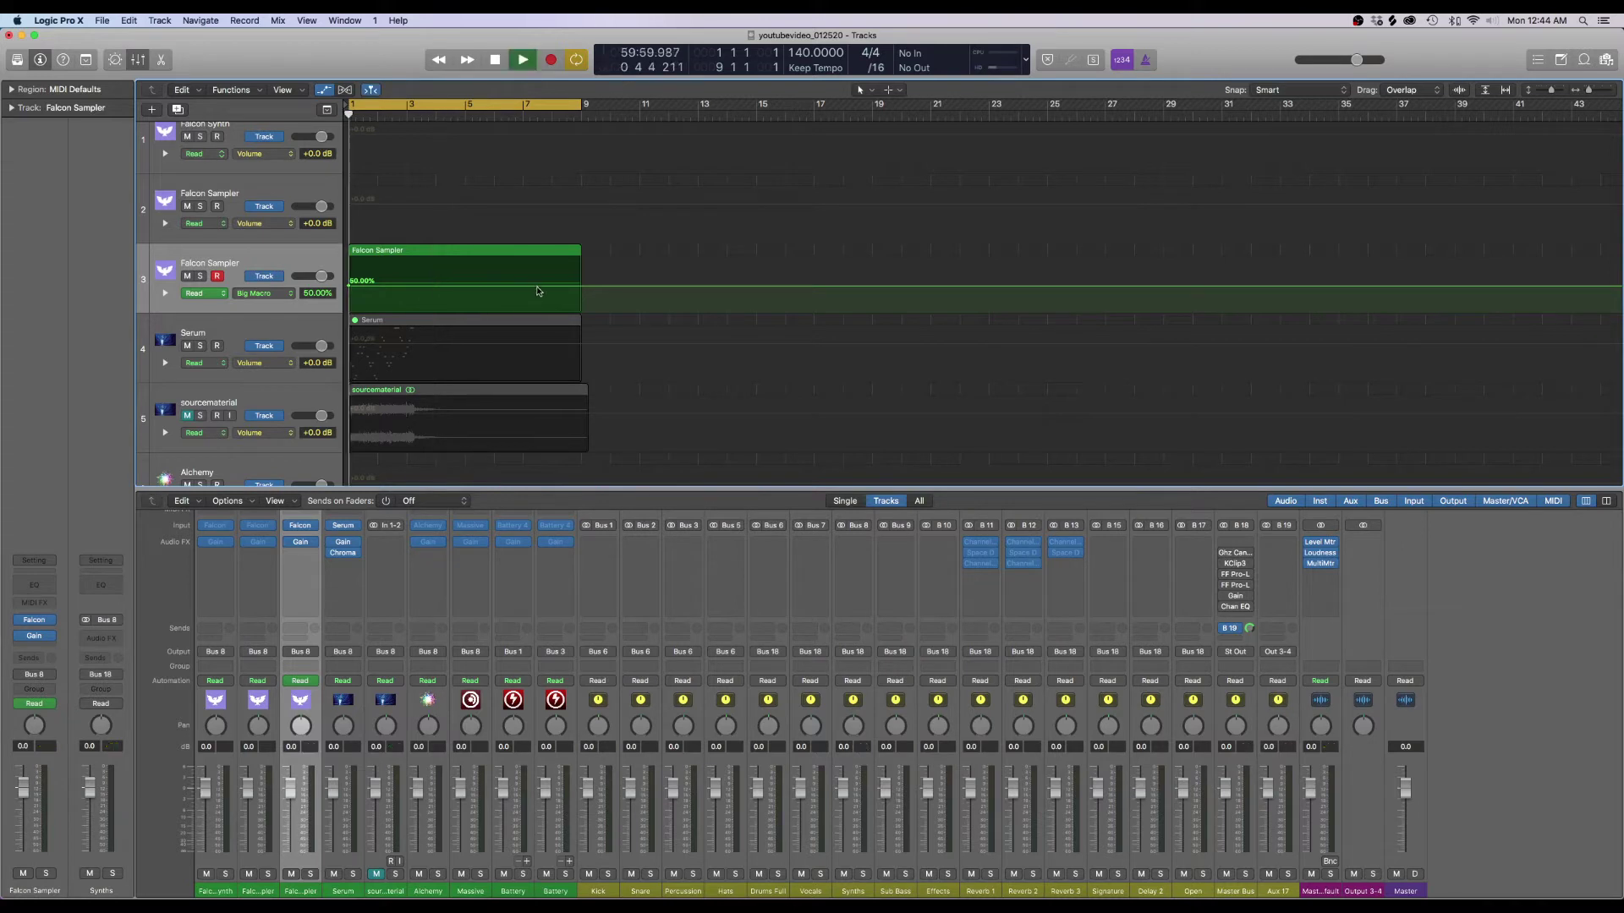
Add Big Macro automation points at 100% on bar 5 and about 9% at the Falcon Sampler region's end, auditioning the curve
{"action": "key", "text": "space"}
{"action": "left_click", "coordinate": [430, 288]}
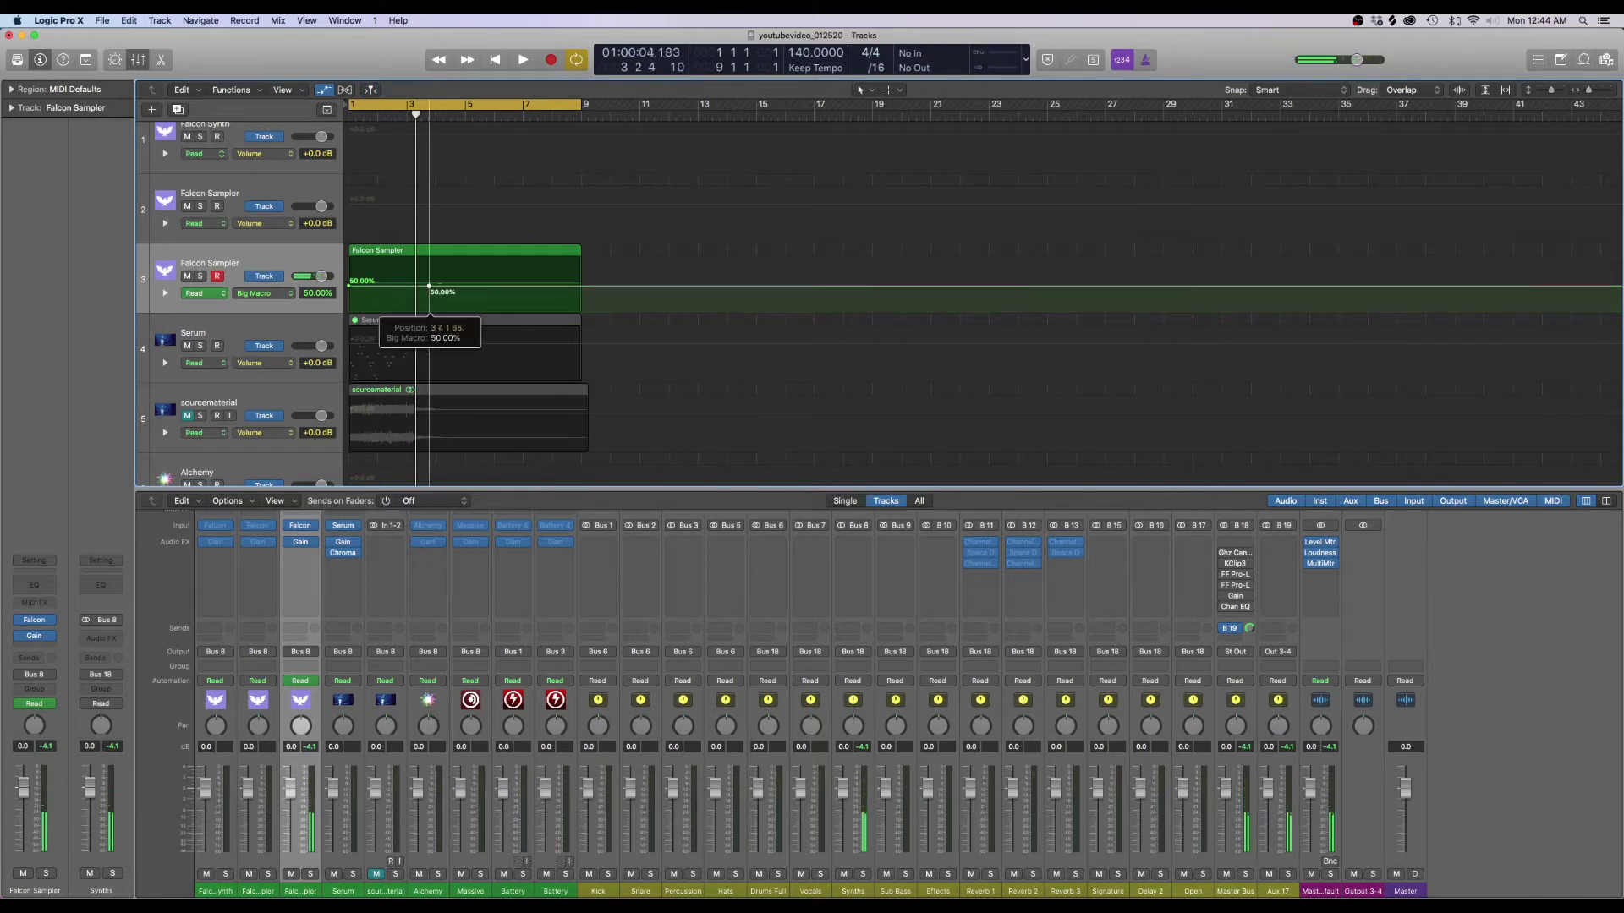
{"action": "left_click_drag", "start_coordinate": [430, 288], "coordinate": [469, 242]}
{"action": "key", "text": "space"}
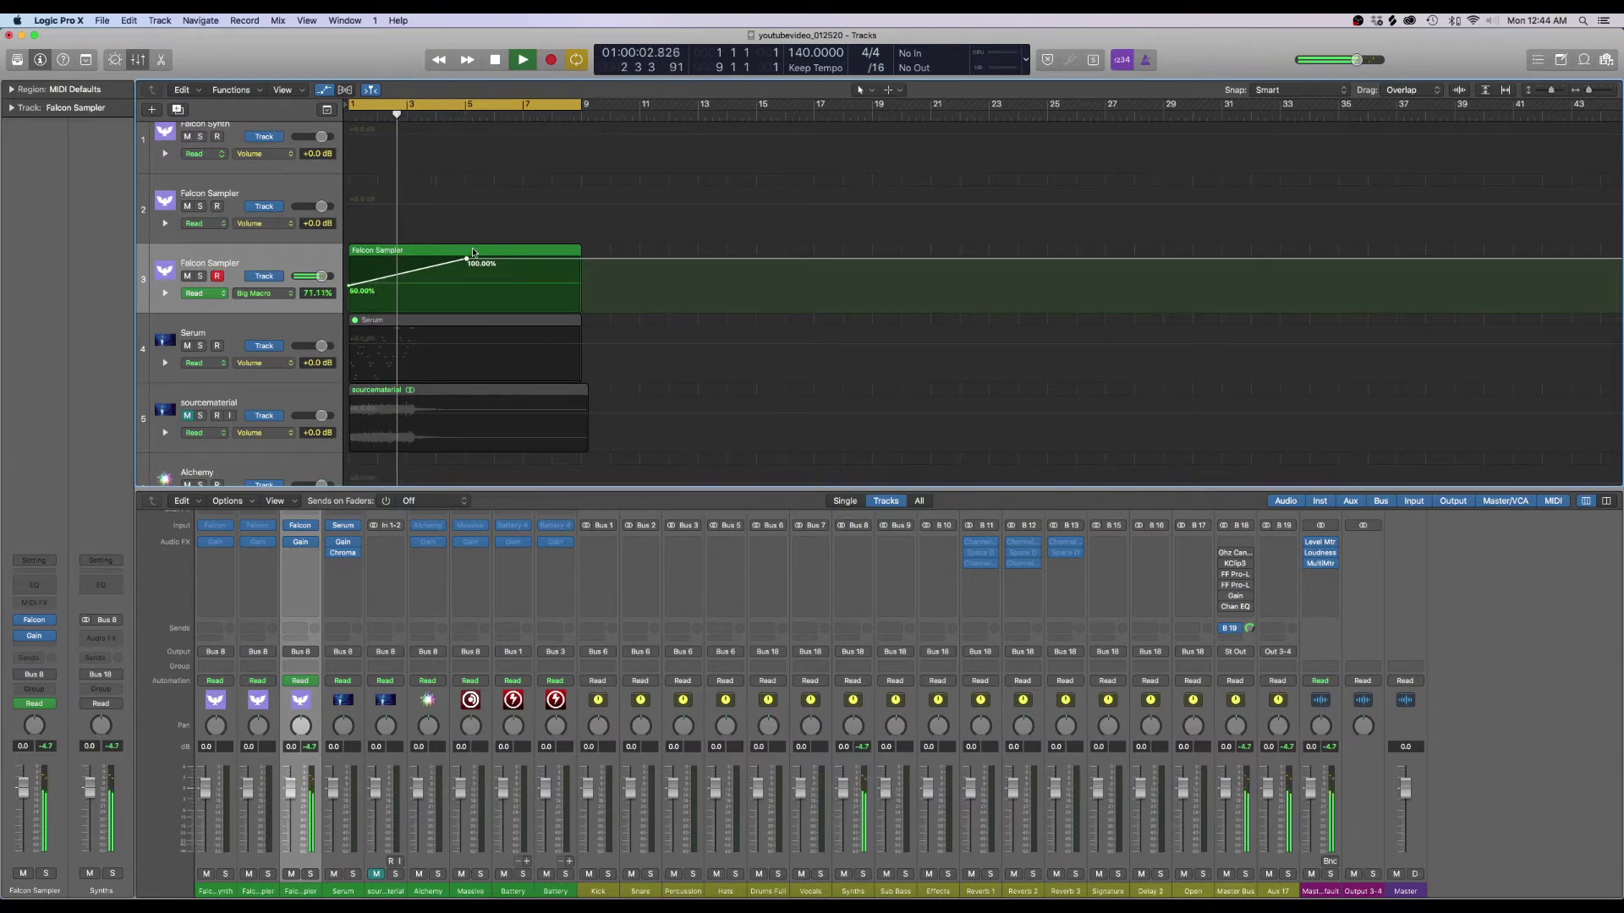
{"action": "left_click", "coordinate": [585, 259]}
{"action": "left_click_drag", "start_coordinate": [584, 259], "coordinate": [580, 306]}
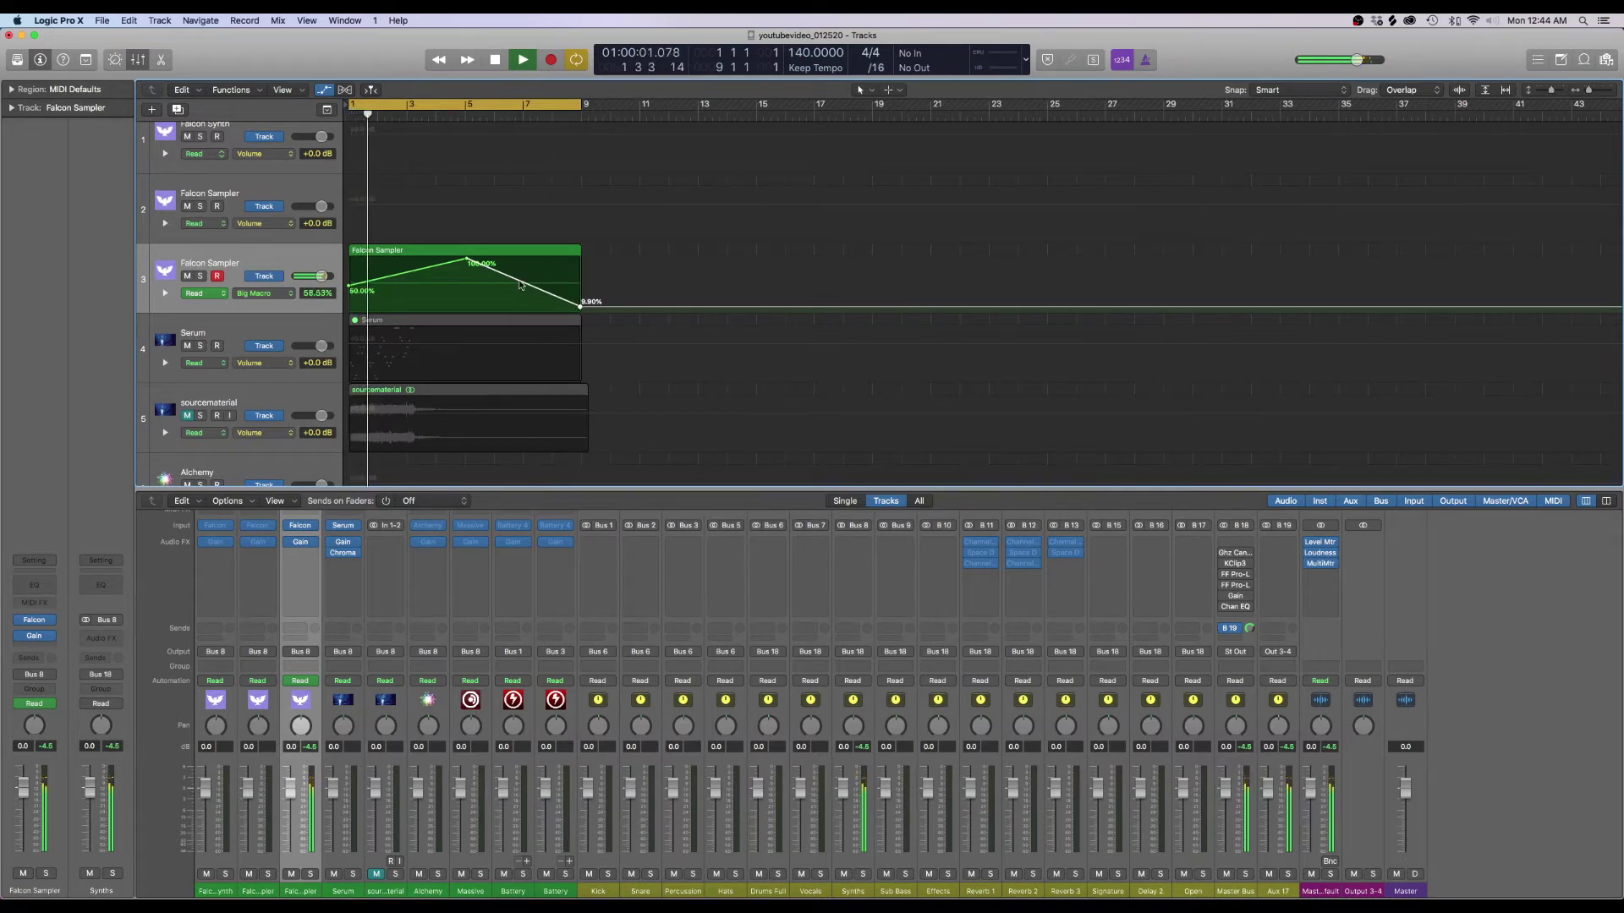
{"action": "key", "text": "space"}
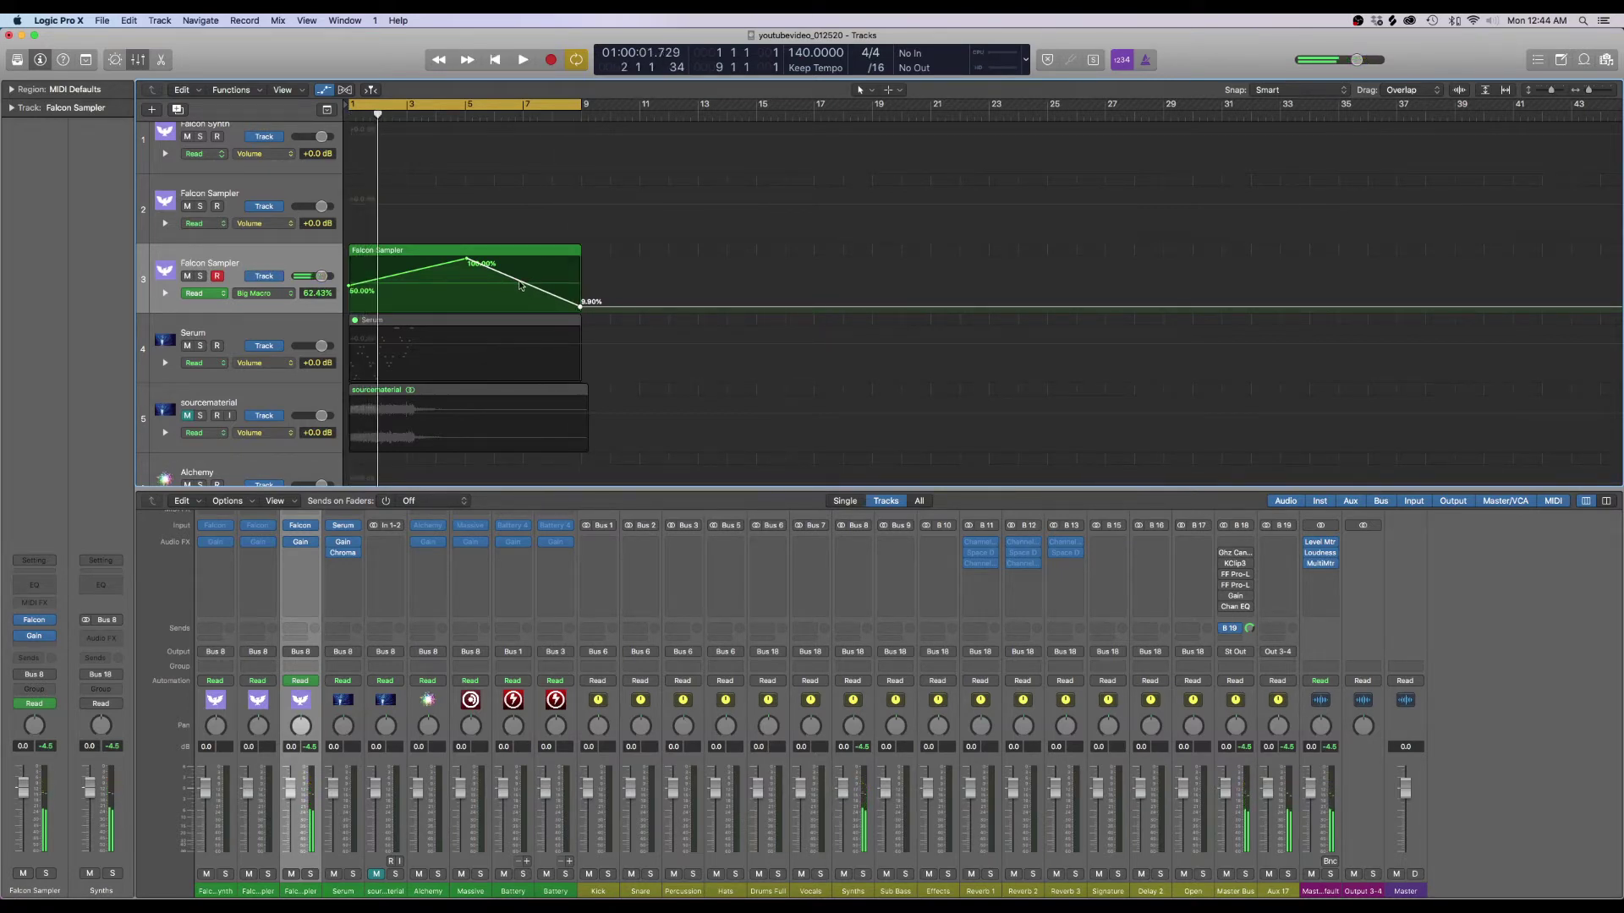
Assign the IRCAM Multi Granular oscillator's Voices, Position Spread and Time Spread knobs to Big Macro in Falcon, then close the plug-in
{"action": "left_click", "coordinate": [301, 526]}
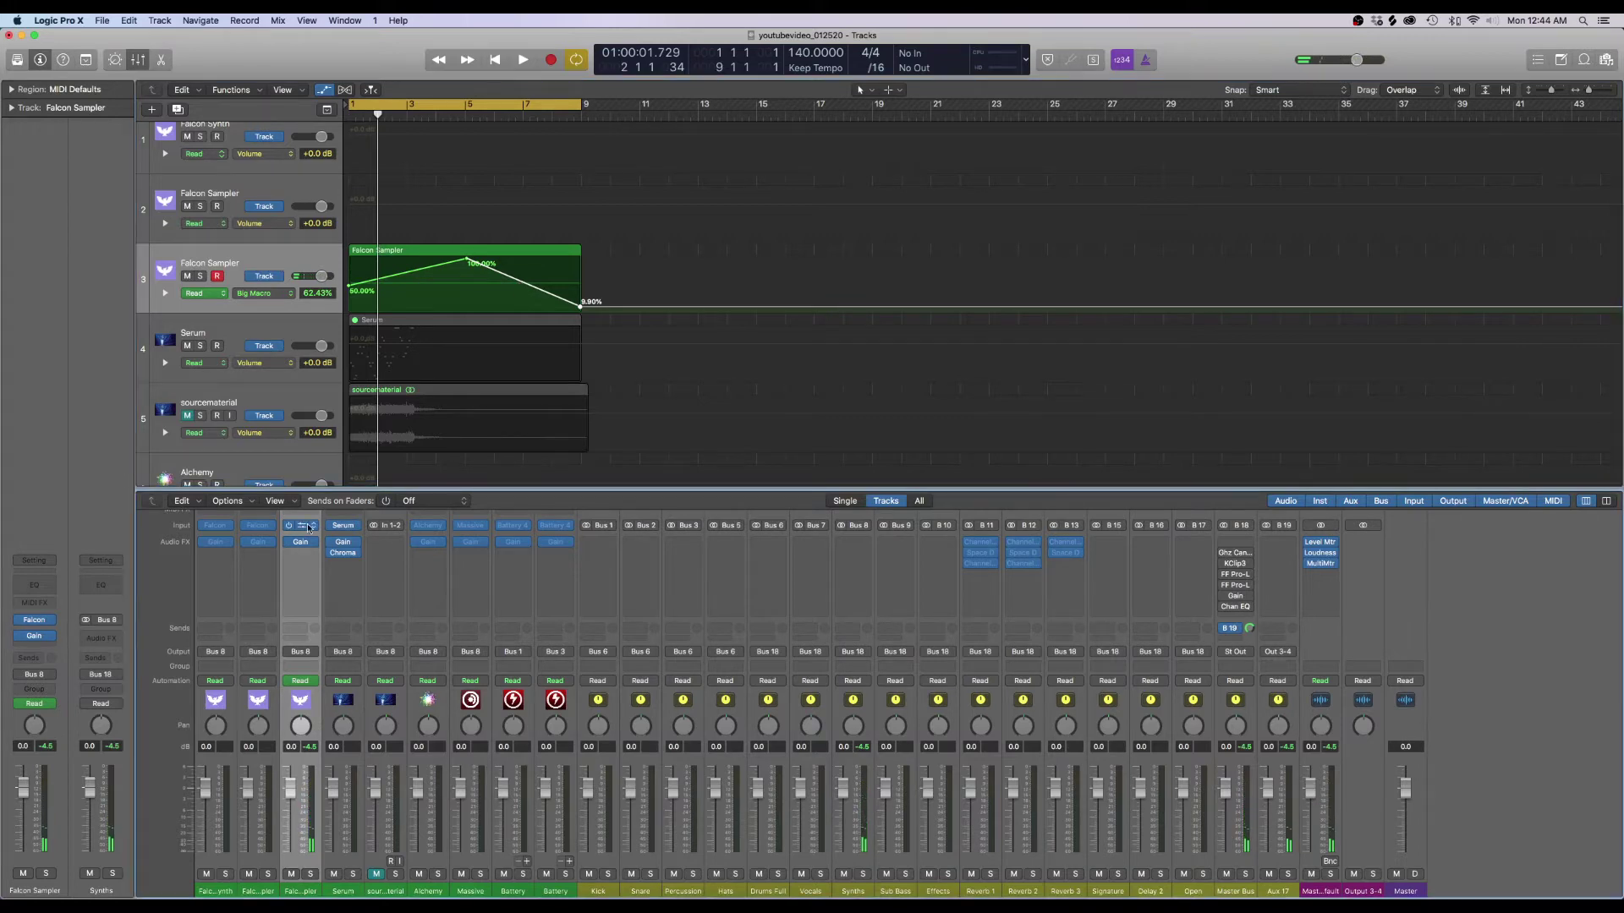
{"action": "left_click", "coordinate": [867, 249]}
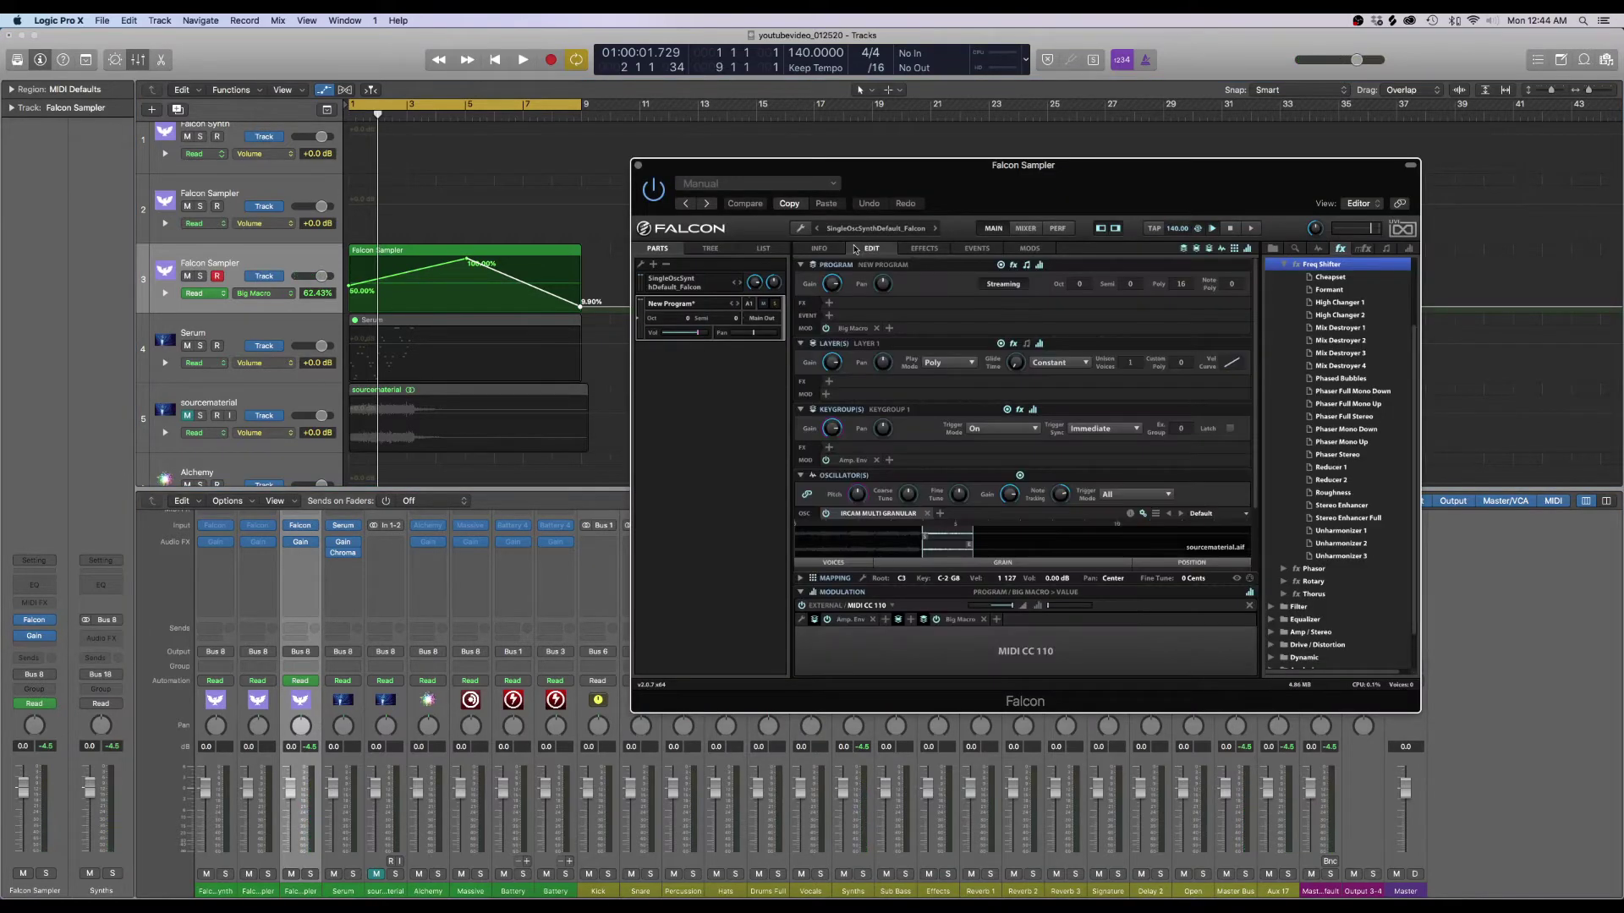
{"action": "scroll", "coordinate": [1243, 407], "scroll_direction": "down", "scroll_amount": 3}
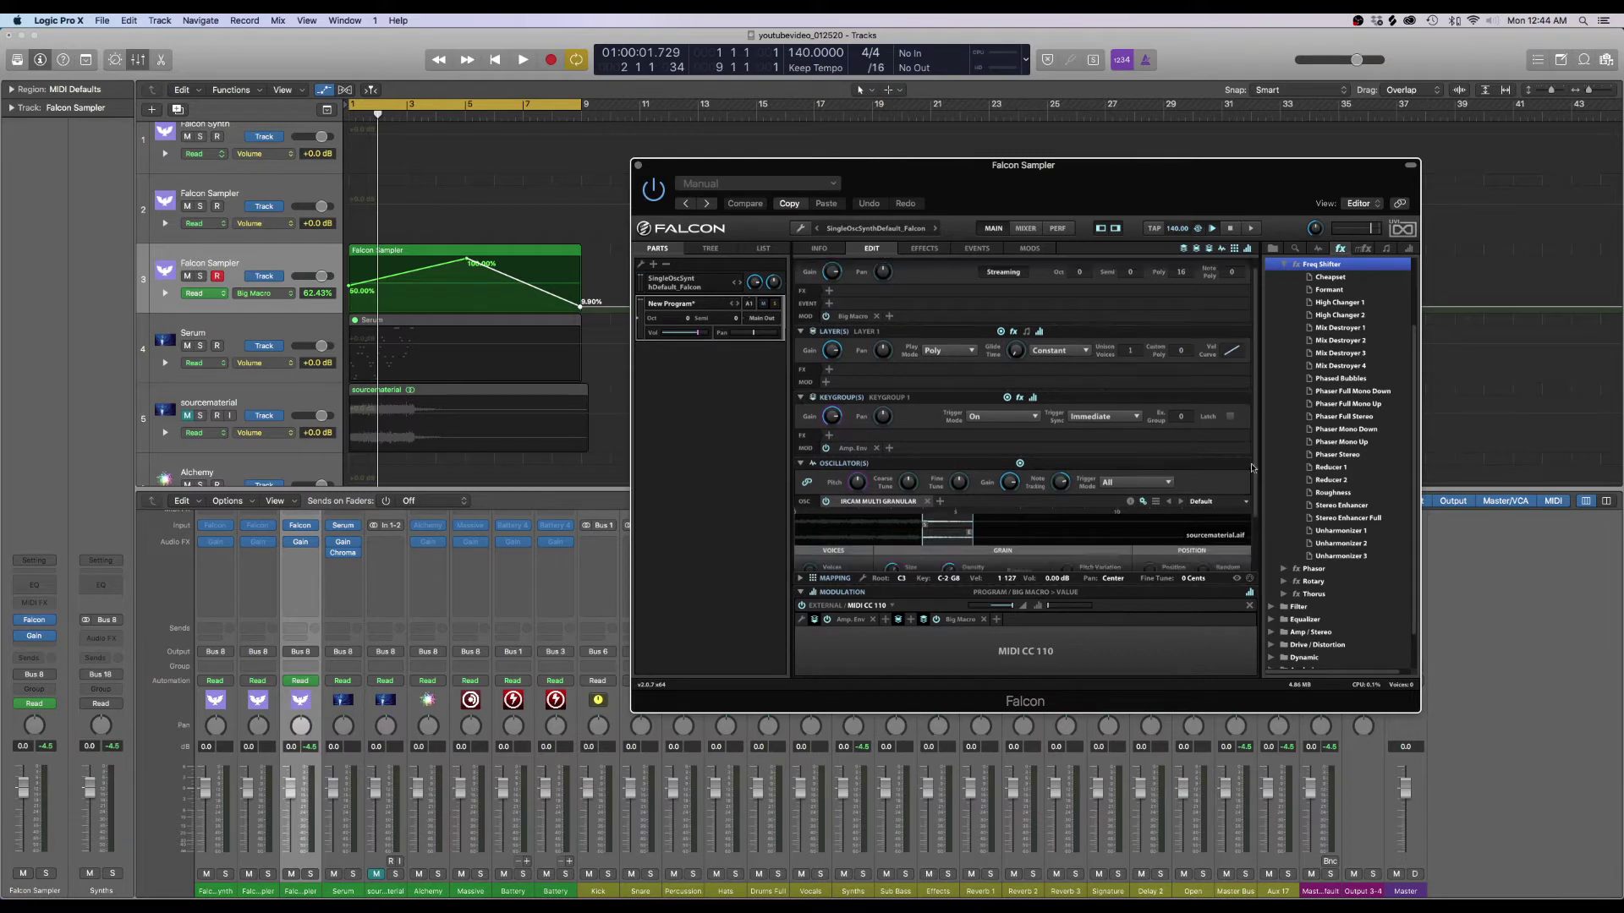
{"action": "right_click", "coordinate": [819, 508]}
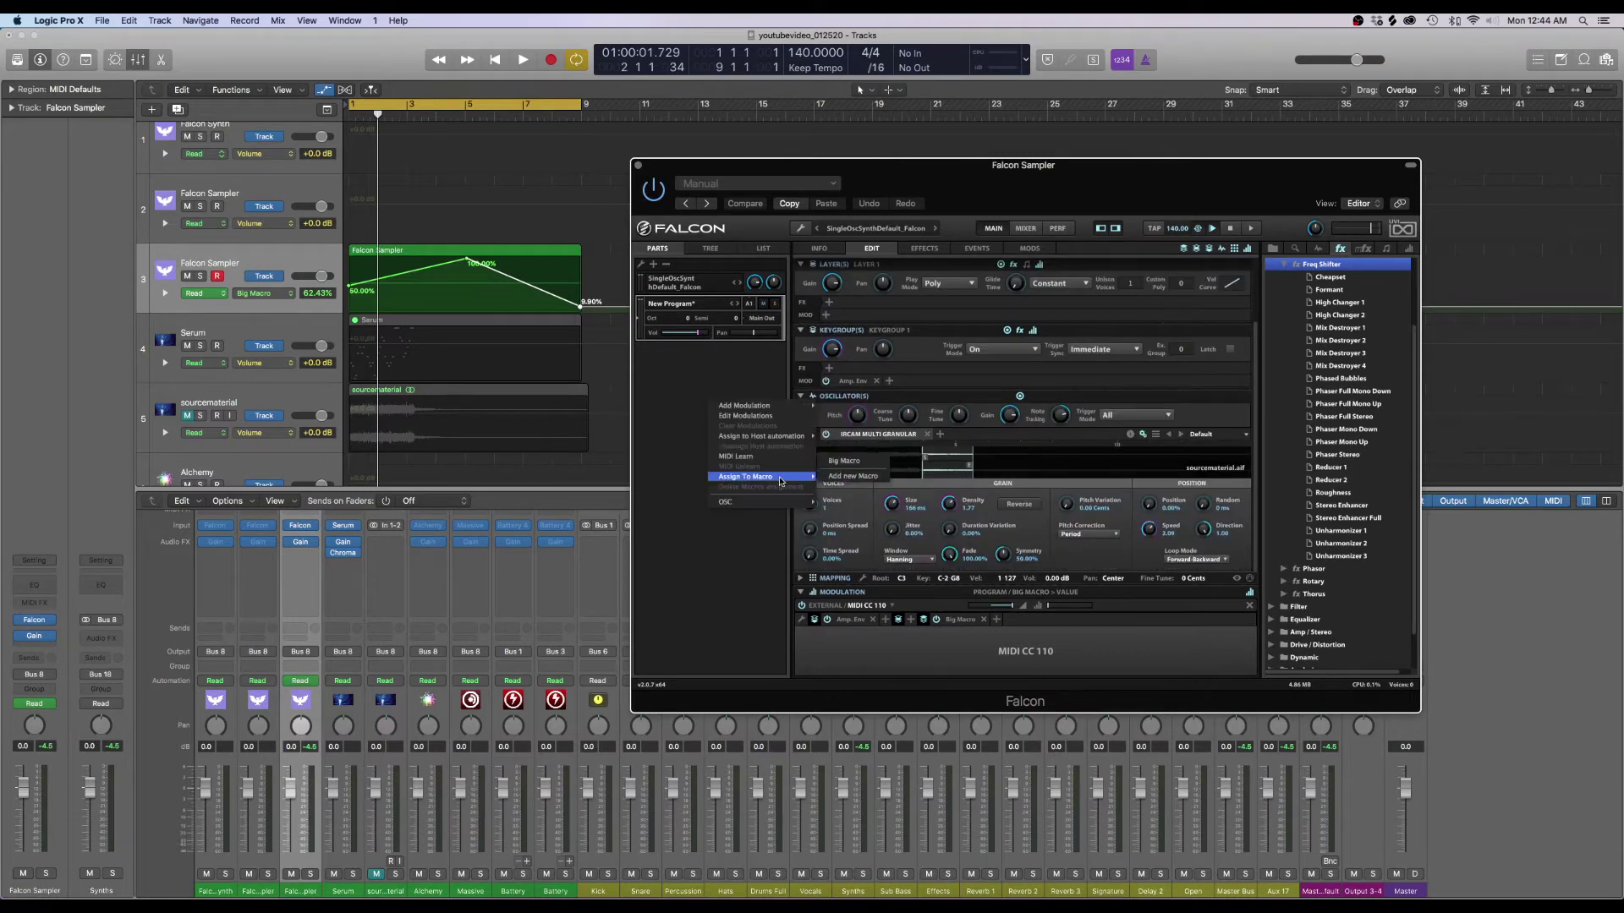
{"action": "left_click", "coordinate": [844, 466]}
{"action": "right_click", "coordinate": [811, 528]}
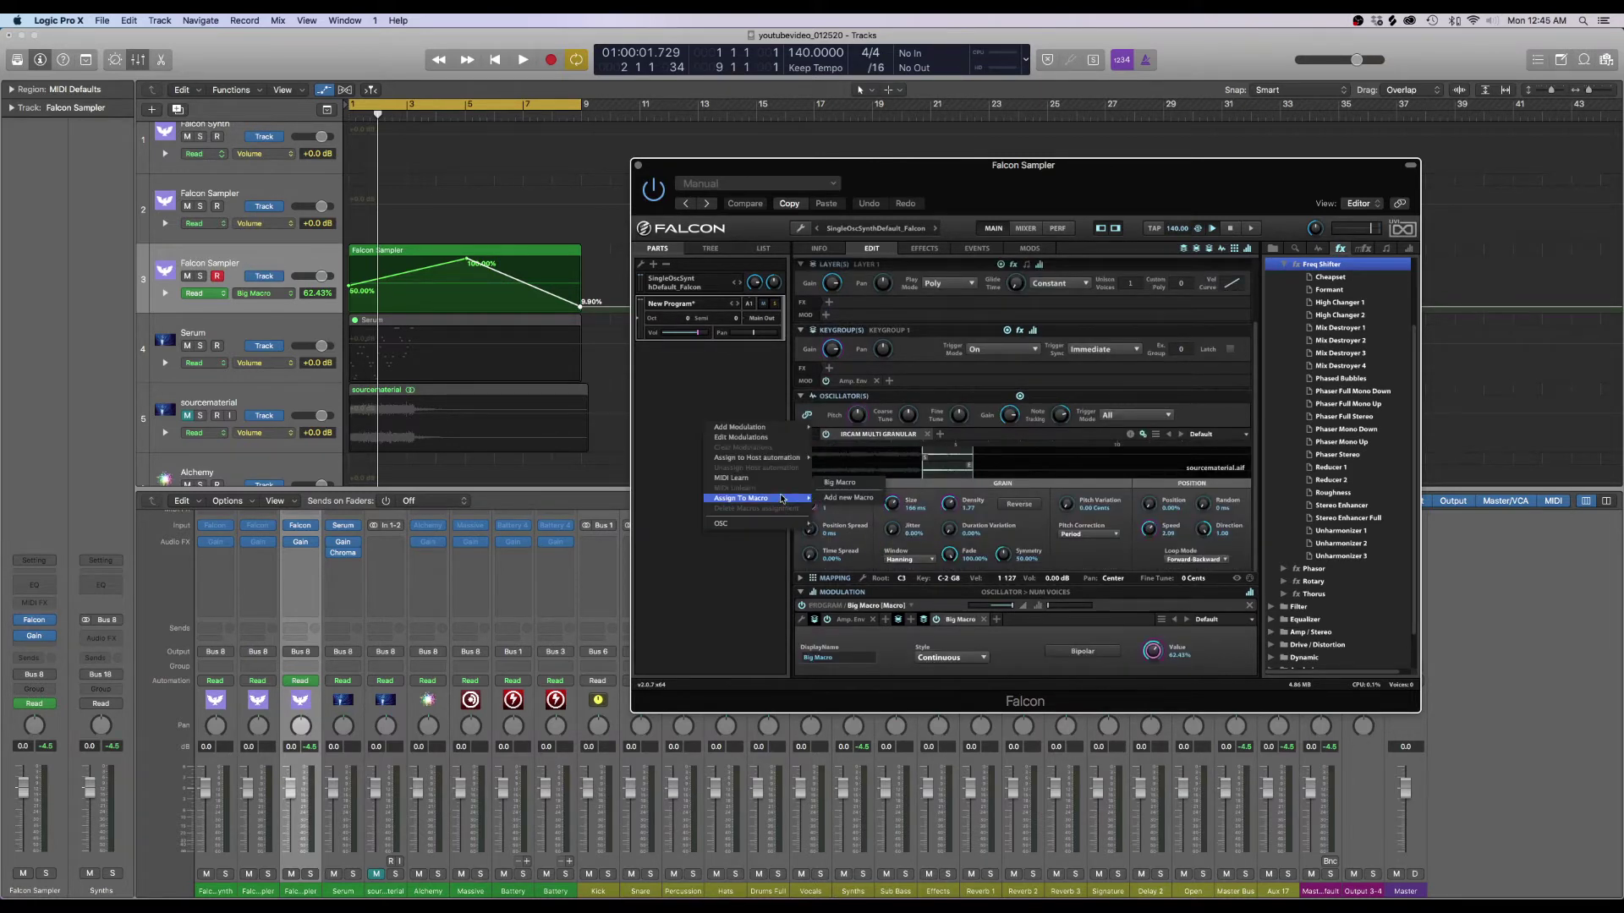
{"action": "left_click", "coordinate": [830, 485]}
{"action": "right_click", "coordinate": [811, 554]}
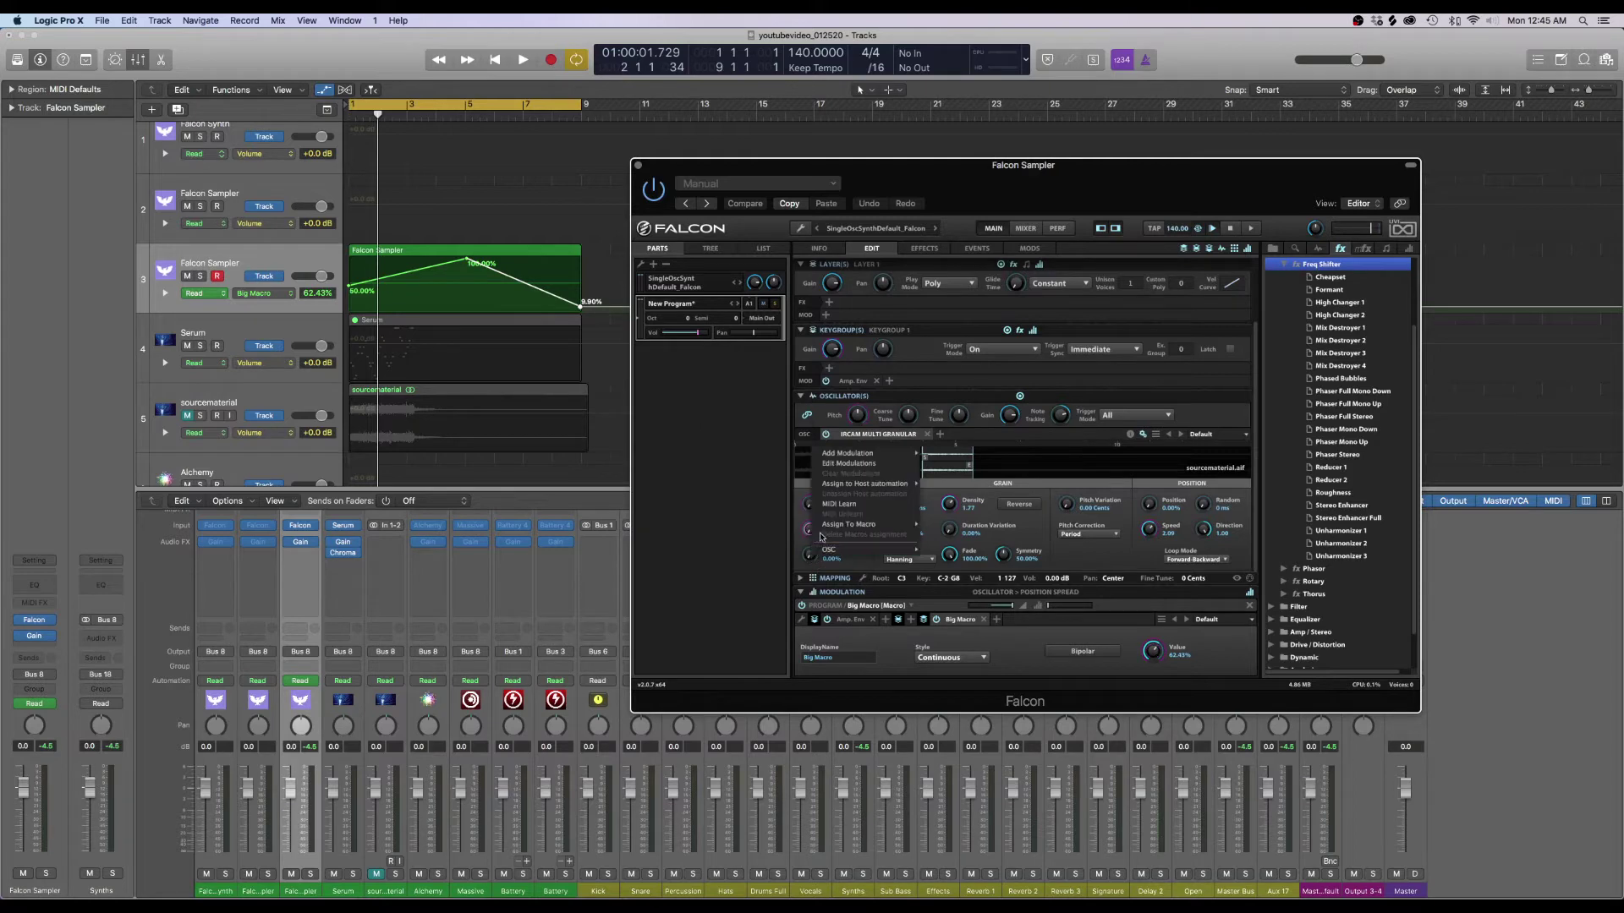
{"action": "mouse_move", "coordinate": [842, 486]}
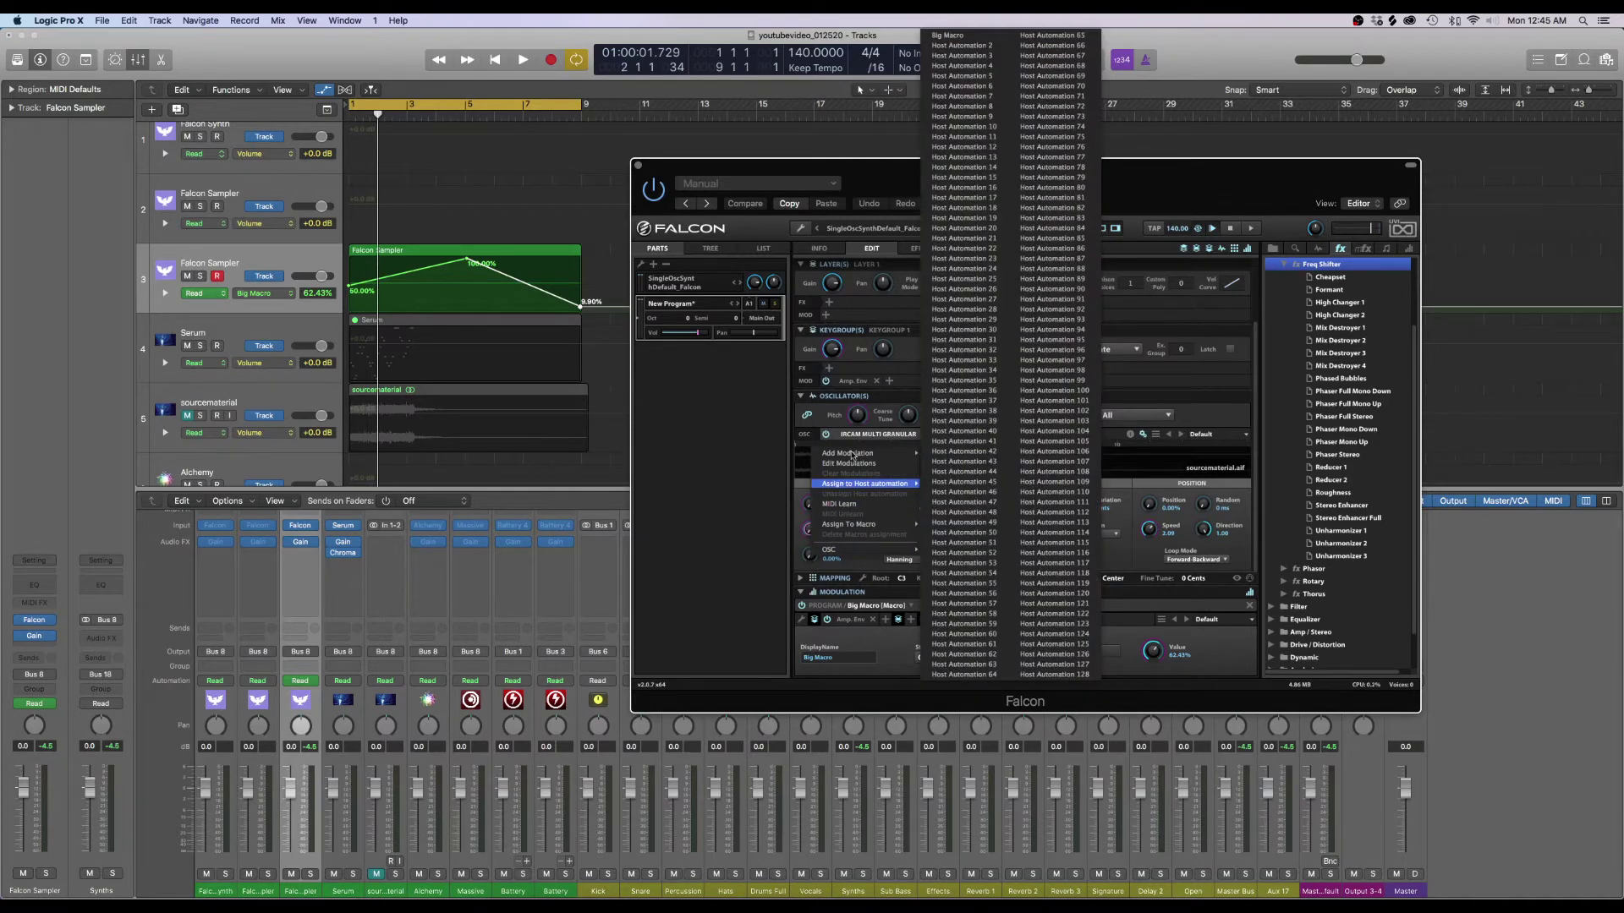
{"action": "mouse_move", "coordinate": [848, 525]}
{"action": "left_click", "coordinate": [937, 513]}
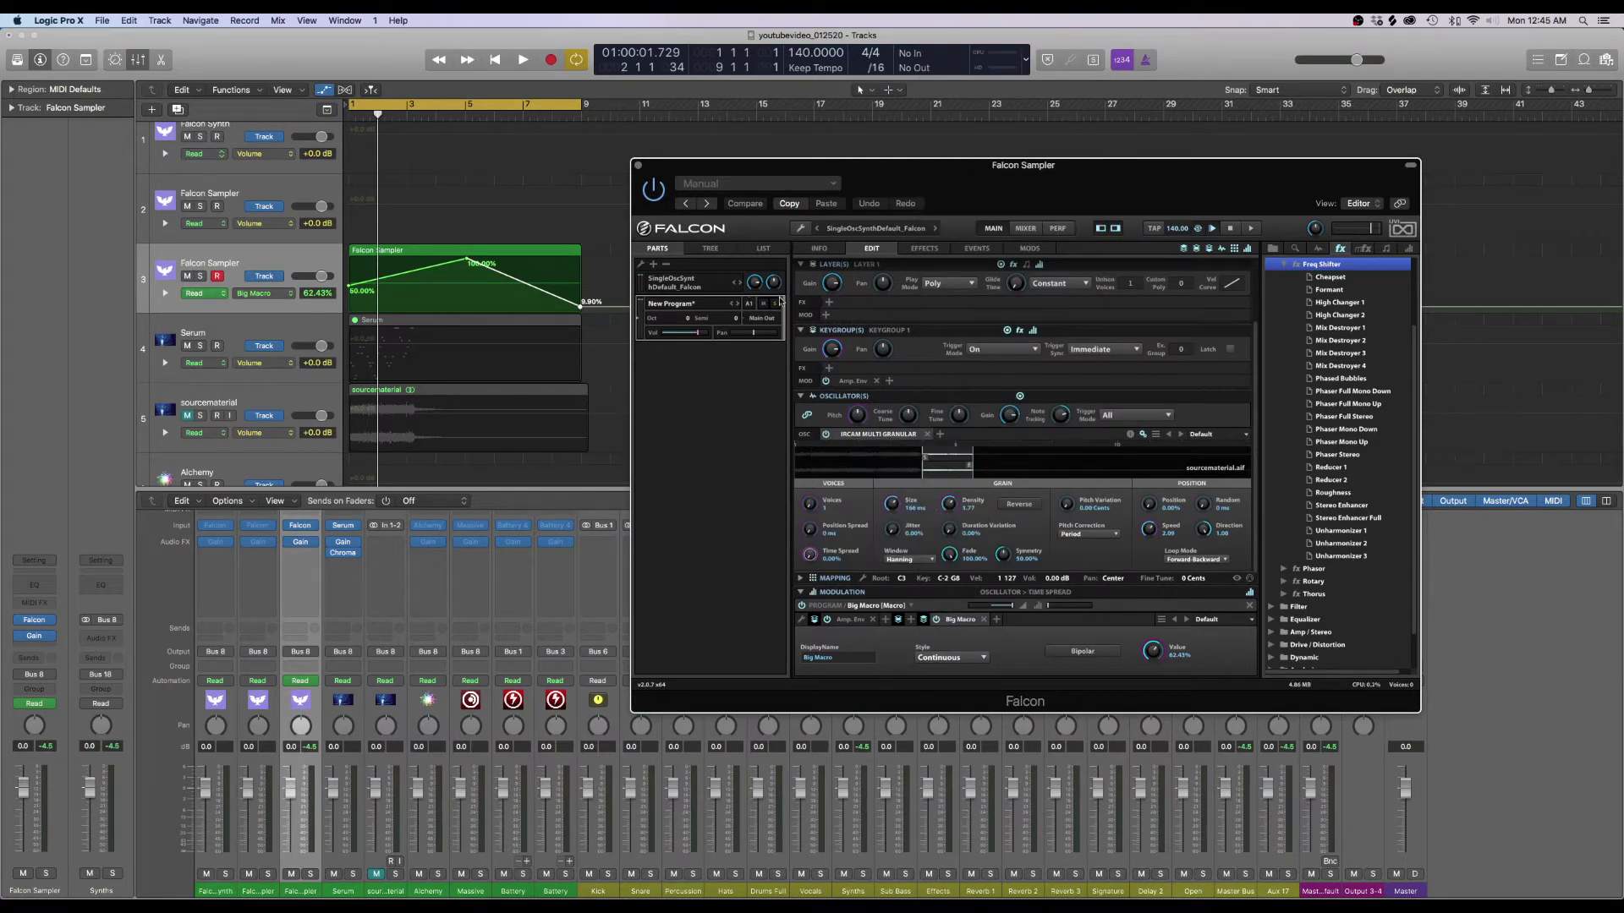
{"action": "left_click", "coordinate": [638, 167]}
Reshape the Big Macro automation into a single rise from 50% at bar 1 to 100% at the region's end
{"action": "key", "text": "space"}
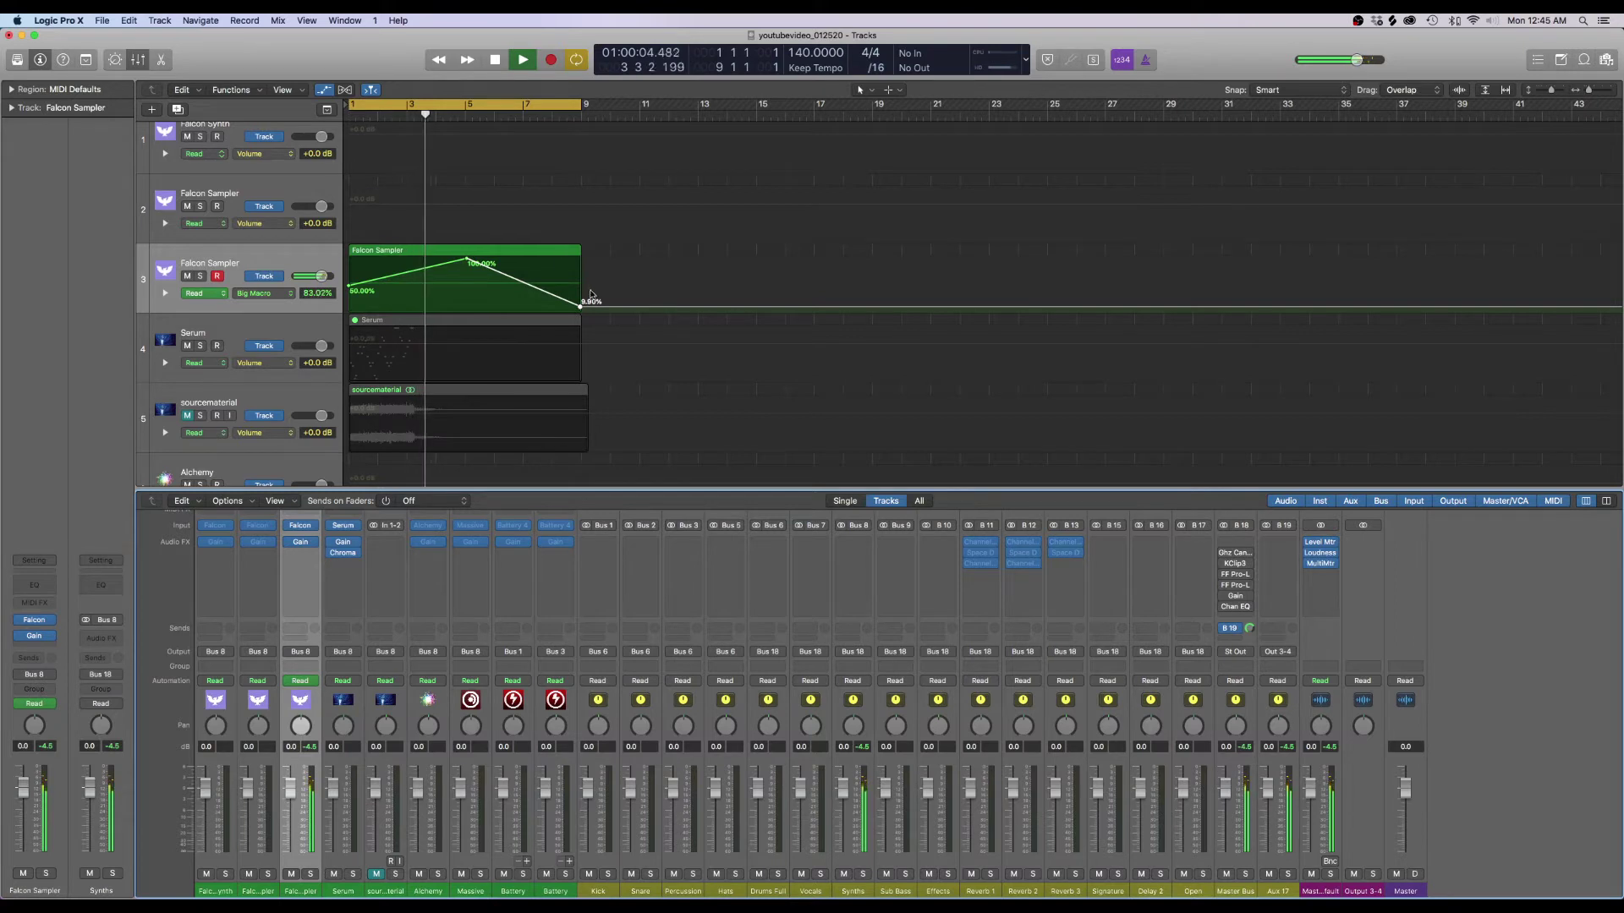
{"action": "left_click_drag", "start_coordinate": [580, 306], "coordinate": [579, 254]}
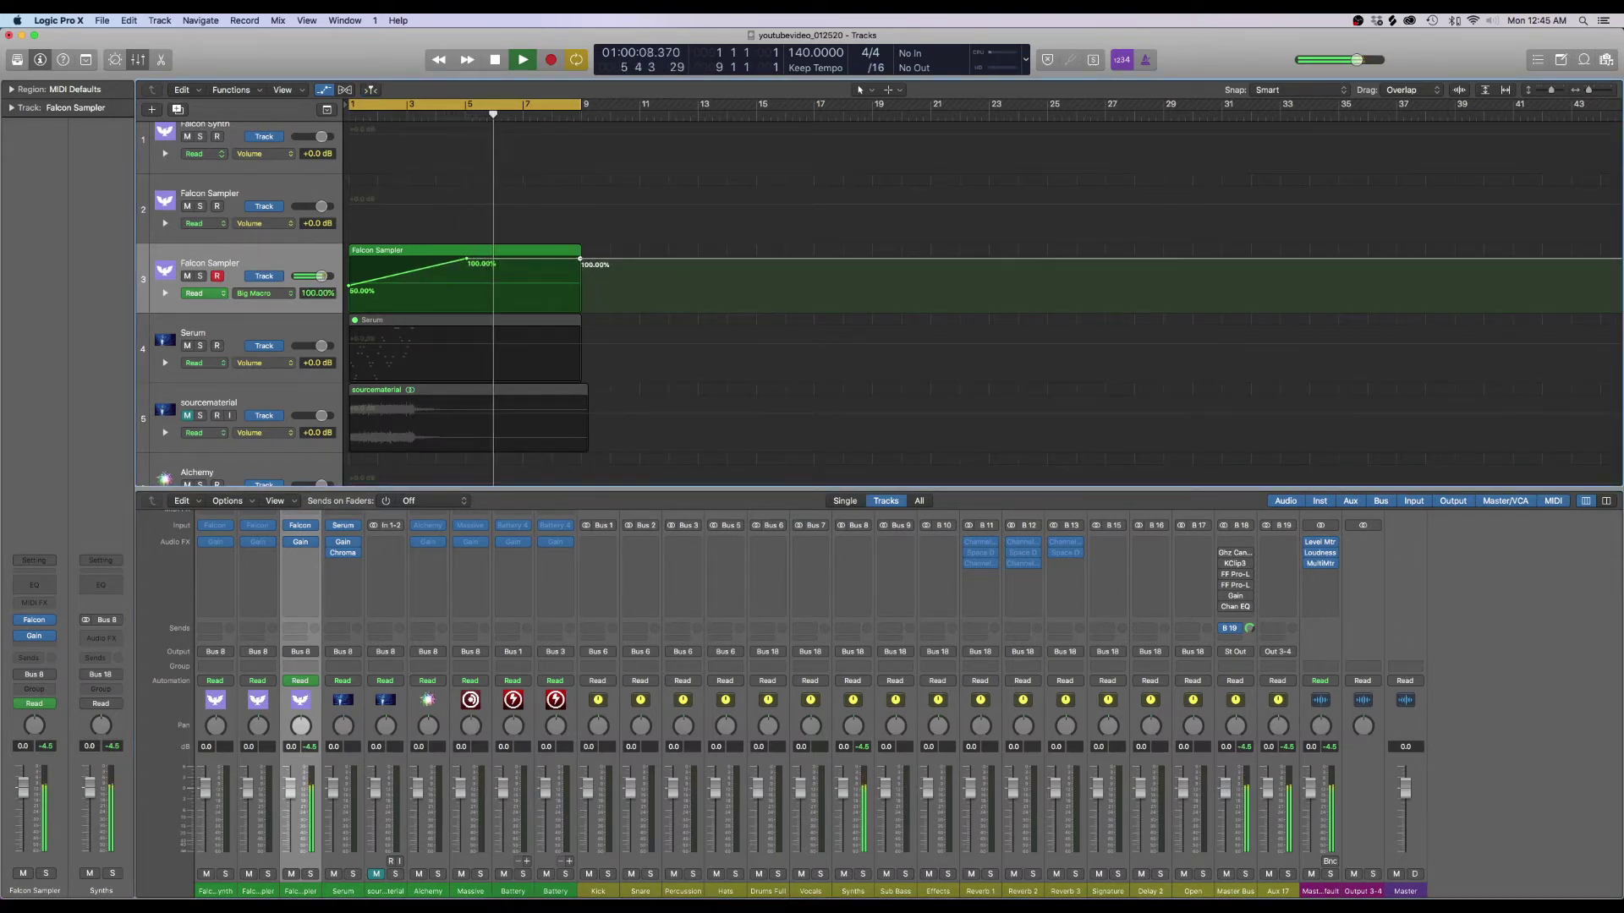
{"action": "left_click_drag", "start_coordinate": [580, 251], "coordinate": [580, 311]}
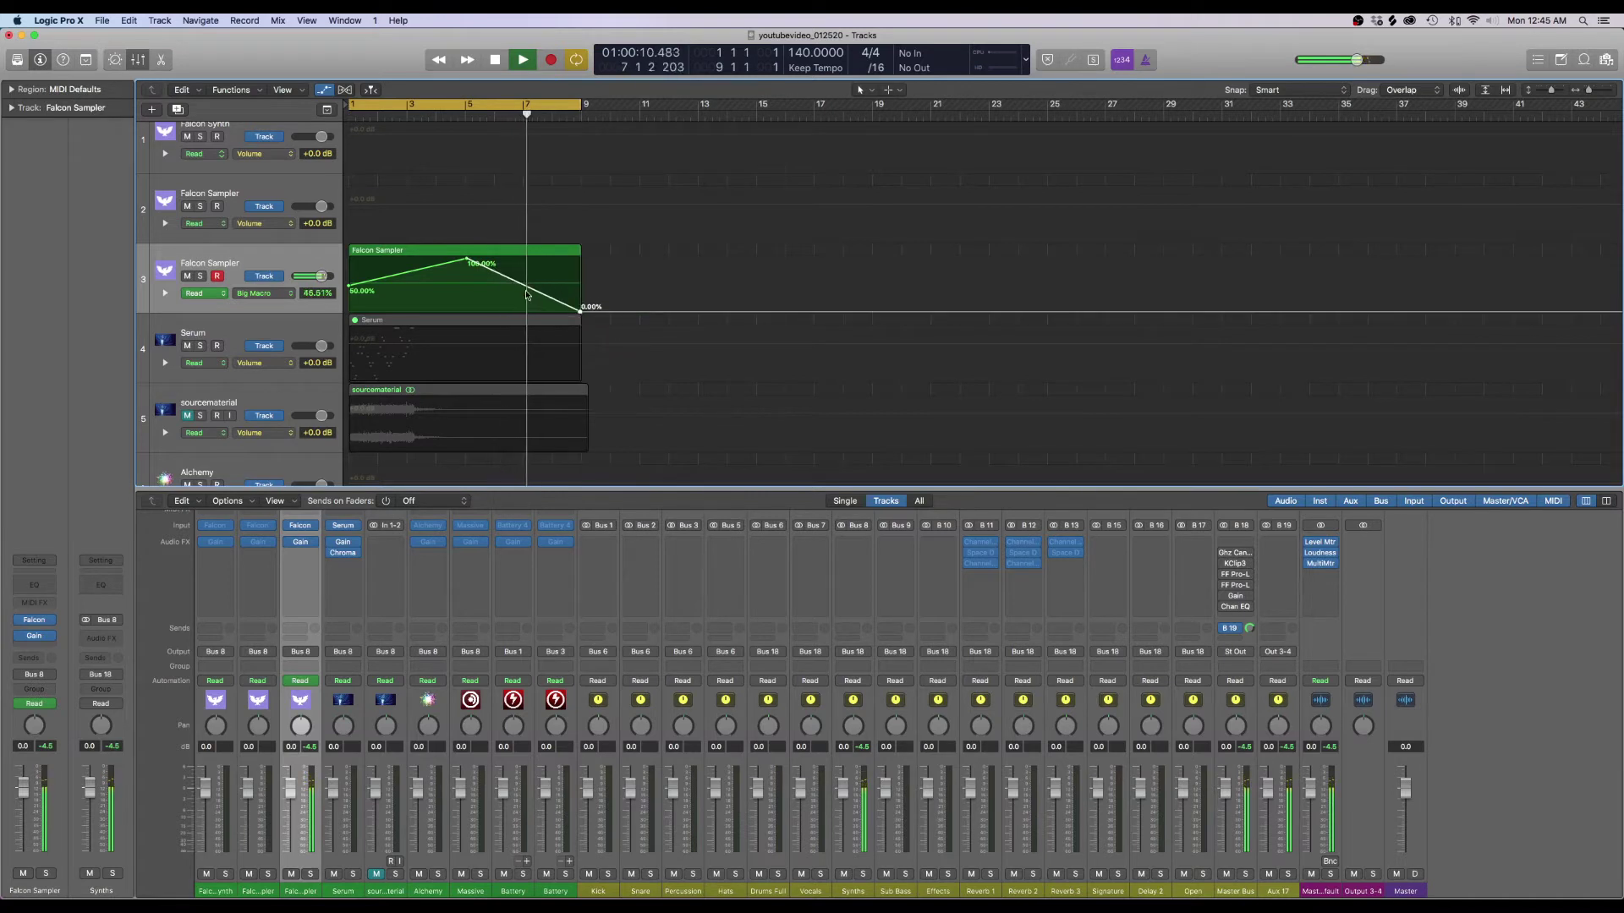
{"action": "key", "text": "space"}
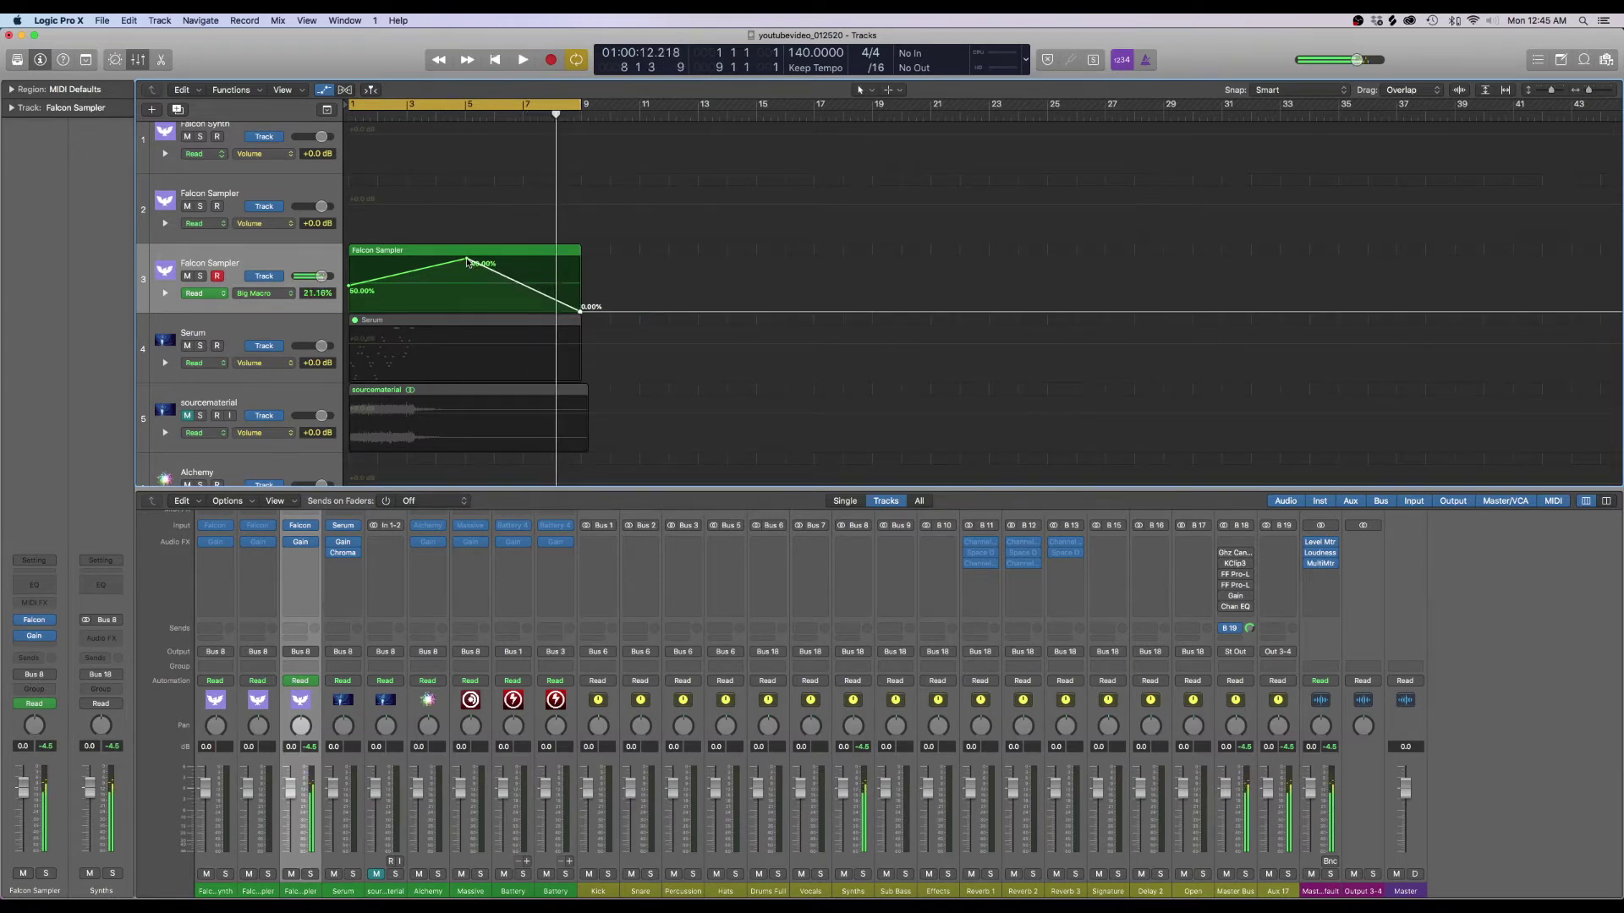
{"action": "left_click_drag", "start_coordinate": [467, 258], "coordinate": [580, 258]}
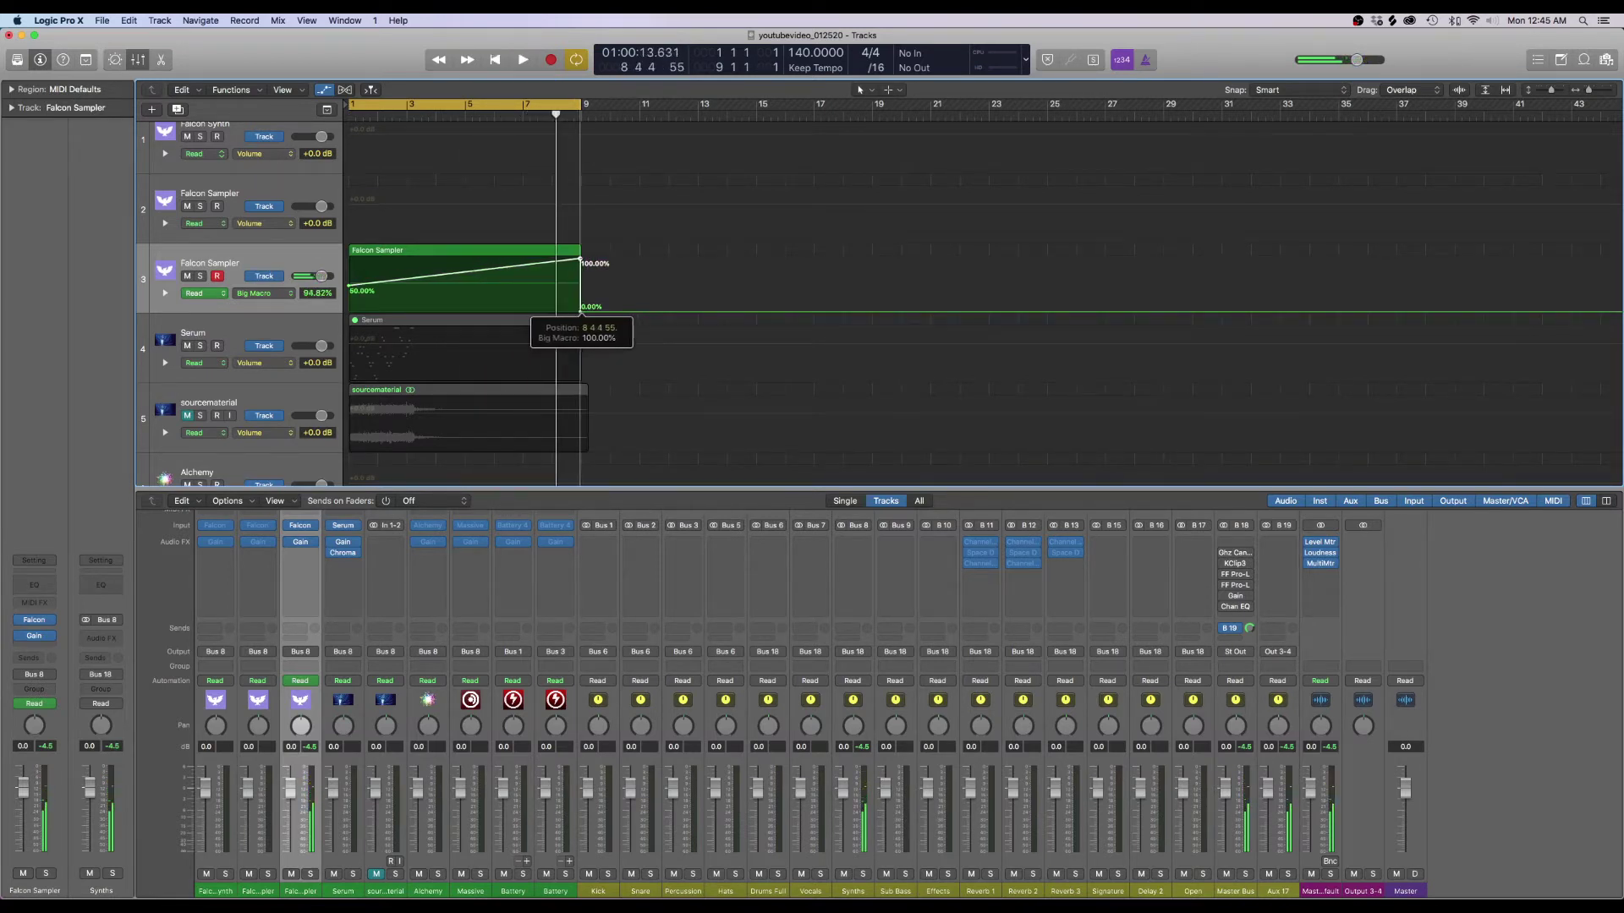
{"action": "left_click", "coordinate": [581, 312]}
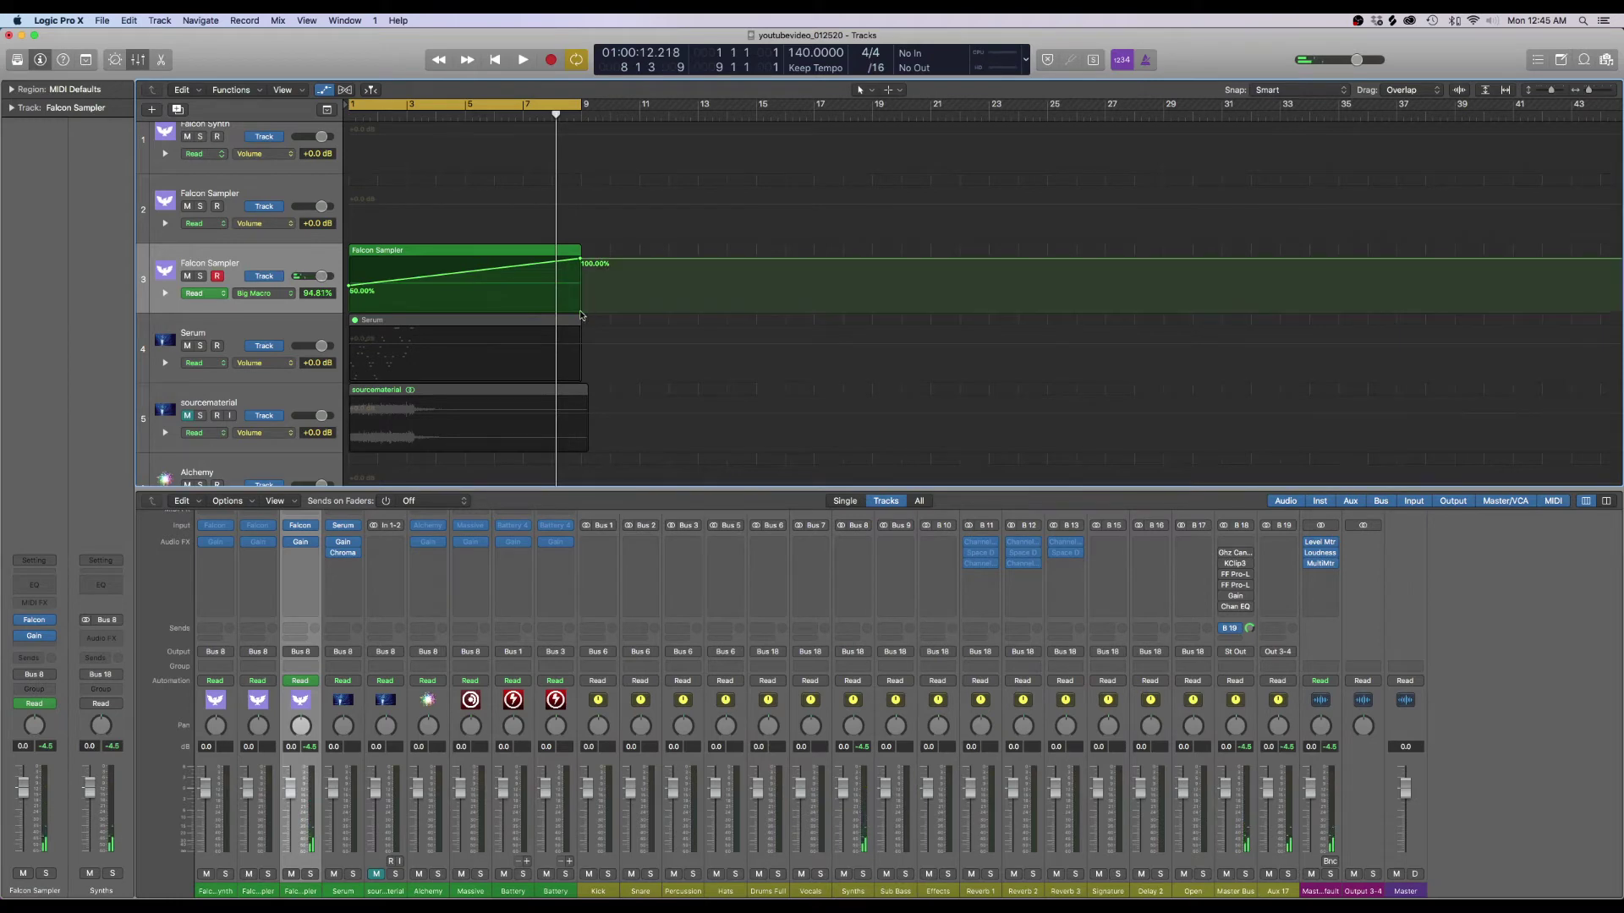
Inspect the Pitch Bend modulation and its amount in Falcon's program tree, then close the plug-in
{"action": "left_click", "coordinate": [302, 526]}
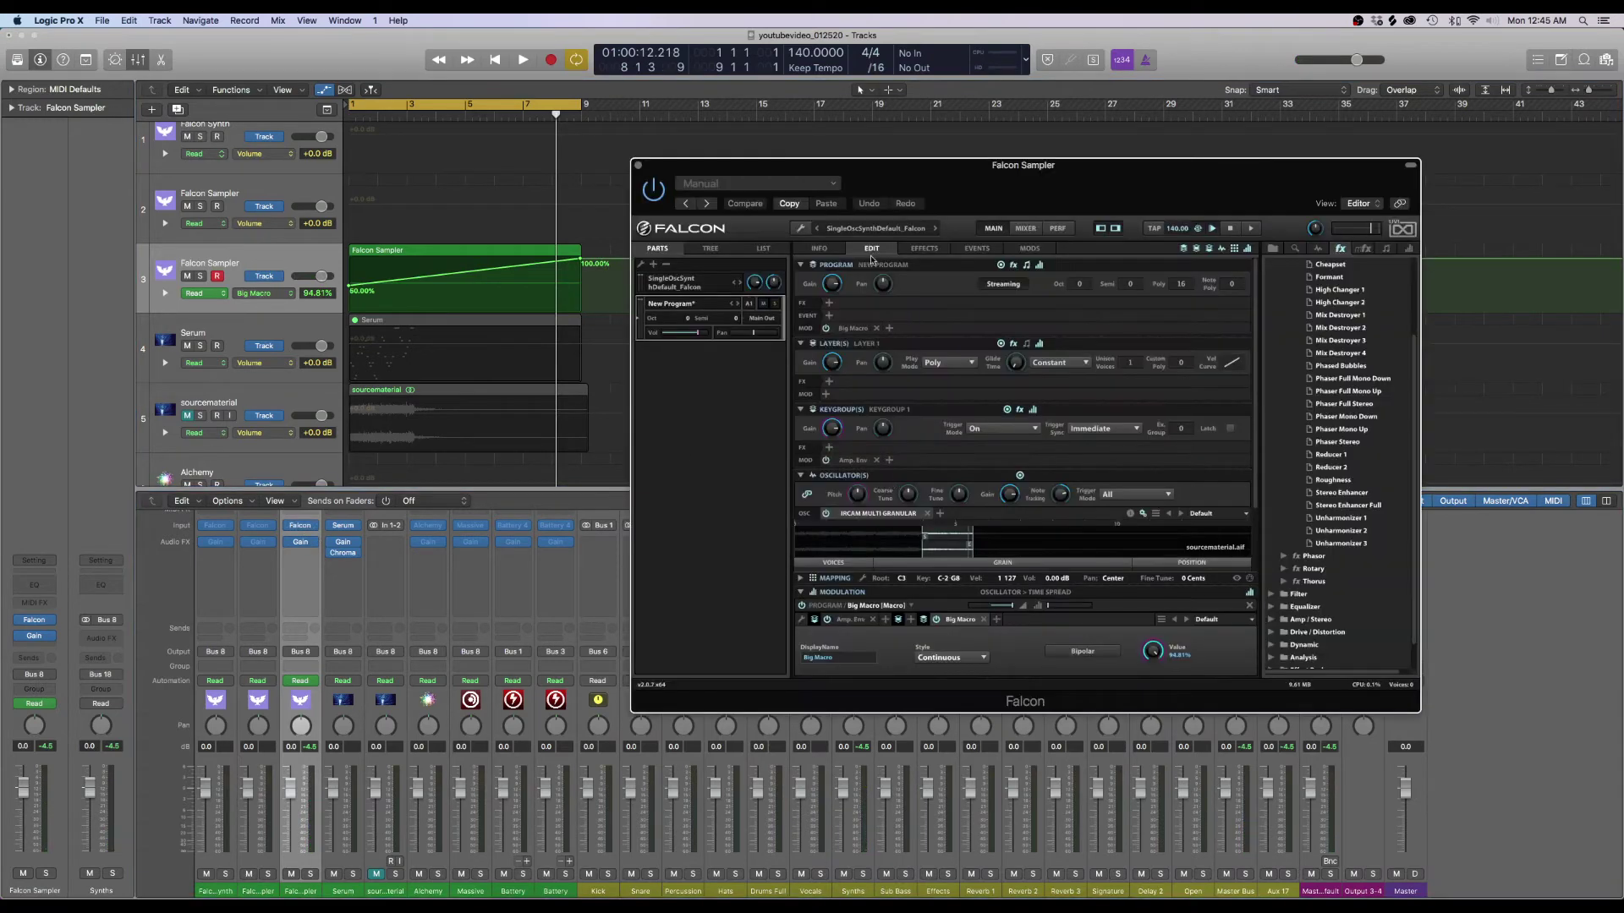
{"action": "left_click", "coordinate": [710, 249]}
{"action": "left_click", "coordinate": [684, 380]}
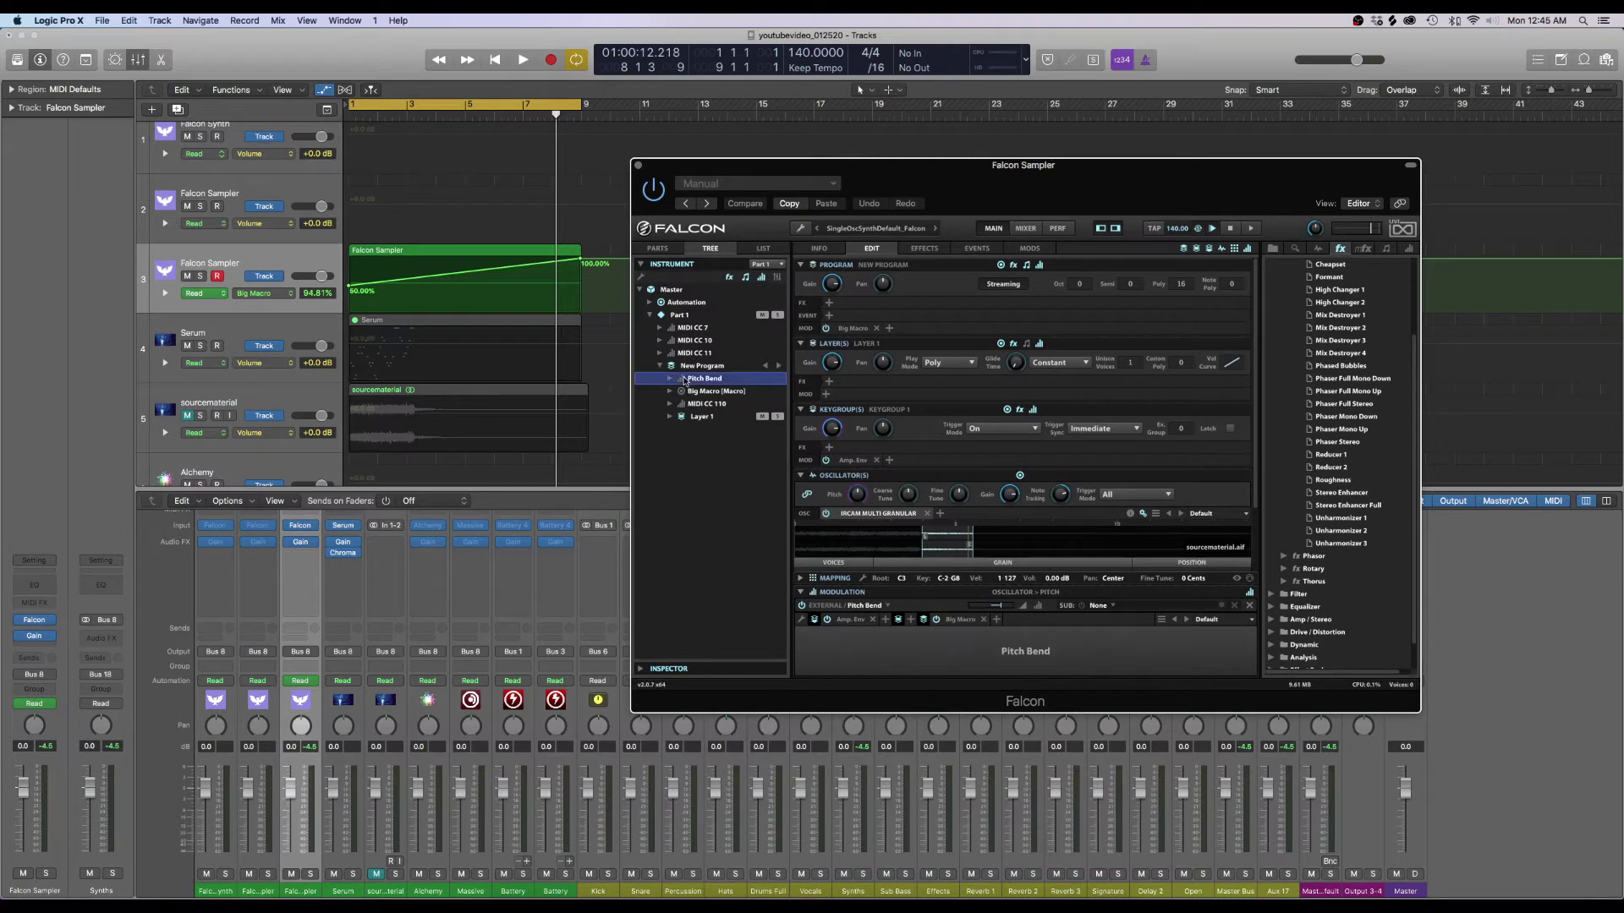
{"action": "mouse_move", "coordinate": [1003, 608]}
{"action": "left_click", "coordinate": [637, 165]}
Hide the track automation, open the Falcon Sampler region in the Piano Roll and show its Pitch Bend lane
{"action": "key", "text": "a"}
{"action": "left_click", "coordinate": [435, 279]}
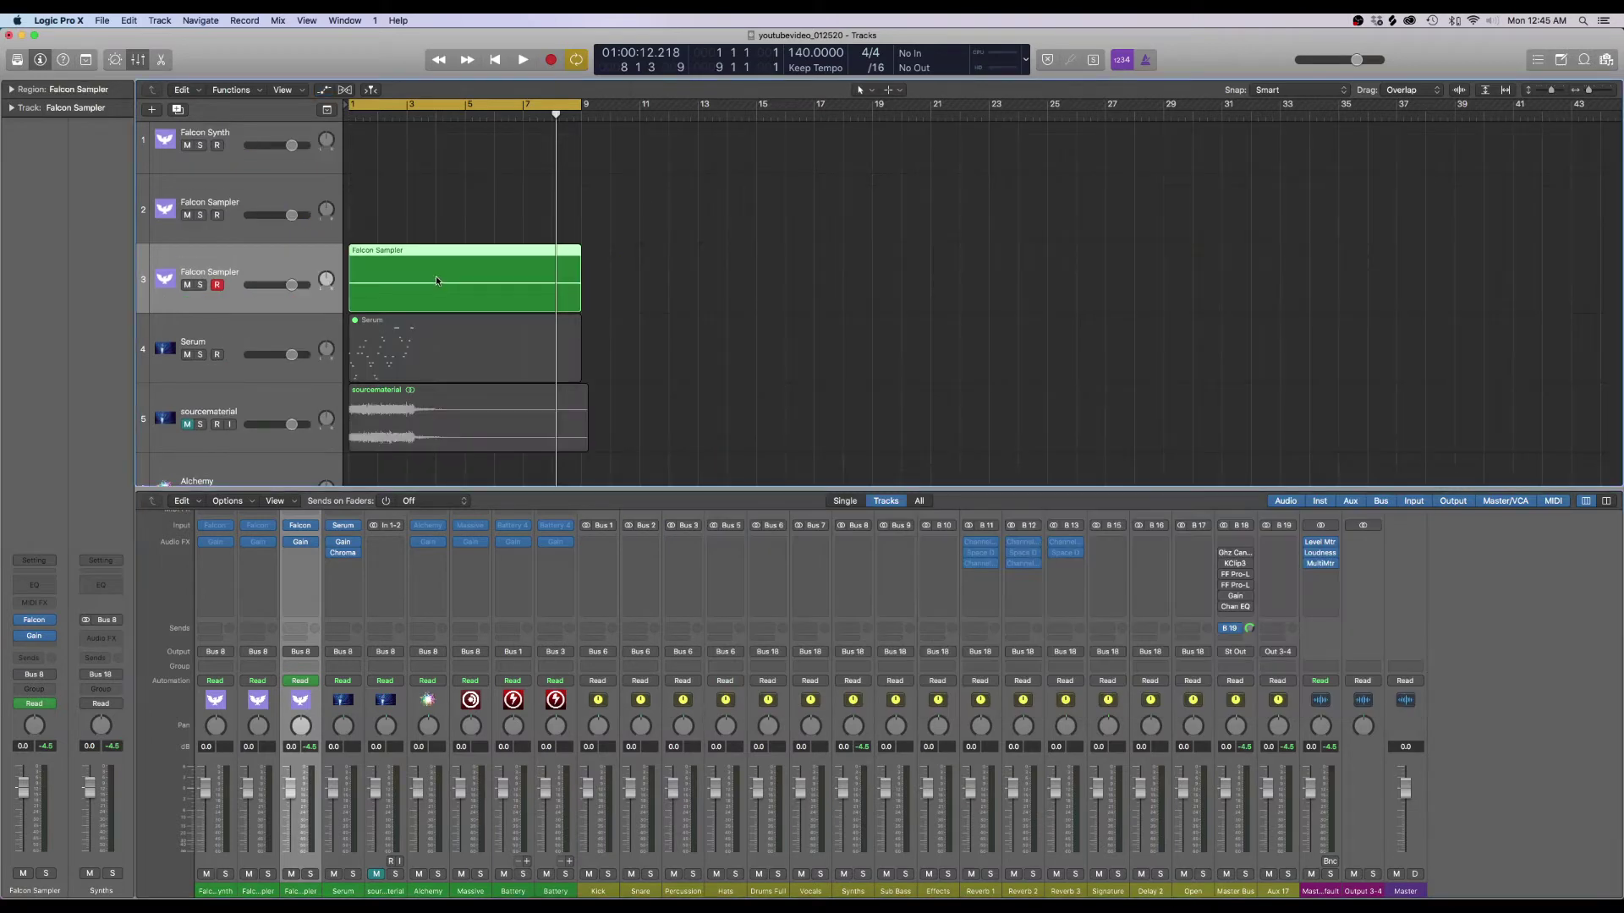
{"action": "double_click", "coordinate": [435, 279]}
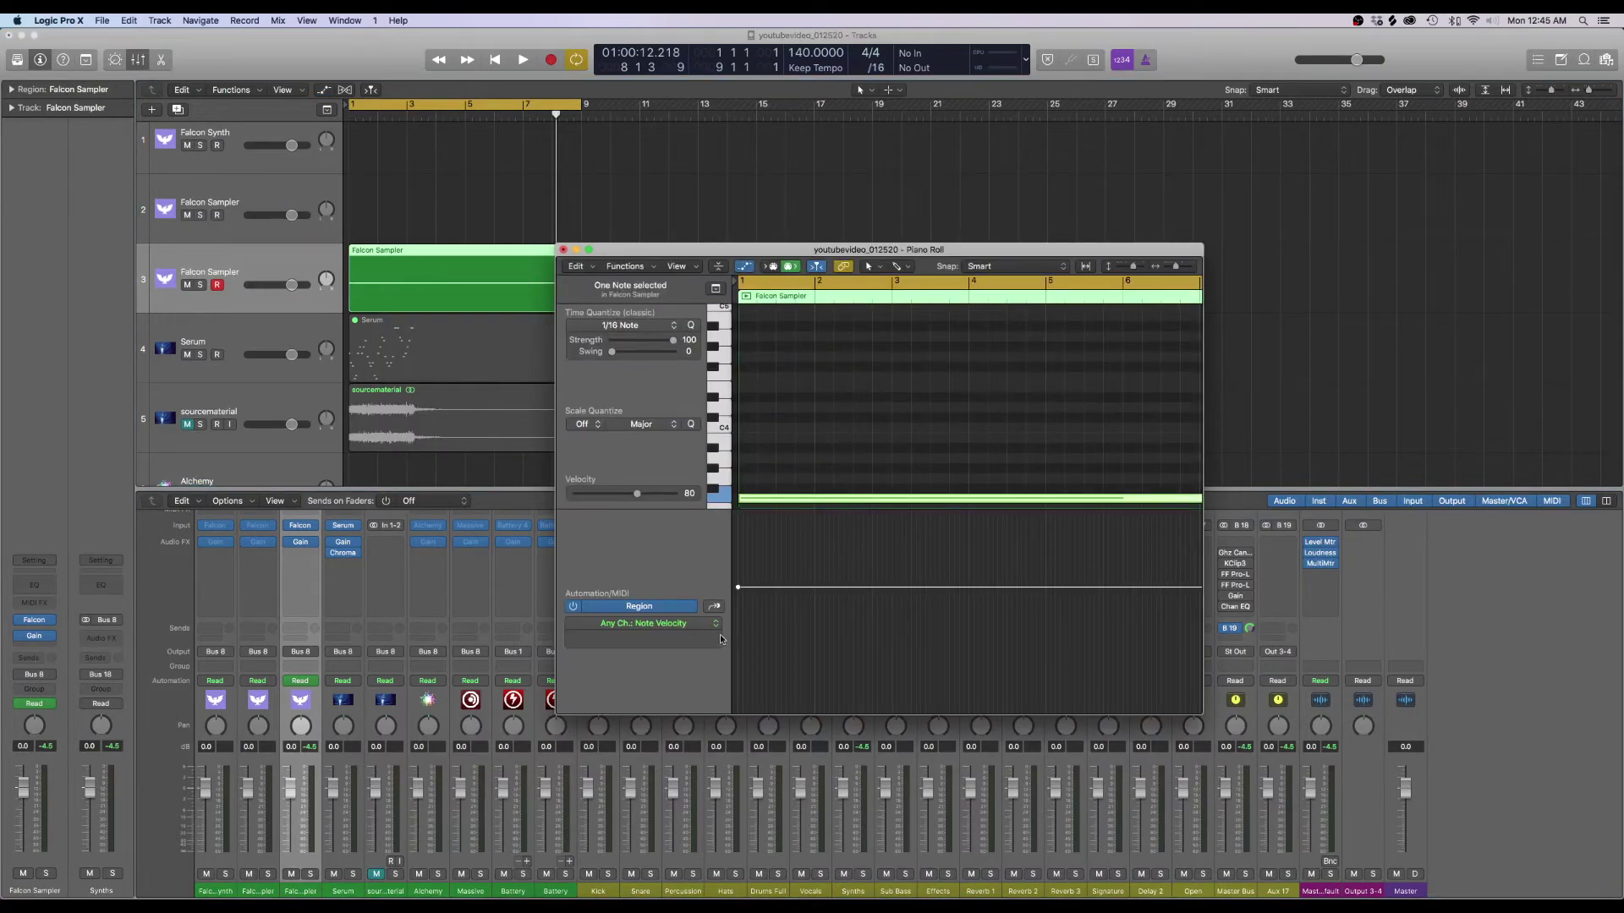
{"action": "left_click", "coordinate": [690, 627]}
{"action": "left_click", "coordinate": [727, 632]}
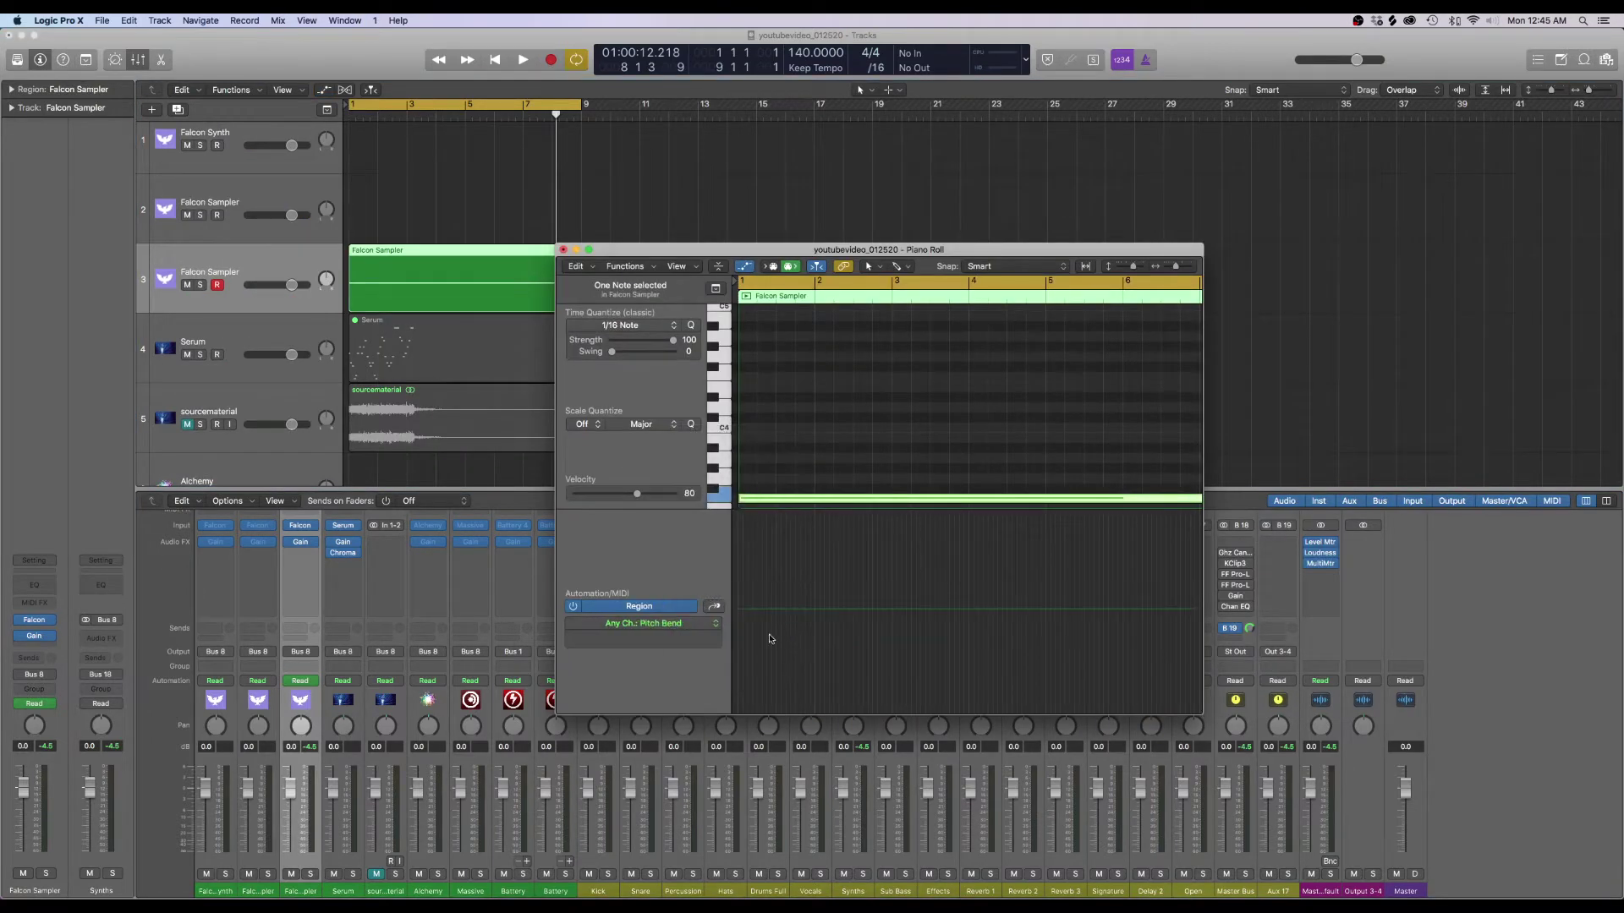
Draw a Pitch Bend ramp from 0 at bar 1 to the maximum at the region's end, audition it and close the Piano Roll
{"action": "left_click", "coordinate": [740, 615]}
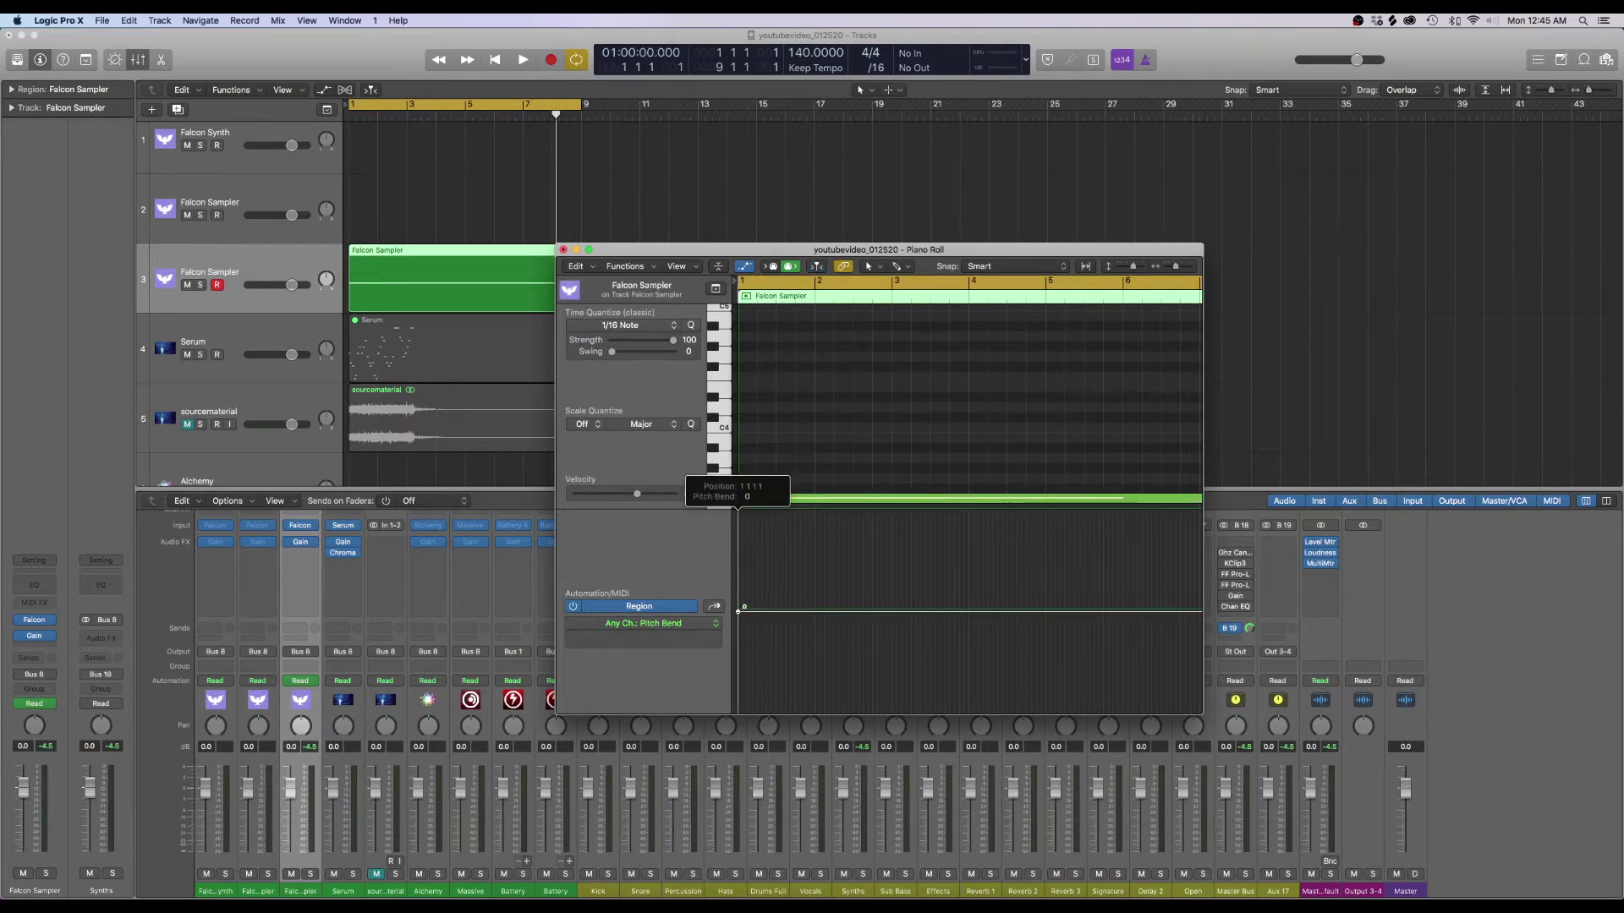
{"action": "scroll", "coordinate": [1050, 614], "scroll_direction": "right", "scroll_amount": 4}
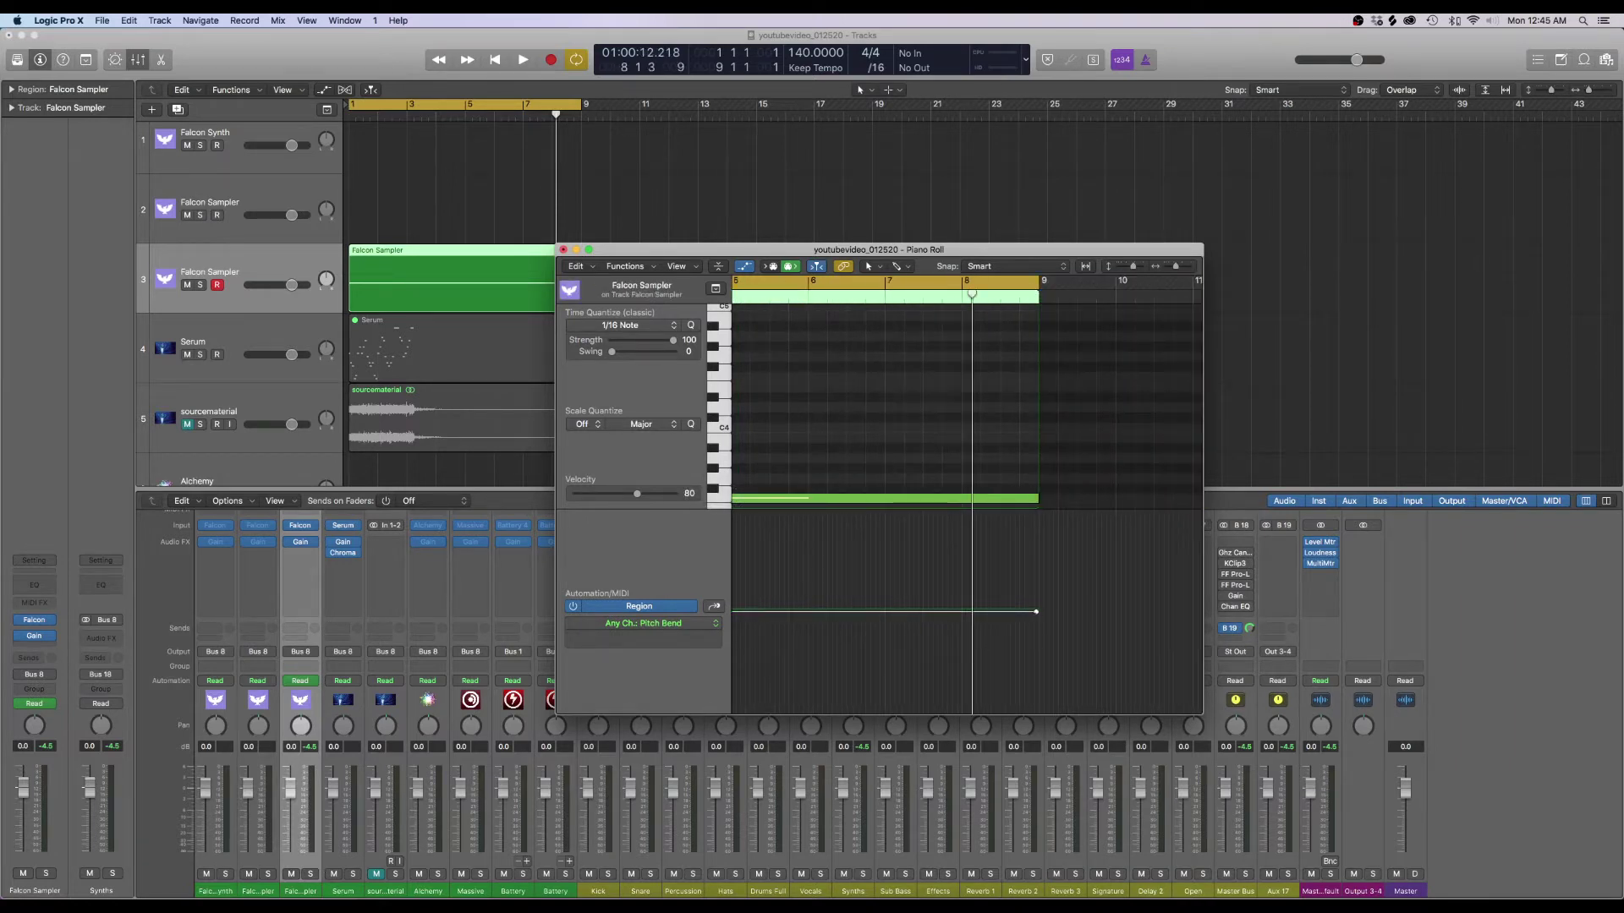
{"action": "left_click_drag", "start_coordinate": [1036, 611], "coordinate": [1039, 509]}
{"action": "key", "text": "space"}
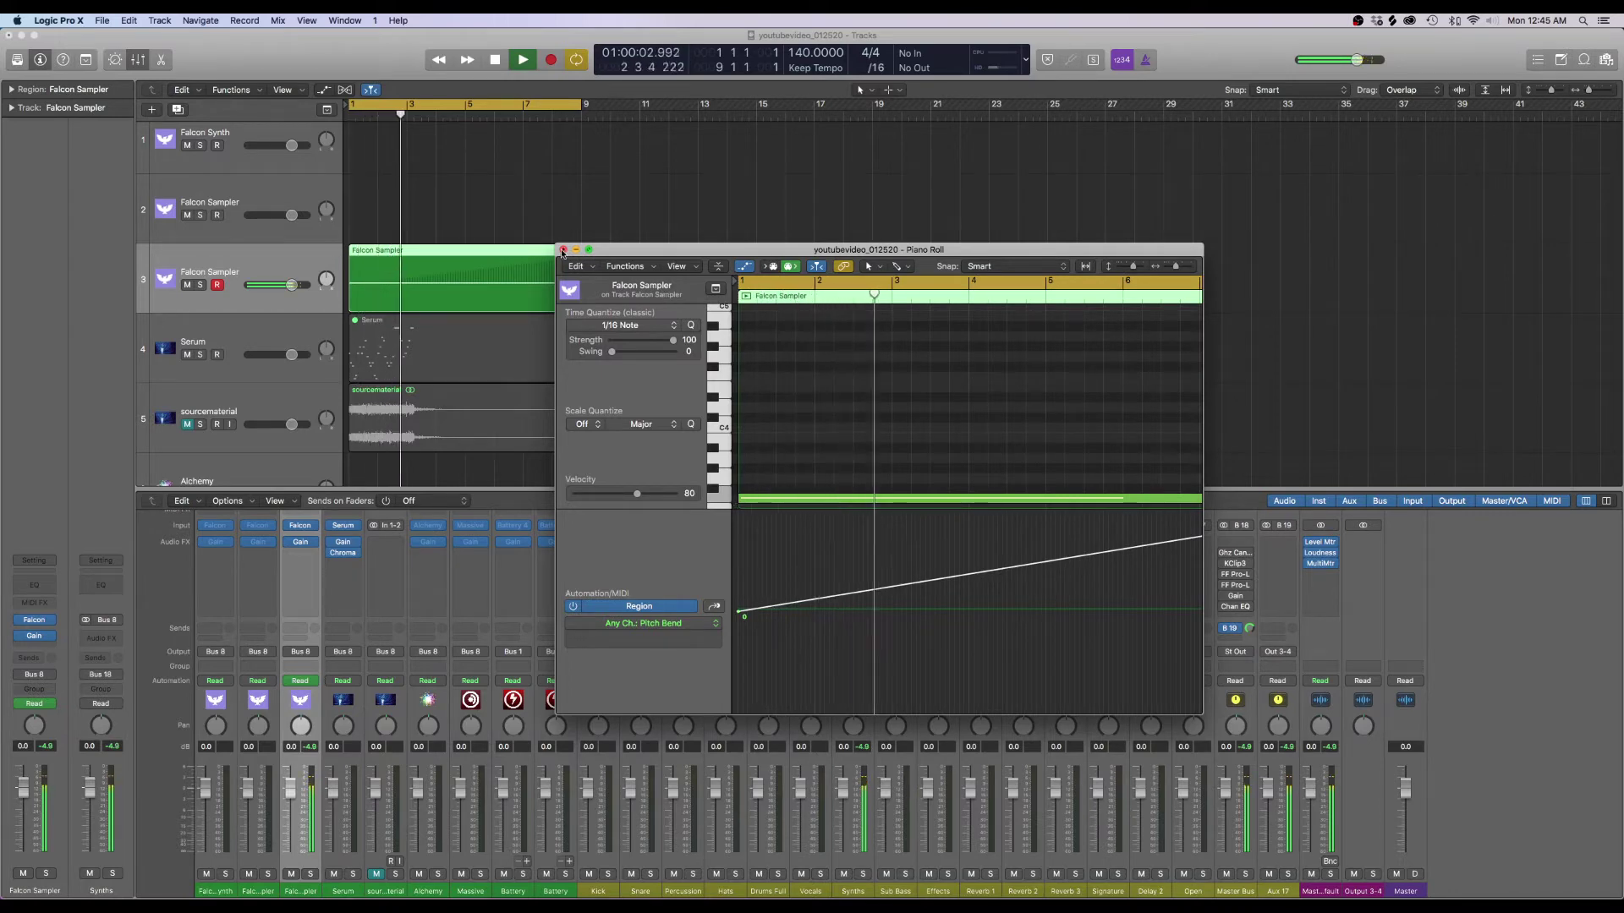
{"action": "left_click", "coordinate": [563, 249]}
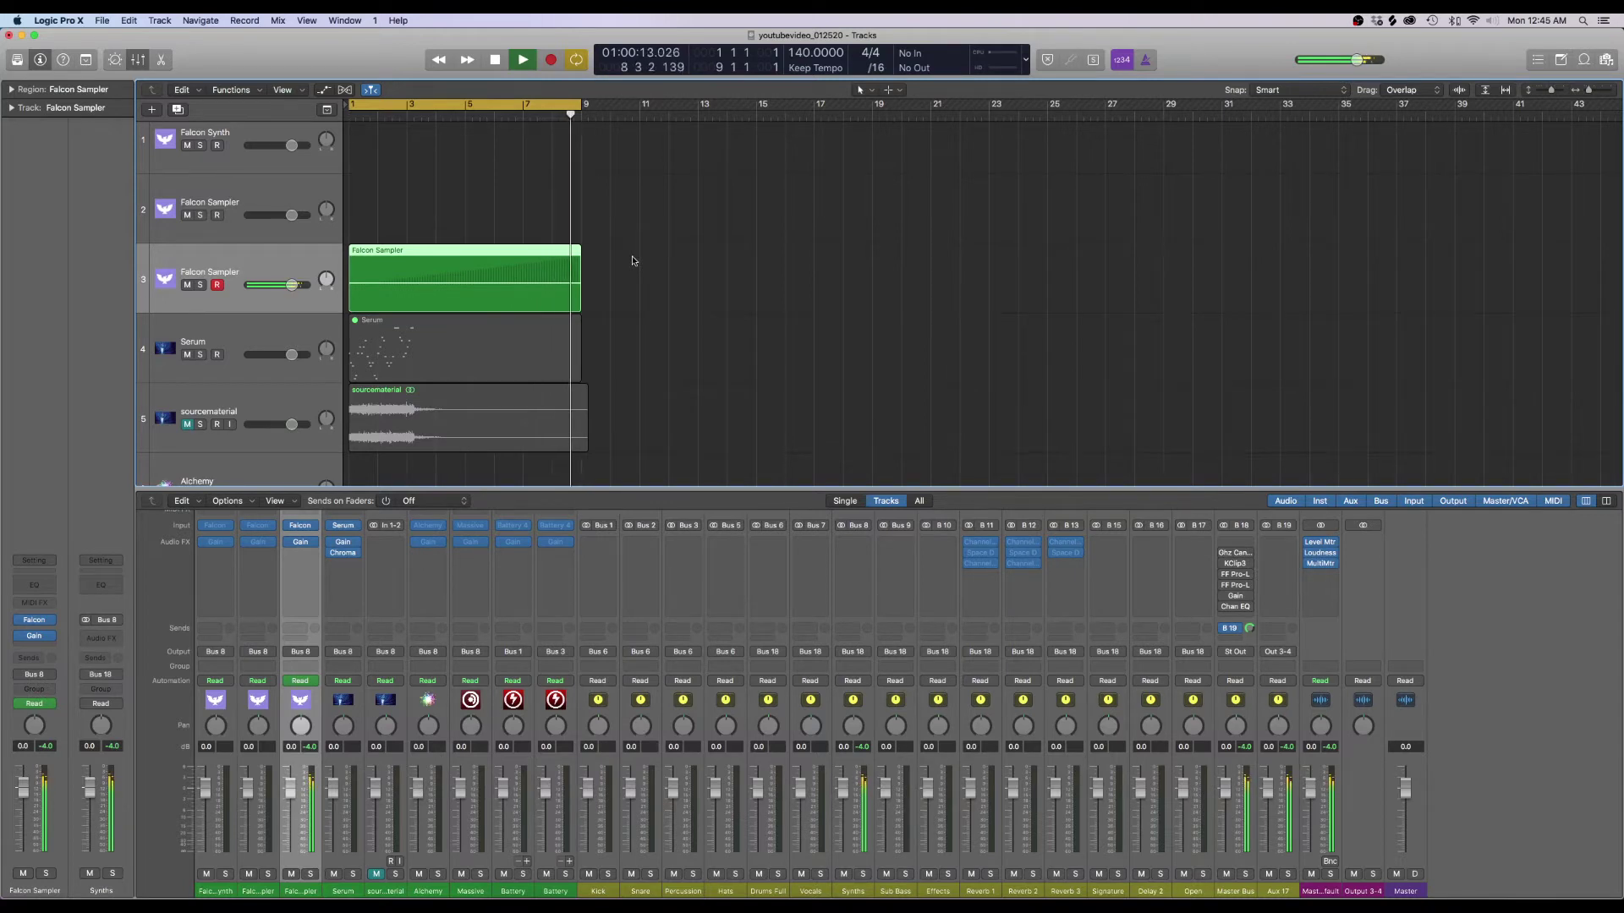
{"action": "key", "text": "space"}
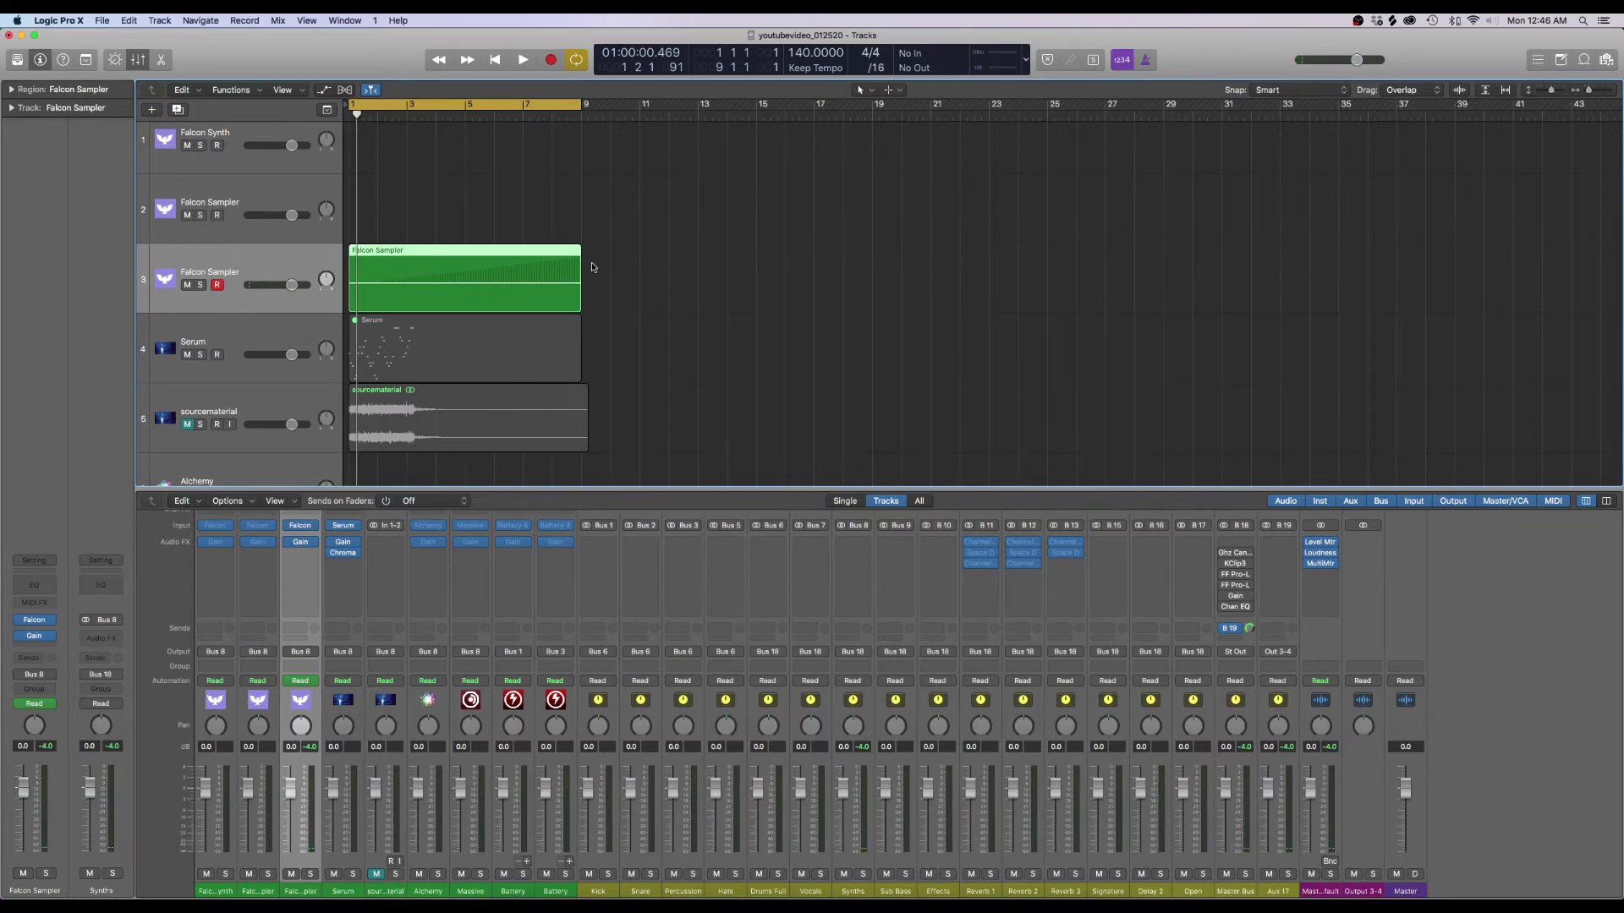
Lower the IRCAM Multi Granular oscillator's grain Fade to about 5% and start playback
{"action": "left_click", "coordinate": [301, 526]}
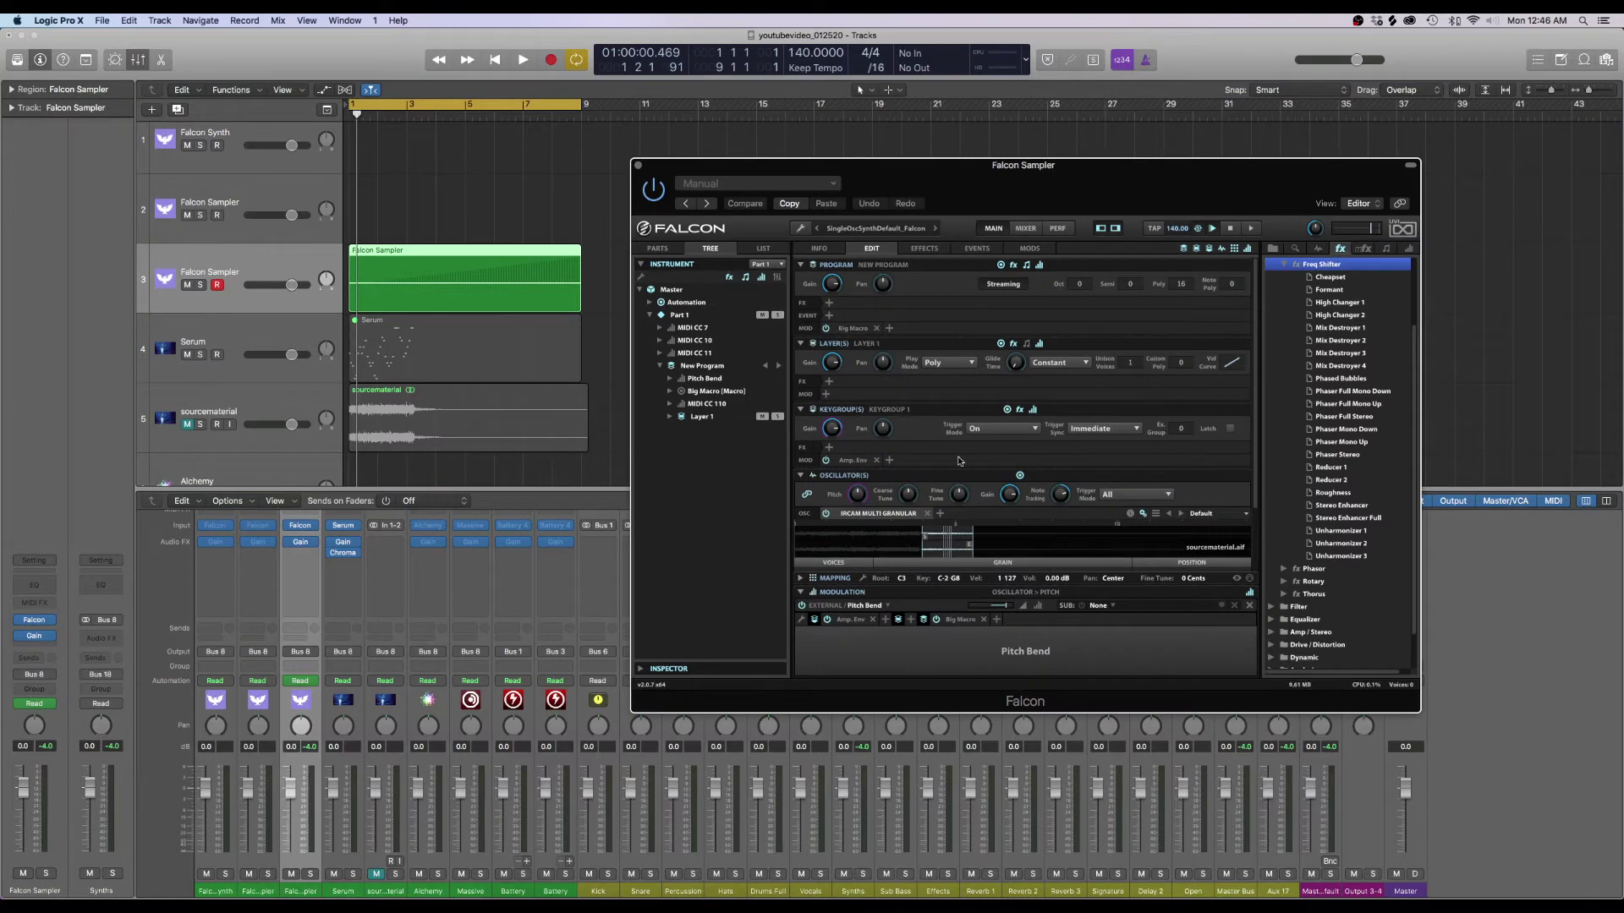
{"action": "scroll", "coordinate": [1248, 441], "scroll_direction": "down", "scroll_amount": 3}
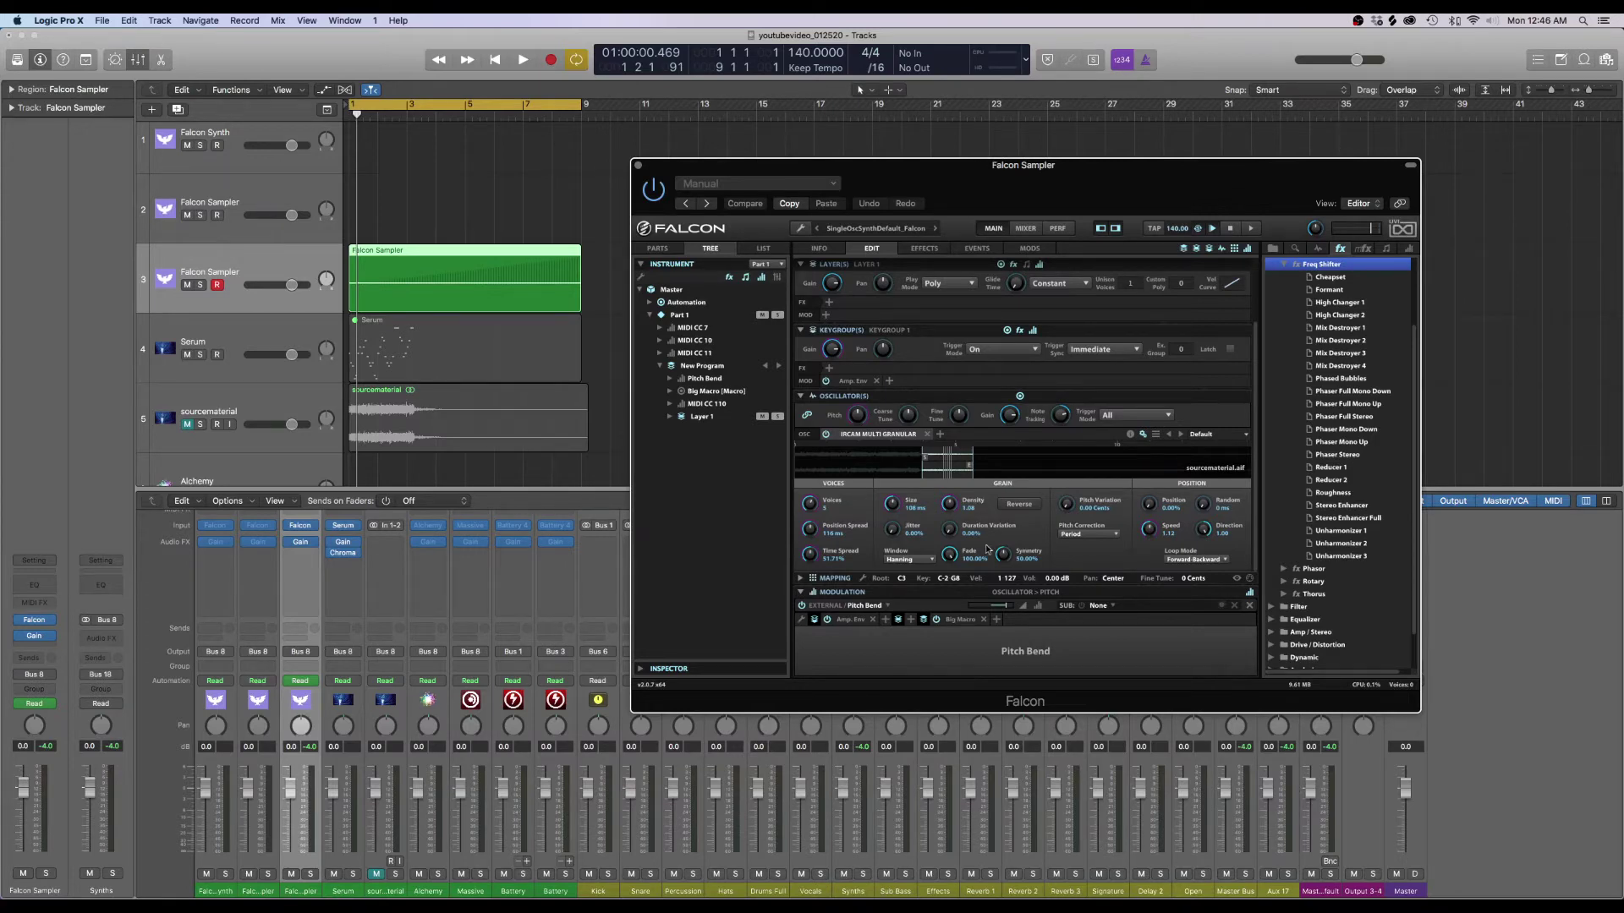
{"action": "left_click", "coordinate": [951, 555]}
{"action": "scroll", "coordinate": [953, 583], "scroll_direction": "up", "scroll_amount": 2}
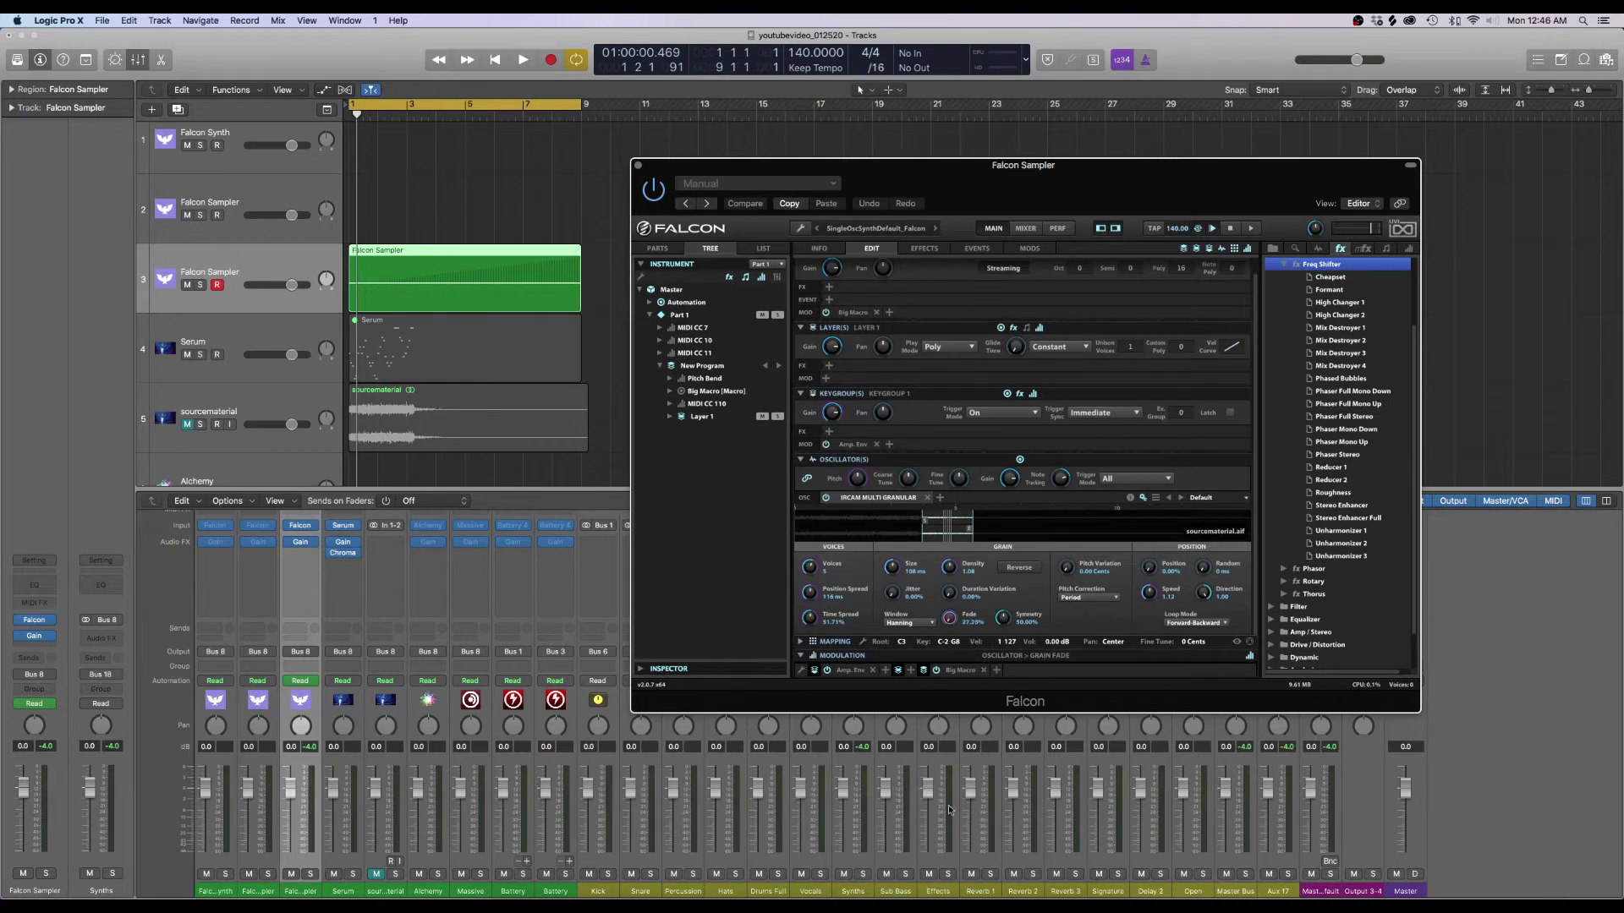
{"action": "key", "text": "space"}
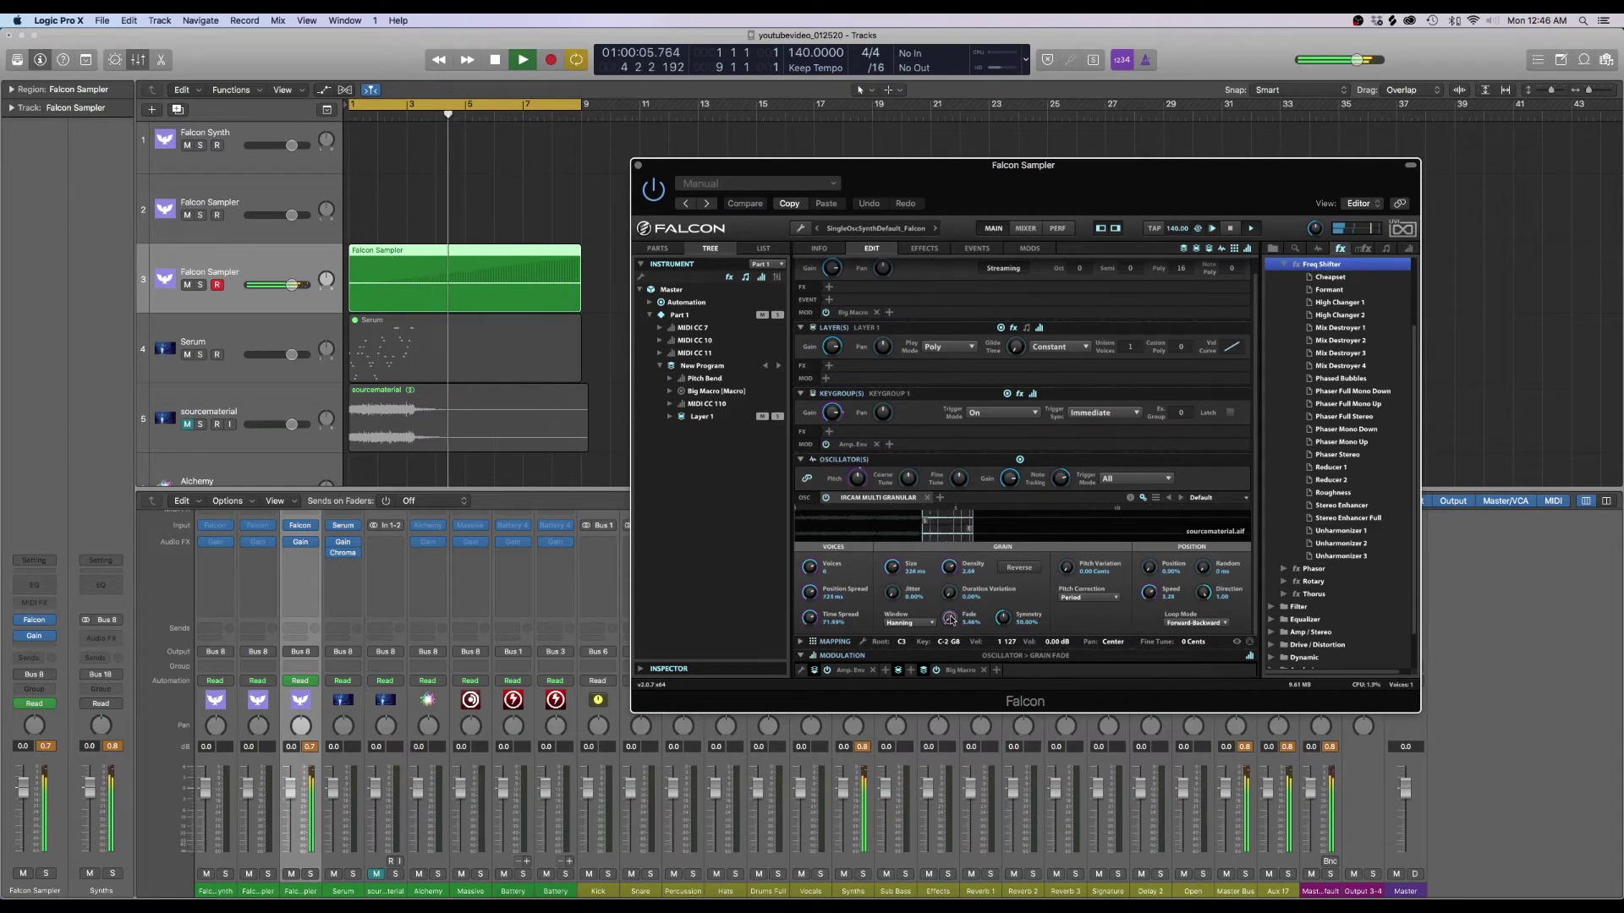
Set the Falcon Sampler channel's Gain plug-in to about +9.1 dB and close it
{"action": "left_click", "coordinate": [297, 542]}
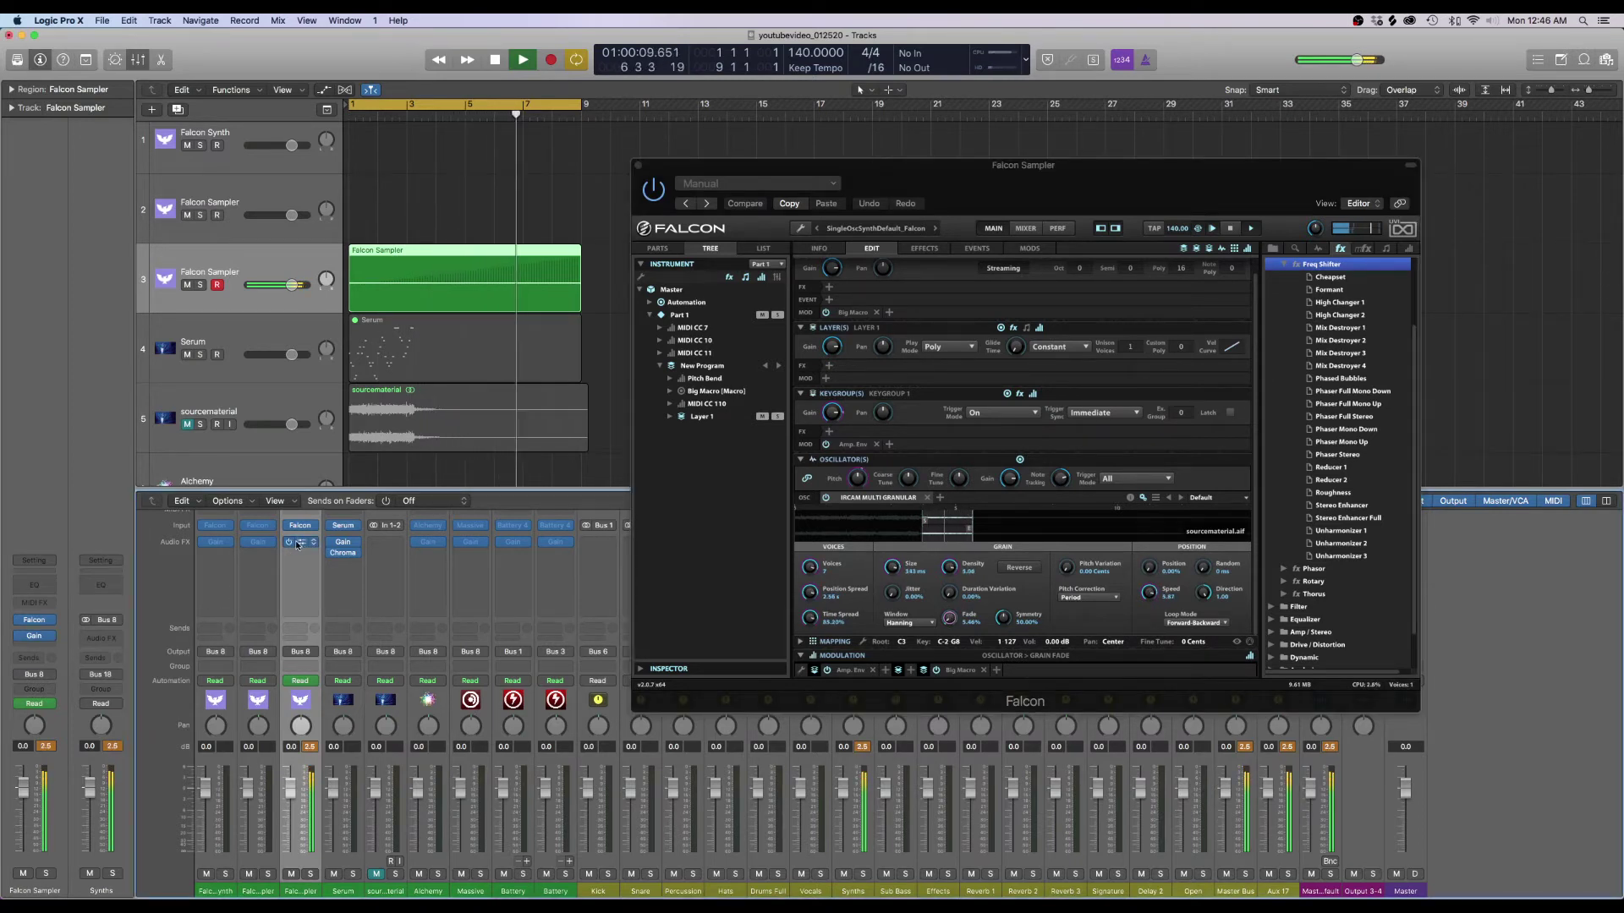
{"action": "left_click", "coordinate": [297, 542]}
{"action": "left_click_drag", "start_coordinate": [49, 162], "coordinate": [48, 167]}
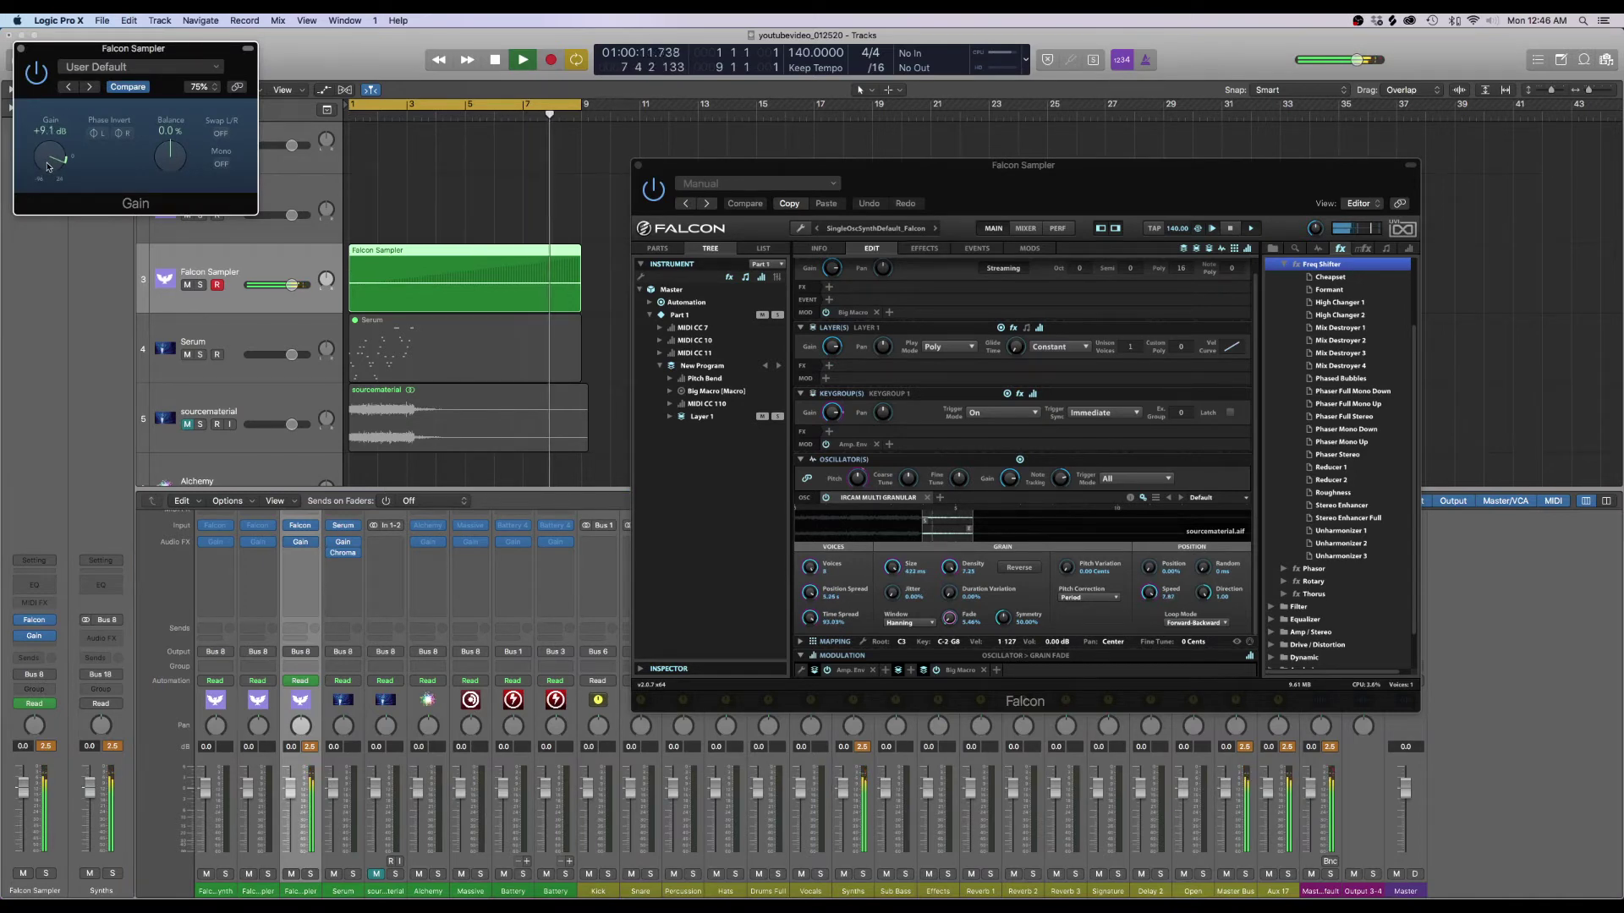
{"action": "left_click", "coordinate": [20, 48]}
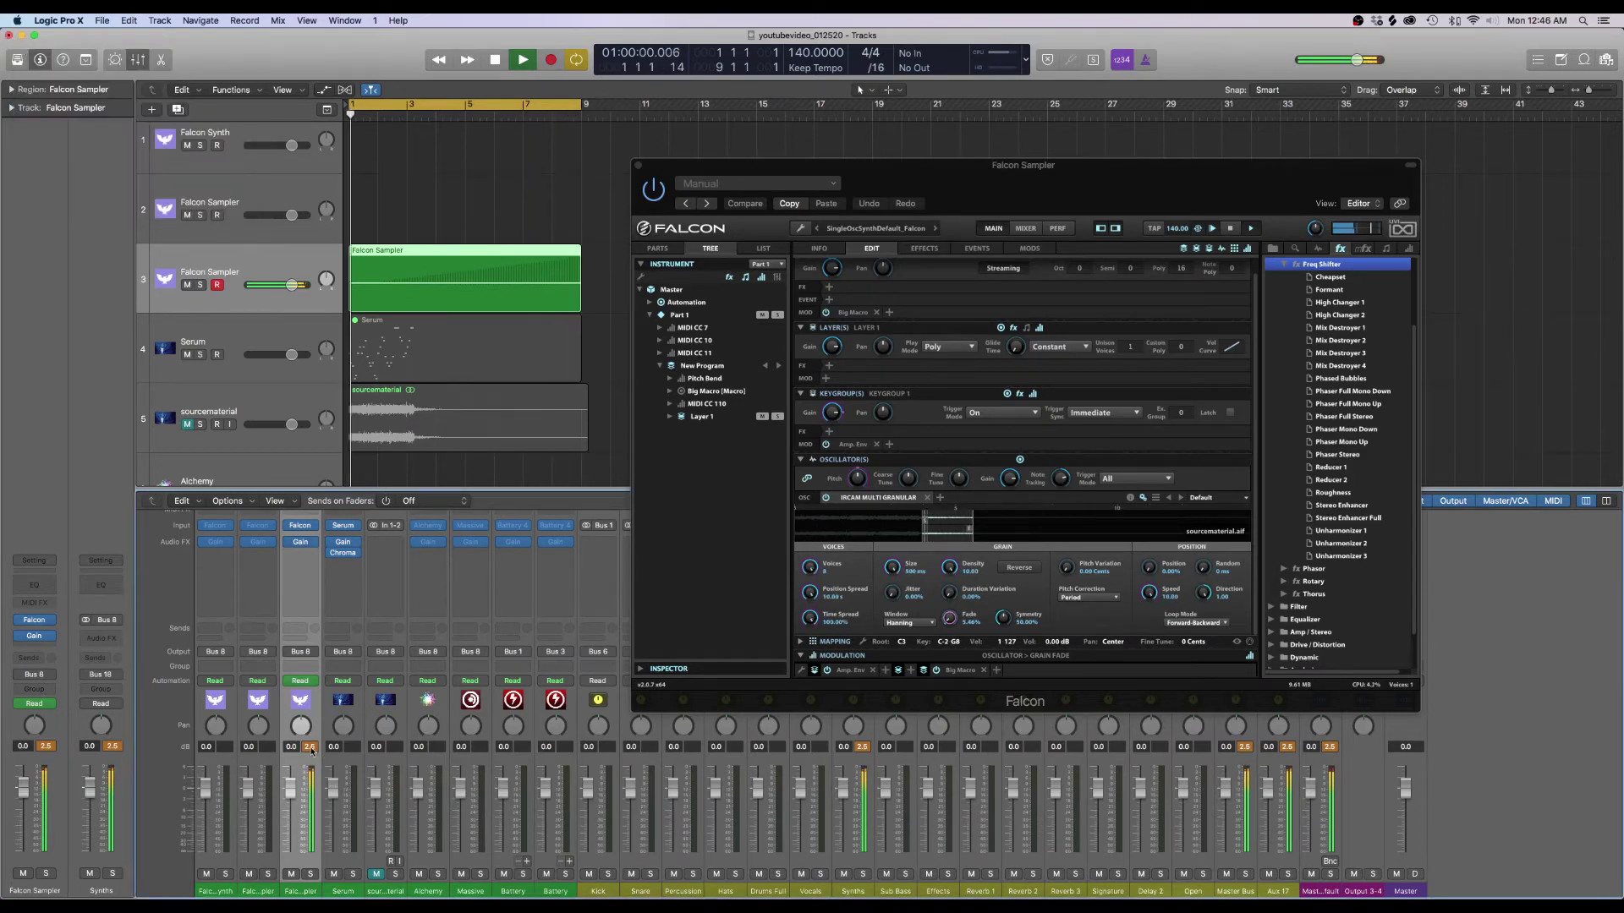
Try raising the IRCAM Multi Granular oscillator's grain Pitch Variation to about 11 semitones, audition it and reset it to 0 cents
{"action": "key", "text": "space"}
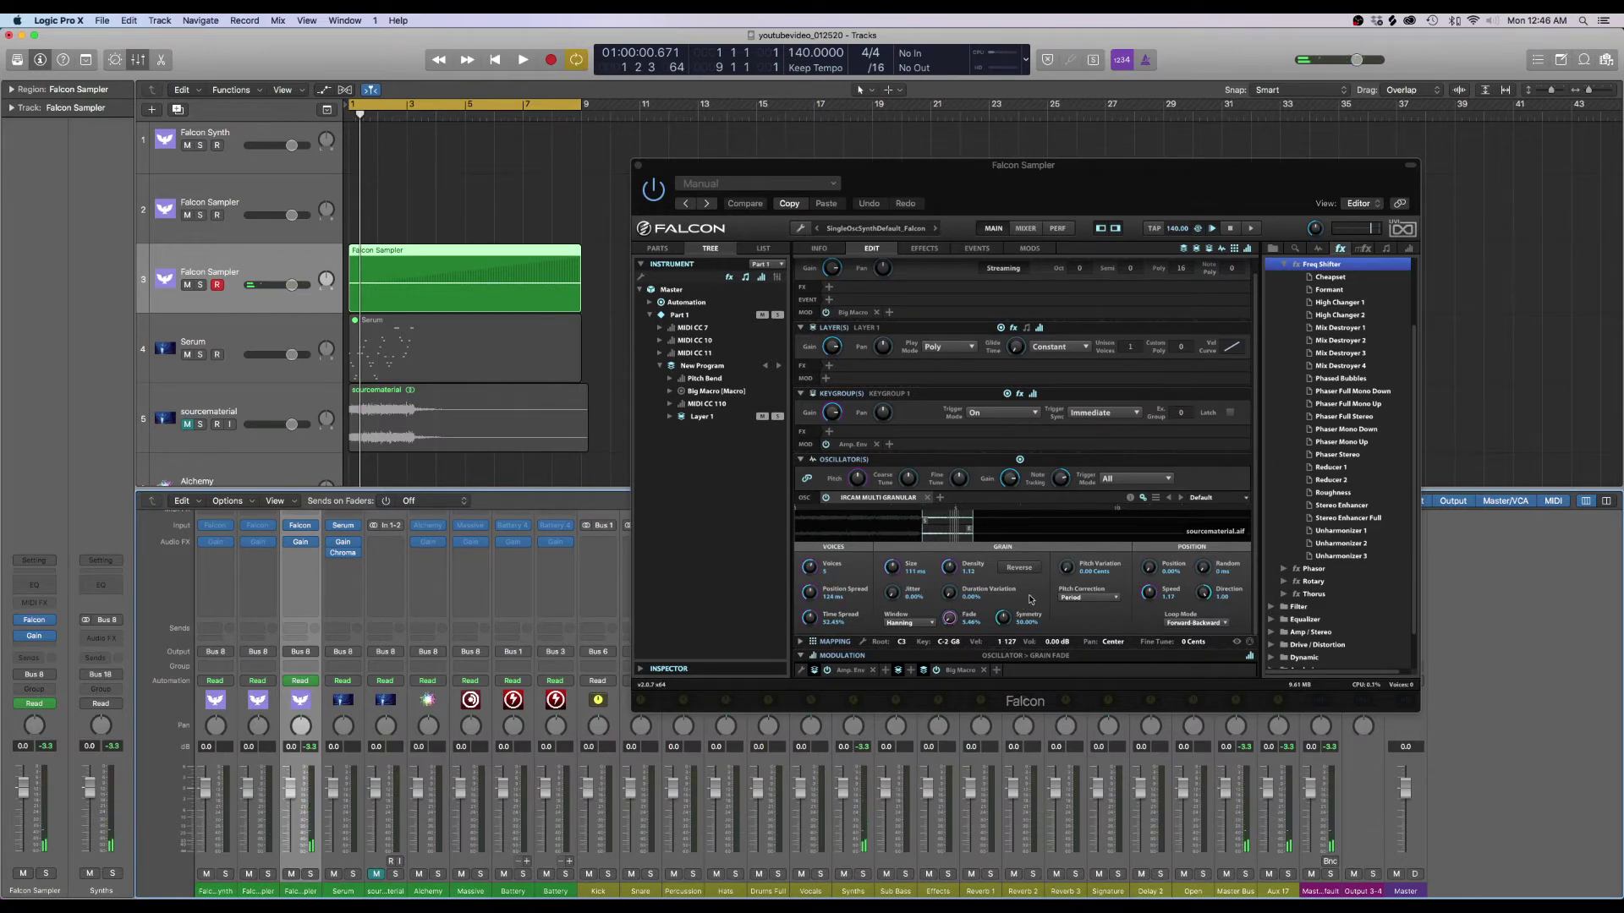
{"action": "left_click_drag", "start_coordinate": [1069, 570], "coordinate": [1072, 538]}
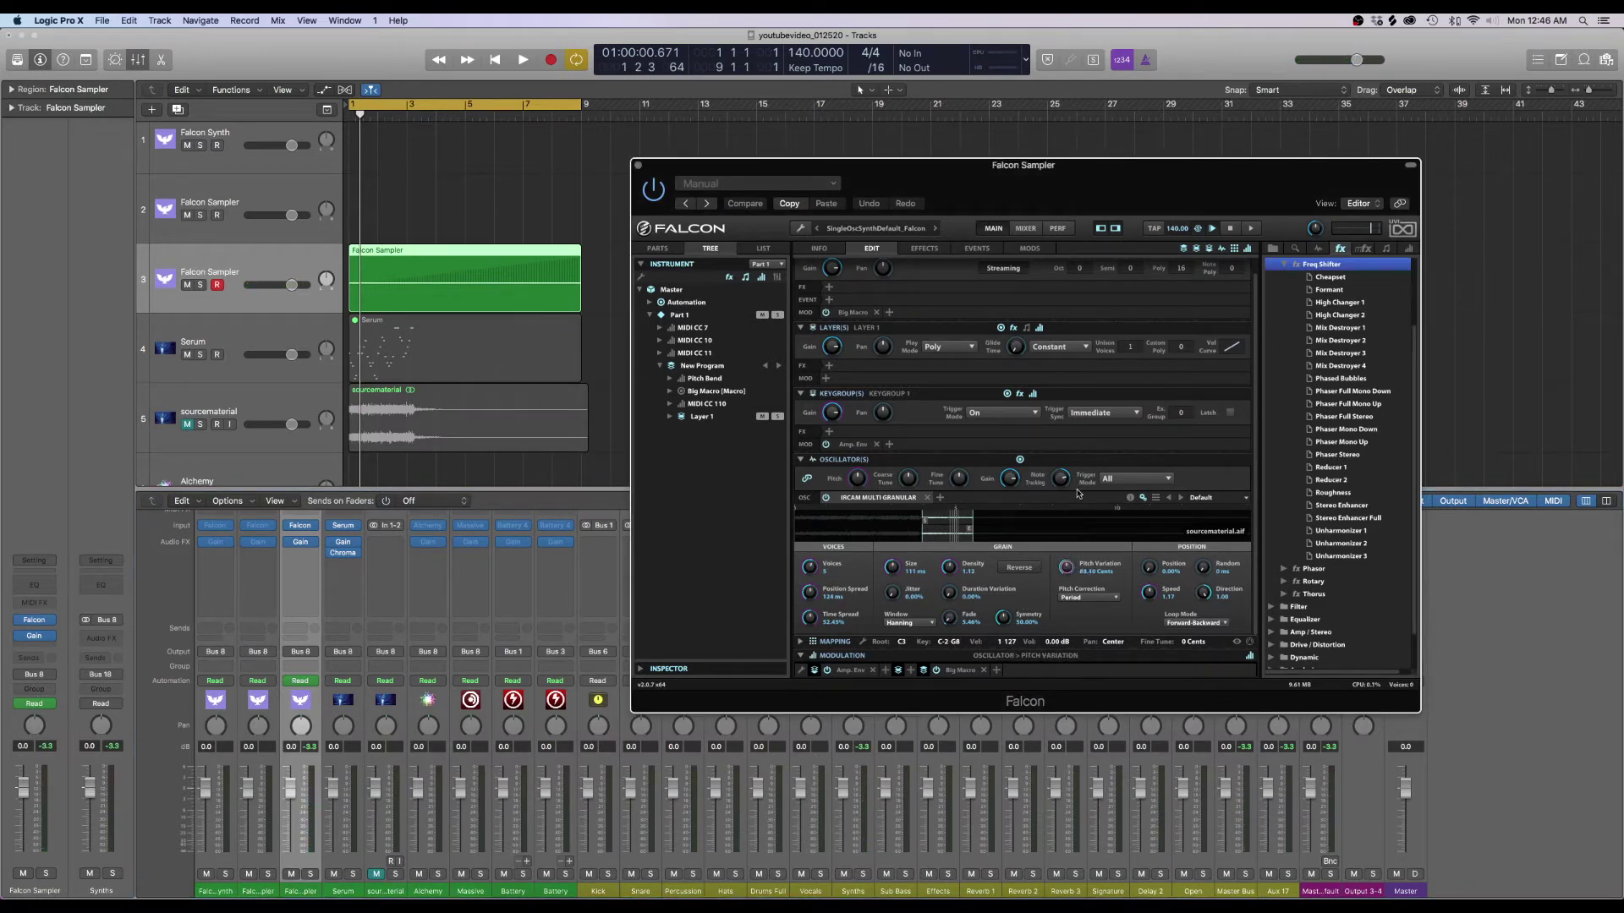
{"action": "key", "text": "space"}
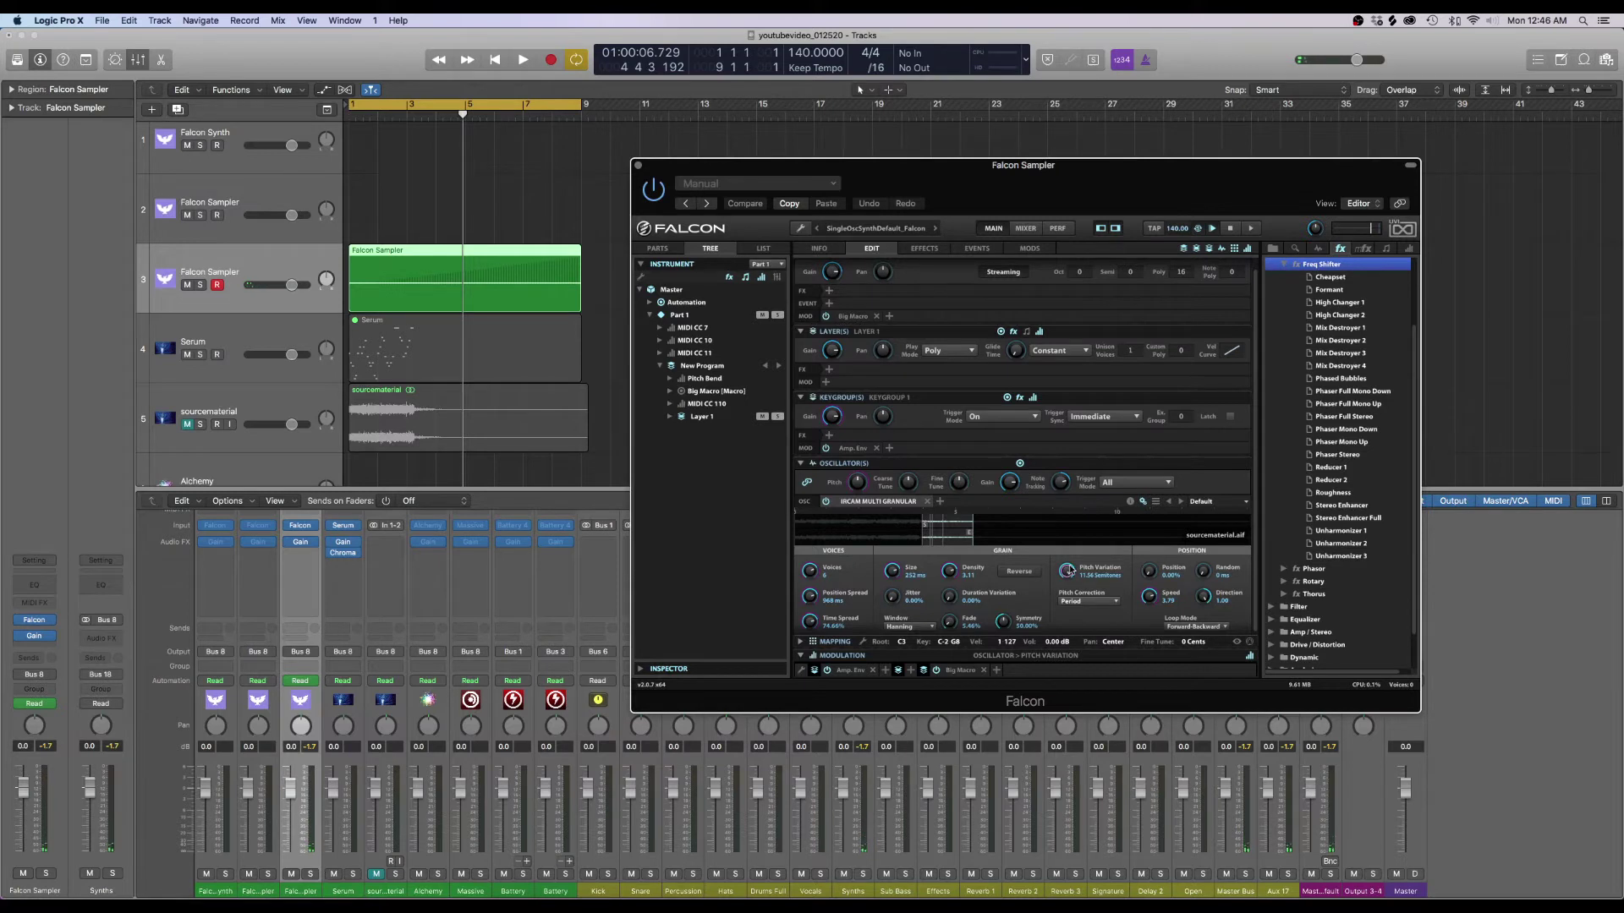
{"action": "key", "text": "space"}
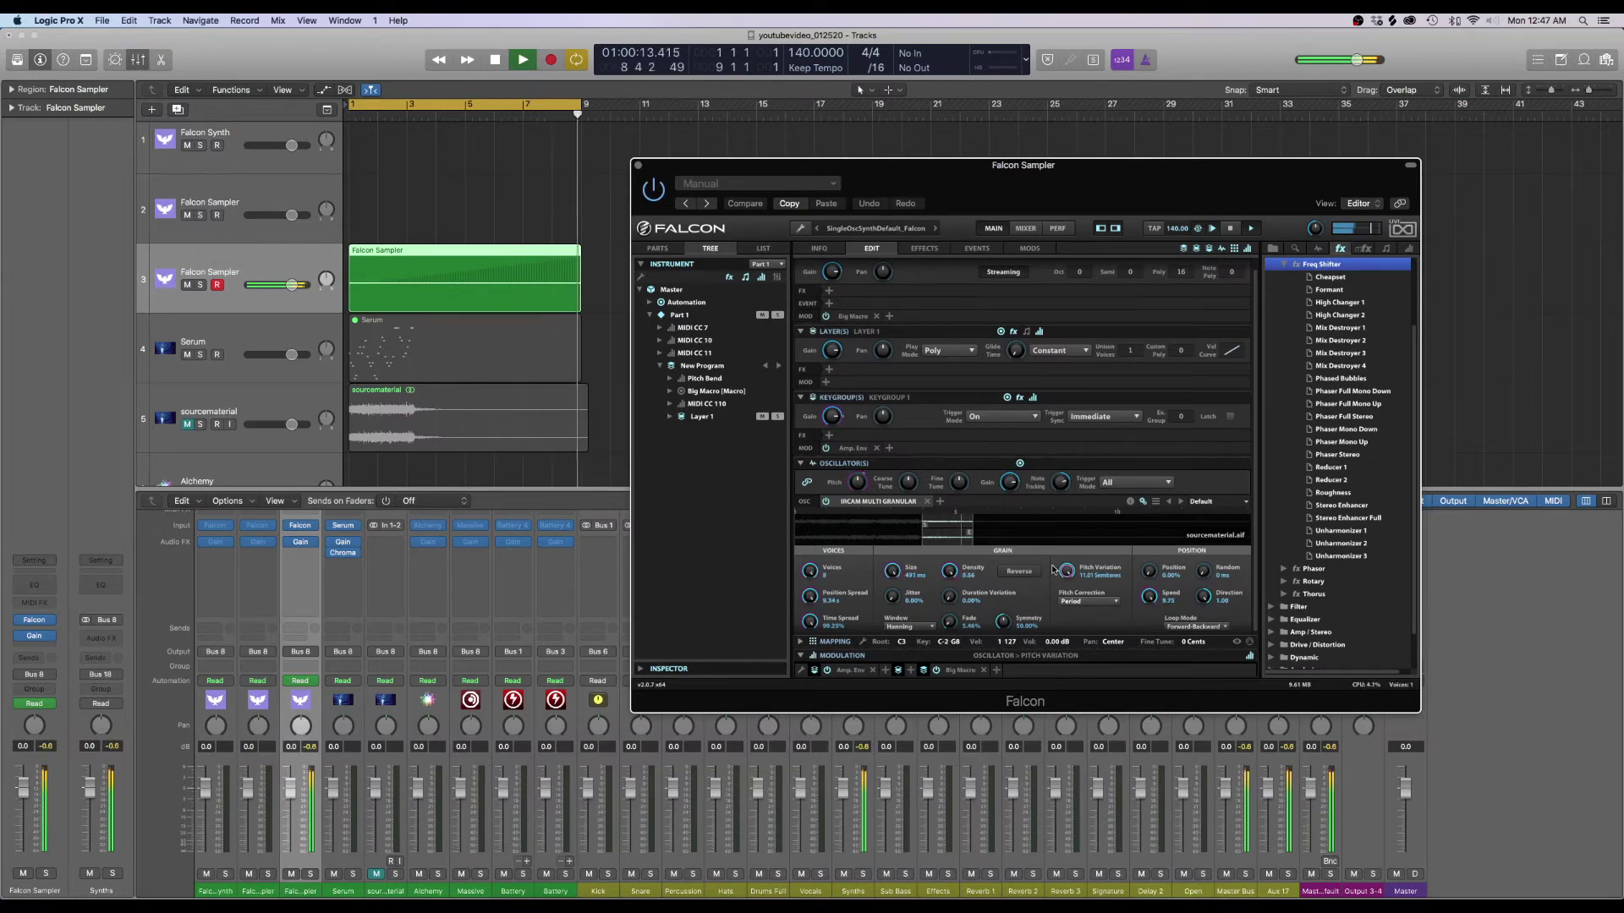
{"action": "key", "text": "space"}
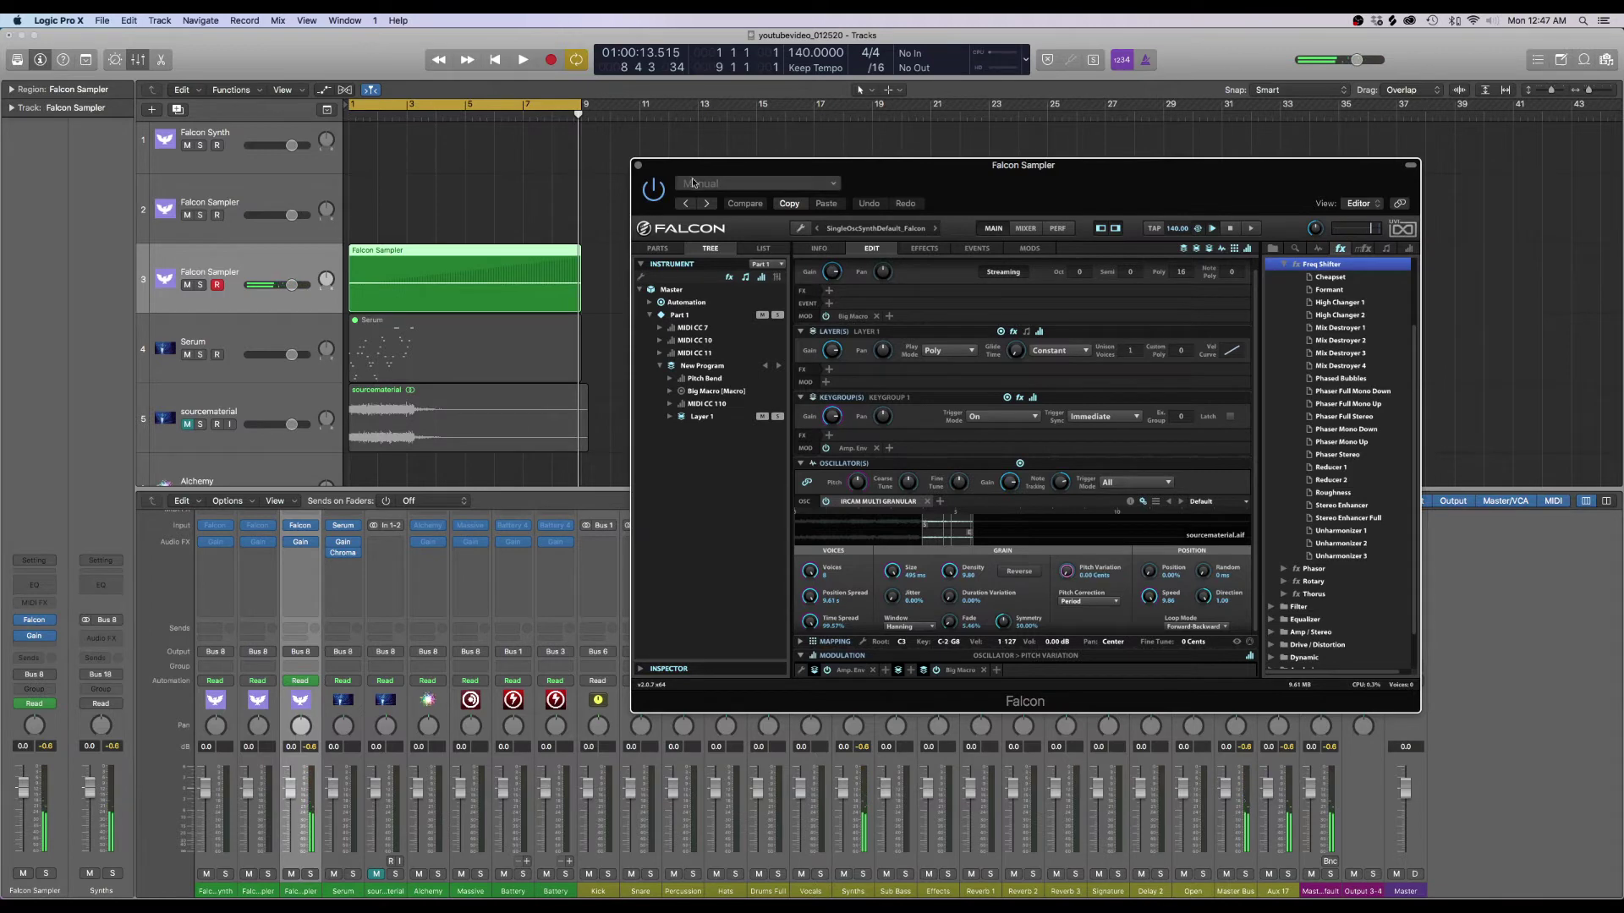
Close the Falcon window, duplicate the third track, Falcon Sampler, with its instrument and mute the original
{"action": "mouse_move", "coordinate": [660, 169]}
{"action": "left_mouse_down"}
{"action": "mouse_move", "coordinate": [664, 132]}
{"action": "mouse_move", "coordinate": [648, 146]}
{"action": "left_mouse_up"}
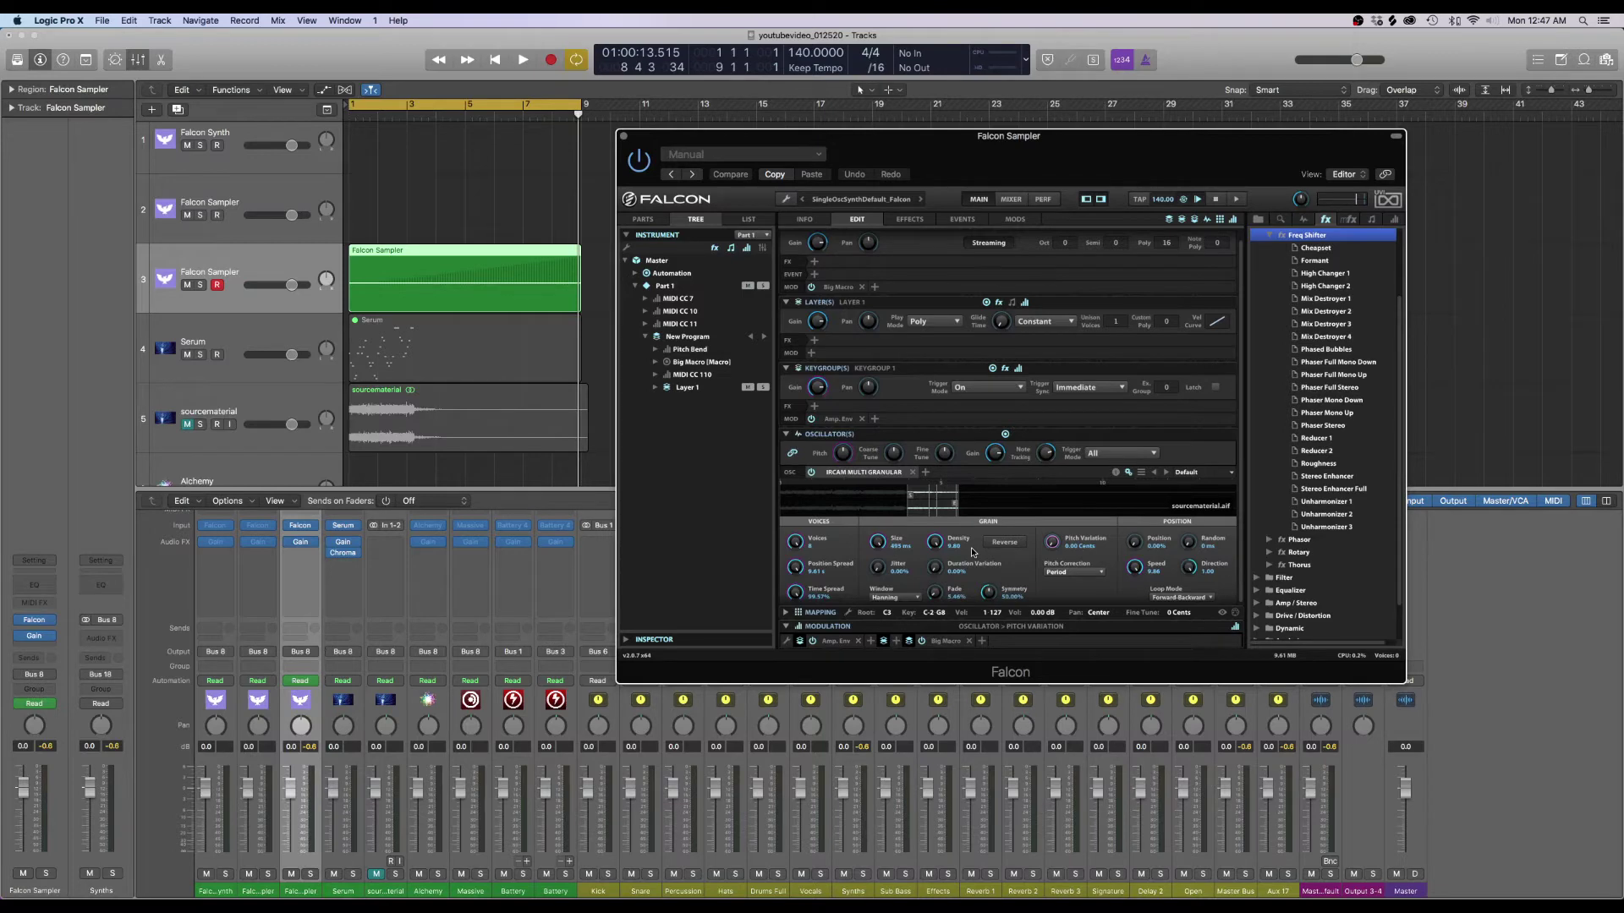
{"action": "left_click", "coordinate": [623, 136]}
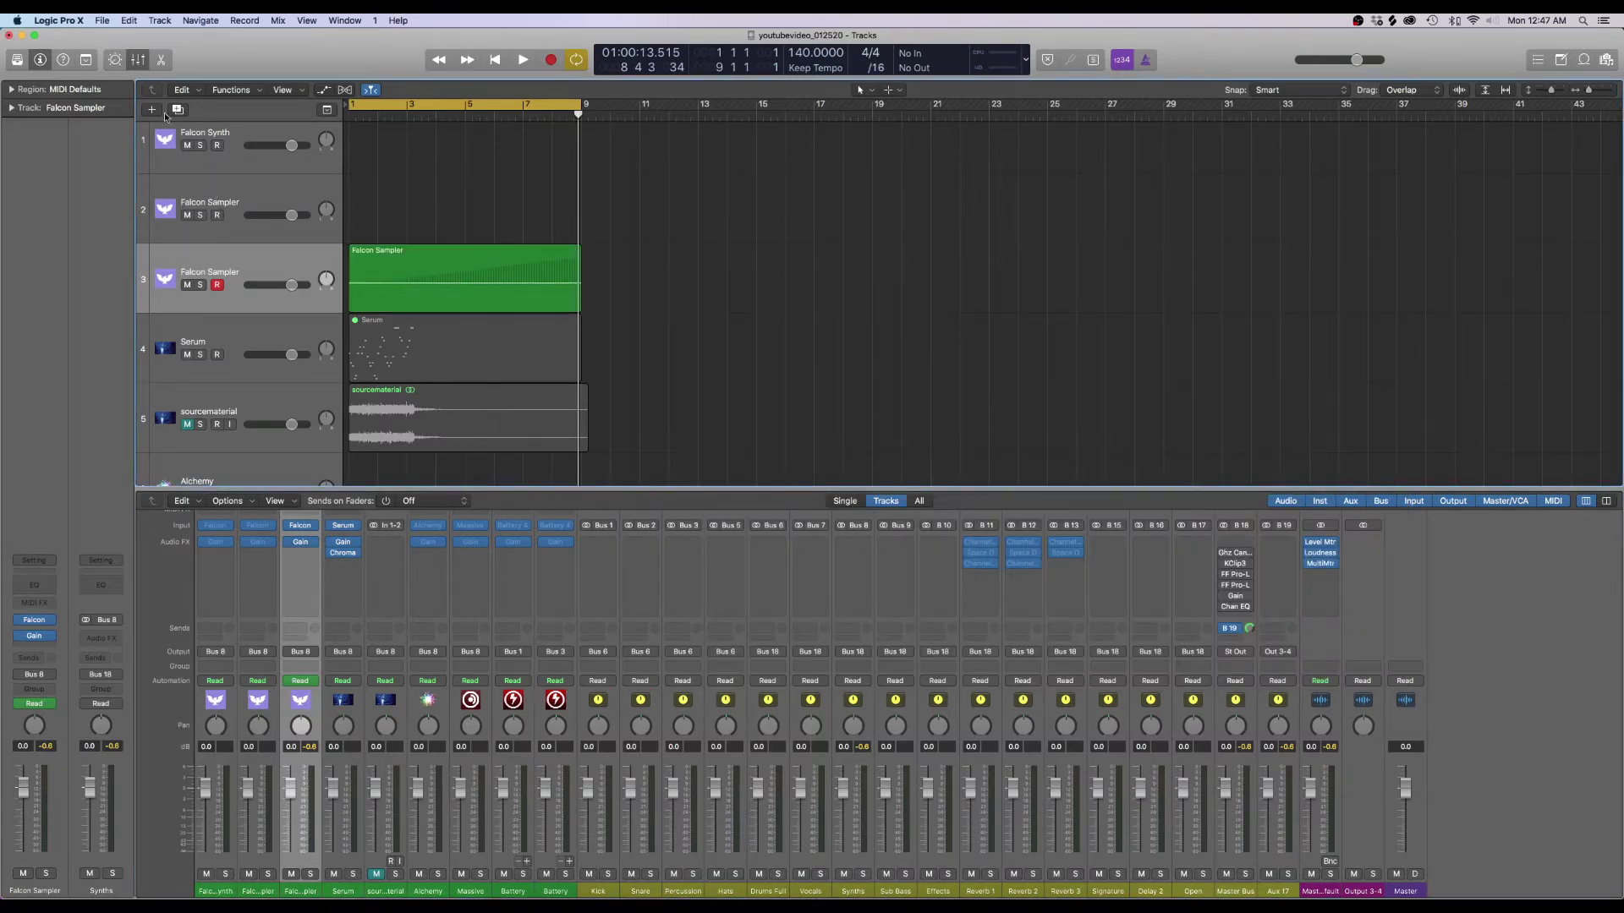
{"action": "key", "text": "Return"}
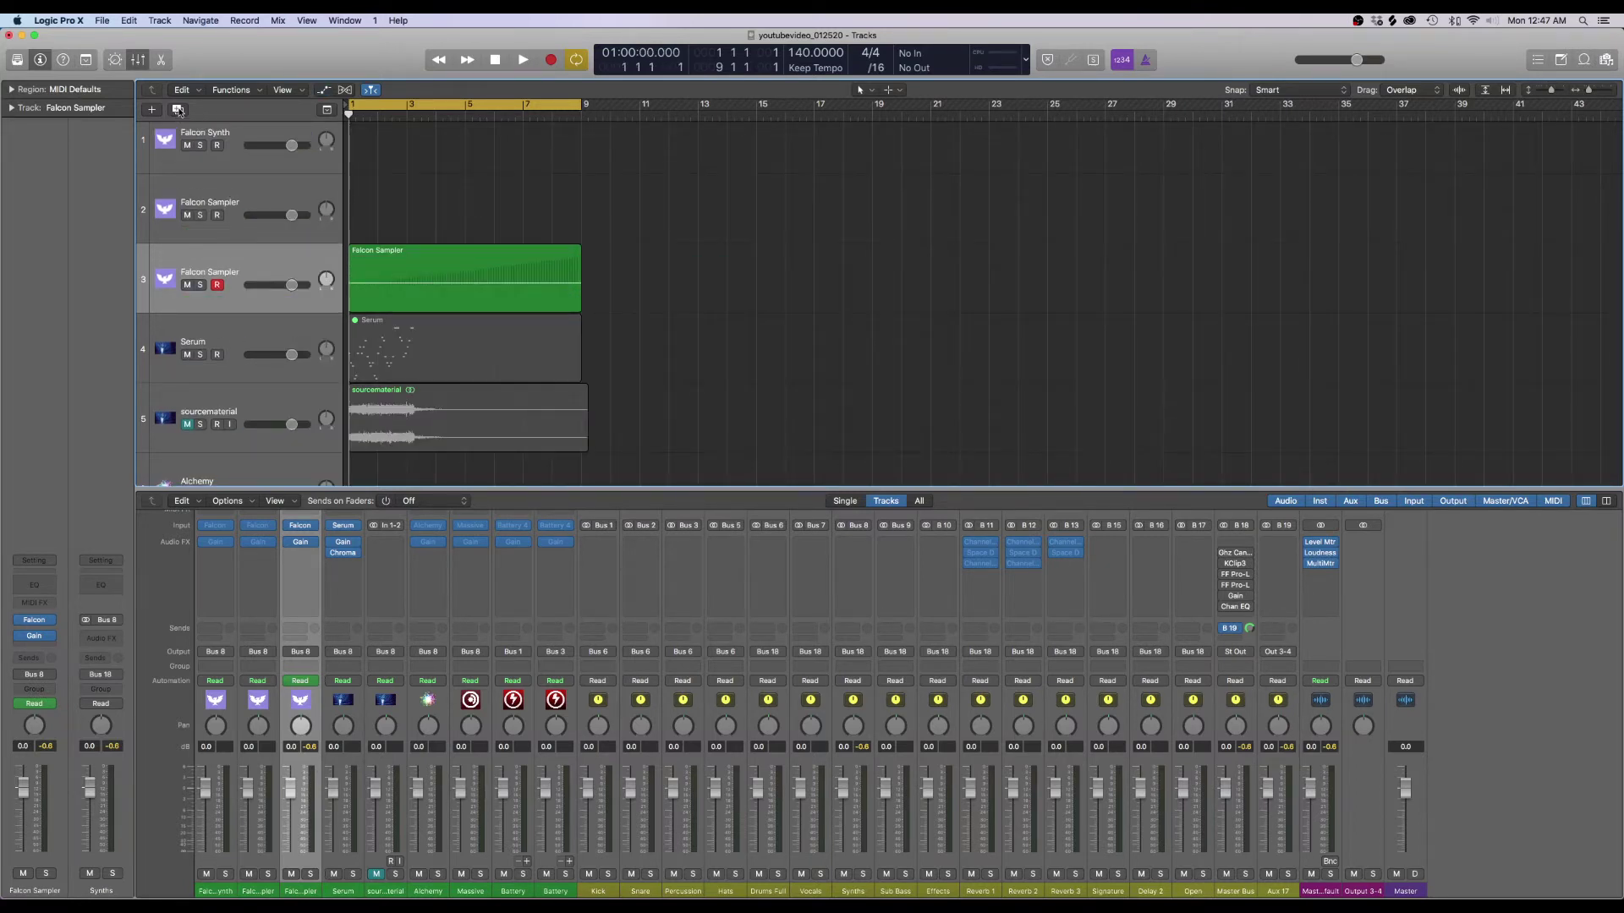
{"action": "left_click", "coordinate": [179, 110]}
{"action": "left_click", "coordinate": [185, 286]}
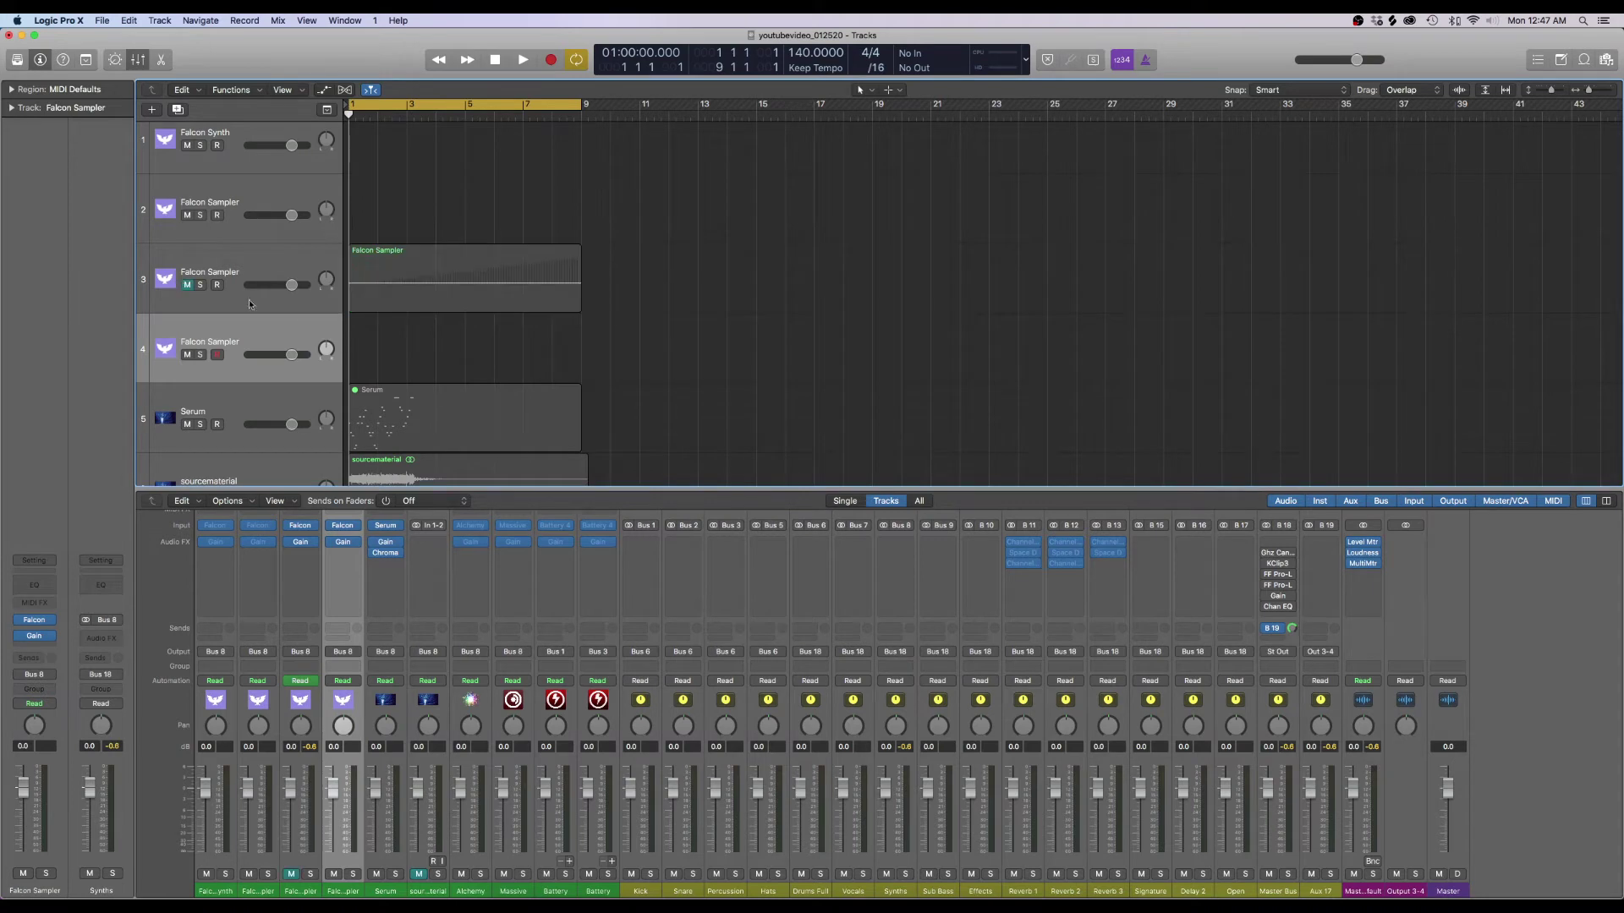
Create an empty MIDI region on the duplicated Falcon Sampler track and extend it from bar 1 to bar 9
{"action": "key", "text": "a"}
{"action": "key", "text": "a"}
{"action": "left_click", "coordinate": [393, 296]}
{"action": "right_click", "coordinate": [357, 345]}
{"action": "left_click", "coordinate": [369, 365]}
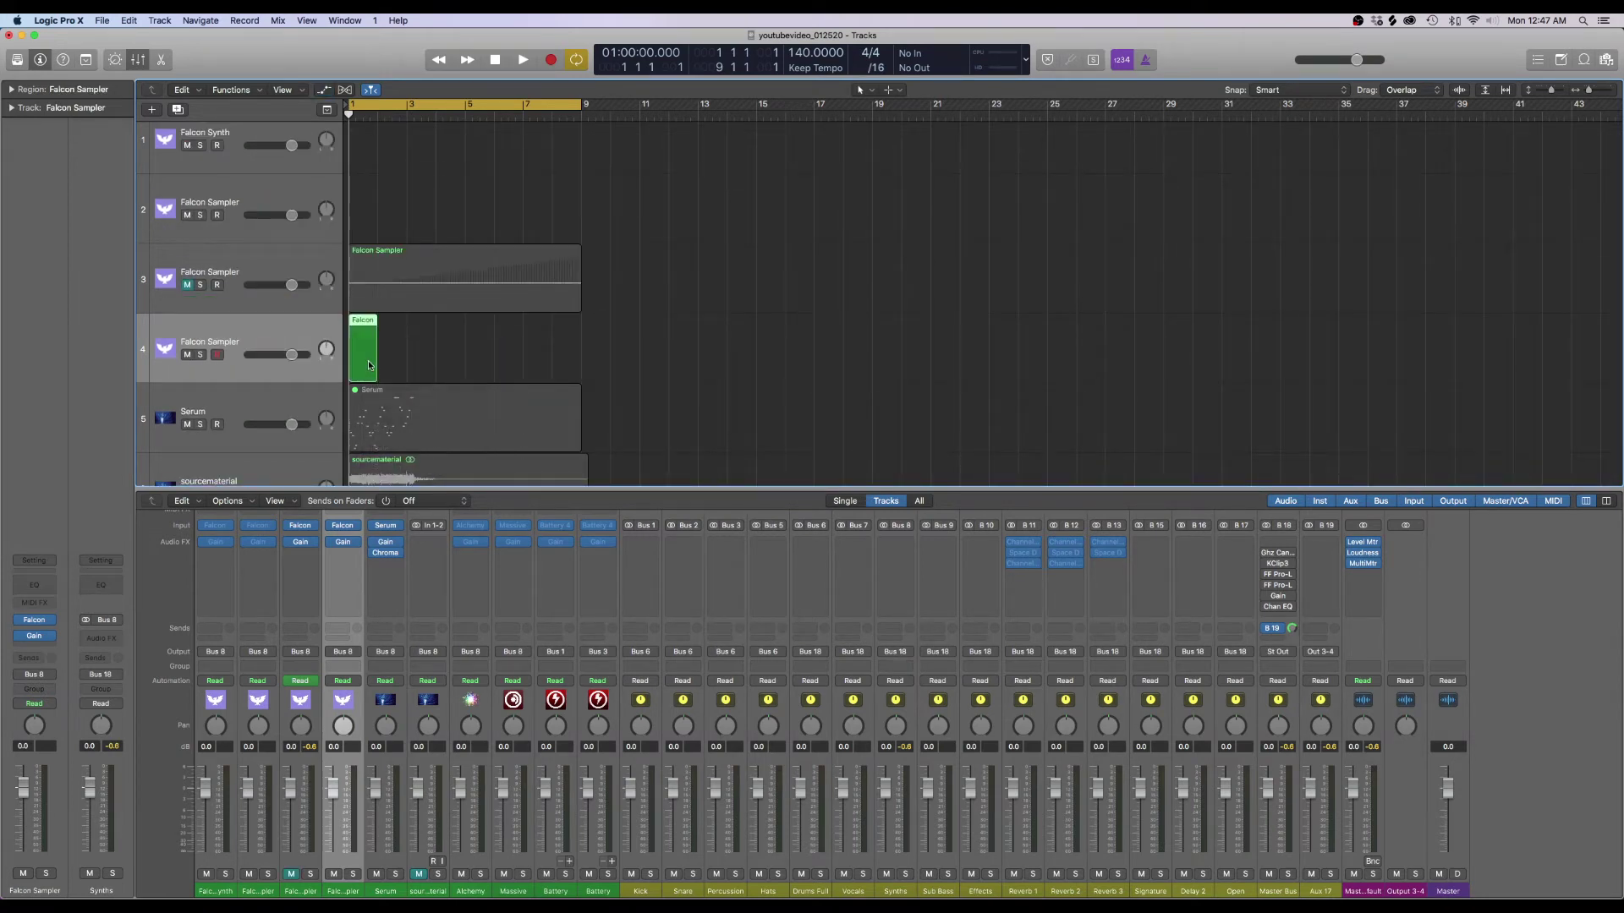
{"action": "key", "text": "super+4"}
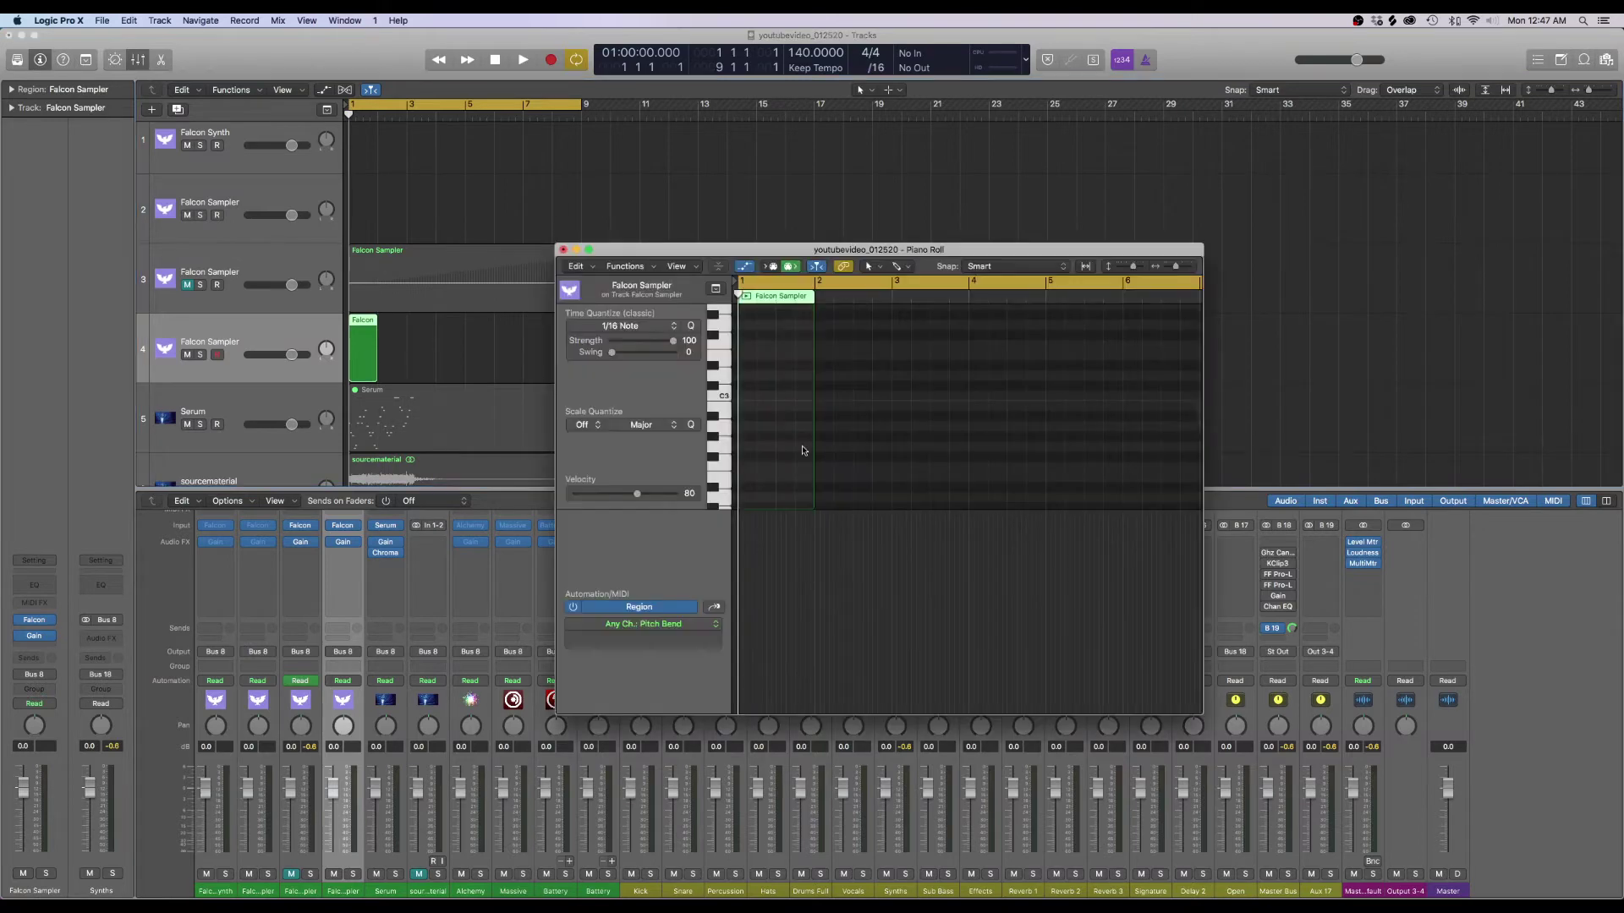
{"action": "left_click", "coordinate": [563, 249]}
{"action": "left_click_drag", "start_coordinate": [373, 373], "coordinate": [580, 375]}
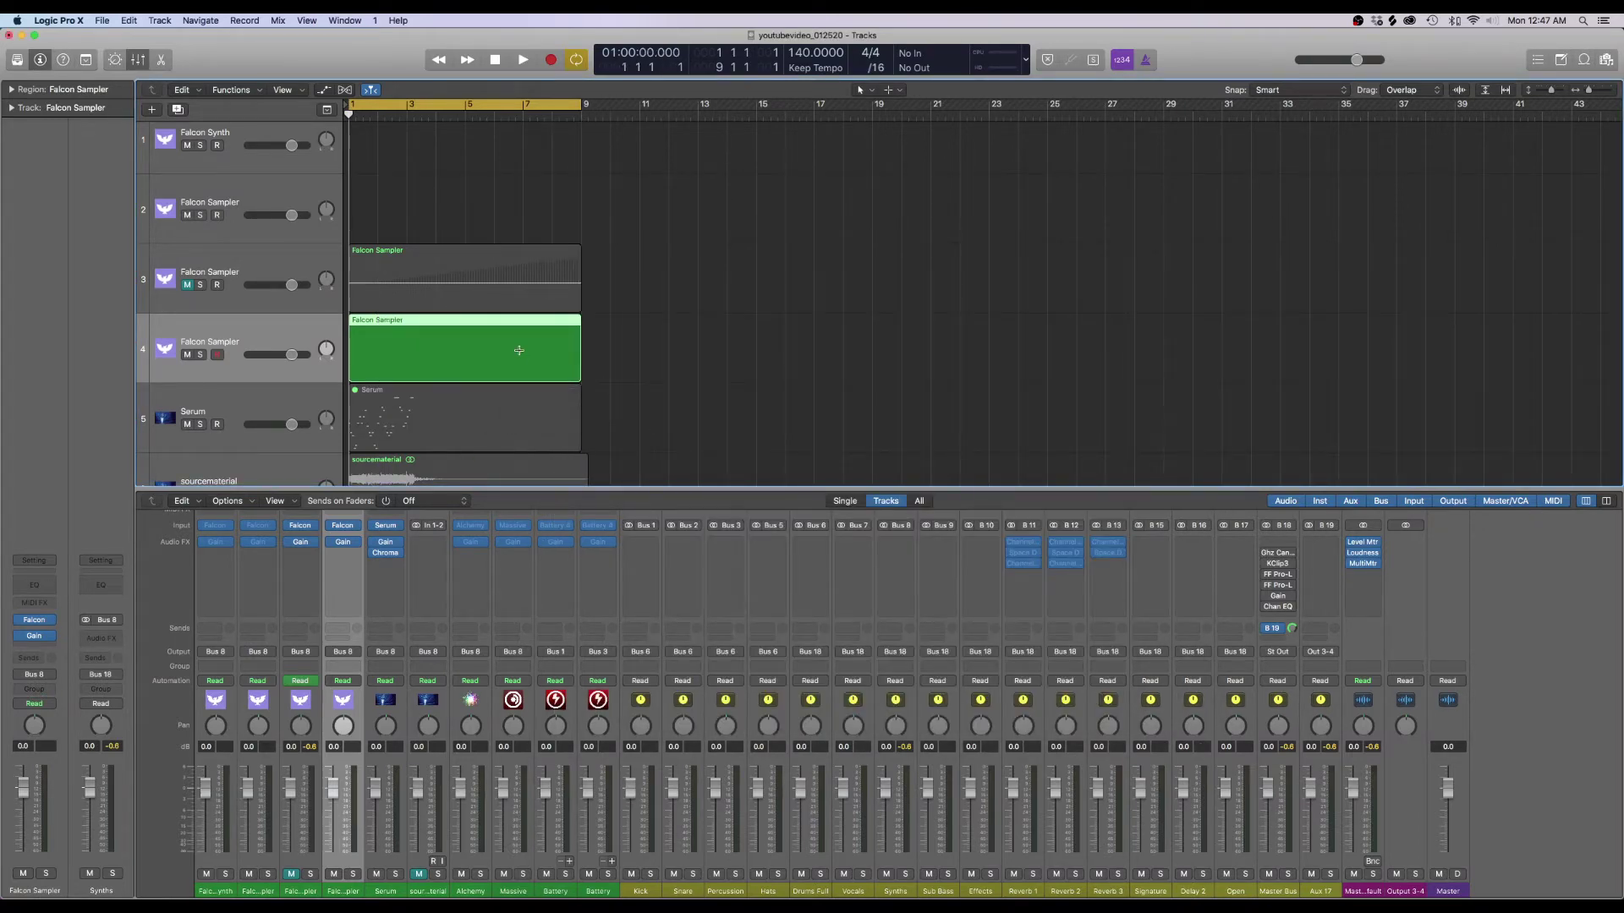
Add an F3 note spanning the whole eight-bar region in the Piano Roll, and close the editor
{"action": "key", "text": "super+4"}
{"action": "key", "text": "a"}
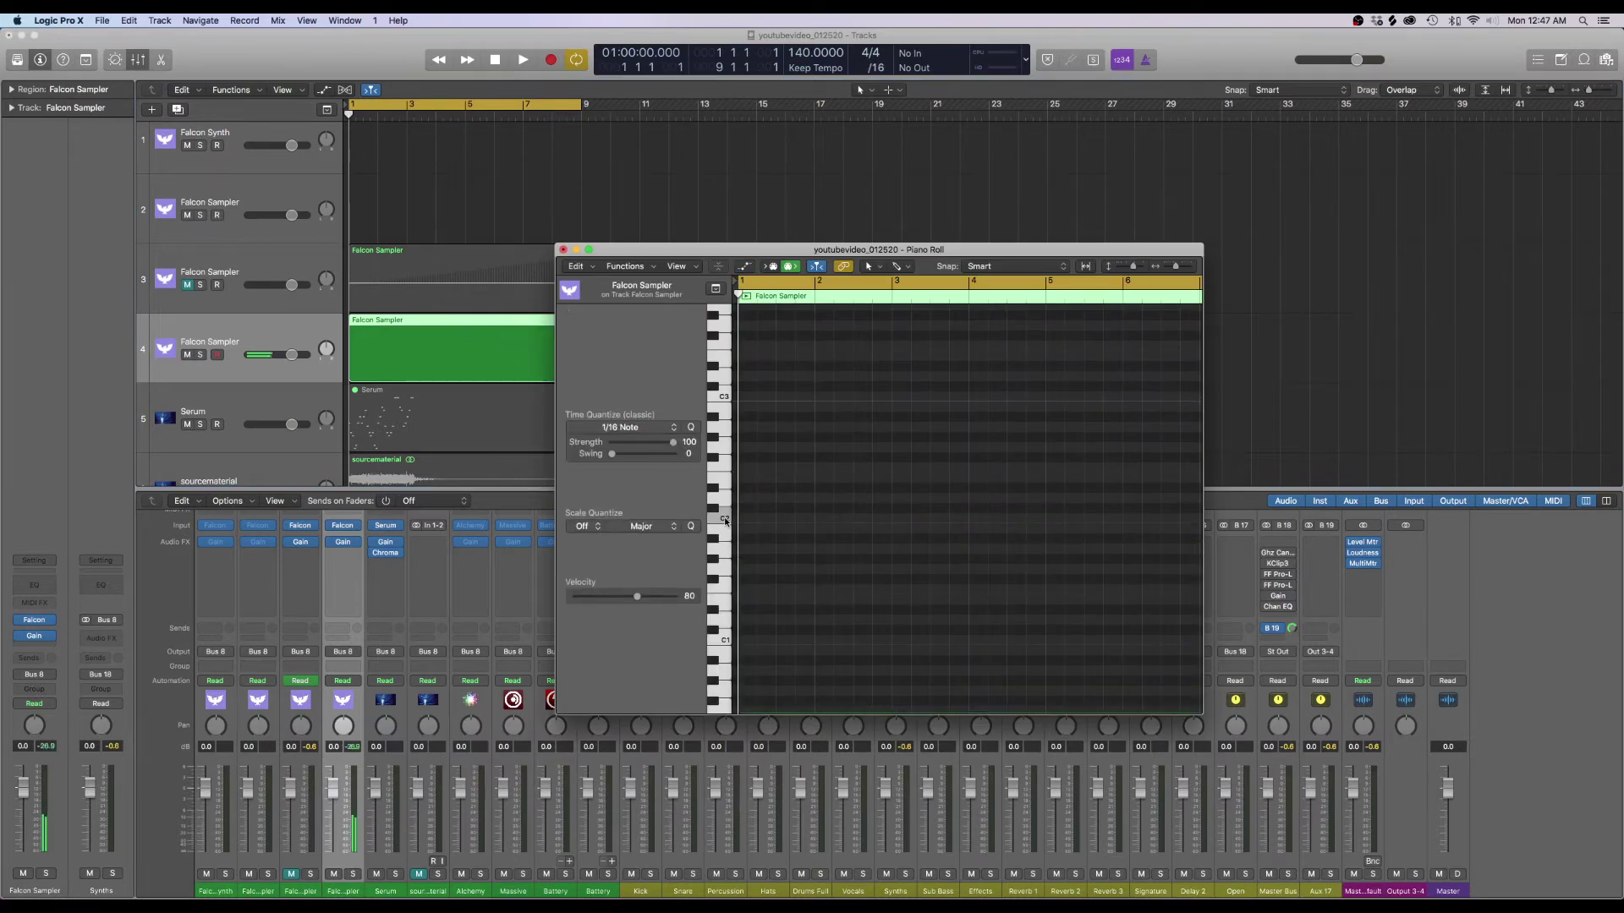
{"action": "left_click", "coordinate": [725, 522]}
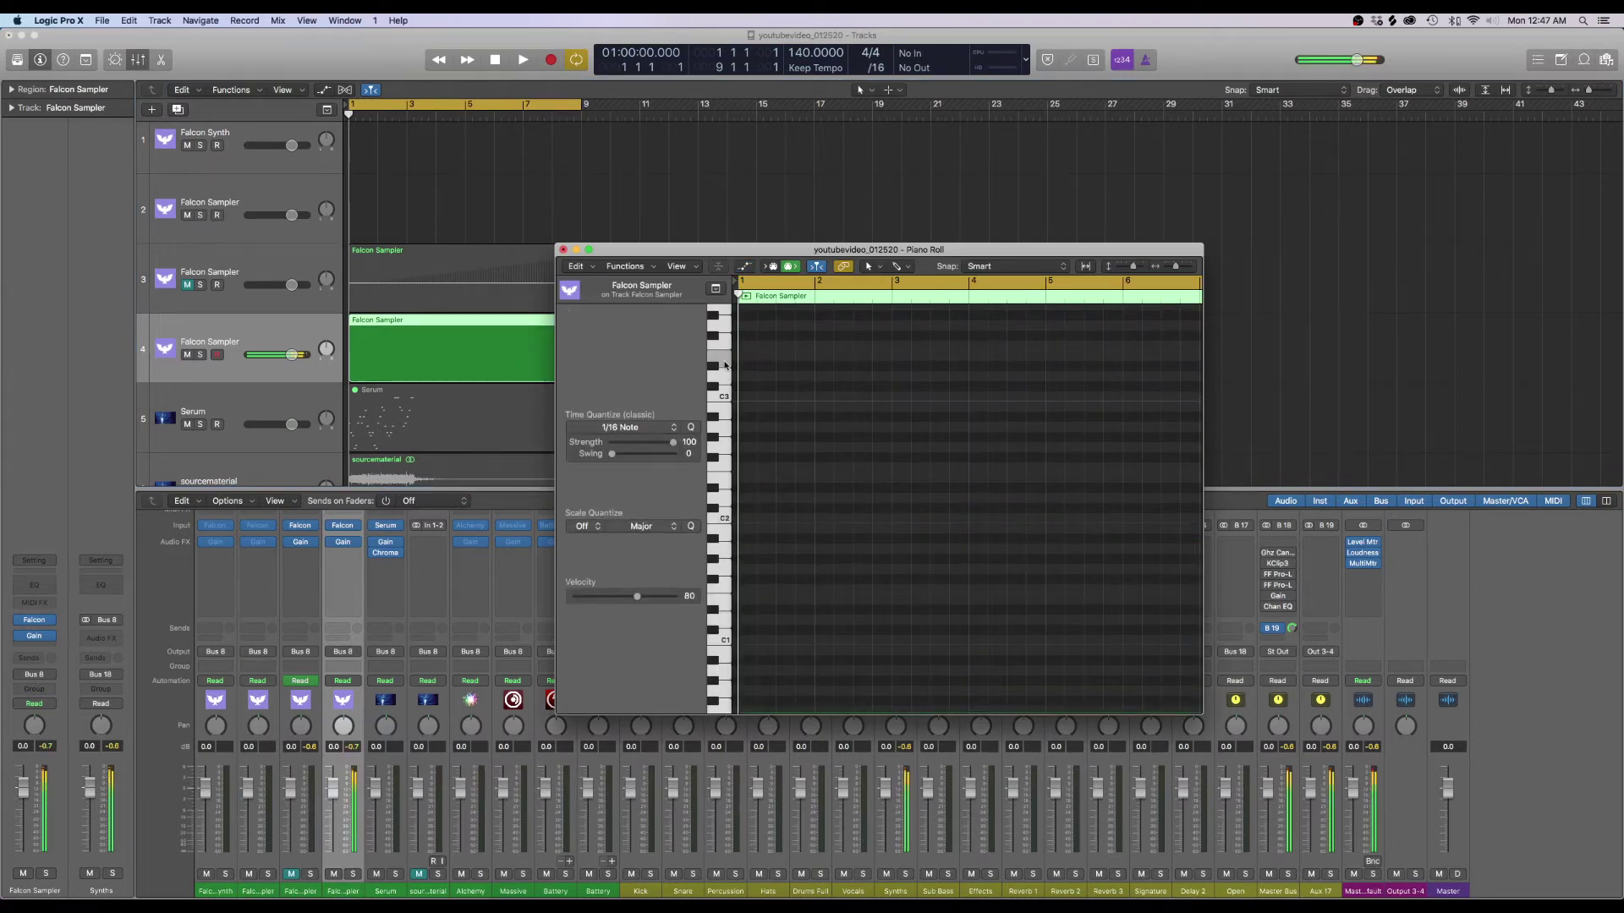
{"action": "scroll", "coordinate": [771, 395], "scroll_direction": "up", "scroll_amount": 3}
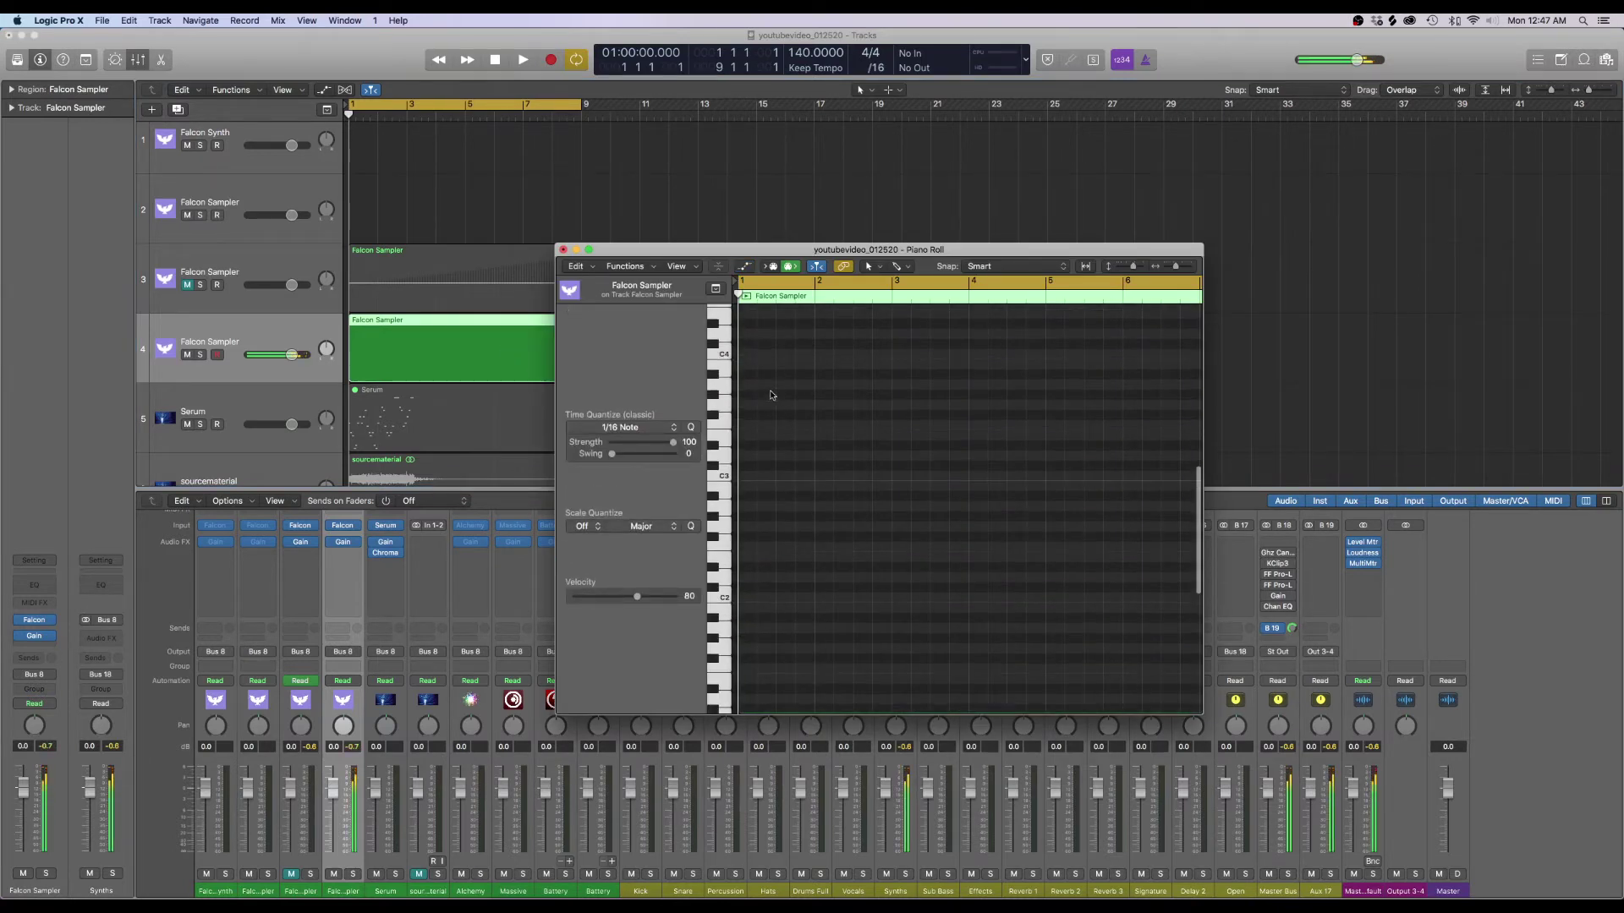
{"action": "left_click", "coordinate": [744, 427]}
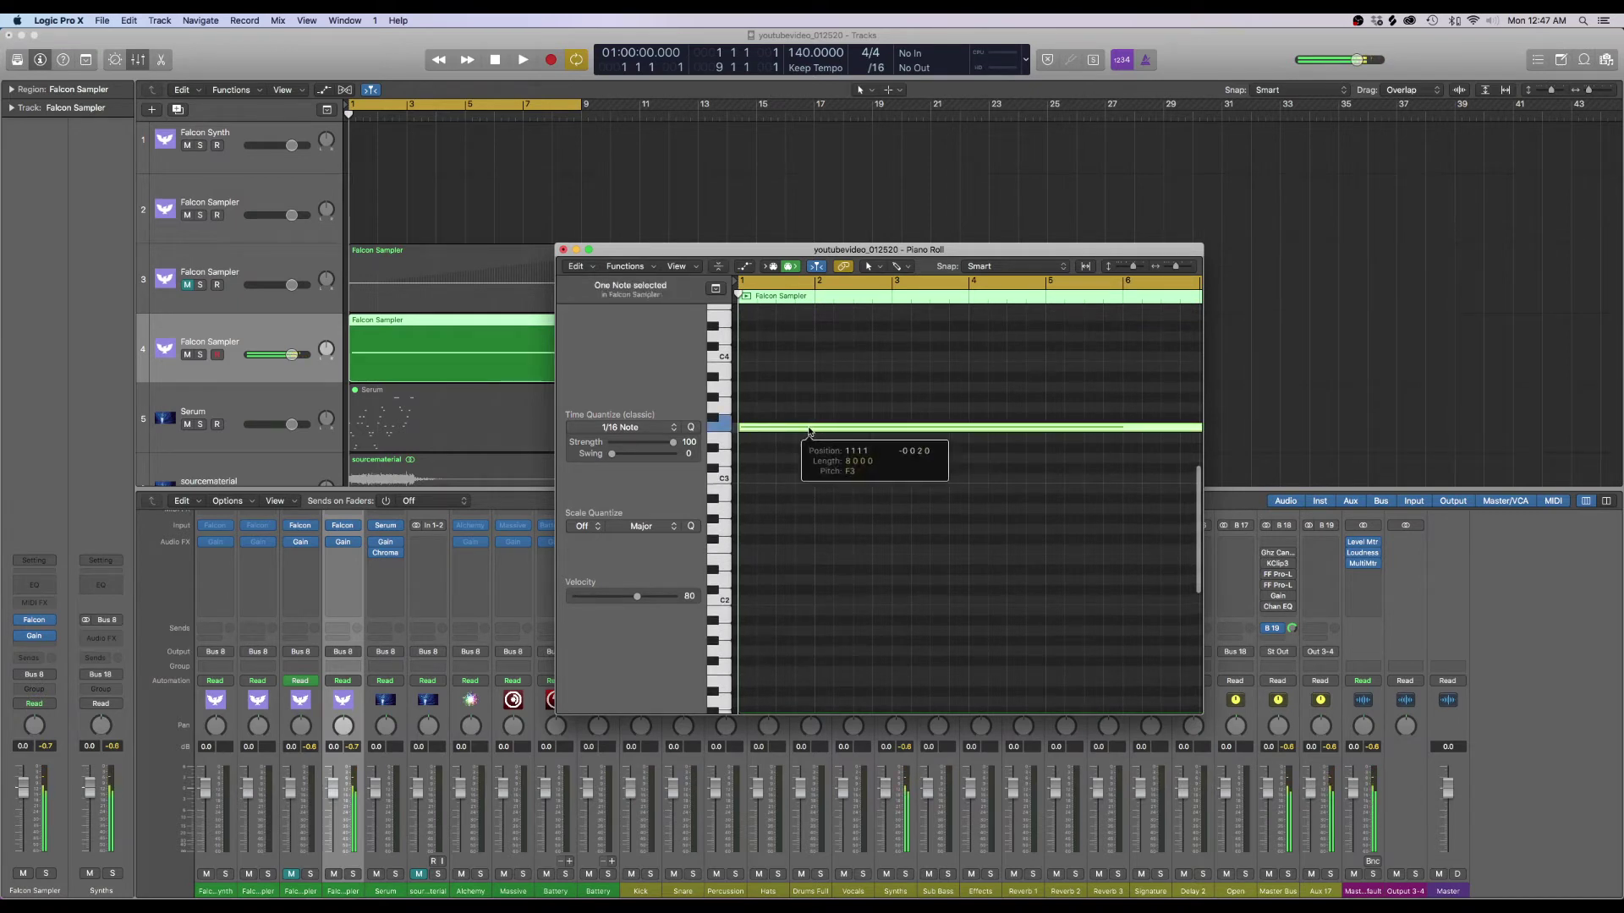
{"action": "scroll", "coordinate": [810, 429], "scroll_direction": "down", "scroll_amount": 5}
{"action": "left_click", "coordinate": [841, 376]}
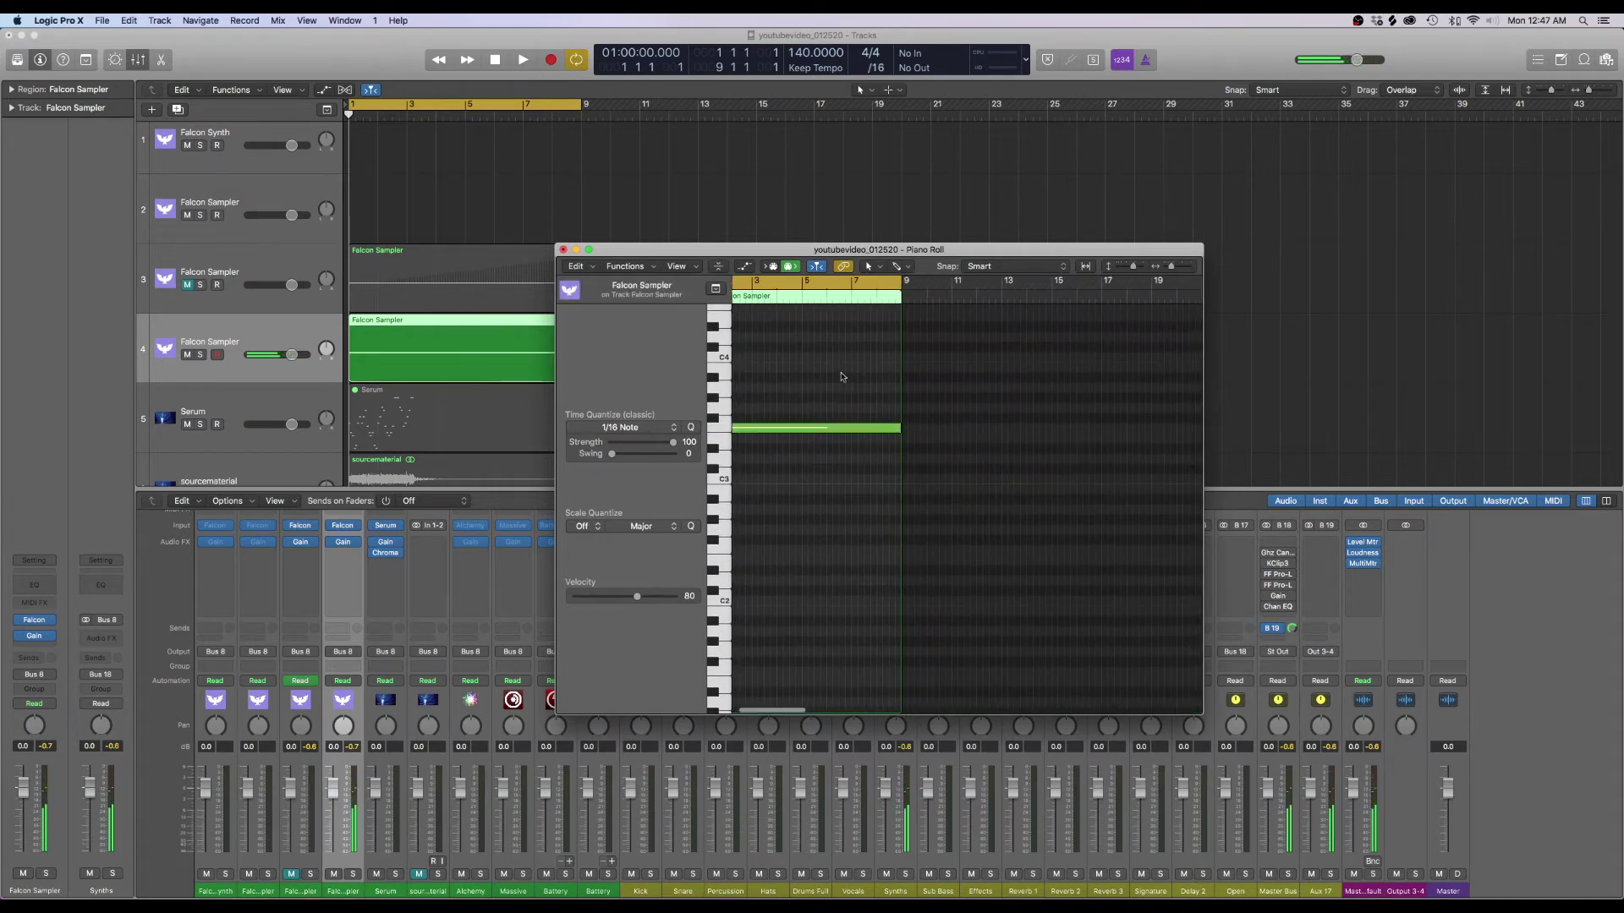
{"action": "left_click", "coordinate": [564, 250]}
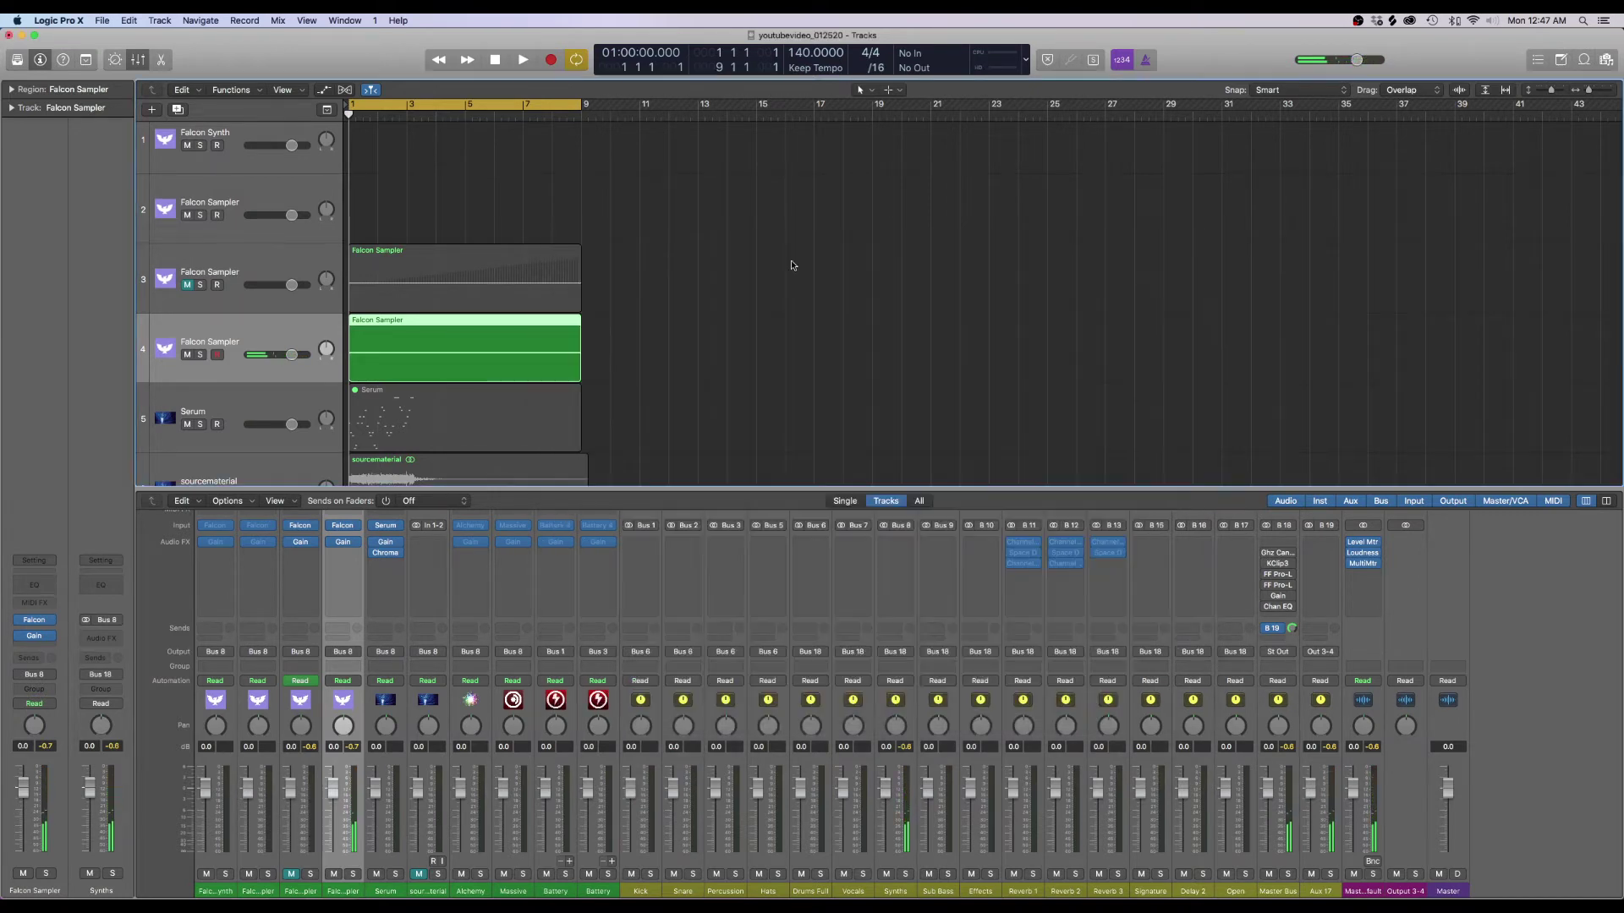
Open the duplicated track's Falcon and delete the macro assignments from the granular oscillator's Voices, Position Spread and Time Spread
{"action": "left_click", "coordinate": [345, 528]}
{"action": "left_click_drag", "start_coordinate": [390, 93], "coordinate": [842, 138]}
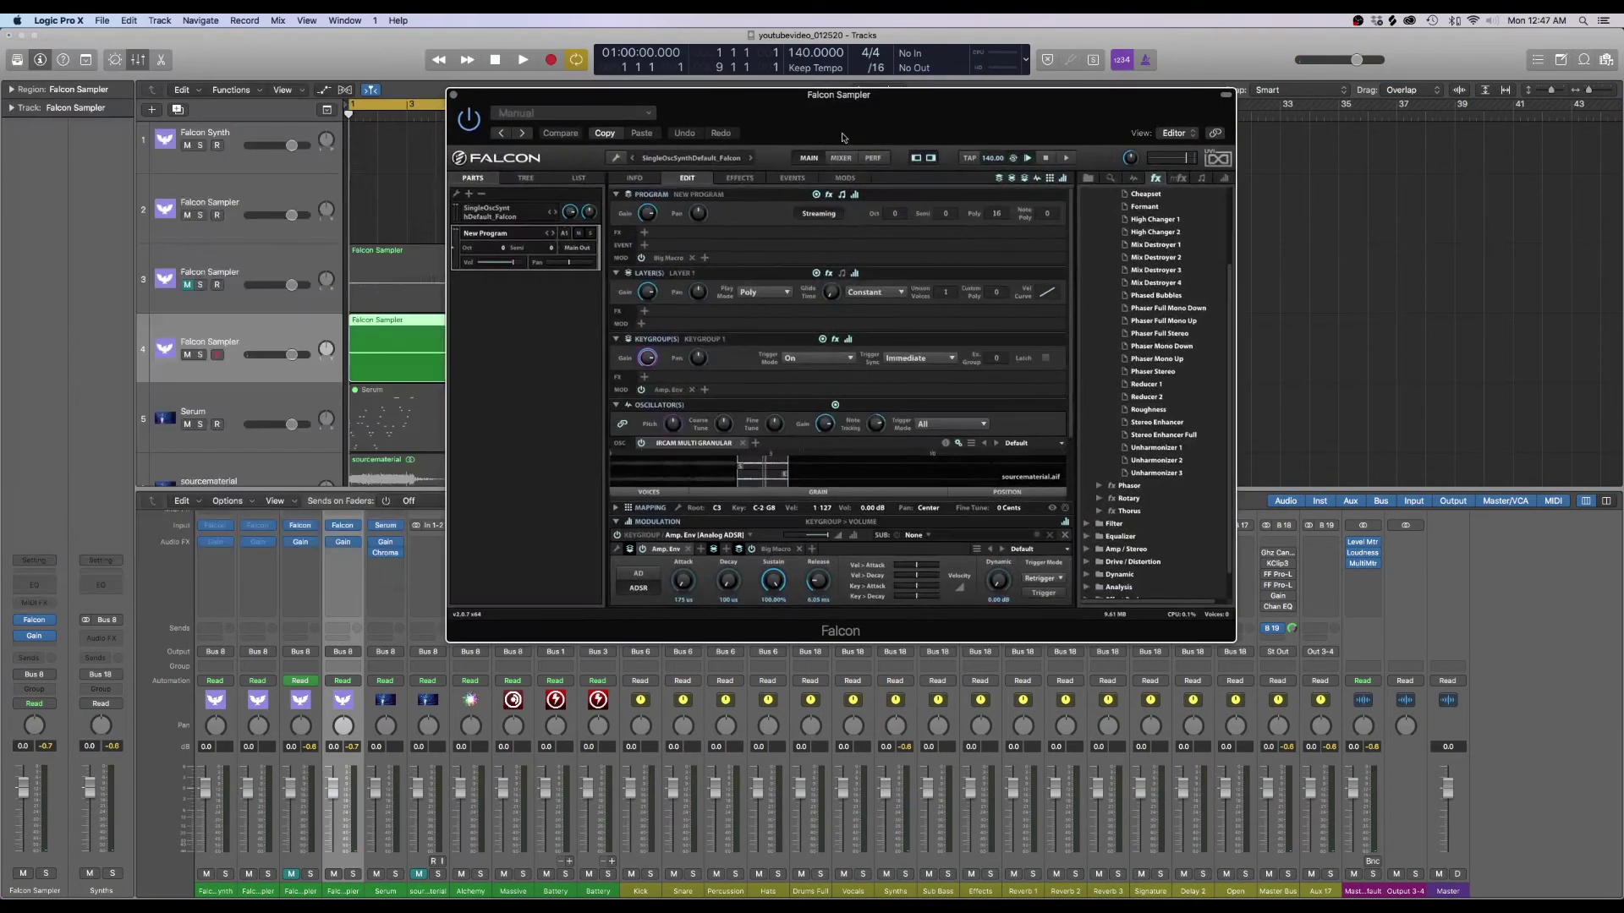
{"action": "left_click", "coordinate": [982, 490]}
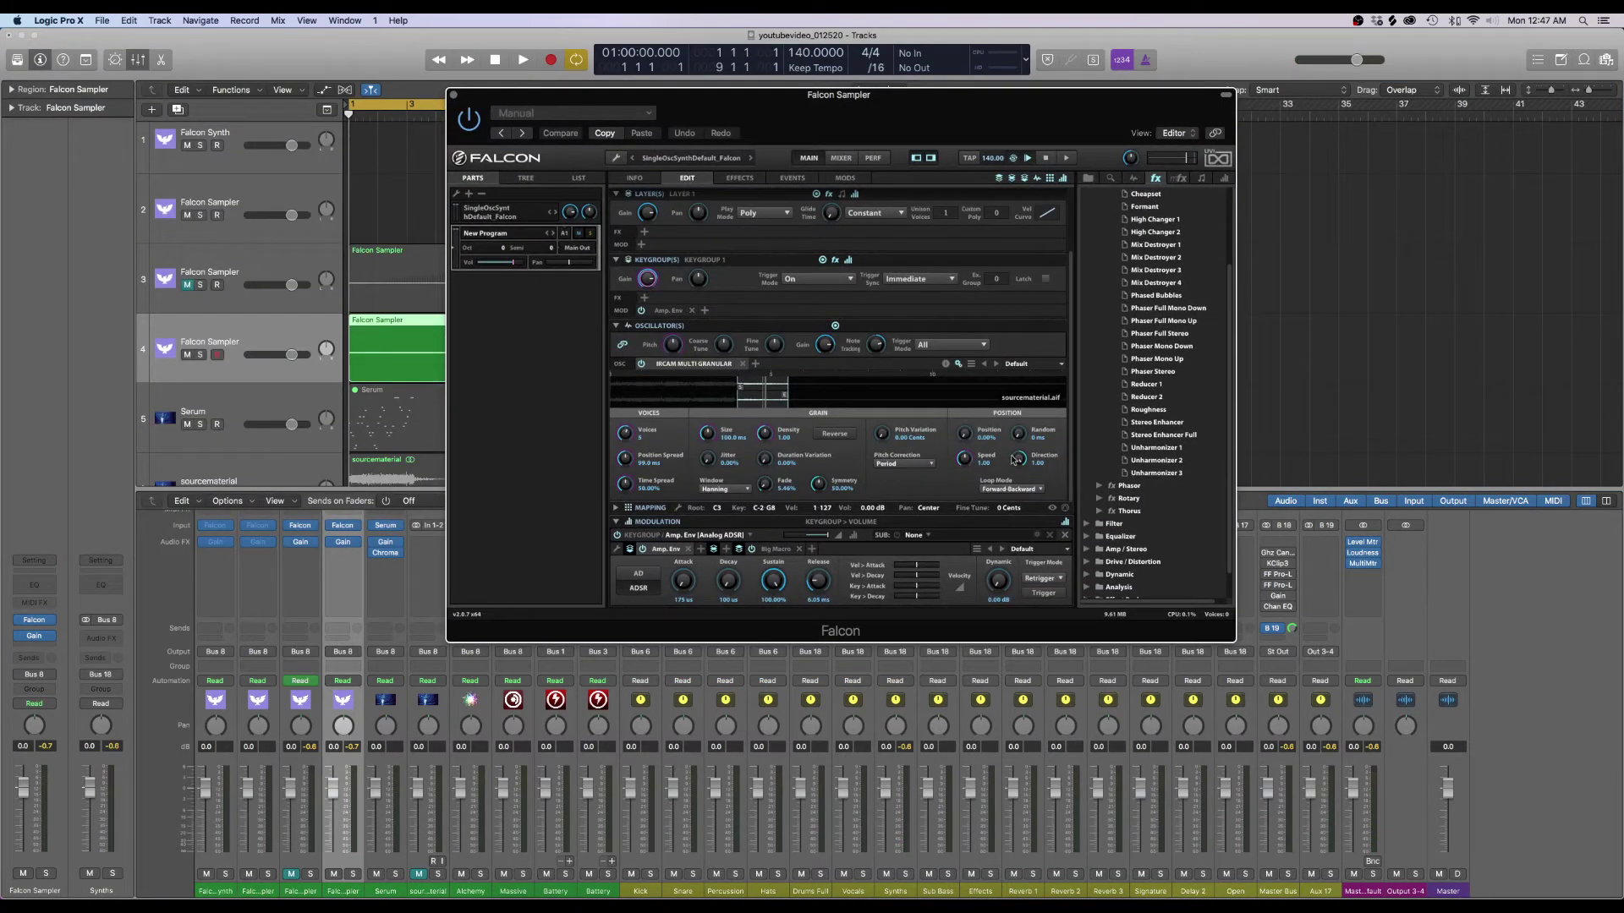
{"action": "left_click", "coordinate": [626, 434]}
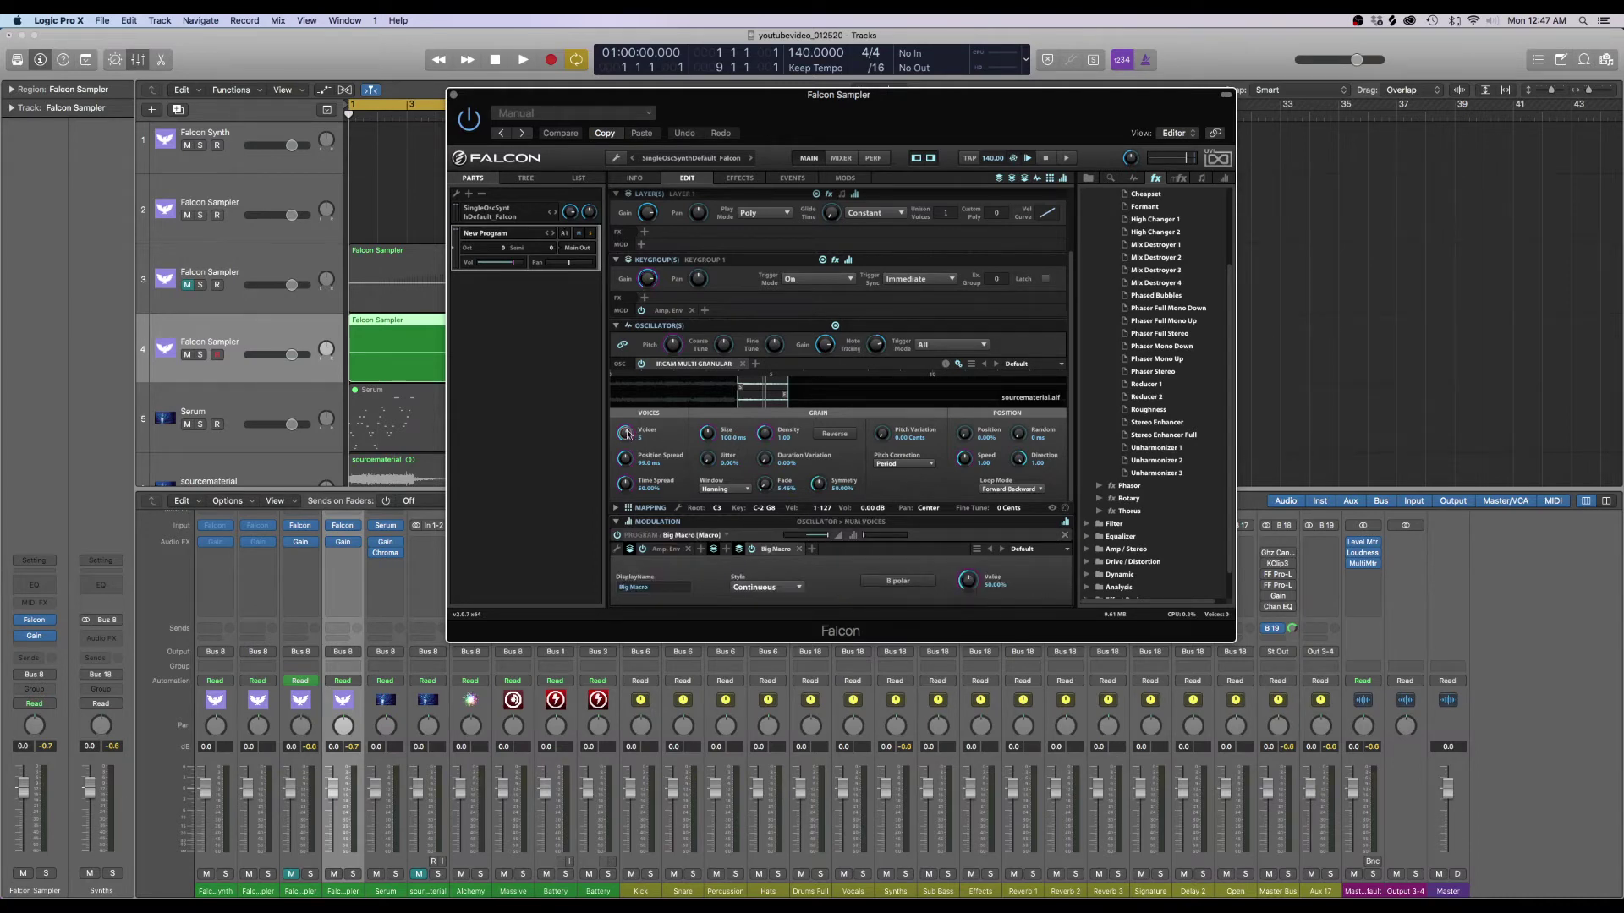
{"action": "right_click", "coordinate": [628, 434]}
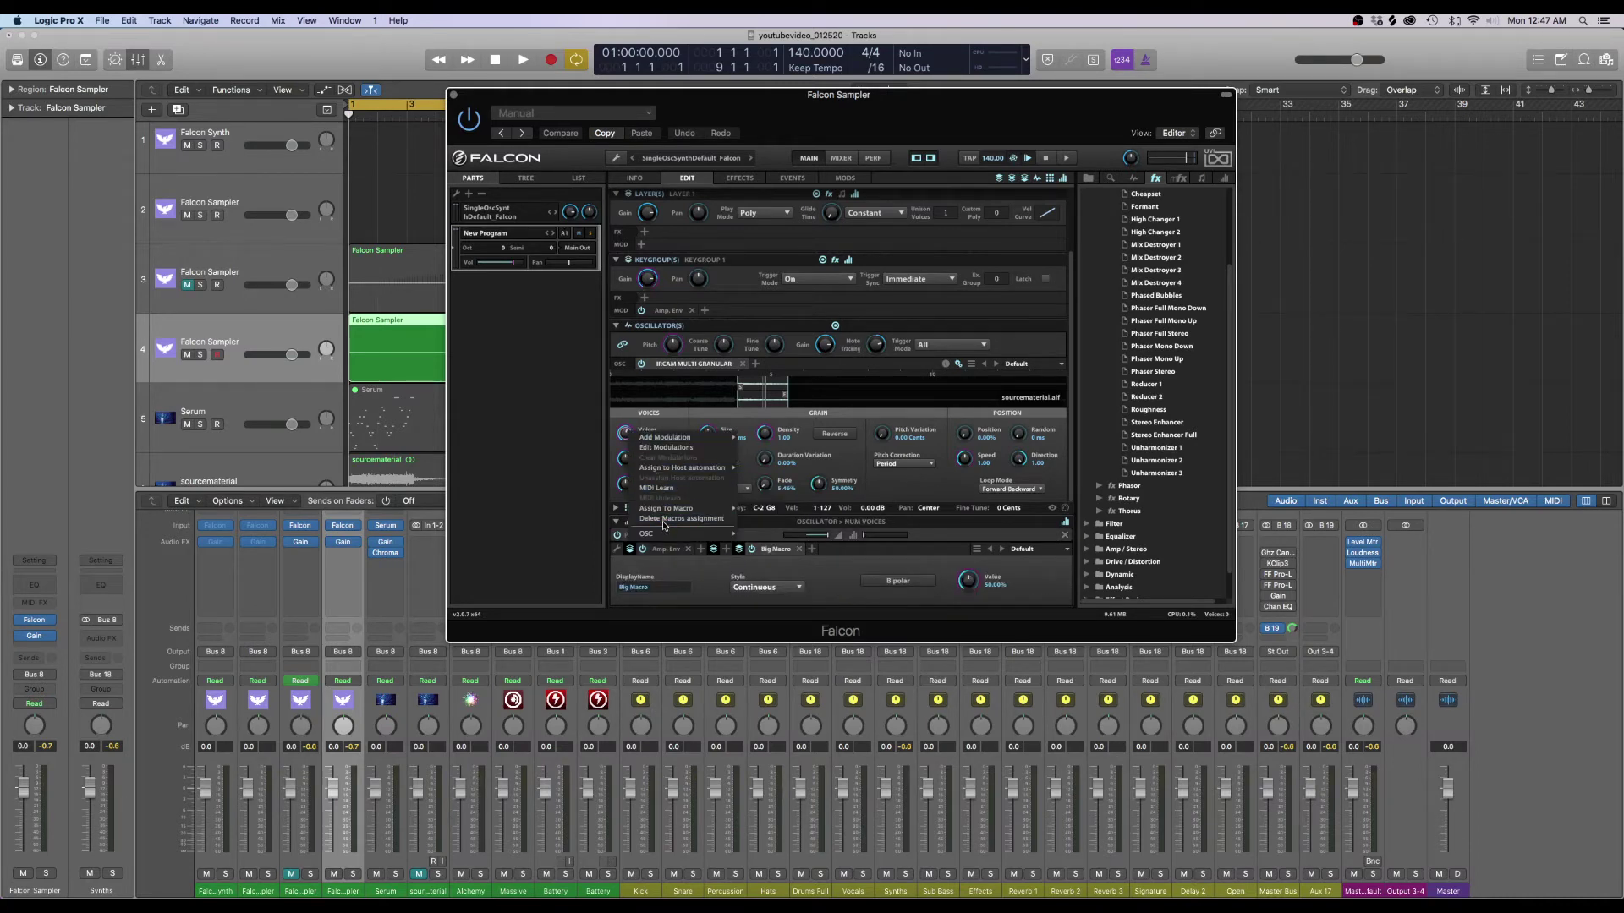
{"action": "left_click", "coordinate": [664, 524]}
{"action": "right_click", "coordinate": [625, 471]}
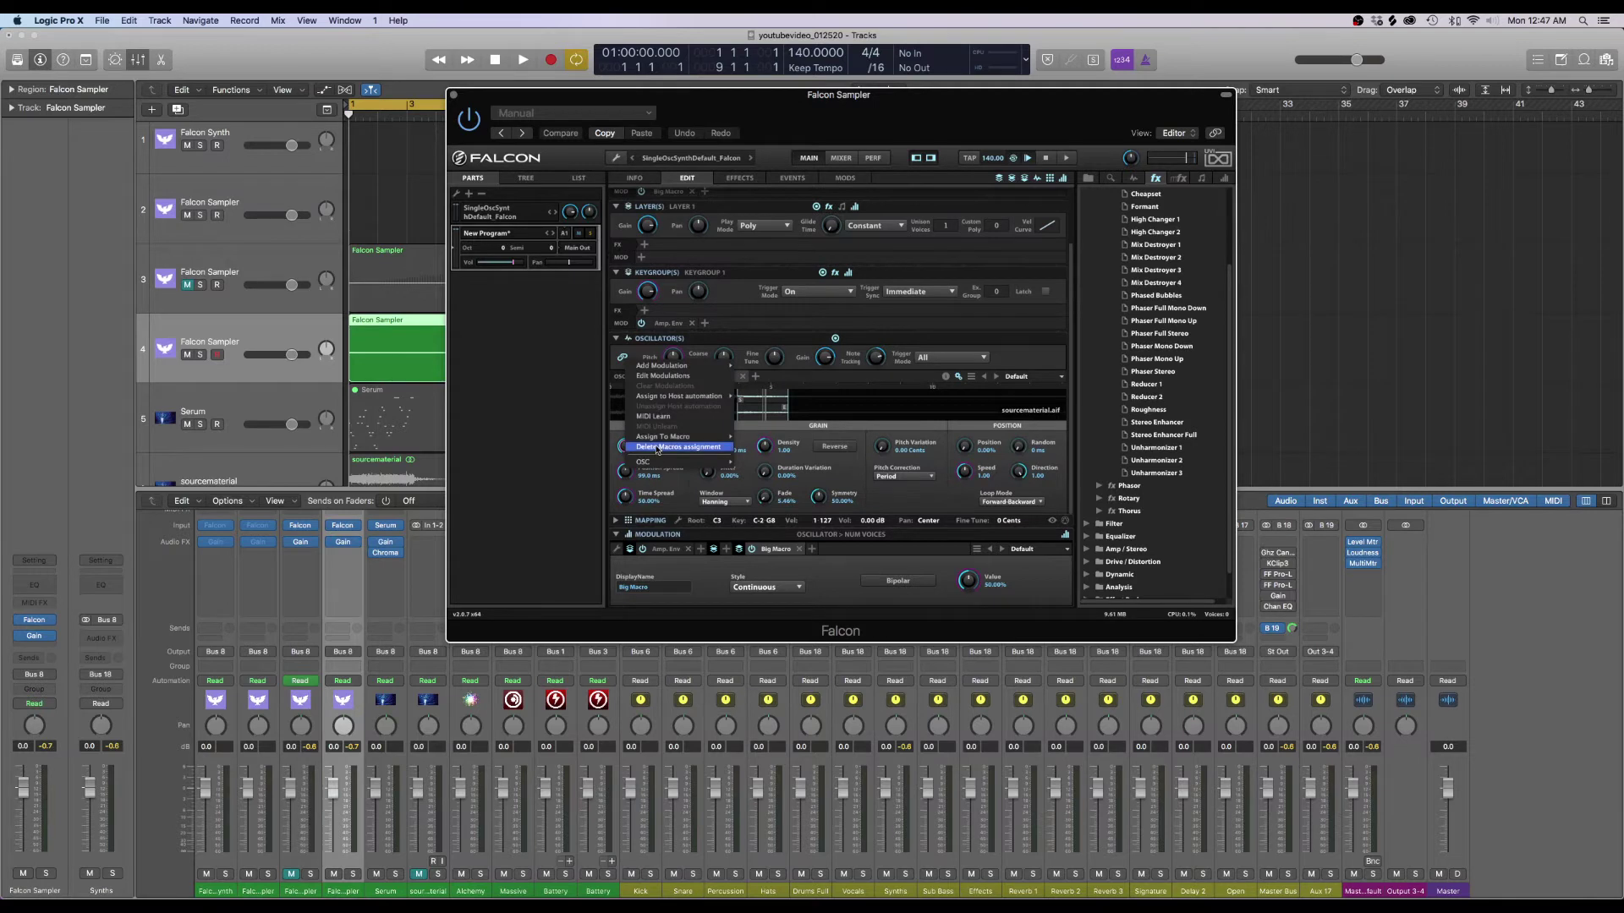
{"action": "left_click", "coordinate": [657, 447]}
{"action": "right_click", "coordinate": [626, 496]}
{"action": "left_click", "coordinate": [668, 478]}
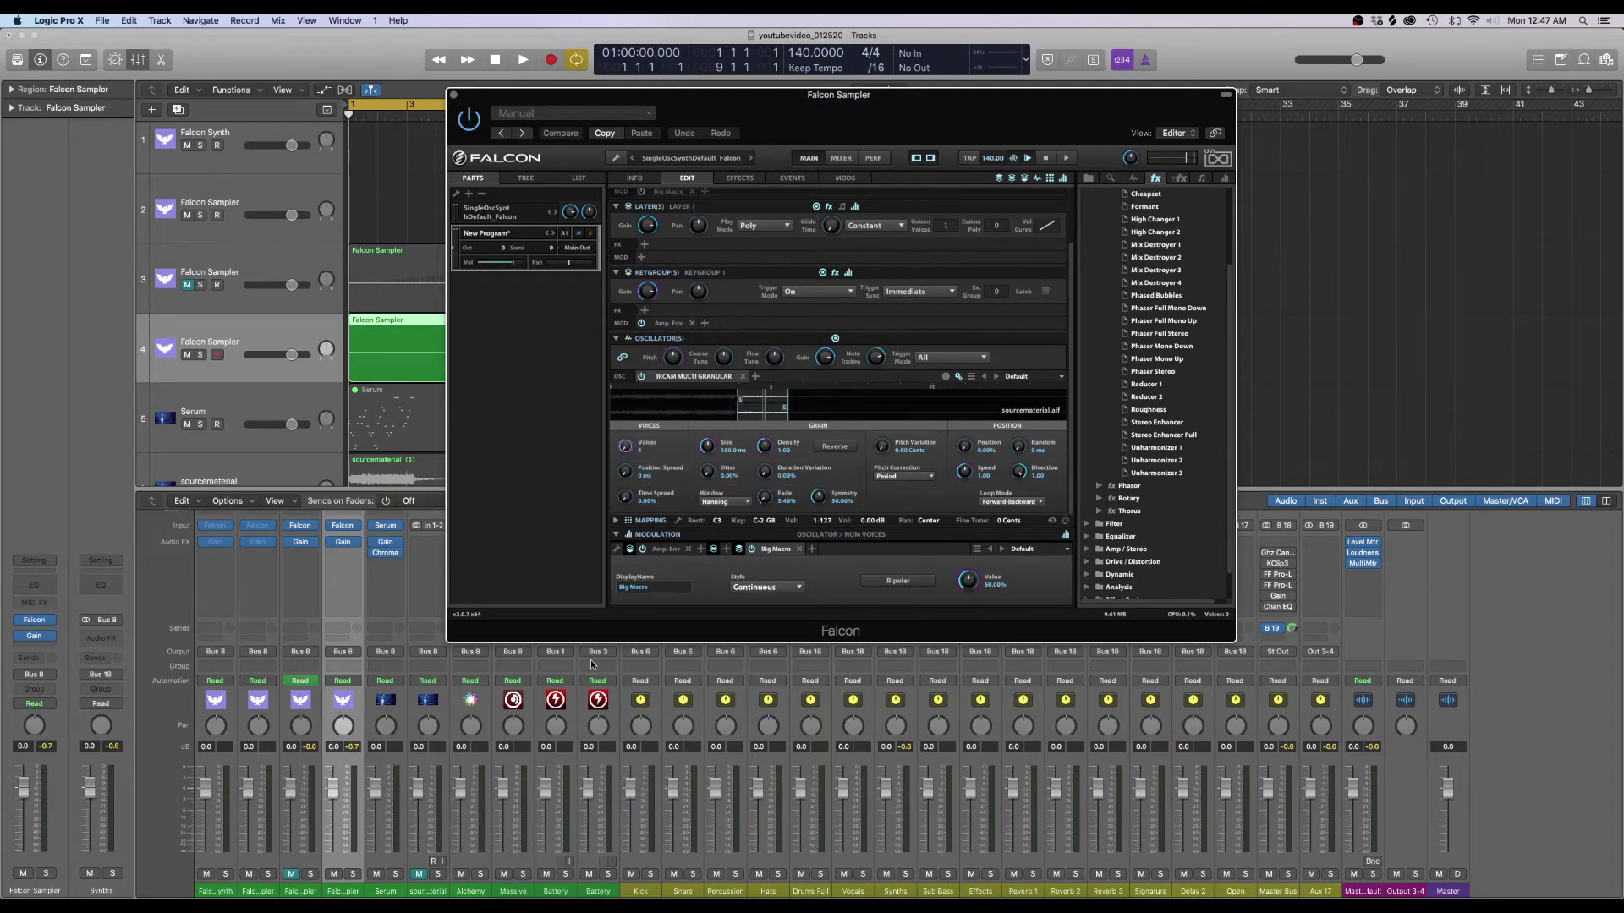
Raise the oscillator's grain Fade to 100% during playback and close the Falcon window
{"action": "key", "text": "space"}
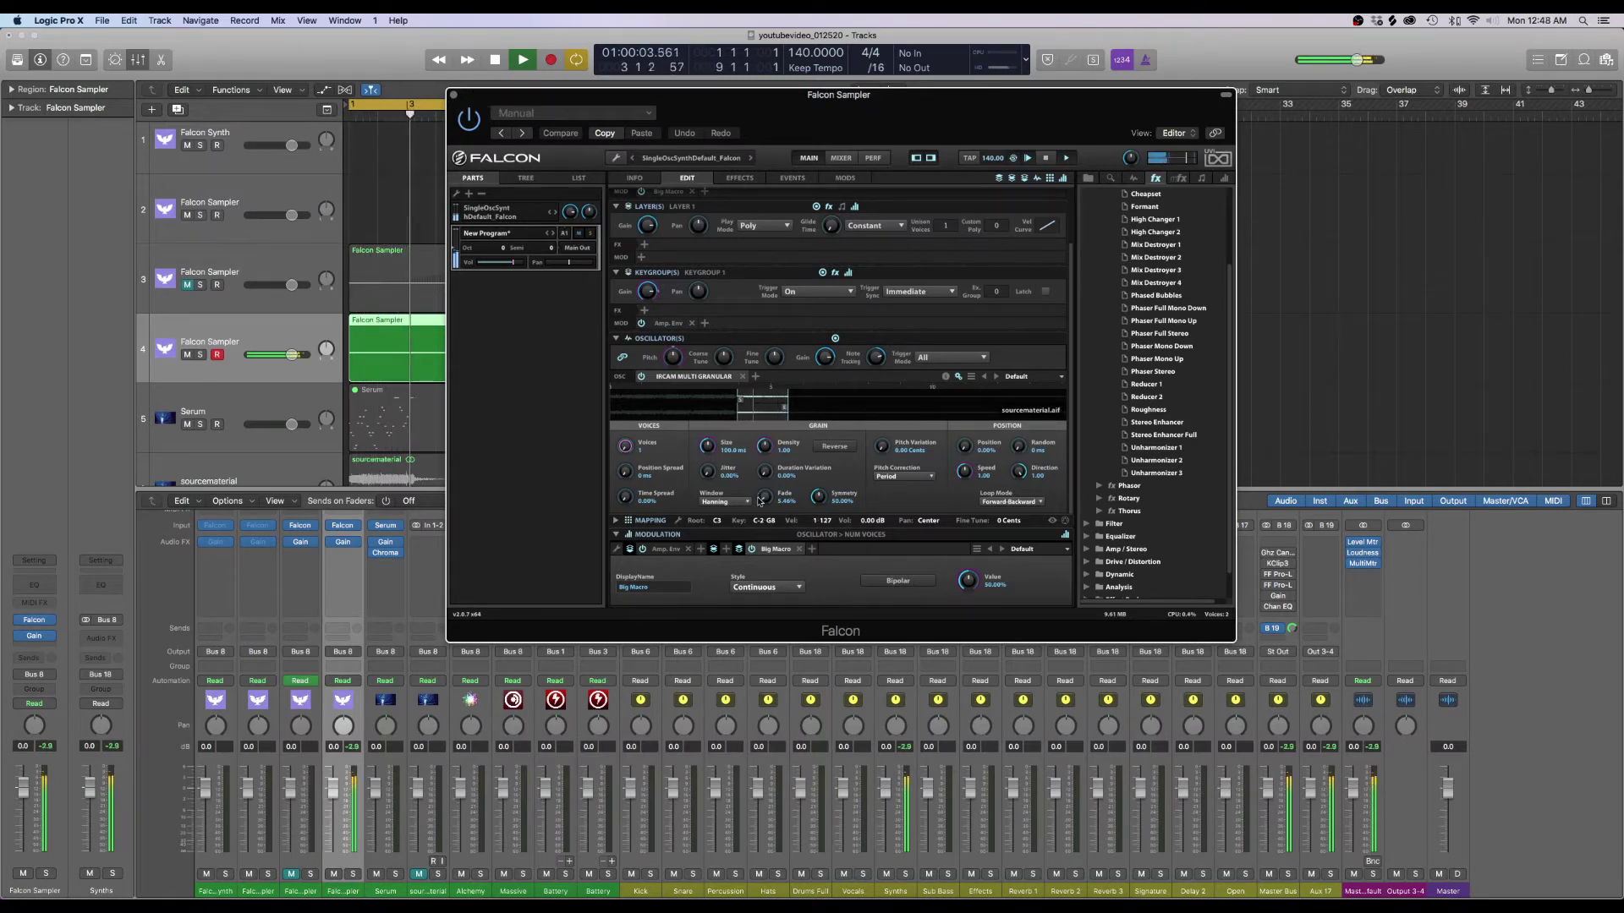
{"action": "left_click_drag", "start_coordinate": [758, 501], "coordinate": [761, 474]}
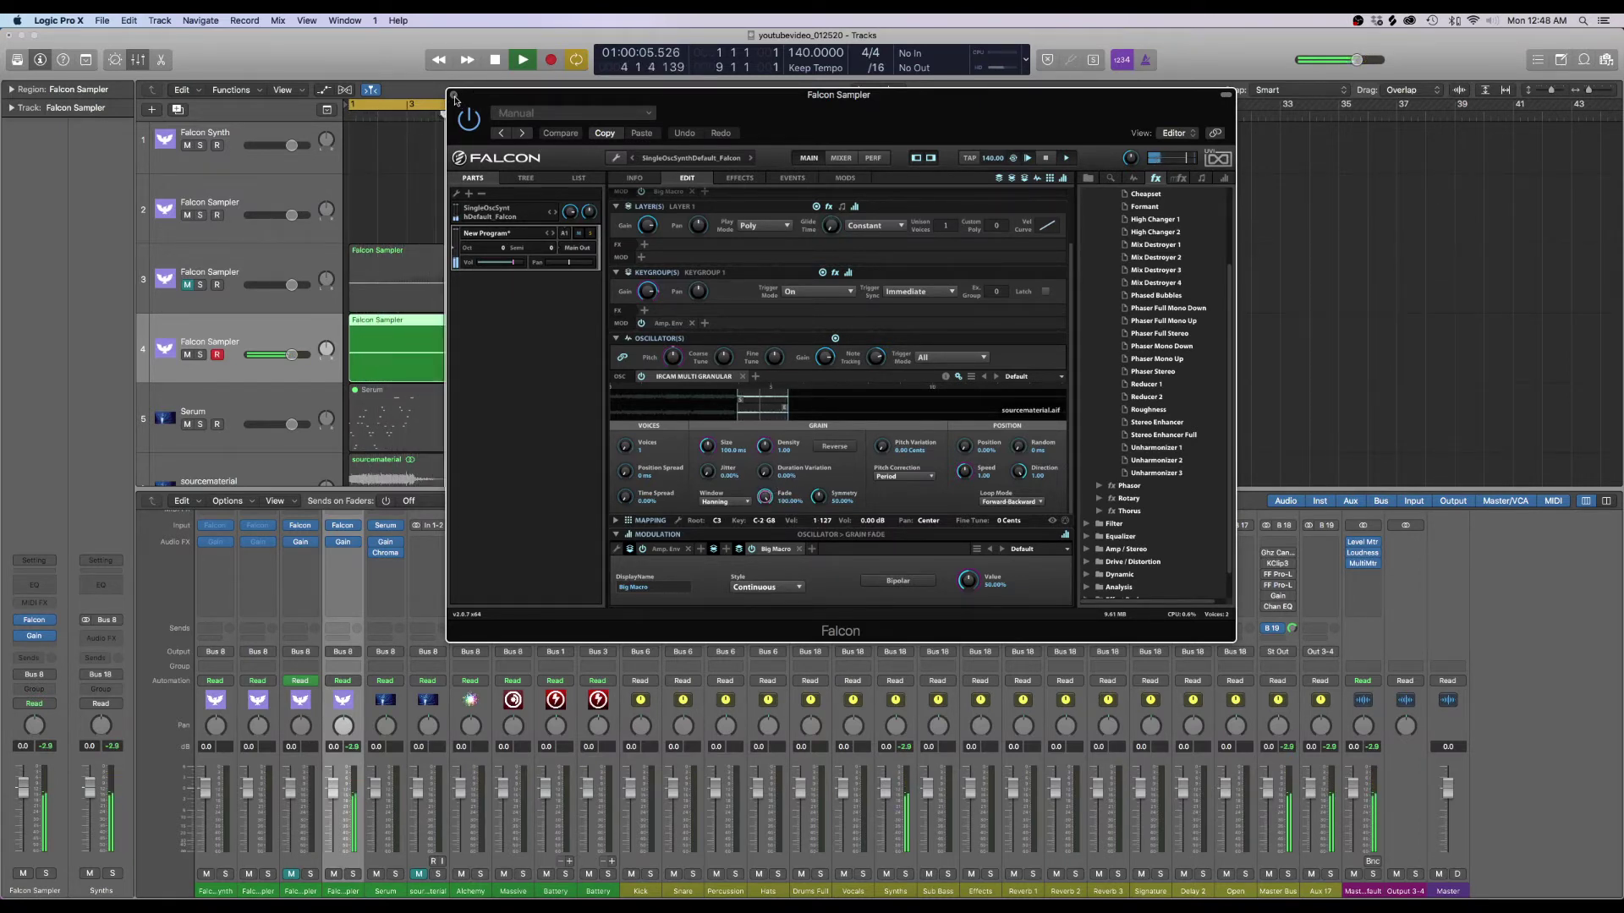
{"action": "left_click", "coordinate": [455, 99]}
Add full-length C#4 and A3 notes above the F3 note in the Piano Roll, and close the editor
{"action": "key", "text": "super+4"}
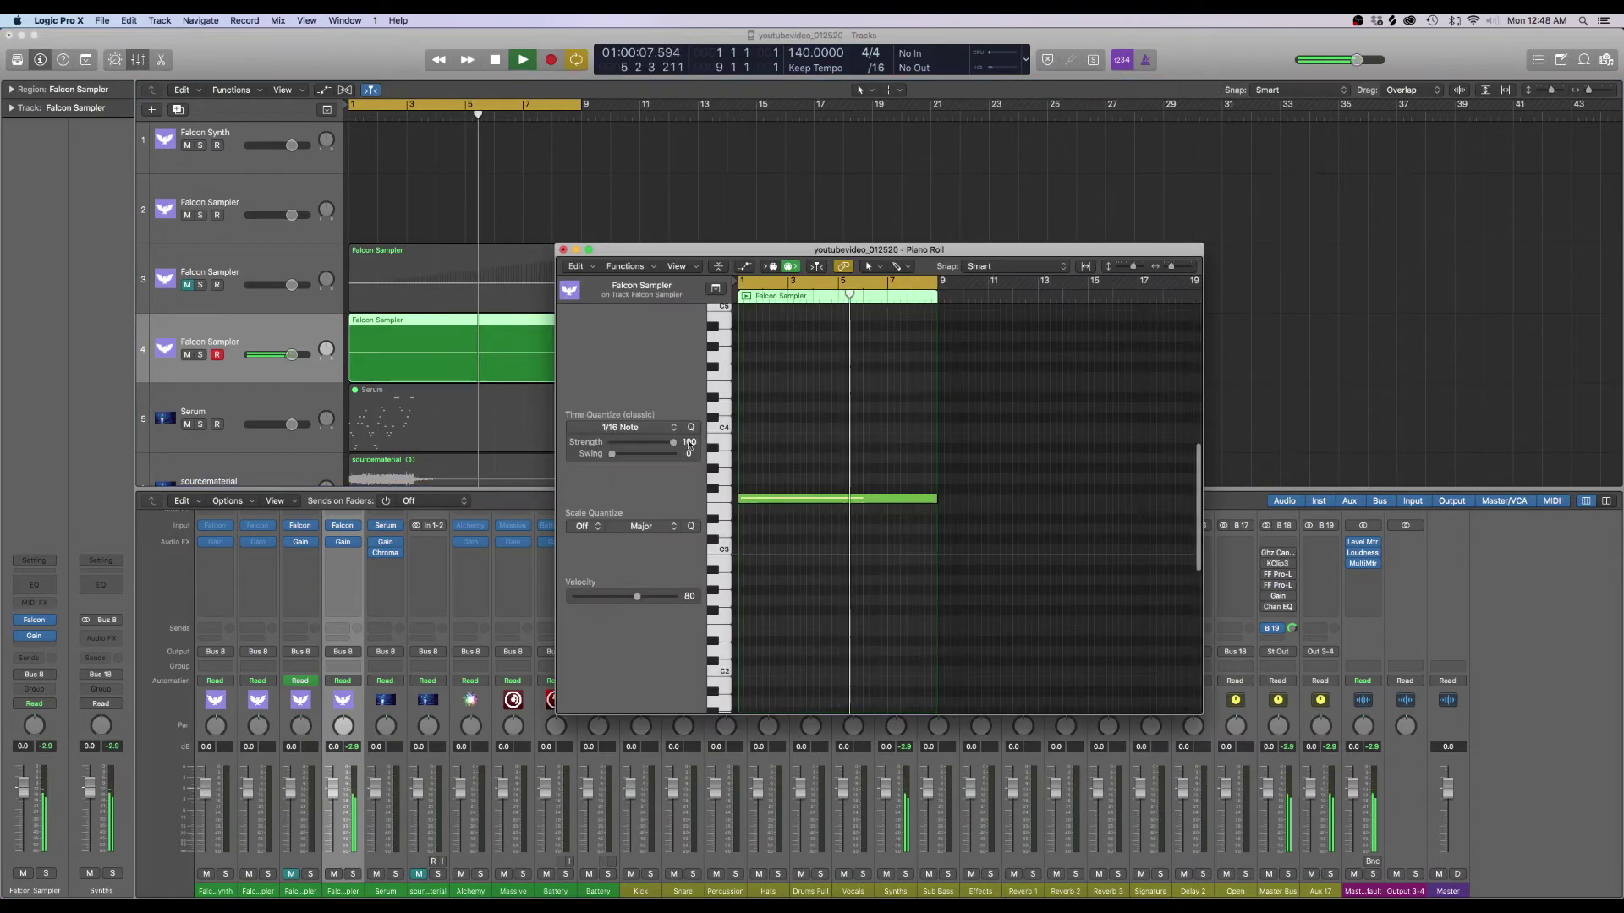
{"action": "key", "text": "super+Left"}
{"action": "key", "text": "space"}
{"action": "mouse_move", "coordinate": [781, 497]}
{"action": "left_mouse_down"}
{"action": "mouse_move", "coordinate": [780, 419]}
{"action": "mouse_move", "coordinate": [786, 497]}
{"action": "left_mouse_up"}
{"action": "key", "text": "space"}
{"action": "left_click", "coordinate": [757, 463]}
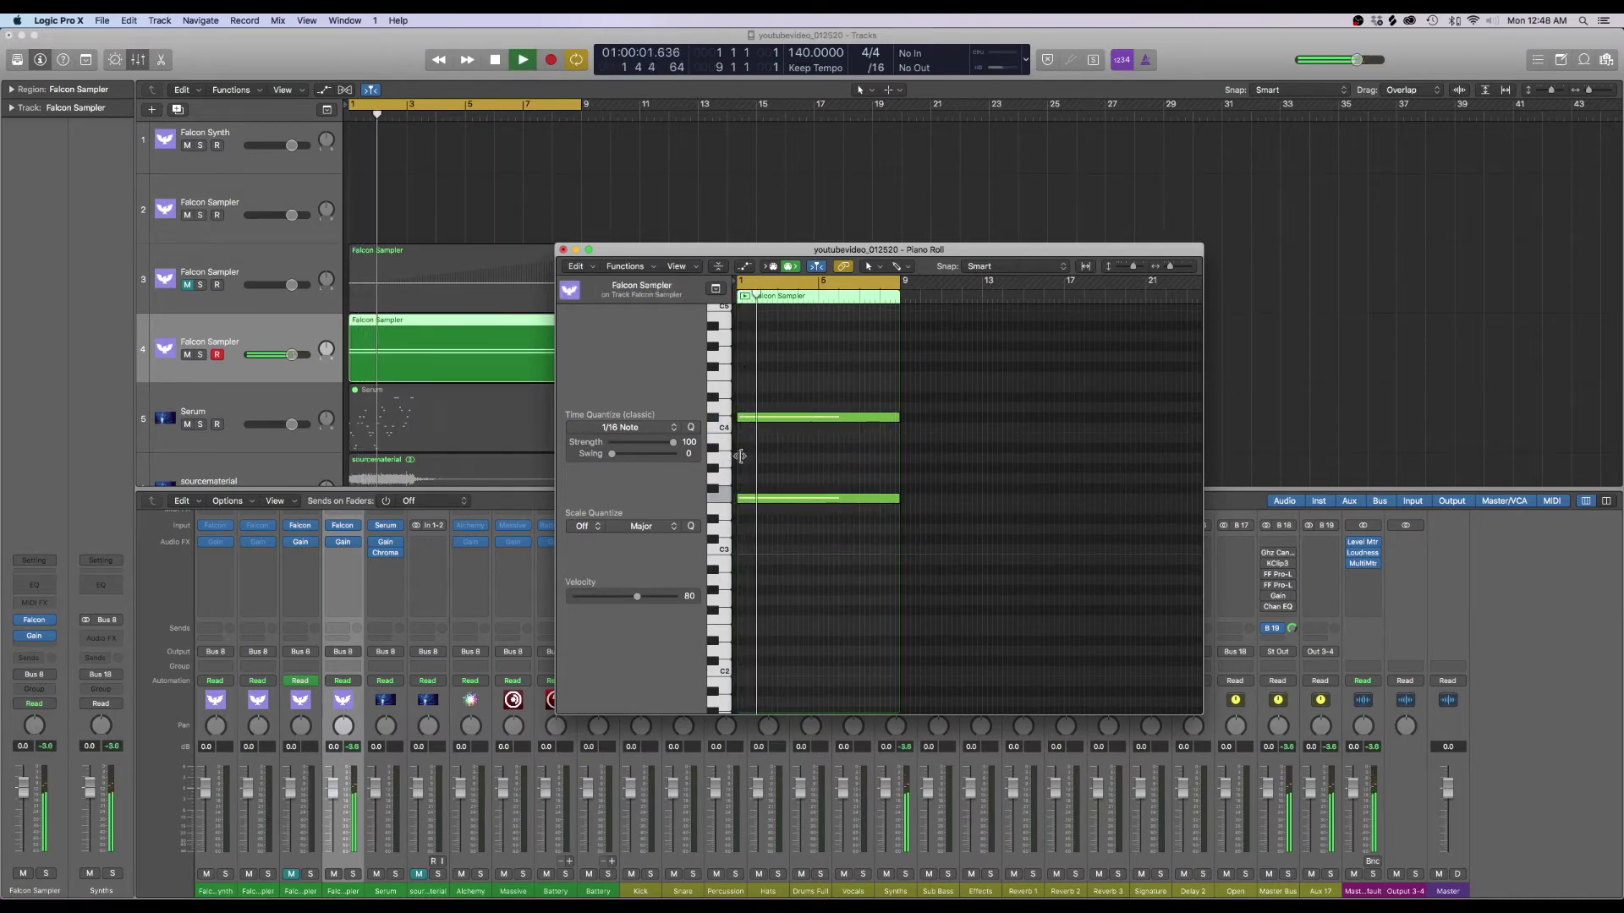
{"action": "left_click", "coordinate": [748, 461]}
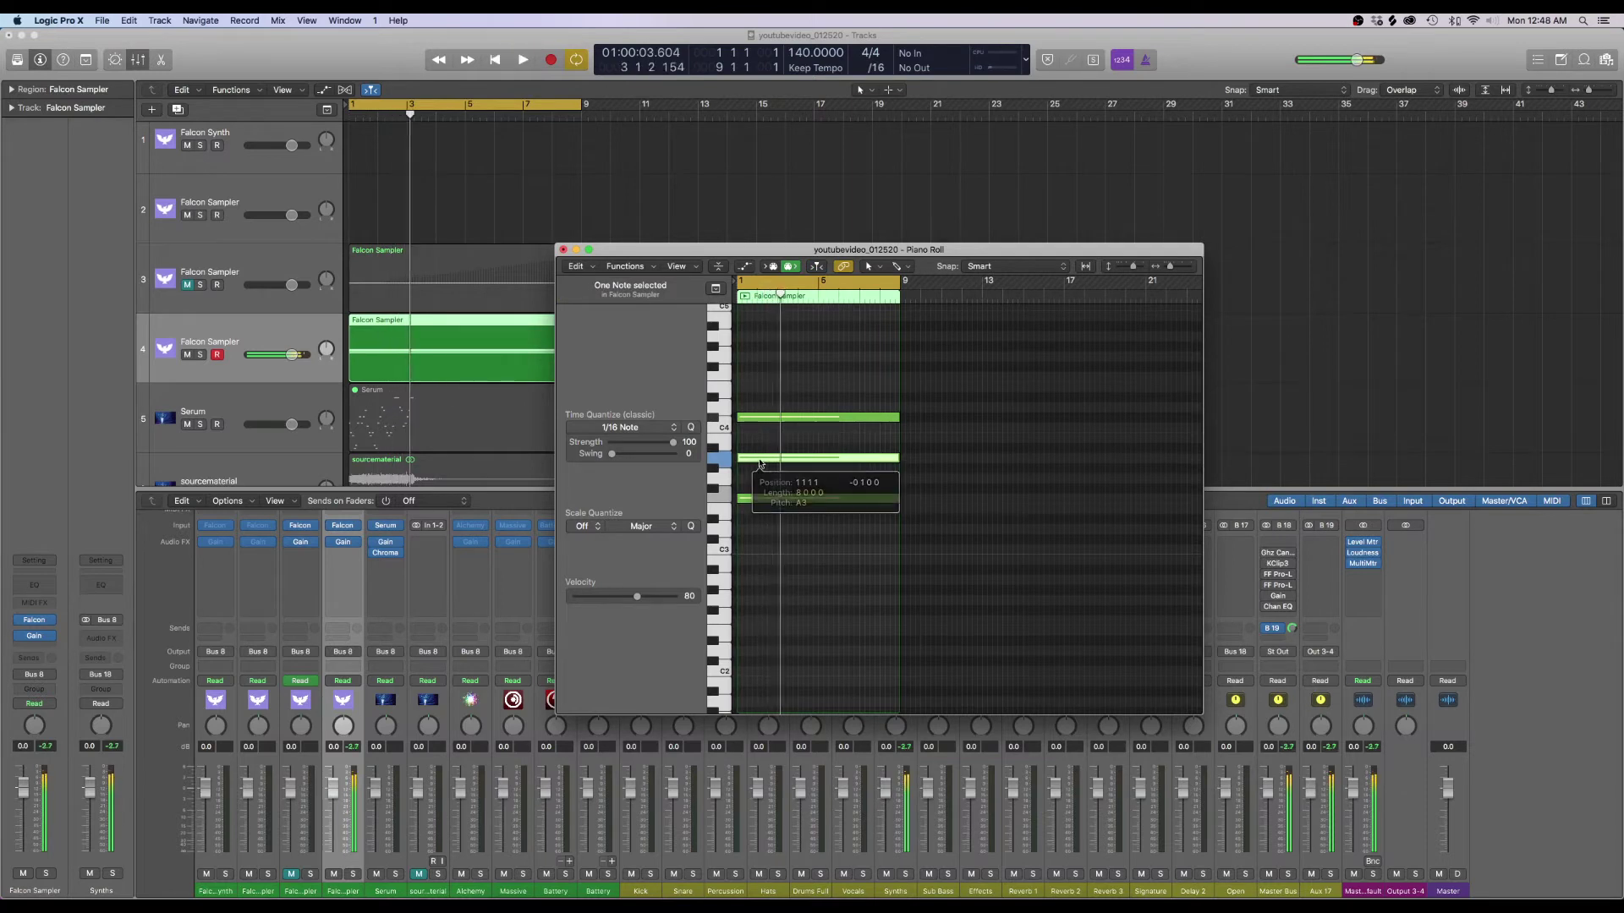
{"action": "left_click", "coordinate": [563, 250]}
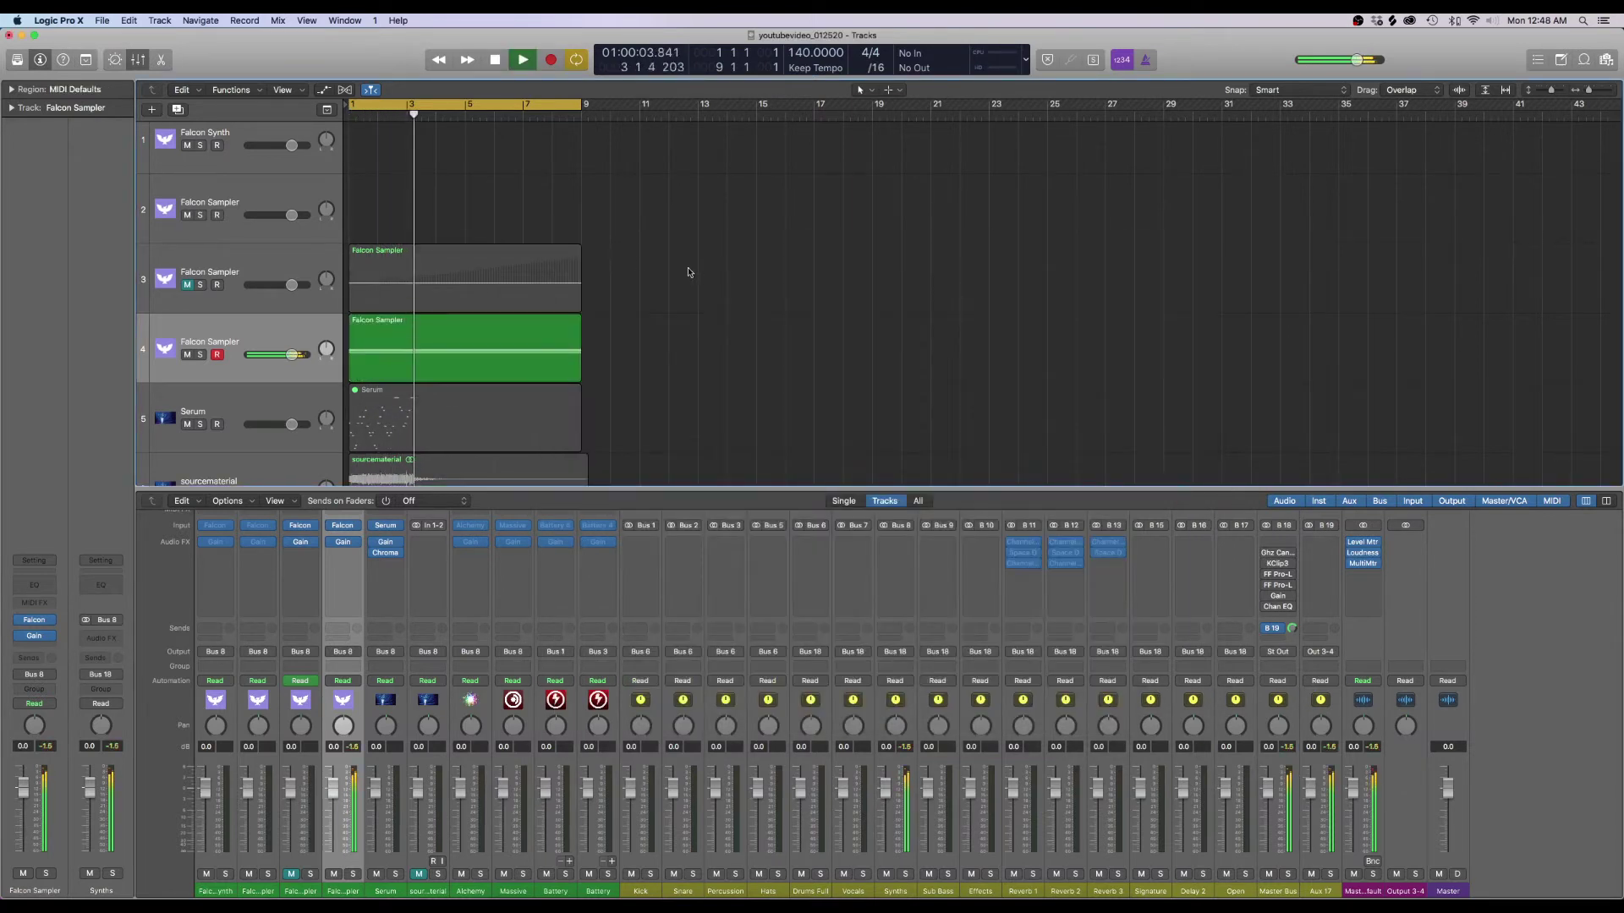
Lower the duplicated Falcon Sampler channel's Gain plug-in to about +7.8 dB and close it
{"action": "left_click", "coordinate": [343, 542]}
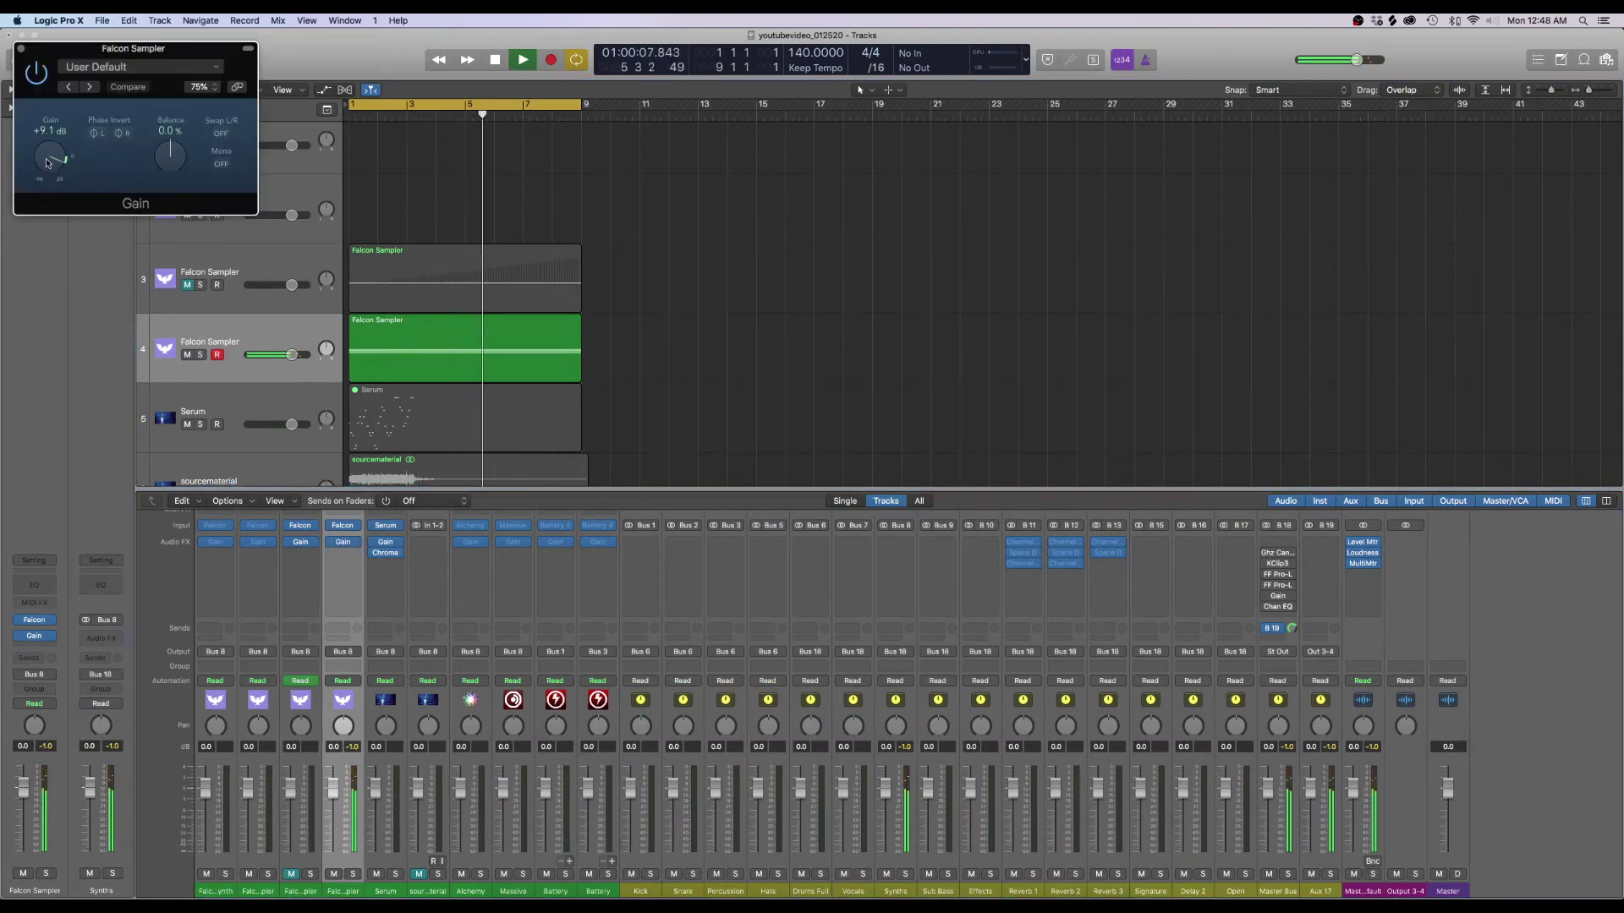
{"action": "left_click_drag", "start_coordinate": [49, 156], "coordinate": [46, 164]}
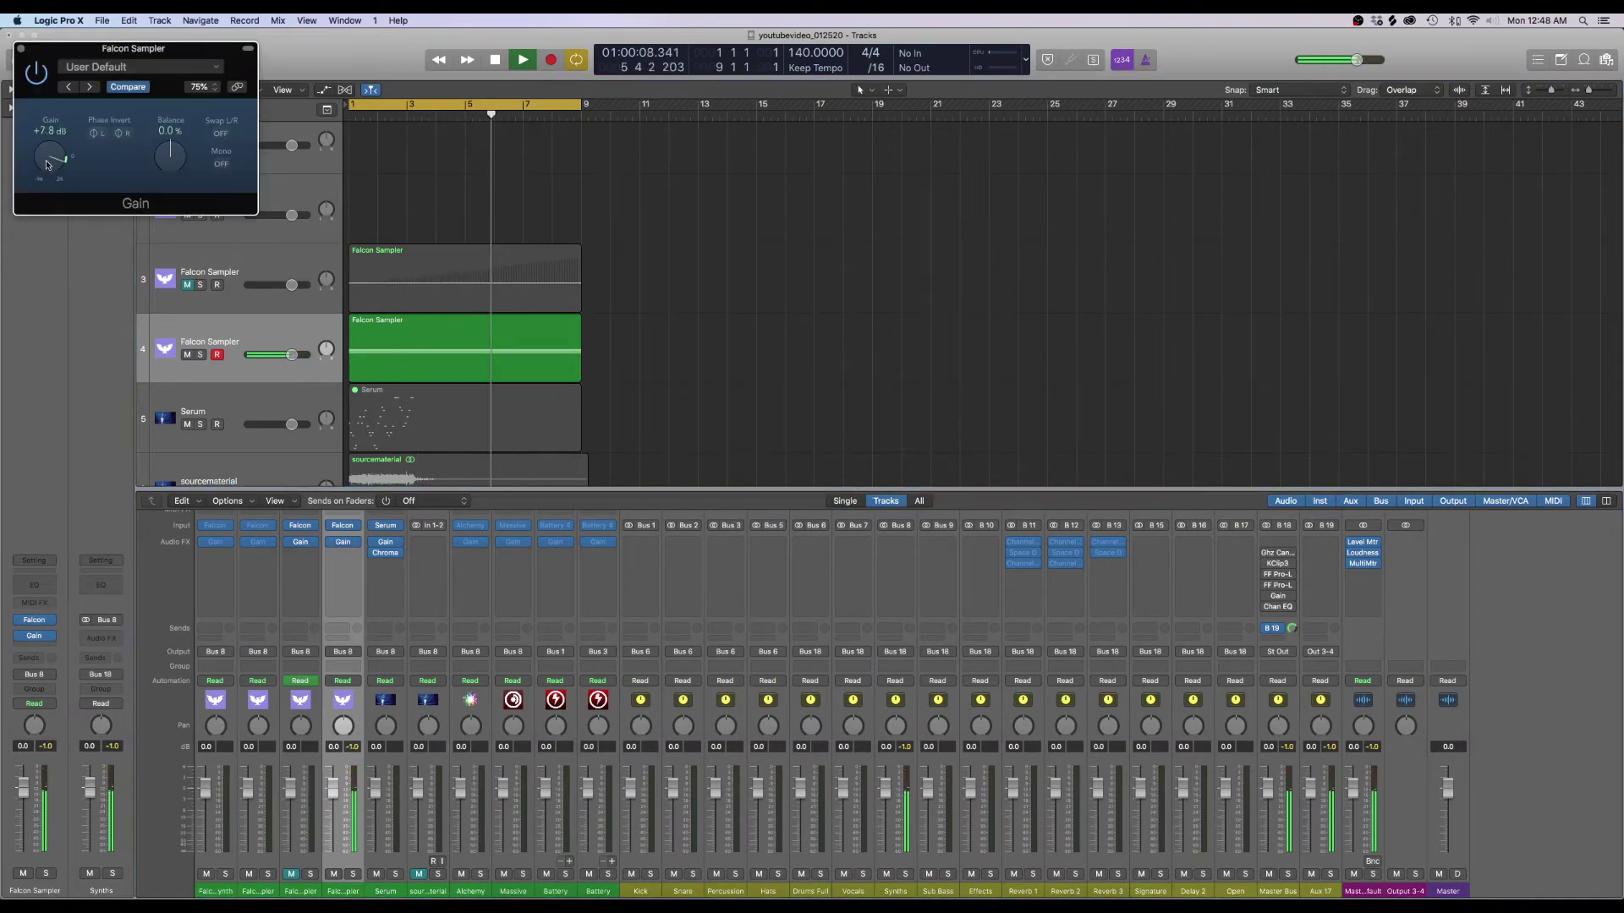
{"action": "left_click", "coordinate": [21, 48]}
Reopen the region in the Piano Roll, add a full-length bass note between C2 and C3, and play the chord from the start
{"action": "double_click", "coordinate": [436, 288]}
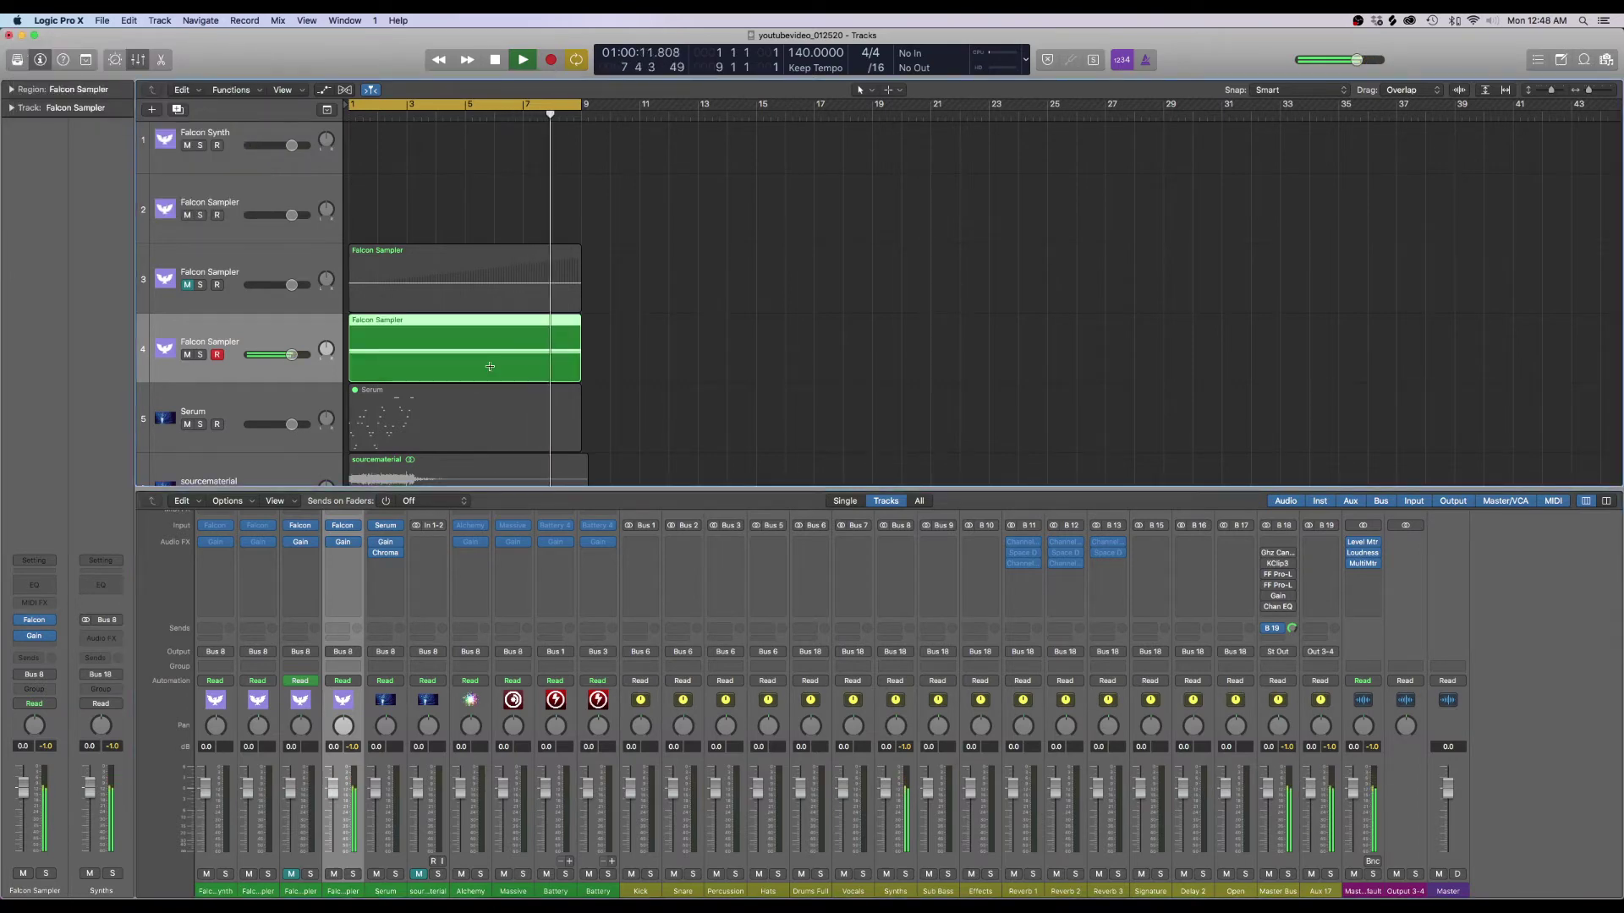
{"action": "scroll", "coordinate": [815, 431], "scroll_direction": "down", "scroll_amount": 3}
{"action": "key", "text": "space"}
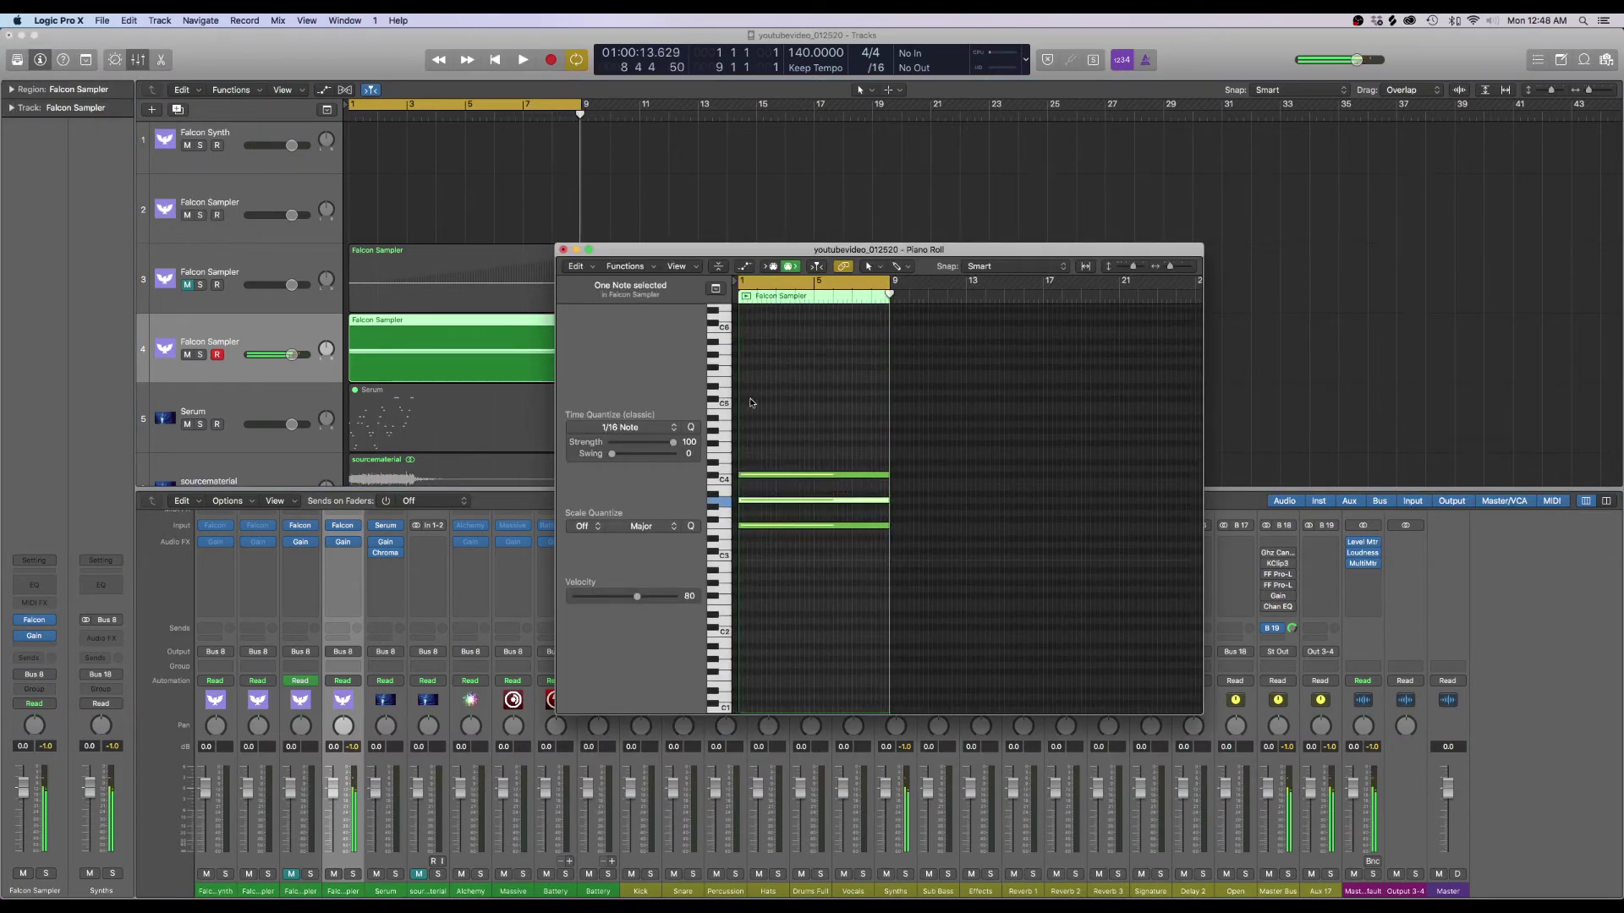
{"action": "left_click", "coordinate": [750, 395], "text": "super"}
{"action": "left_click_drag", "start_coordinate": [750, 395], "coordinate": [763, 598]}
{"action": "key", "text": "space"}
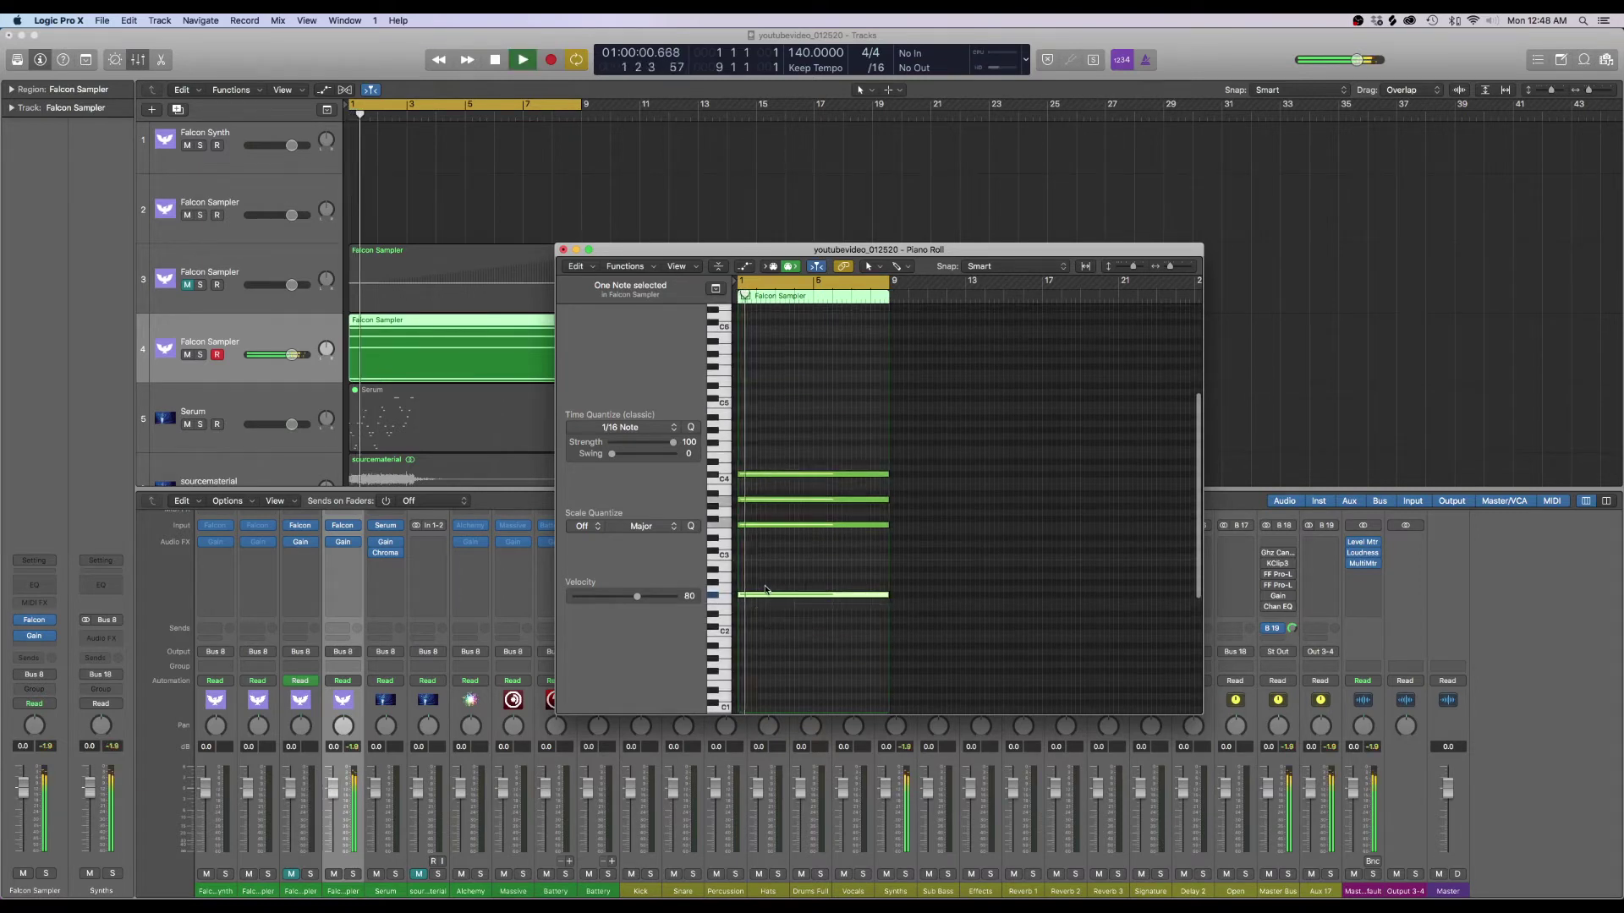
Close the Piano Roll and, in the duplicated sampler's Falcon, raise grain Size to about 320 ms, lower Density, and reduce Speed to about 0.09
{"action": "left_click", "coordinate": [686, 288]}
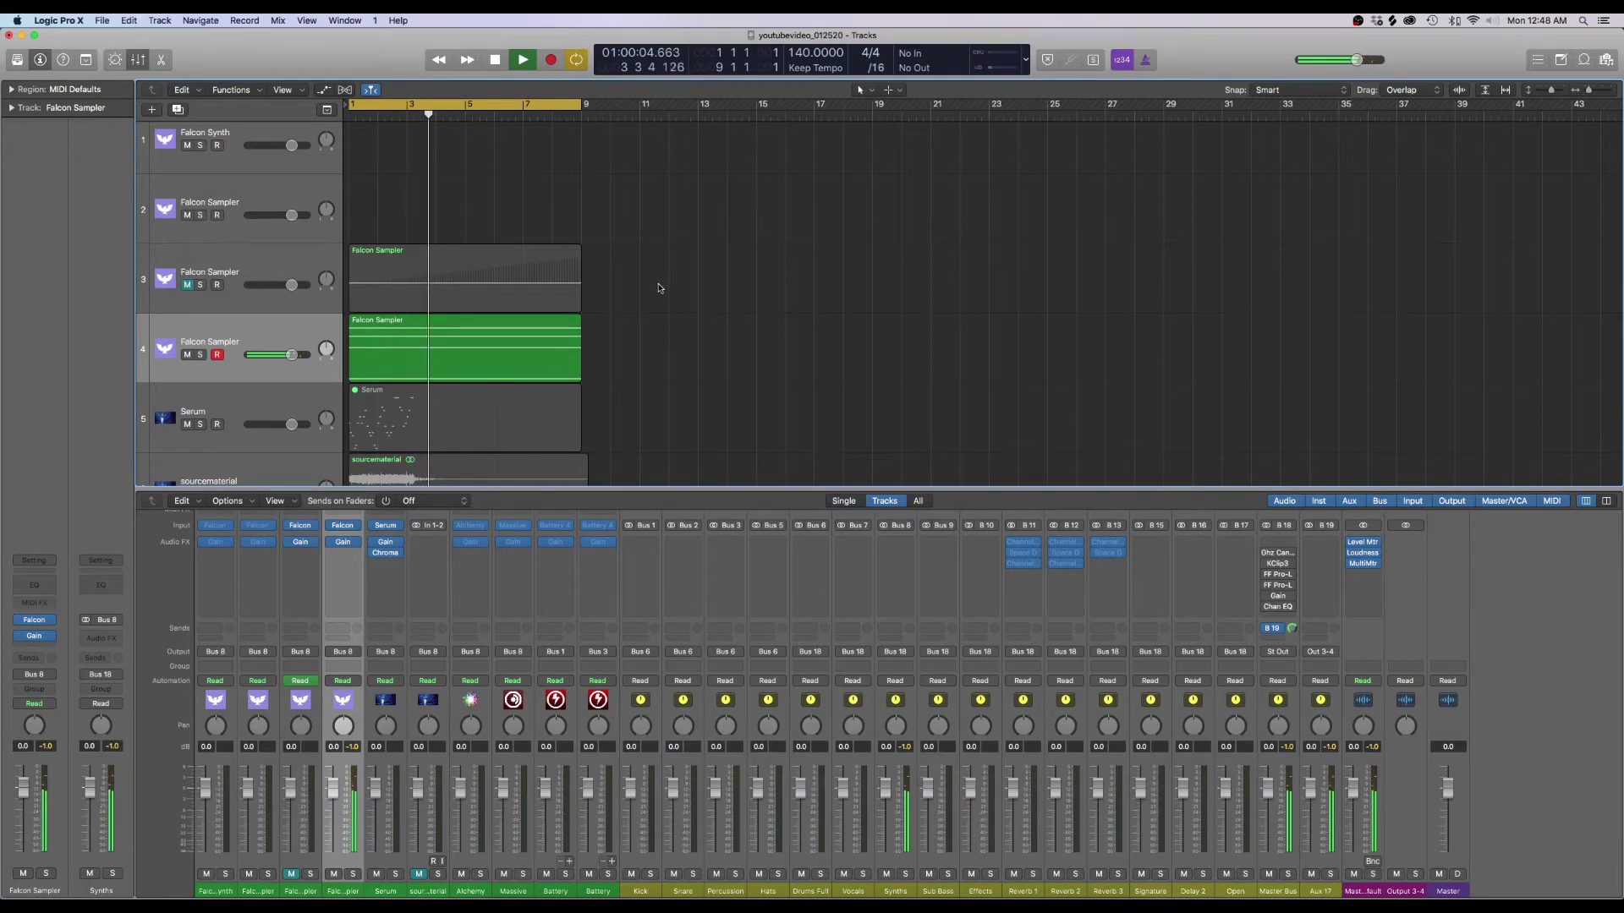
{"action": "left_click", "coordinate": [345, 525]}
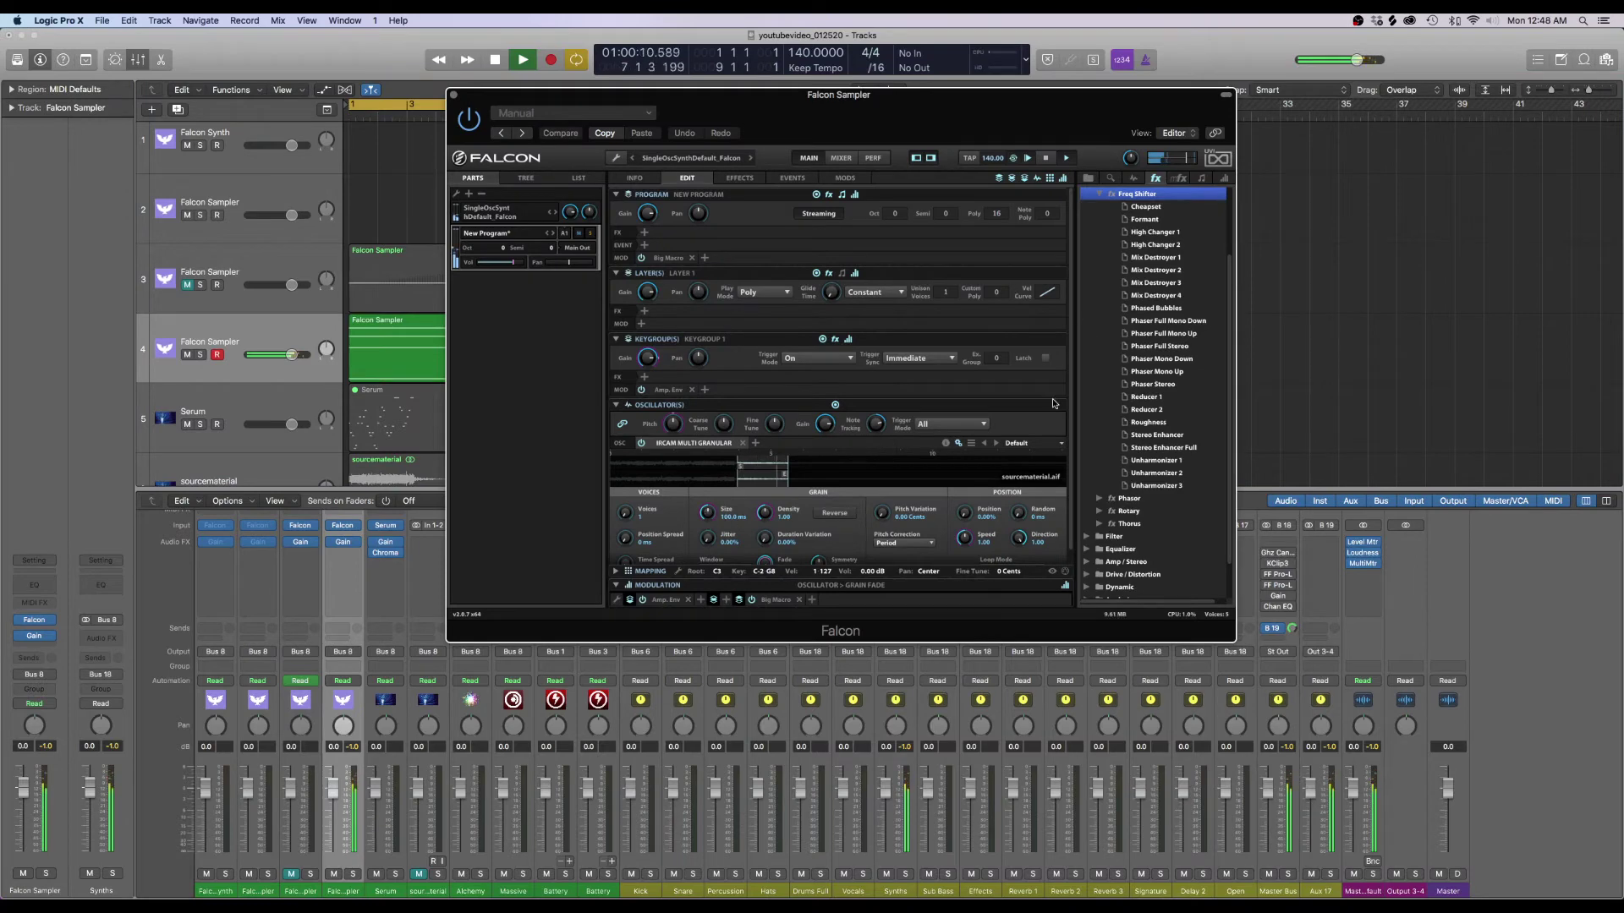
{"action": "scroll", "coordinate": [1055, 403], "scroll_direction": "down", "scroll_amount": 1}
{"action": "left_click", "coordinate": [710, 499]}
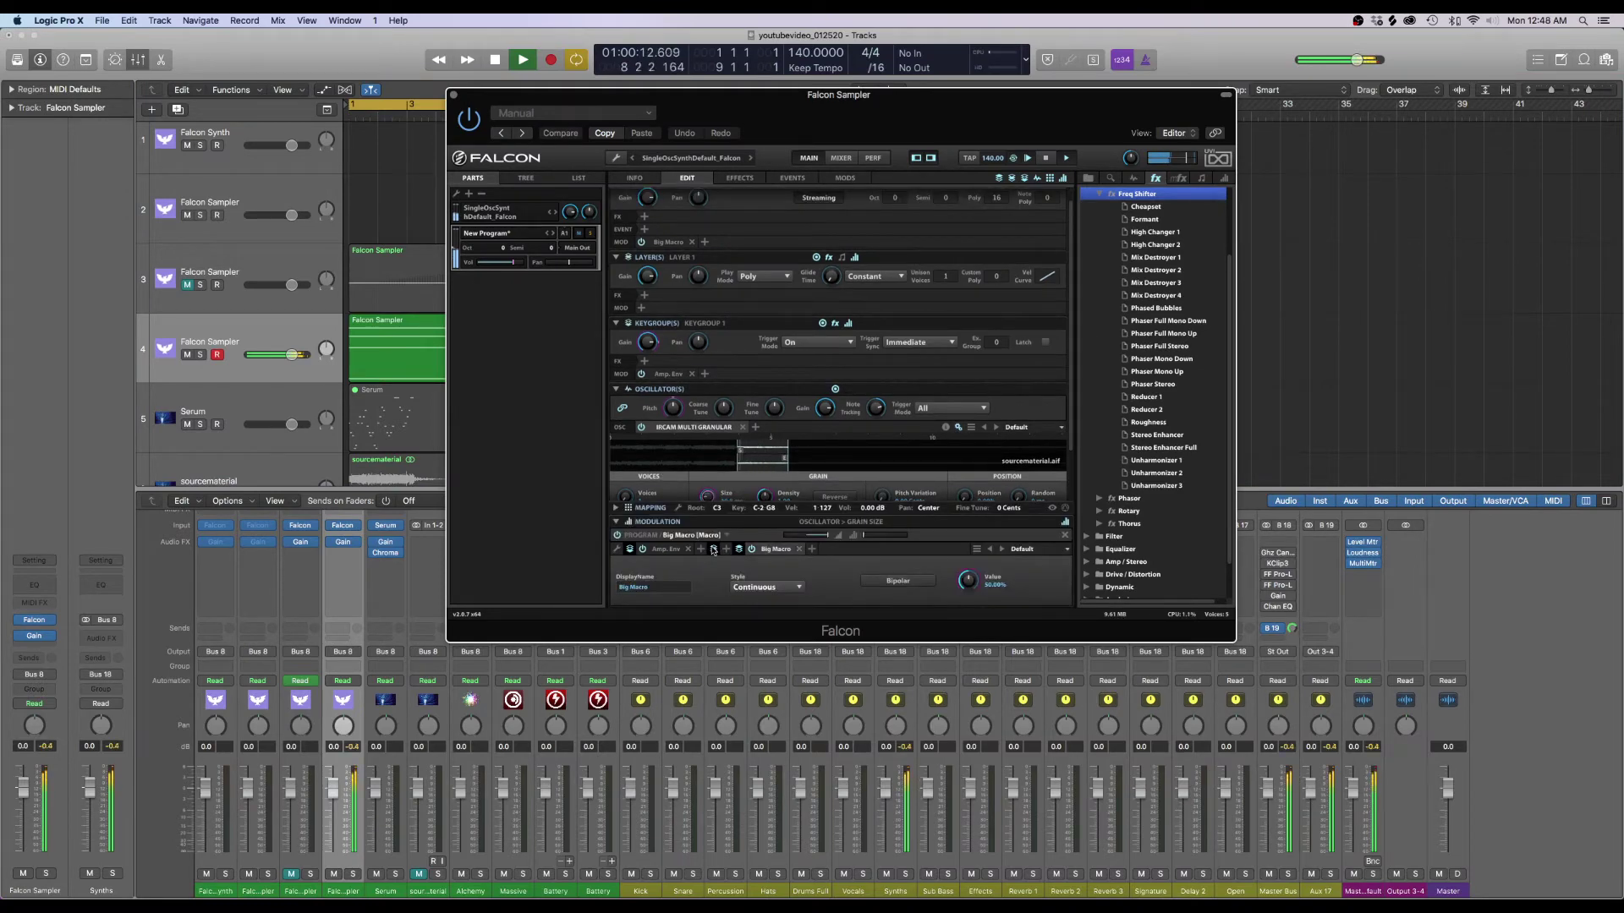
{"action": "scroll", "coordinate": [1036, 408], "scroll_direction": "down", "scroll_amount": 4}
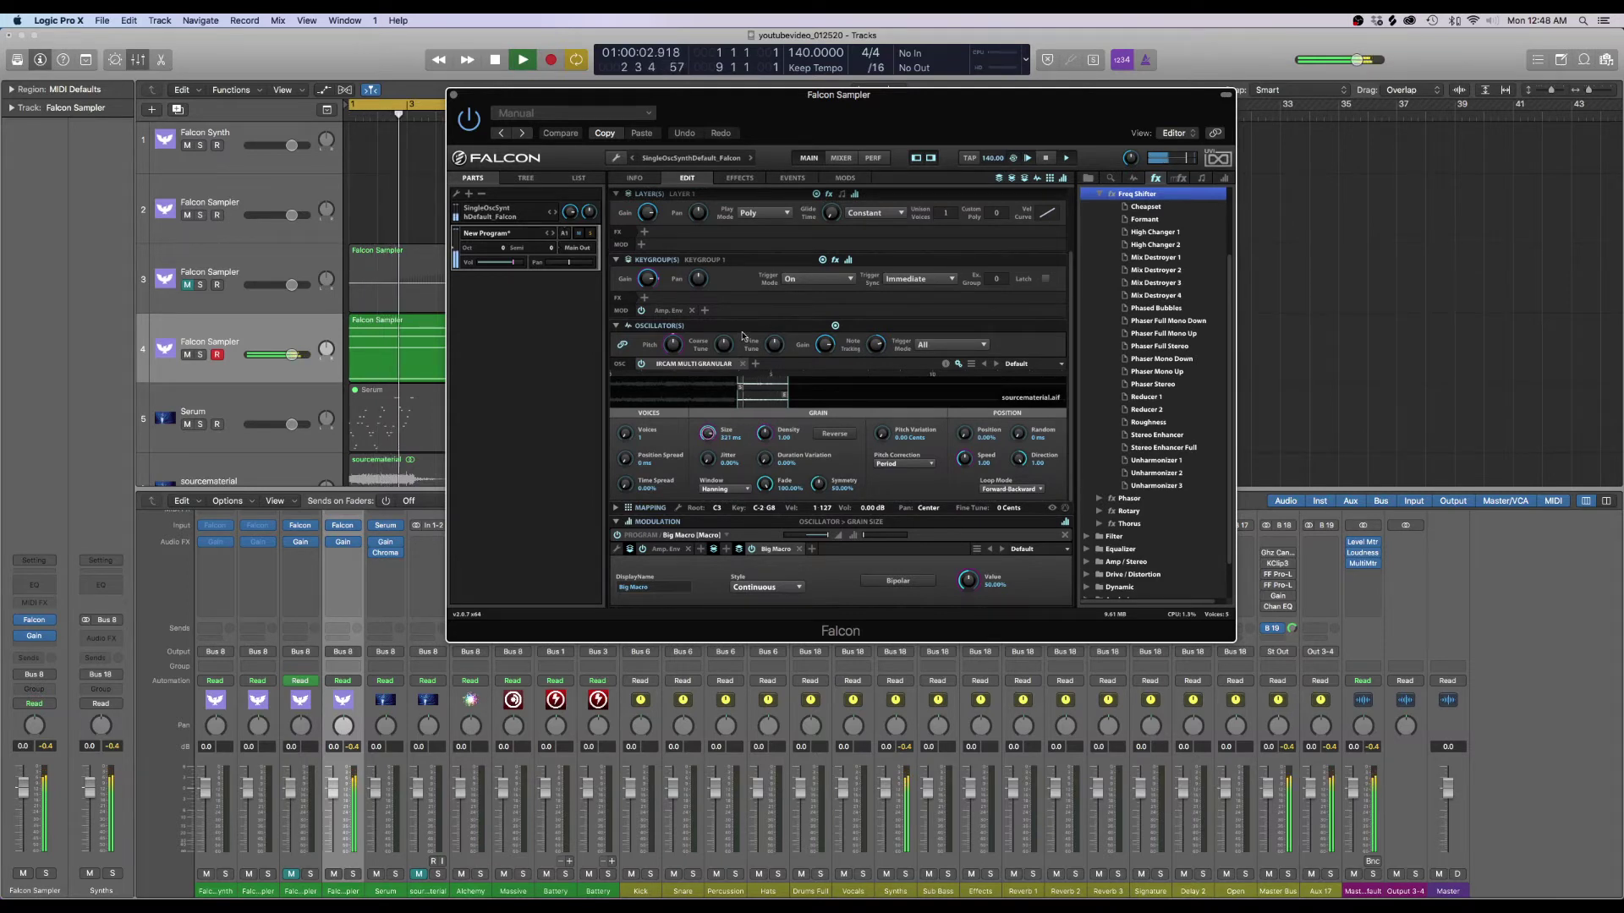
{"action": "left_click_drag", "start_coordinate": [764, 433], "coordinate": [765, 485]}
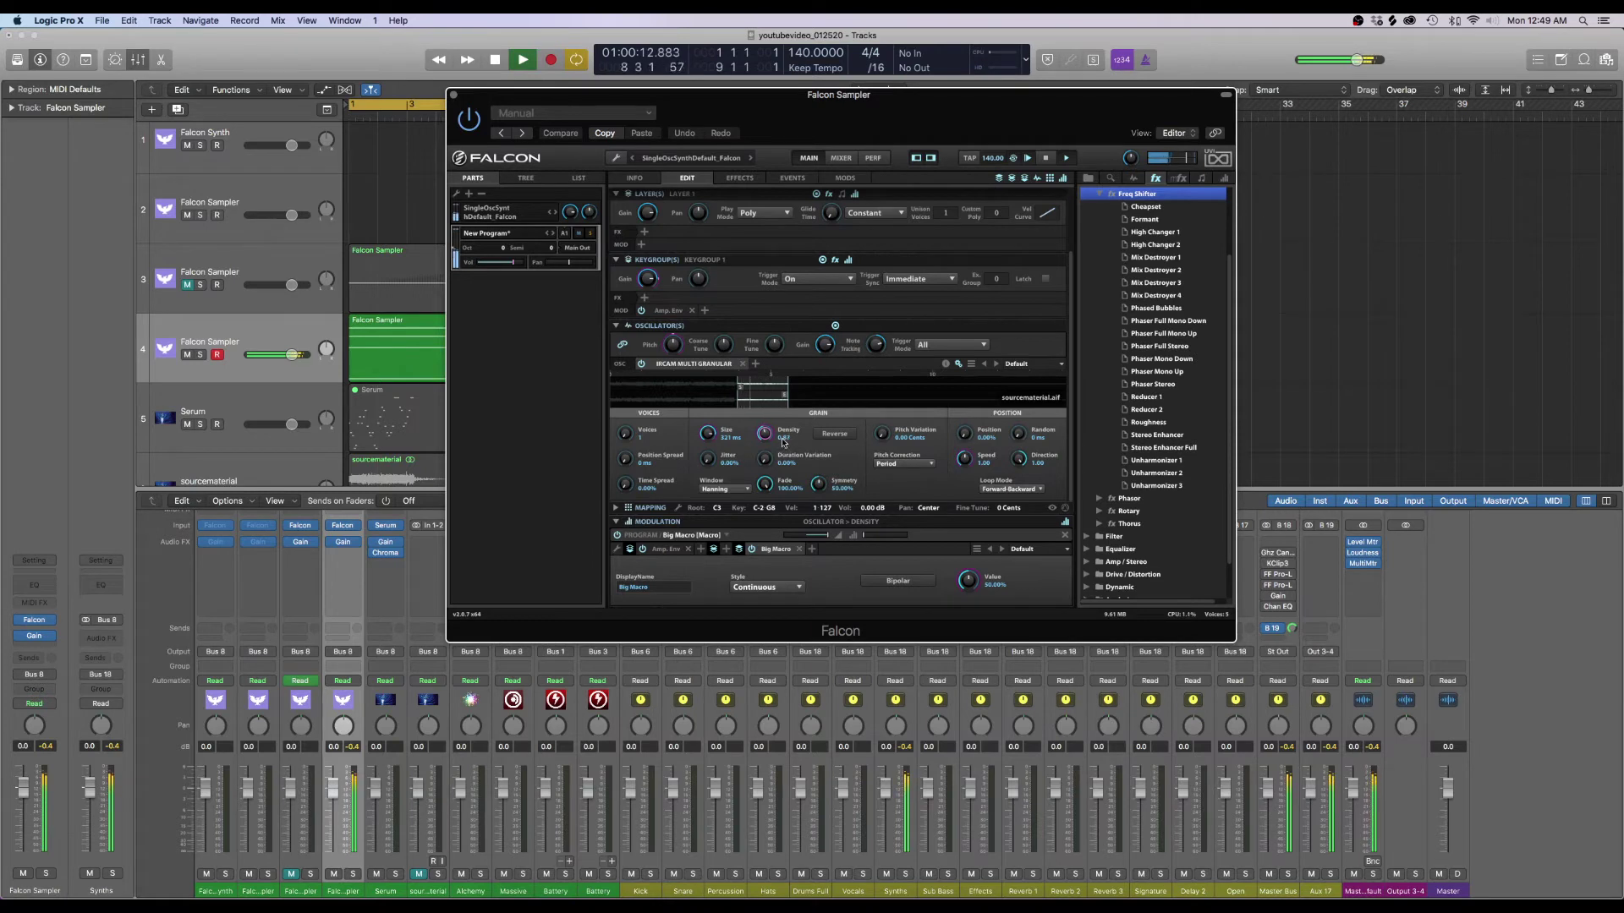
{"action": "scroll", "coordinate": [784, 441], "scroll_direction": "up", "scroll_amount": 1}
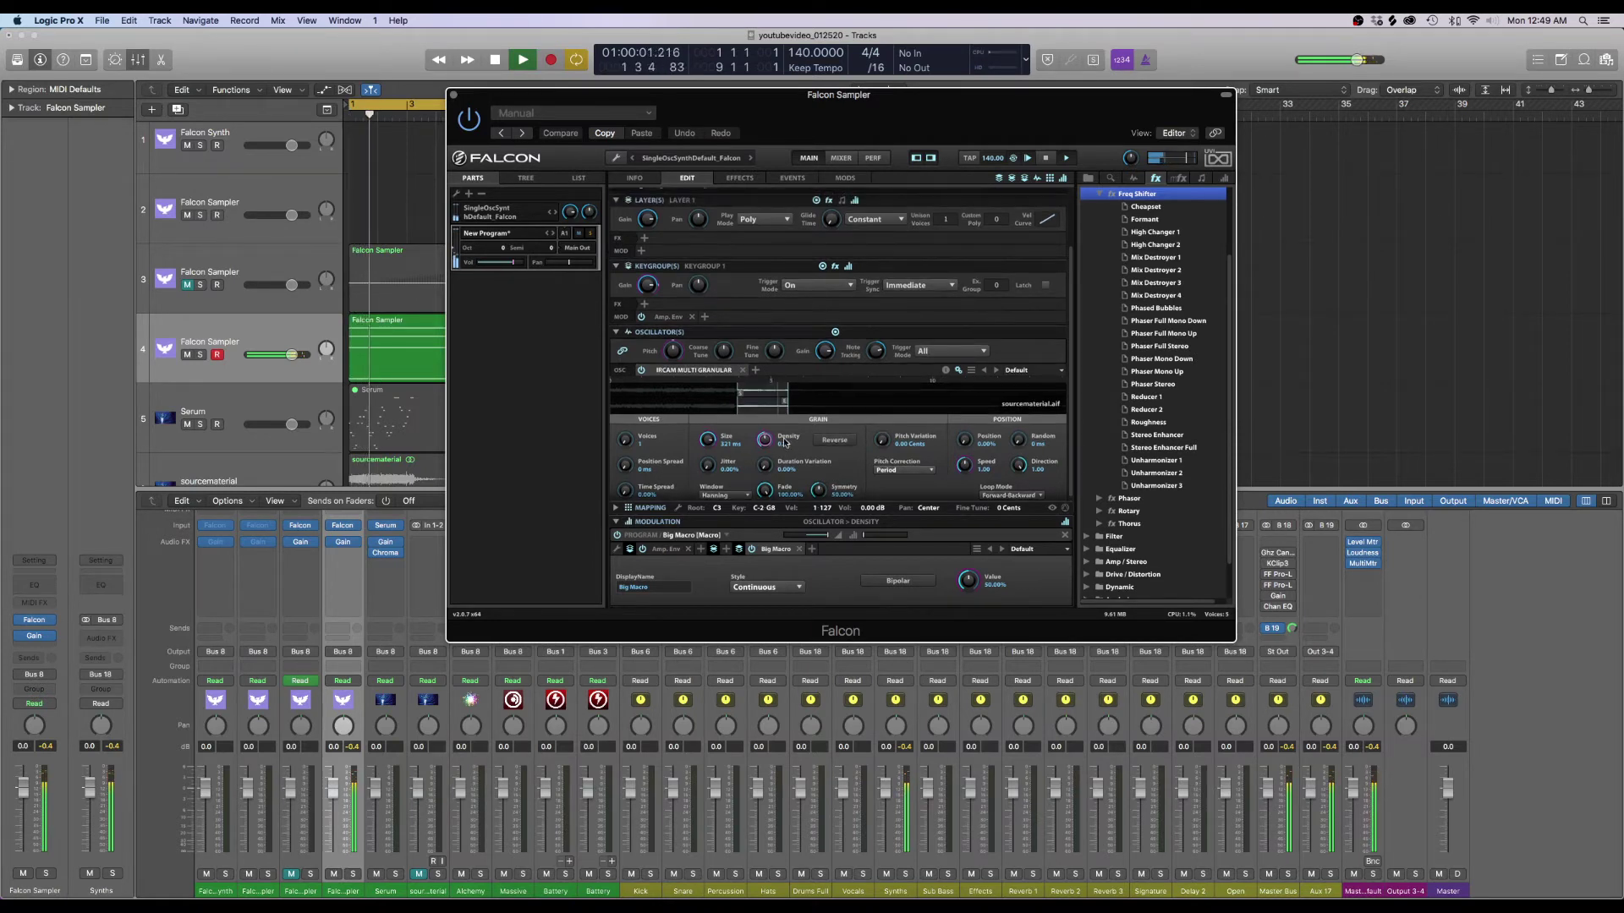
{"action": "left_click_drag", "start_coordinate": [964, 466], "coordinate": [959, 506]}
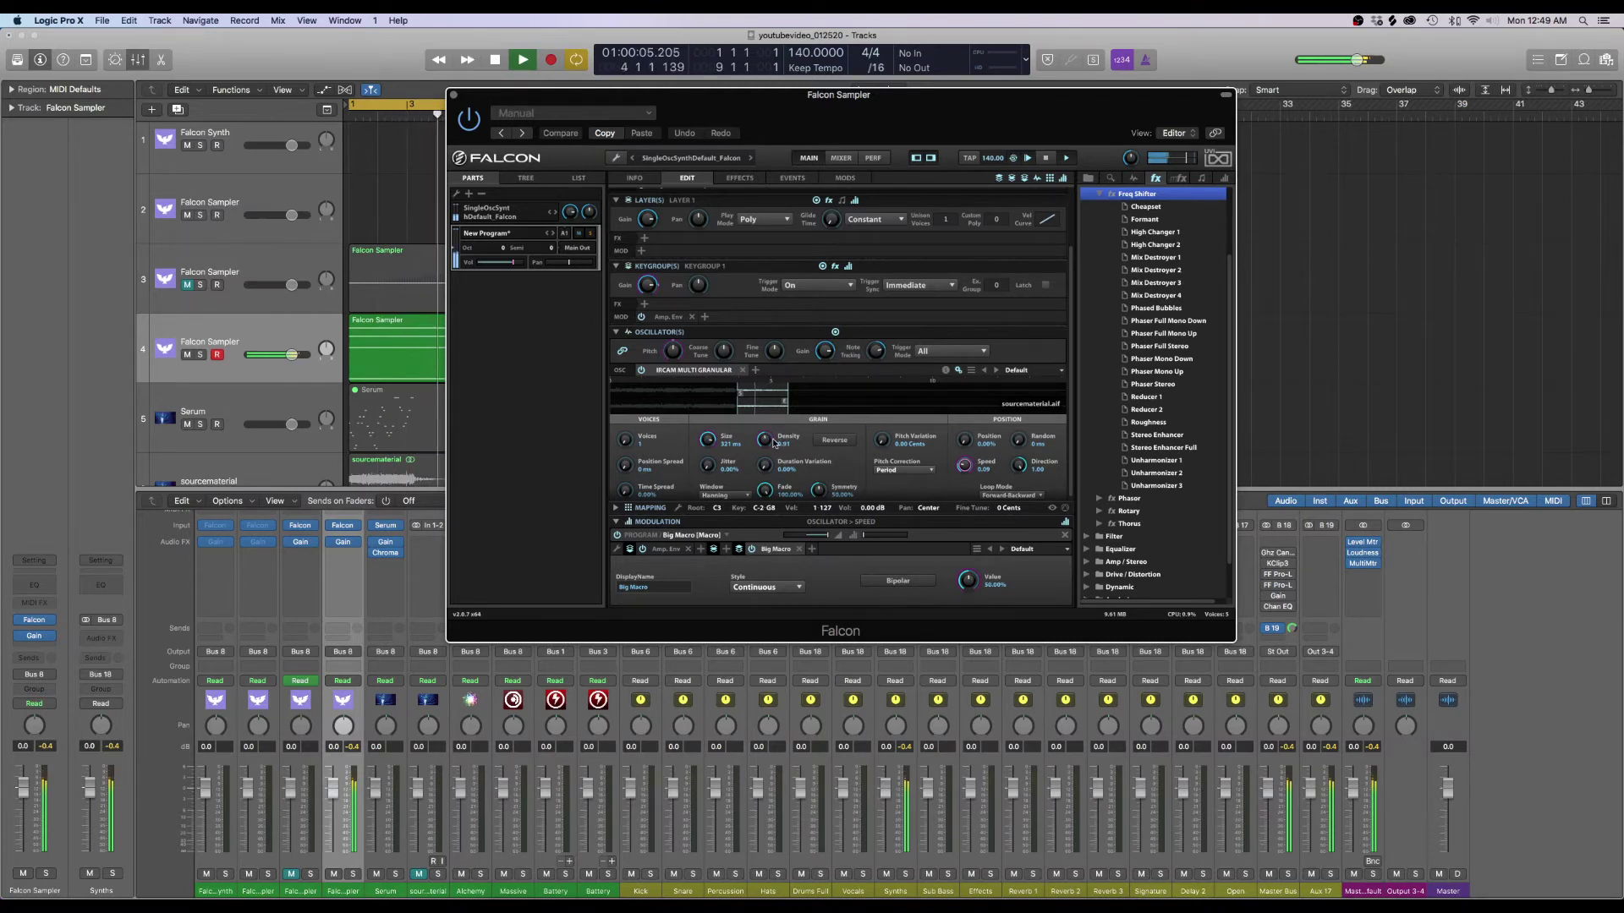
{"action": "scroll", "coordinate": [809, 461], "scroll_direction": "down", "scroll_amount": 1}
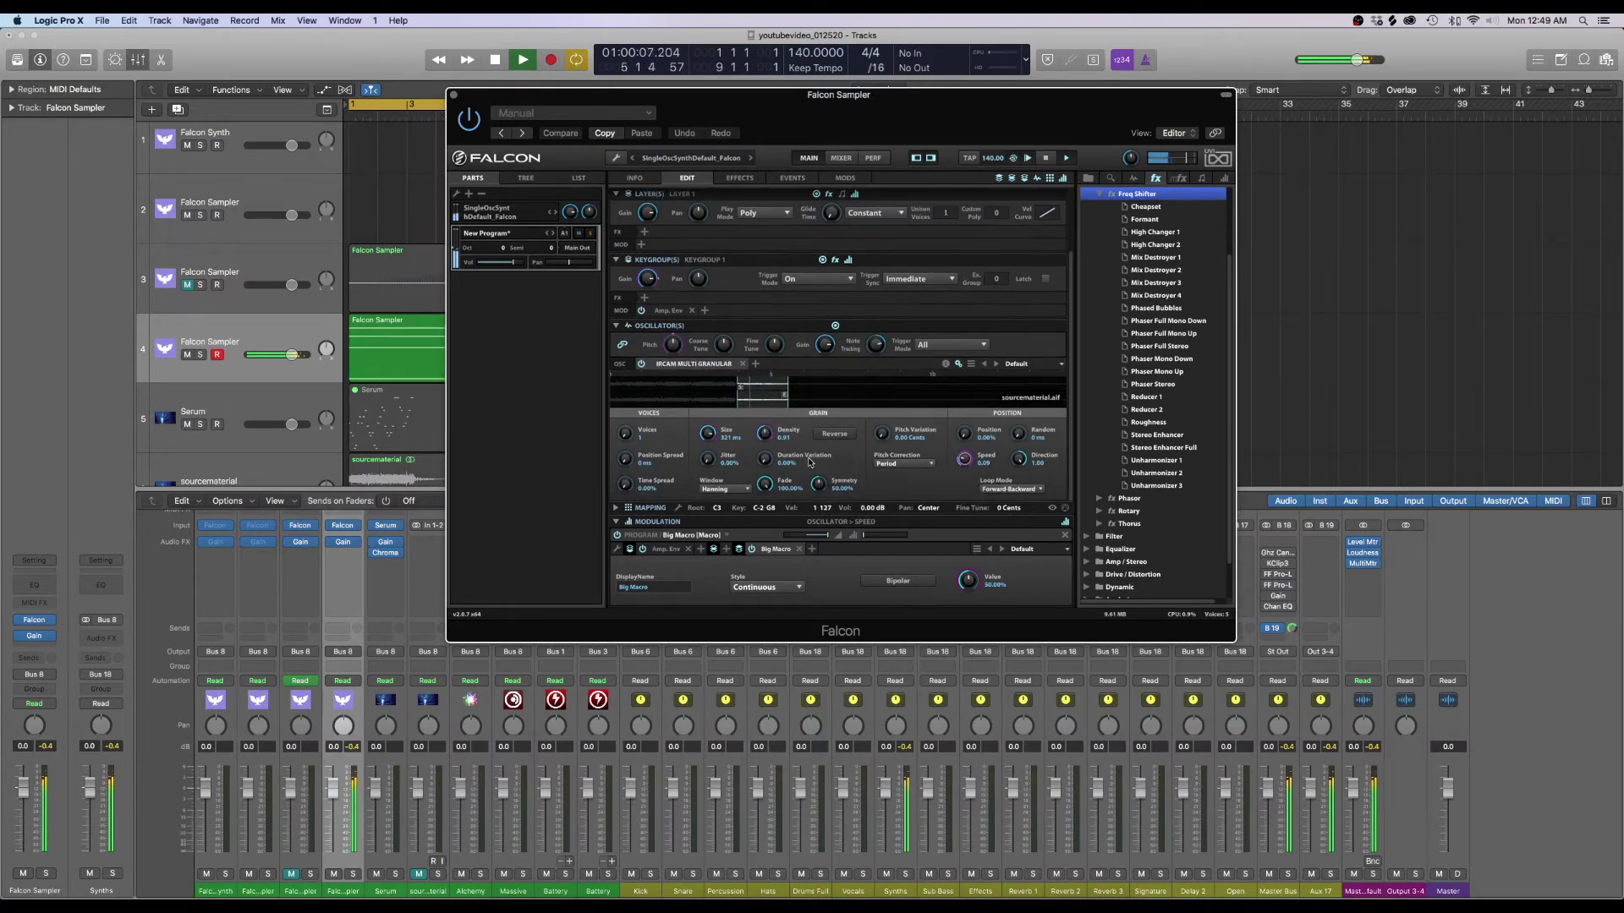
Shape the grain envelope during playback, ending with Fade at about 6.6% and Symmetry at about 80%
{"action": "left_click_drag", "start_coordinate": [774, 485], "coordinate": [772, 487]}
{"action": "scroll", "coordinate": [772, 487], "scroll_direction": "up", "scroll_amount": 2}
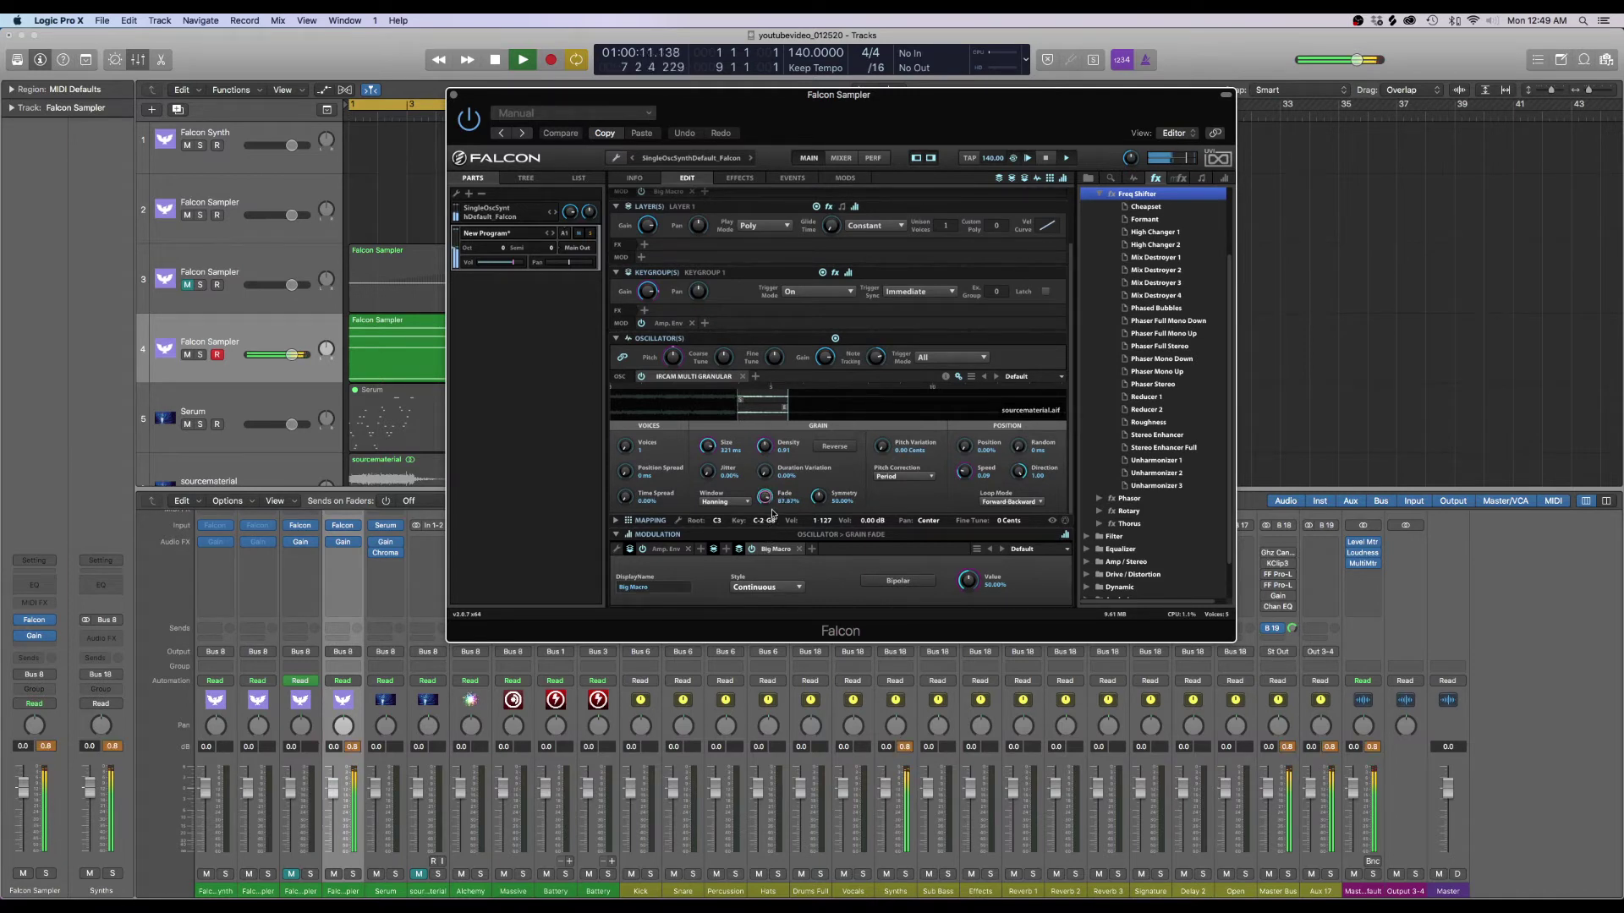
{"action": "left_click_drag", "start_coordinate": [772, 513], "coordinate": [823, 489]}
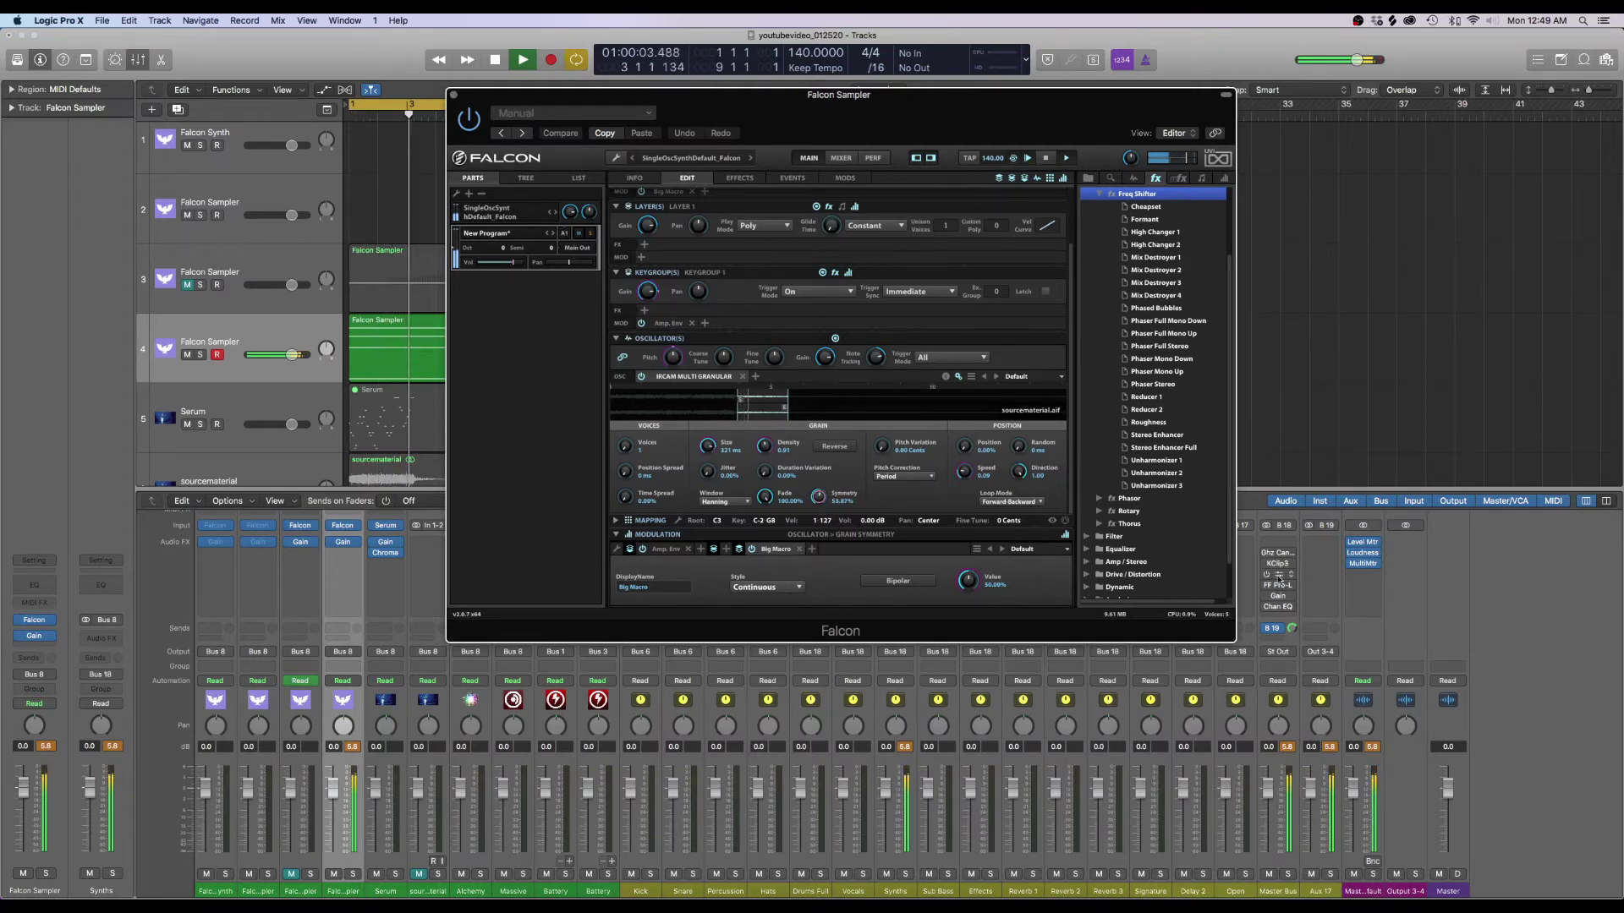
{"action": "left_click_drag", "start_coordinate": [818, 497], "coordinate": [815, 550]}
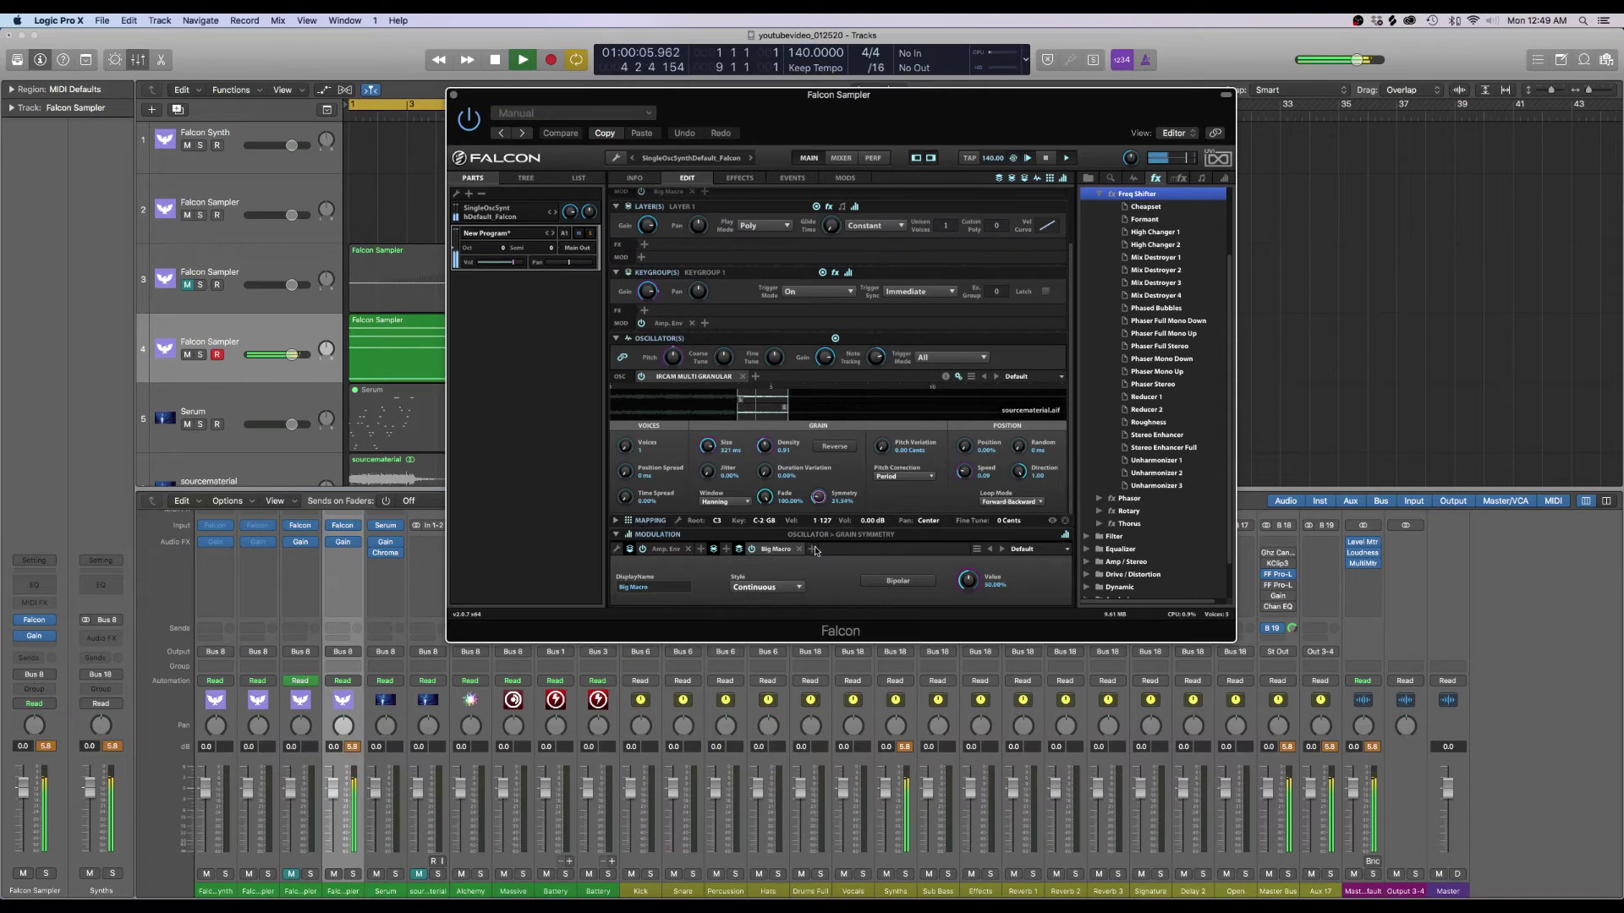
{"action": "left_click", "coordinate": [763, 500]}
{"action": "left_click_drag", "start_coordinate": [819, 497], "coordinate": [748, 478]}
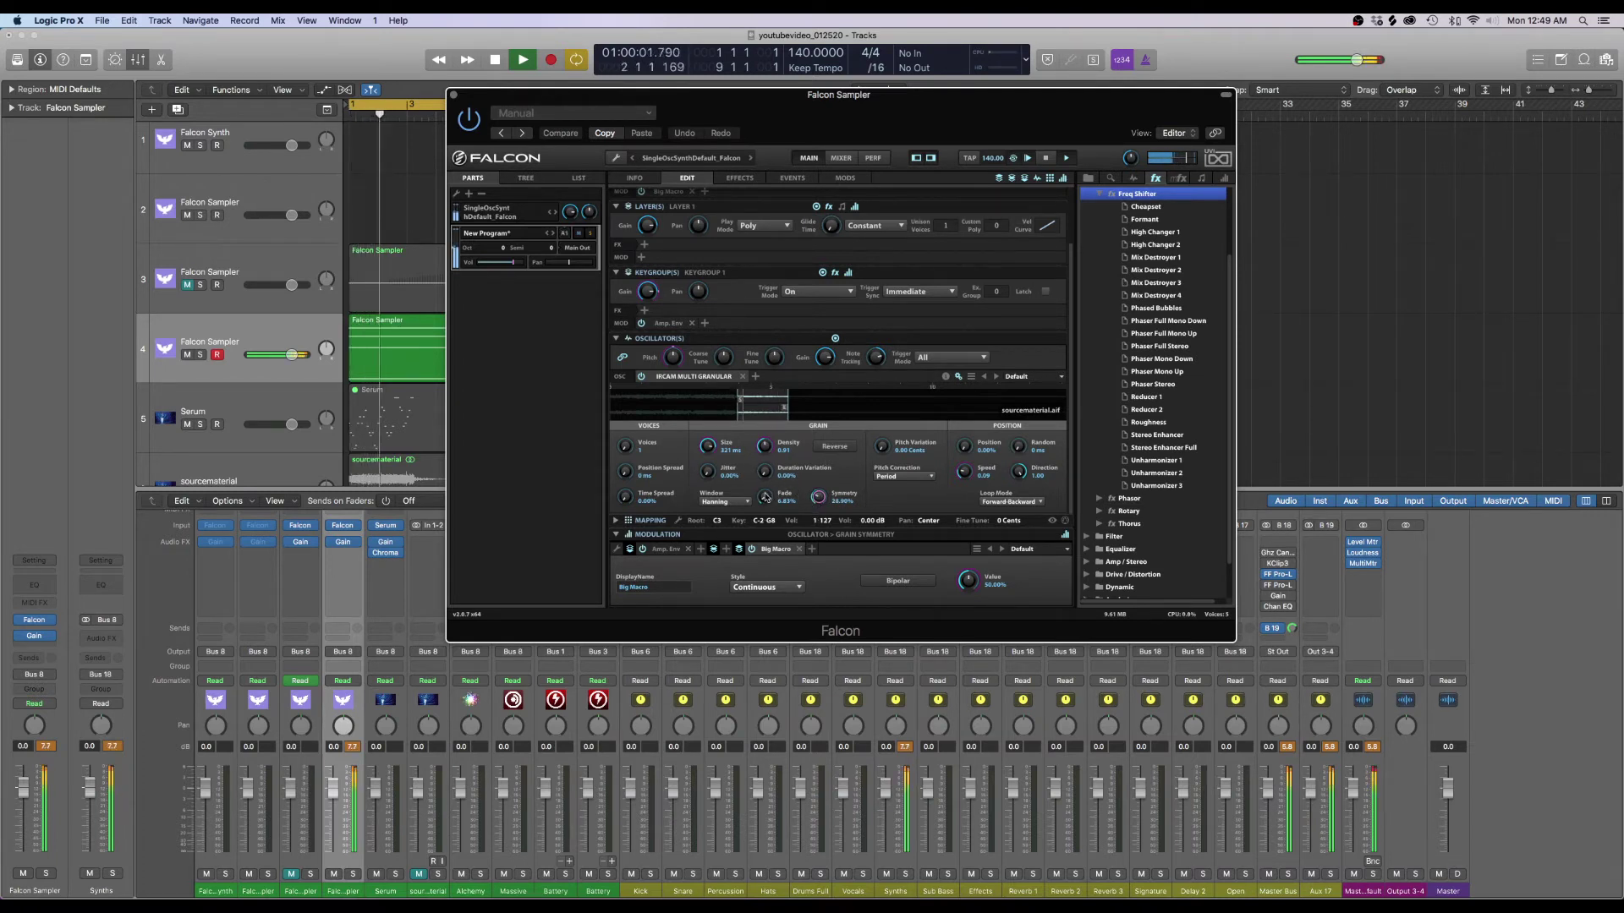
{"action": "left_click_drag", "start_coordinate": [820, 499], "coordinate": [834, 419]}
Raise grain Jitter to about 95% and Duration Variation to about 67%, add slight Pitch Variation, and stop playback
{"action": "left_click_drag", "start_coordinate": [706, 479], "coordinate": [752, 347]}
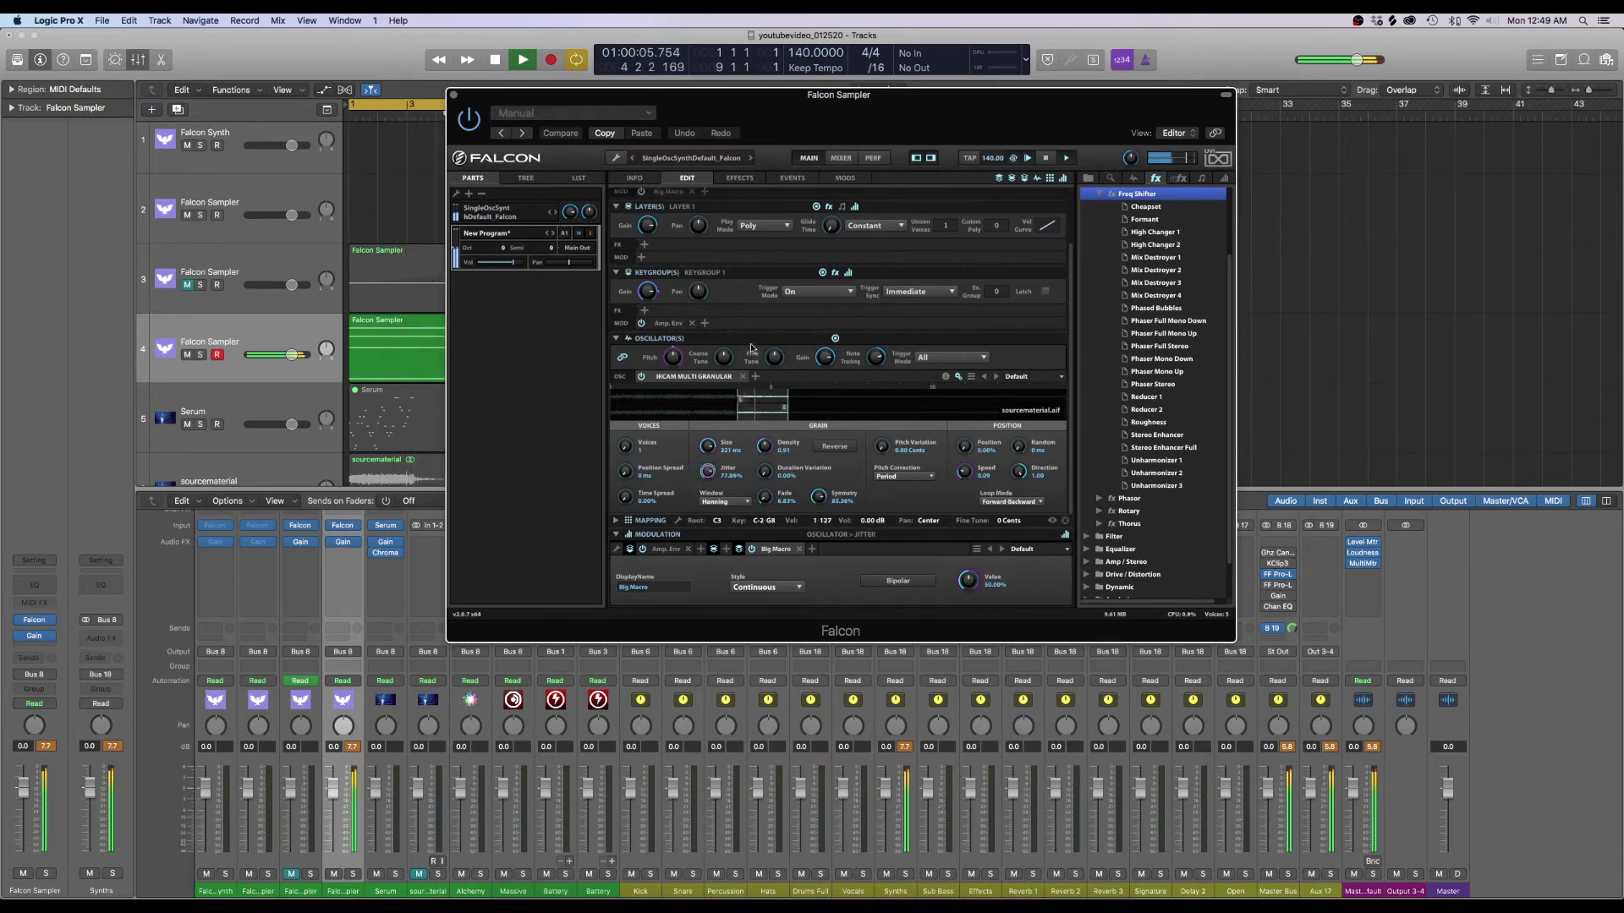
{"action": "left_click_drag", "start_coordinate": [763, 476], "coordinate": [780, 412]}
{"action": "left_click_drag", "start_coordinate": [708, 475], "coordinate": [890, 430]}
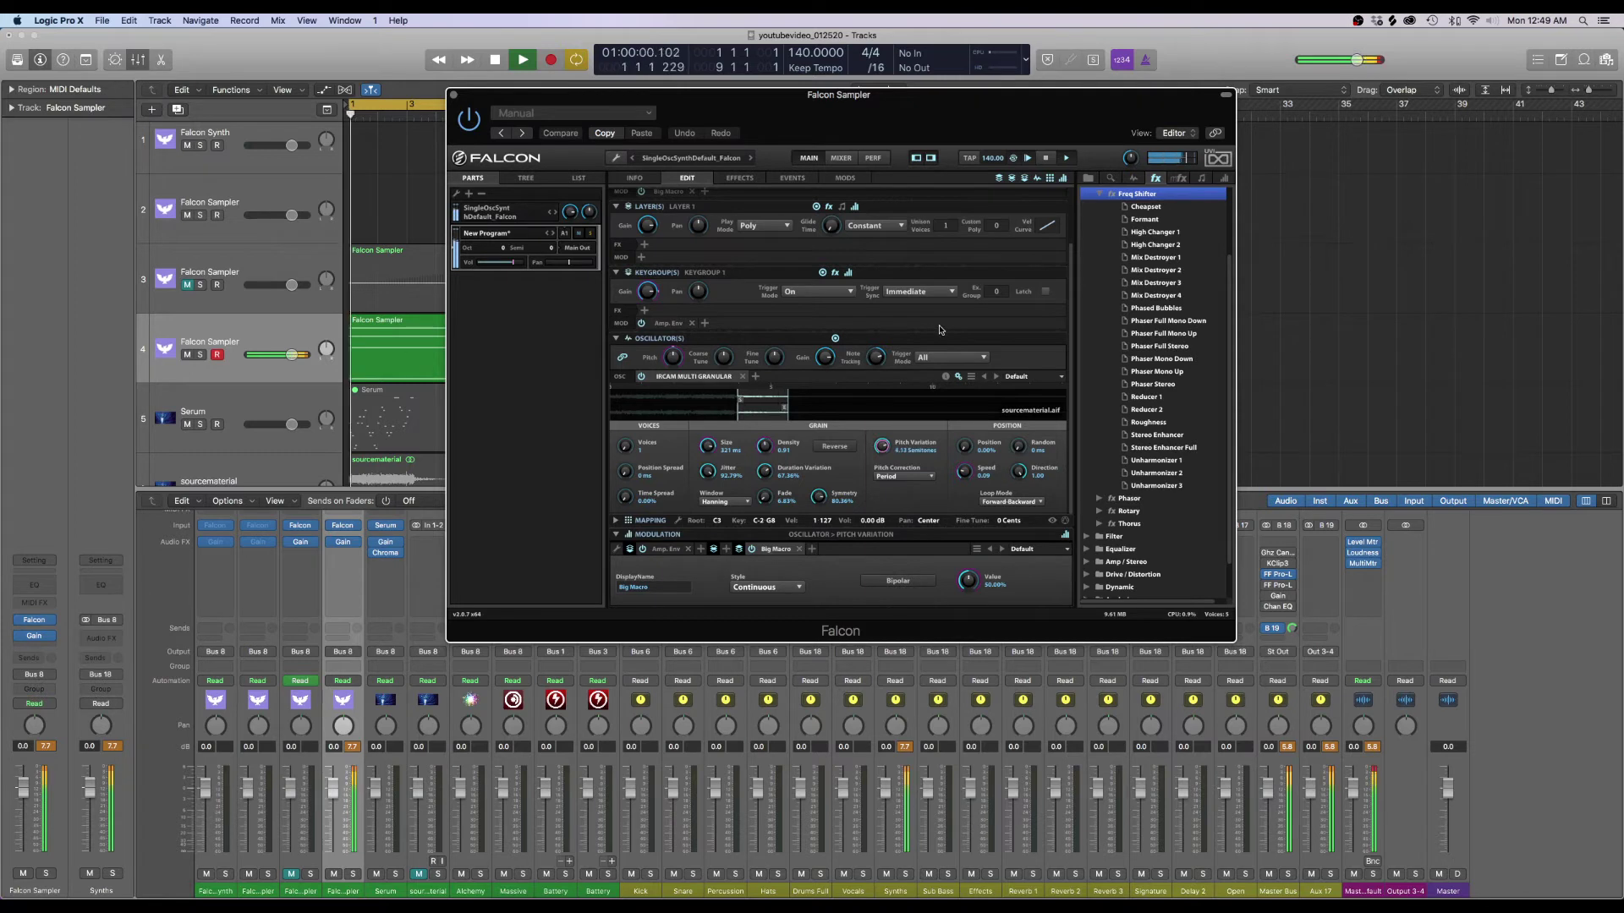
{"action": "key", "text": "super+z"}
{"action": "key", "text": "space"}
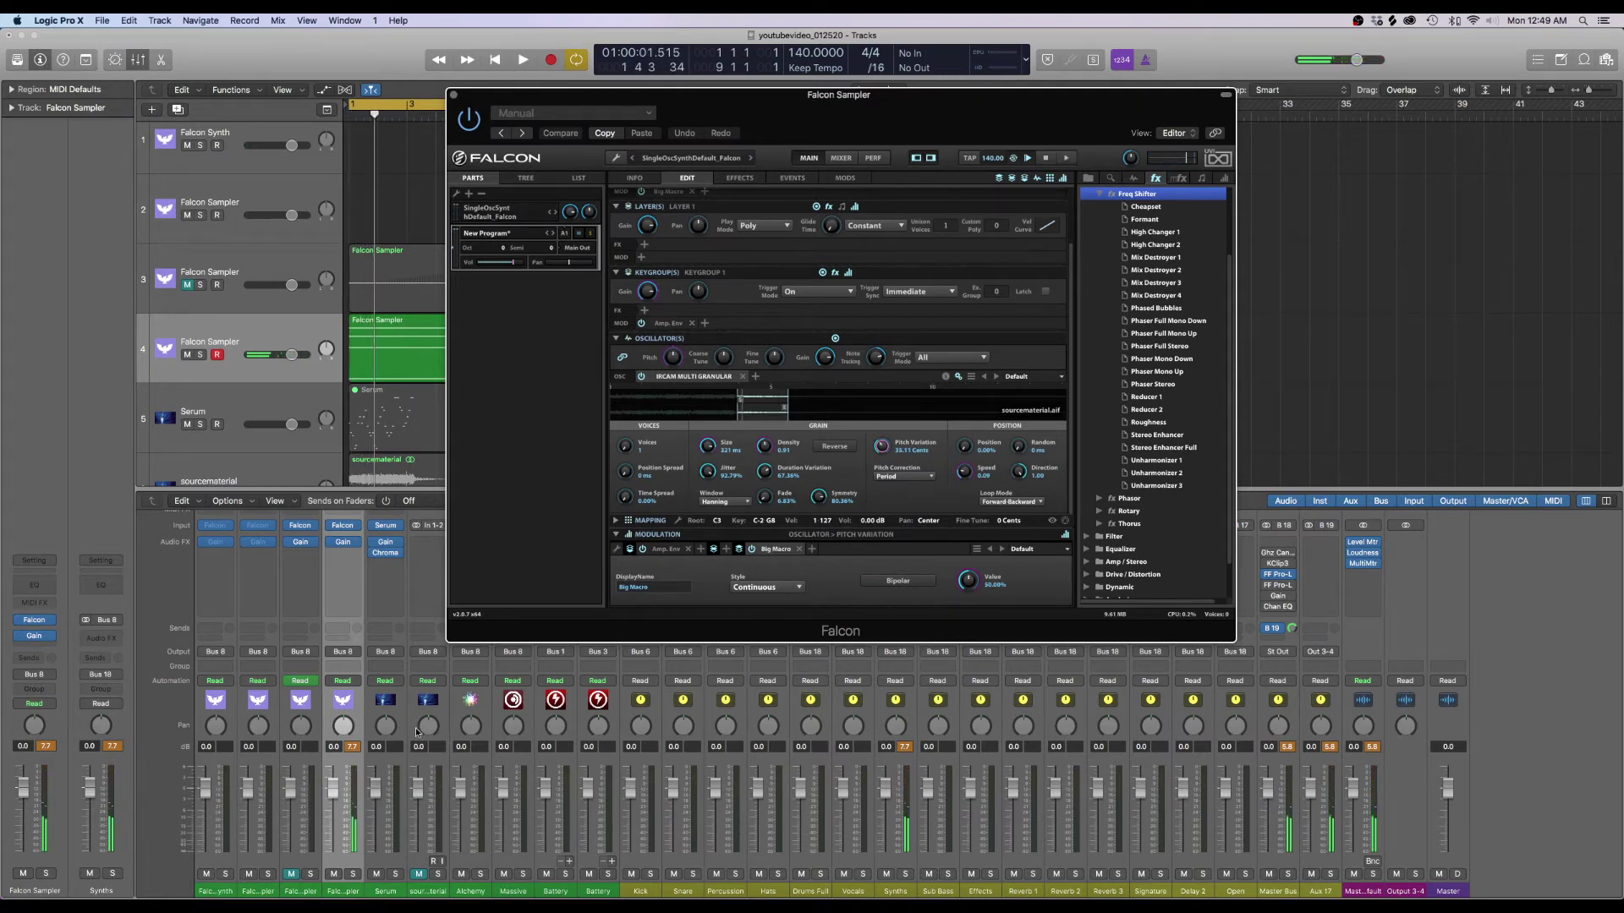
Reset the mixer's peak readings, lower the duplicated Falcon Sampler channel's fader to -6.0 dB, and check the level in playback
{"action": "left_click", "coordinate": [1285, 750]}
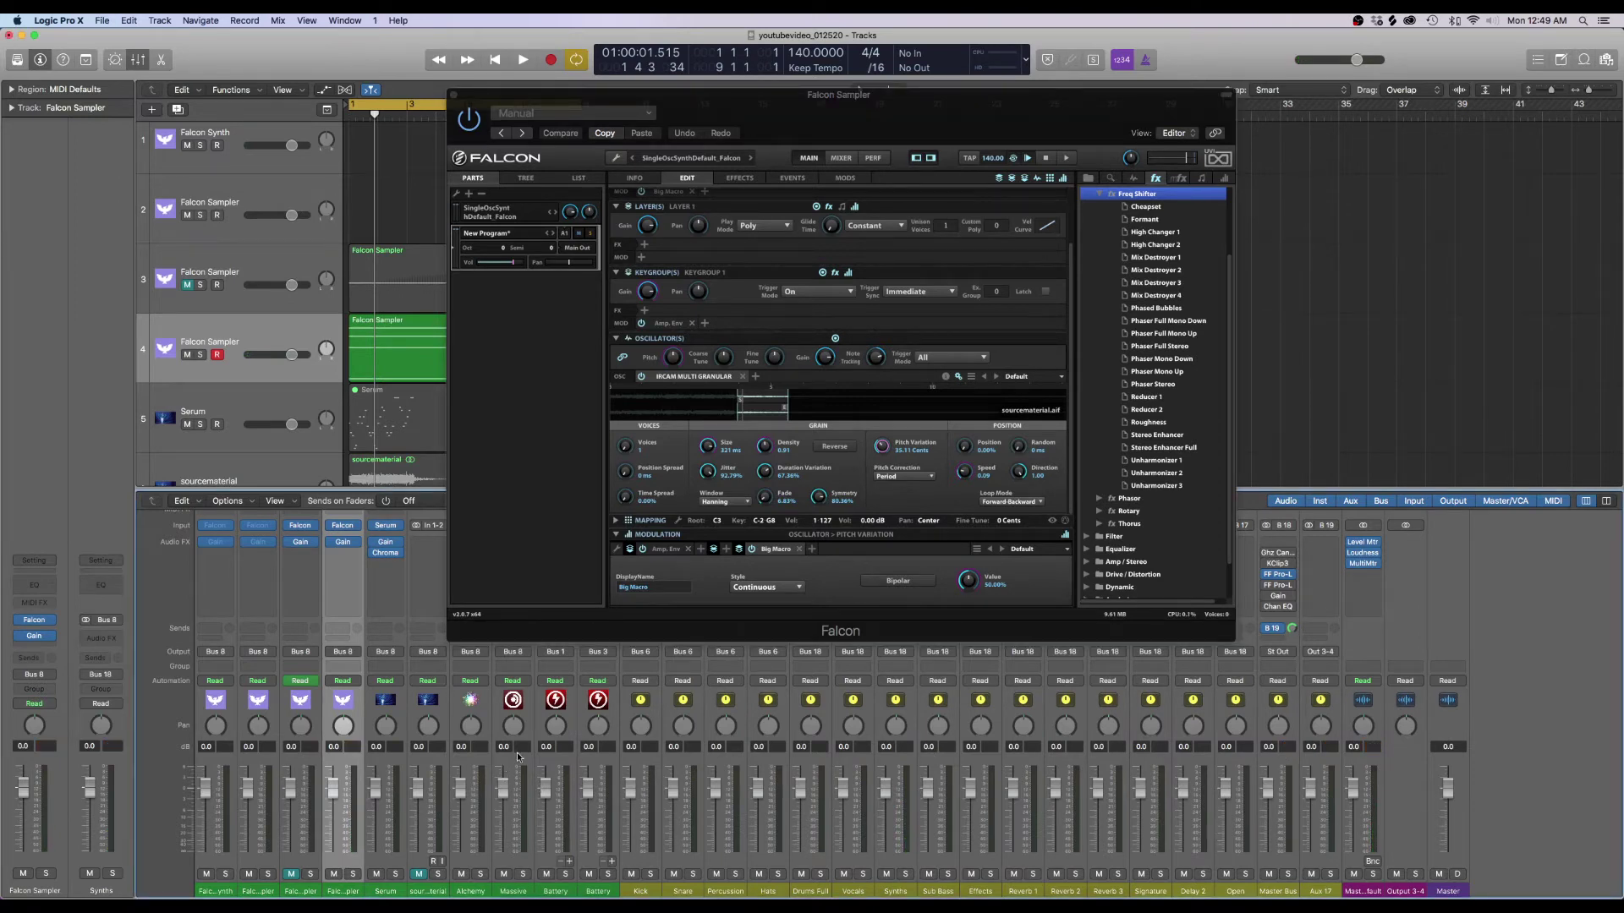
{"action": "key", "text": "space"}
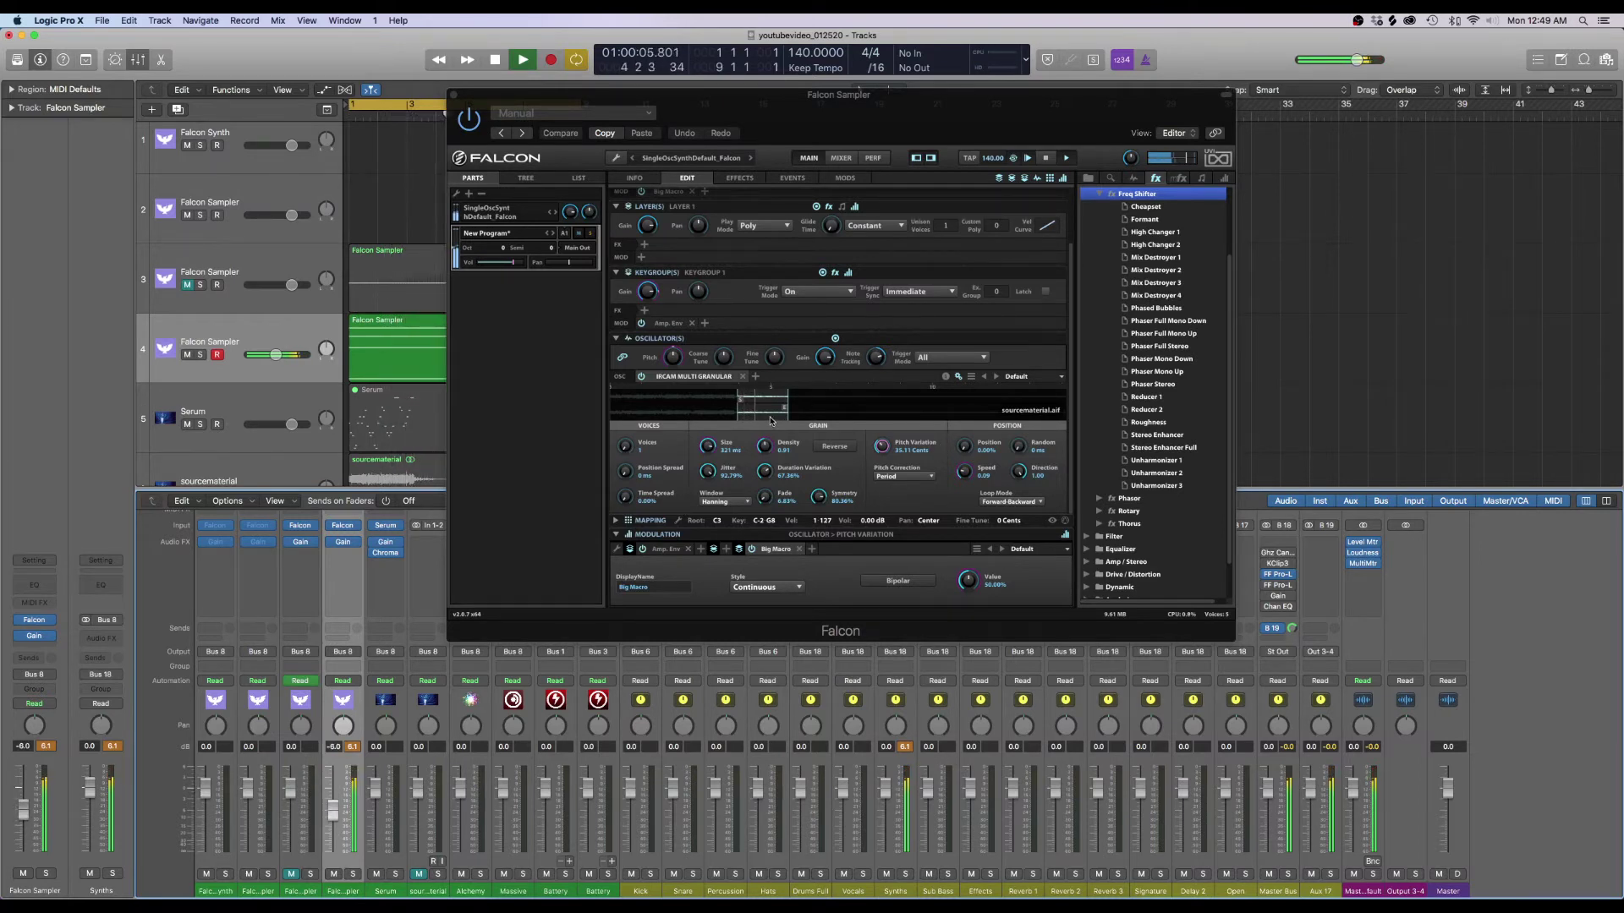
{"action": "key", "text": "space"}
Set Falcon's Voices to 8 and Position Spread to 10 s, raise Time Spread, close the plug-in, and audition the chord region
{"action": "left_click_drag", "start_coordinate": [625, 446], "coordinate": [655, 299]}
{"action": "left_click_drag", "start_coordinate": [625, 471], "coordinate": [625, 440]}
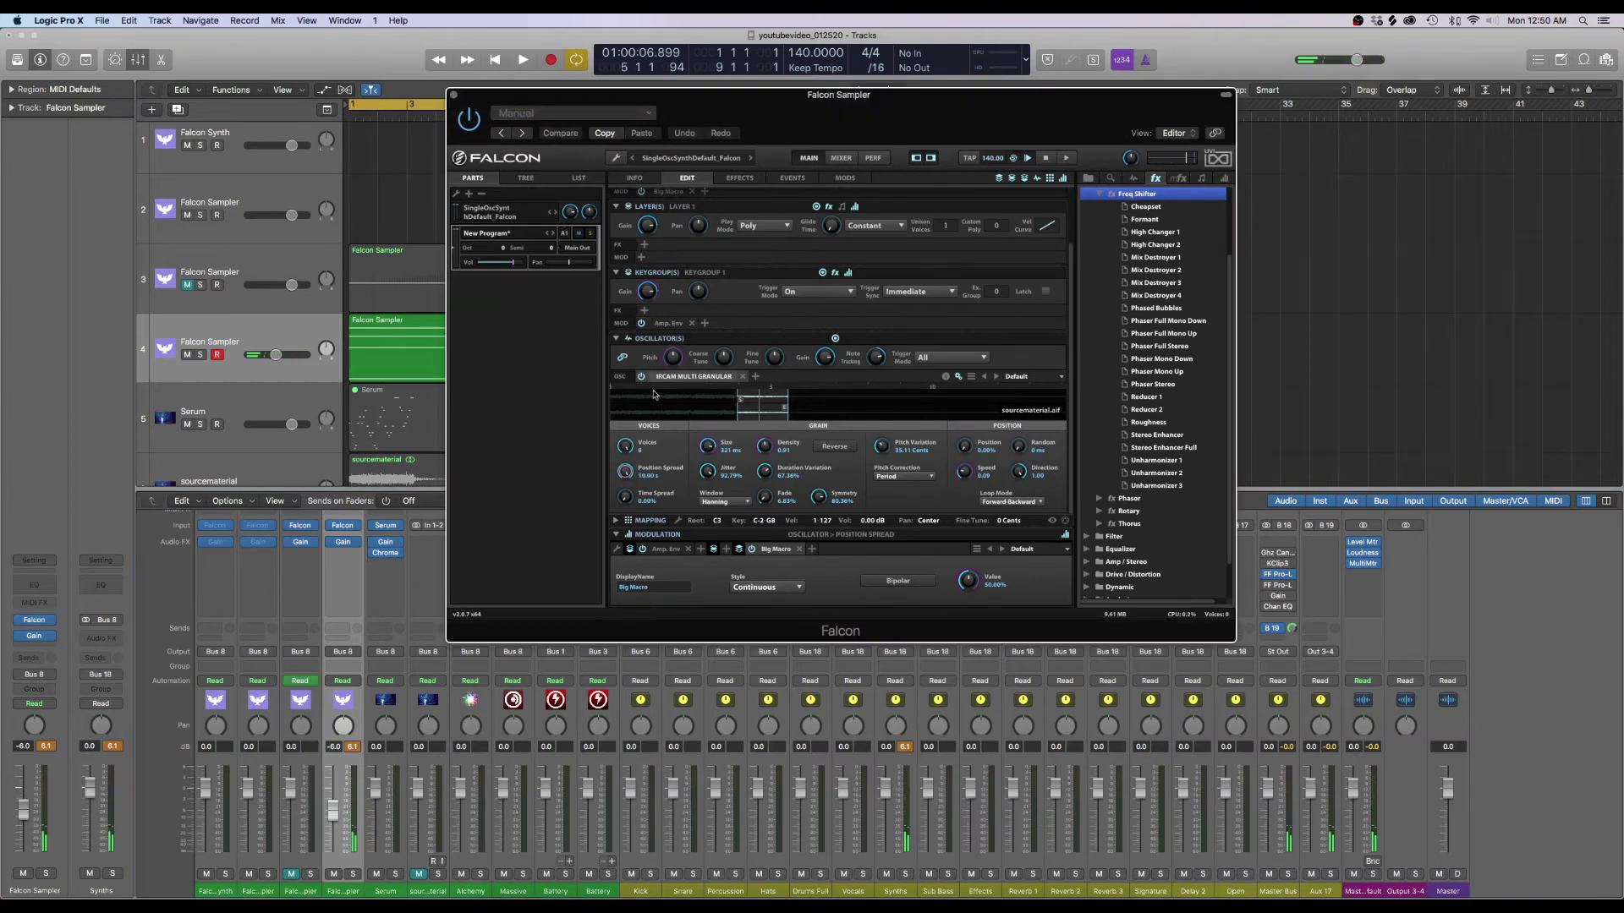
{"action": "left_click_drag", "start_coordinate": [623, 498], "coordinate": [623, 457]}
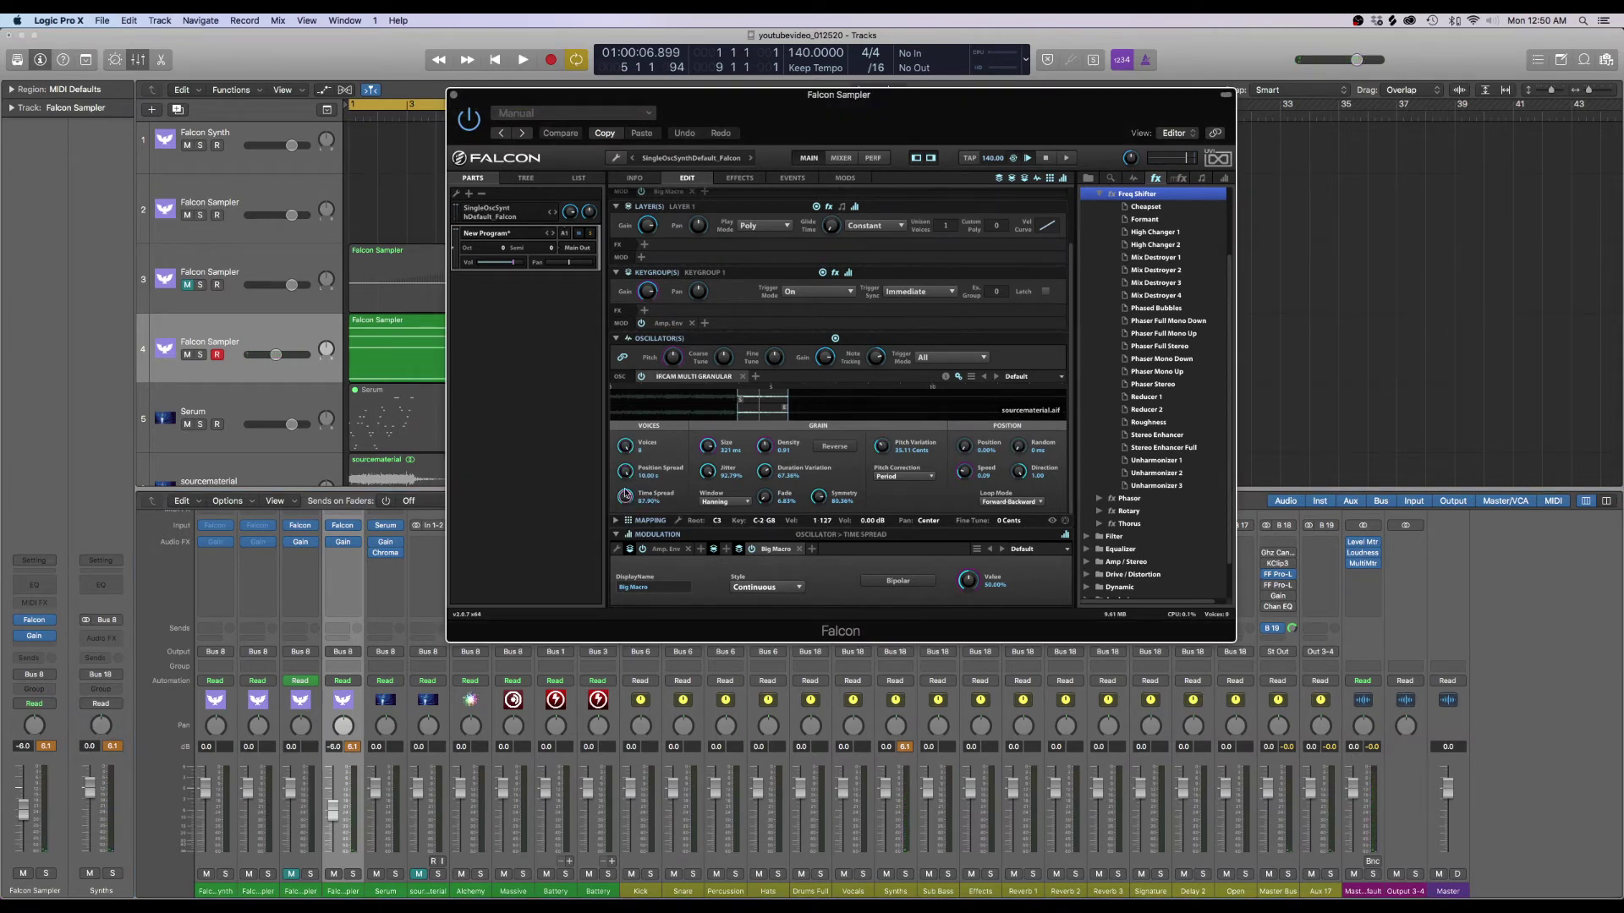
{"action": "key", "text": "space"}
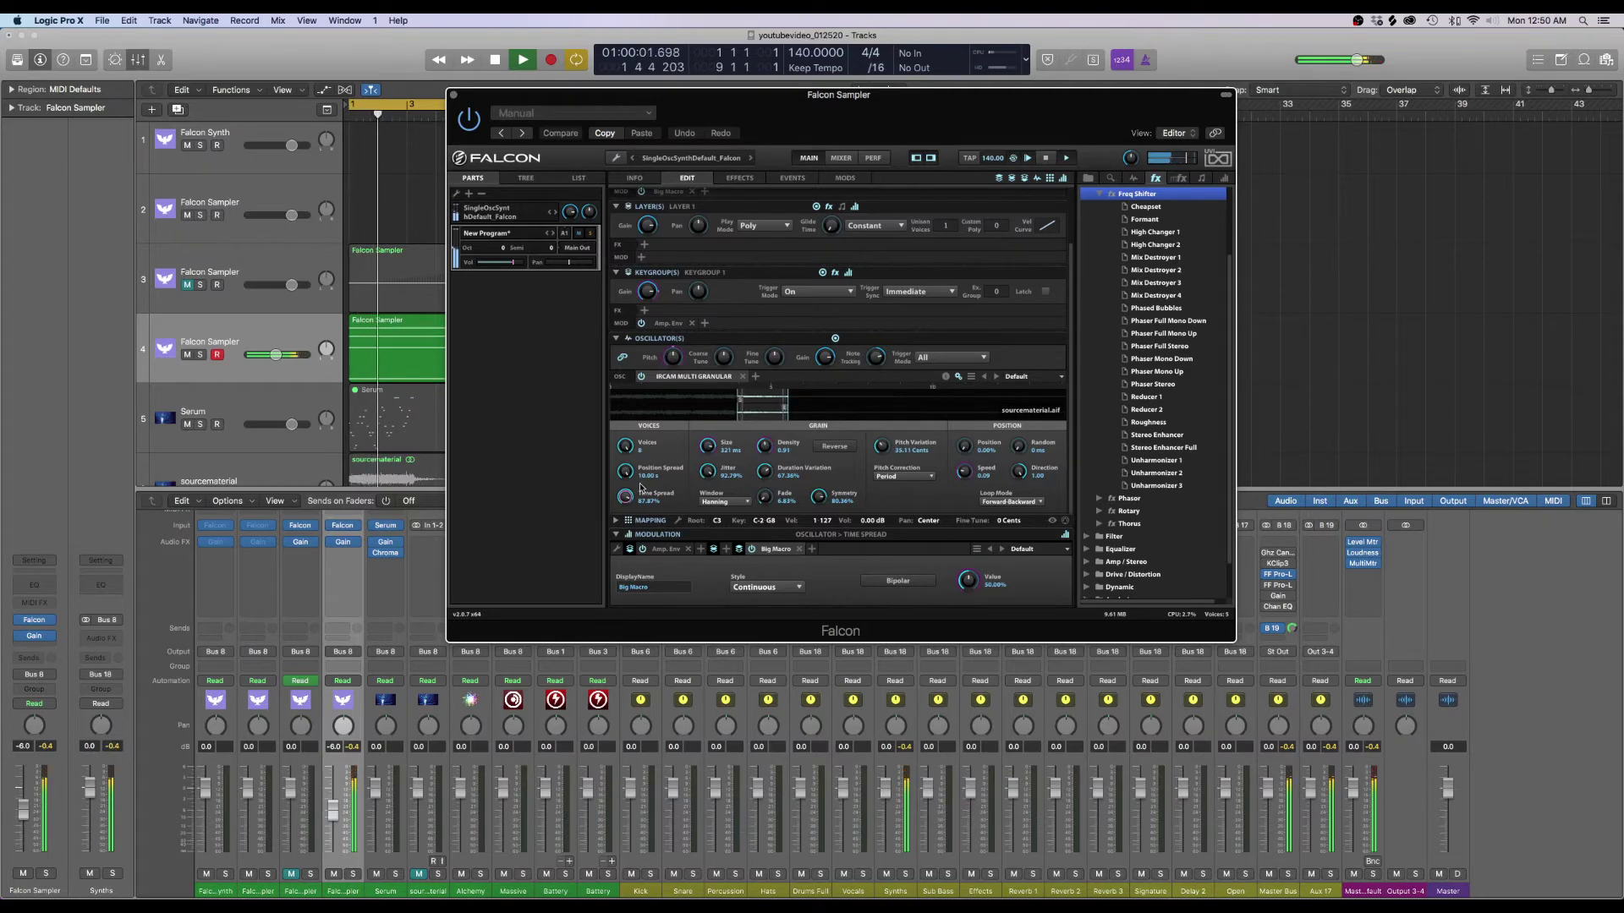
{"action": "left_click", "coordinate": [454, 95]}
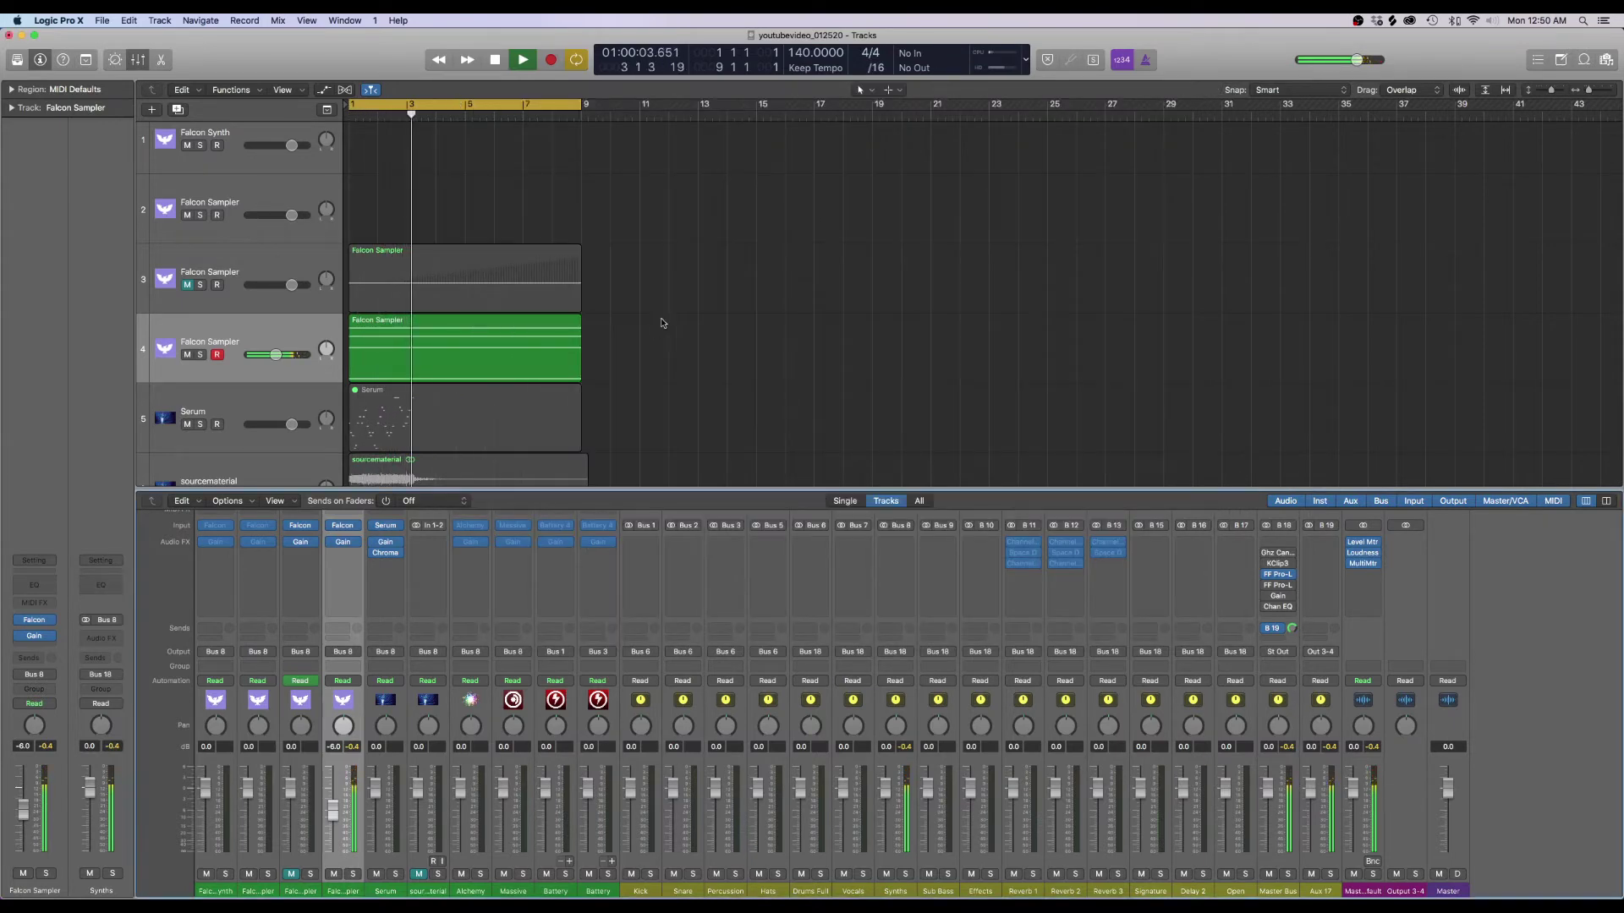
{"action": "left_click", "coordinate": [576, 323]}
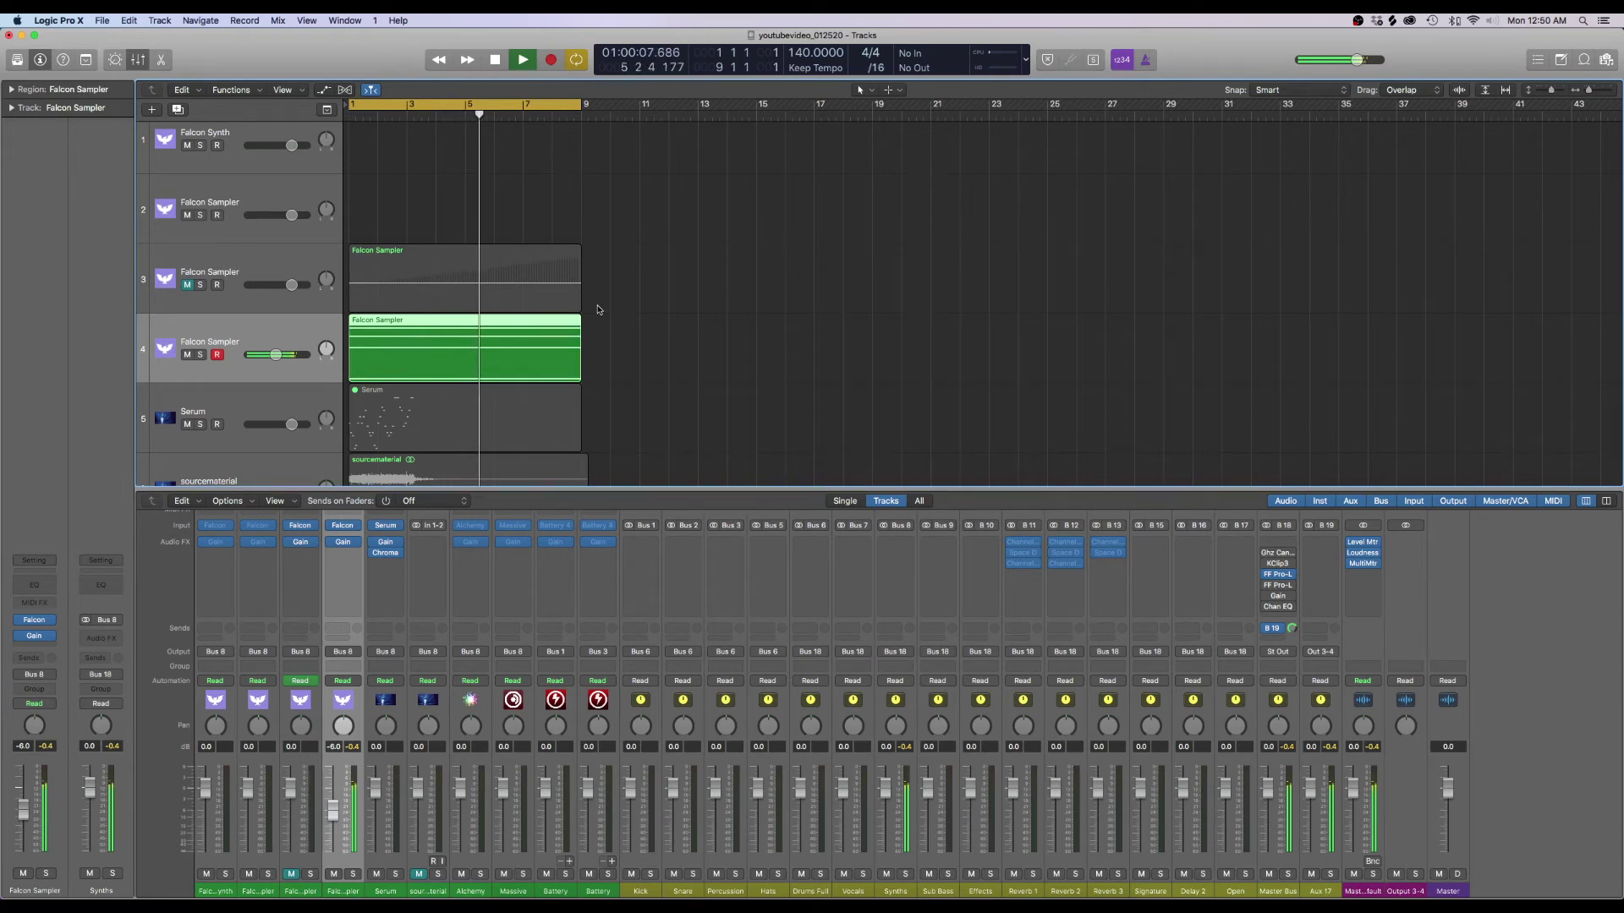
{"action": "key", "text": "space"}
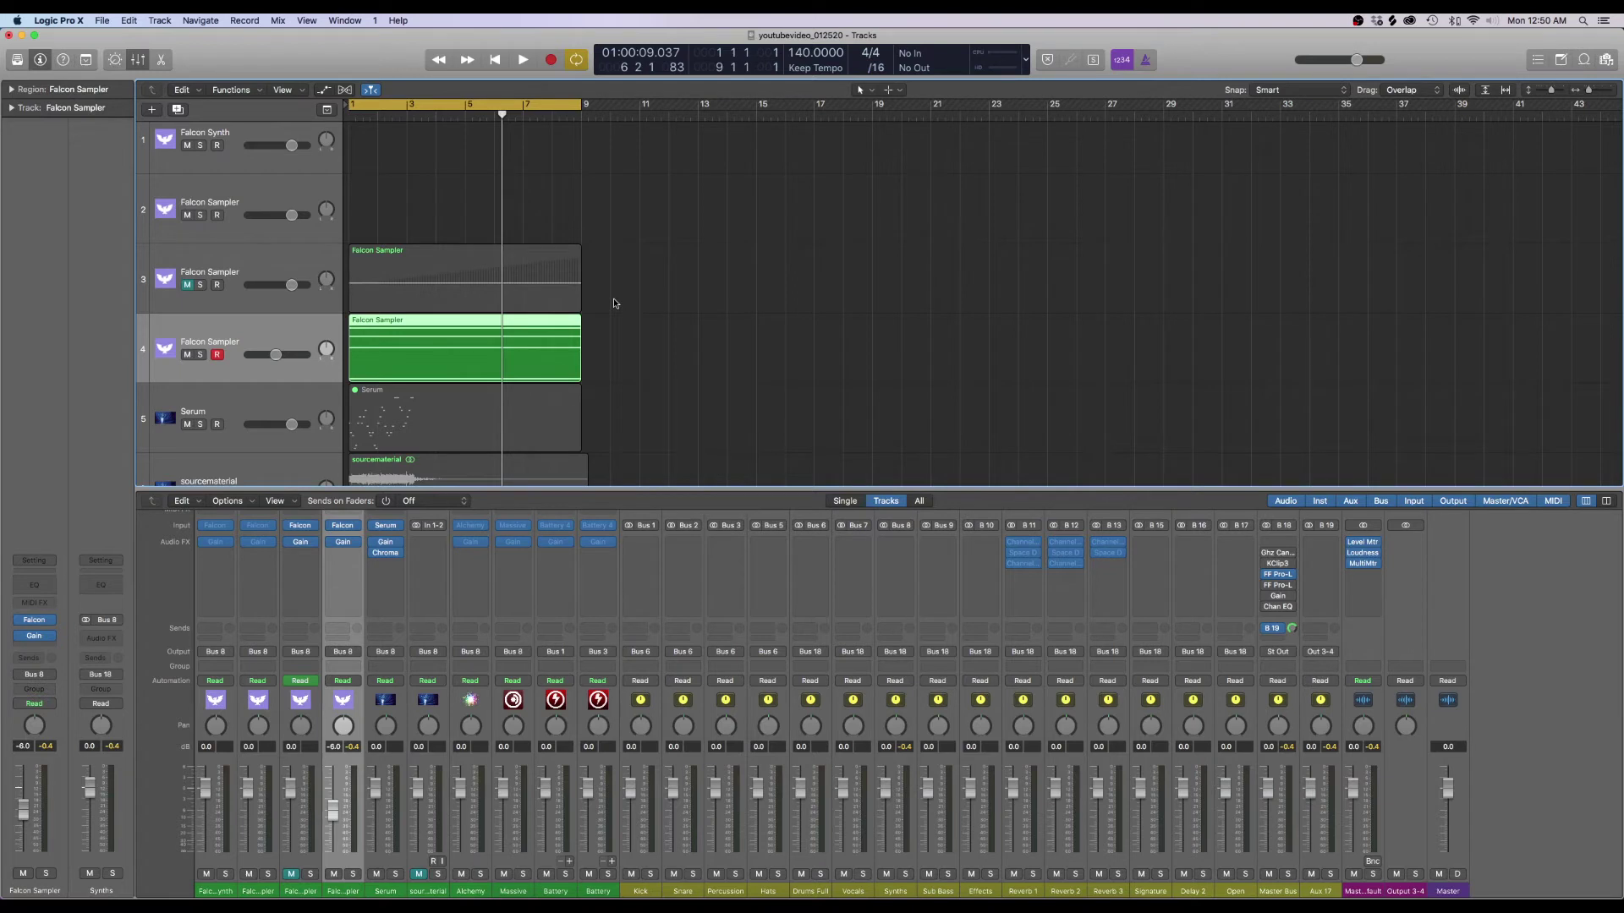
Mute the chord track, unmute the Falcon Sampler track above it, and play the earlier single-note texture for comparison
{"action": "left_click", "coordinate": [188, 354]}
{"action": "left_click", "coordinate": [187, 285]}
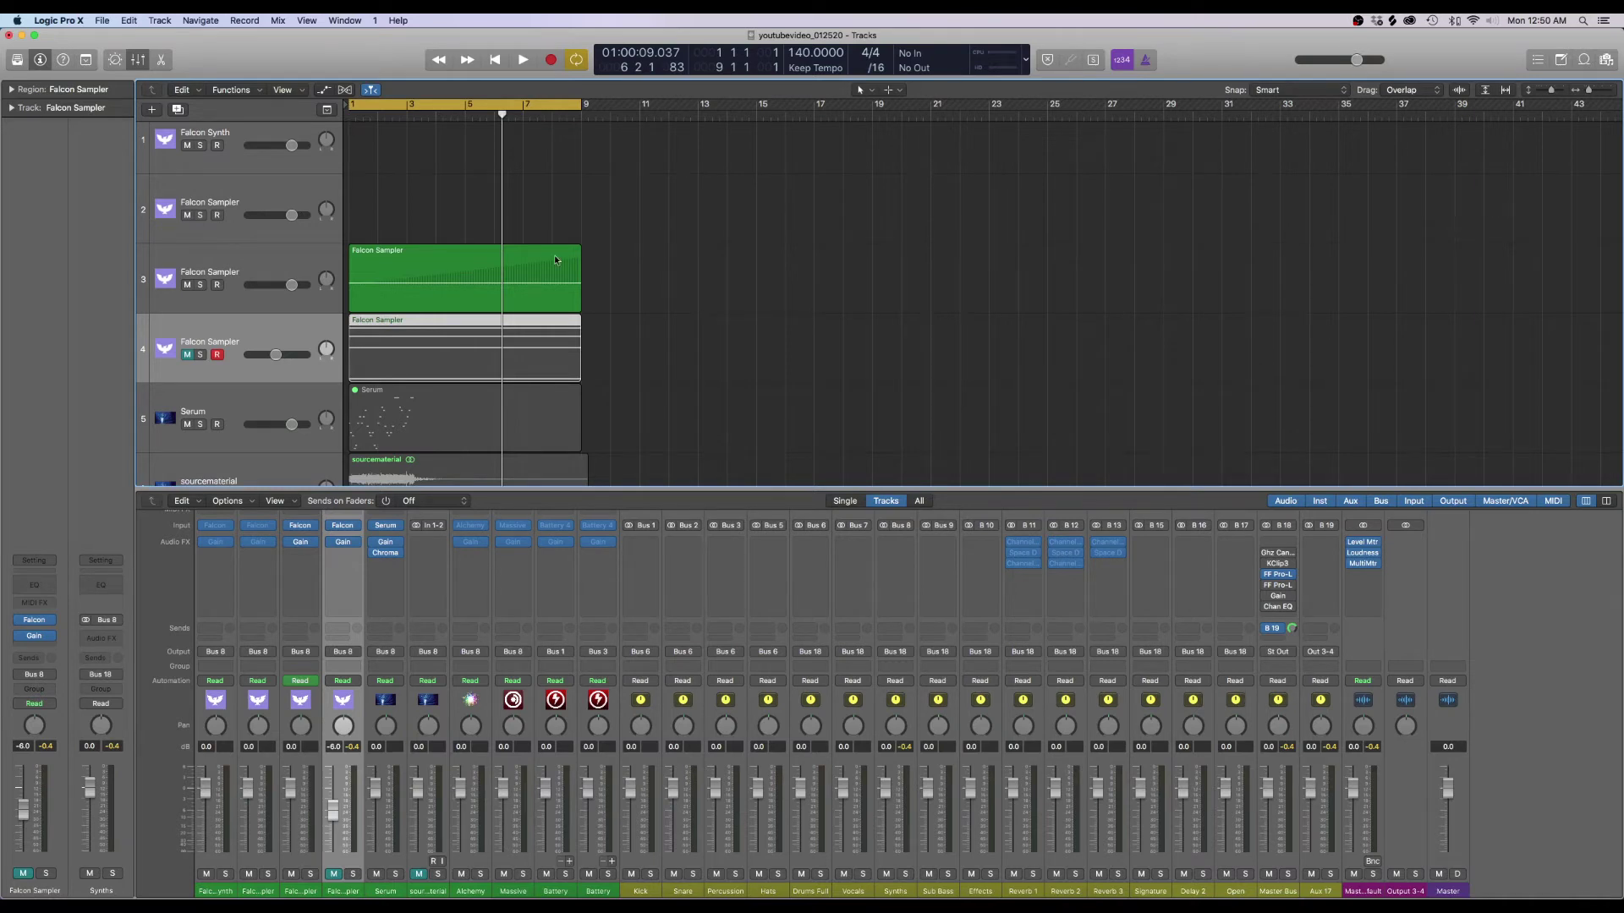
{"action": "key", "text": "space"}
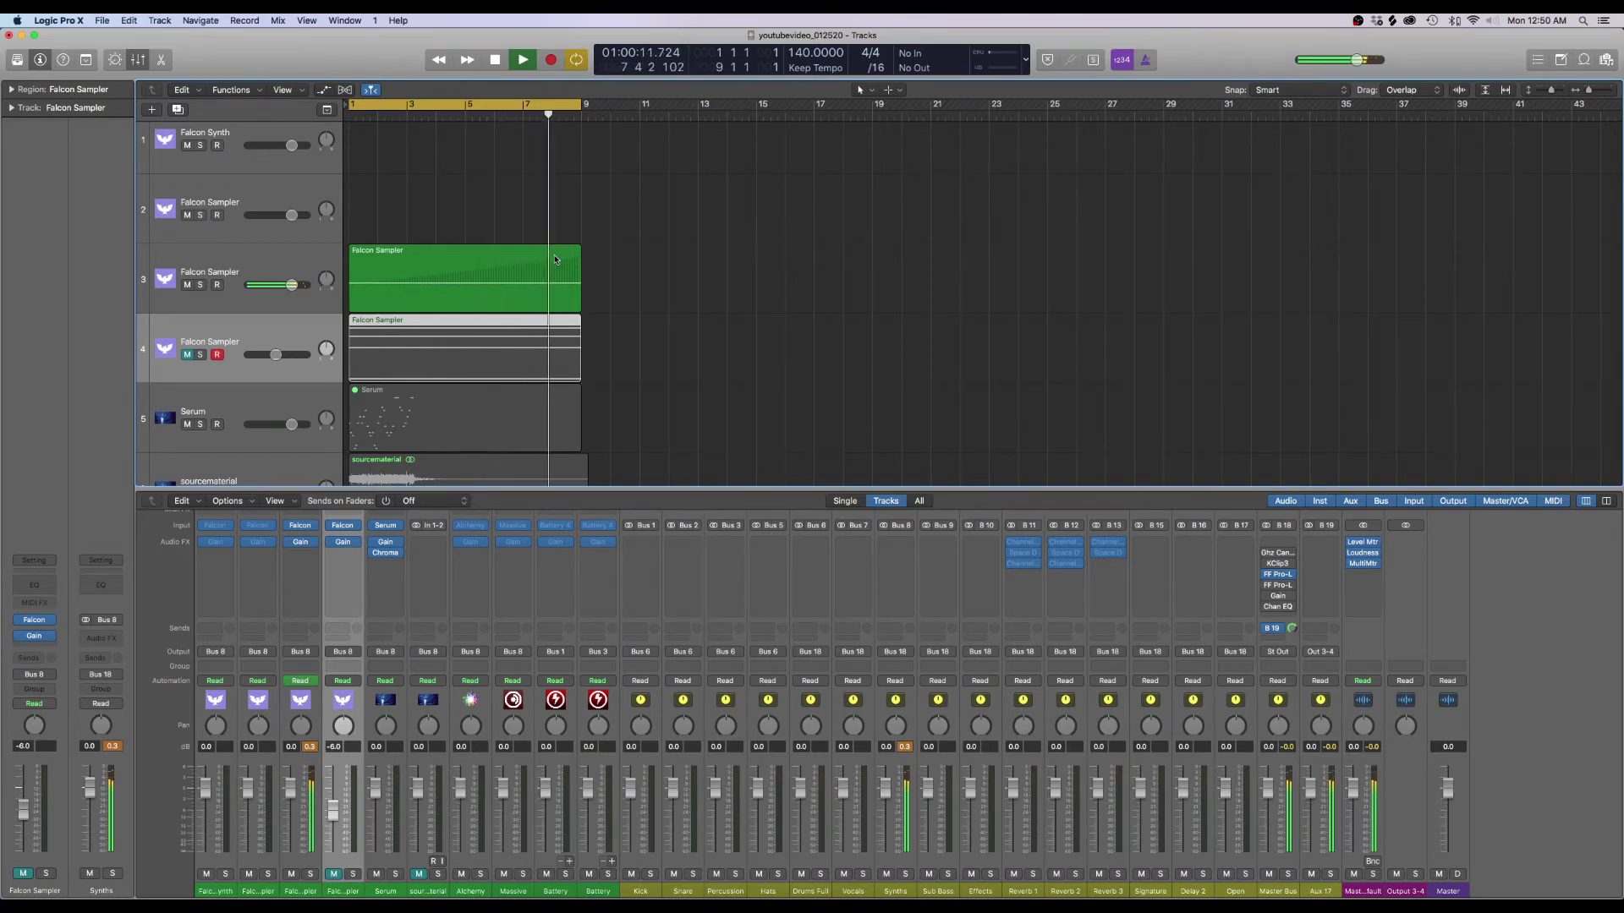
{"action": "key", "text": "space"}
Mute the single-note Falcon Sampler track again, unmute the chord track, and play the chord texture
{"action": "left_click", "coordinate": [188, 286]}
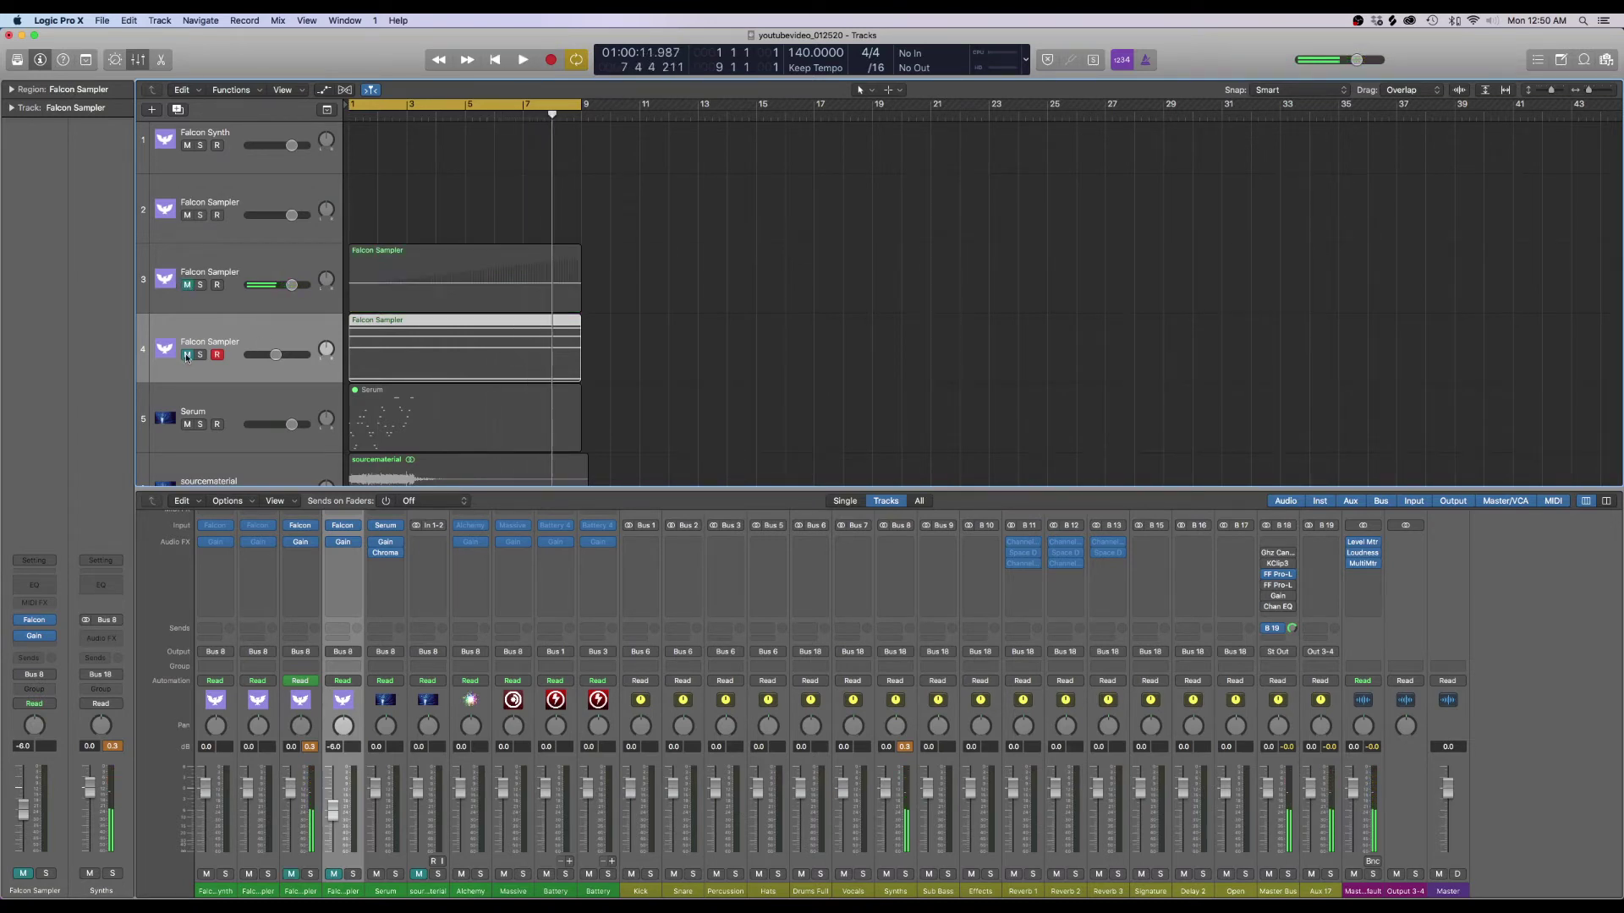
{"action": "left_click", "coordinate": [188, 356]}
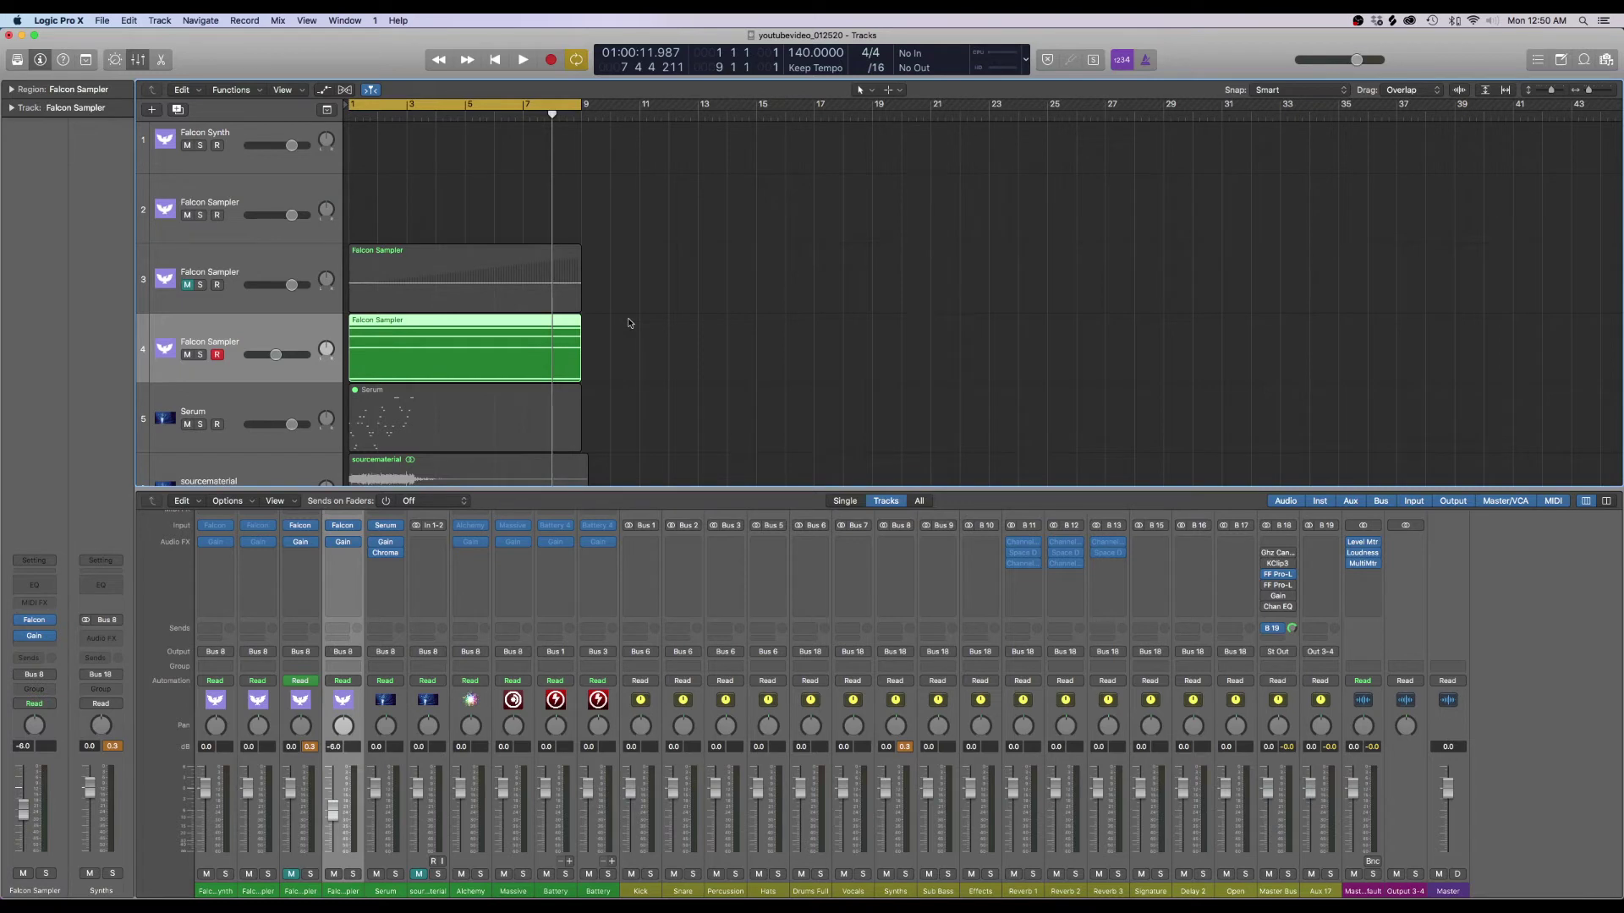
{"action": "key", "text": "space"}
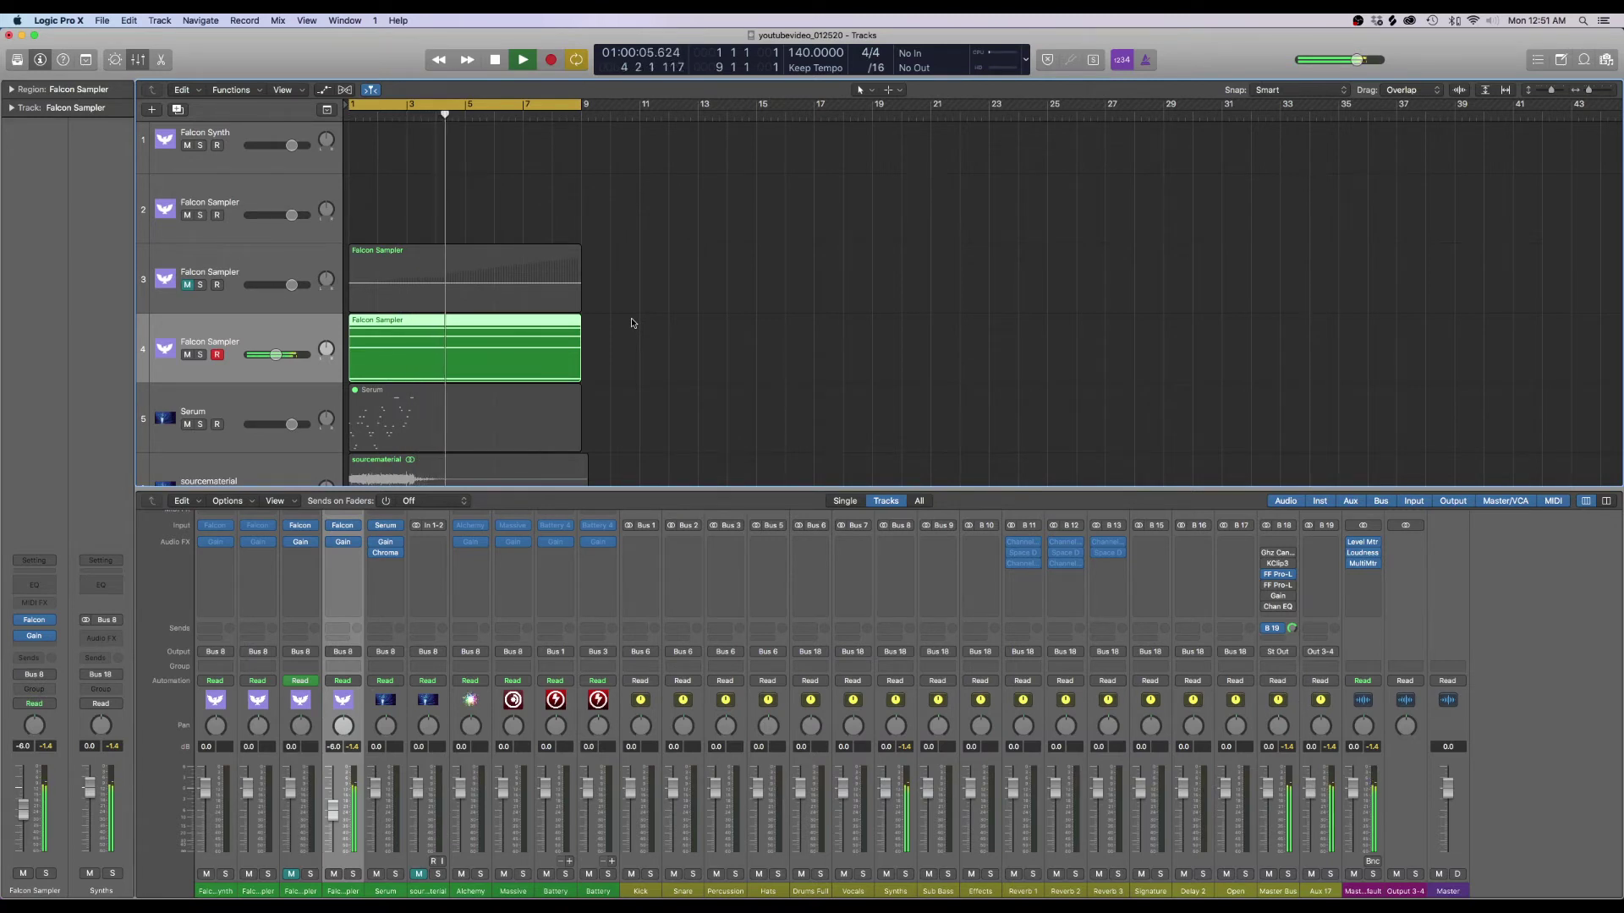
{"action": "key", "text": "space"}
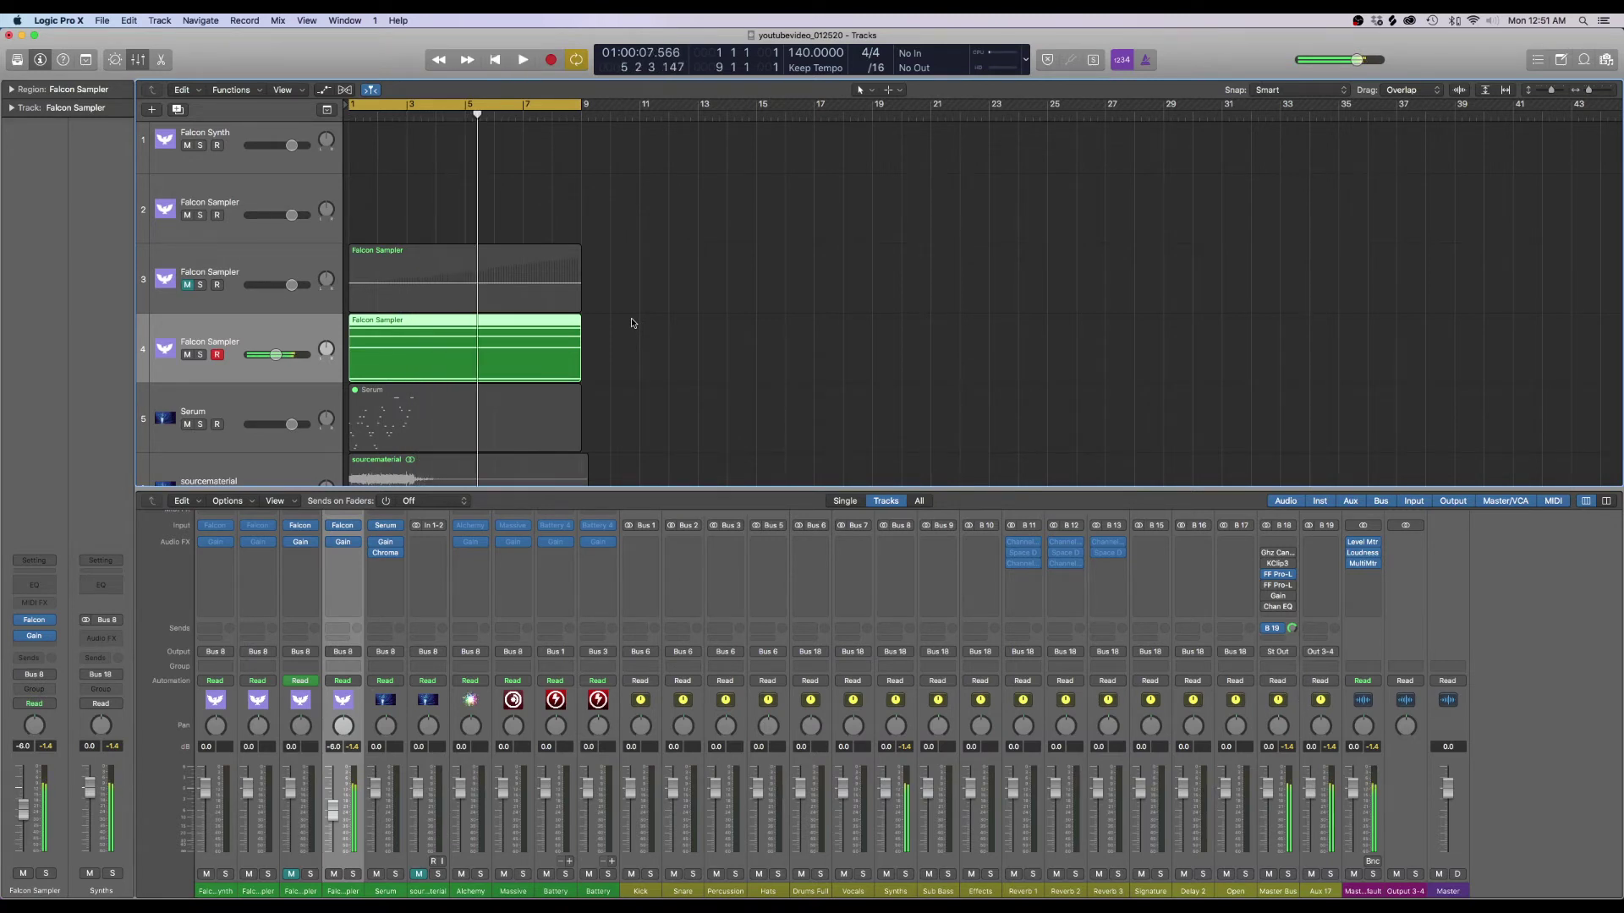
Reopen the chord track's Falcon window, move it clear of the regions, review it during brief playback, and close it
{"action": "left_click", "coordinate": [342, 525]}
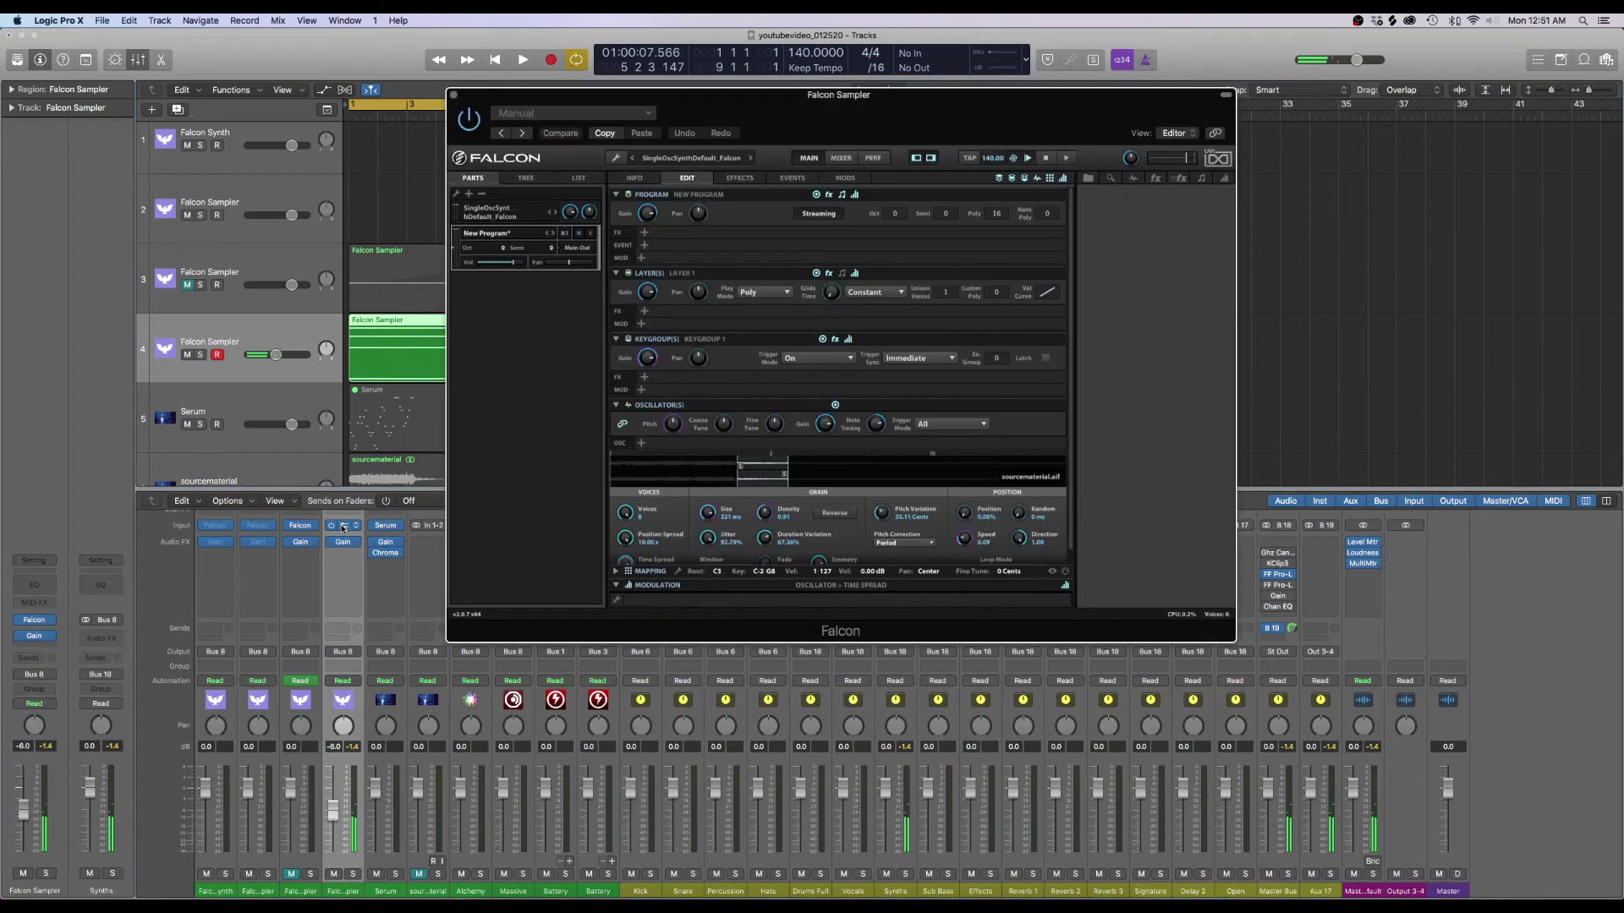
{"action": "left_click_drag", "start_coordinate": [808, 134], "coordinate": [1010, 264]}
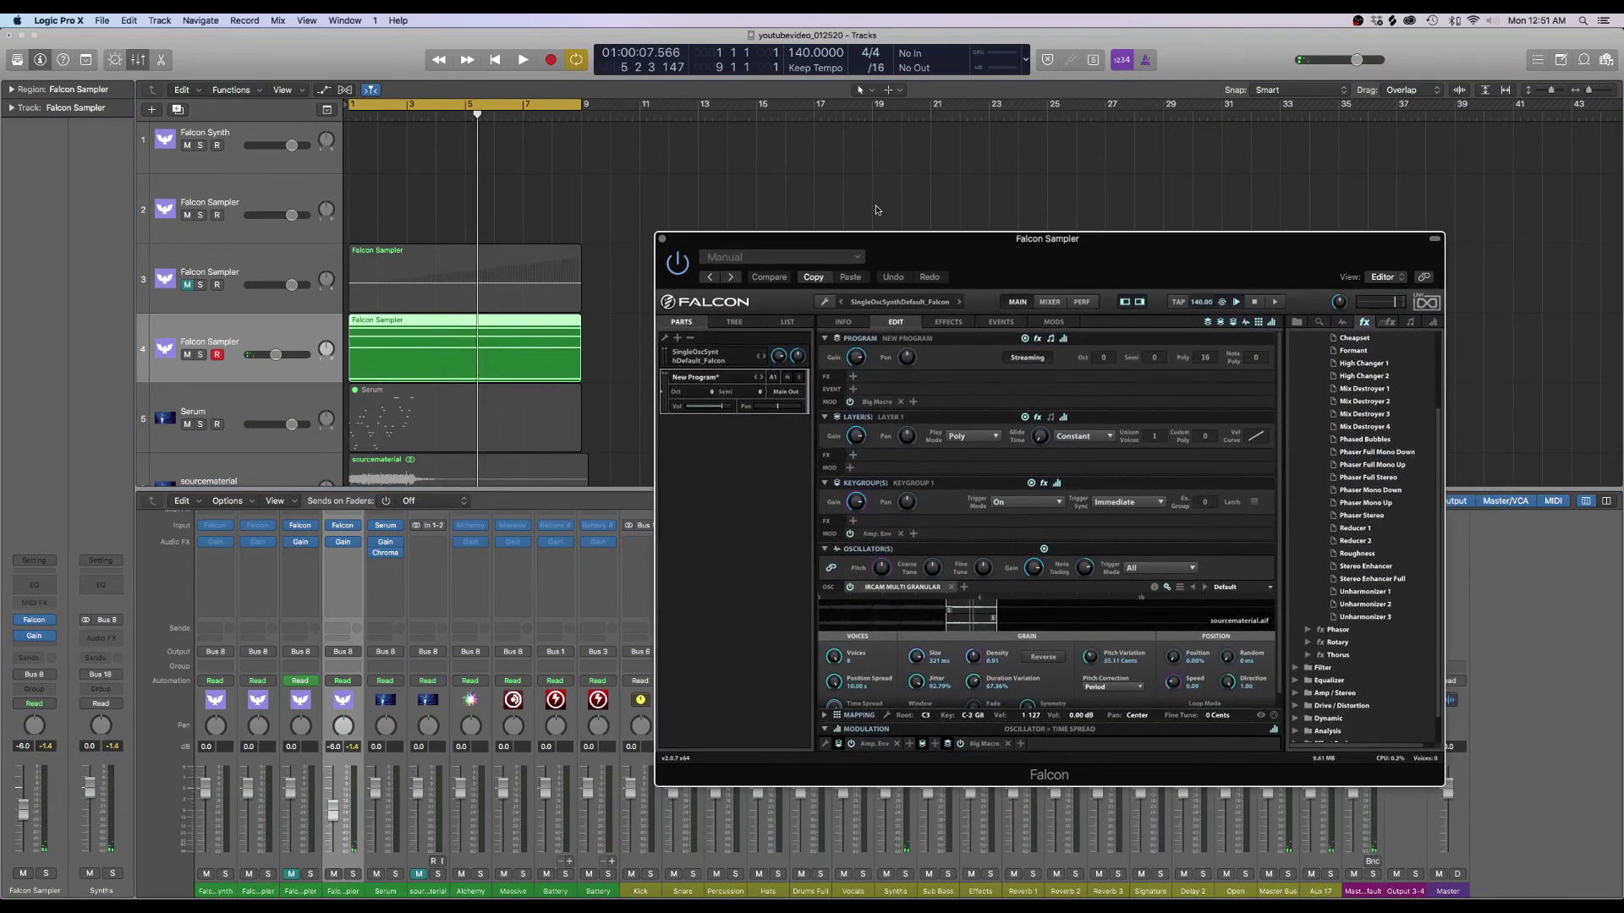
{"action": "scroll", "coordinate": [877, 209], "scroll_direction": "right", "scroll_amount": 1}
{"action": "scroll", "coordinate": [877, 210], "scroll_direction": "up", "scroll_amount": 1}
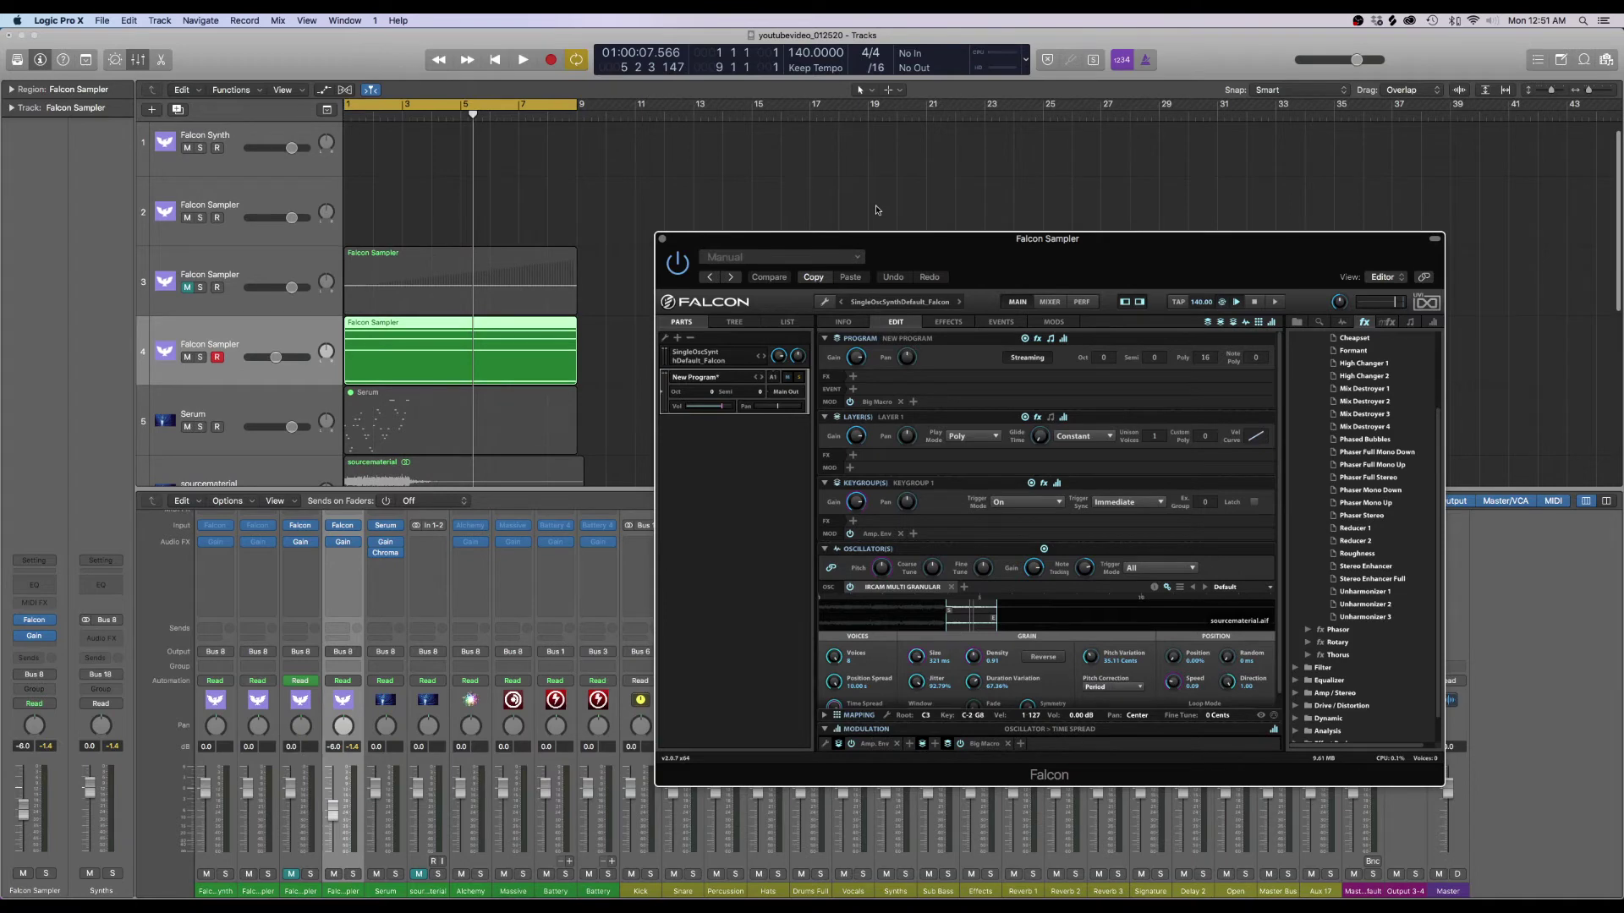
{"action": "key", "text": "space"}
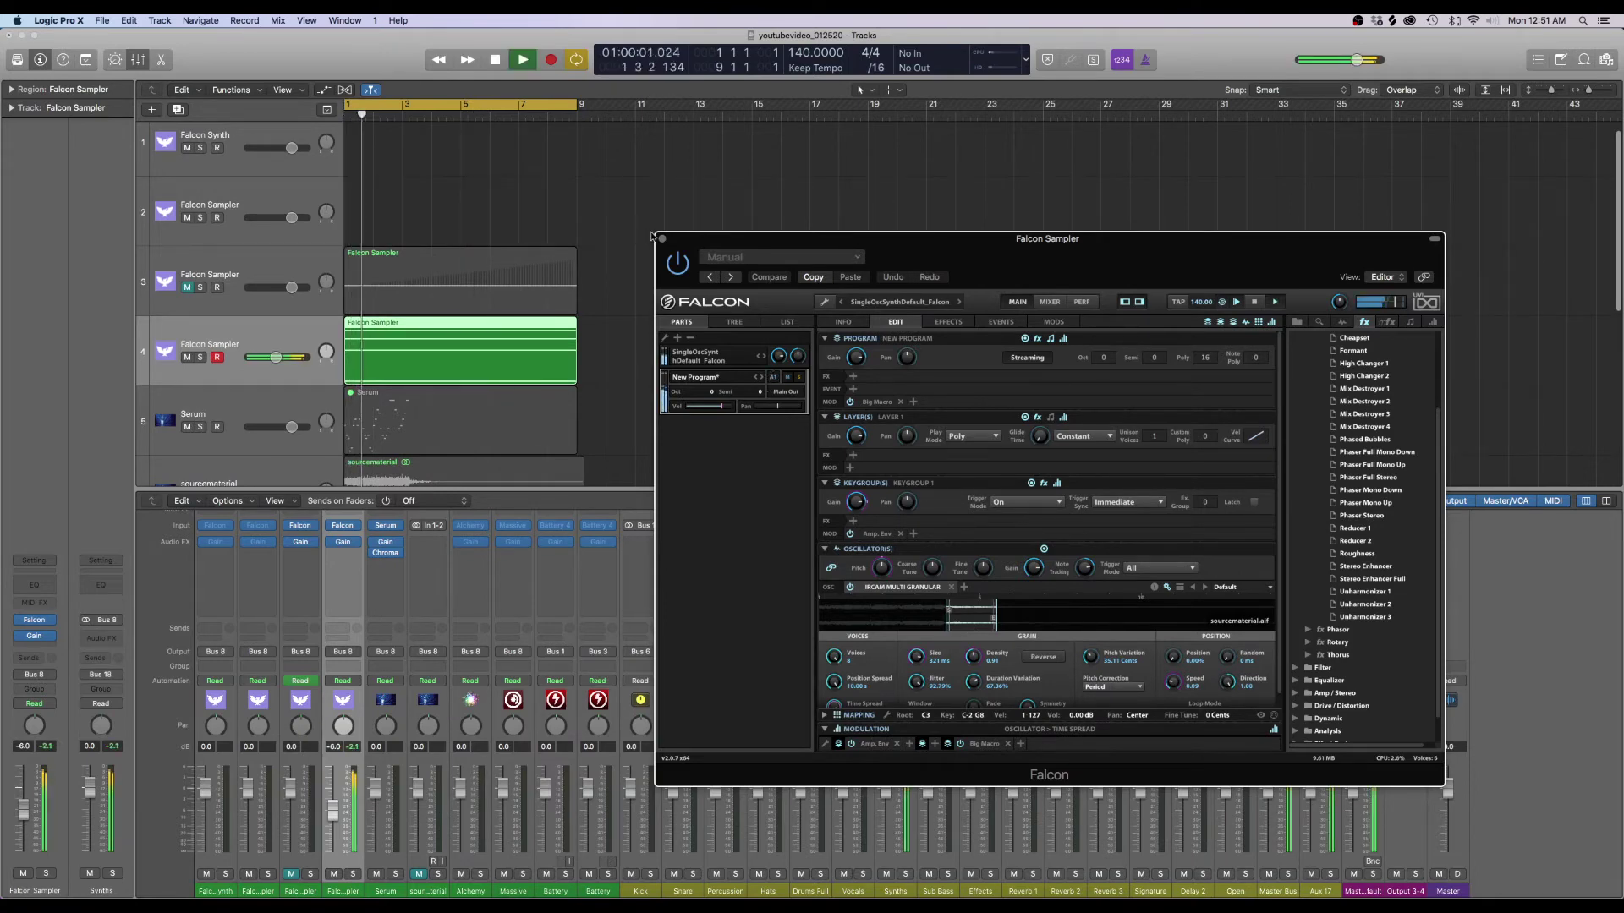
{"action": "key", "text": "space"}
{"action": "left_click", "coordinate": [663, 239]}
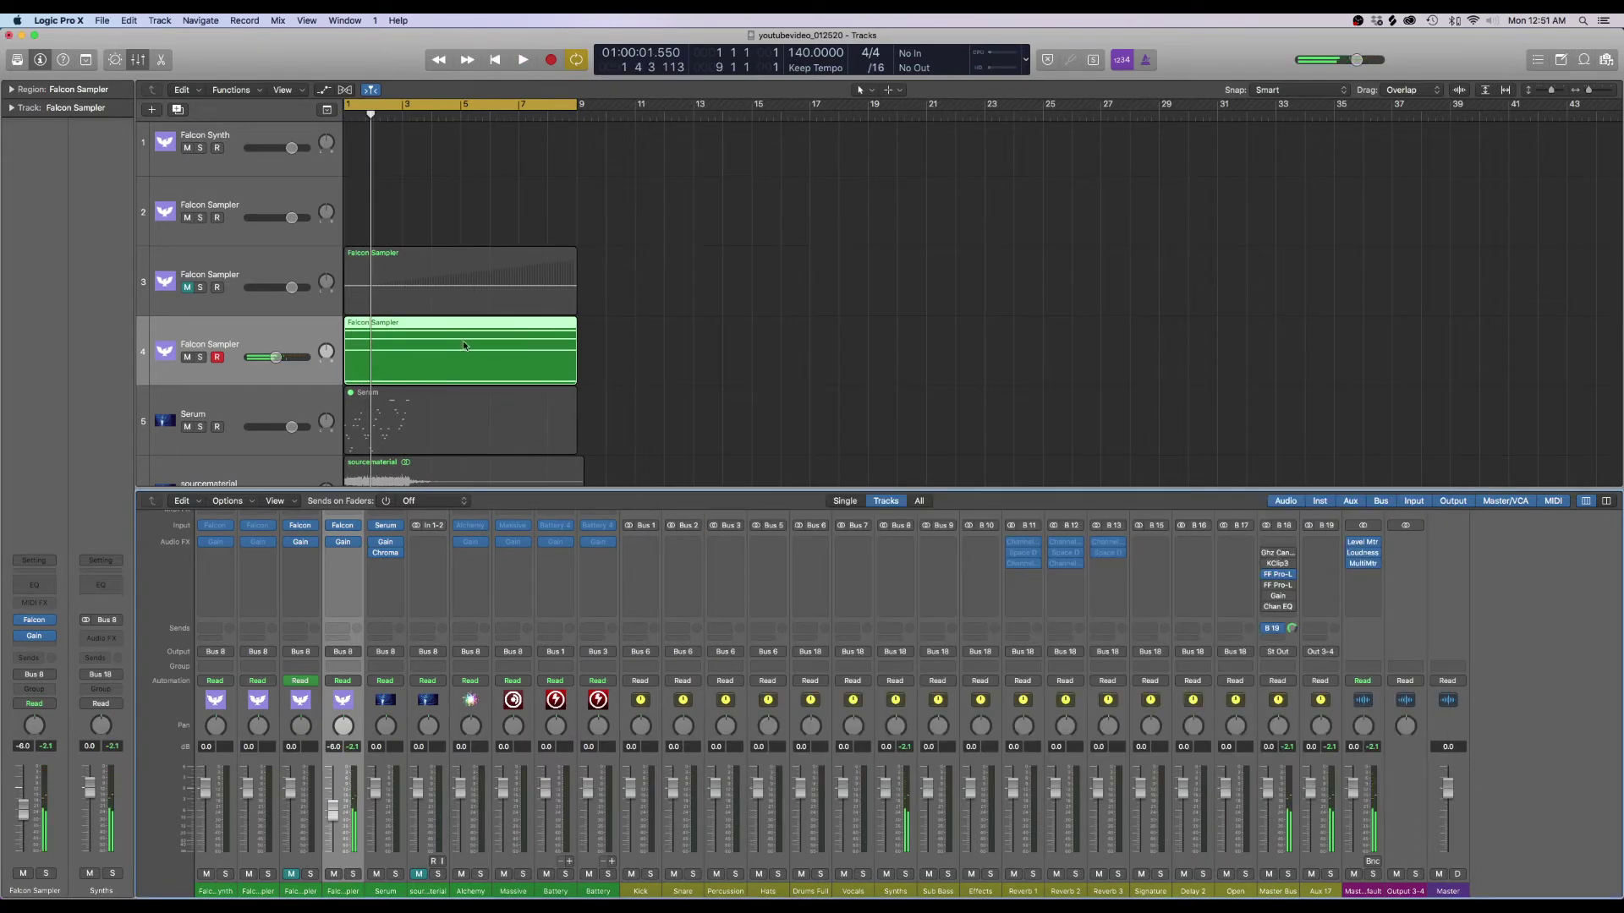
{"action": "scroll", "coordinate": [455, 329], "scroll_direction": "down", "scroll_amount": 2}
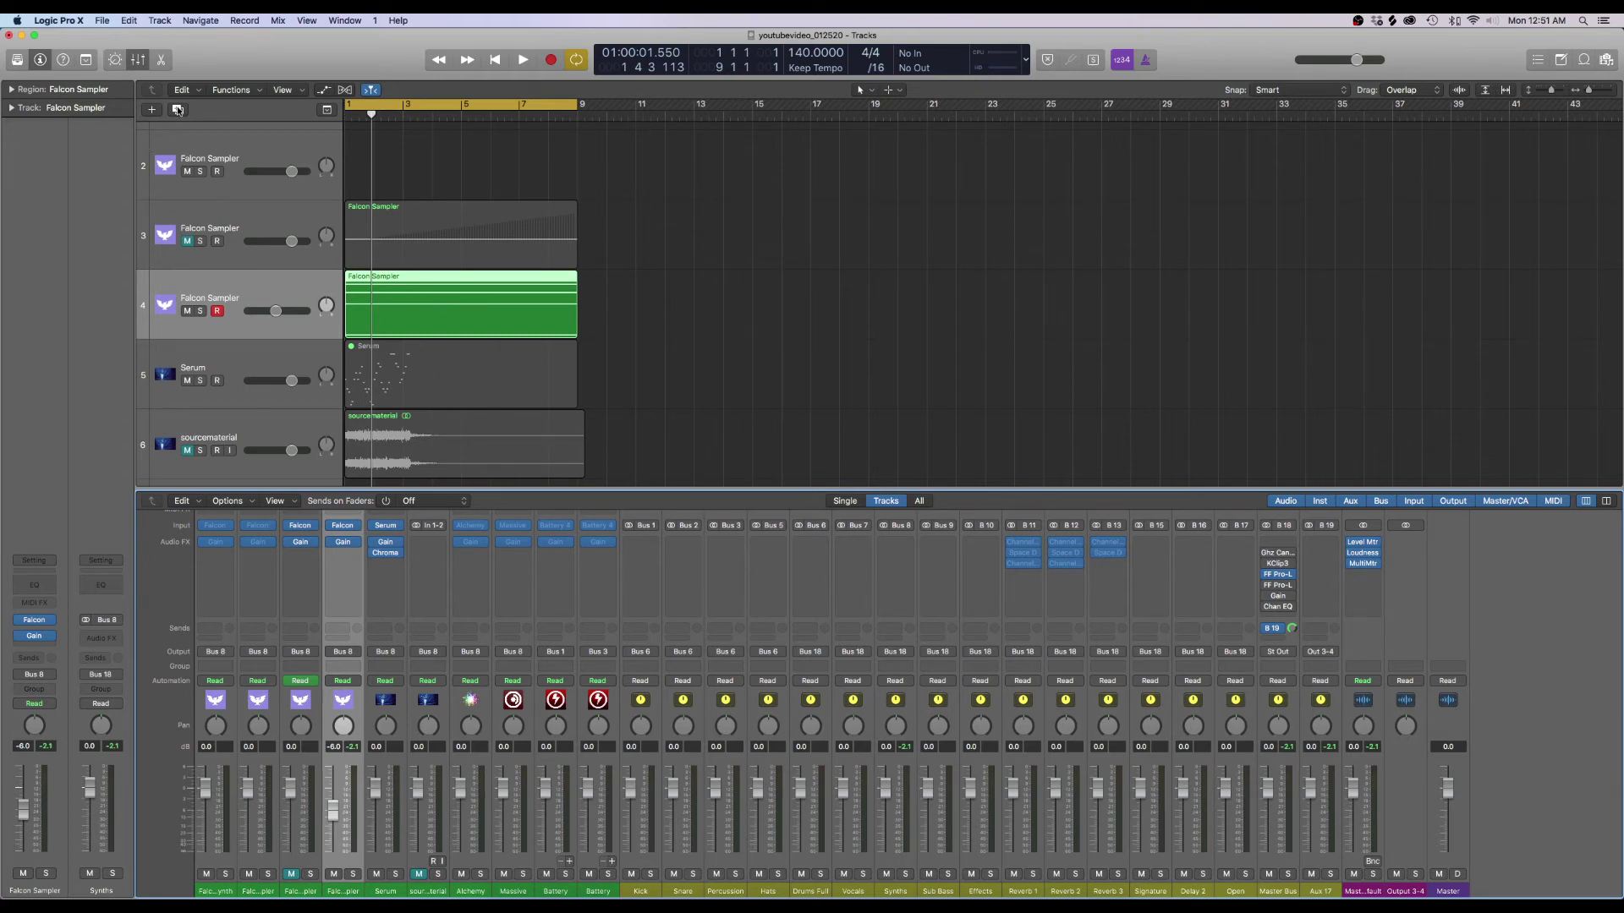
Duplicate the second track, an empty Falcon Sampler, then open the new track's Falcon window and move it clear of the mixer's left channels
{"action": "scroll", "coordinate": [401, 256], "scroll_direction": "up", "scroll_amount": 3}
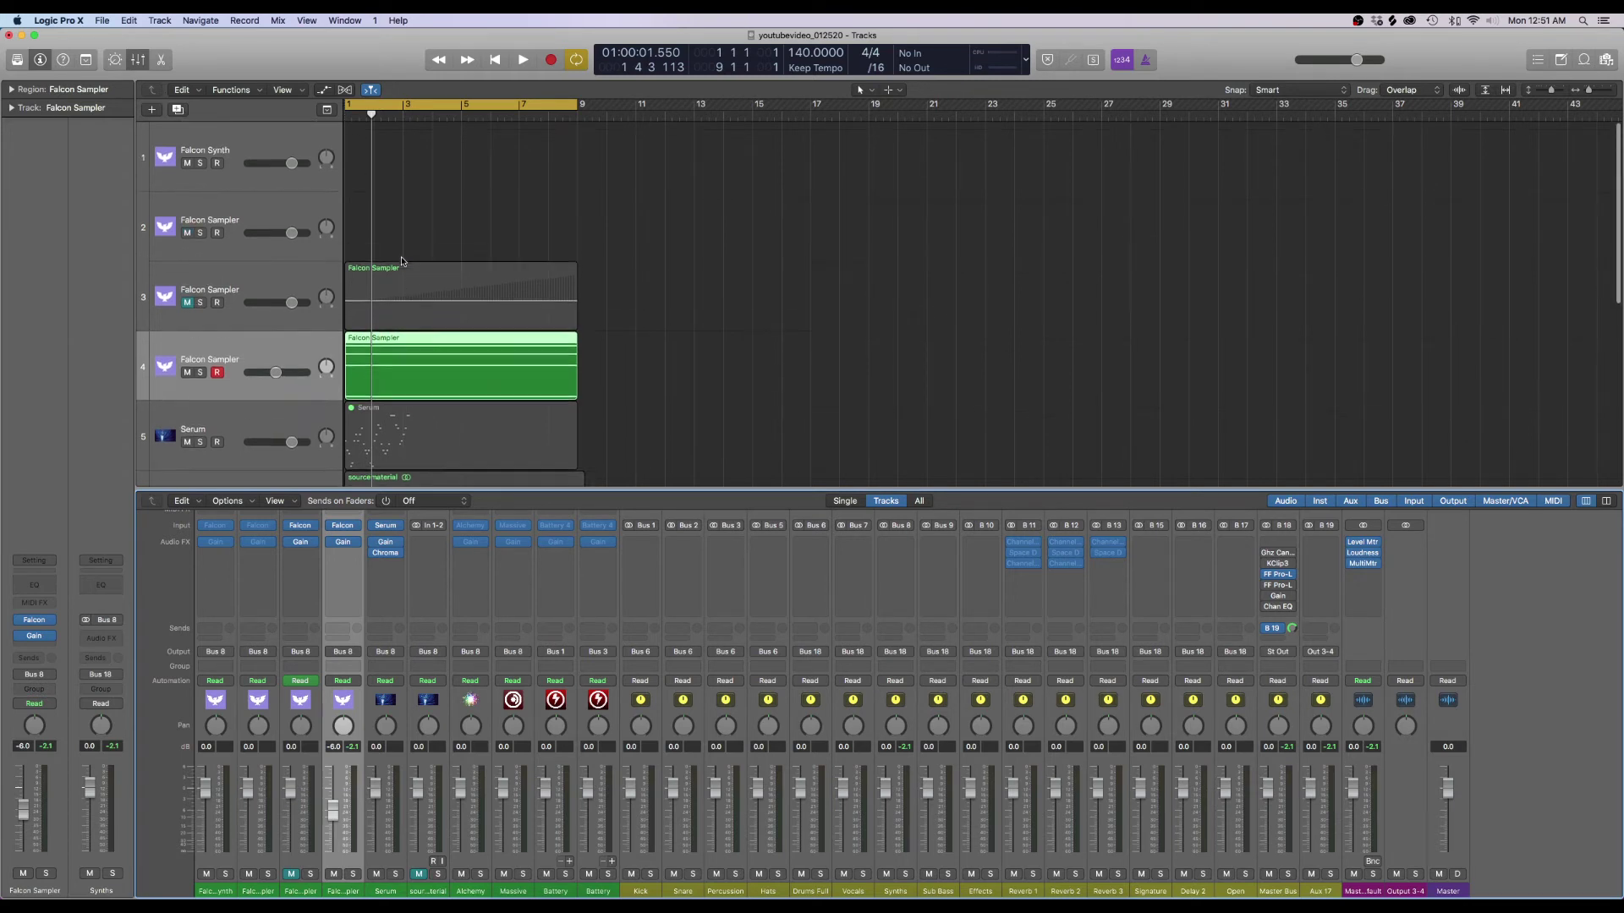
{"action": "left_click", "coordinate": [381, 258]}
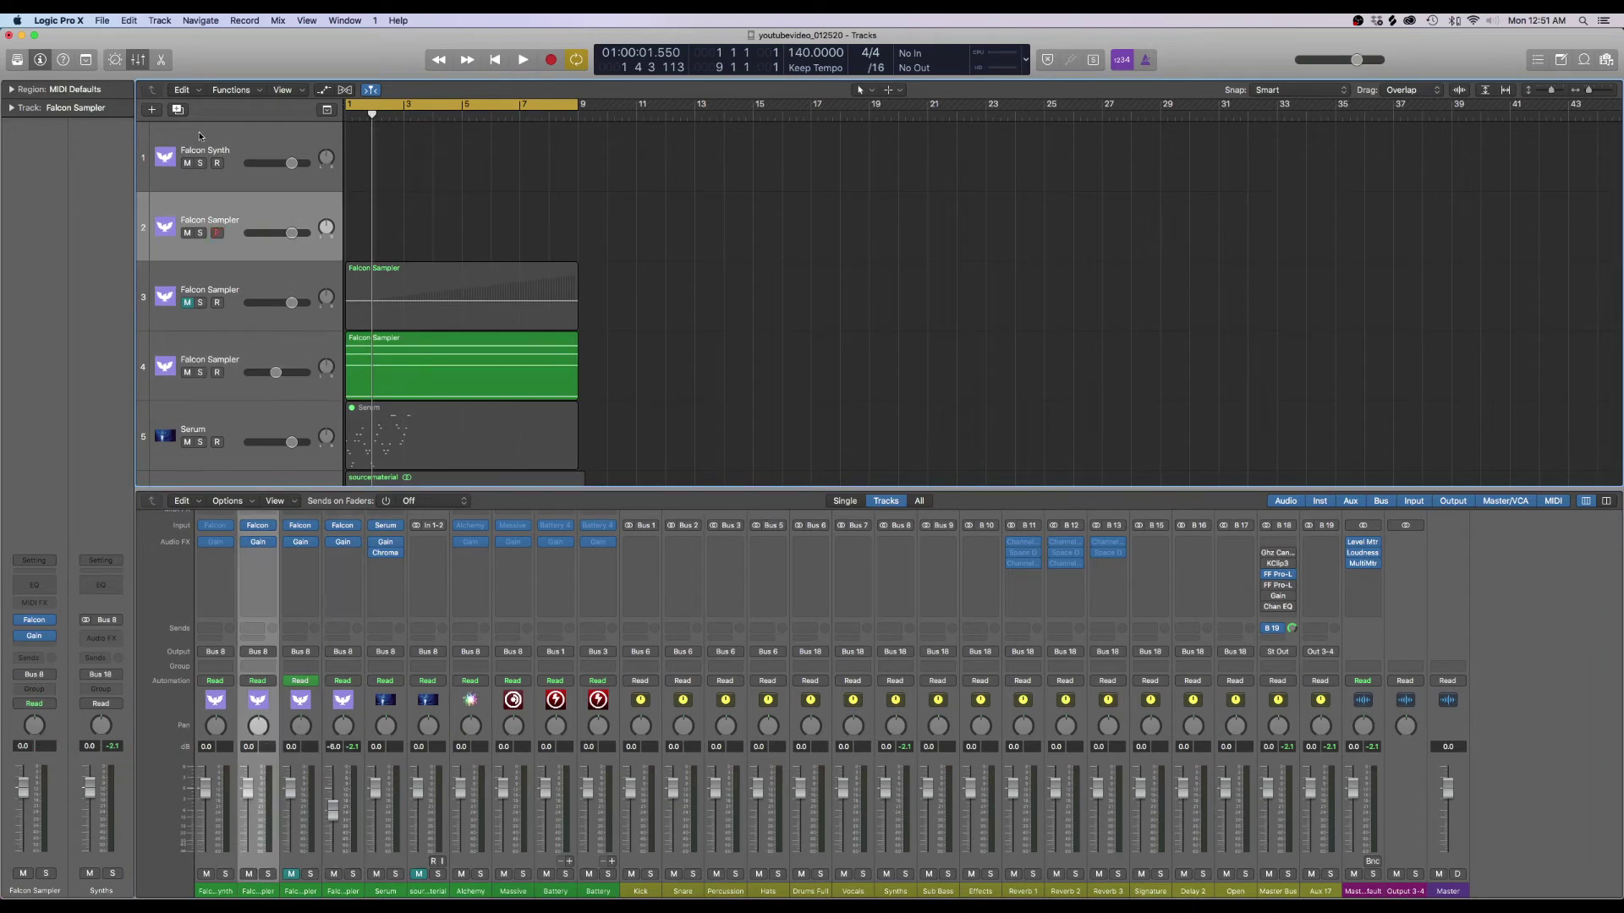
{"action": "left_click", "coordinate": [177, 111]}
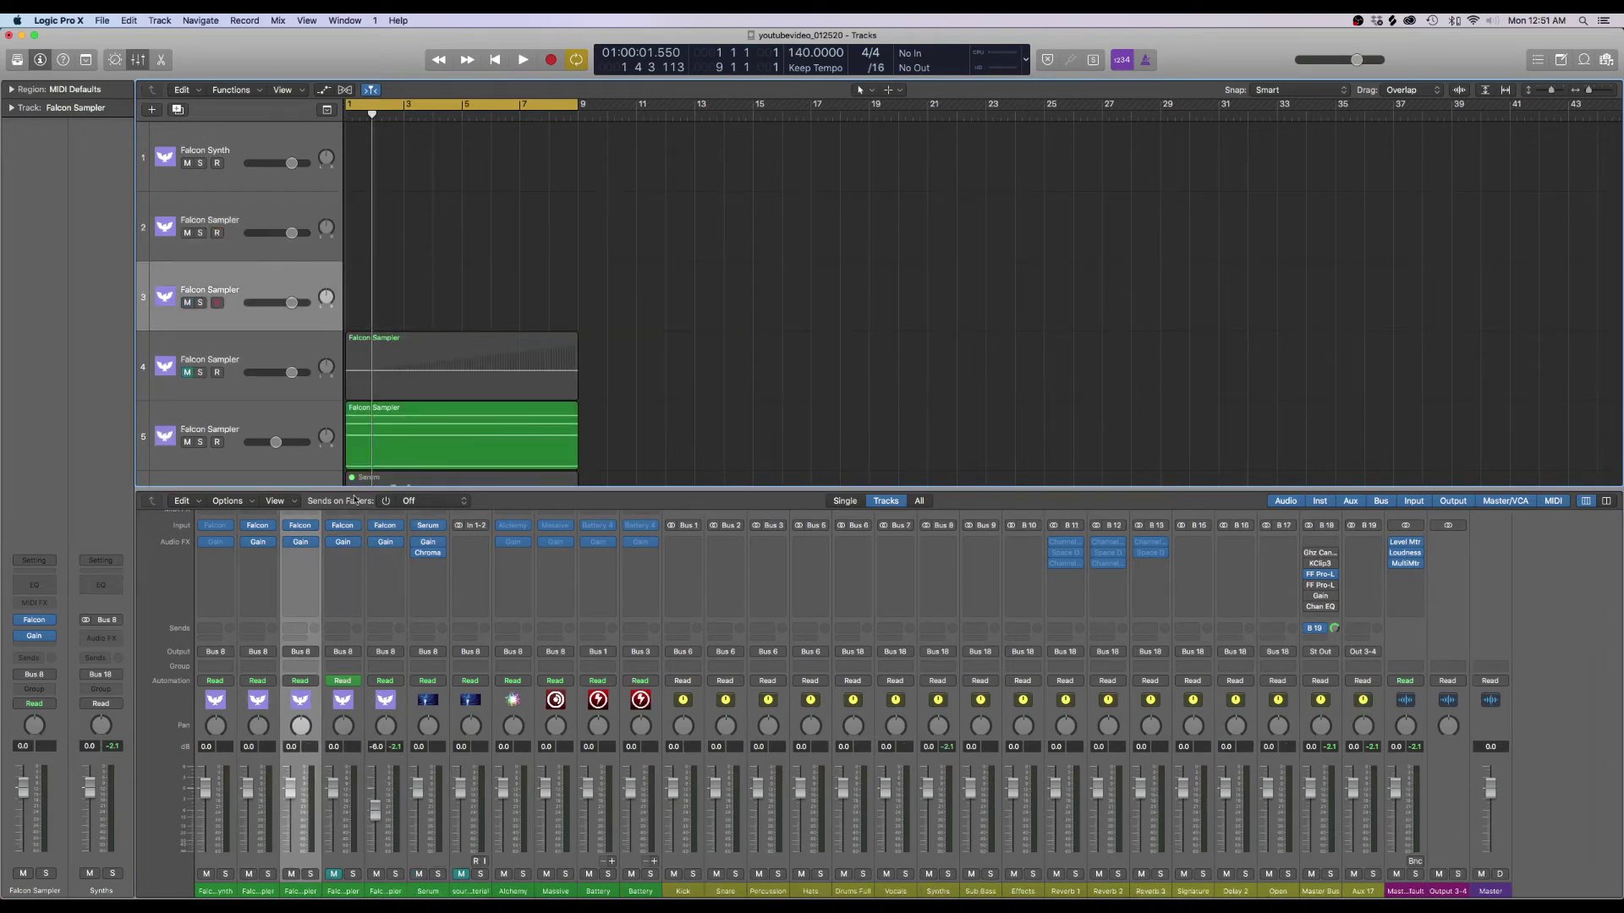
{"action": "left_click", "coordinate": [300, 526]}
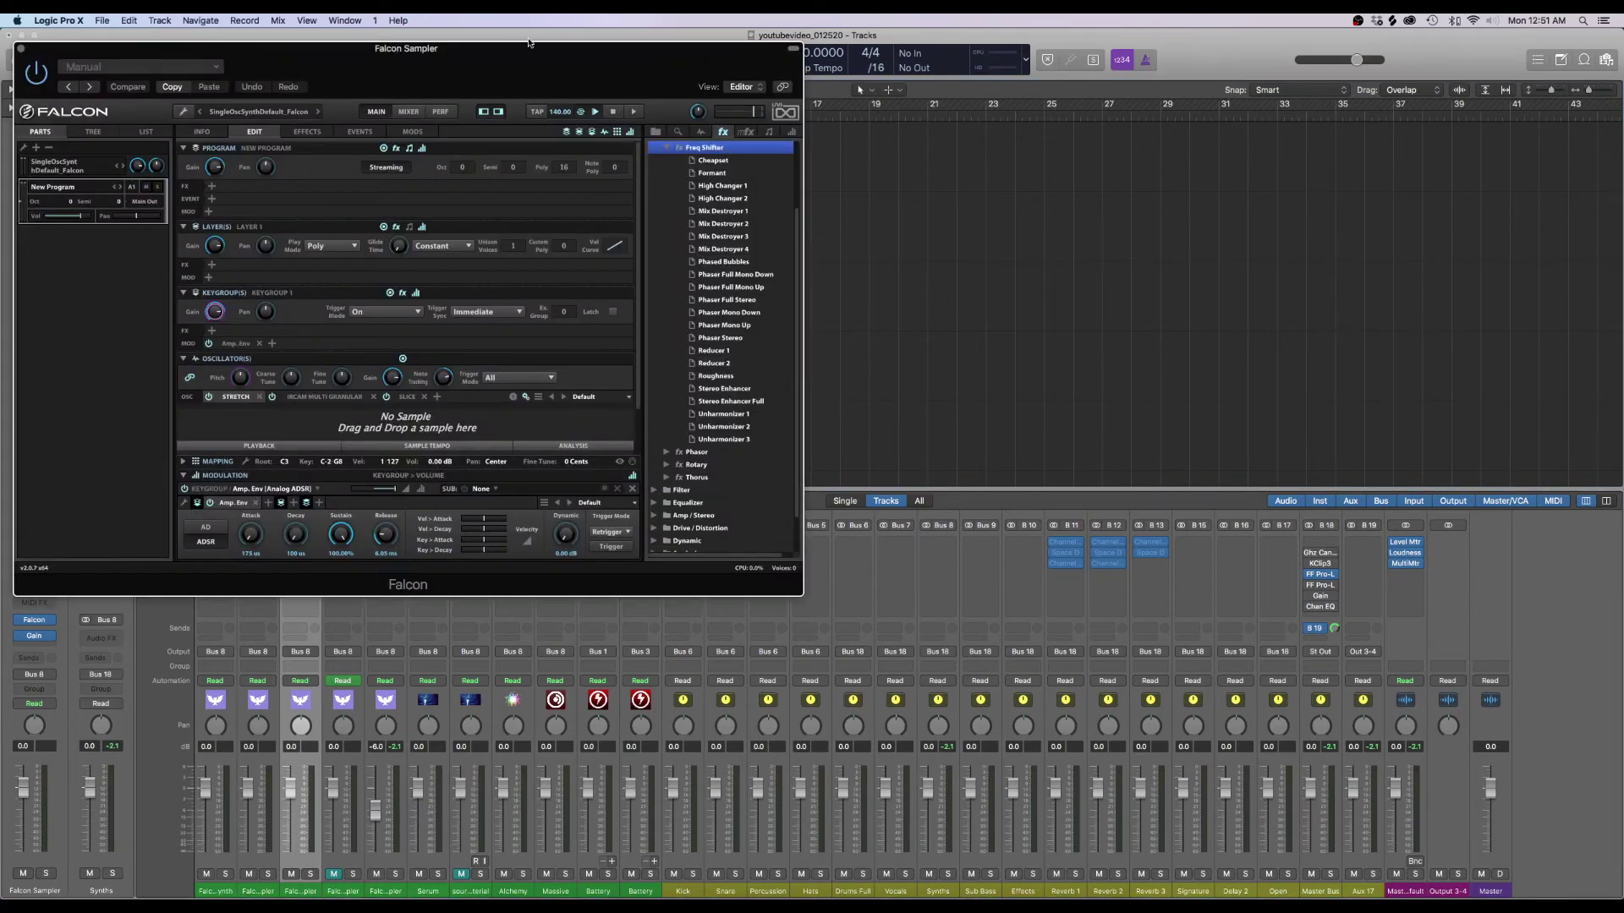
{"action": "left_click_drag", "start_coordinate": [529, 42], "coordinate": [905, 196]}
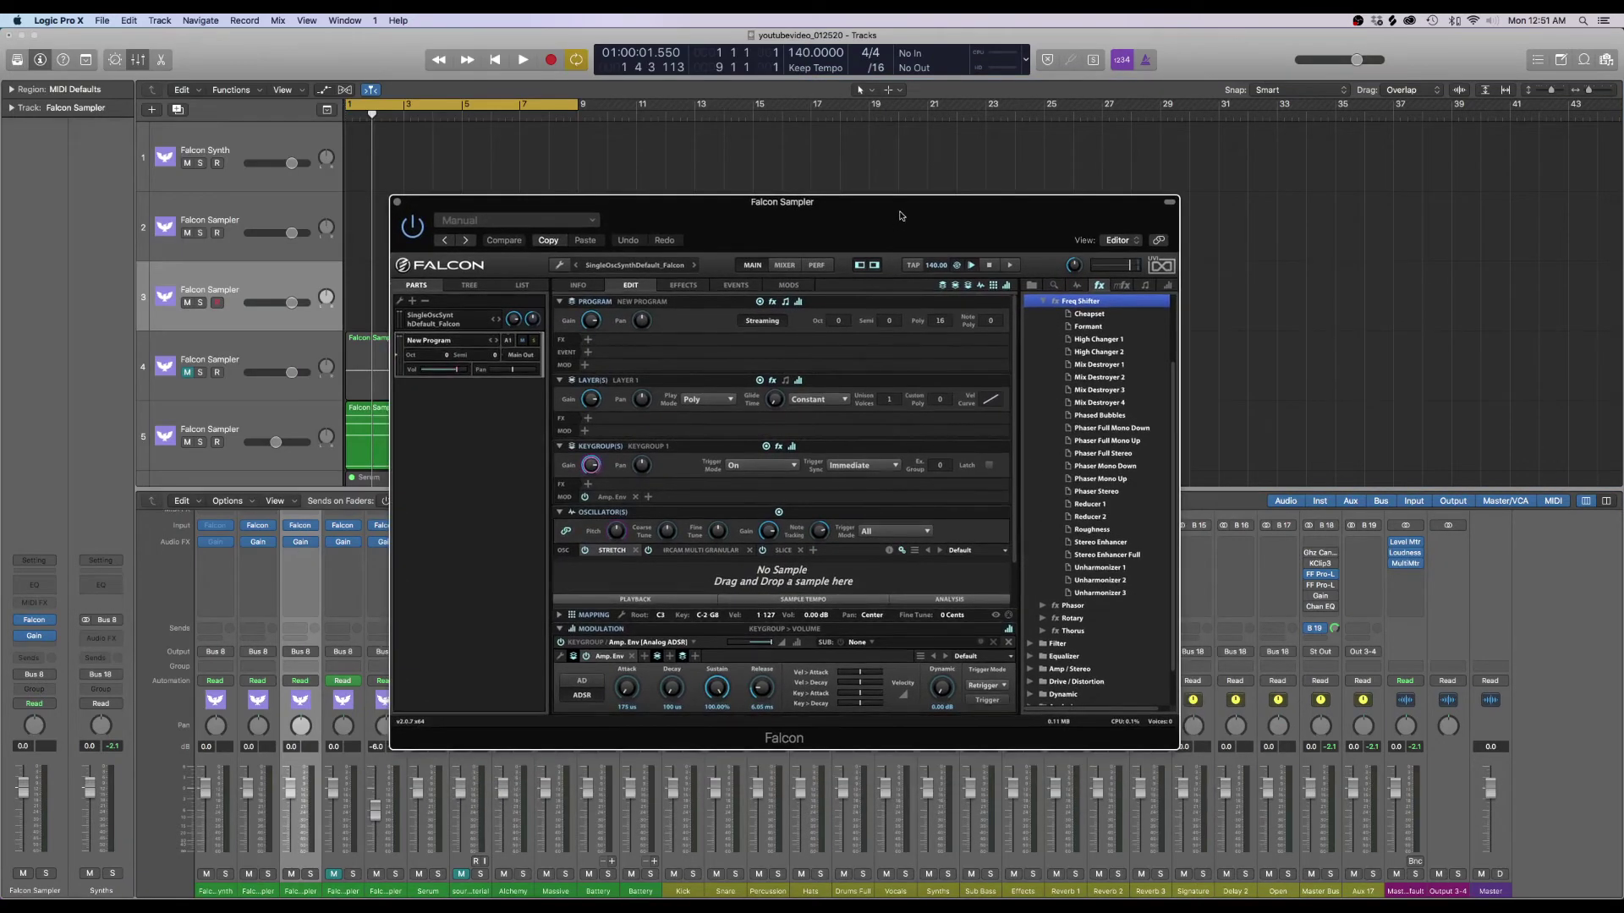
Remove the Stretch and Slice oscillators from Falcon, keeping only IRCAM Multi Granular, and move the plug-in window upward
{"action": "left_click", "coordinate": [635, 550]}
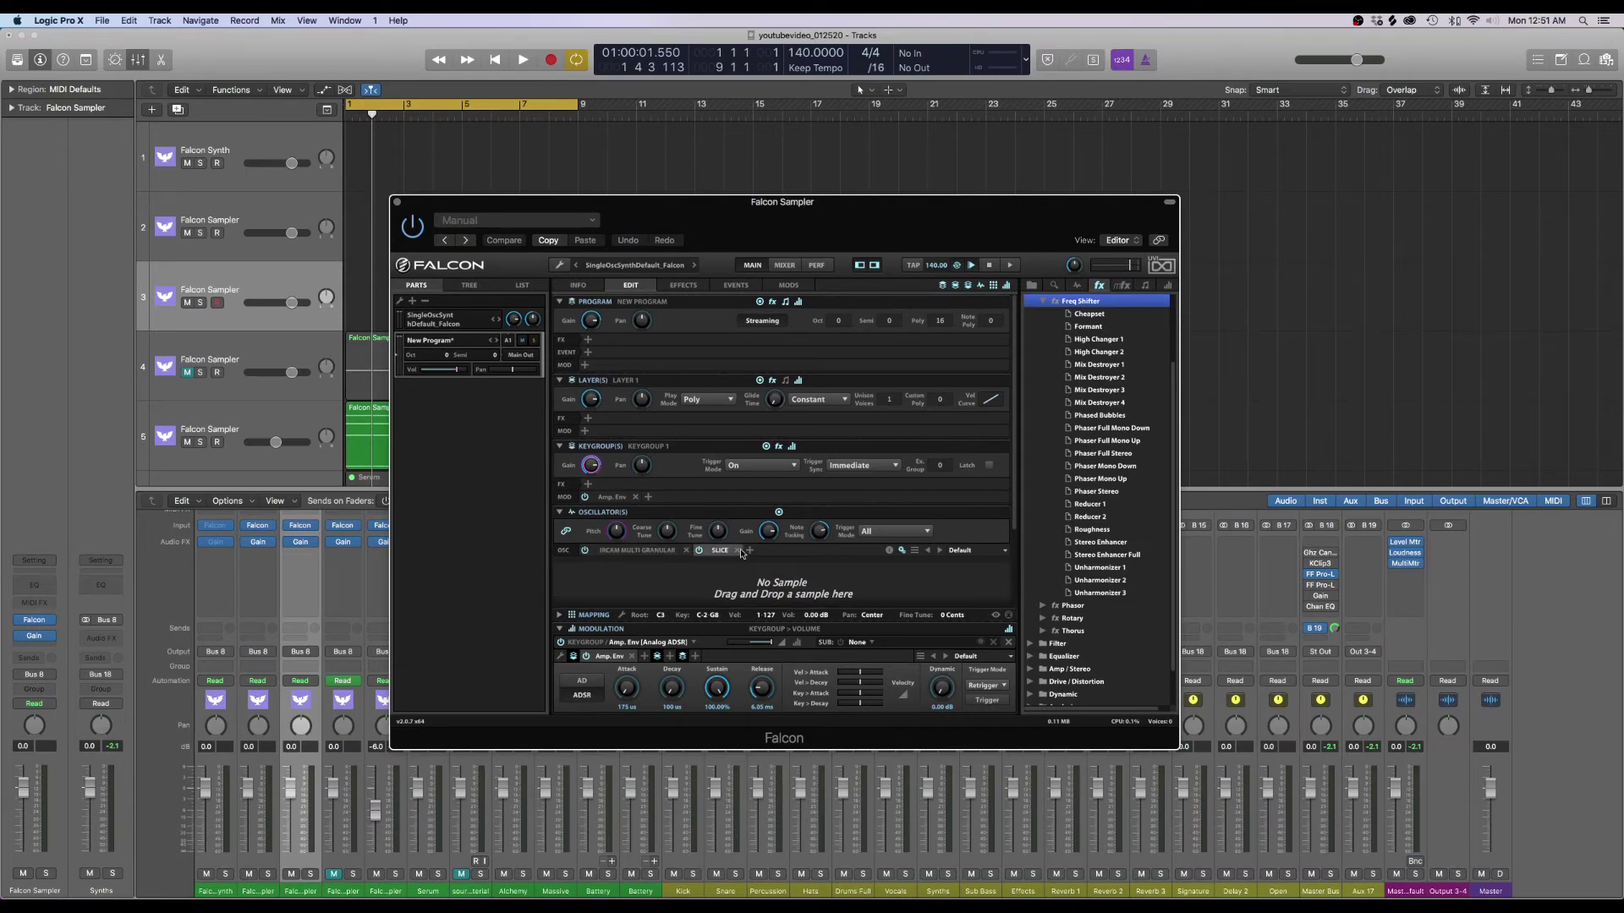
{"action": "left_click", "coordinate": [742, 551]}
{"action": "left_click_drag", "start_coordinate": [744, 227], "coordinate": [791, 92]}
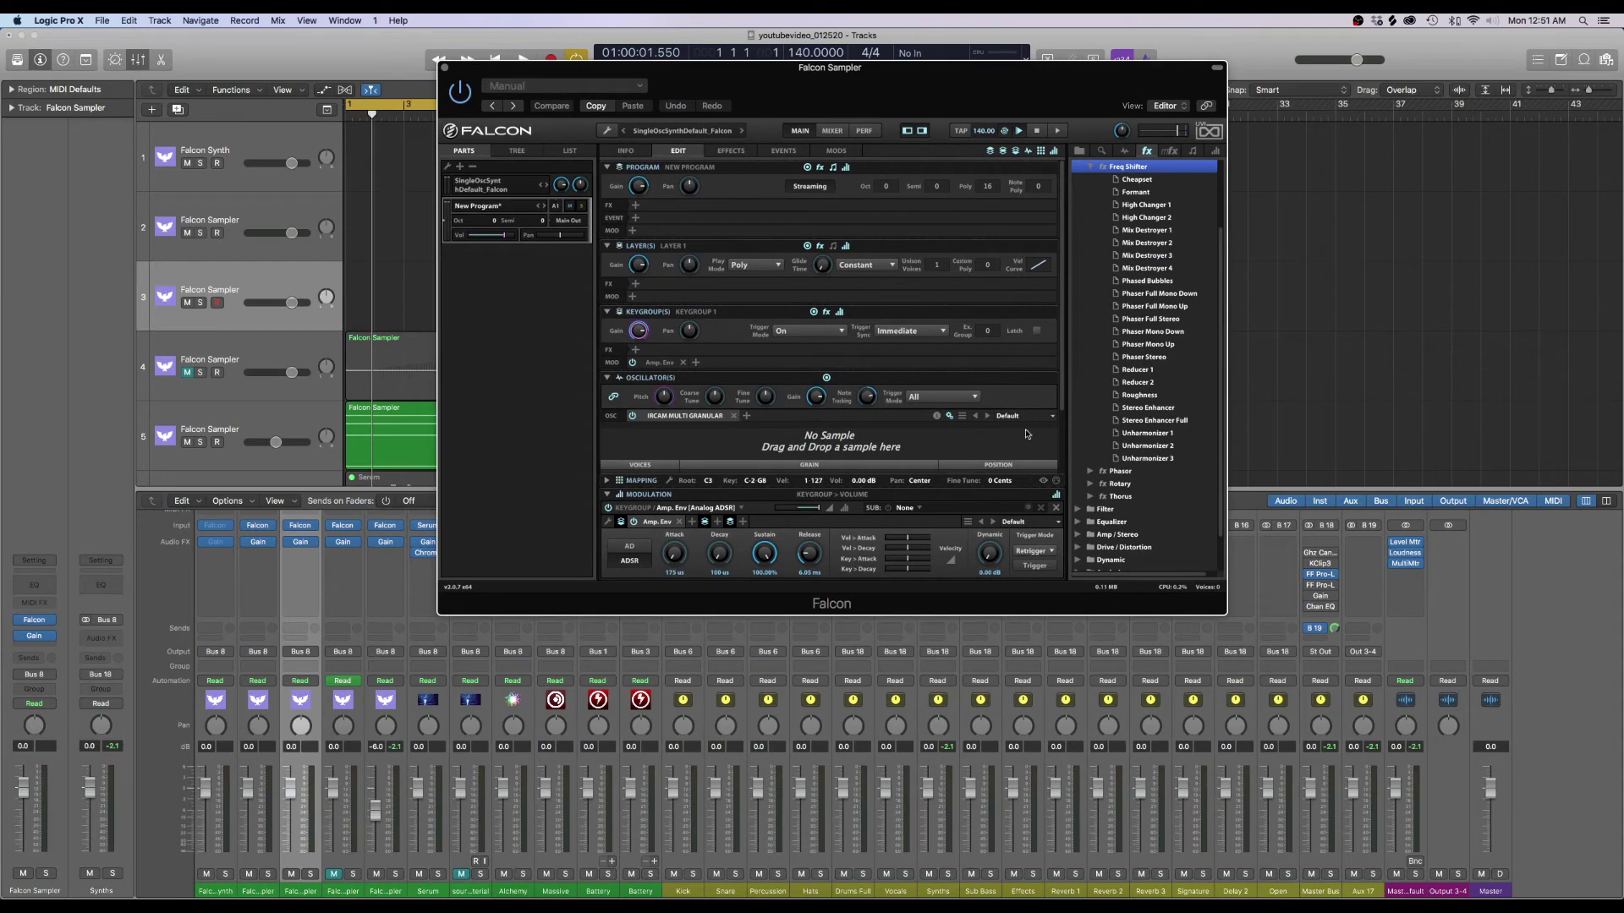
Switch to Splice, position its window beside Falcon, and list only the loops from all downloaded samples
{"action": "left_click", "coordinate": [943, 880]}
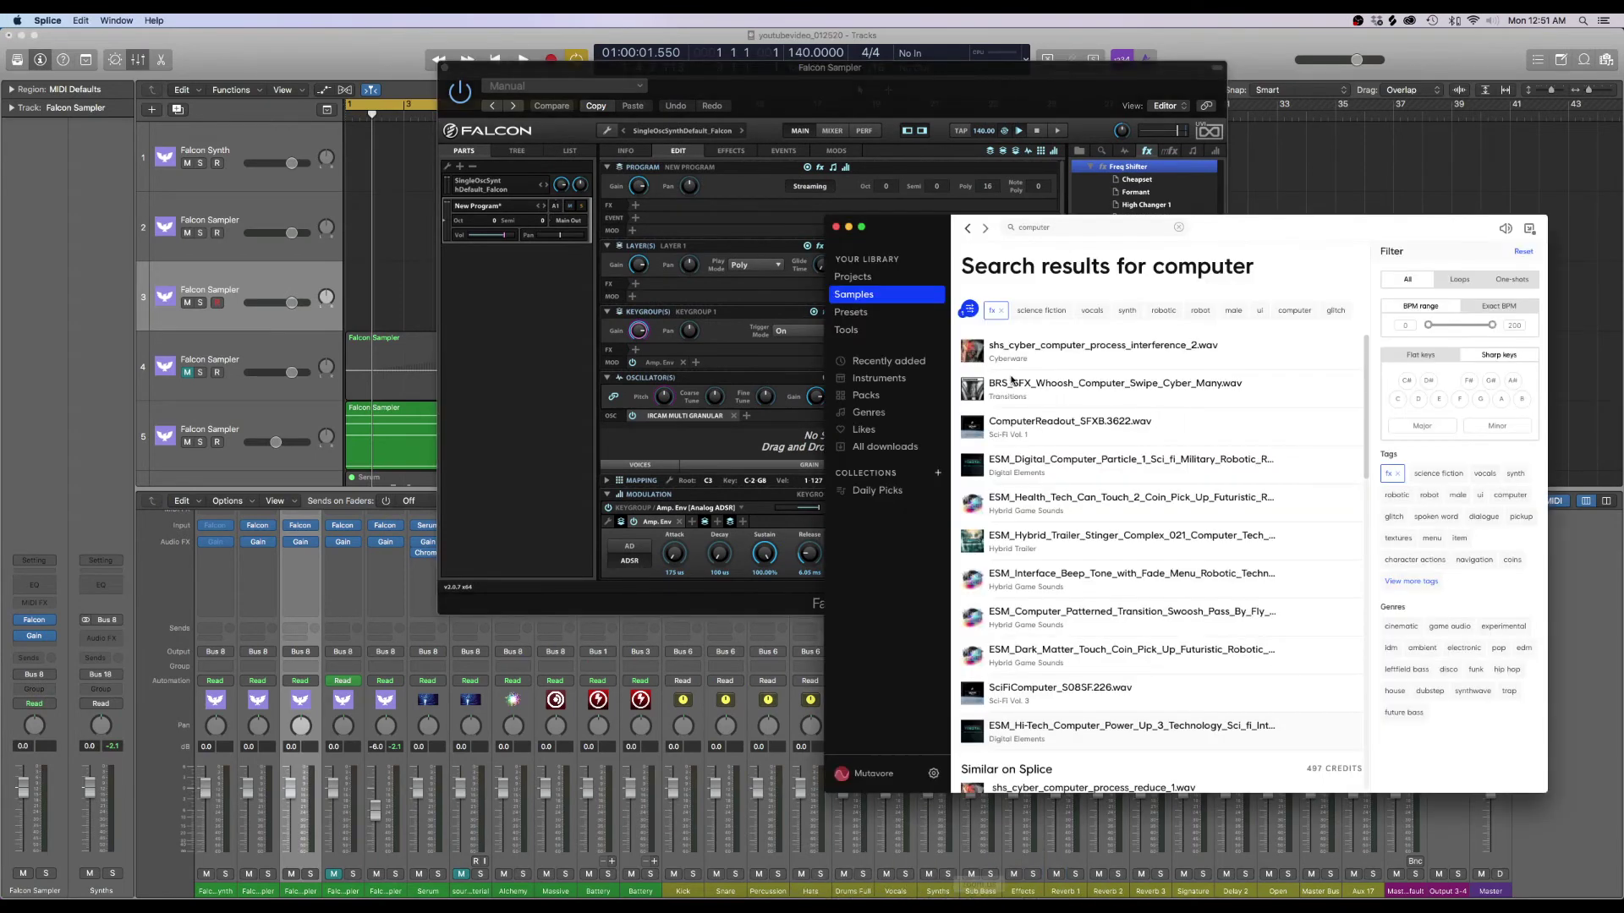
{"action": "left_click_drag", "start_coordinate": [914, 246], "coordinate": [1092, 276]}
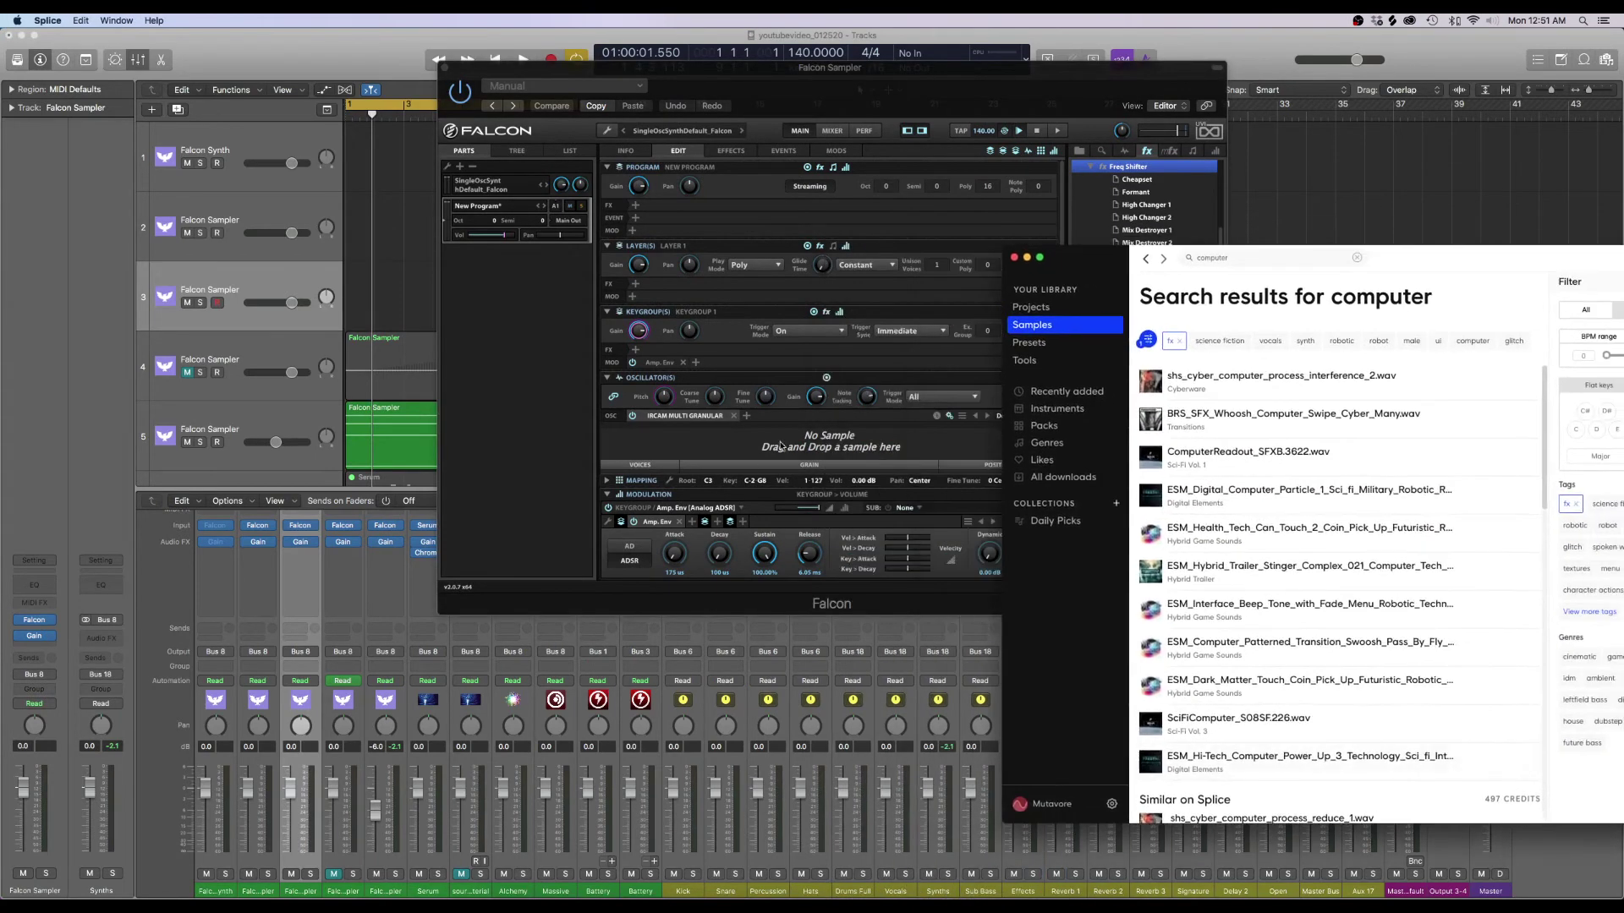
{"action": "mouse_move", "coordinate": [1229, 511]}
{"action": "scroll", "coordinate": [1229, 511], "scroll_direction": "down", "scroll_amount": 5}
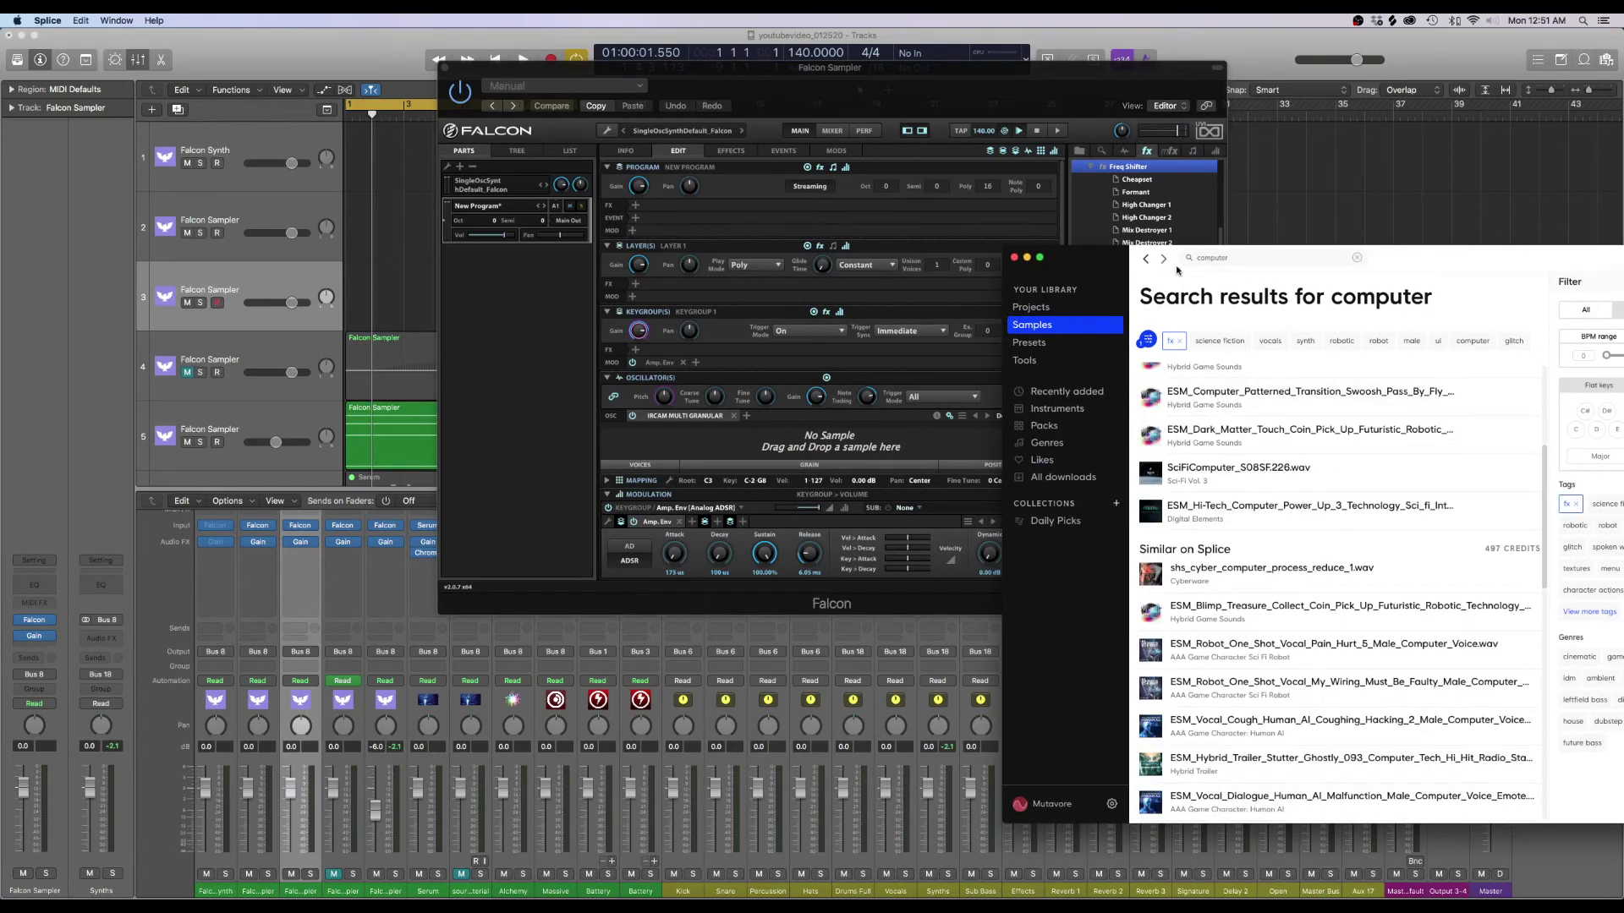
{"action": "left_click", "coordinate": [1056, 479]}
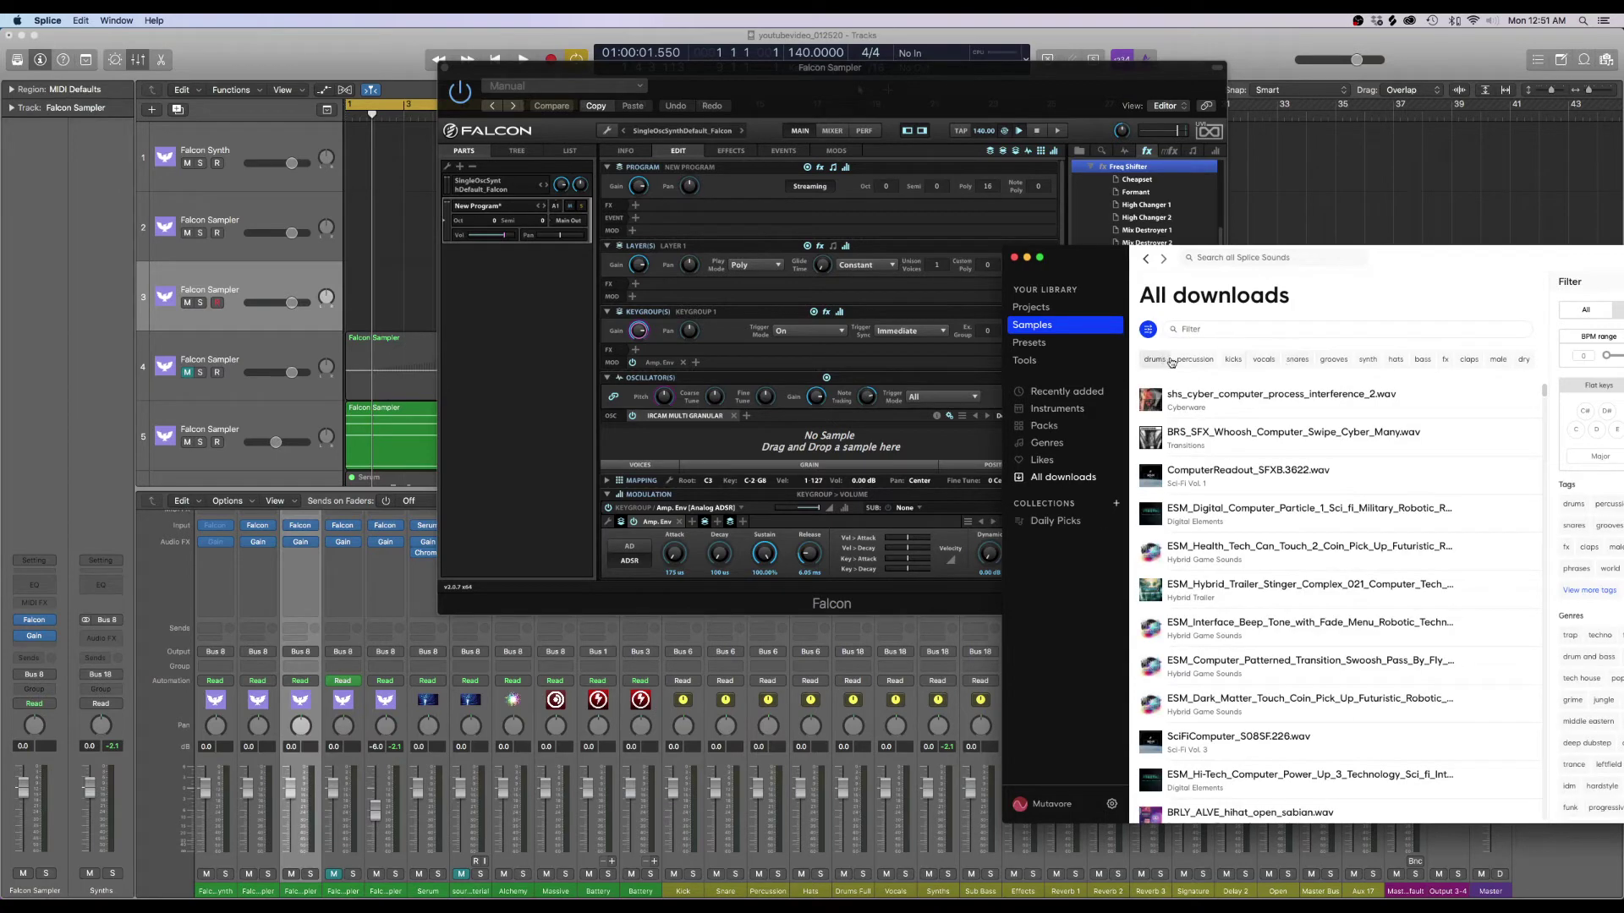
{"action": "left_click_drag", "start_coordinate": [1483, 265], "coordinate": [1279, 264]}
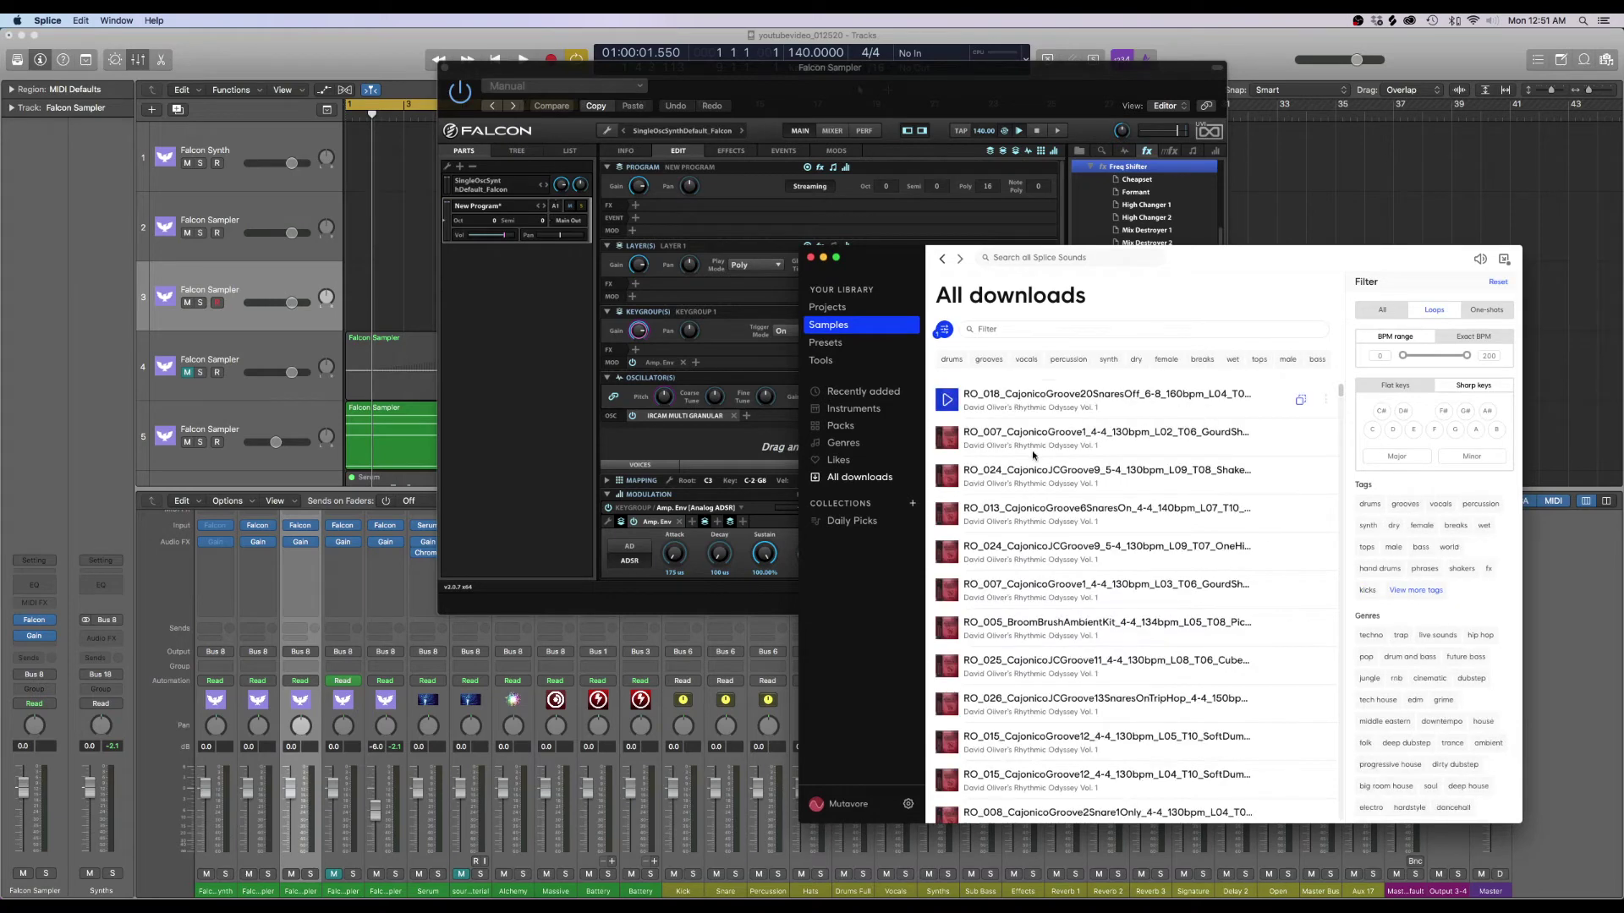
Load 27_HT_Drum_Loop_128.wav from the Splice downloads into Falcon's IRCAM Multi Granular oscillator, then return to Logic and audition it
{"action": "scroll", "coordinate": [1125, 518], "scroll_direction": "down", "scroll_amount": 1}
{"action": "scroll", "coordinate": [1124, 518], "scroll_direction": "down", "scroll_amount": 10}
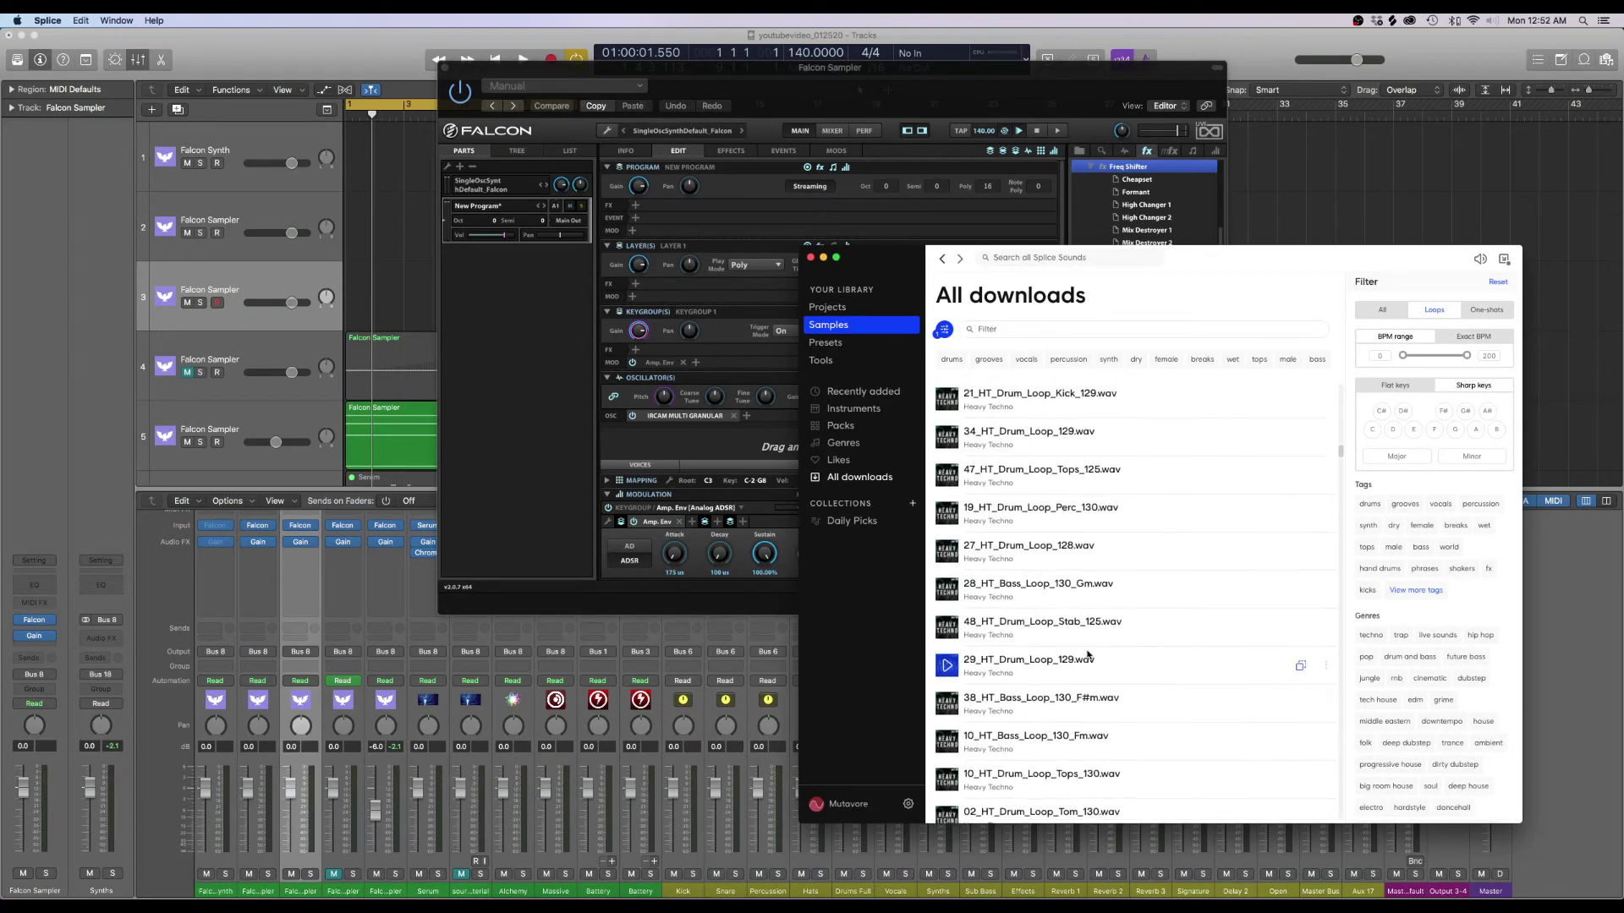
{"action": "left_click", "coordinate": [1048, 714]}
{"action": "scroll", "coordinate": [1049, 601], "scroll_direction": "down", "scroll_amount": 2}
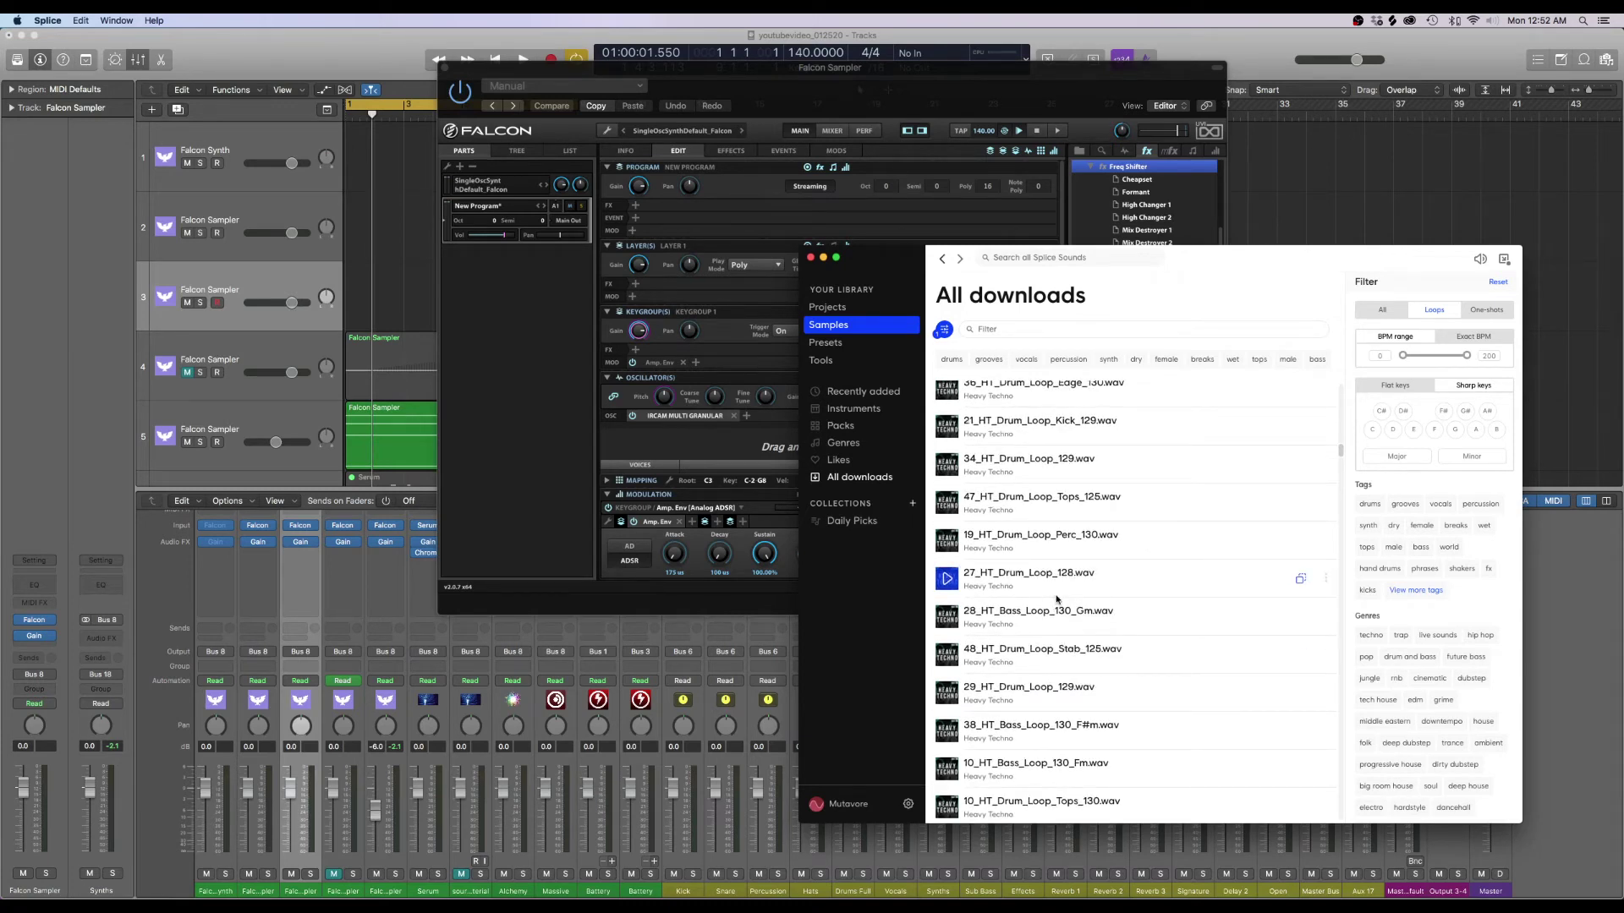
{"action": "left_click", "coordinate": [1049, 581]}
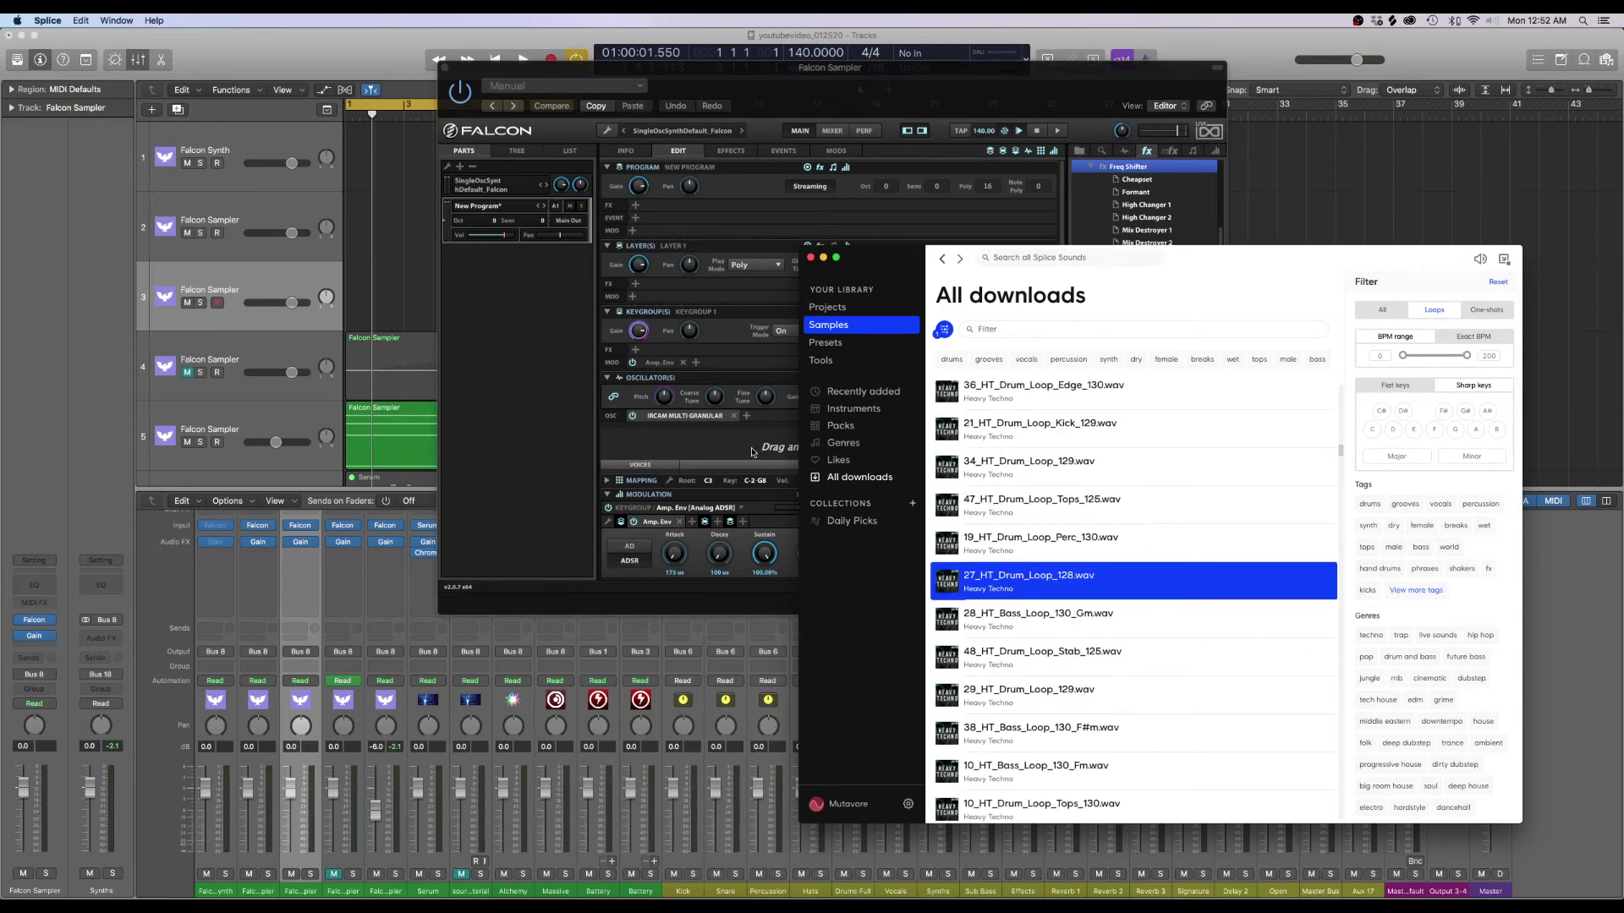
{"action": "left_click_drag", "start_coordinate": [705, 455], "coordinate": [736, 427]}
{"action": "left_click", "coordinate": [1350, 199]}
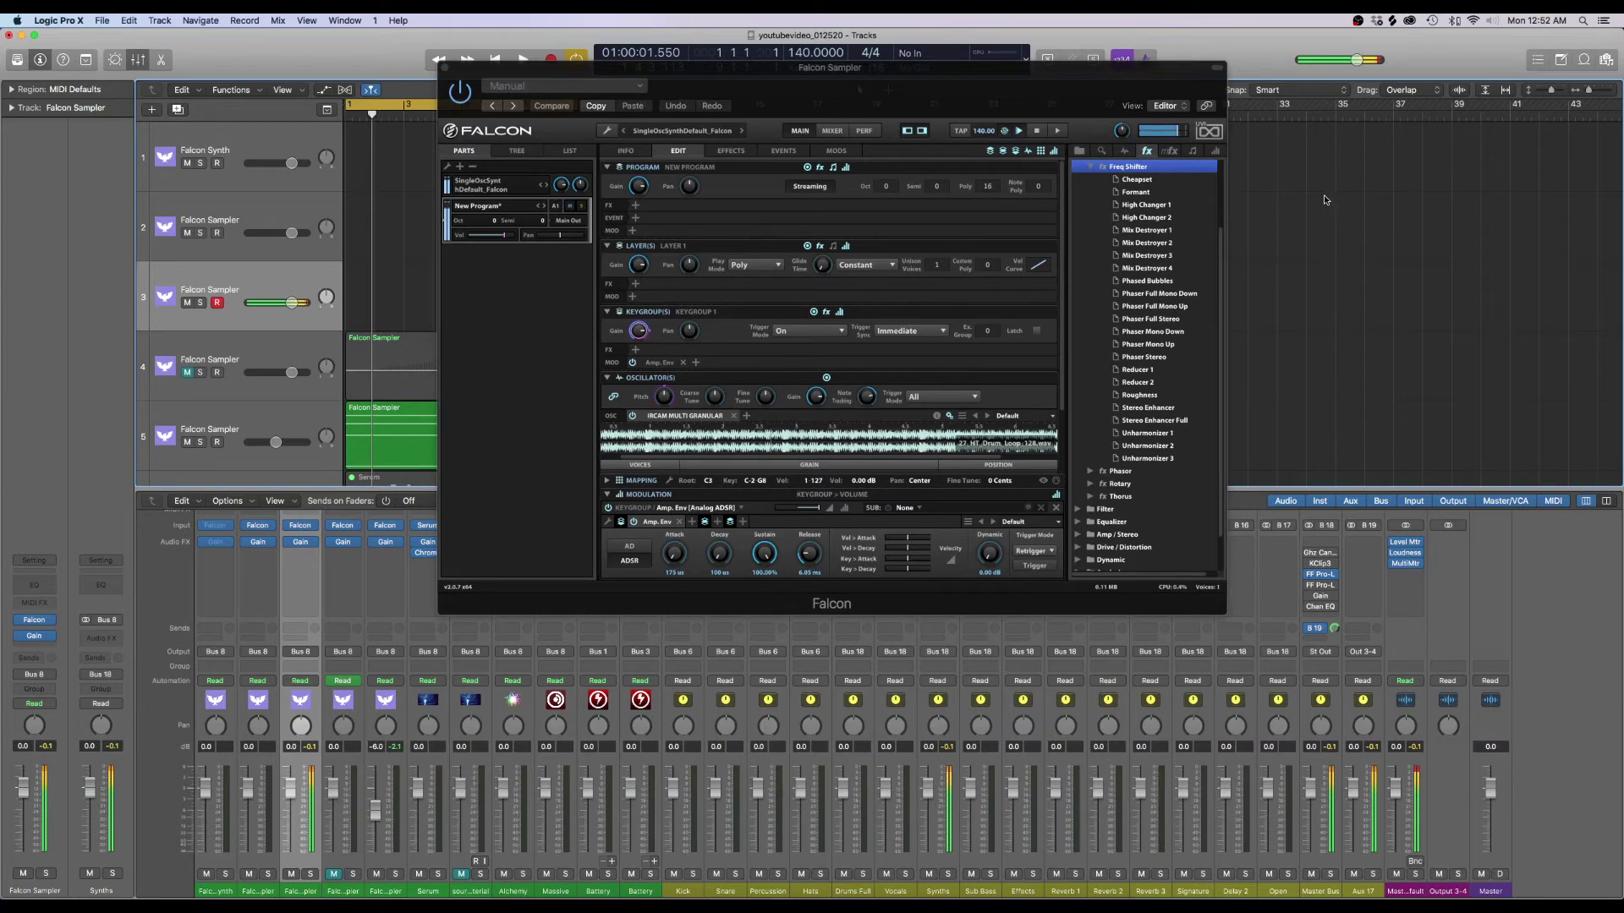
Expand the granular oscillator's controls, set Speed to 0, and reduce the grain Fade and Size while auditioning the drum loop
{"action": "left_click", "coordinate": [850, 465]}
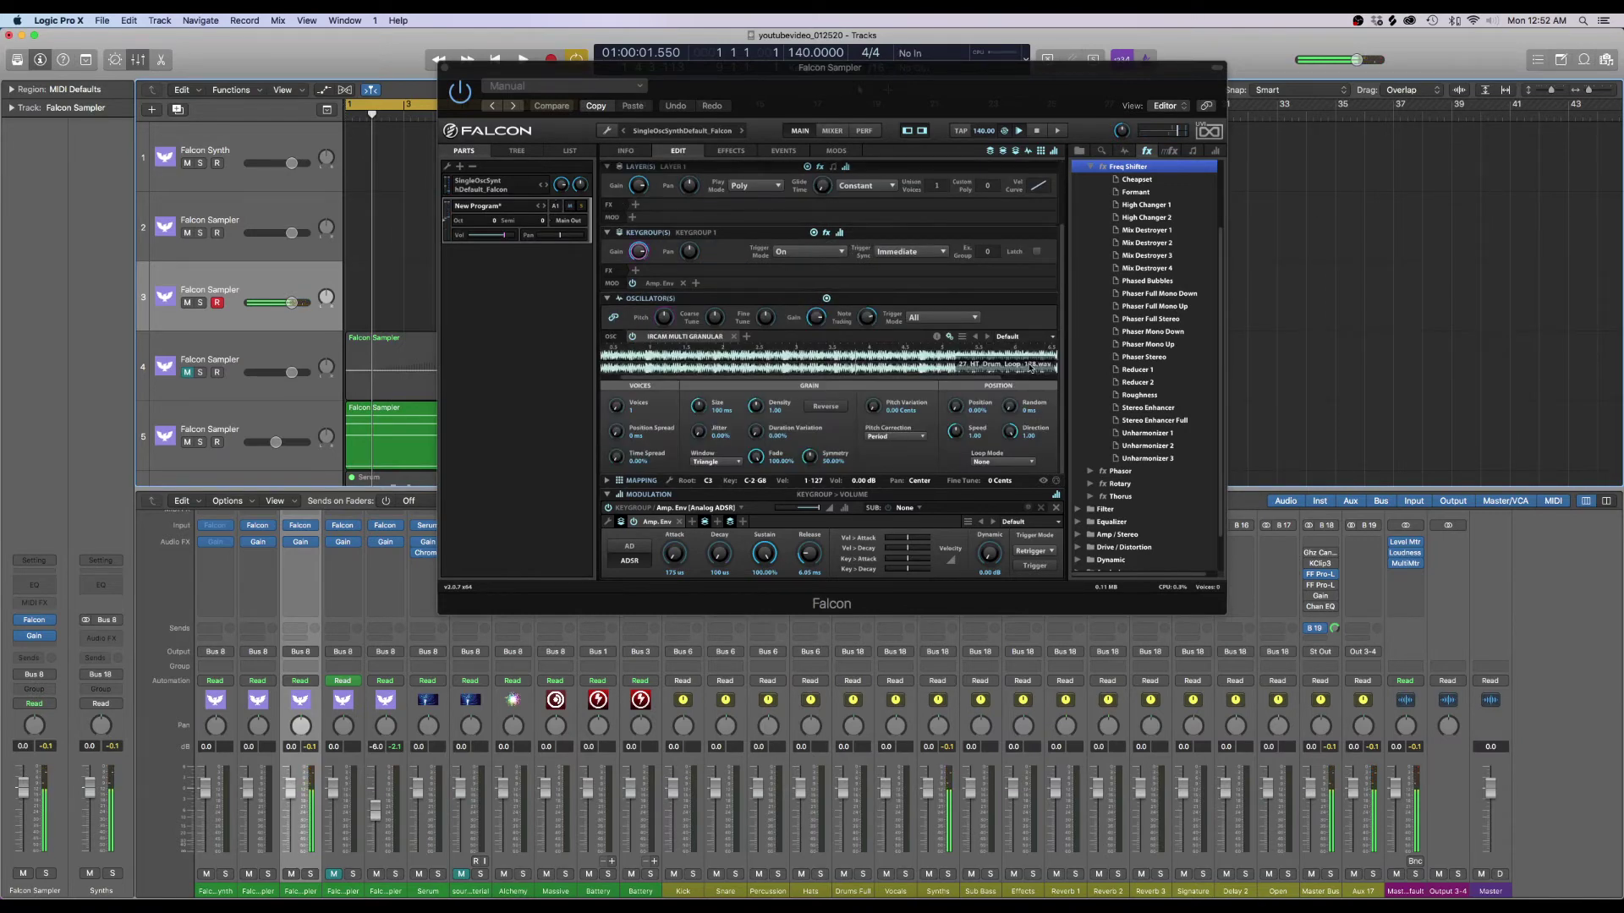
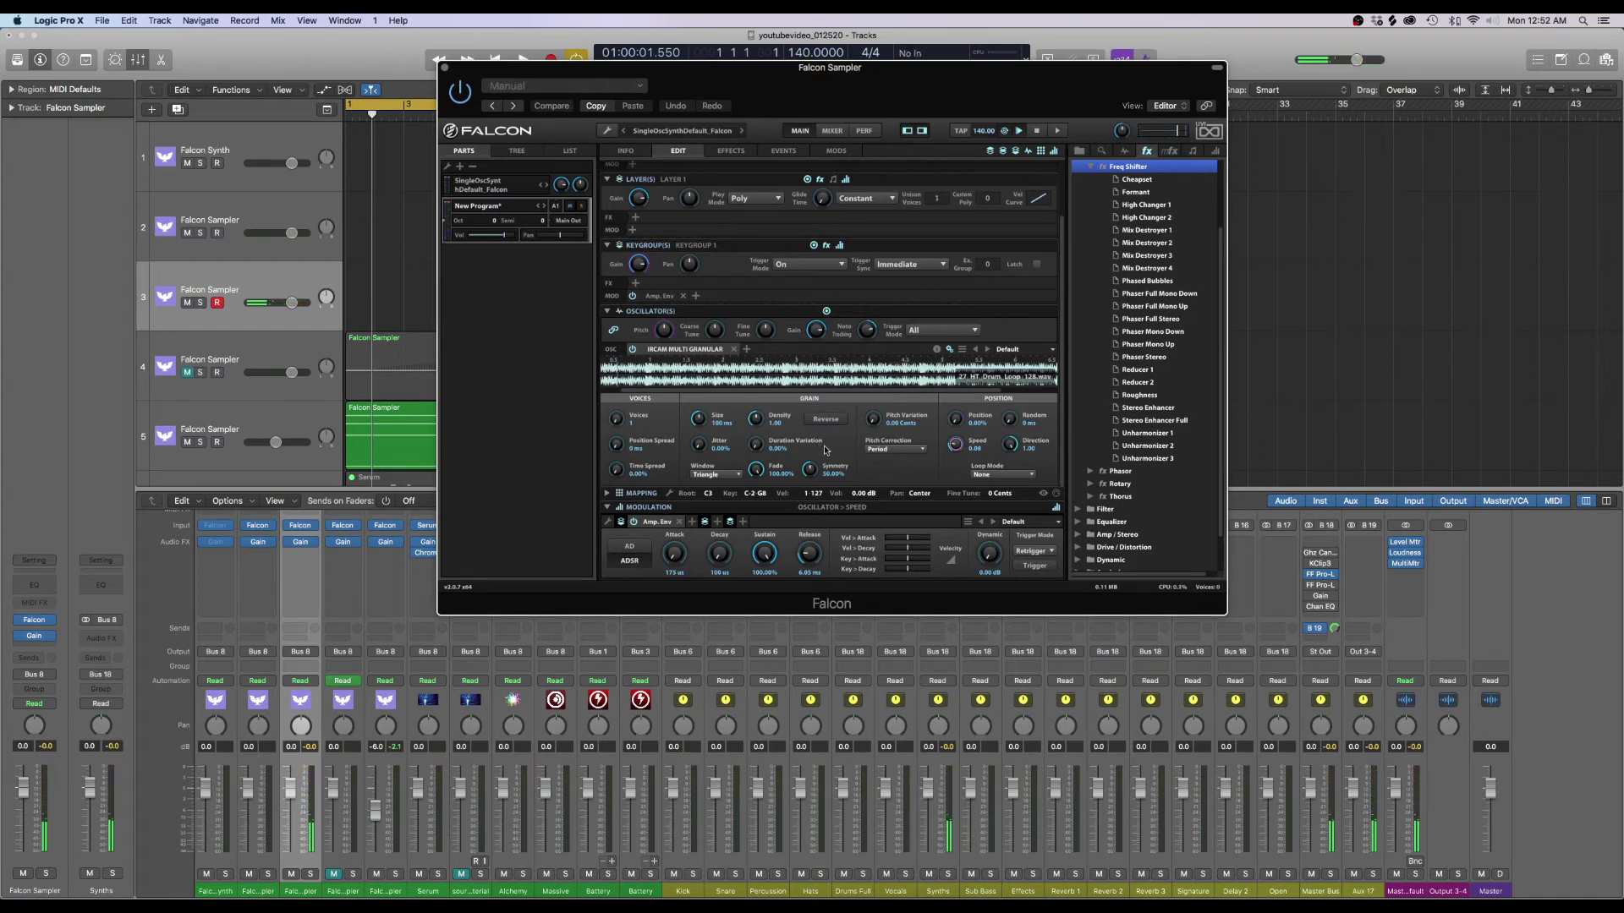
{"action": "left_click_drag", "start_coordinate": [756, 469], "coordinate": [759, 604]}
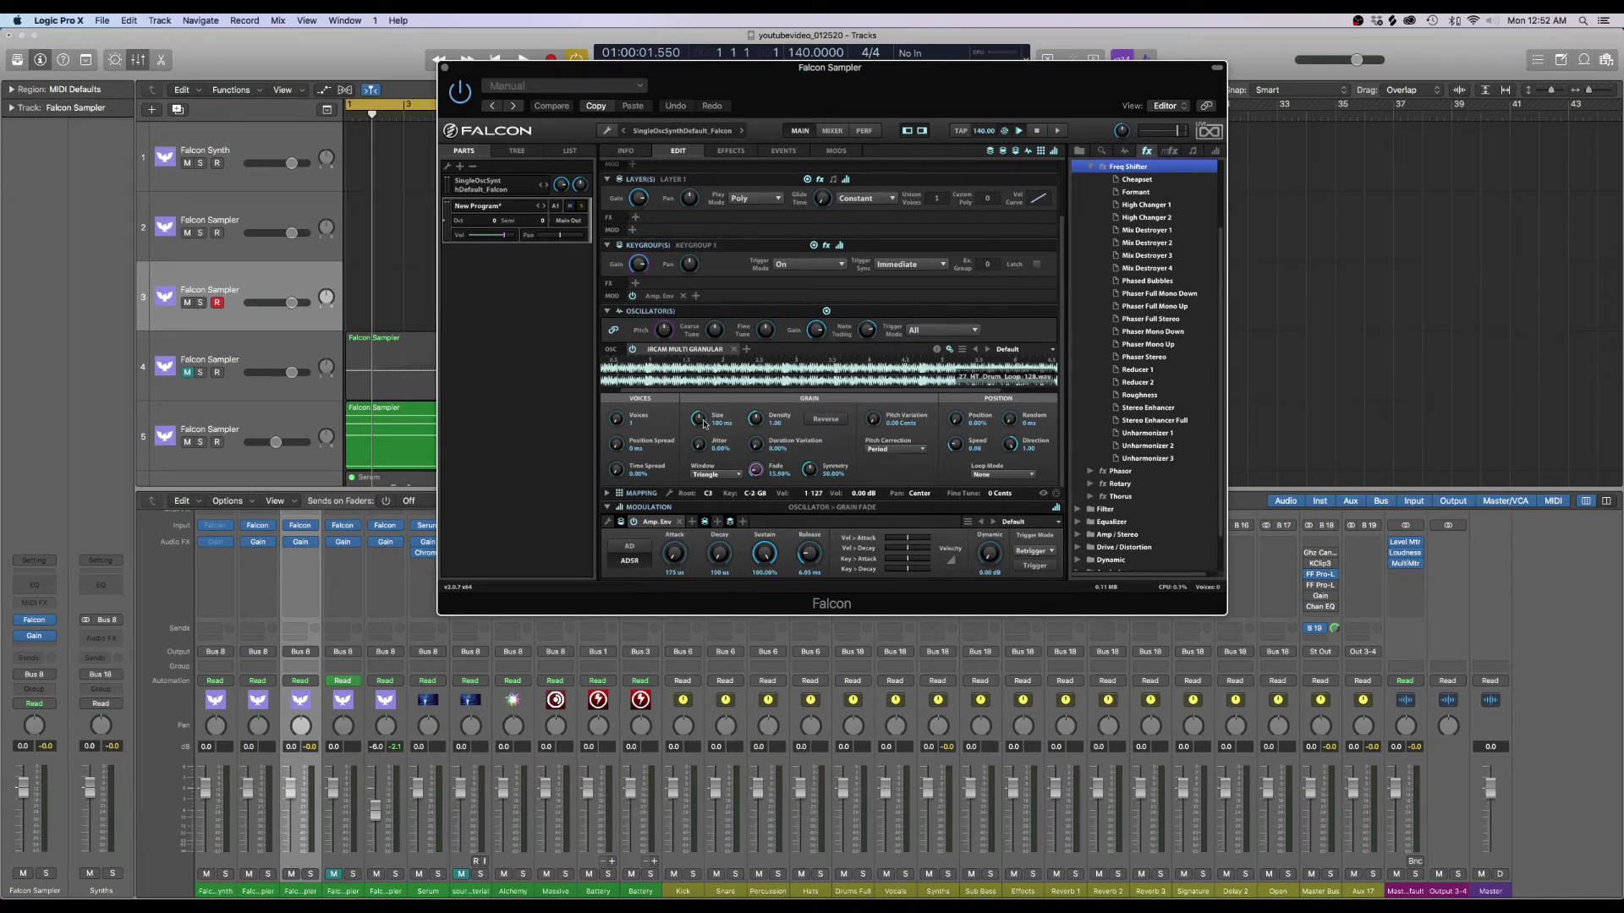
{"action": "left_click_drag", "start_coordinate": [700, 421], "coordinate": [702, 464]}
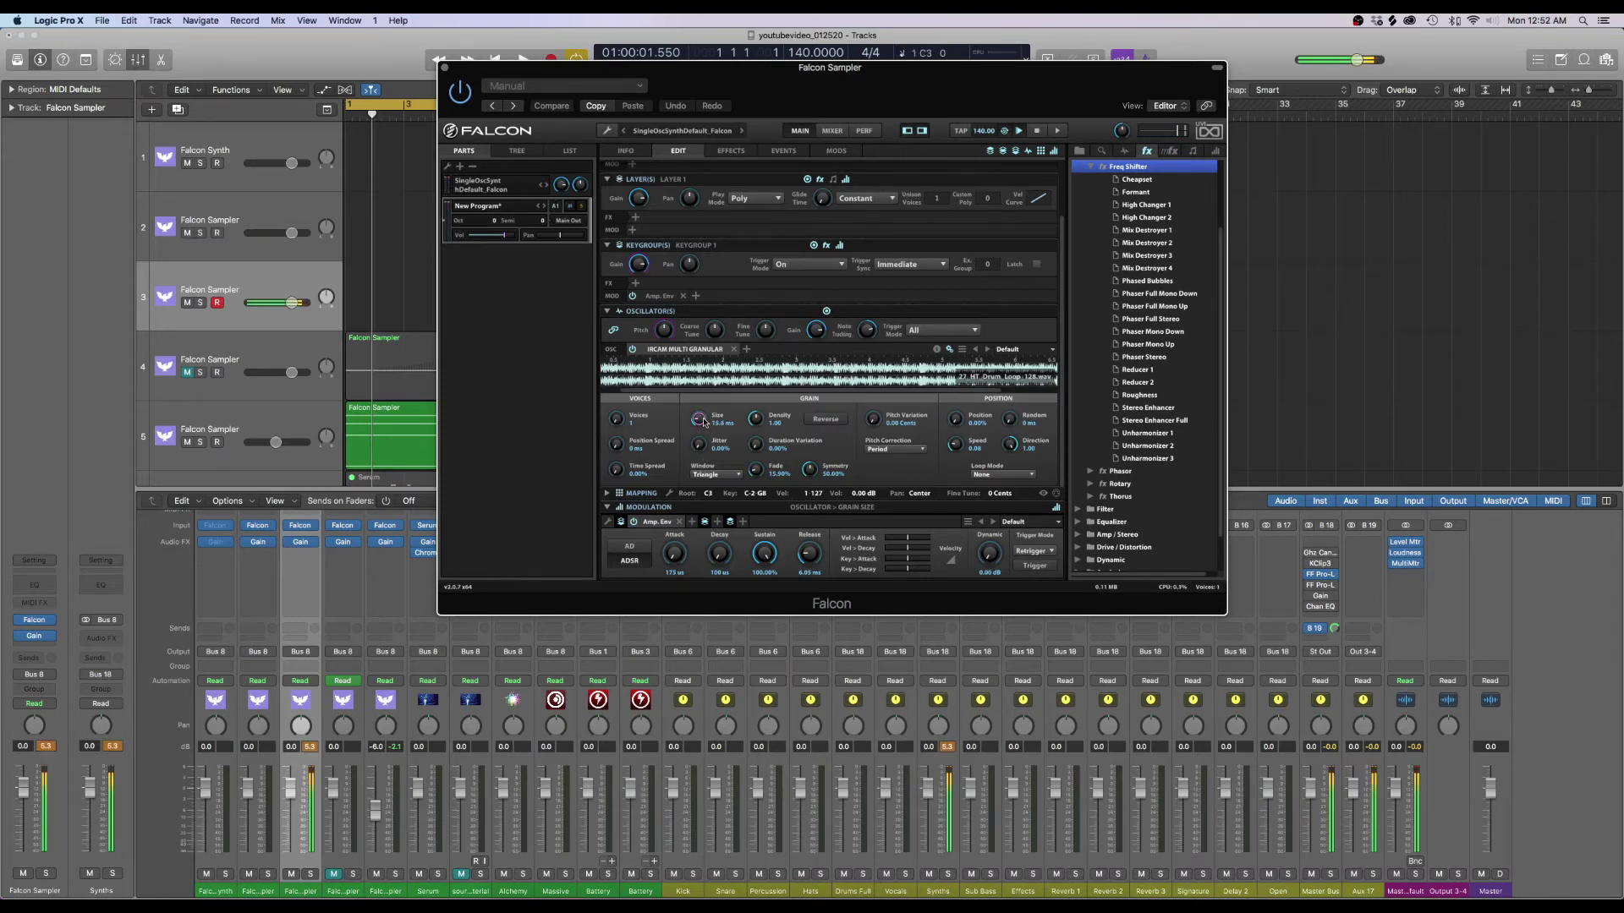
{"action": "left_click_drag", "start_coordinate": [701, 470], "coordinate": [702, 423]}
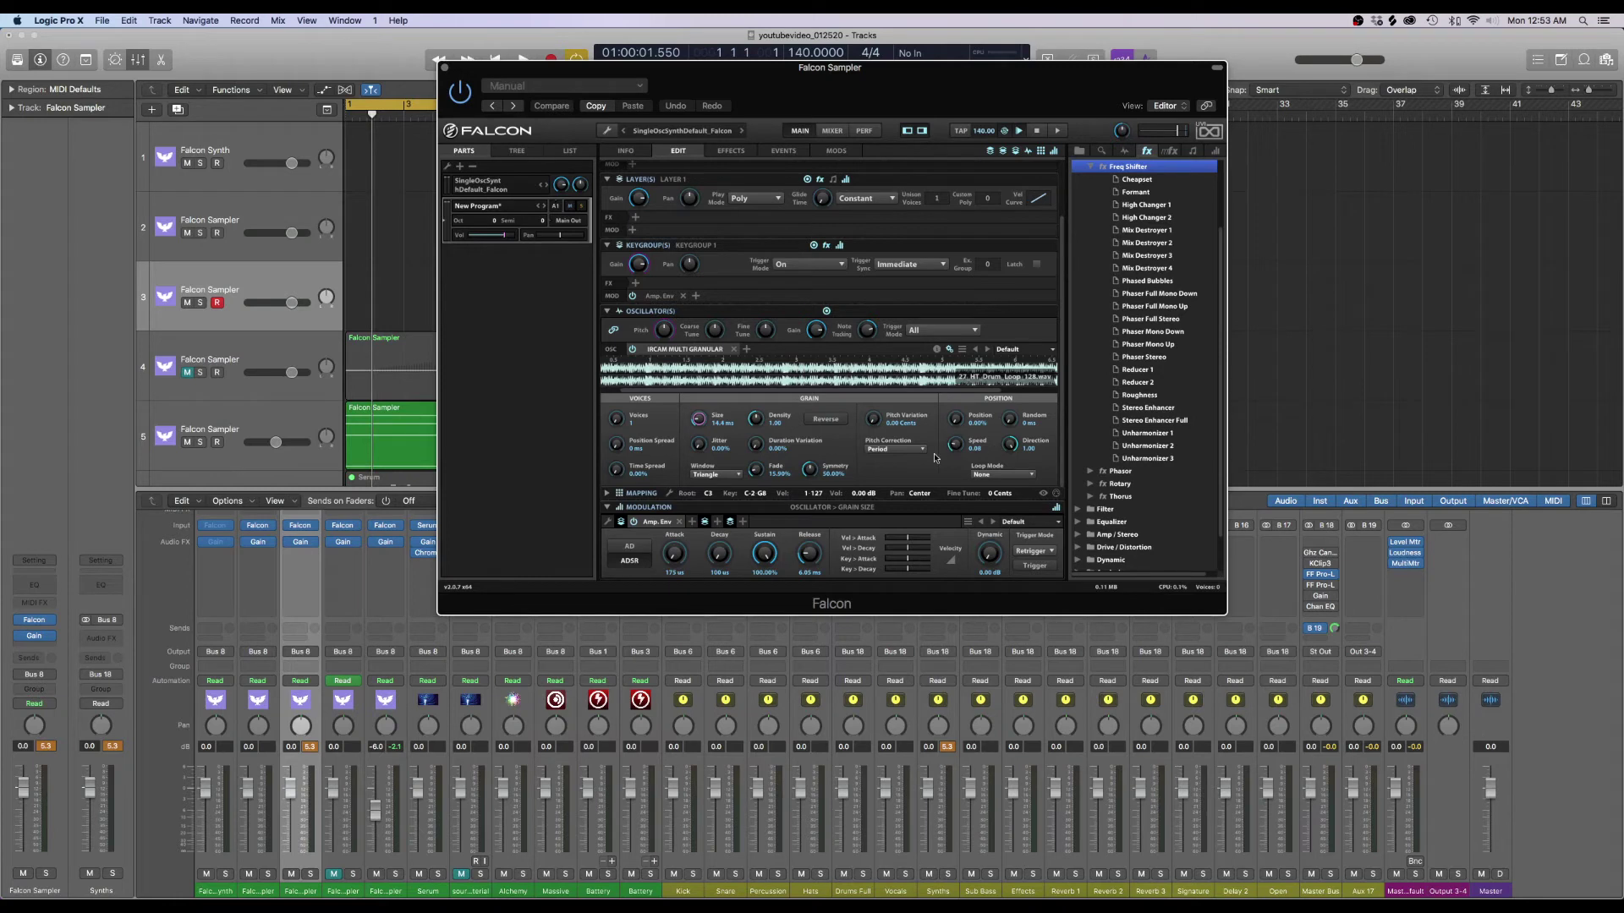
Lower the drum-loop track's volume to -7.0 dB, experiment with grain Size and Density, ending with larger, sparser grains, and close Falcon
{"action": "left_click_drag", "start_coordinate": [289, 793], "coordinate": [292, 812]}
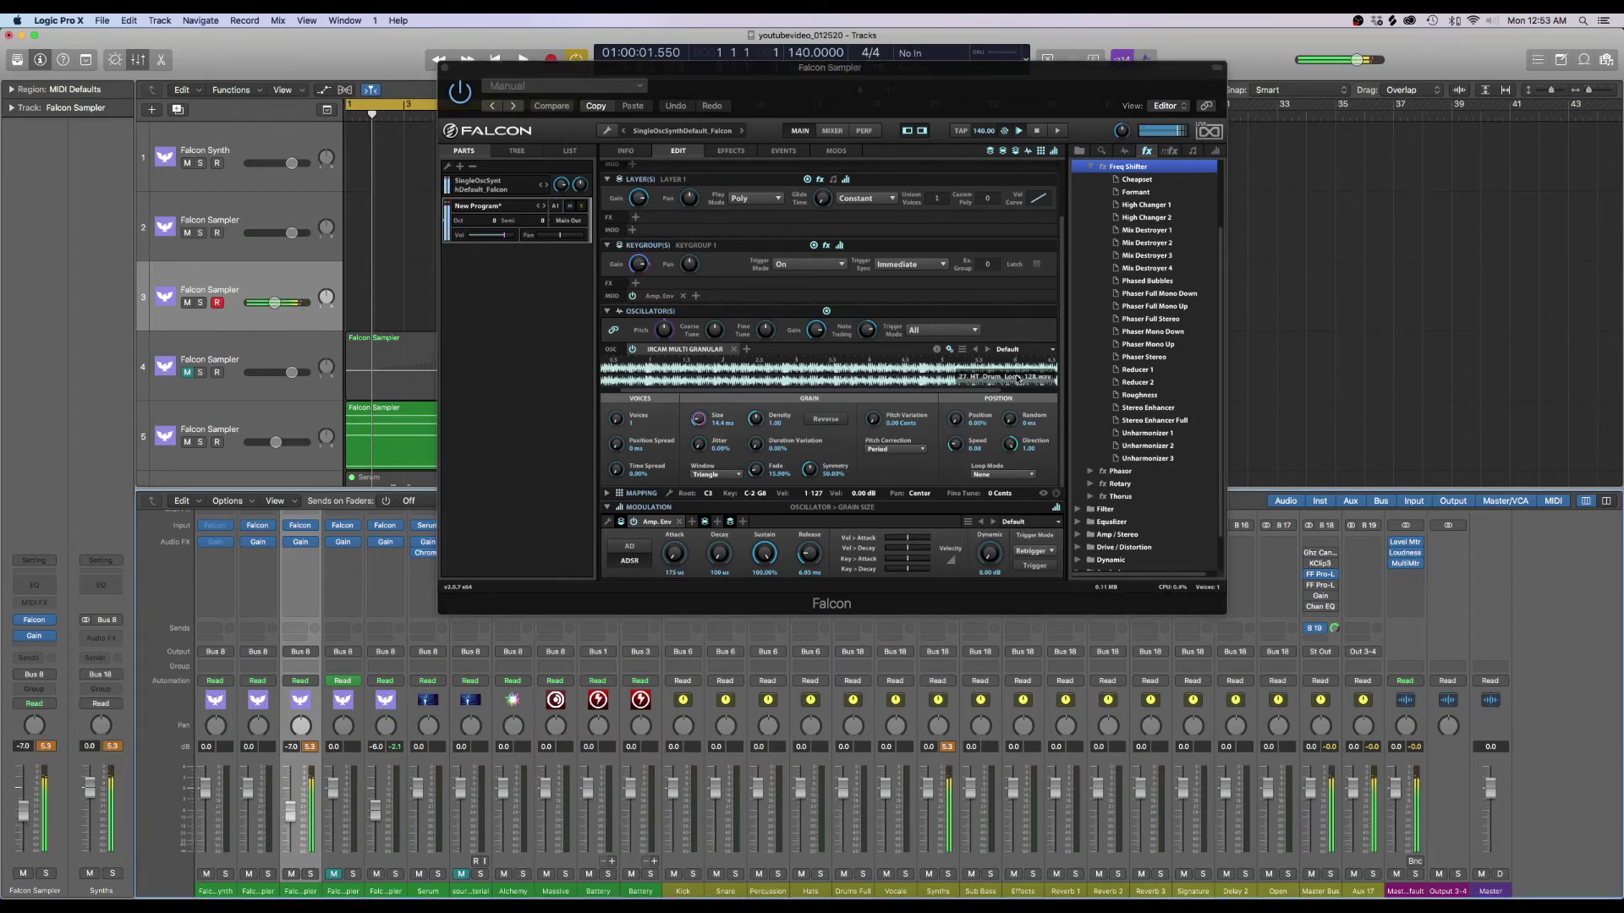
{"action": "left_click_drag", "start_coordinate": [705, 422], "coordinate": [749, 418]}
{"action": "left_click", "coordinate": [755, 418]}
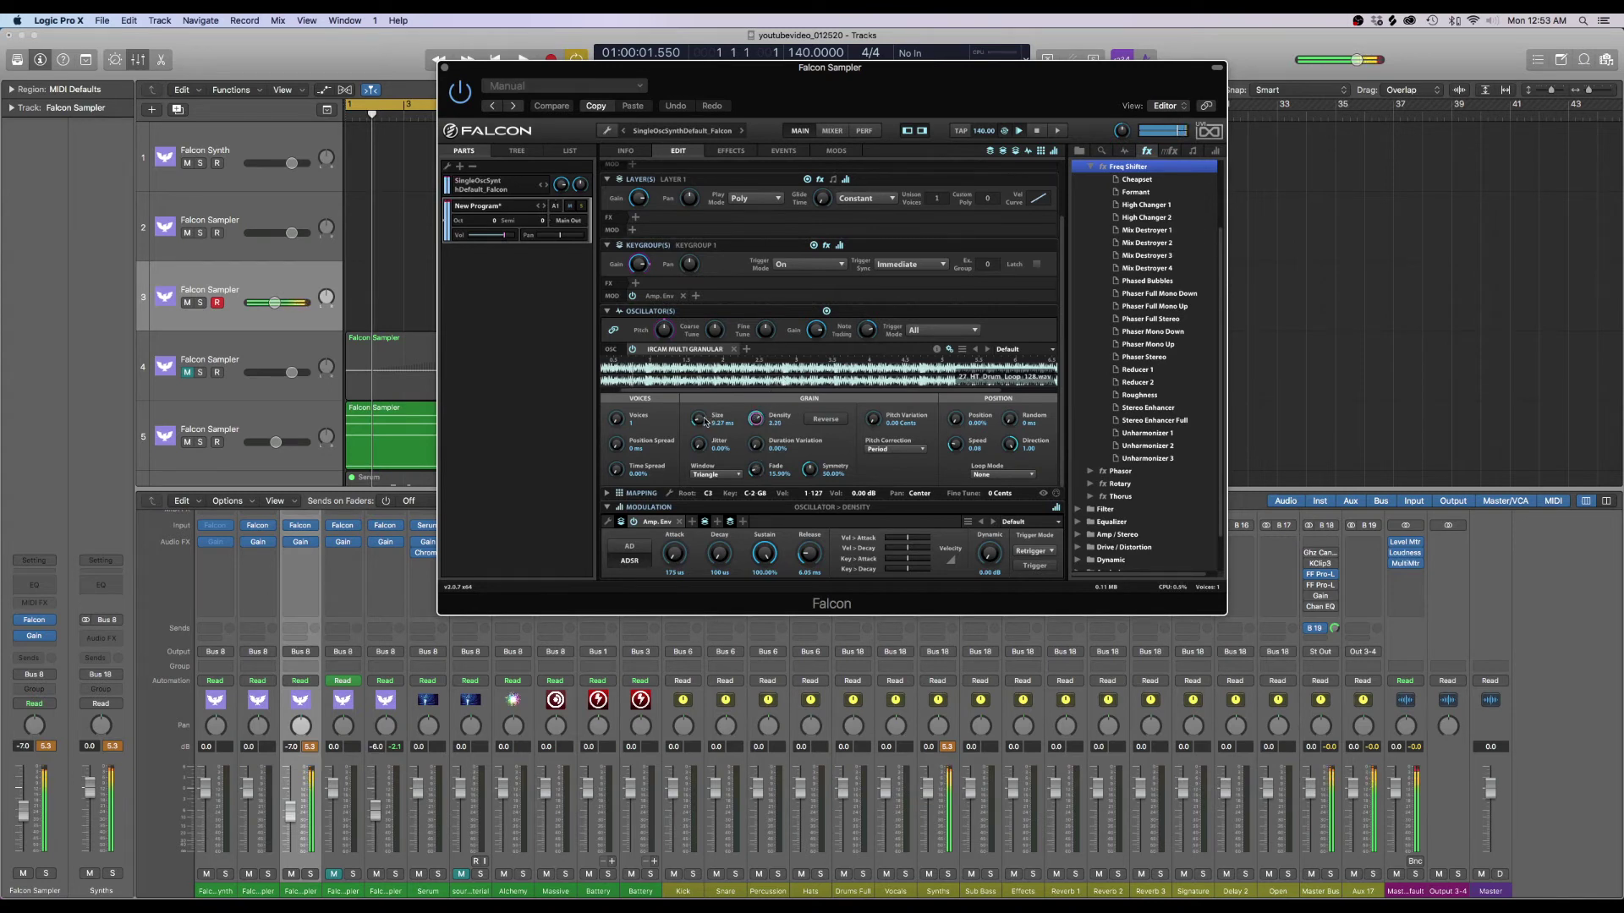
{"action": "left_click_drag", "start_coordinate": [698, 419], "coordinate": [724, 328]}
{"action": "left_click_drag", "start_coordinate": [756, 419], "coordinate": [755, 462]}
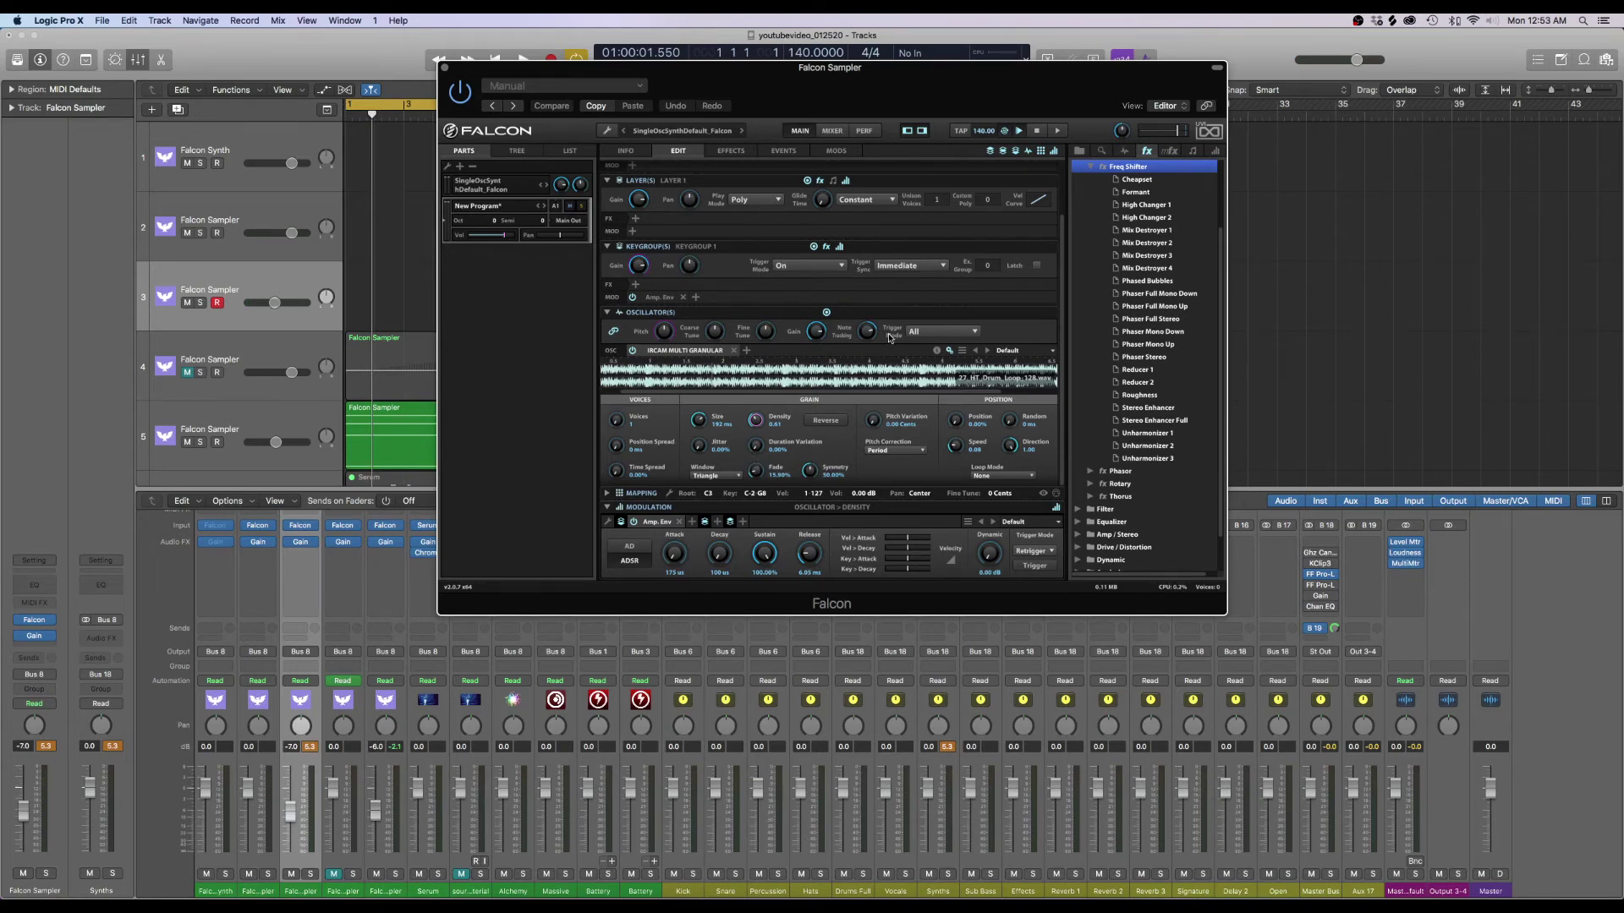
{"action": "left_click", "coordinate": [444, 68]}
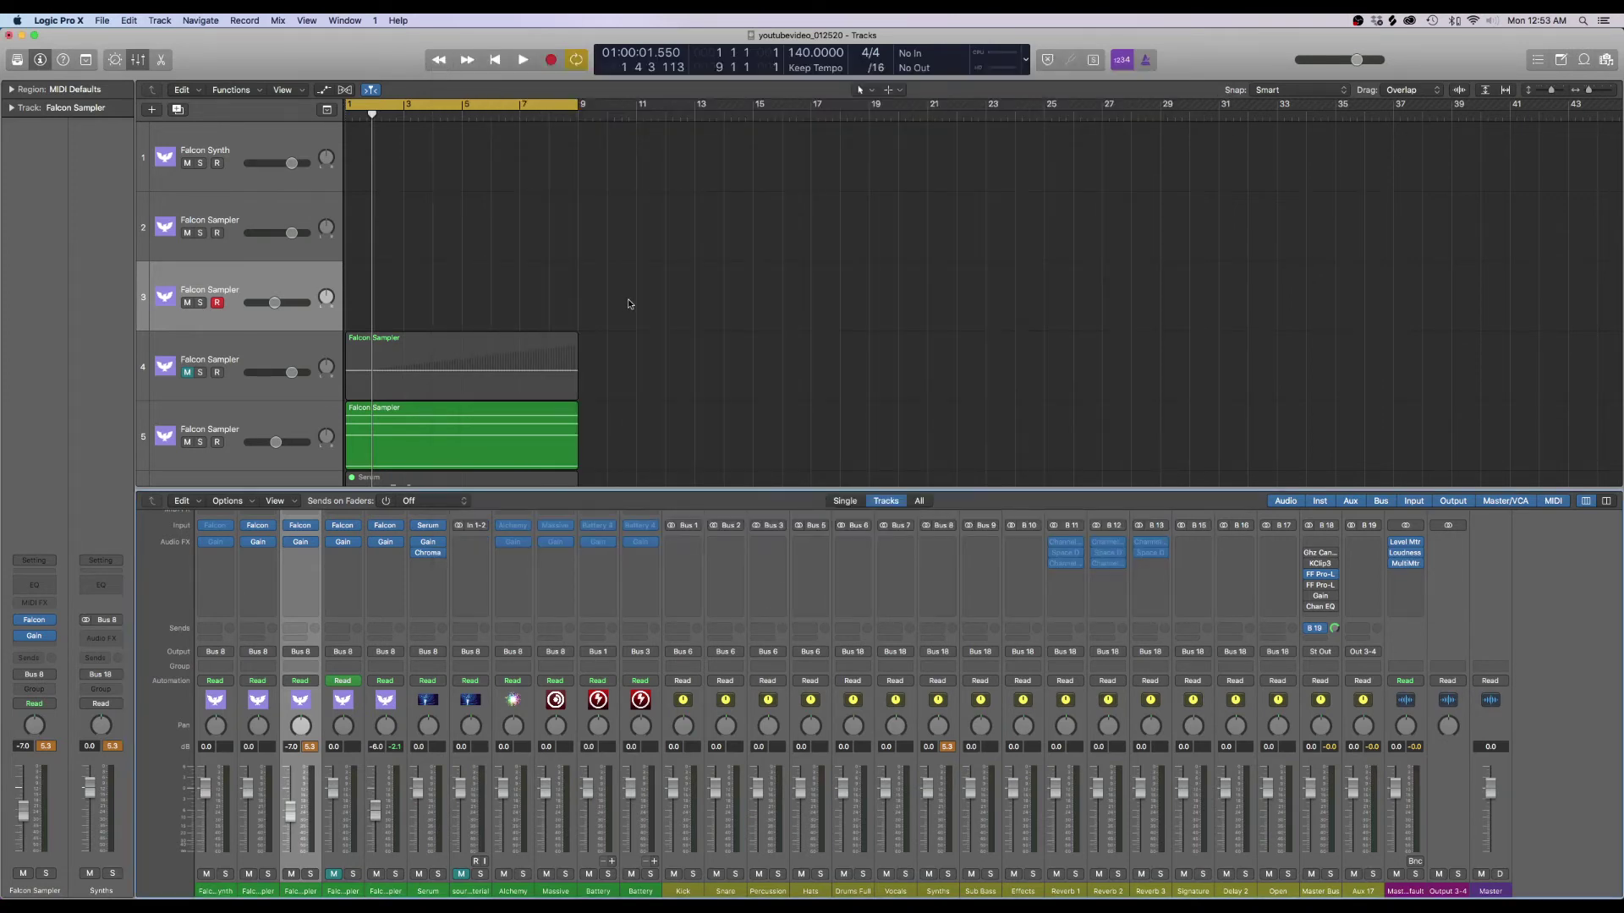
Create one new audio track directly below the drum-loop Falcon Sampler track
{"action": "scroll", "coordinate": [674, 311], "scroll_direction": "down", "scroll_amount": 5}
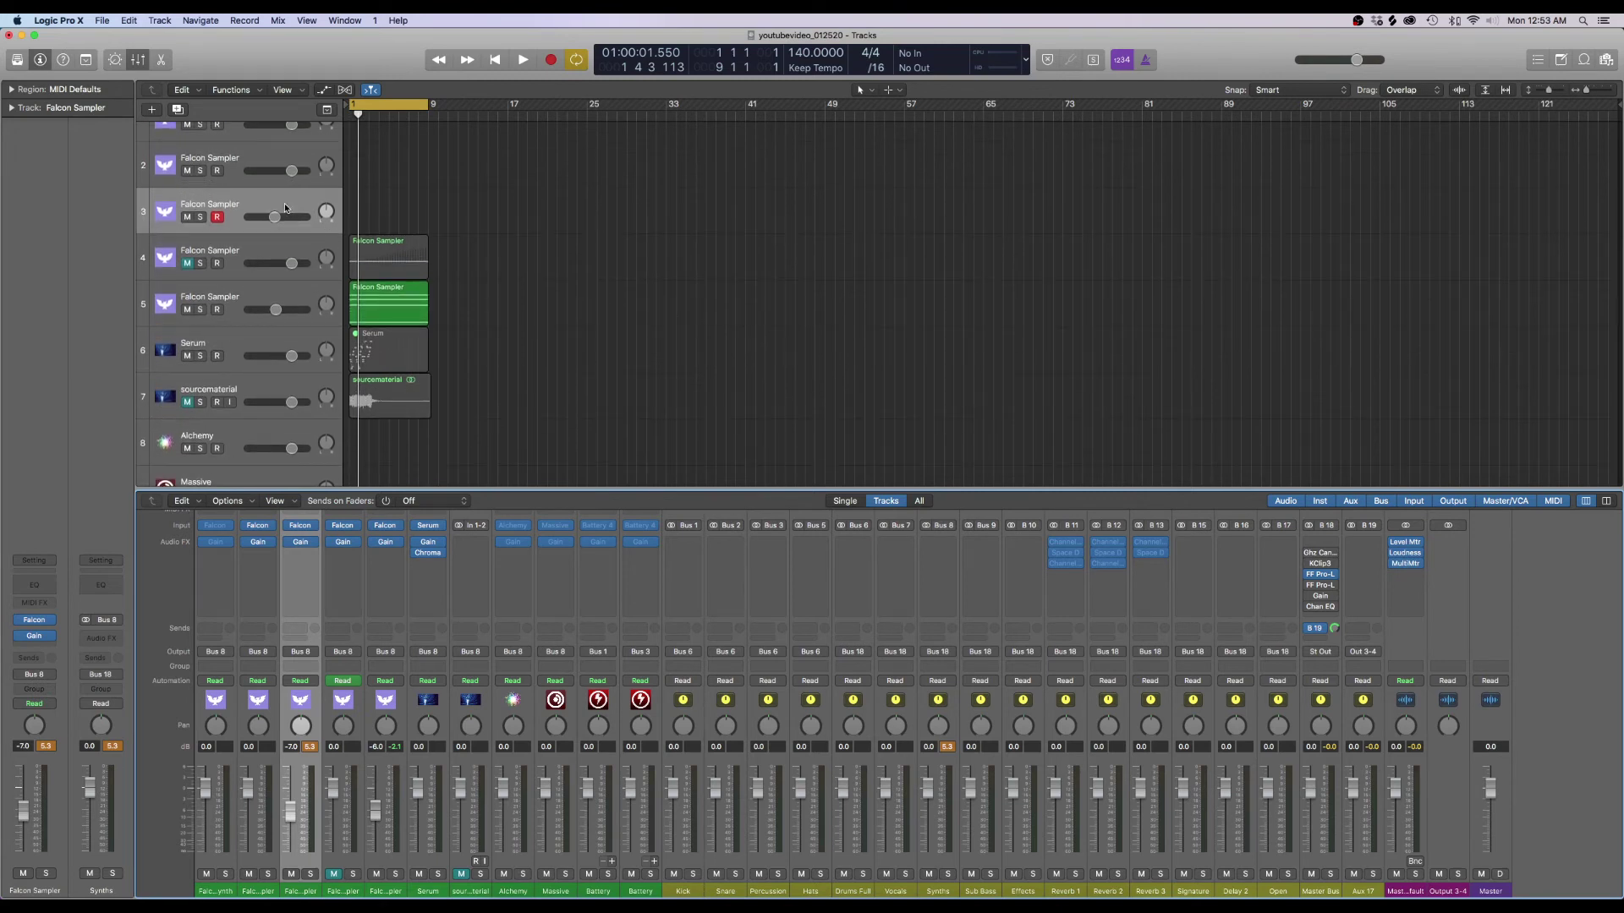
{"action": "left_click", "coordinate": [153, 113]}
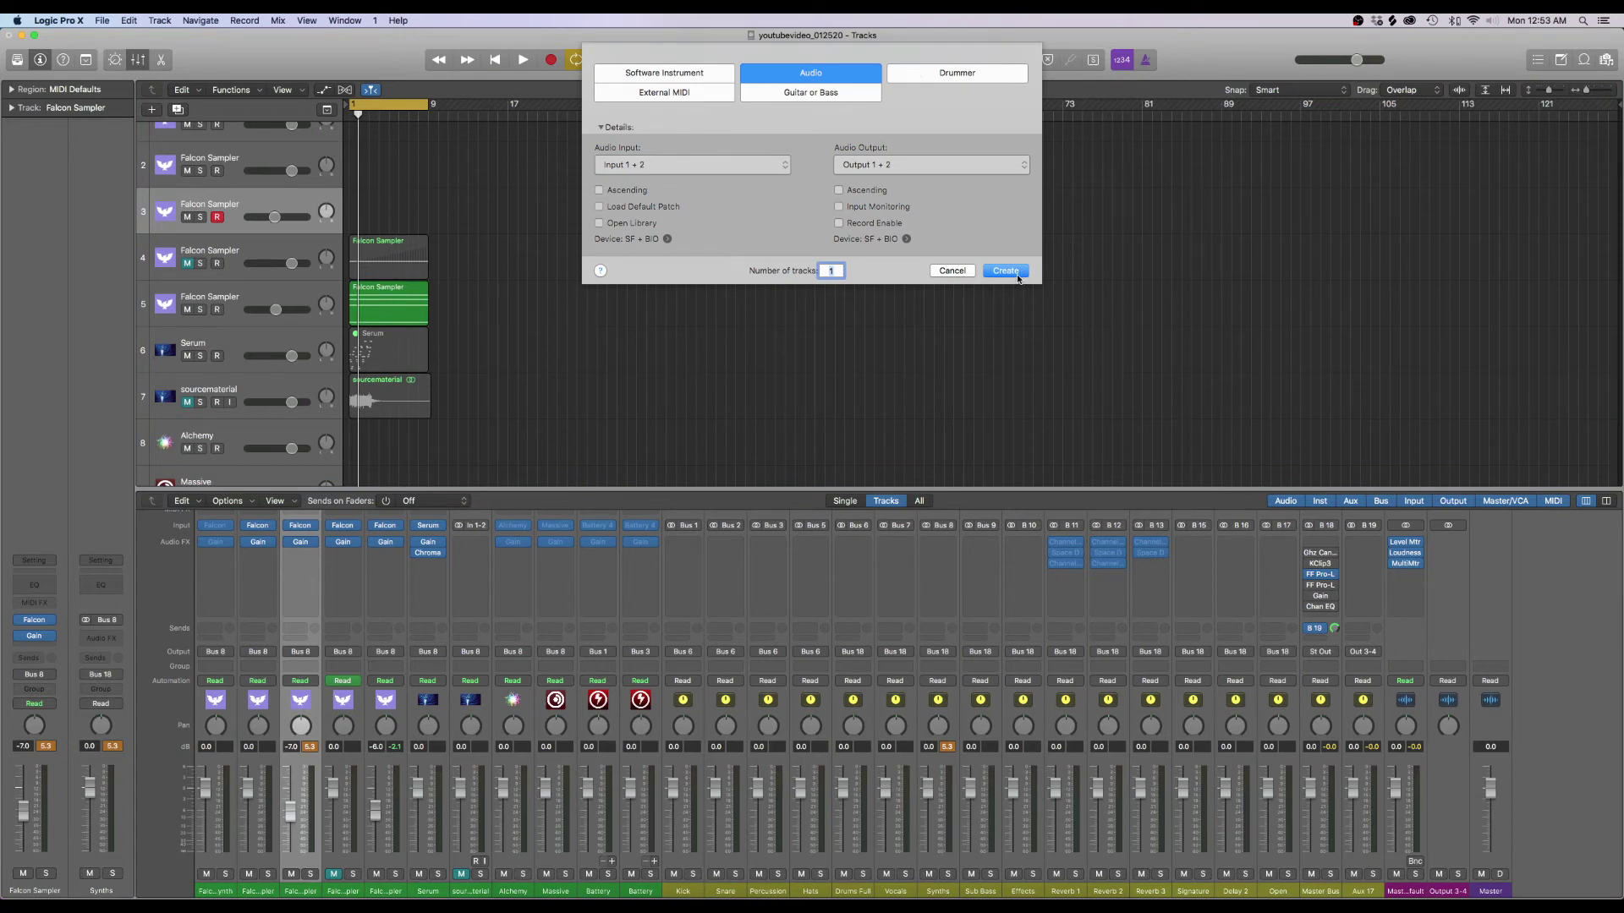
{"action": "left_click", "coordinate": [1013, 272]}
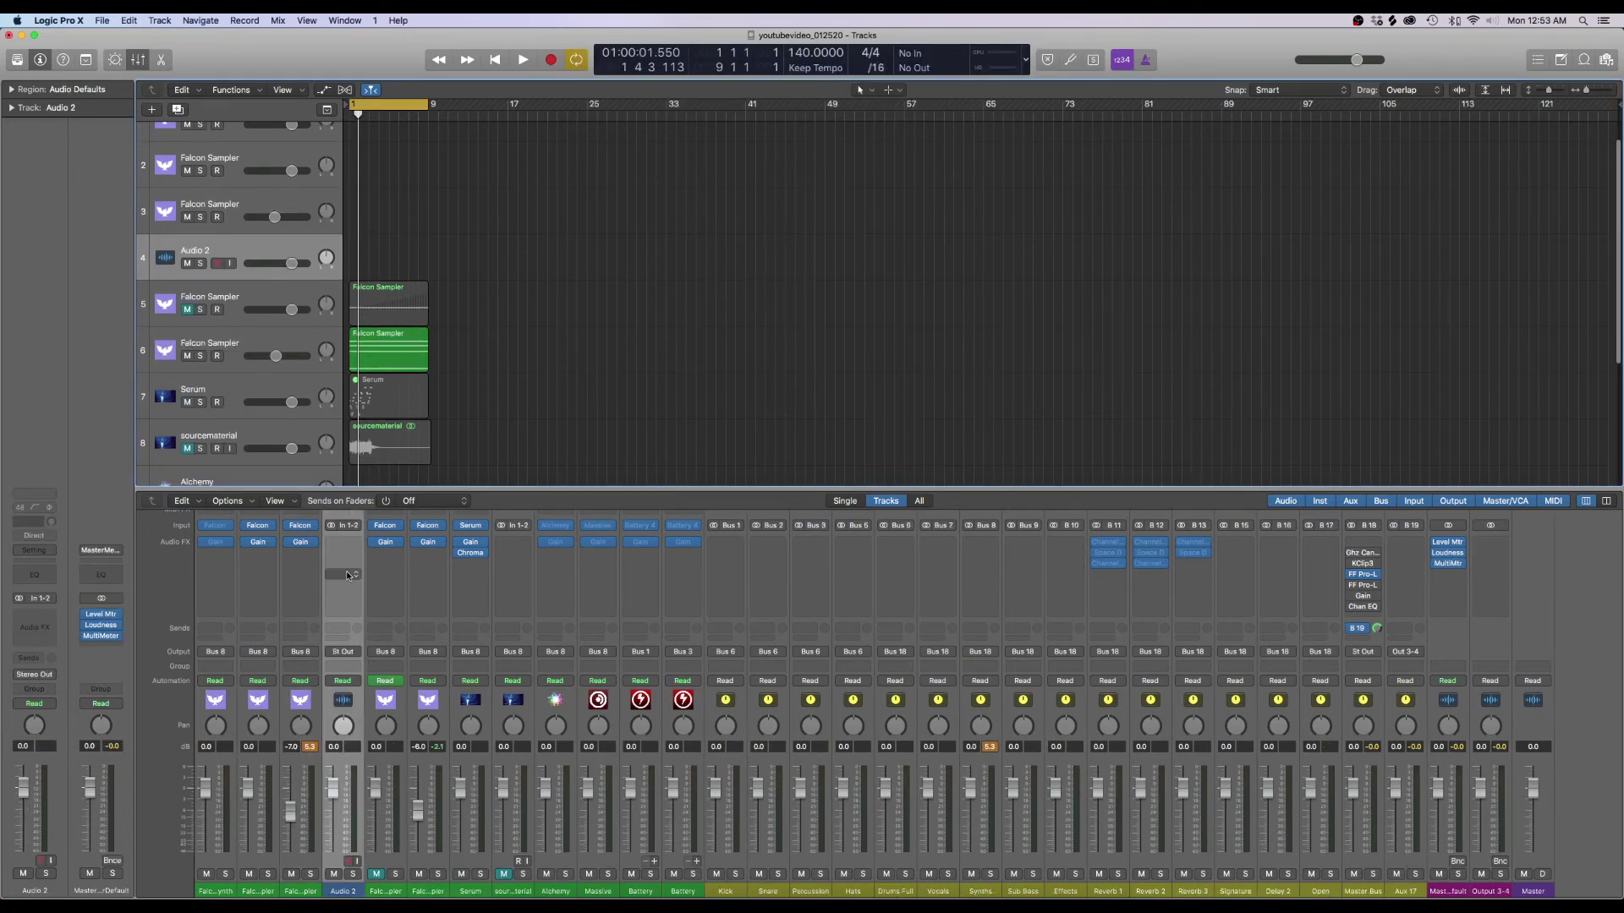
Set the Audio 2 track's input to Bus 8 and its output to No Output
{"action": "left_click", "coordinate": [348, 527]}
{"action": "mouse_move", "coordinate": [364, 582]}
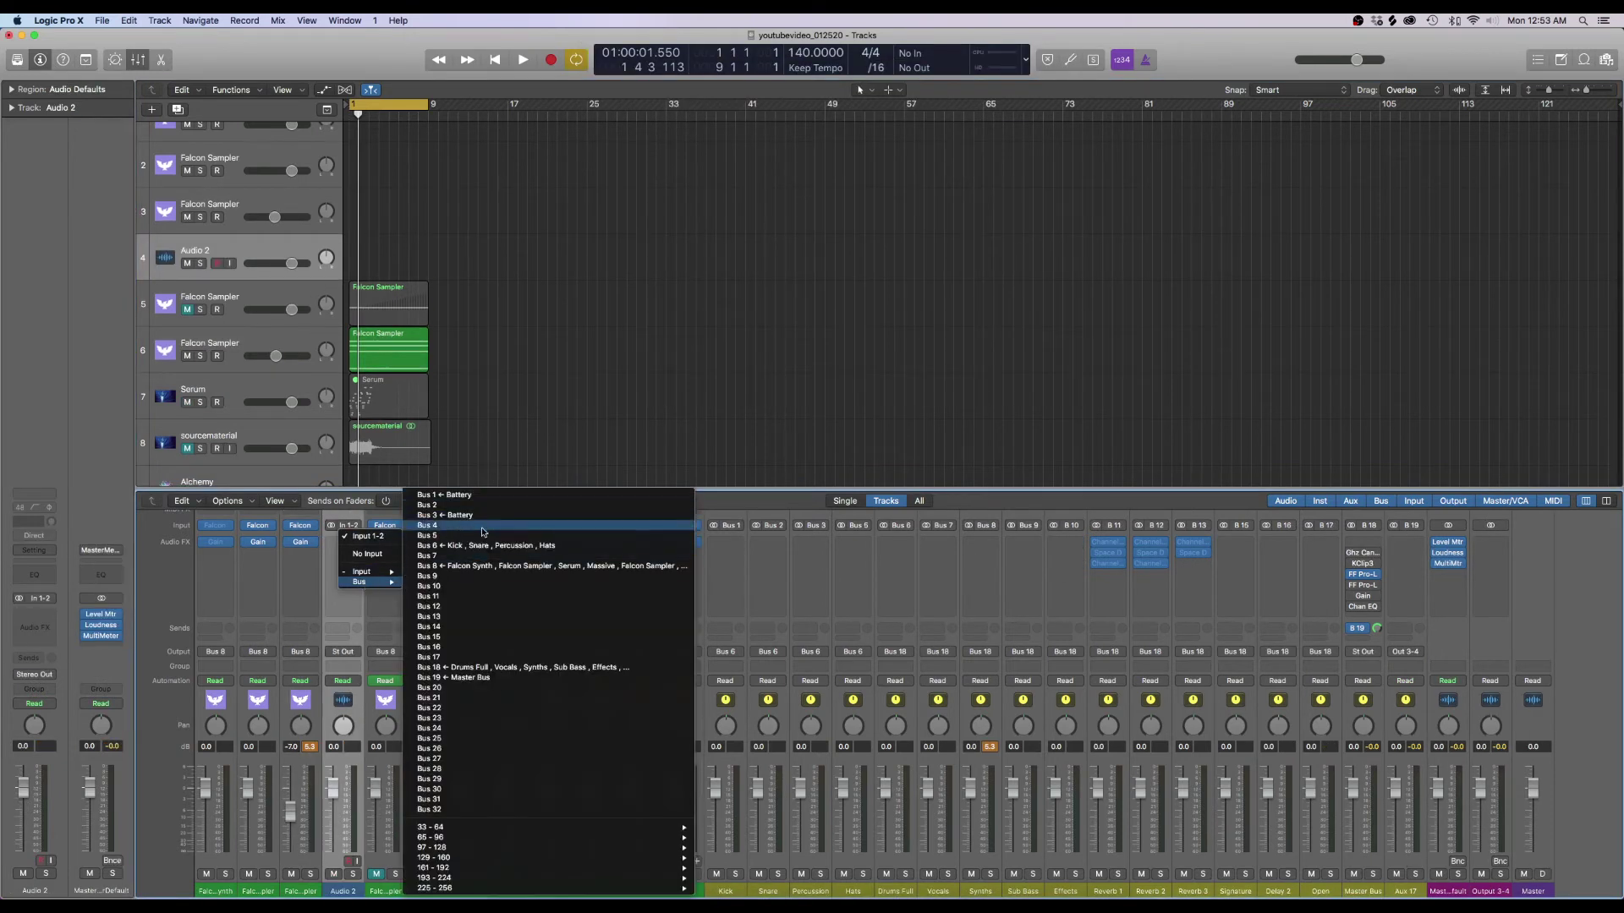
{"action": "left_click", "coordinate": [427, 566]}
{"action": "left_click", "coordinate": [345, 656]}
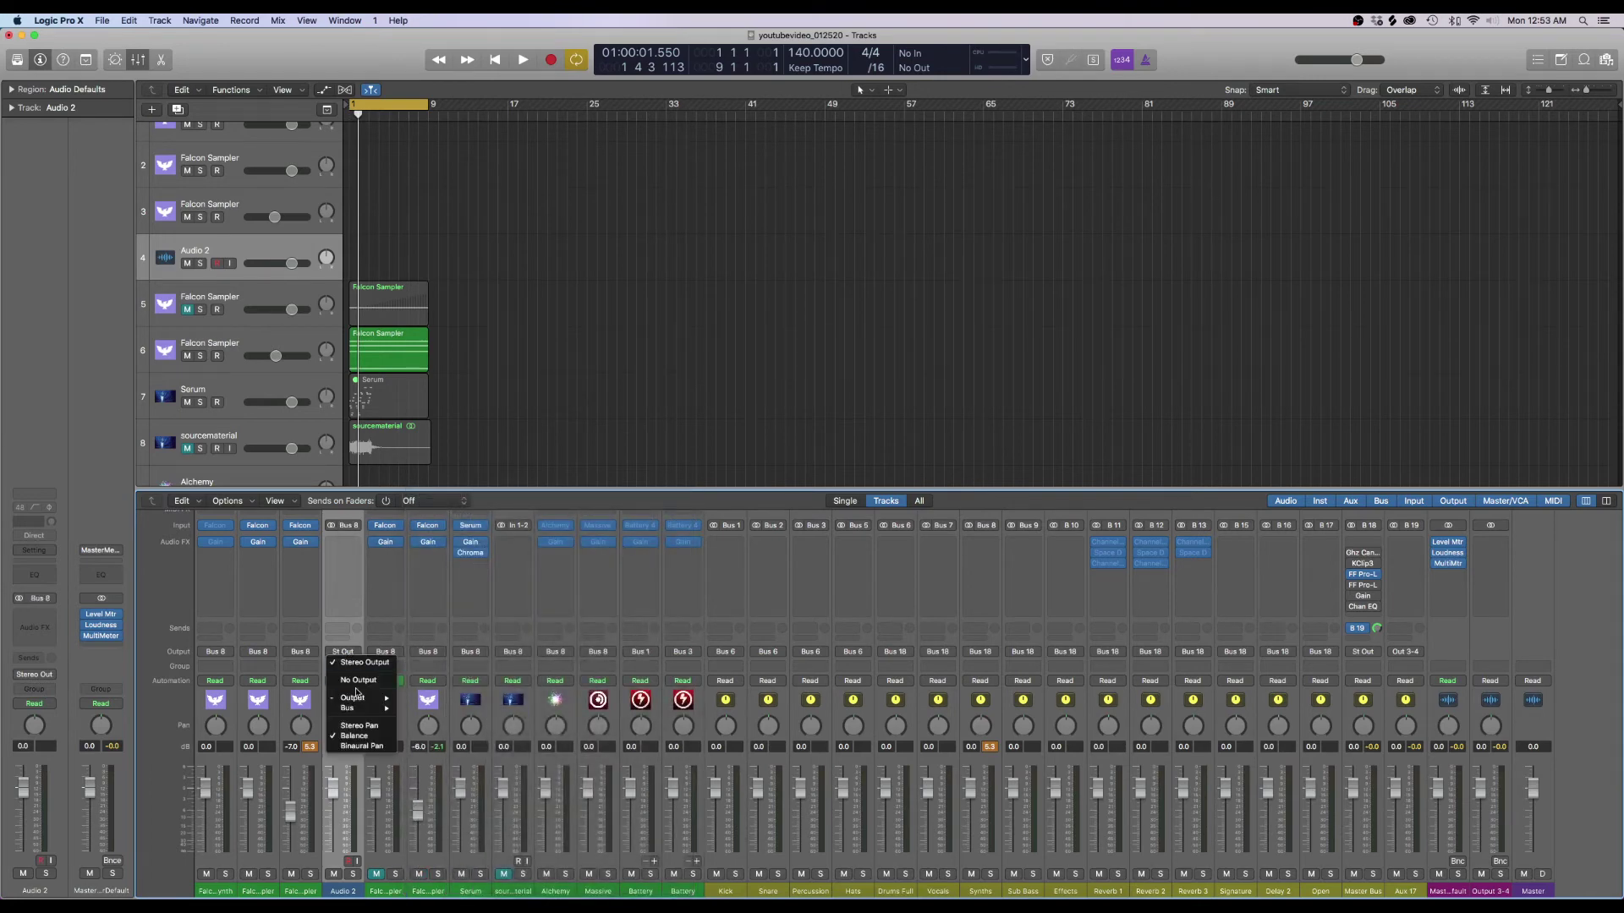
{"action": "left_click", "coordinate": [341, 664]}
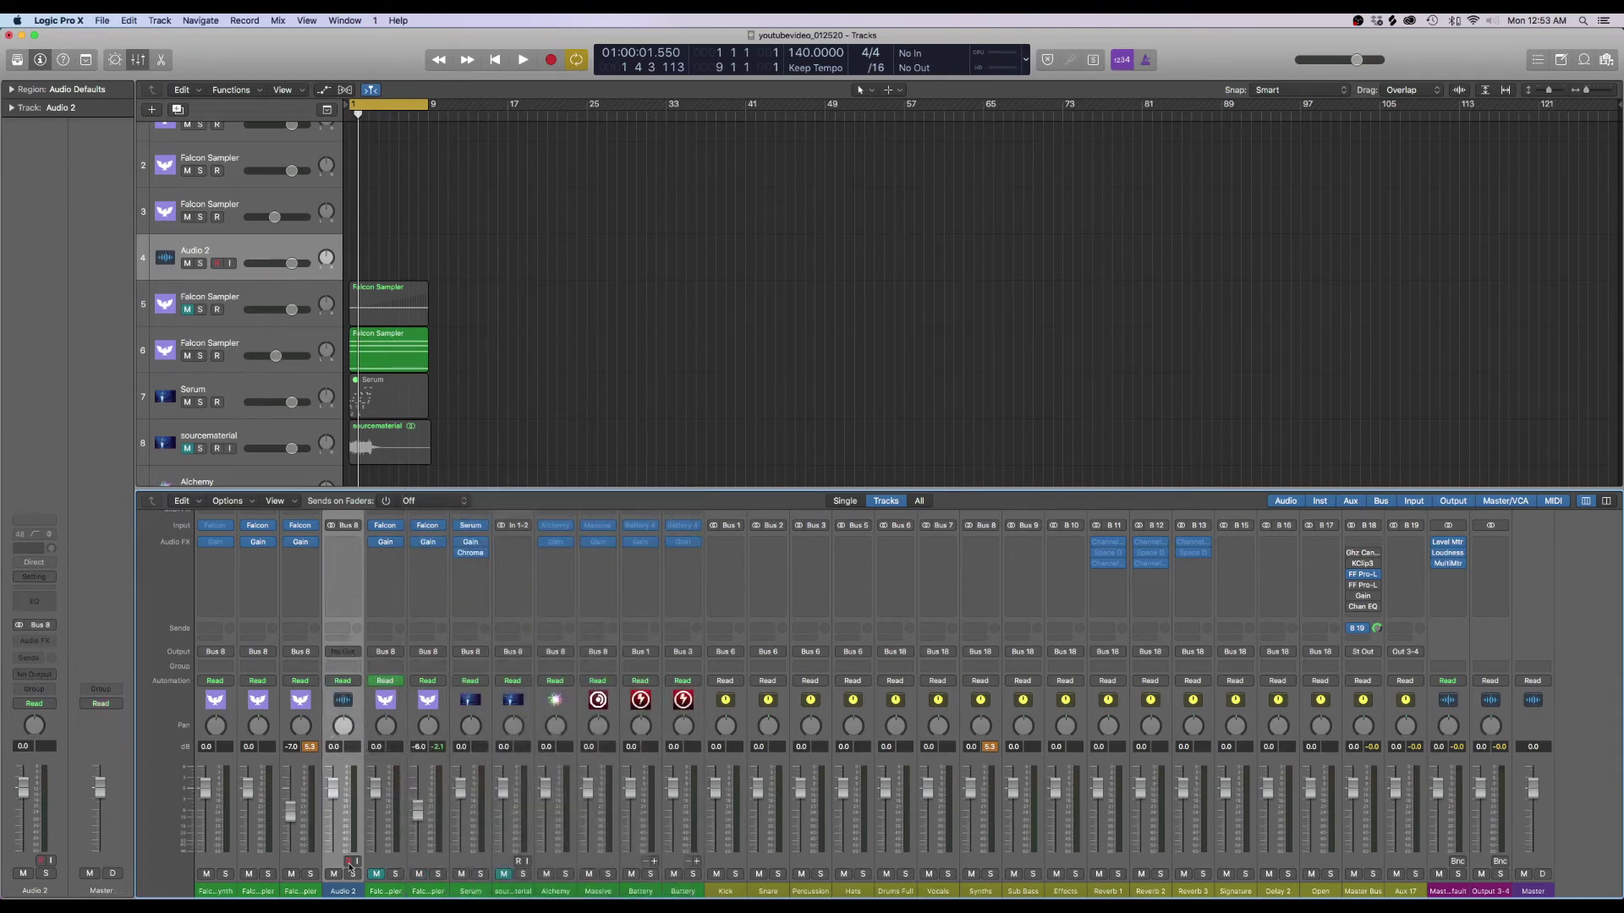
Prepare the recording by arming Audio 2, turning cycle off, muting the chord track, returning the playhead to the start, and selecting the drum-loop Falcon track
{"action": "left_click", "coordinate": [369, 101]}
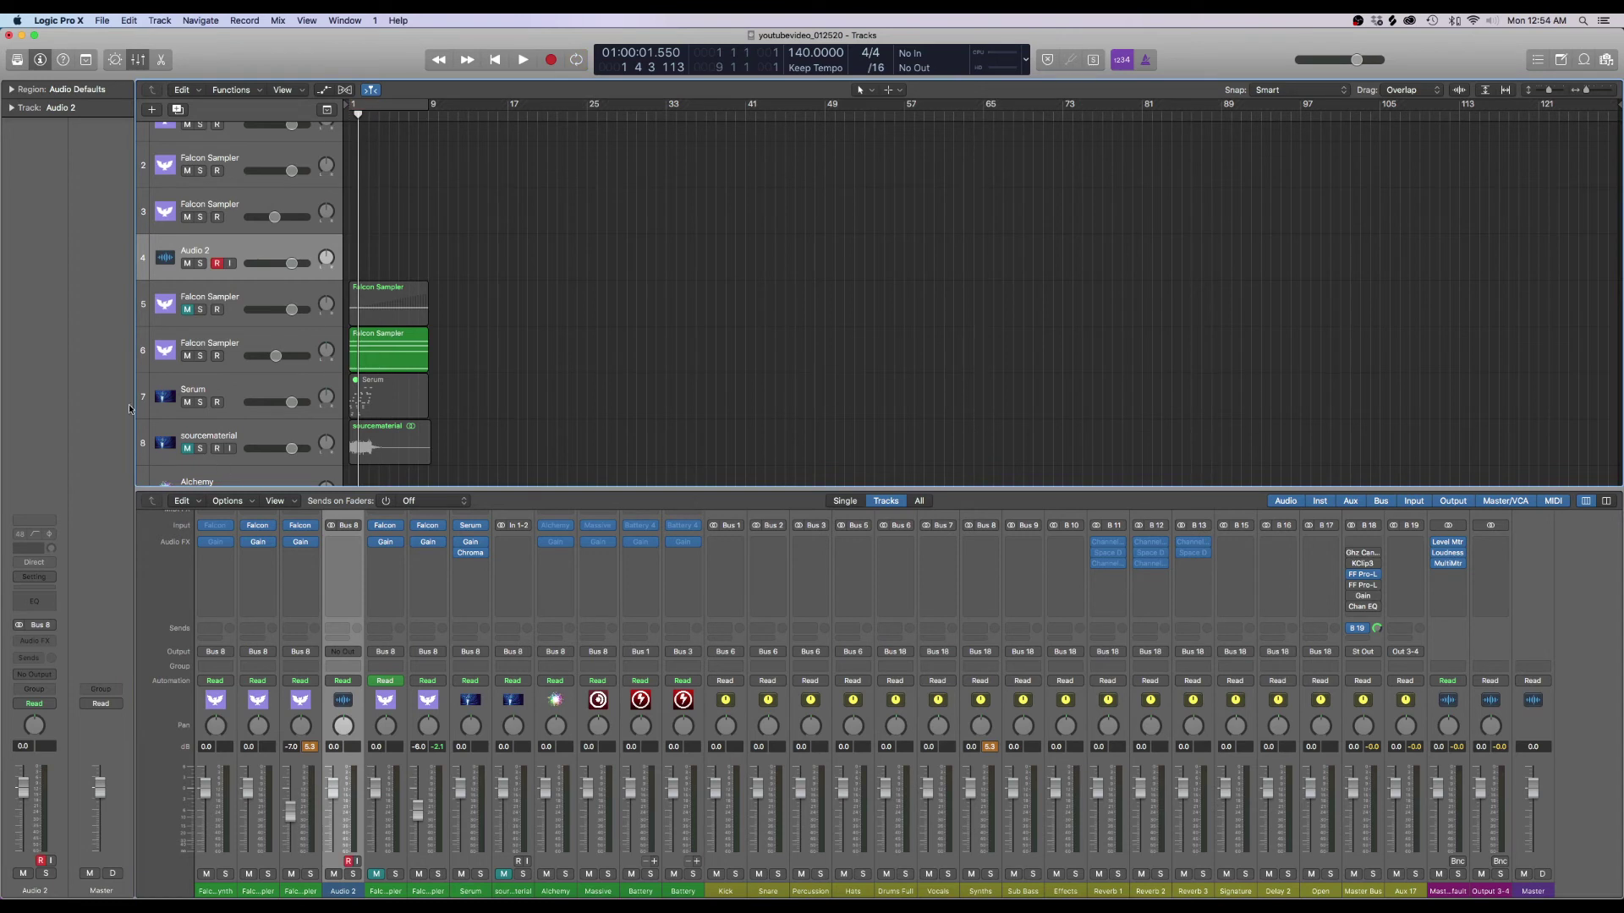
{"action": "left_click", "coordinate": [188, 356]}
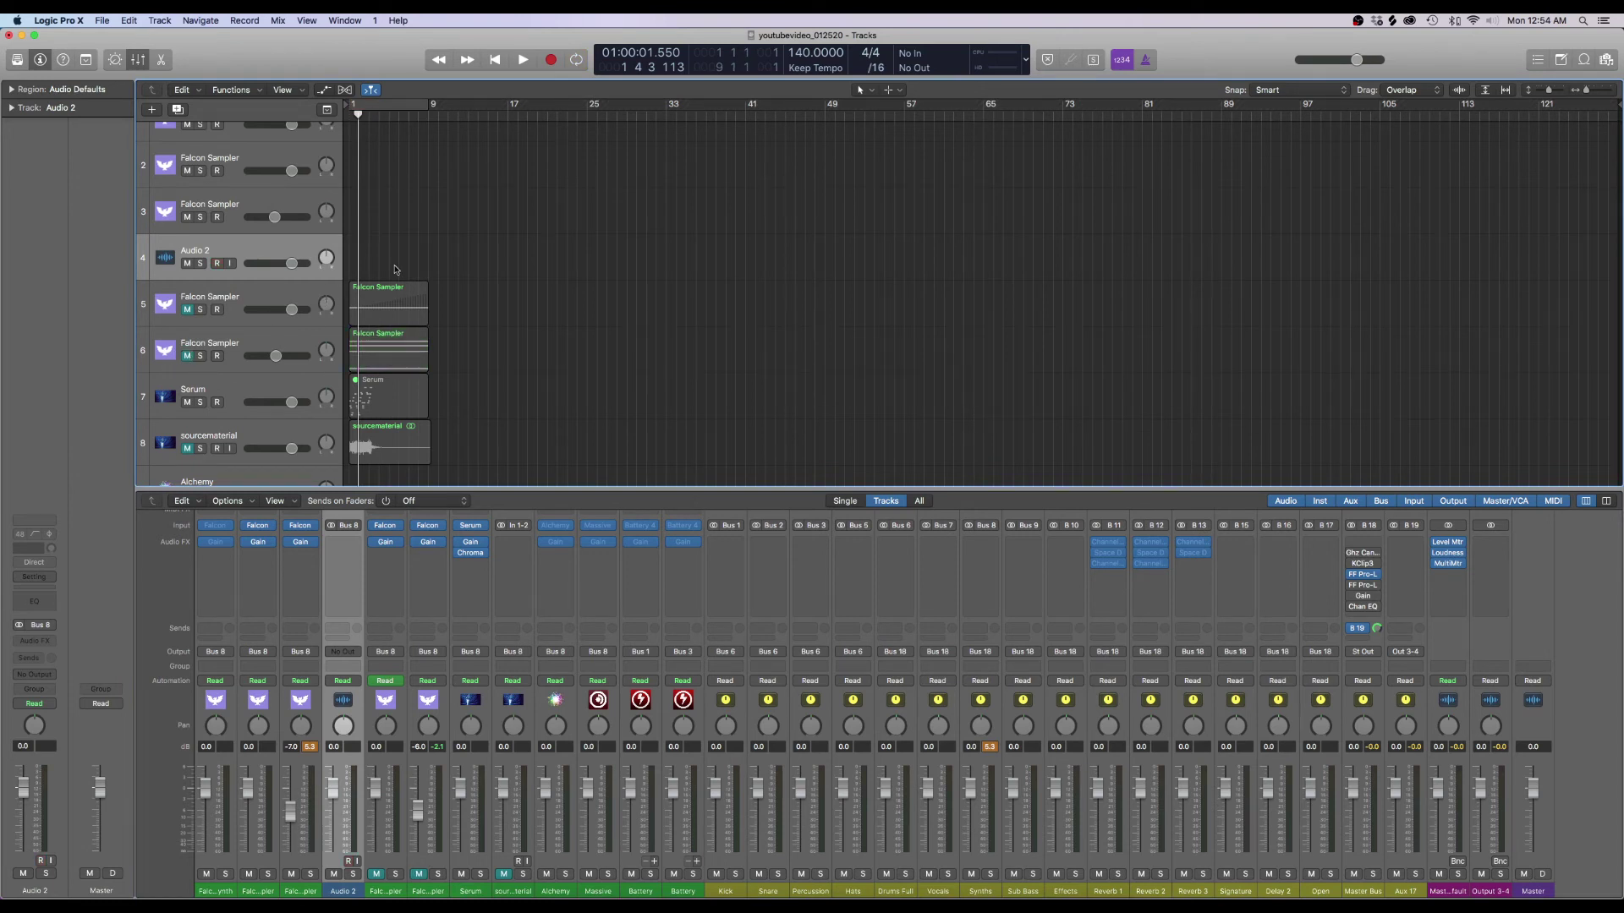
{"action": "key", "text": "Return"}
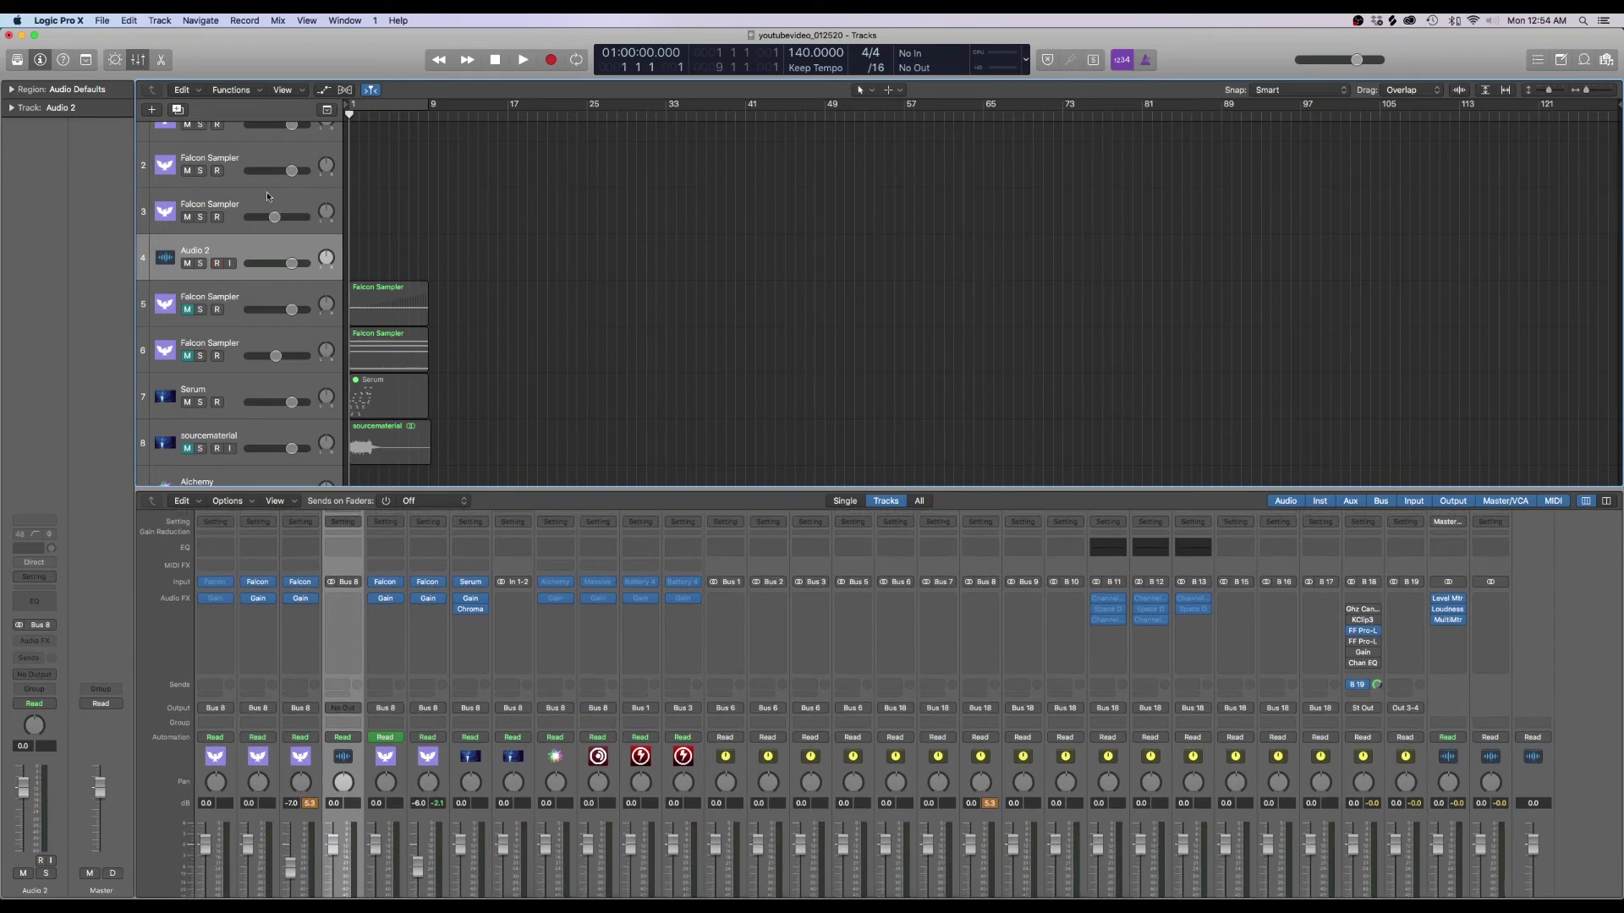
{"action": "left_click", "coordinate": [267, 197]}
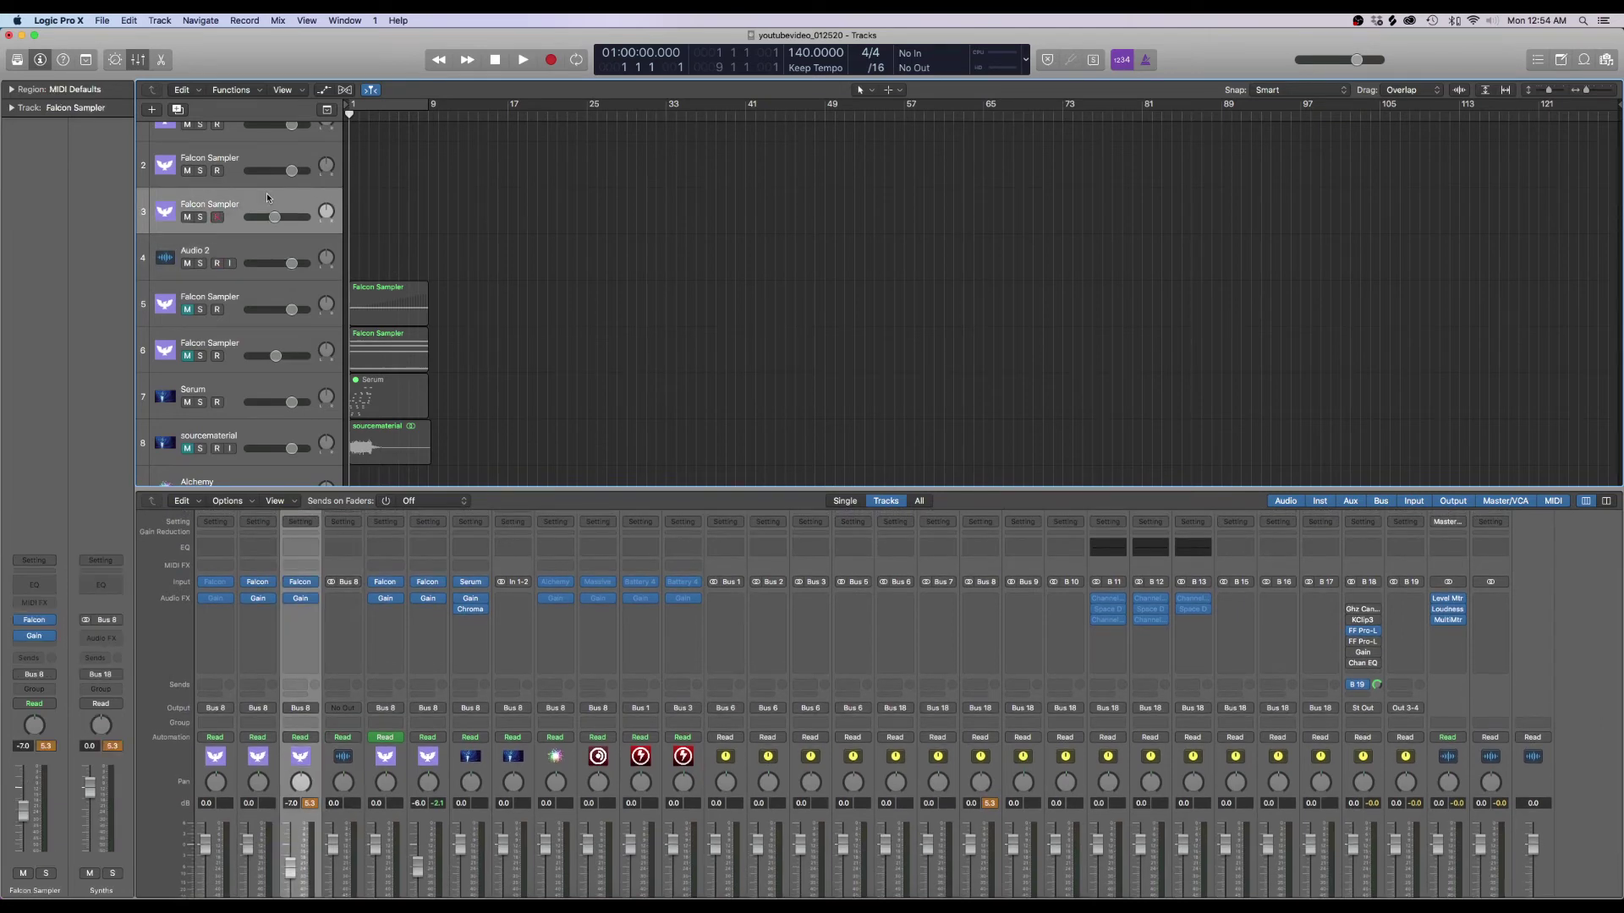
Open Falcon for the drum-loop track, start recording with that track selected, and move the plug-in window clear of the mixer
{"action": "left_click", "coordinate": [300, 582]}
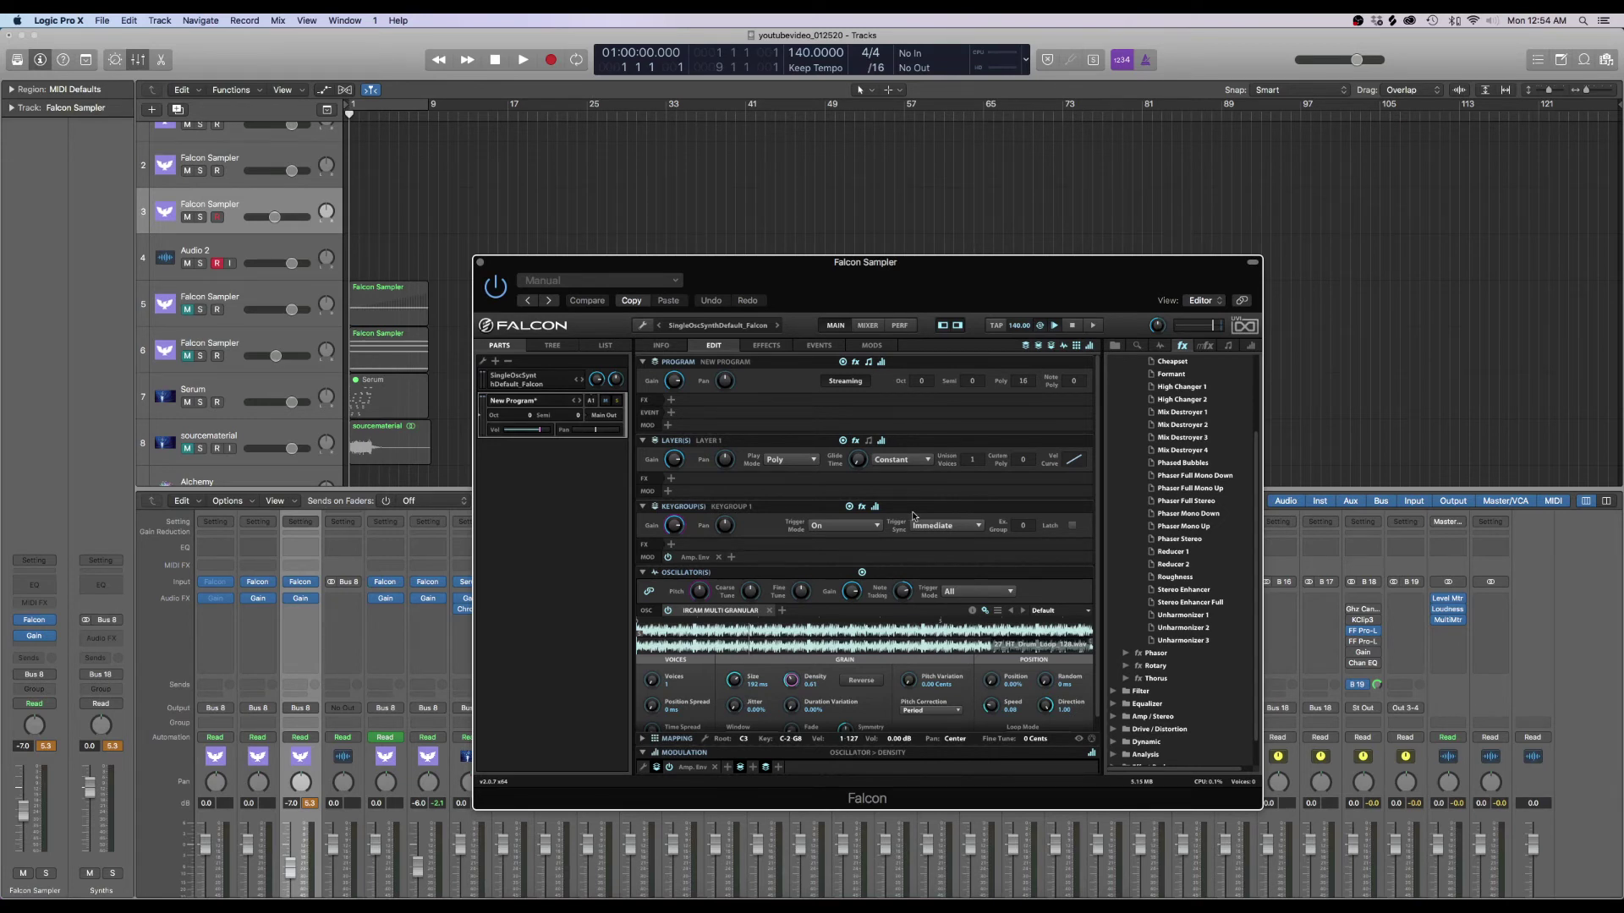
{"action": "left_click", "coordinate": [312, 240]}
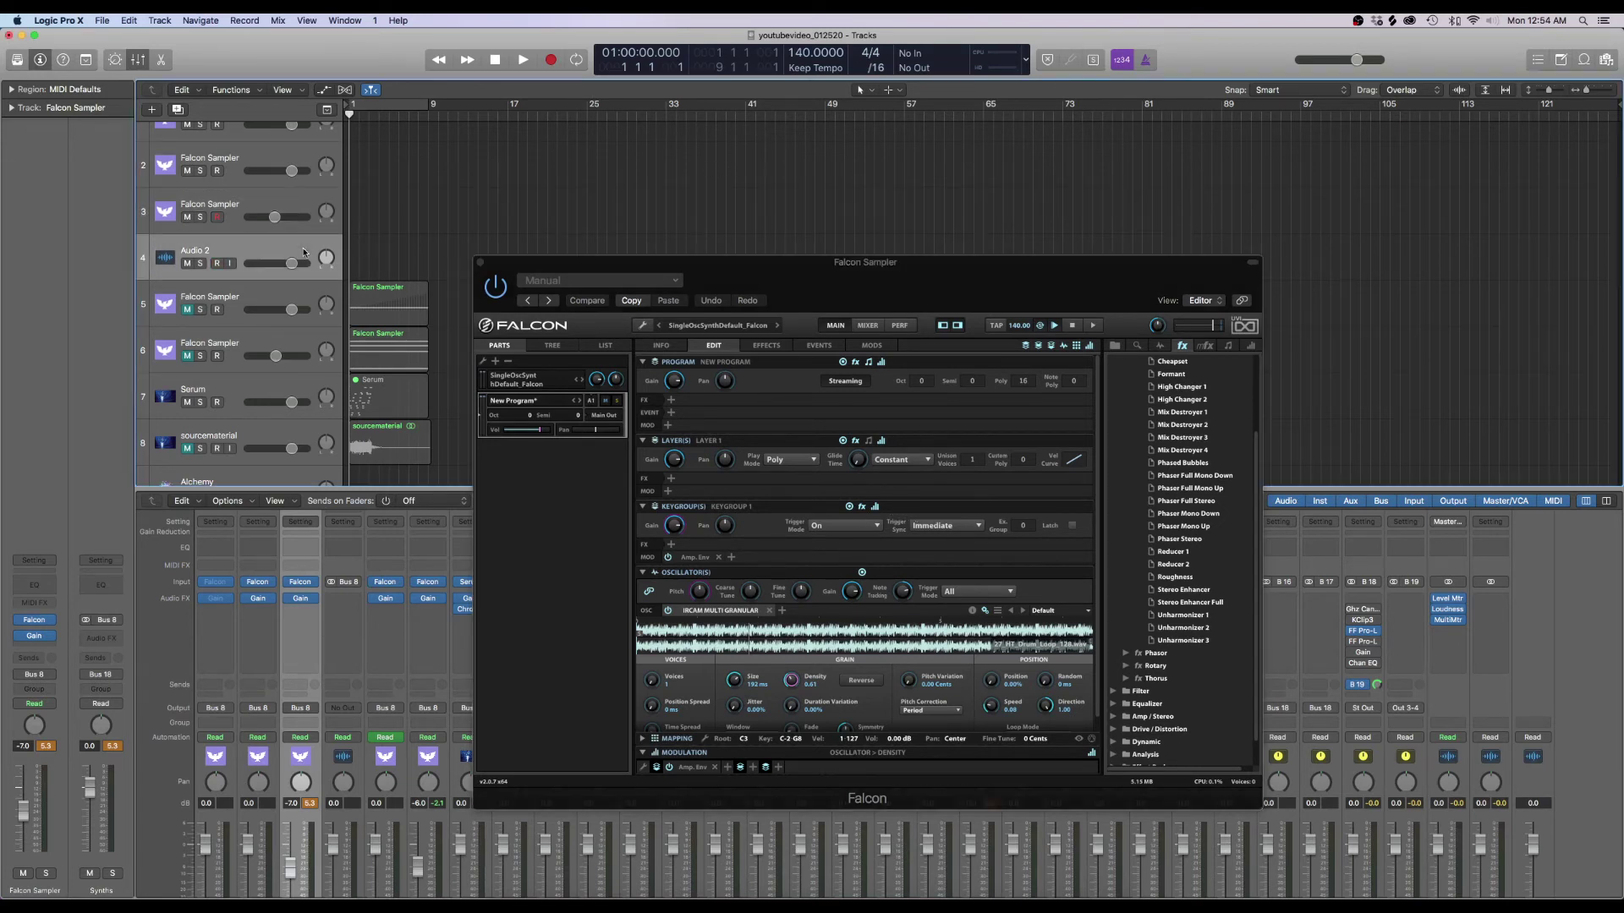
{"action": "left_click", "coordinate": [263, 208]}
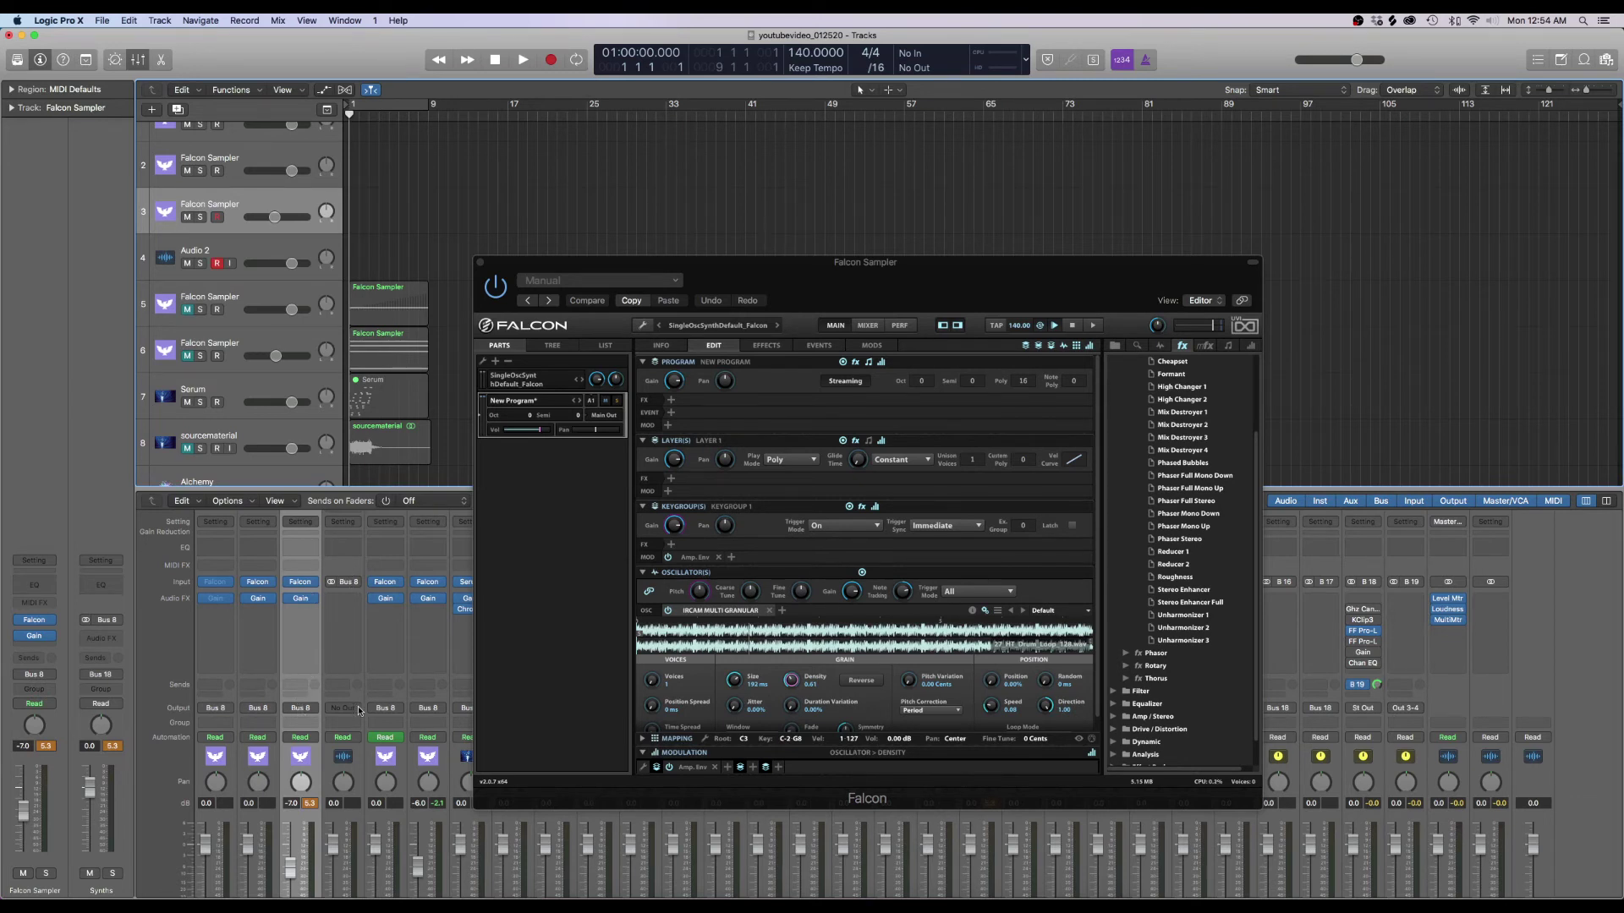
{"action": "scroll", "coordinate": [347, 563], "scroll_direction": "down", "scroll_amount": 1}
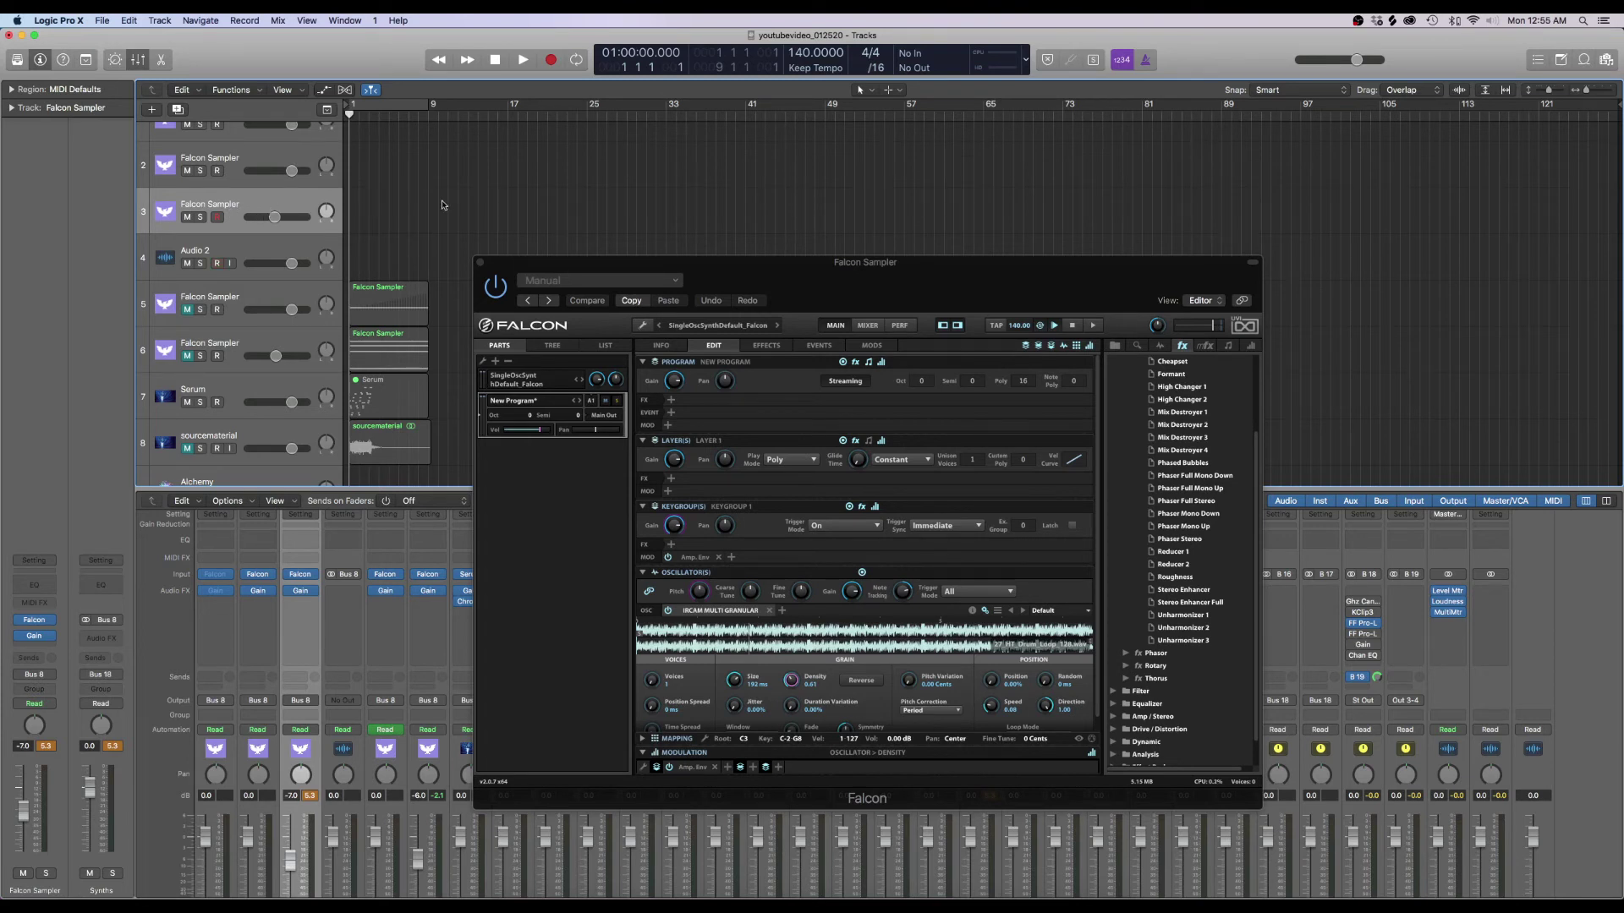
{"action": "left_click", "coordinate": [552, 61]}
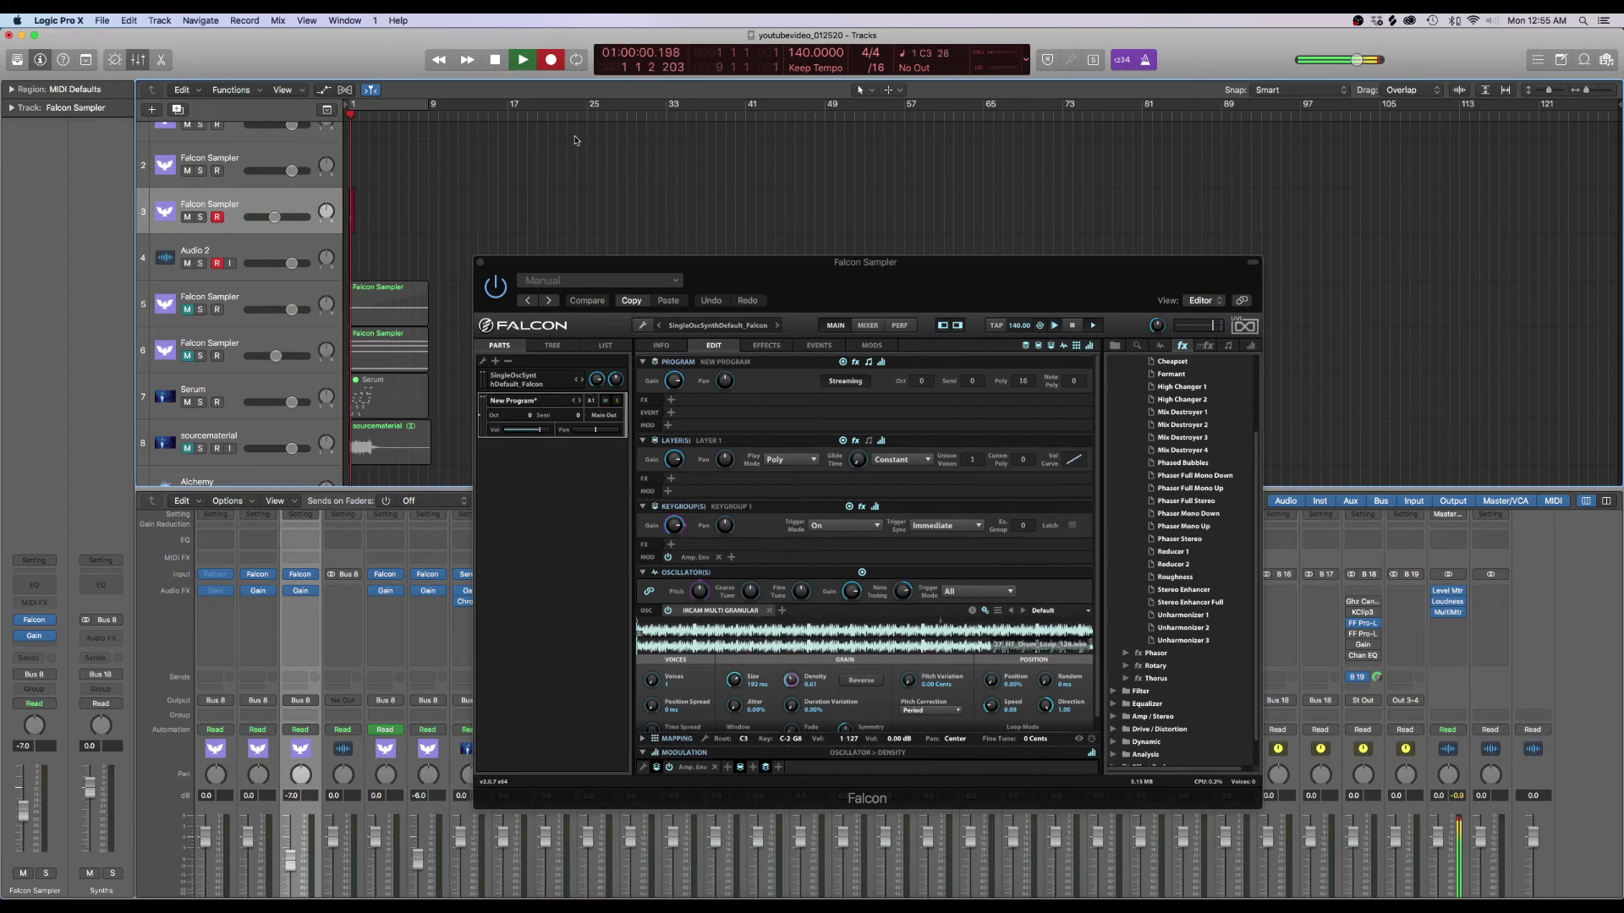
{"action": "left_click_drag", "start_coordinate": [893, 300], "coordinate": [842, 205]}
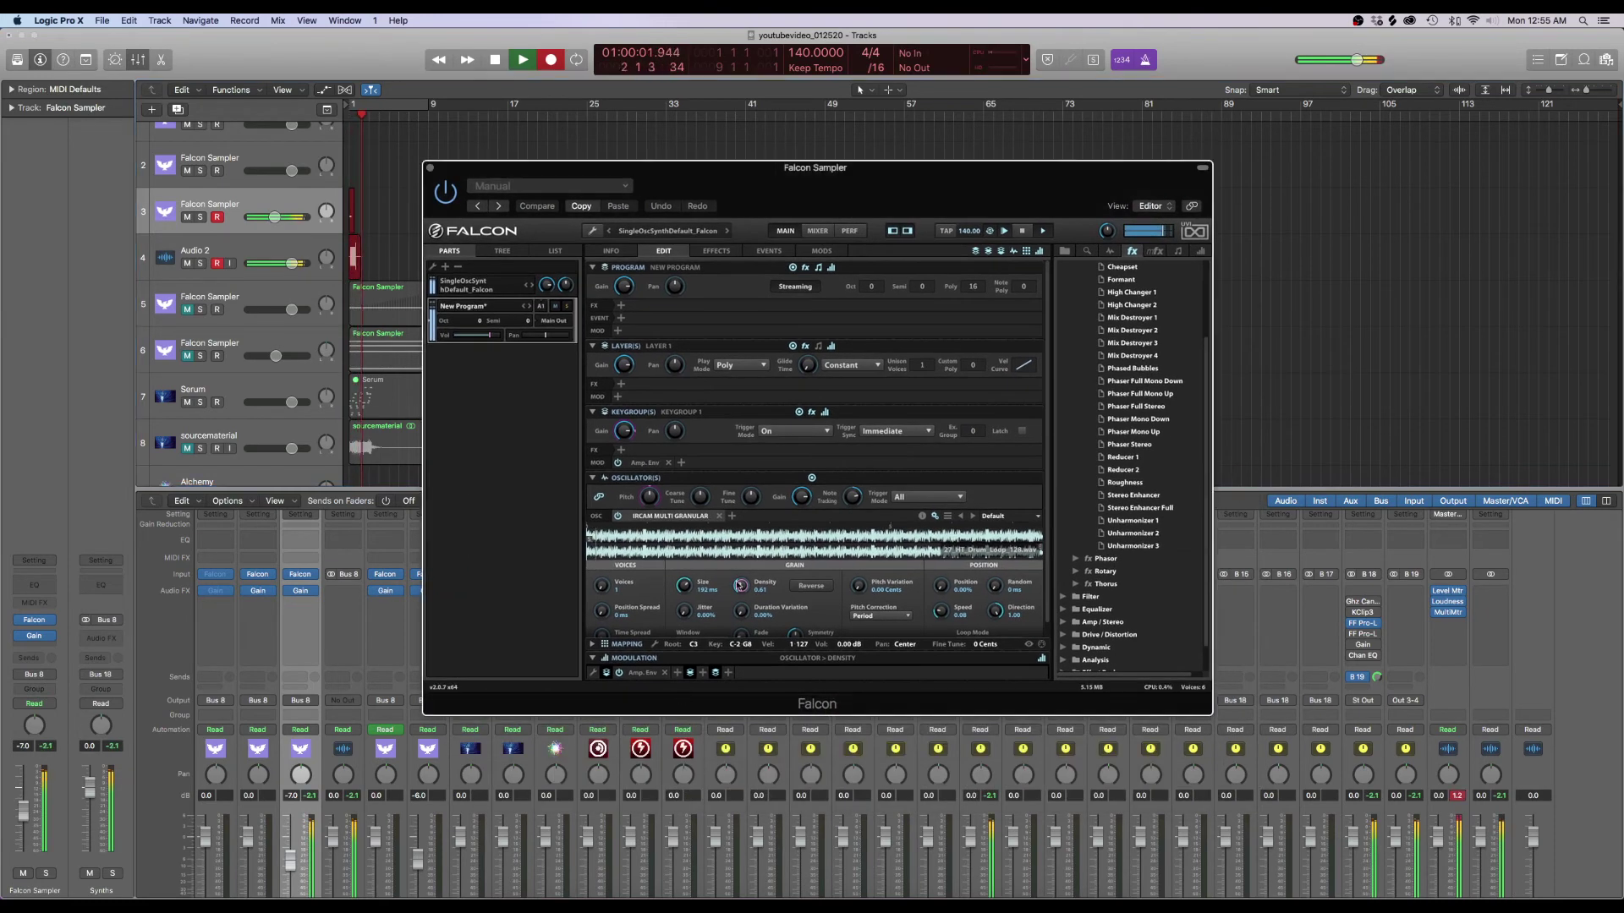
While recording, raise the grain Density to about 2.1, sweep the grain Size, and raise the position Speed to 0.22
{"action": "left_click_drag", "start_coordinate": [741, 586], "coordinate": [741, 575]}
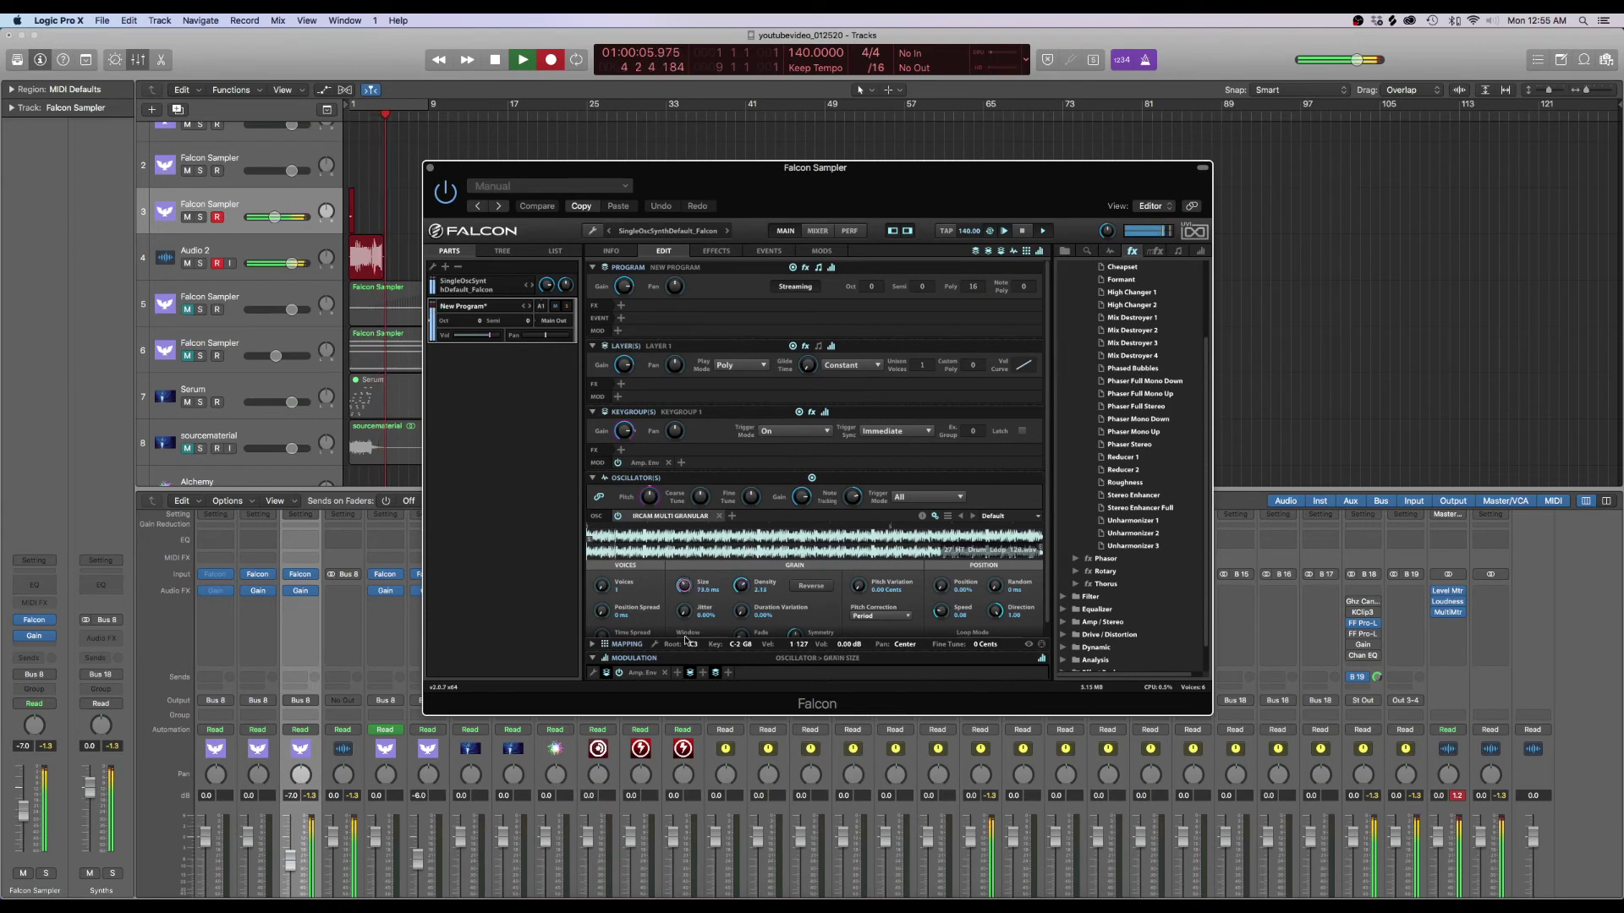
{"action": "left_click", "coordinate": [699, 584]}
{"action": "left_click_drag", "start_coordinate": [699, 584], "coordinate": [699, 572]}
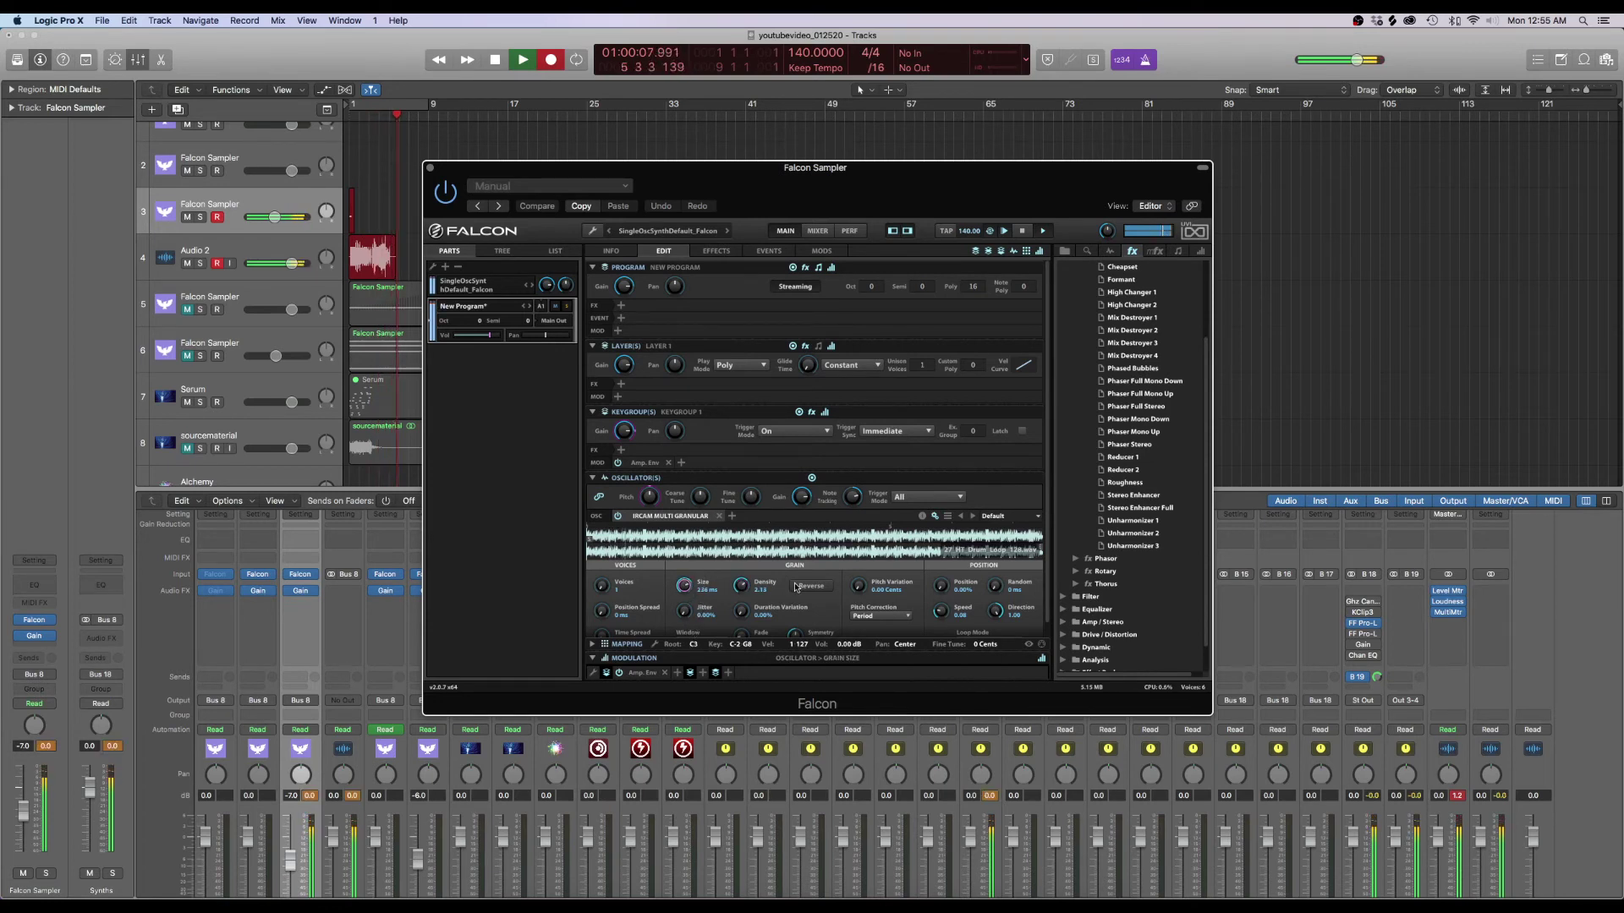
{"action": "scroll", "coordinate": [888, 592], "scroll_direction": "down", "scroll_amount": 1}
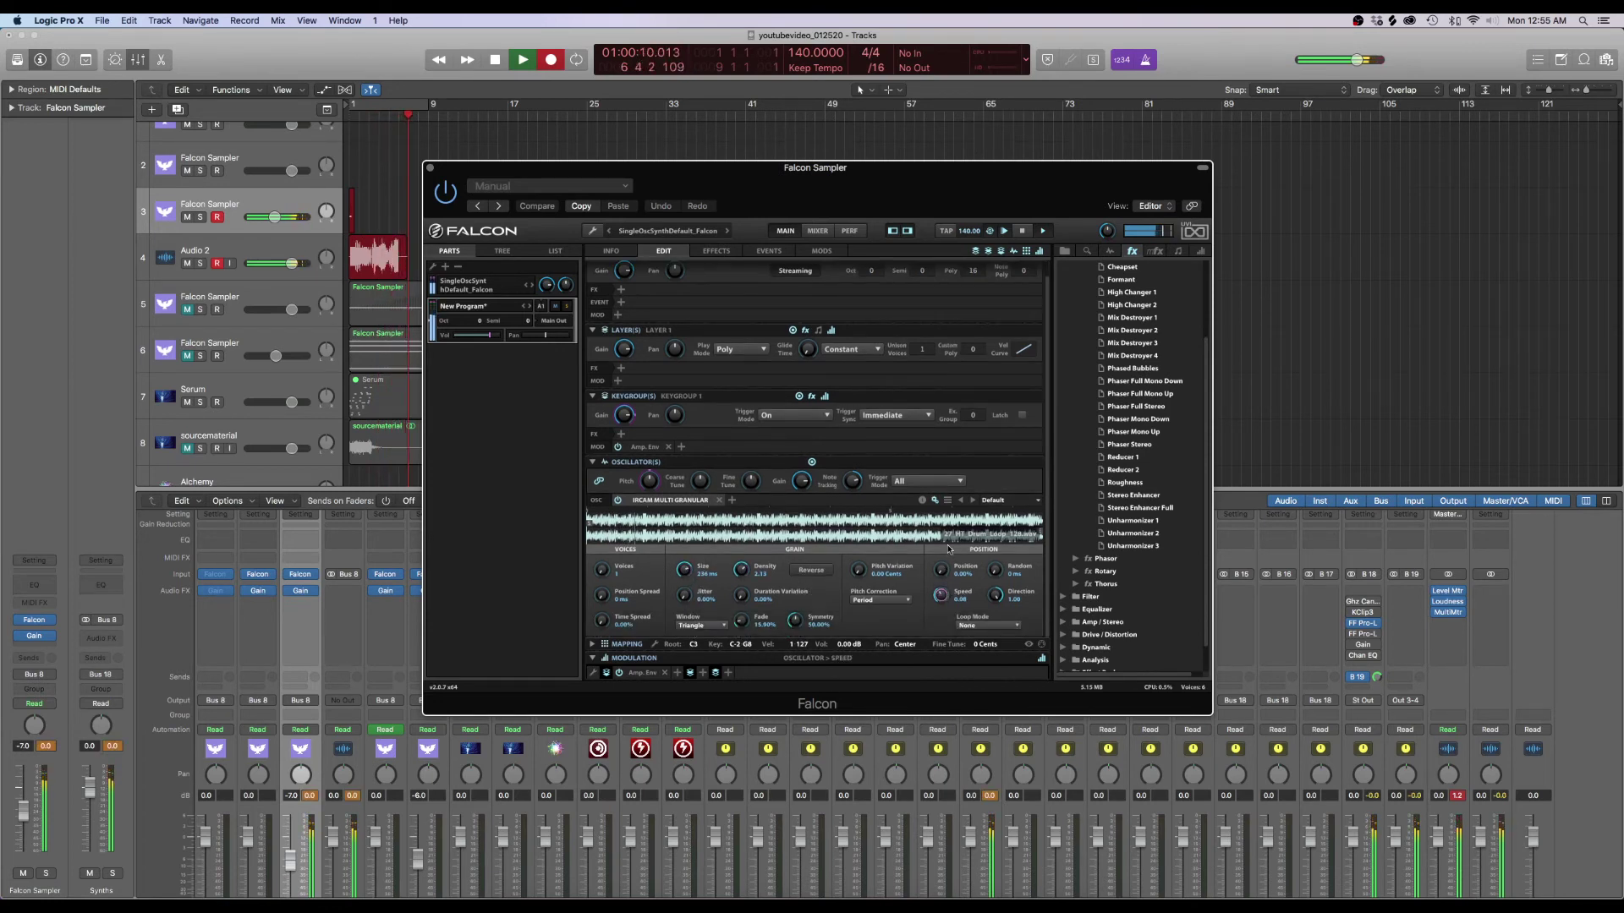
{"action": "left_click_drag", "start_coordinate": [951, 595], "coordinate": [938, 570]}
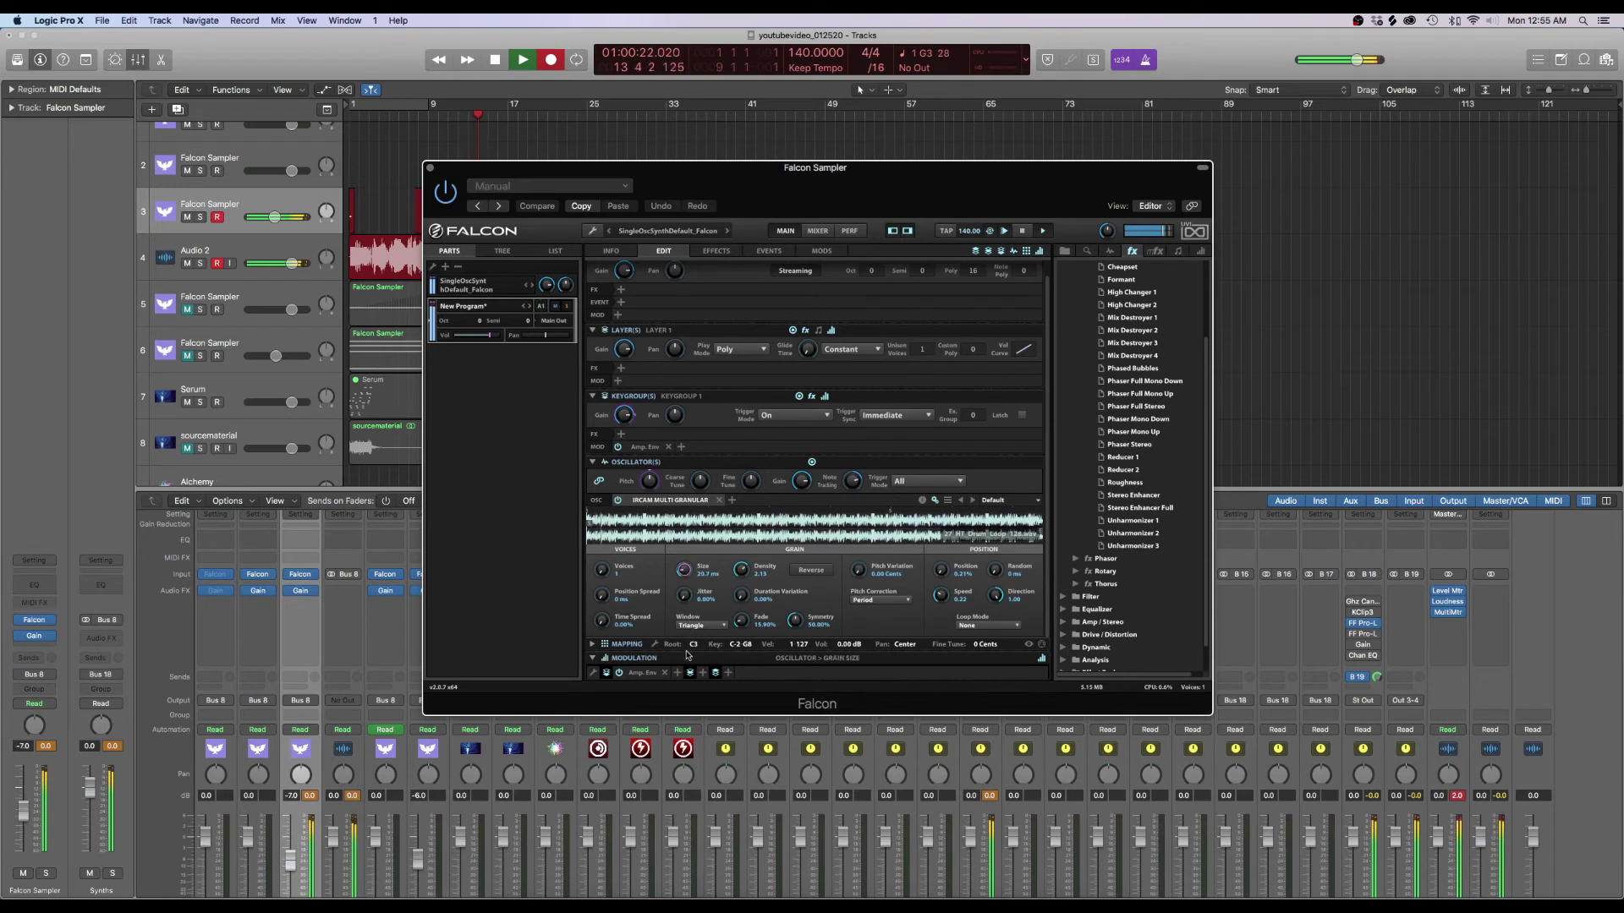
Raise the number of Voices, Position Spread to about 1.19 s, Time Spread to about 87%, and Pitch Variation to about 3.2 semitones
{"action": "left_click_drag", "start_coordinate": [602, 572], "coordinate": [633, 530]}
{"action": "left_click_drag", "start_coordinate": [601, 594], "coordinate": [617, 583]}
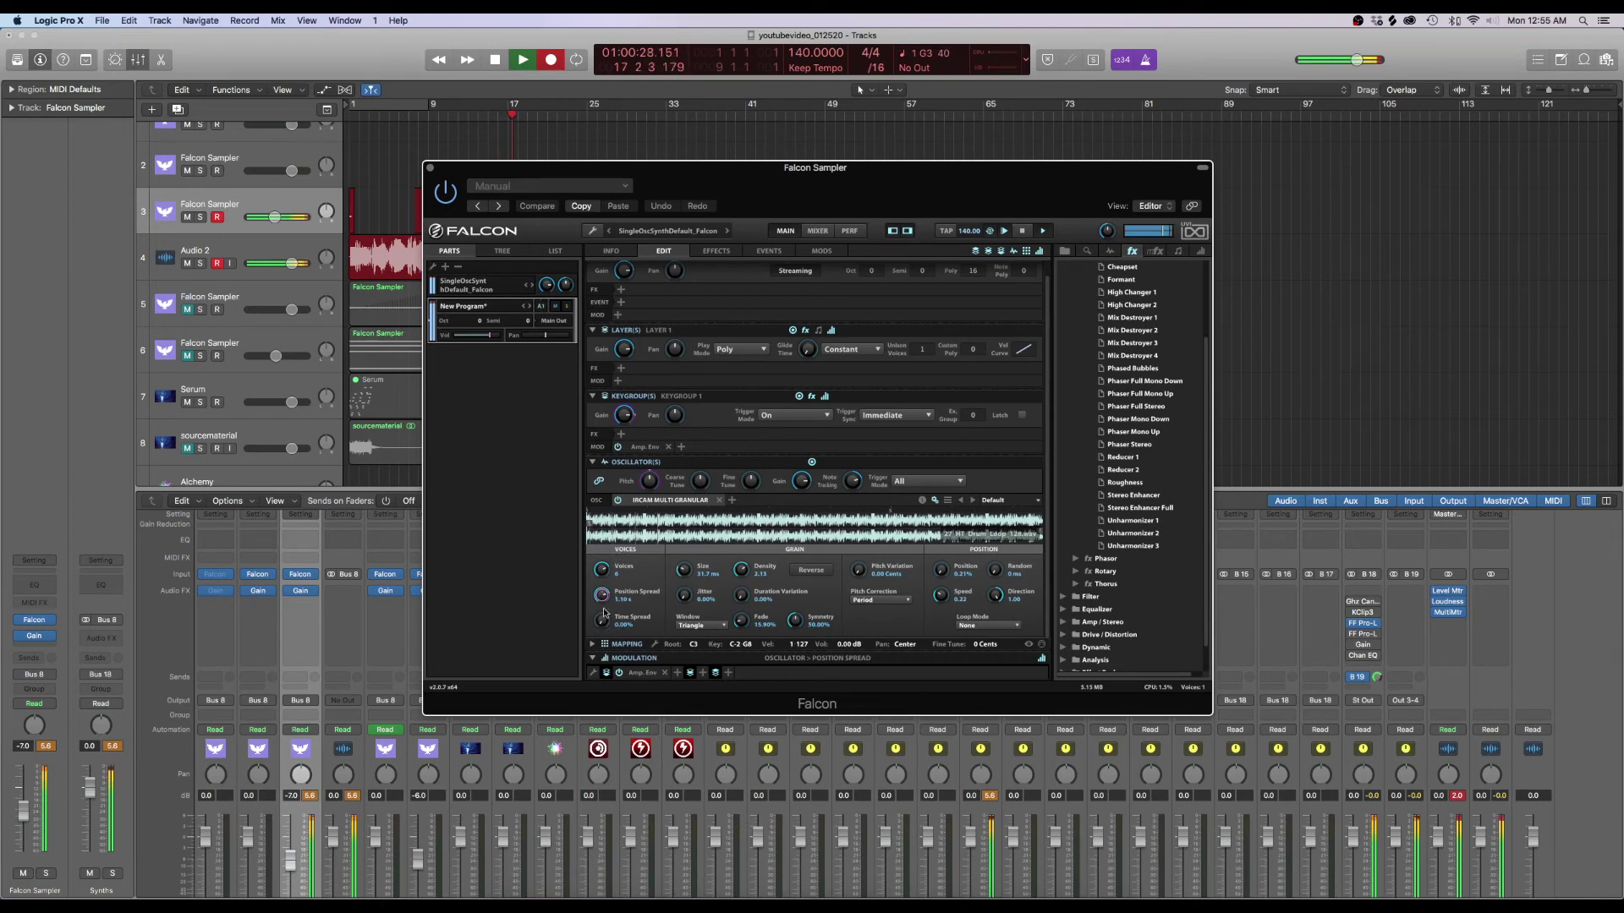
{"action": "scroll", "coordinate": [884, 585], "scroll_direction": "up", "scroll_amount": 1}
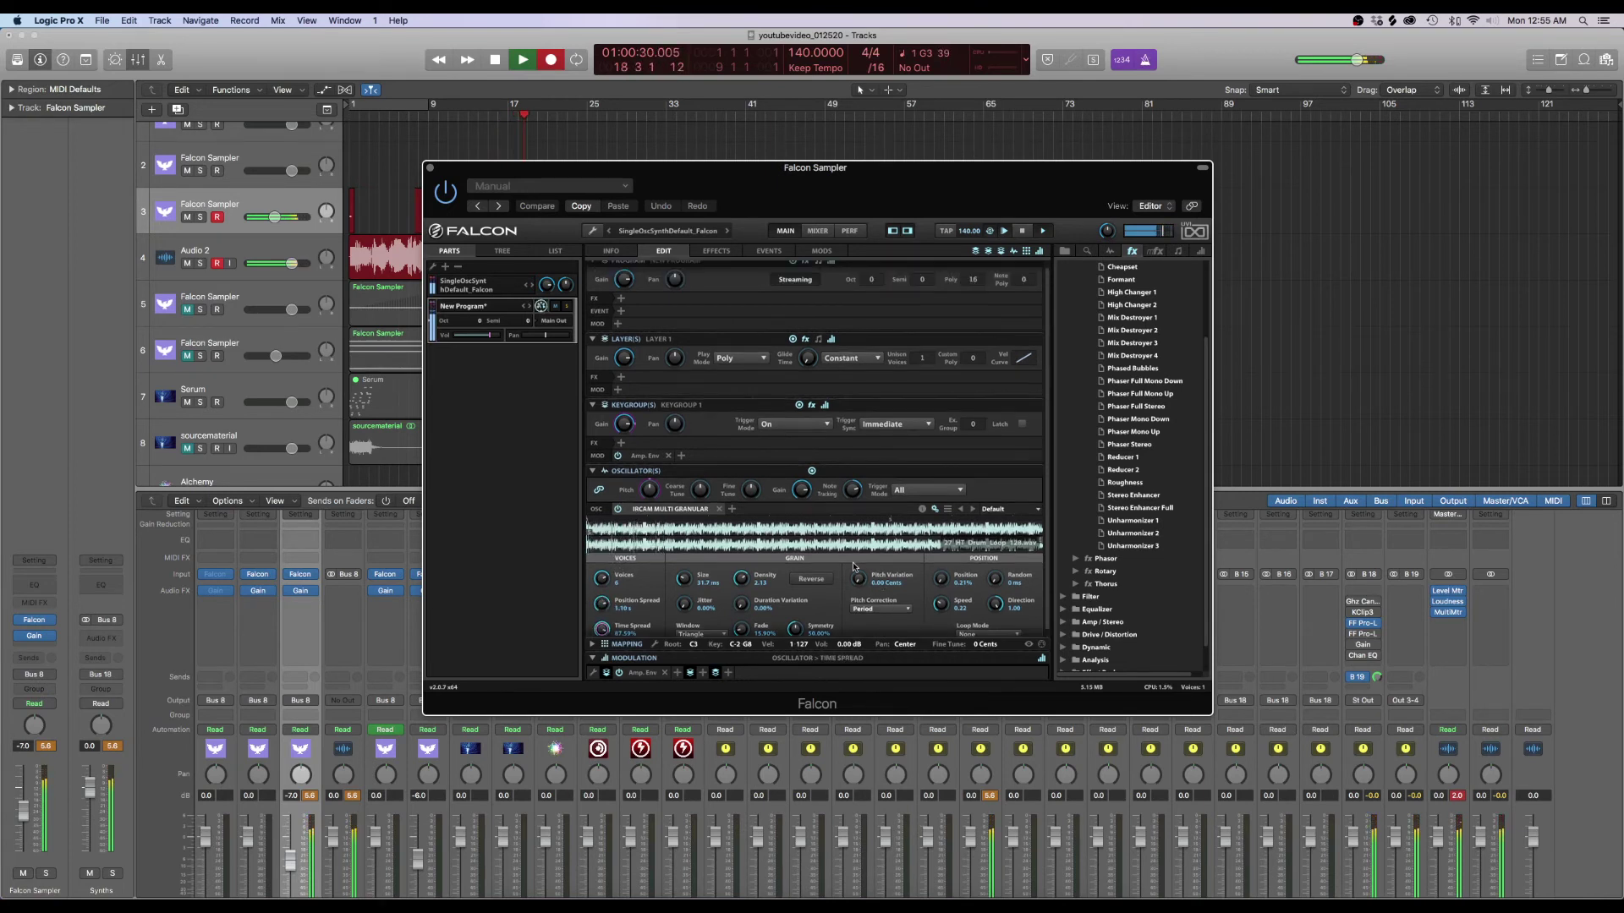
{"action": "left_click", "coordinate": [859, 581]}
{"action": "left_click_drag", "start_coordinate": [859, 581], "coordinate": [878, 482]}
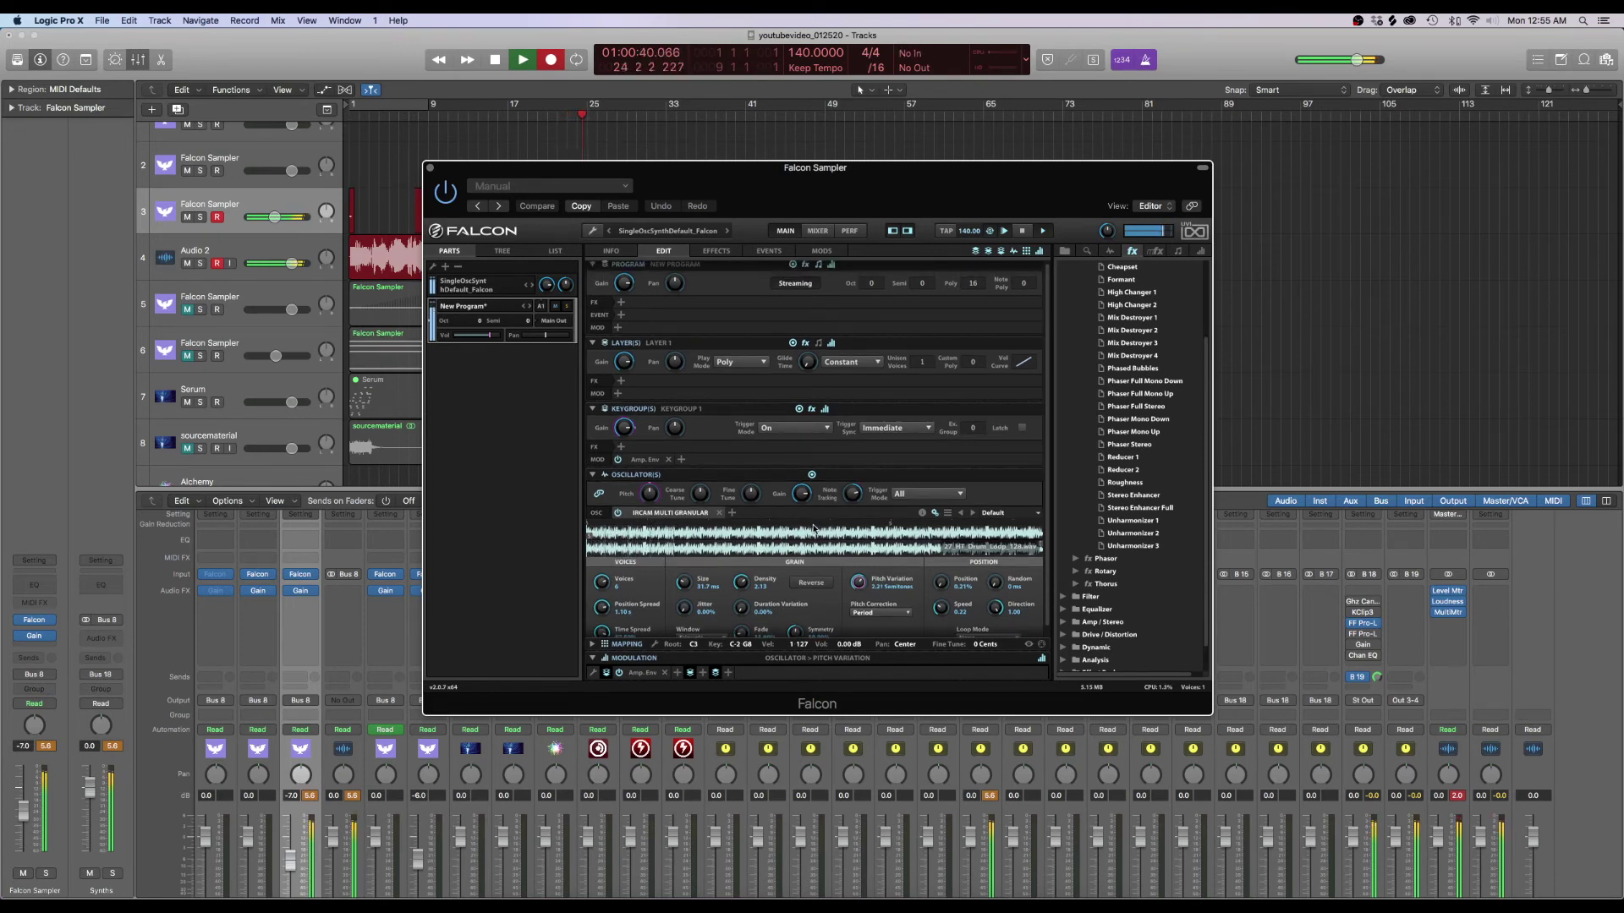
Set Density to 0.17, Jitter to about 85%, Duration Variation to about 62%, Pitch Variation to about 5.84 semitones, and Speed to 0.14
{"action": "left_click_drag", "start_coordinate": [740, 584], "coordinate": [747, 674]}
{"action": "scroll", "coordinate": [789, 603], "scroll_direction": "down", "scroll_amount": 1}
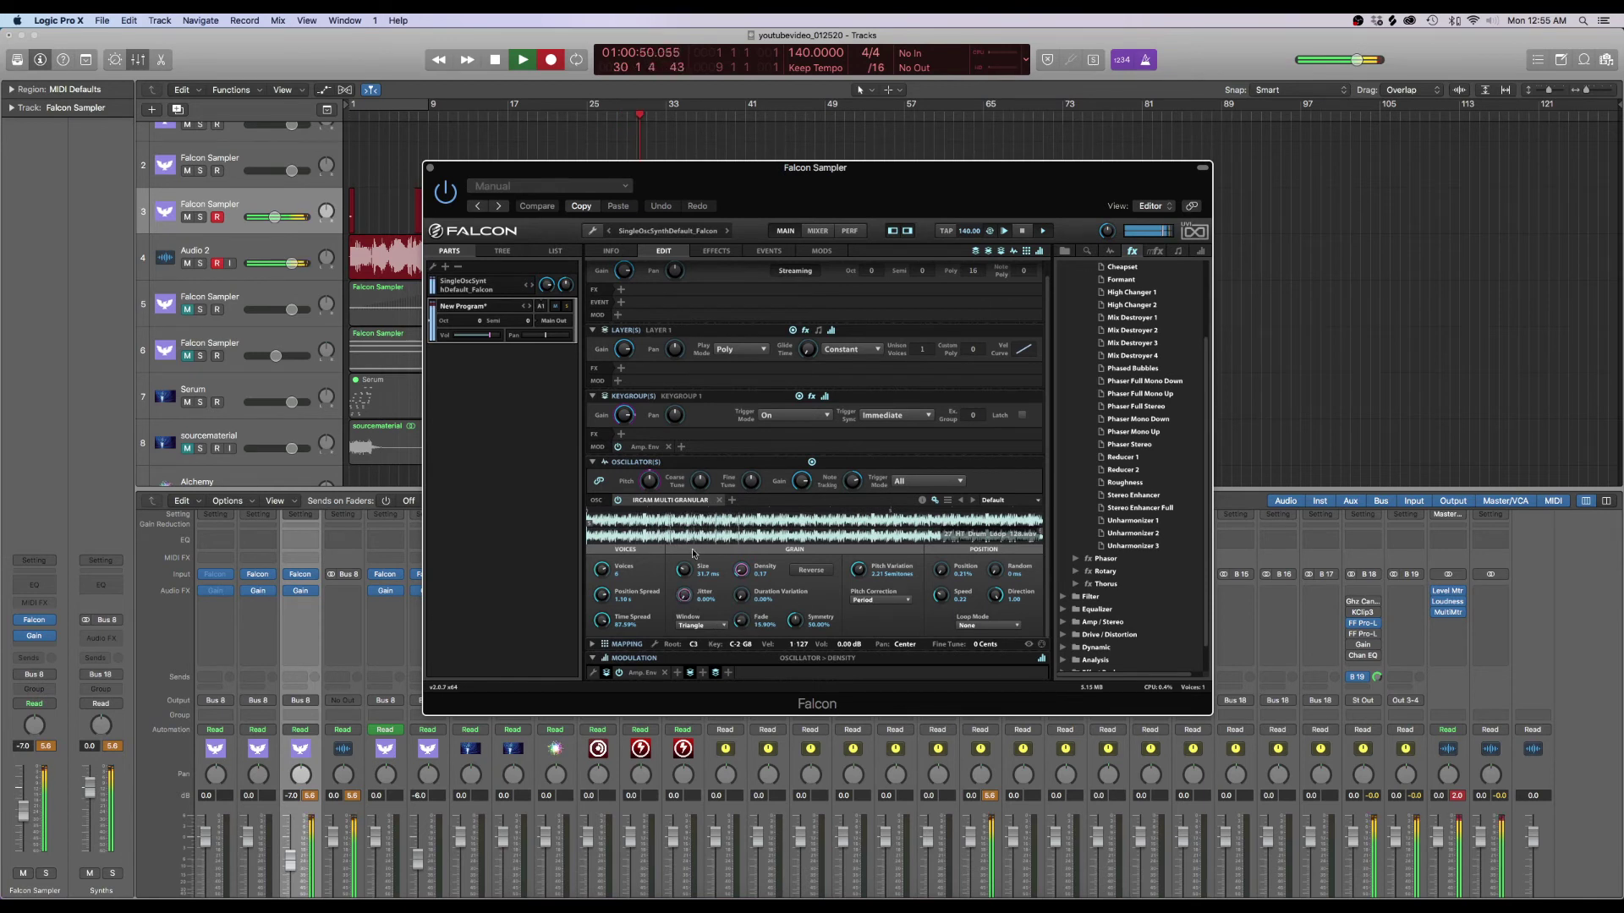
{"action": "left_click_drag", "start_coordinate": [683, 595], "coordinate": [756, 562]}
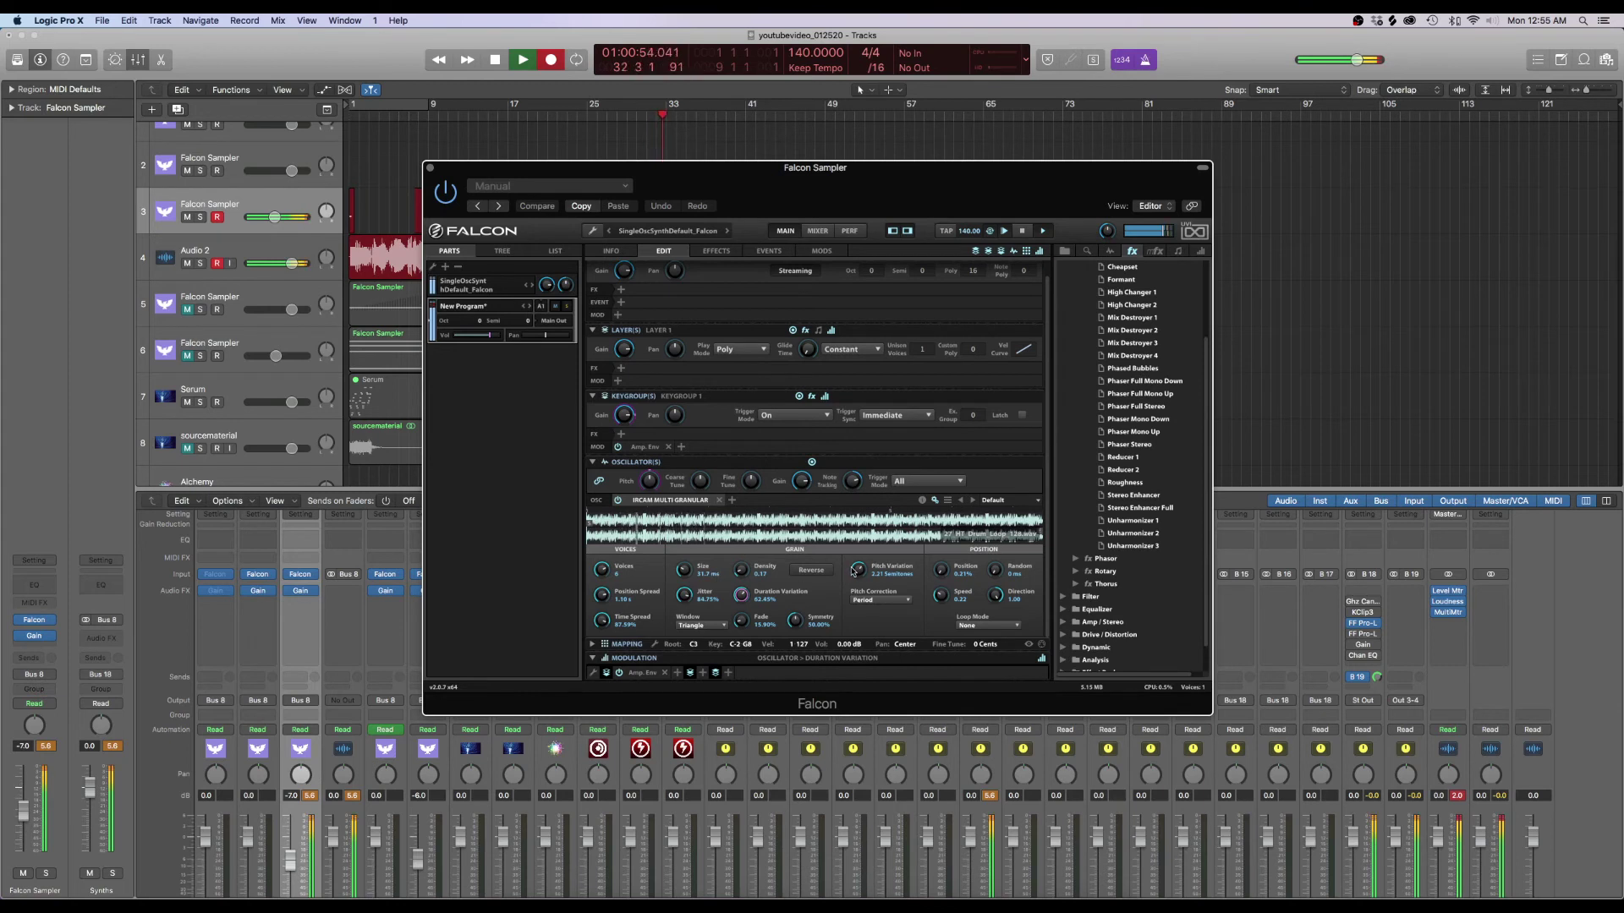
{"action": "mouse_move", "coordinate": [859, 569]}
{"action": "left_mouse_down"}
{"action": "mouse_move", "coordinate": [855, 649]}
{"action": "mouse_move", "coordinate": [861, 554]}
{"action": "left_mouse_up"}
{"action": "mouse_move", "coordinate": [941, 595]}
{"action": "left_mouse_down"}
{"action": "mouse_move", "coordinate": [958, 533]}
{"action": "mouse_move", "coordinate": [944, 613]}
{"action": "left_mouse_up"}
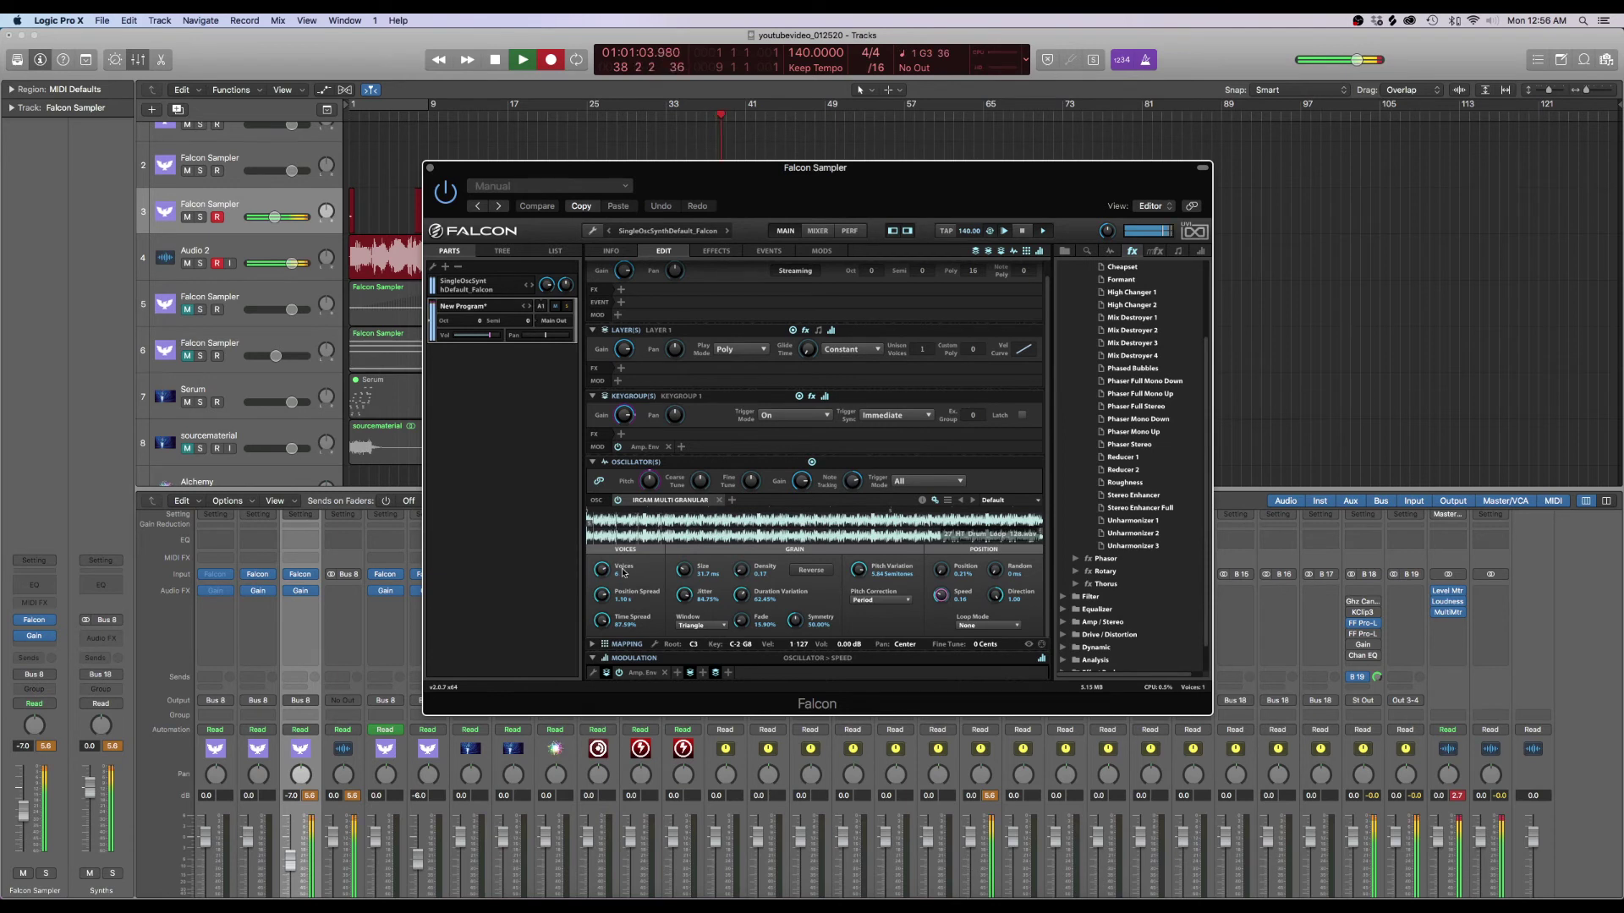
Raise Density and Size, reduce Voices to 1, Position Spread to about 537 ms and Time Spread to about 15.6%, and set Jitter to 0%
{"action": "left_click", "coordinate": [743, 570]}
{"action": "left_click_drag", "start_coordinate": [683, 570], "coordinate": [712, 492]}
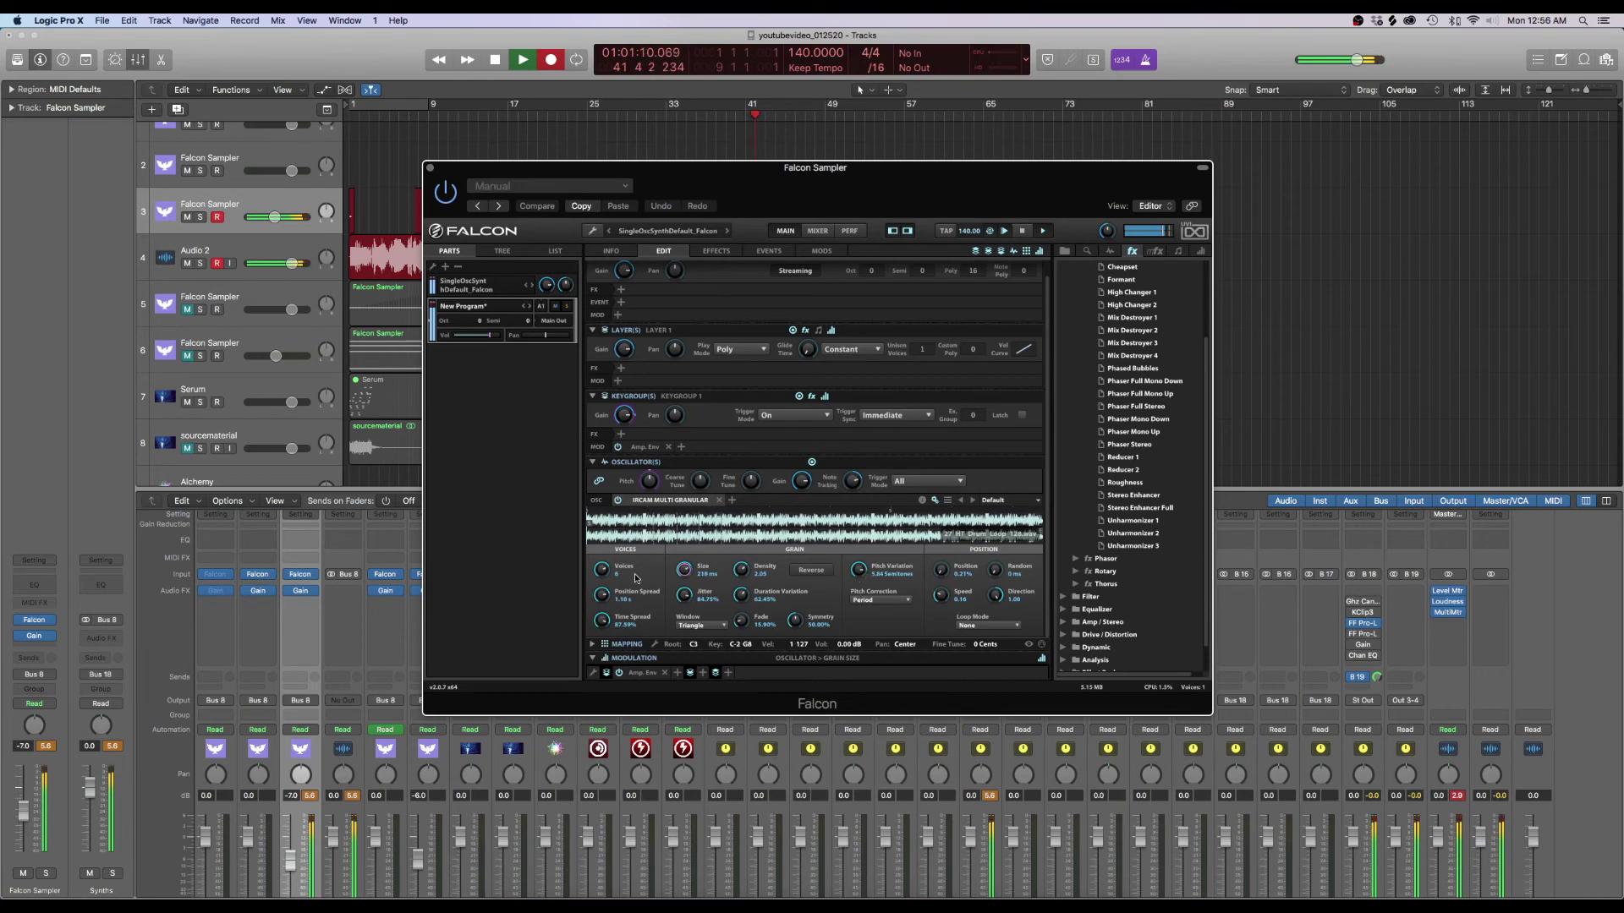
{"action": "left_click_drag", "start_coordinate": [602, 620], "coordinate": [603, 677]}
{"action": "left_click_drag", "start_coordinate": [604, 571], "coordinate": [603, 698]}
{"action": "left_click_drag", "start_coordinate": [684, 595], "coordinate": [684, 771]}
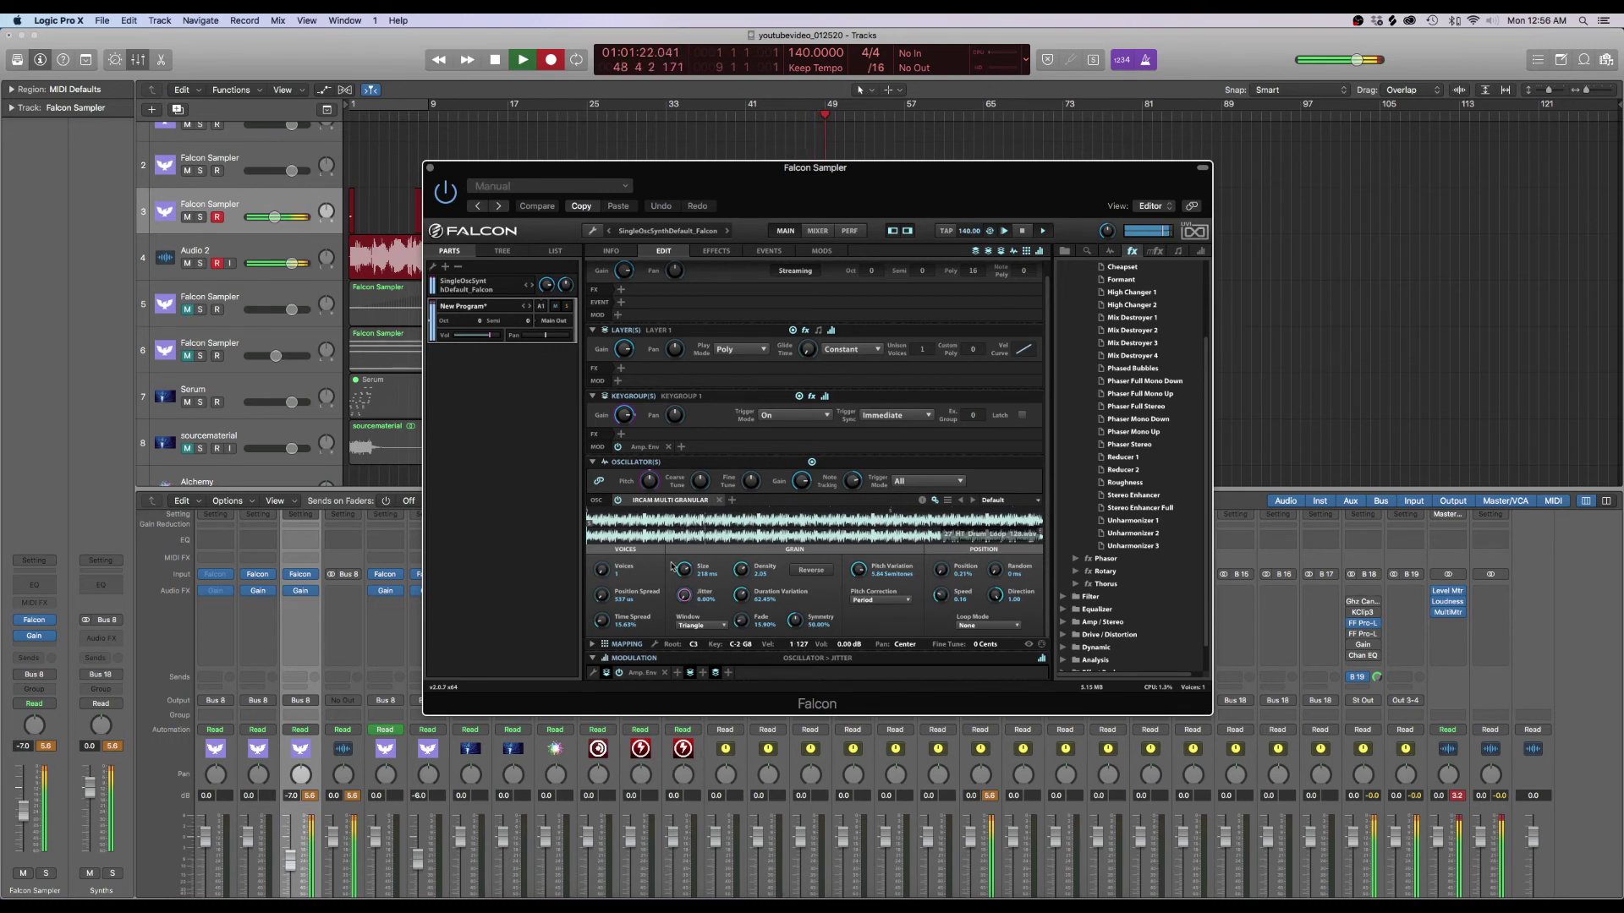
Sweep the grain Size down and up to about 117 ms, and drop the Density before raising it to about 2.7
{"action": "left_click_drag", "start_coordinate": [741, 569], "coordinate": [750, 619]}
{"action": "left_click_drag", "start_coordinate": [682, 569], "coordinate": [687, 649]}
{"action": "left_click_drag", "start_coordinate": [700, 585], "coordinate": [702, 495]}
{"action": "left_click", "coordinate": [741, 570]}
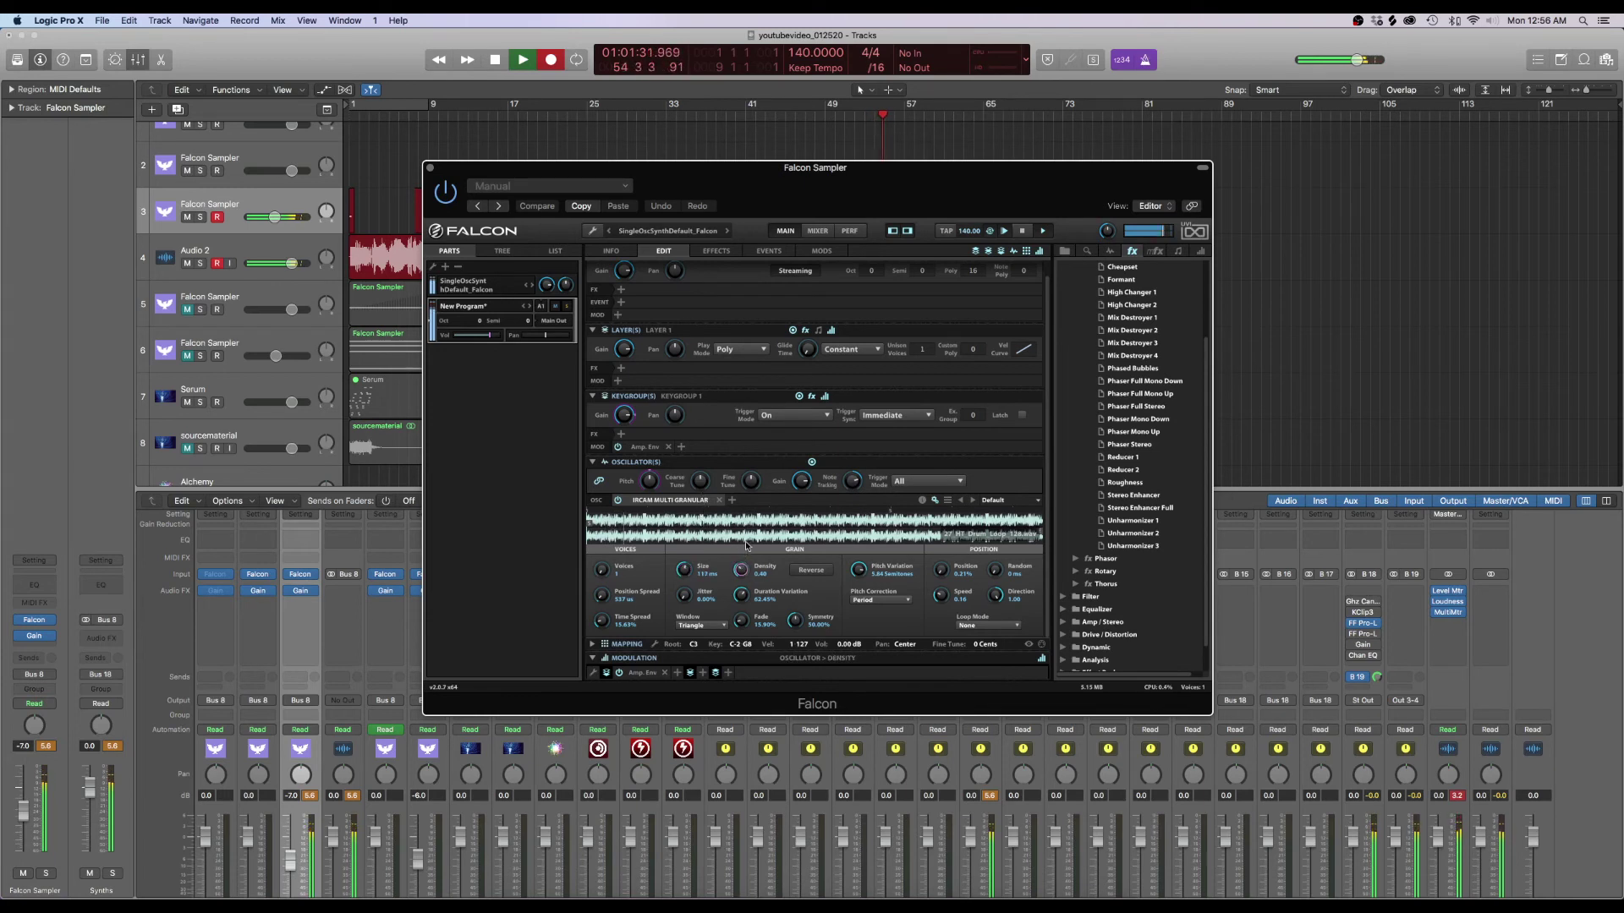
{"action": "left_click_drag", "start_coordinate": [746, 546], "coordinate": [768, 510]}
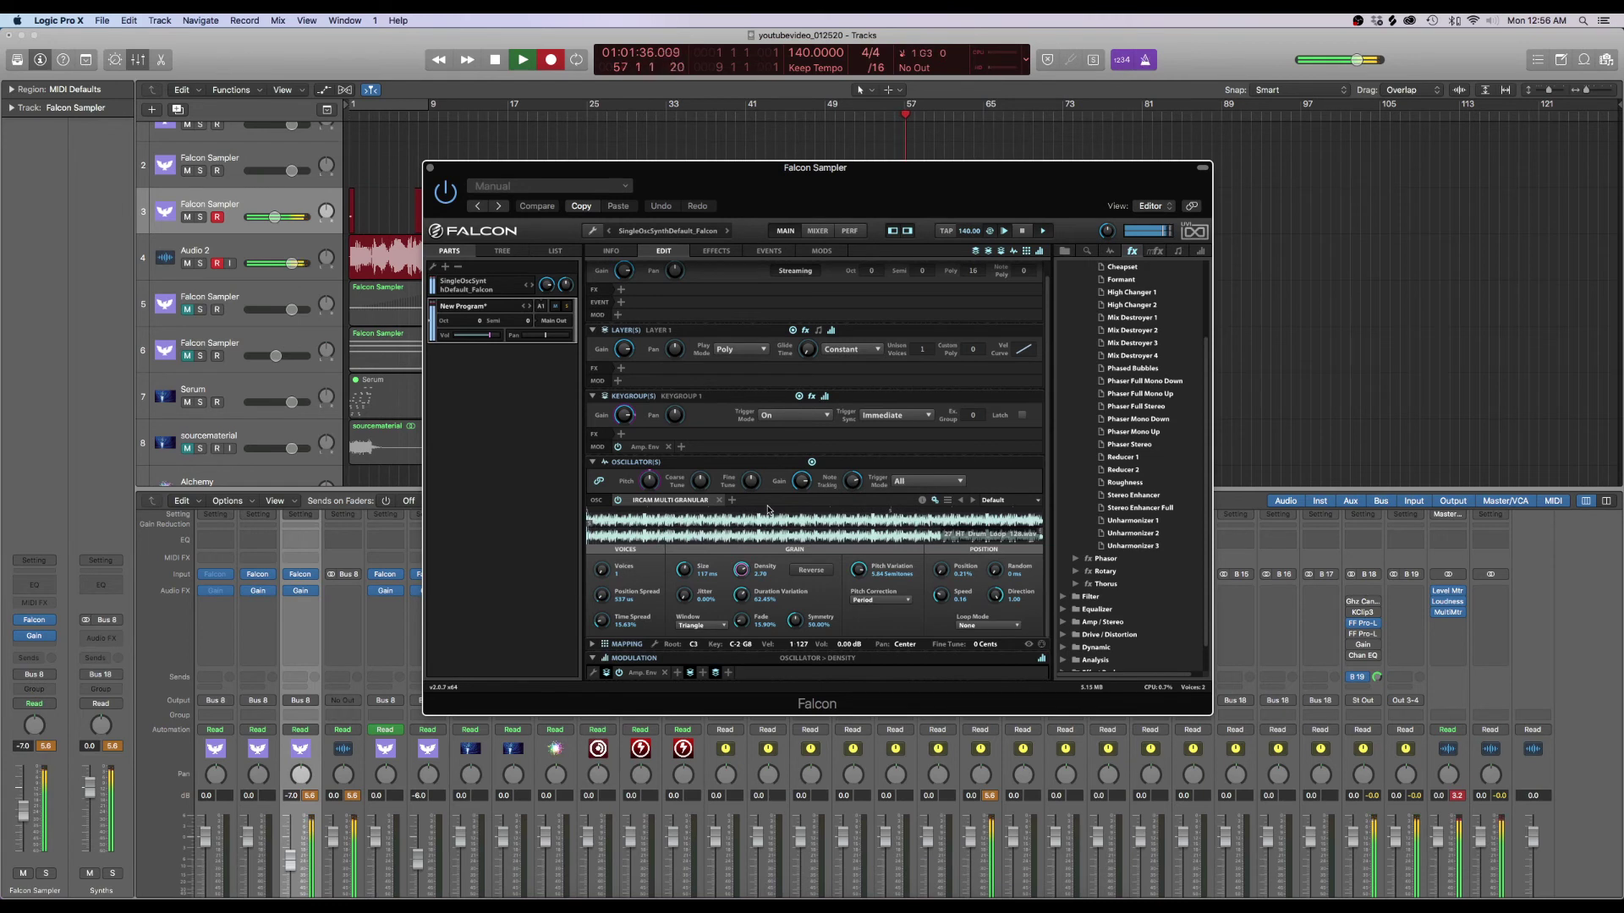
Reset Pitch Variation and Duration Variation to zero, raise Density to about 3.48, and push Pitch Variation above 10 semitones
{"action": "left_click_drag", "start_coordinate": [859, 570], "coordinate": [858, 726]}
{"action": "left_click", "coordinate": [741, 594]}
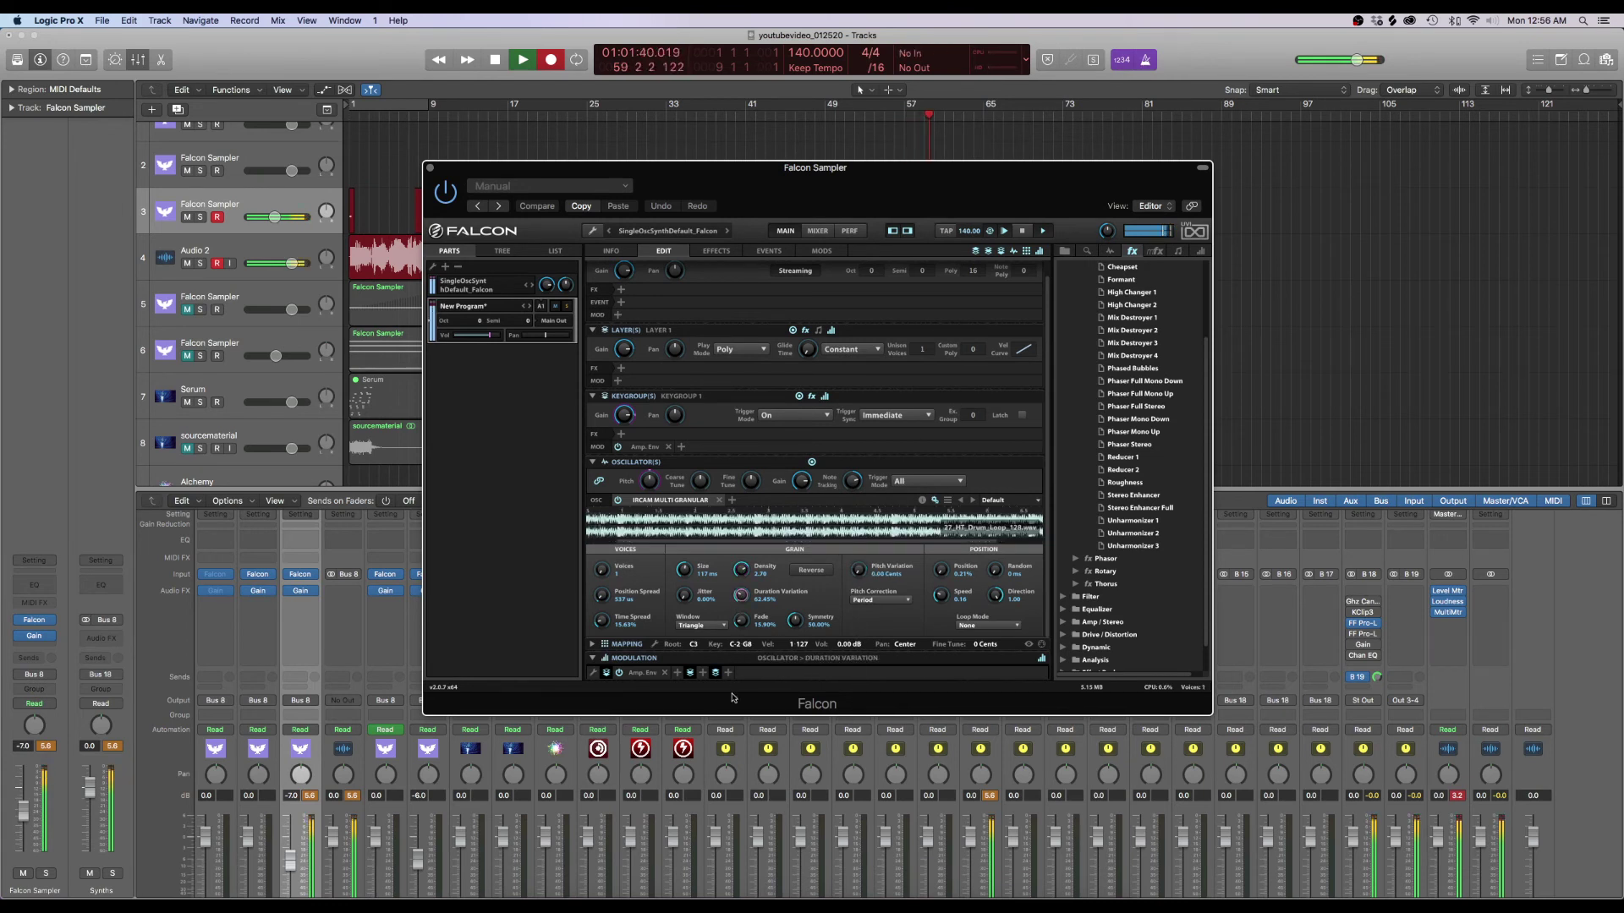
{"action": "left_click_drag", "start_coordinate": [733, 697], "coordinate": [734, 743]}
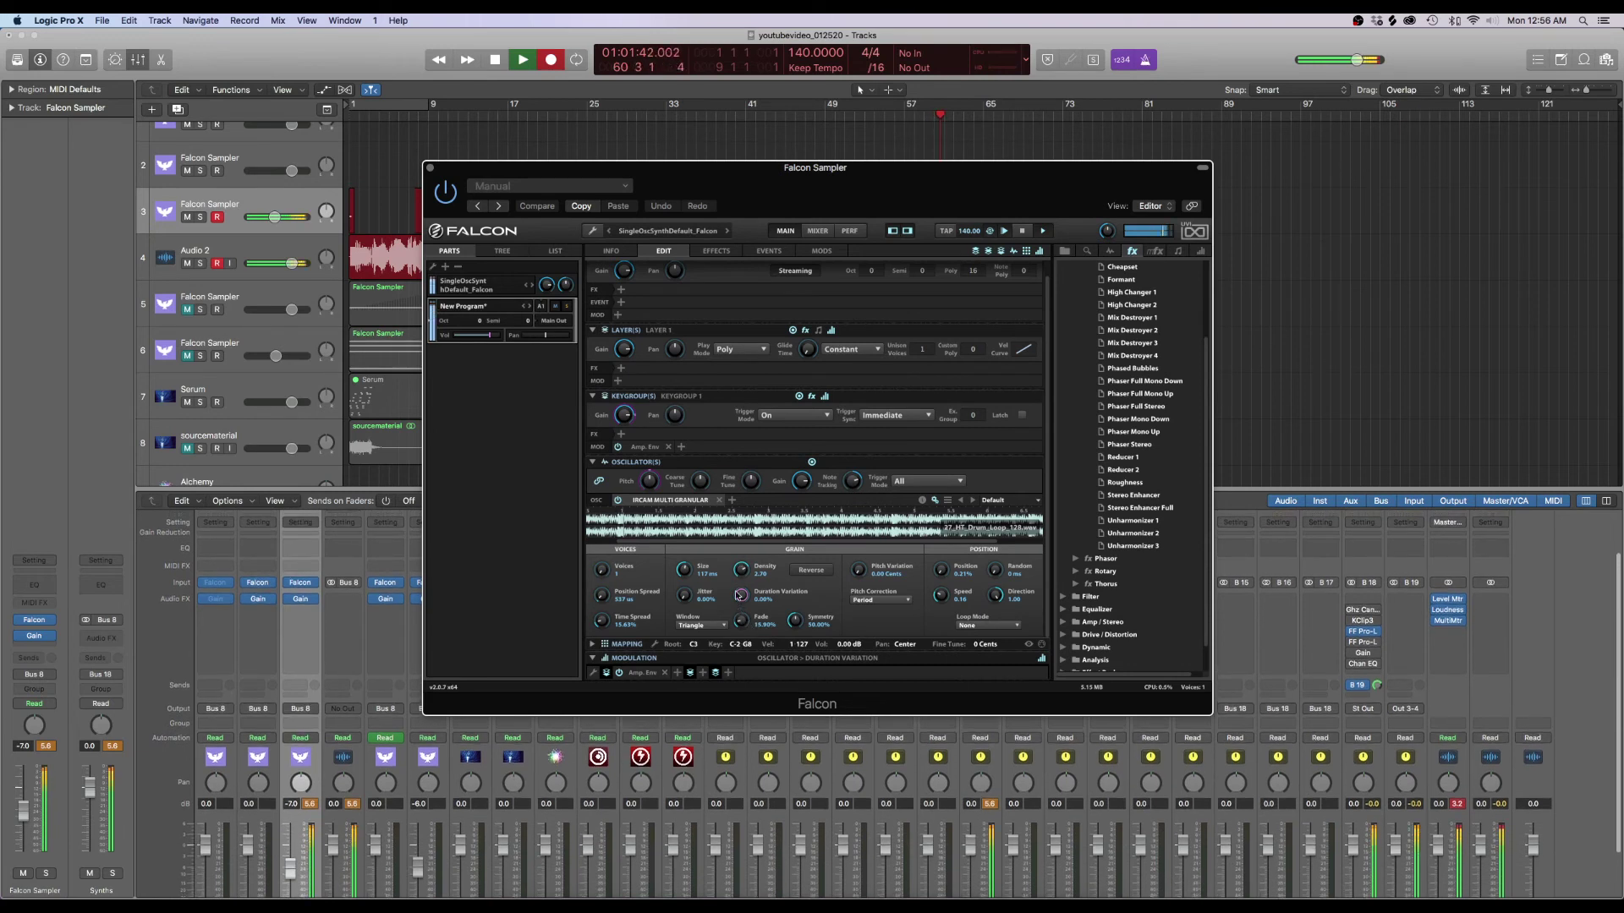
{"action": "mouse_move", "coordinate": [741, 569]}
{"action": "left_mouse_down"}
{"action": "mouse_move", "coordinate": [738, 647]}
{"action": "mouse_move", "coordinate": [753, 553]}
{"action": "left_mouse_up"}
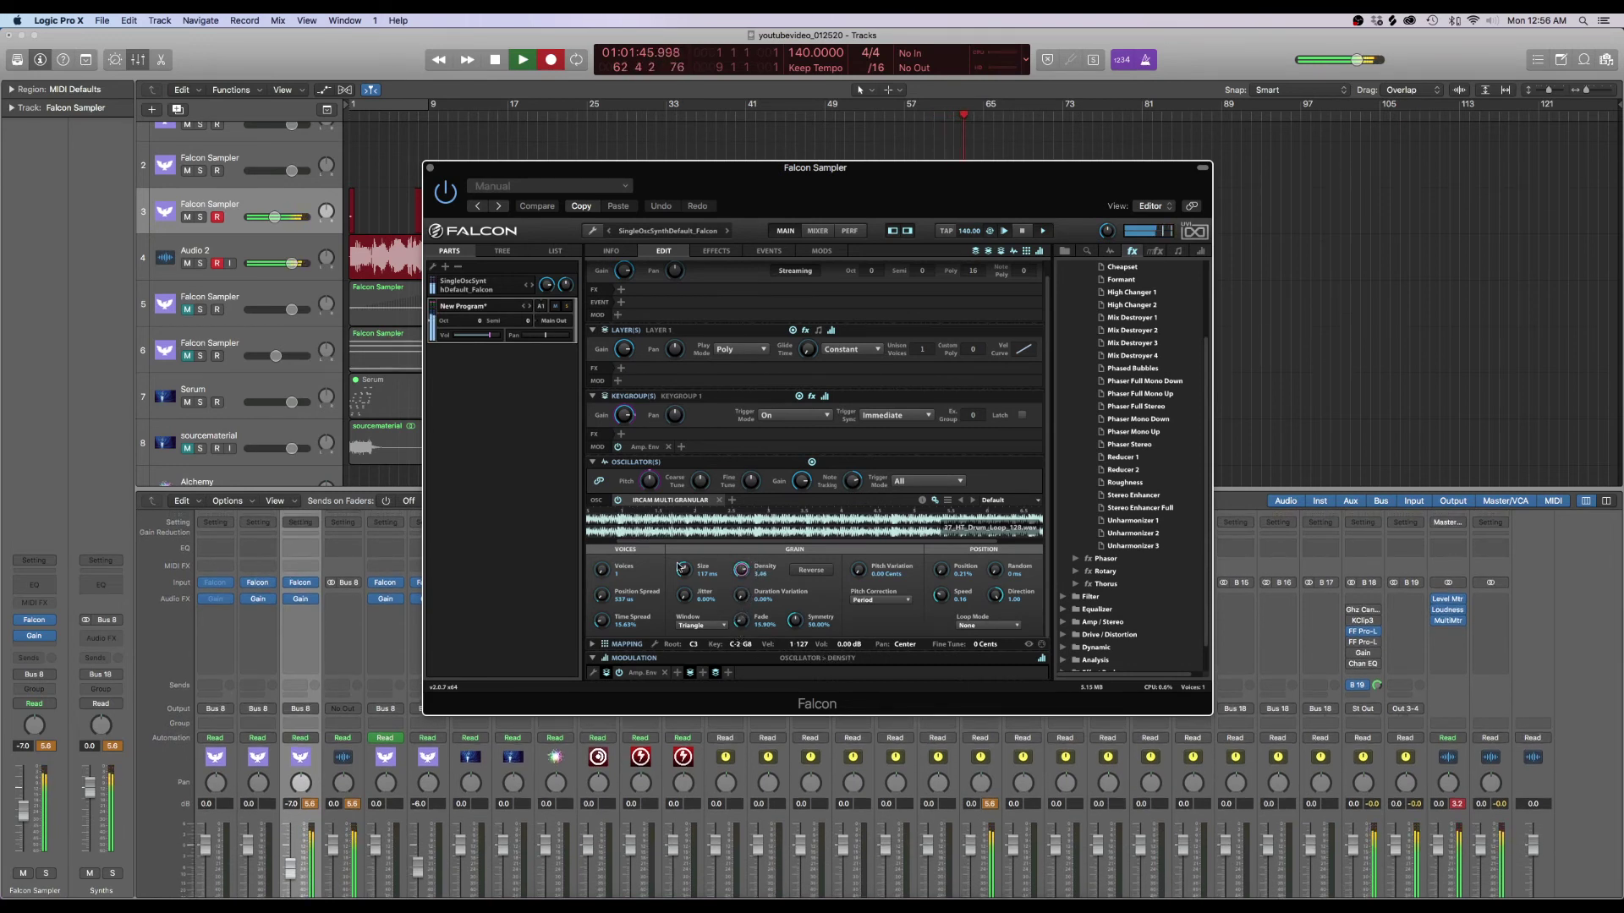
{"action": "left_click_drag", "start_coordinate": [864, 575], "coordinate": [881, 422]}
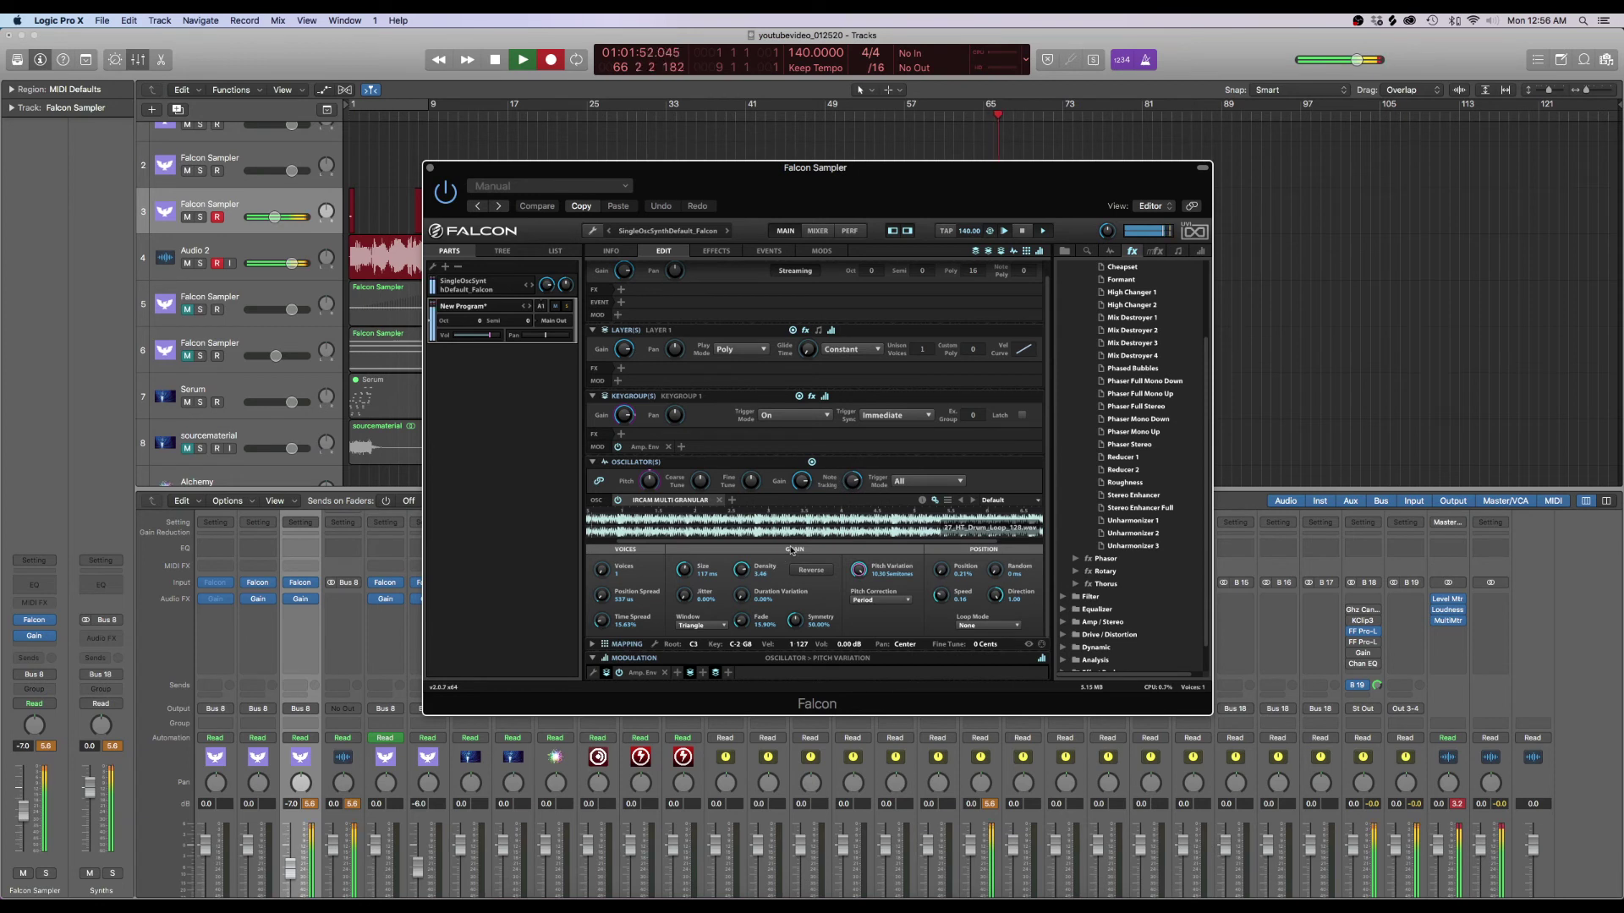
Lower the grain Size to about 78 ms, sweep the grain Fade down to about 0.45%, and stop the recording
{"action": "left_click_drag", "start_coordinate": [685, 569], "coordinate": [684, 618]}
{"action": "mouse_move", "coordinate": [748, 570]}
{"action": "left_mouse_down"}
{"action": "mouse_move", "coordinate": [744, 629]}
{"action": "mouse_move", "coordinate": [749, 552]}
{"action": "mouse_move", "coordinate": [746, 571]}
{"action": "left_mouse_up"}
{"action": "left_click", "coordinate": [999, 595]}
{"action": "left_click_drag", "start_coordinate": [740, 620], "coordinate": [770, 462]}
{"action": "left_click_drag", "start_coordinate": [758, 565], "coordinate": [759, 638]}
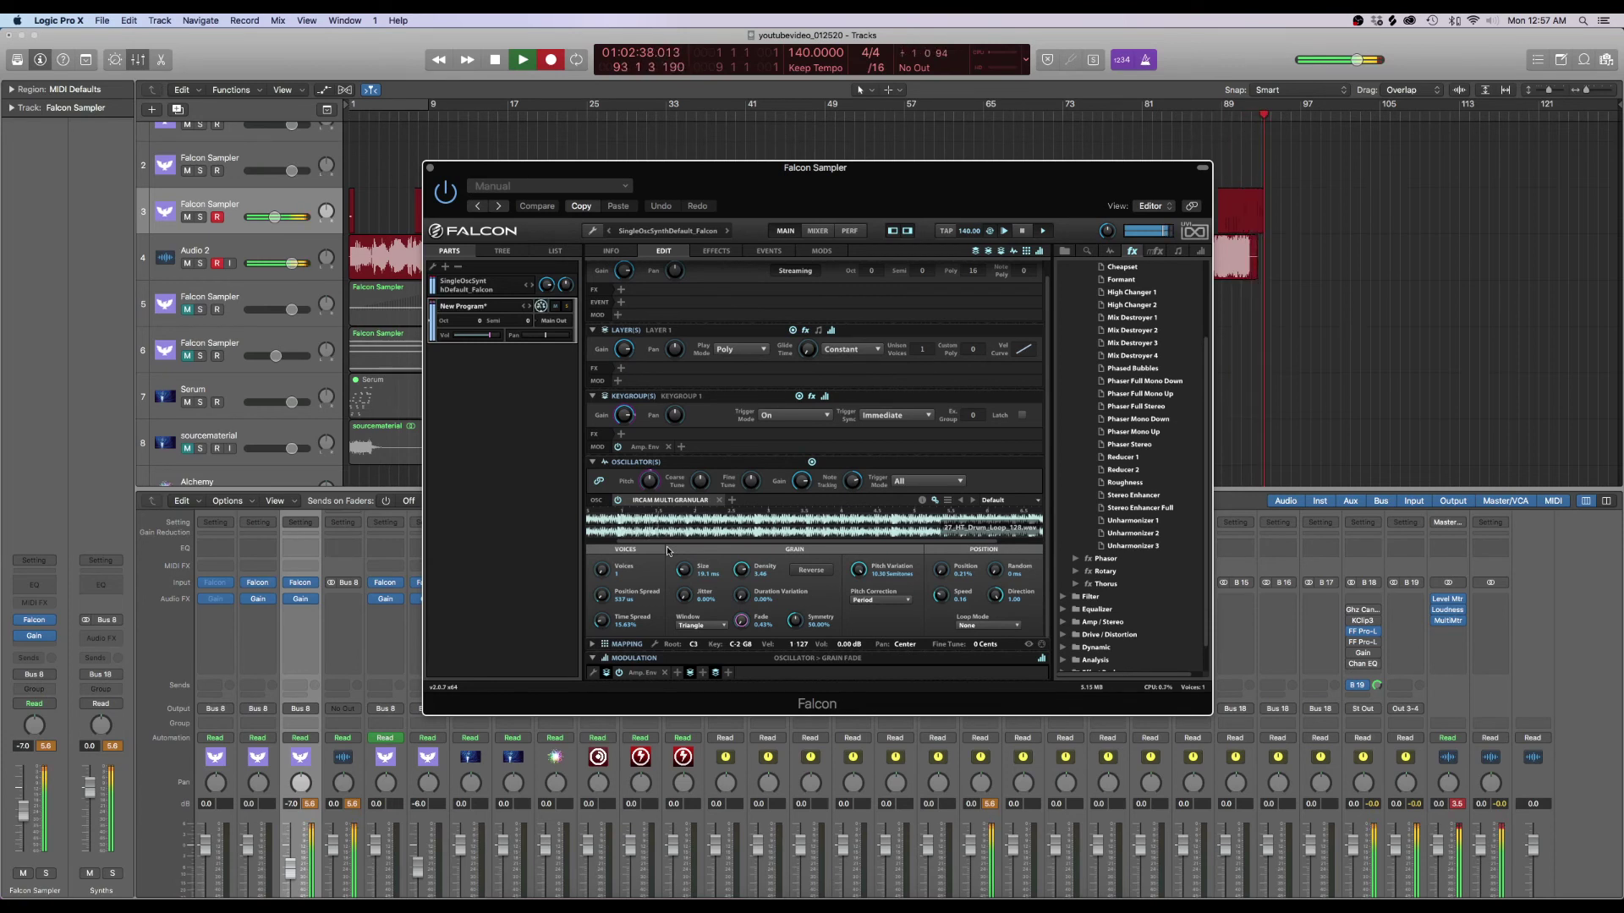
{"action": "key", "text": "space"}
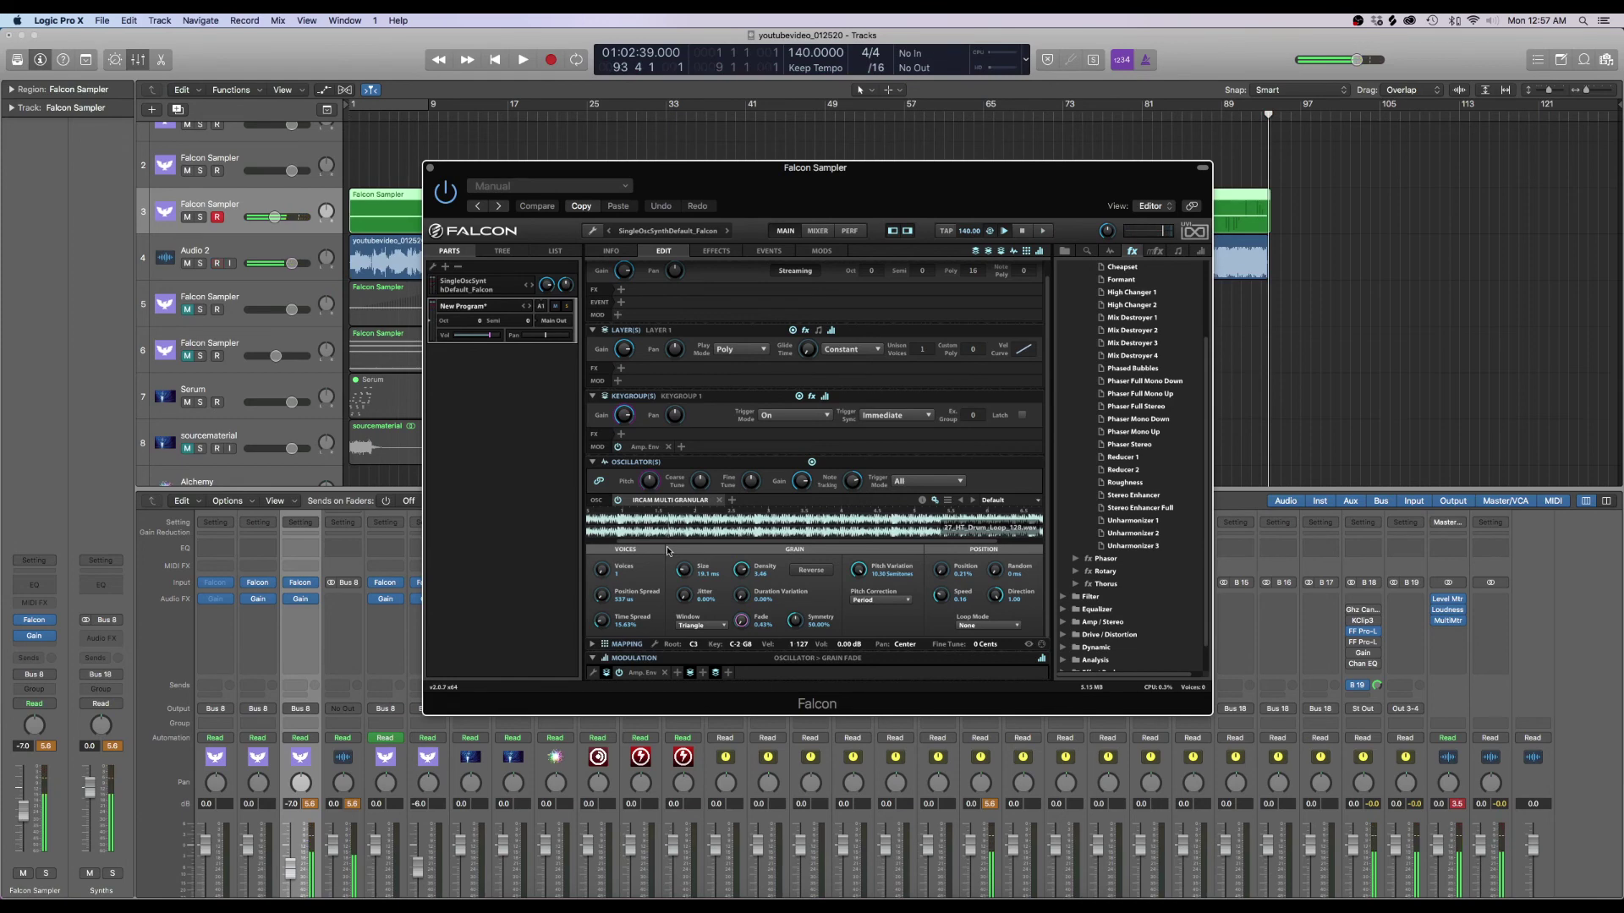
Close Falcon and examine the full recorded MIDI and audio regions on the drum-loop track and Audio 2
{"action": "left_click", "coordinate": [431, 170]}
{"action": "key", "text": "z"}
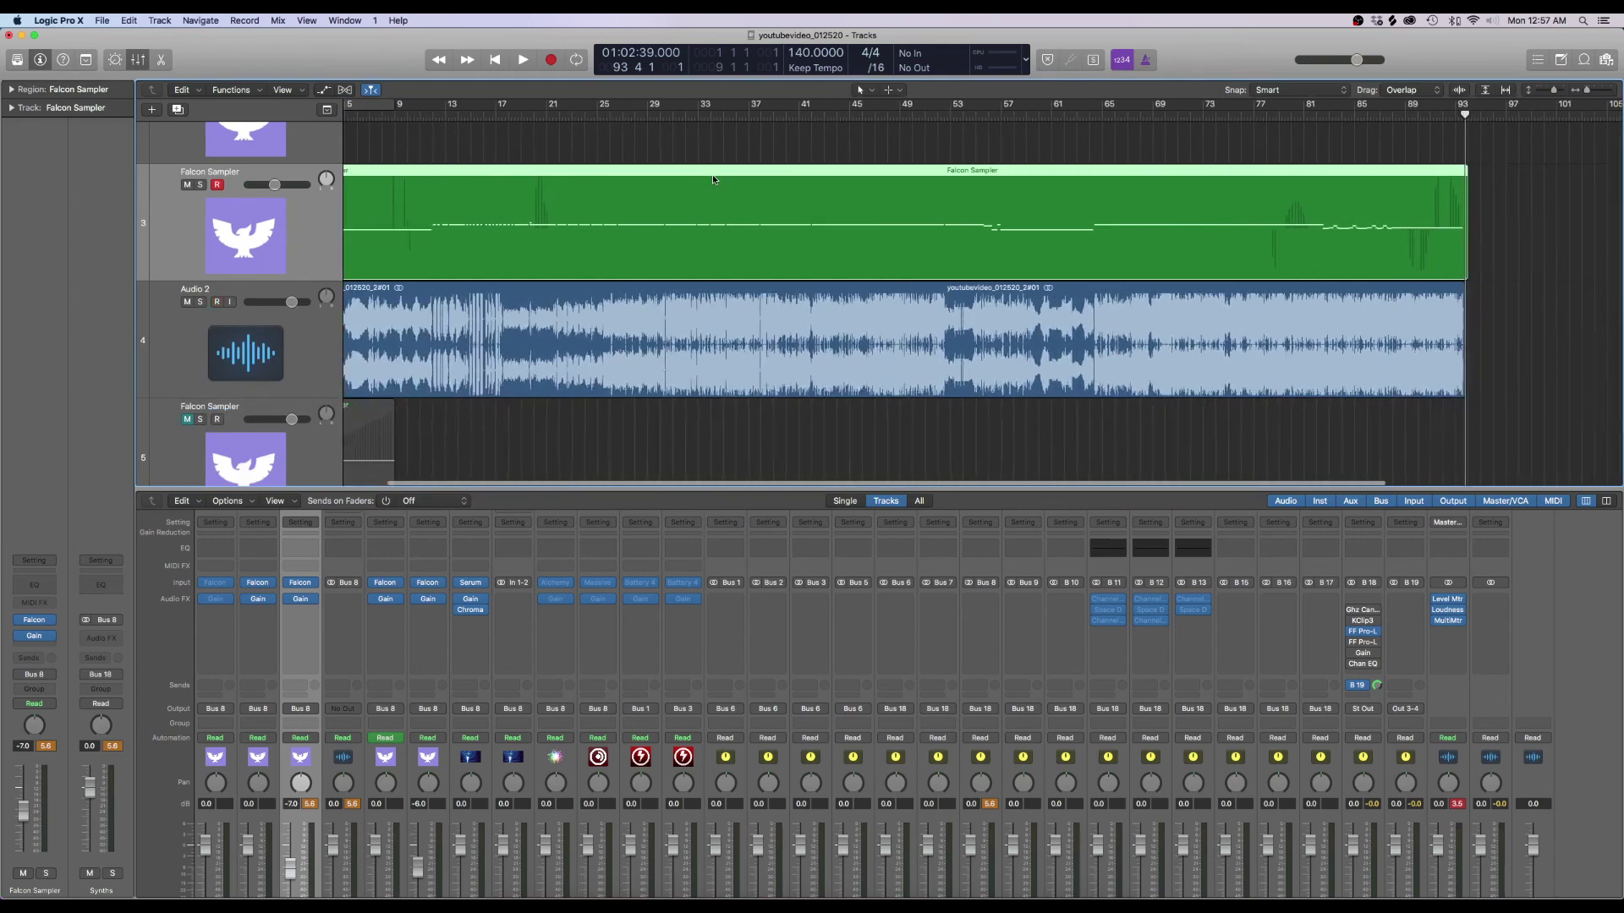
{"action": "key", "text": "super+Right"}
{"action": "key", "text": "super+Right"}
{"action": "key", "text": "super+Right"}
{"action": "key", "text": "super+Right"}
{"action": "key", "text": "super+Right"}
{"action": "key", "text": "super+Right"}
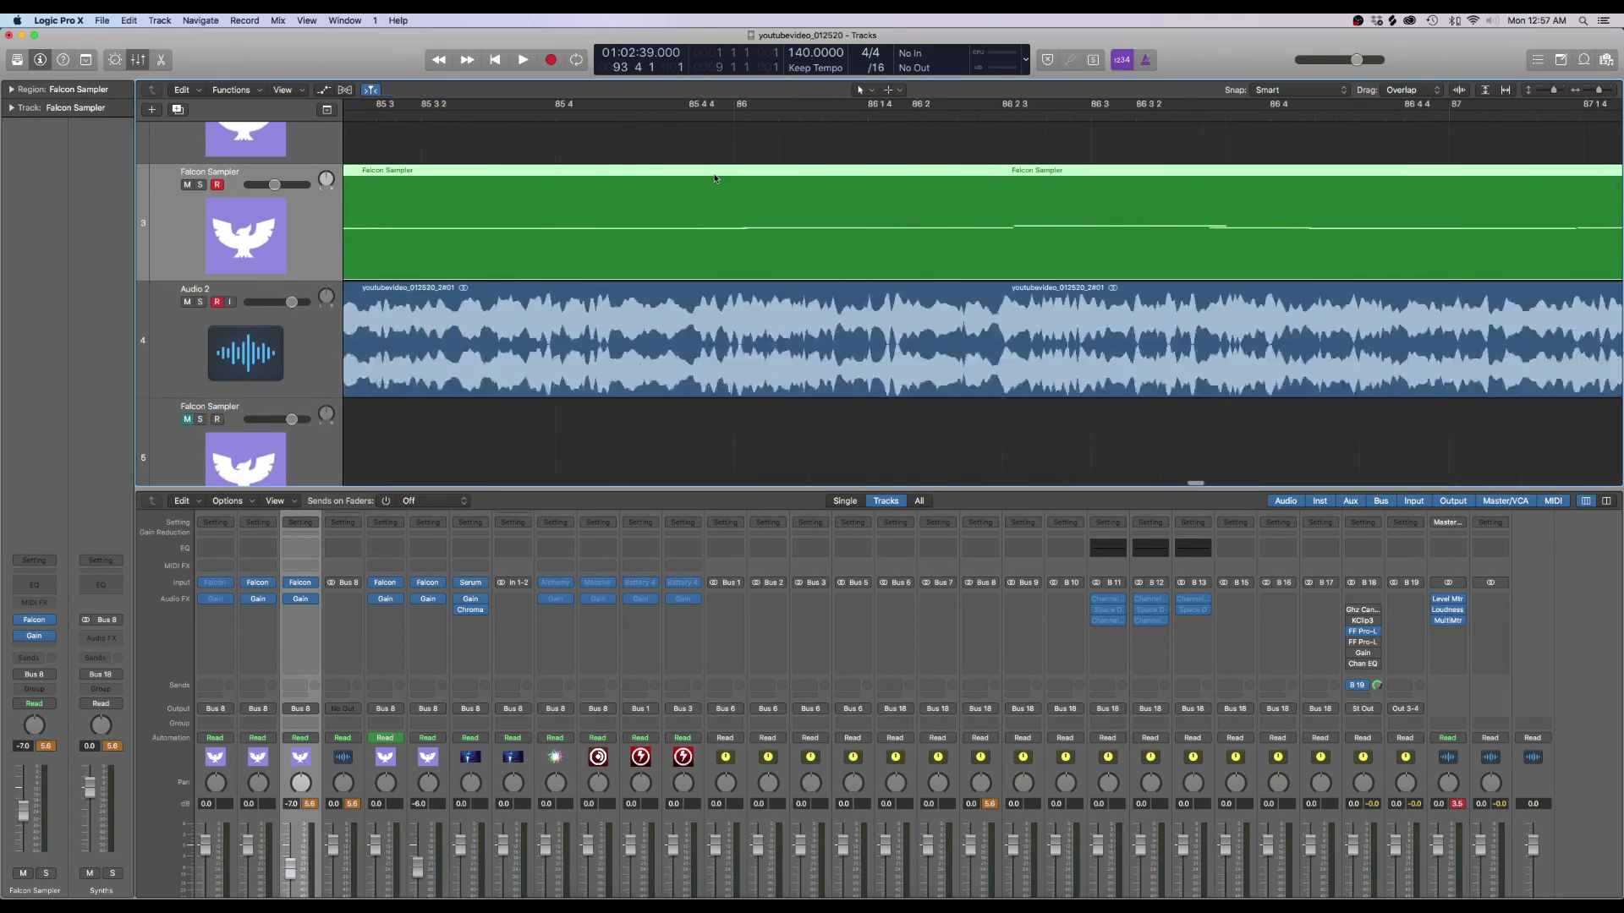
{"action": "key", "text": "z"}
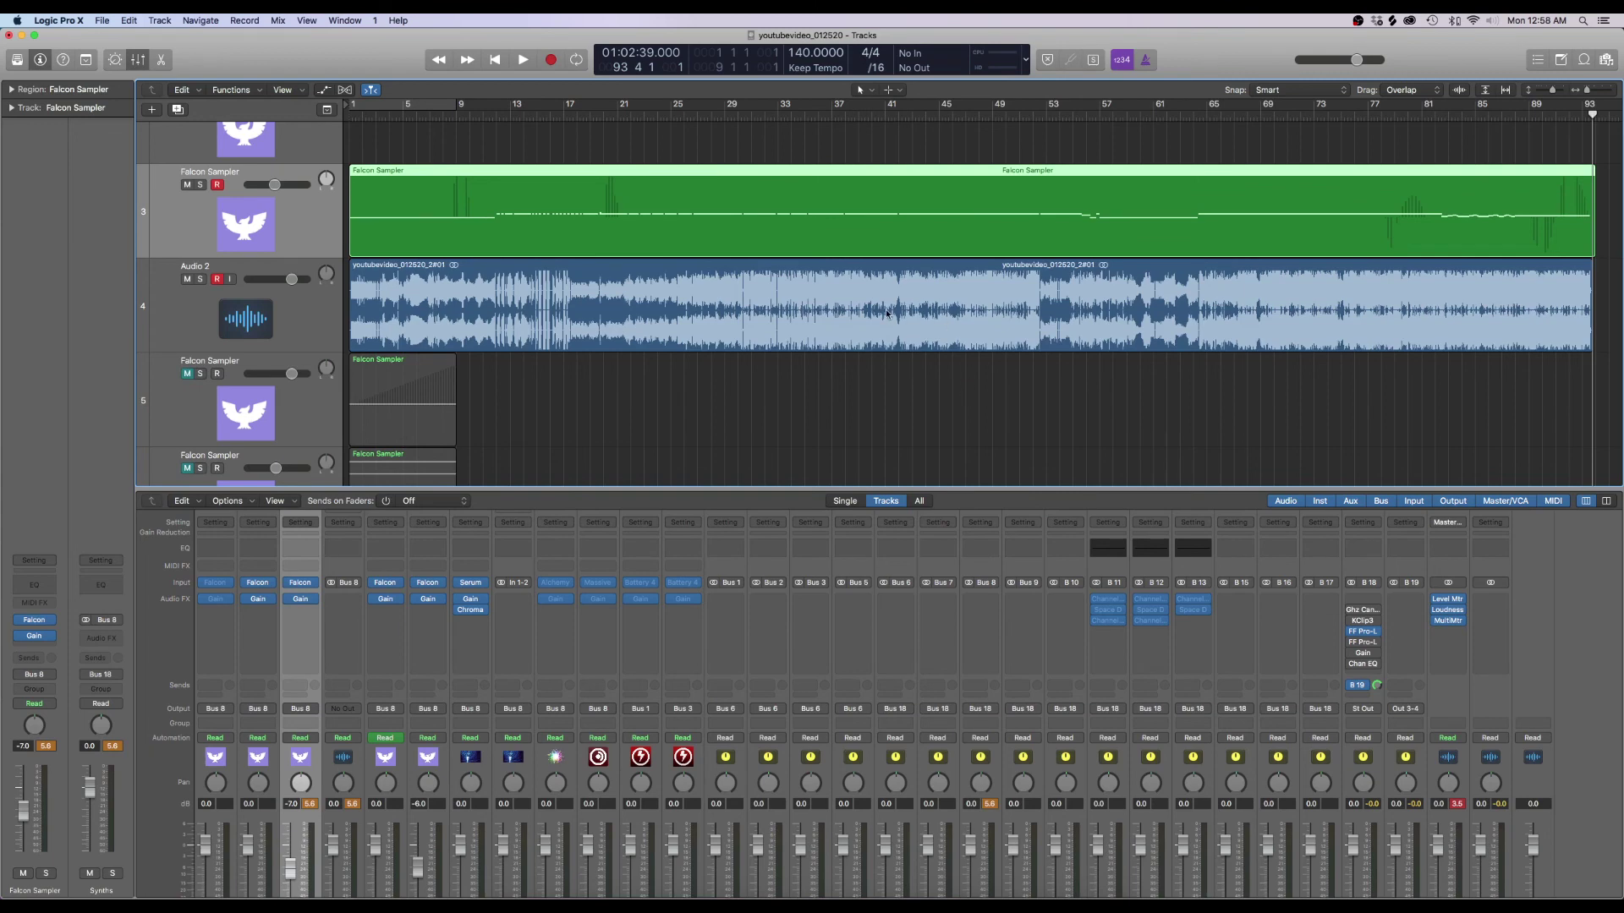
{"action": "key", "text": "super+Down"}
{"action": "key", "text": "super+Down"}
{"action": "key", "text": "super+Down"}
{"action": "key", "text": "super+Down"}
{"action": "key", "text": "super+Up"}
{"action": "key", "text": "super+Up"}
{"action": "key", "text": "super+Up"}
{"action": "key", "text": "super+Up"}
{"action": "key", "text": "super+Up"}
{"action": "key", "text": "super+Up"}
{"action": "key", "text": "super+Down"}
{"action": "key", "text": "super+Down"}
{"action": "key", "text": "super+Down"}
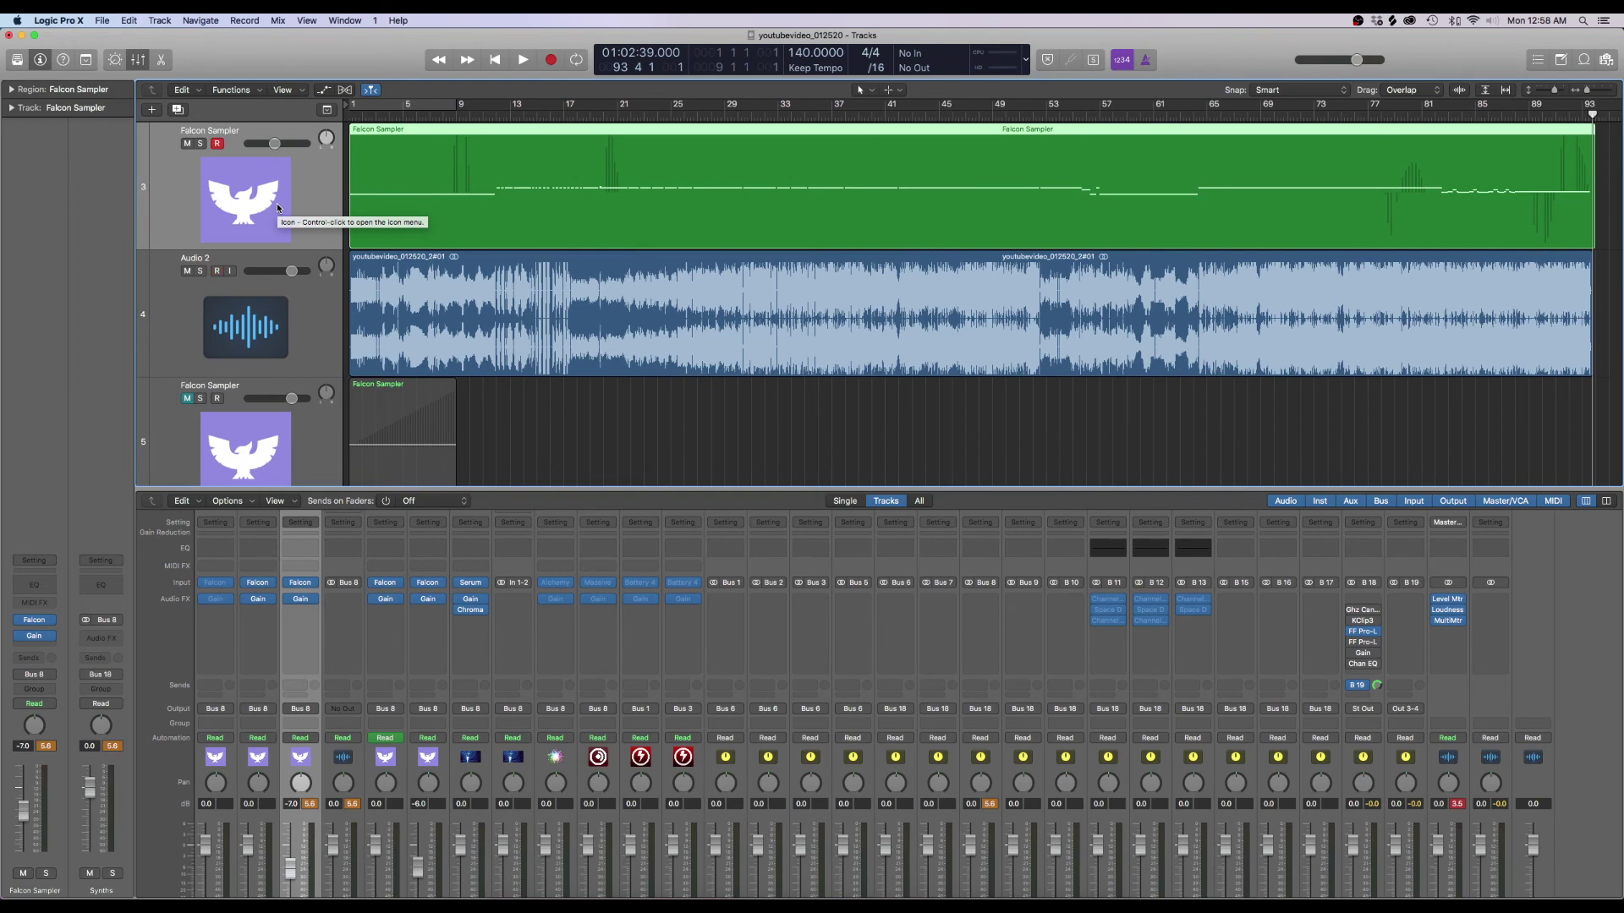
Examine the waveform near the end of the Audio 2 recording up close, then return to an overview of the whole recording
{"action": "key", "text": "super+Right"}
{"action": "key", "text": "super+Right"}
{"action": "key", "text": "super+Right"}
{"action": "key", "text": "super+Right"}
{"action": "key", "text": "super+Right"}
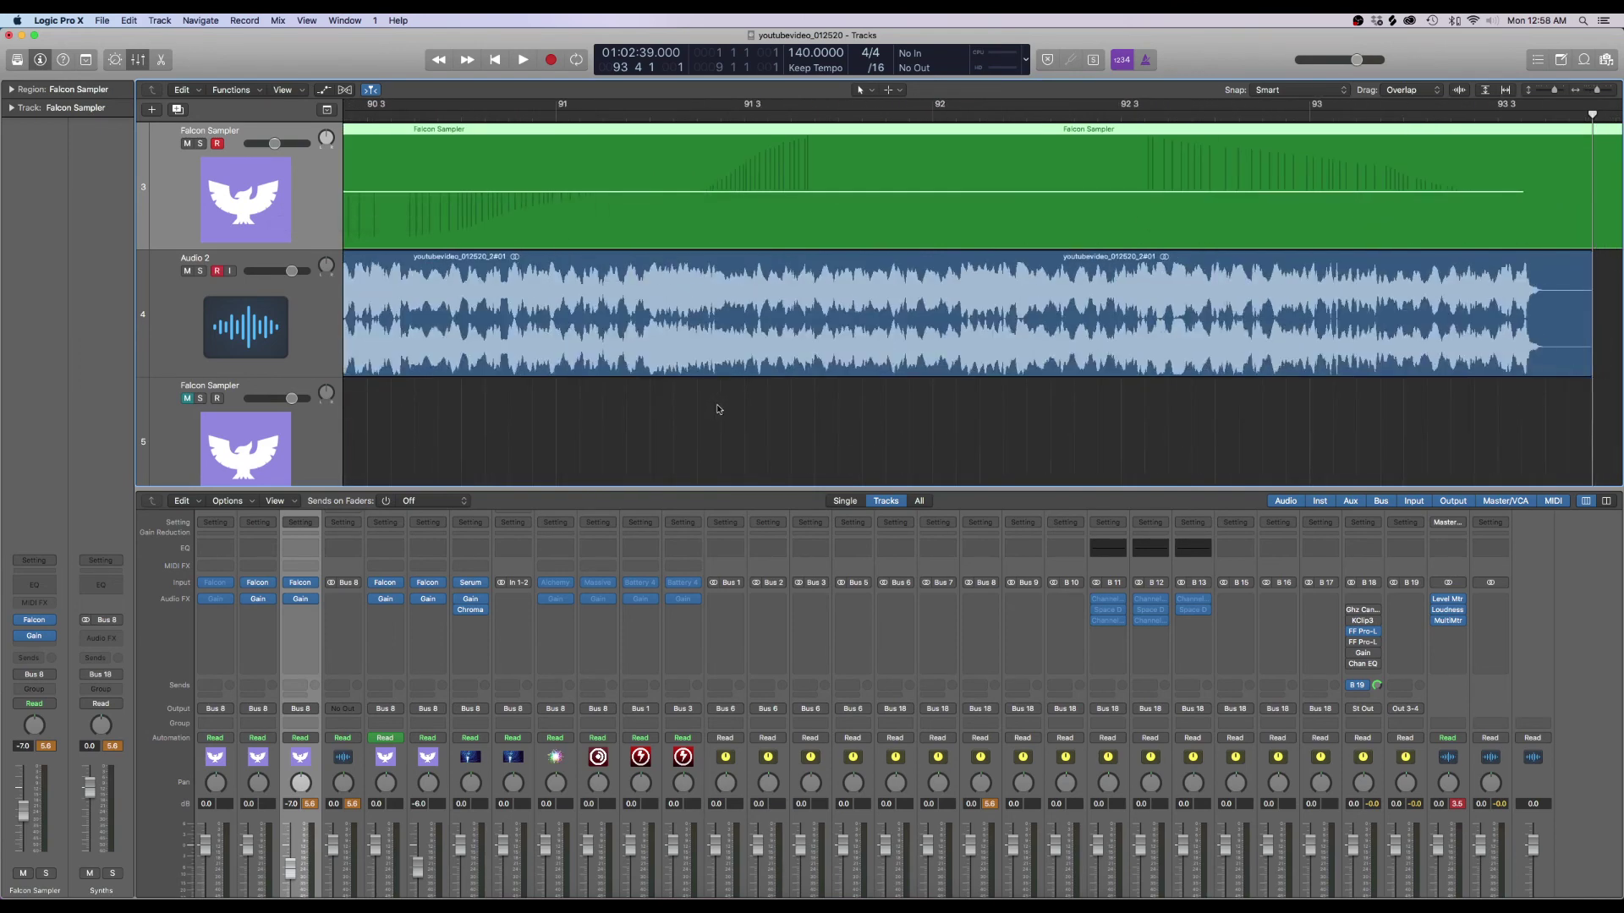
{"action": "key", "text": "super+Right"}
{"action": "key", "text": "super+Right"}
{"action": "key", "text": "super+Right"}
{"action": "key", "text": "super+Right"}
{"action": "key", "text": "super+Right"}
{"action": "key", "text": "super+Right"}
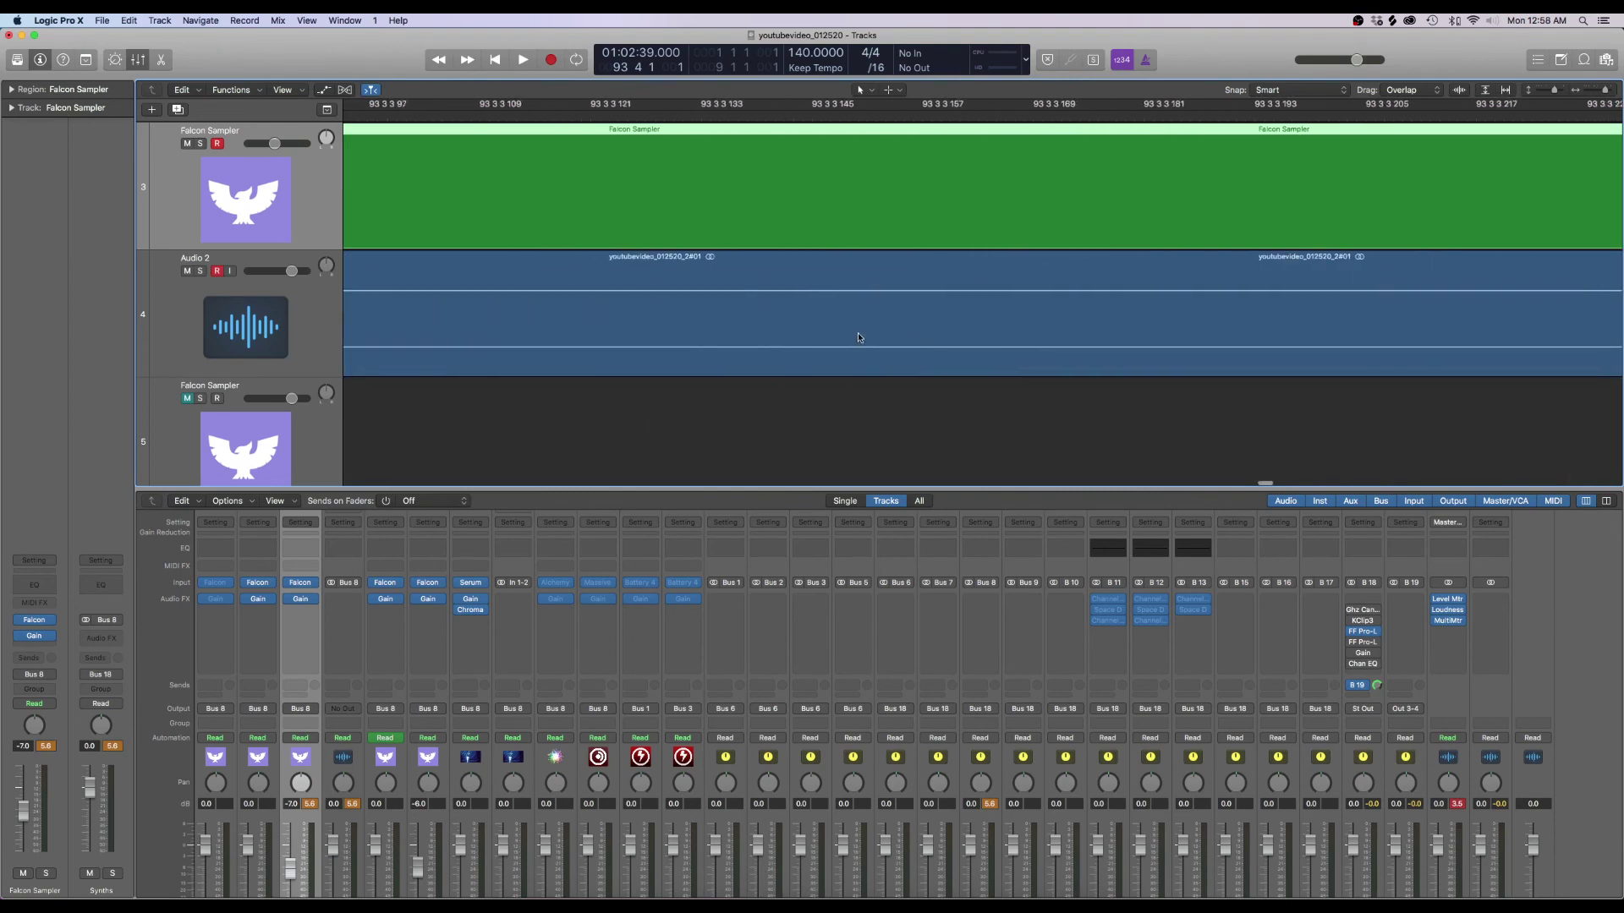
{"action": "scroll", "coordinate": [837, 345], "scroll_direction": "down", "scroll_amount": 10}
{"action": "scroll", "coordinate": [834, 350], "scroll_direction": "left", "scroll_amount": 5}
{"action": "scroll", "coordinate": [834, 349], "scroll_direction": "up", "scroll_amount": 10}
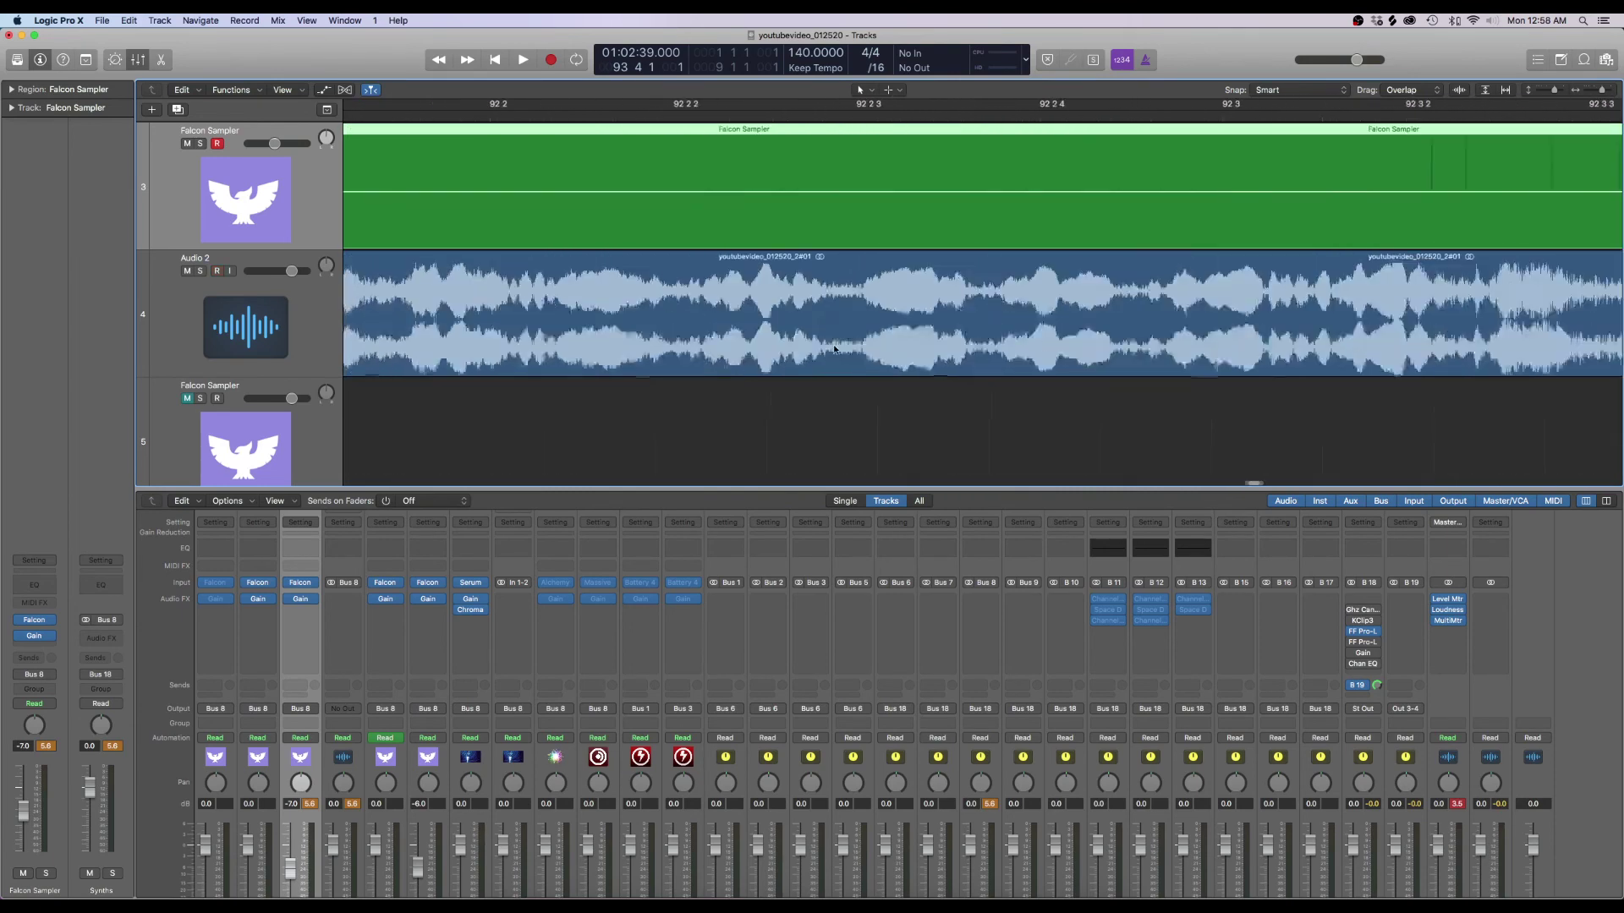
{"action": "scroll", "coordinate": [834, 349], "scroll_direction": "up", "scroll_amount": 3}
{"action": "scroll", "coordinate": [836, 346], "scroll_direction": "down", "scroll_amount": 5}
{"action": "scroll", "coordinate": [836, 346], "scroll_direction": "down", "scroll_amount": 10}
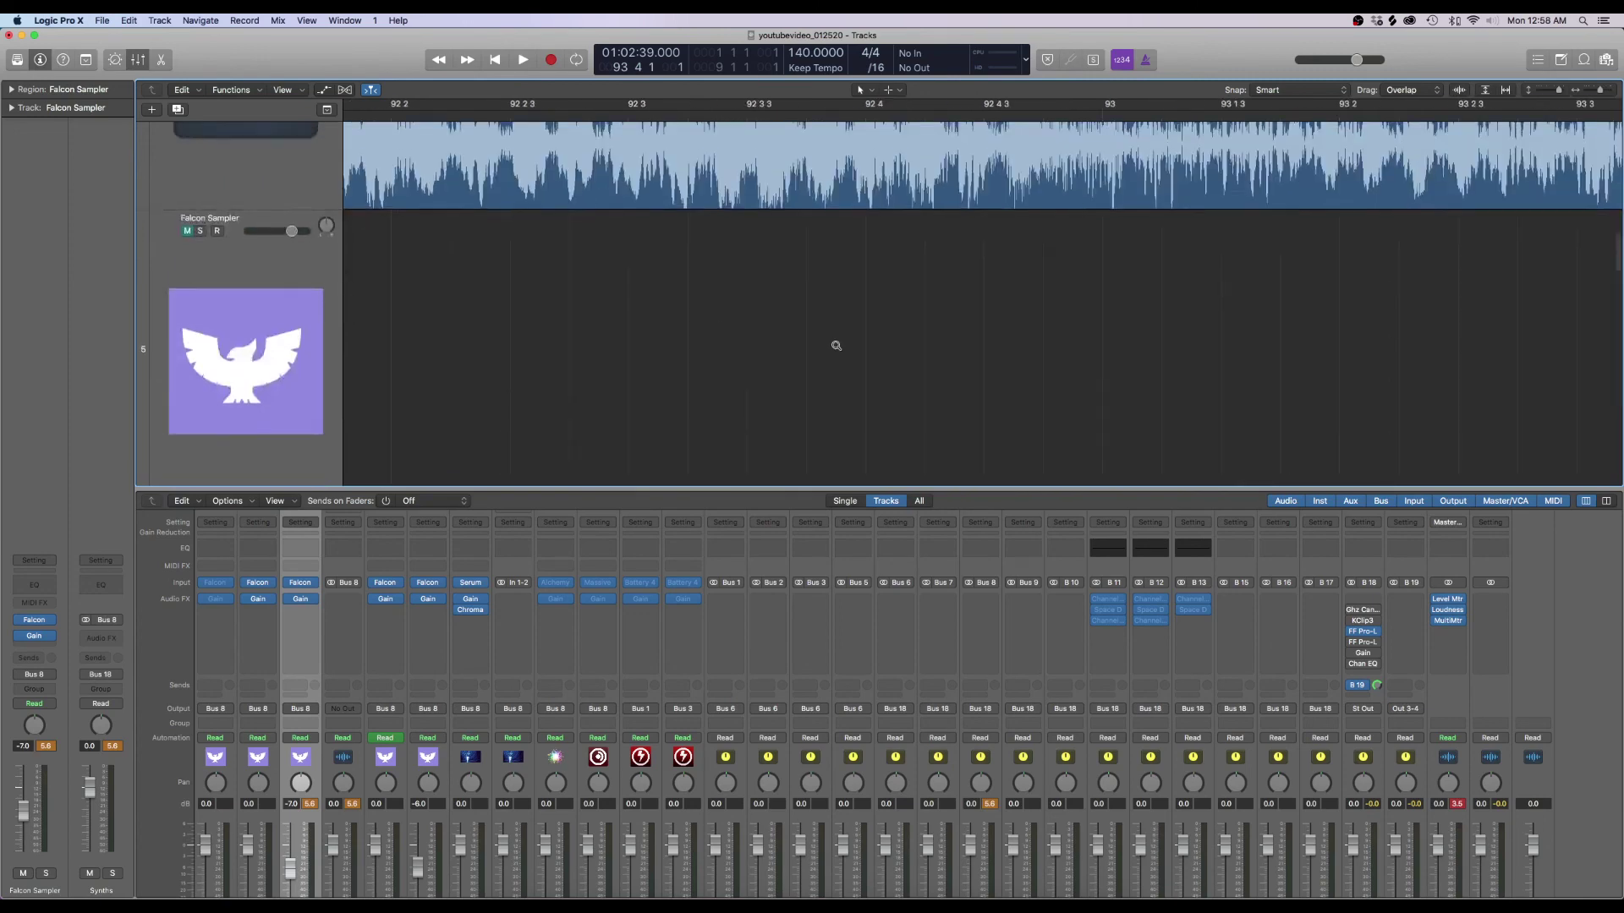
{"action": "left_click", "coordinate": [836, 346], "text": "ctrl+alt"}
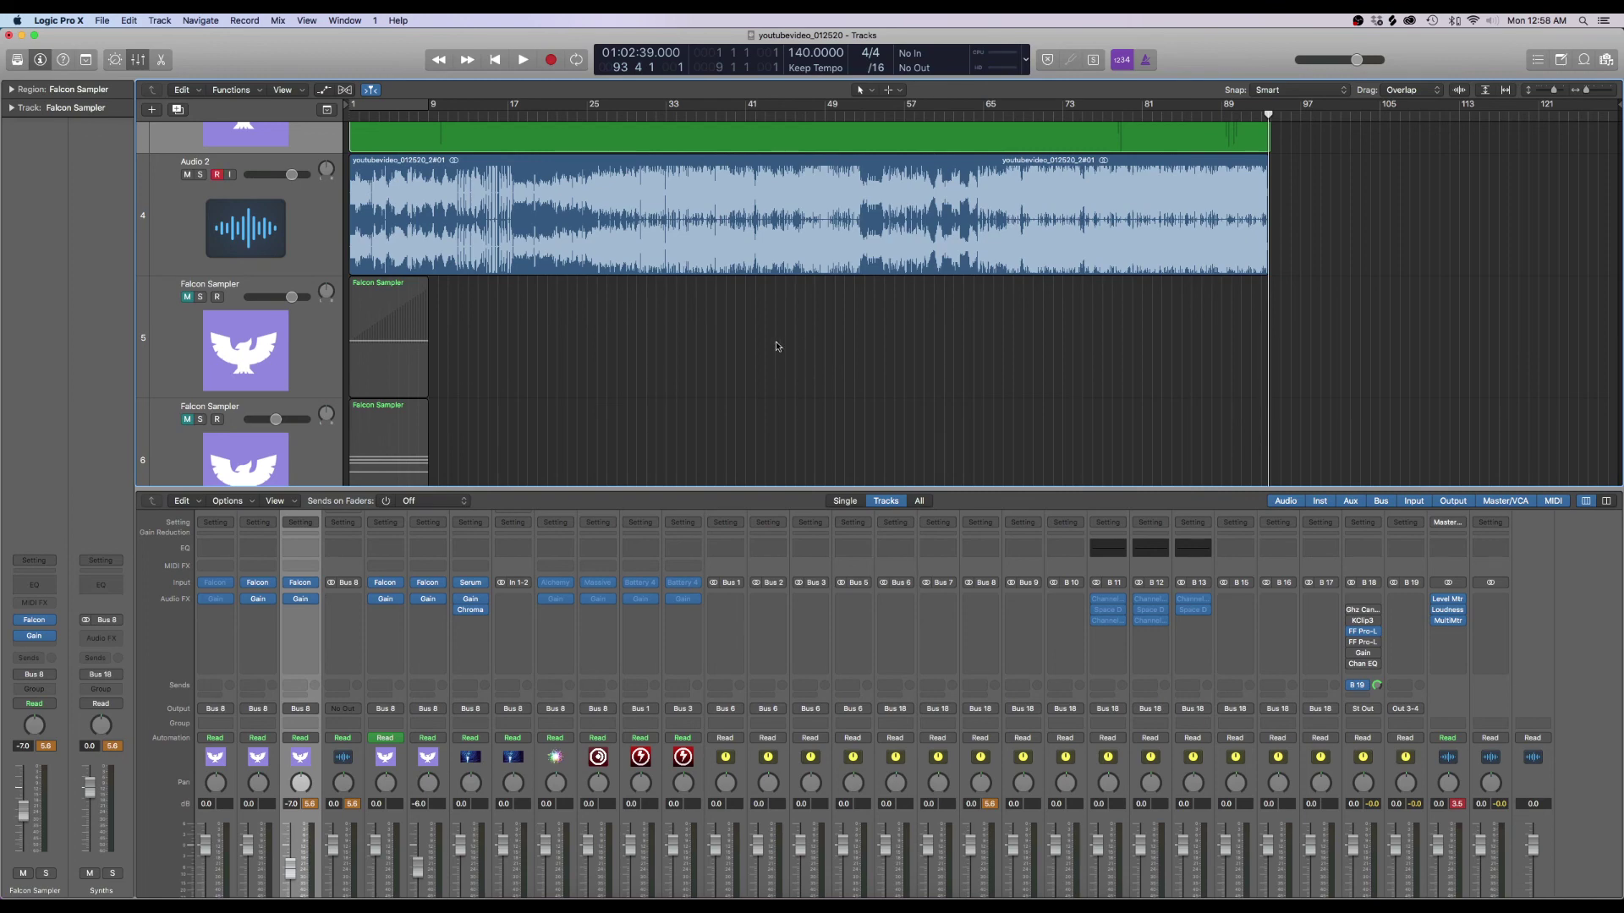
Inspect the end of the Audio 2 recording, then look over the Falcon Sampler, Serum and sourcematerial tracks below it
{"action": "key", "text": "super+Right"}
{"action": "key", "text": "super+Right"}
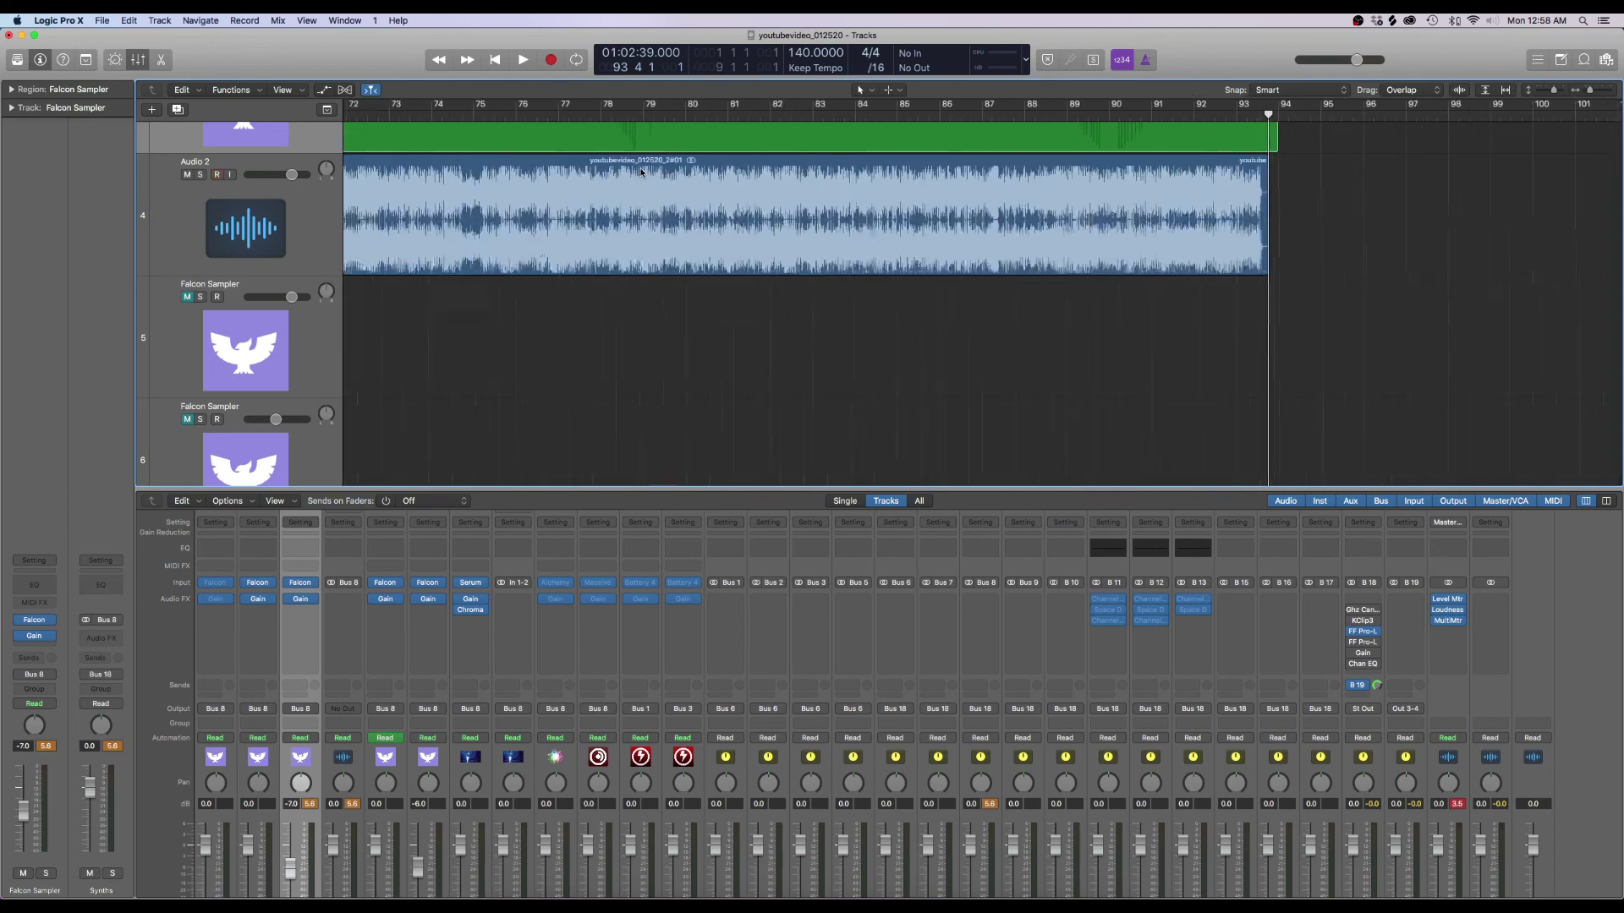
{"action": "key", "text": "super+Left"}
{"action": "key", "text": "super+Left"}
{"action": "key", "text": "super+Left"}
{"action": "scroll", "coordinate": [640, 174], "scroll_direction": "down", "scroll_amount": 3}
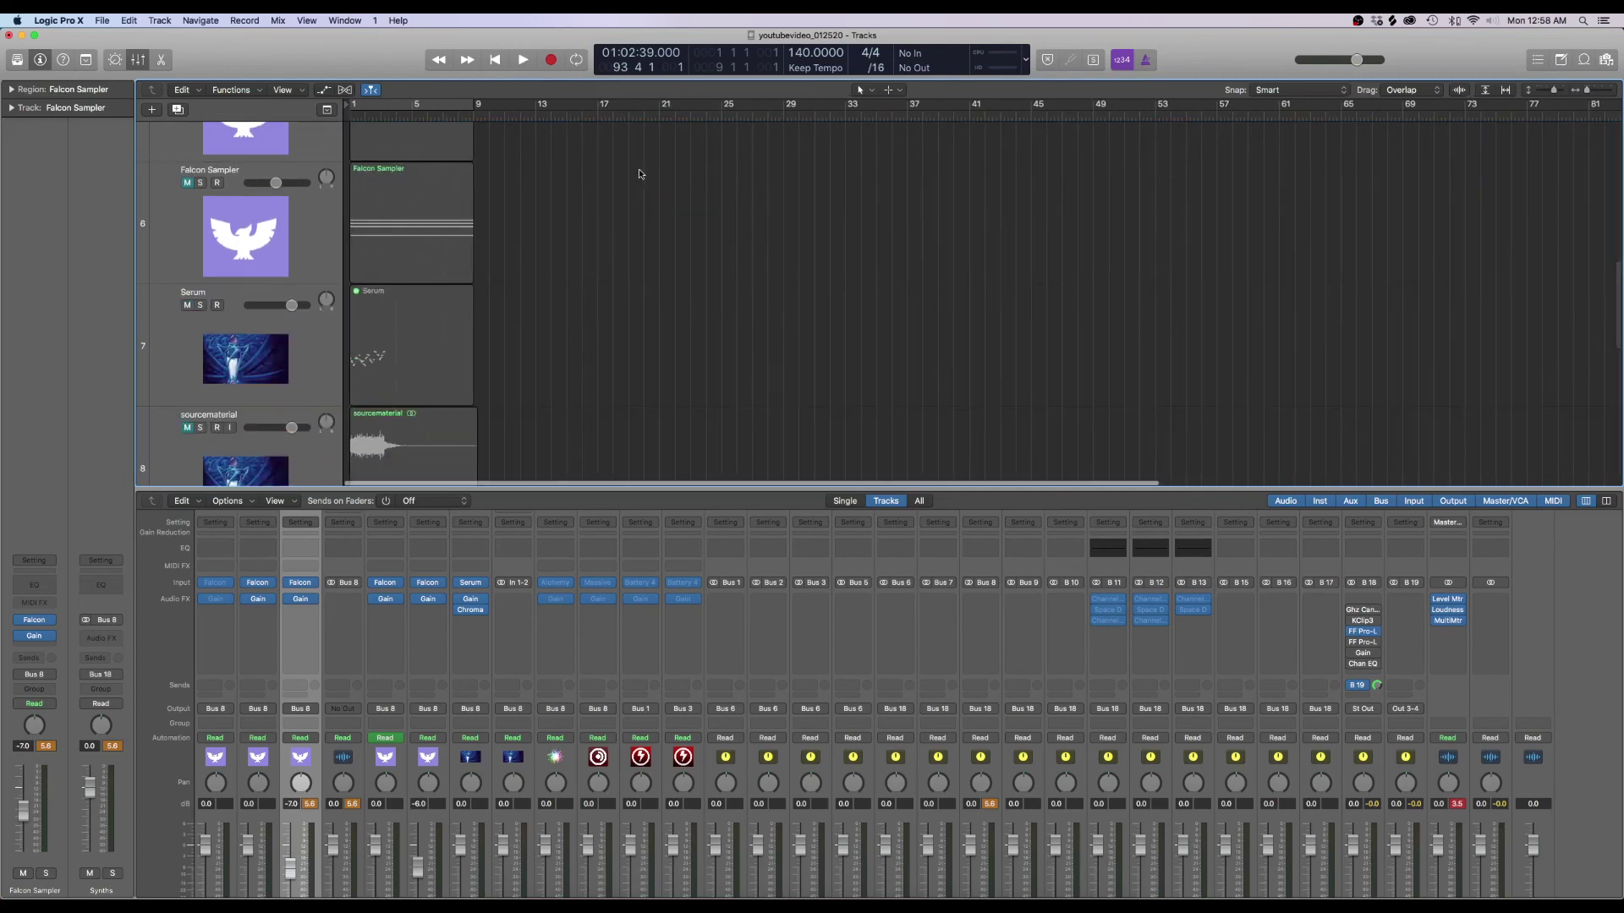
{"action": "scroll", "coordinate": [639, 174], "scroll_direction": "up", "scroll_amount": 3}
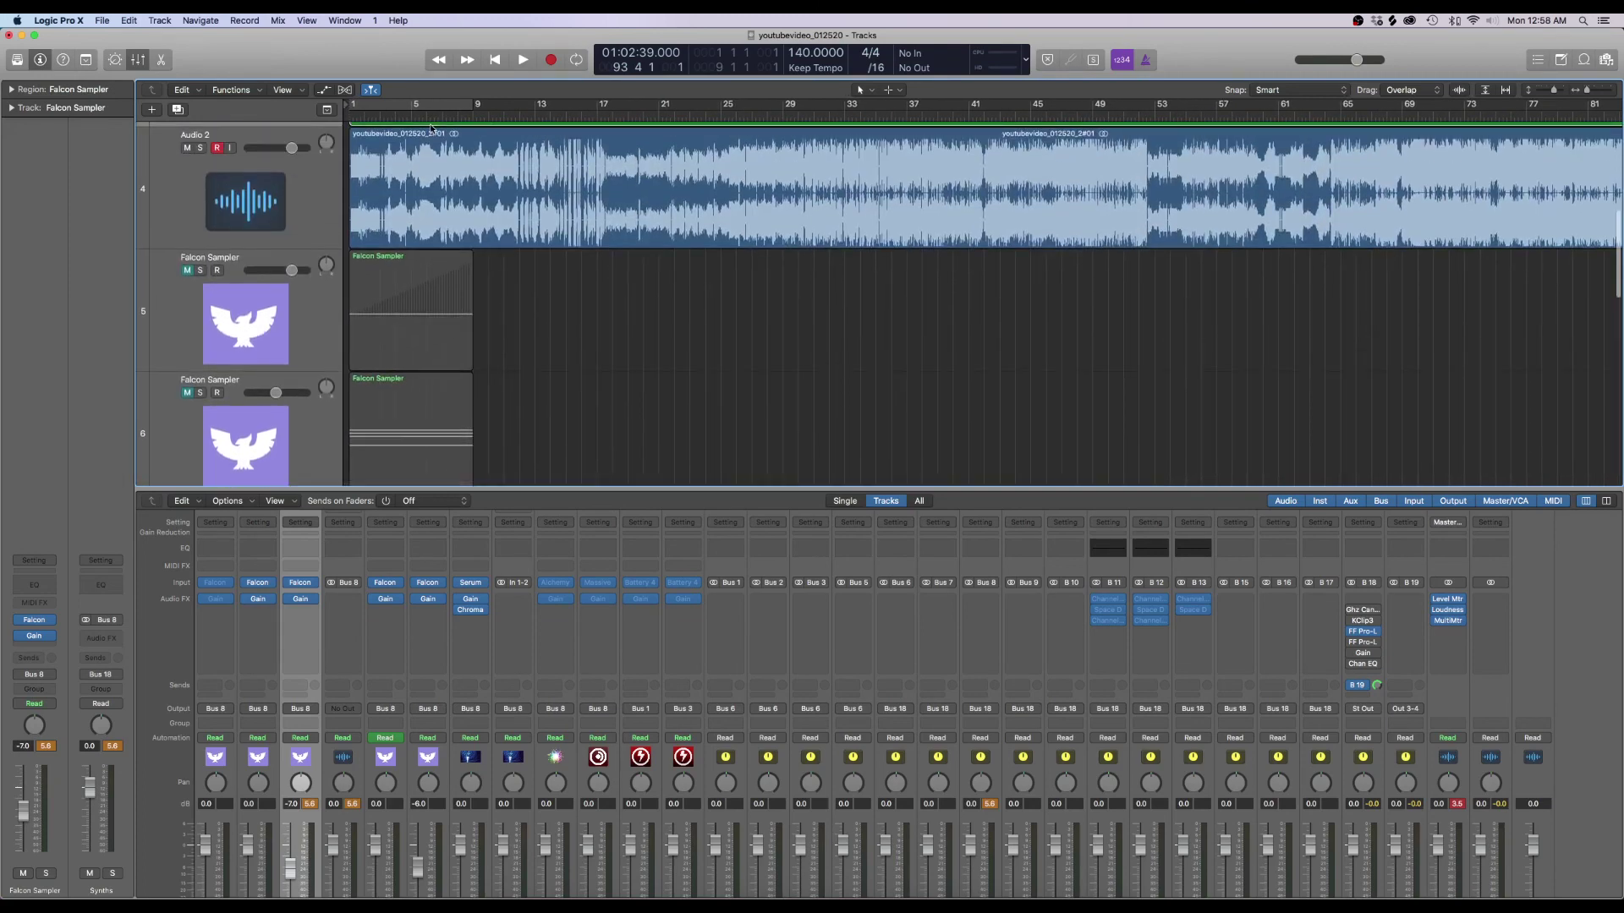
Return the playhead to the project start and briefly solo the Falcon Sampler track directly below Audio 2, then unsolo it
{"action": "key", "text": "Return"}
{"action": "left_click", "coordinate": [197, 271]}
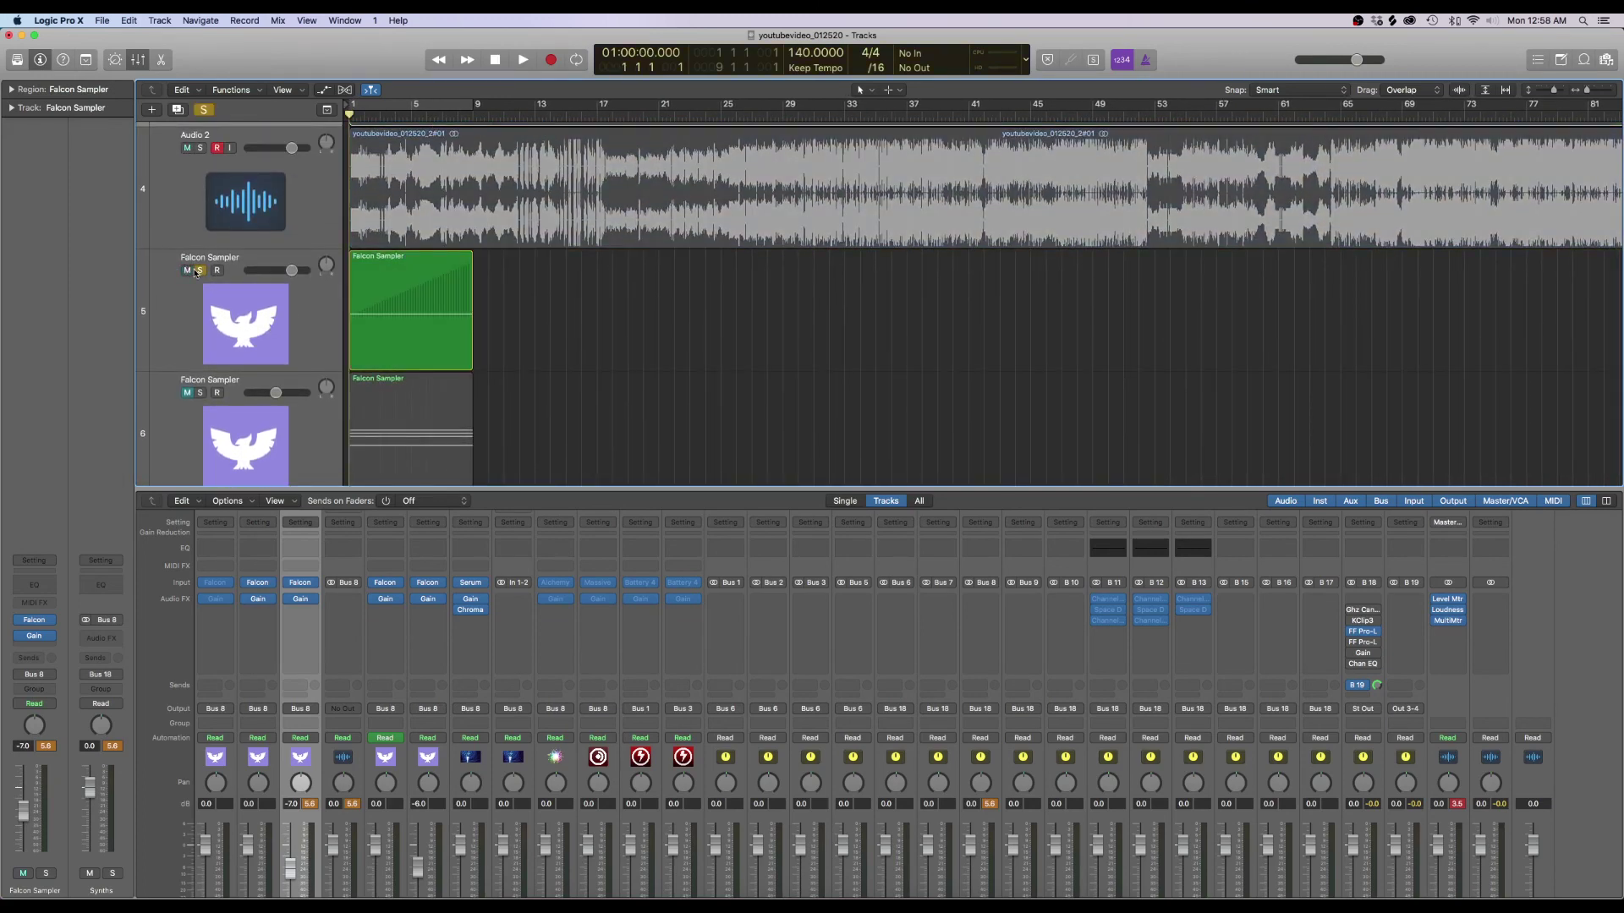
{"action": "left_click", "coordinate": [199, 271]}
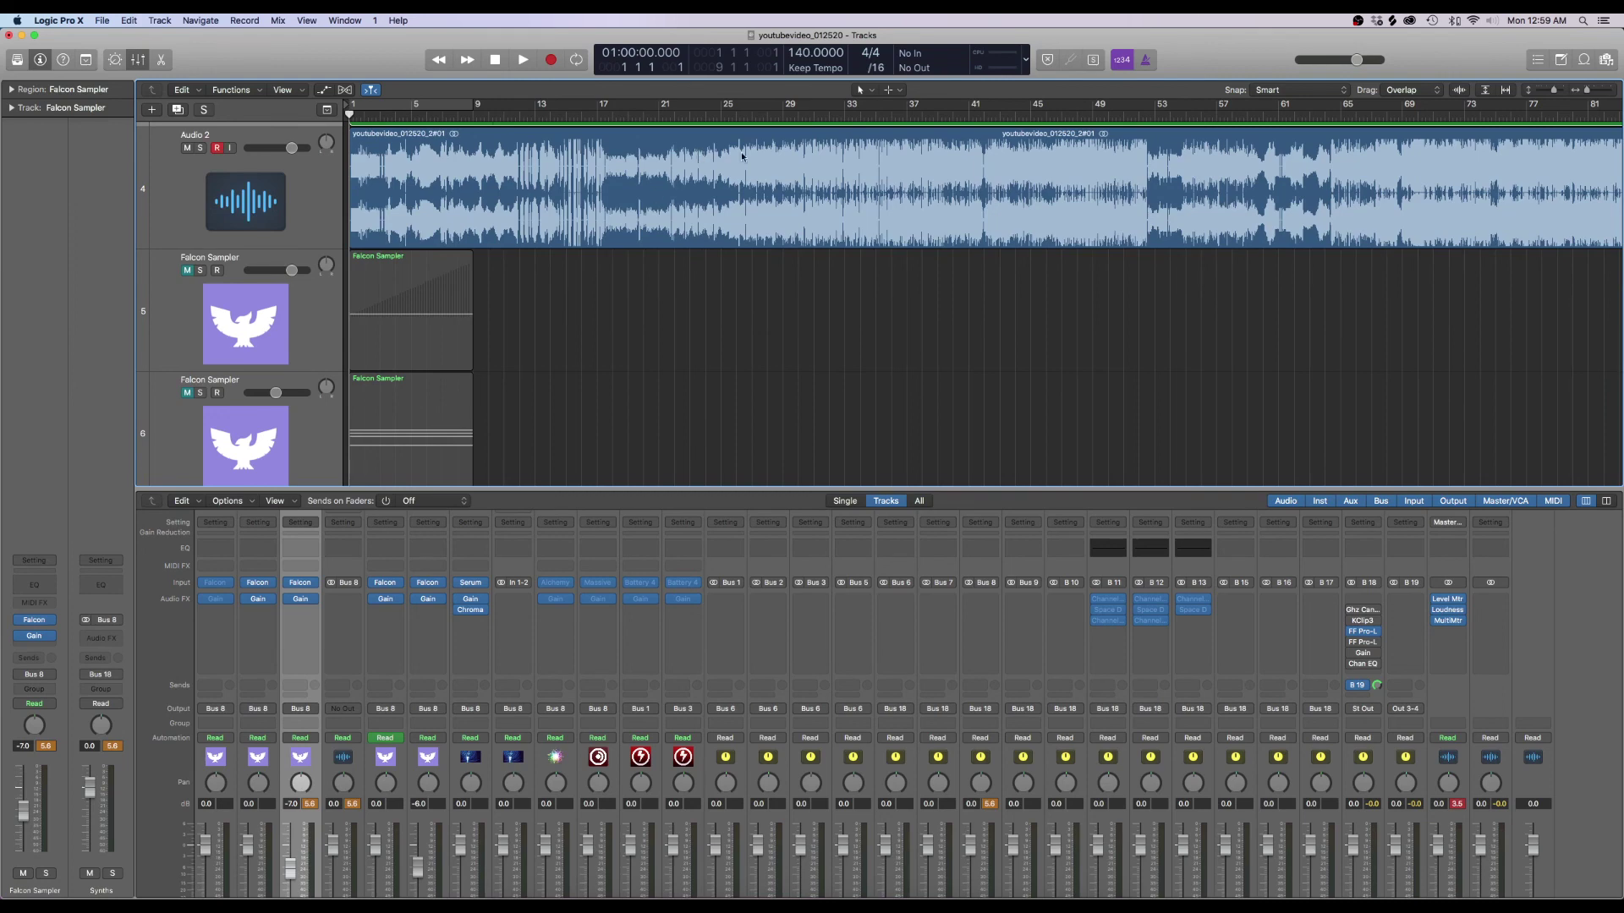
Examine the individual grains in the Audio 2 waveform around bars 15 to 17, then return to an overview of the whole recording
{"action": "scroll", "coordinate": [877, 230], "scroll_direction": "up", "scroll_amount": 10}
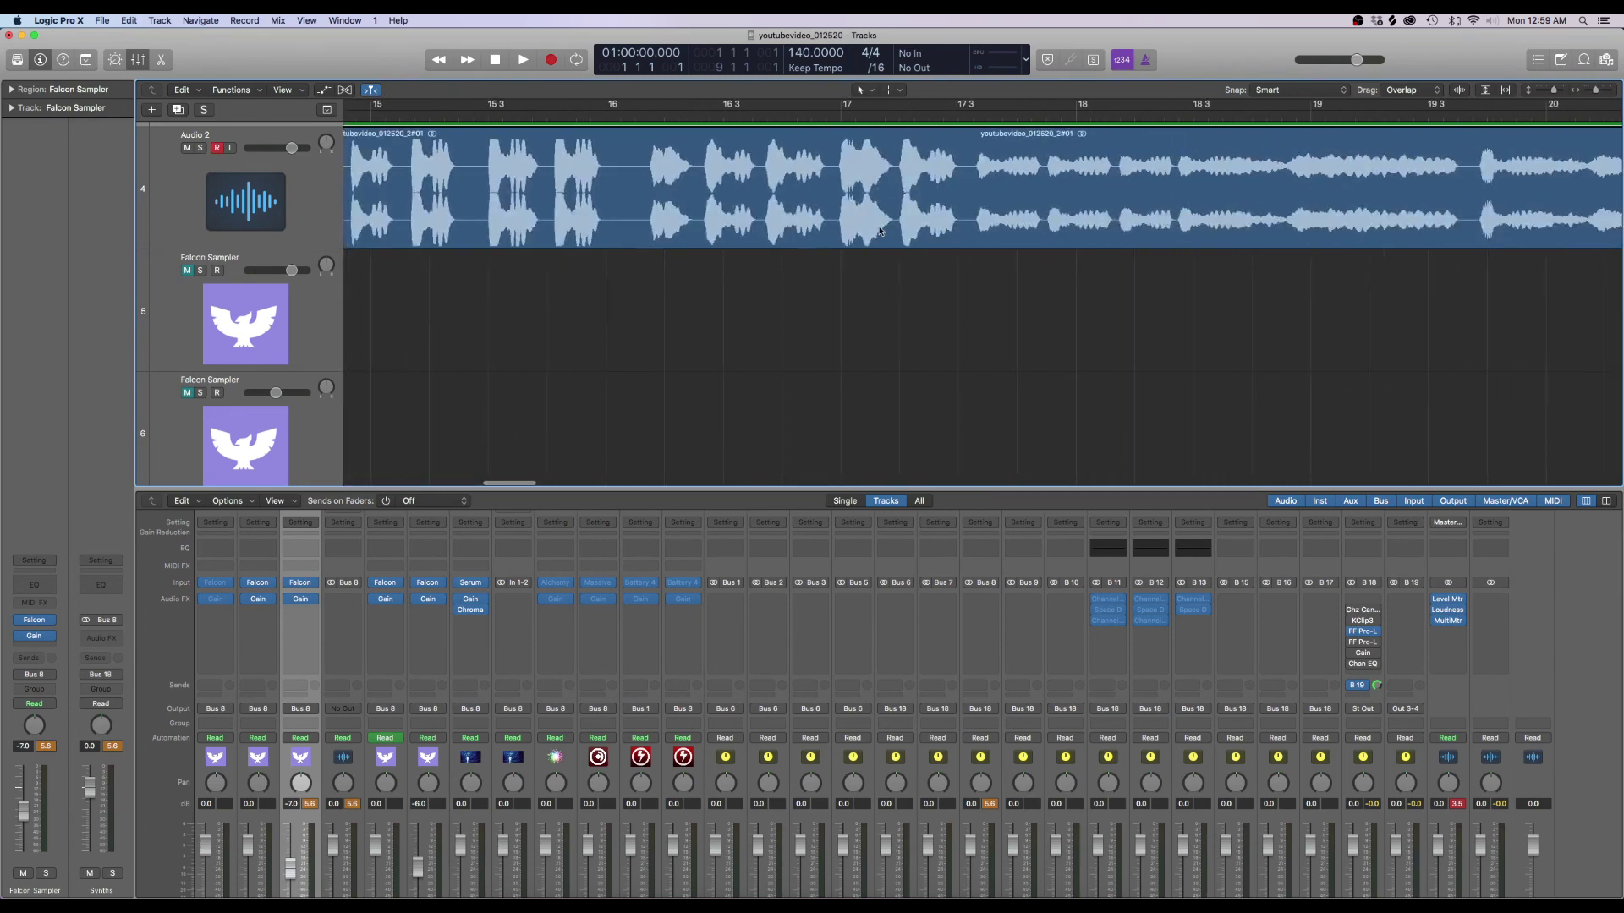
{"action": "scroll", "coordinate": [880, 230], "scroll_direction": "up", "scroll_amount": 10}
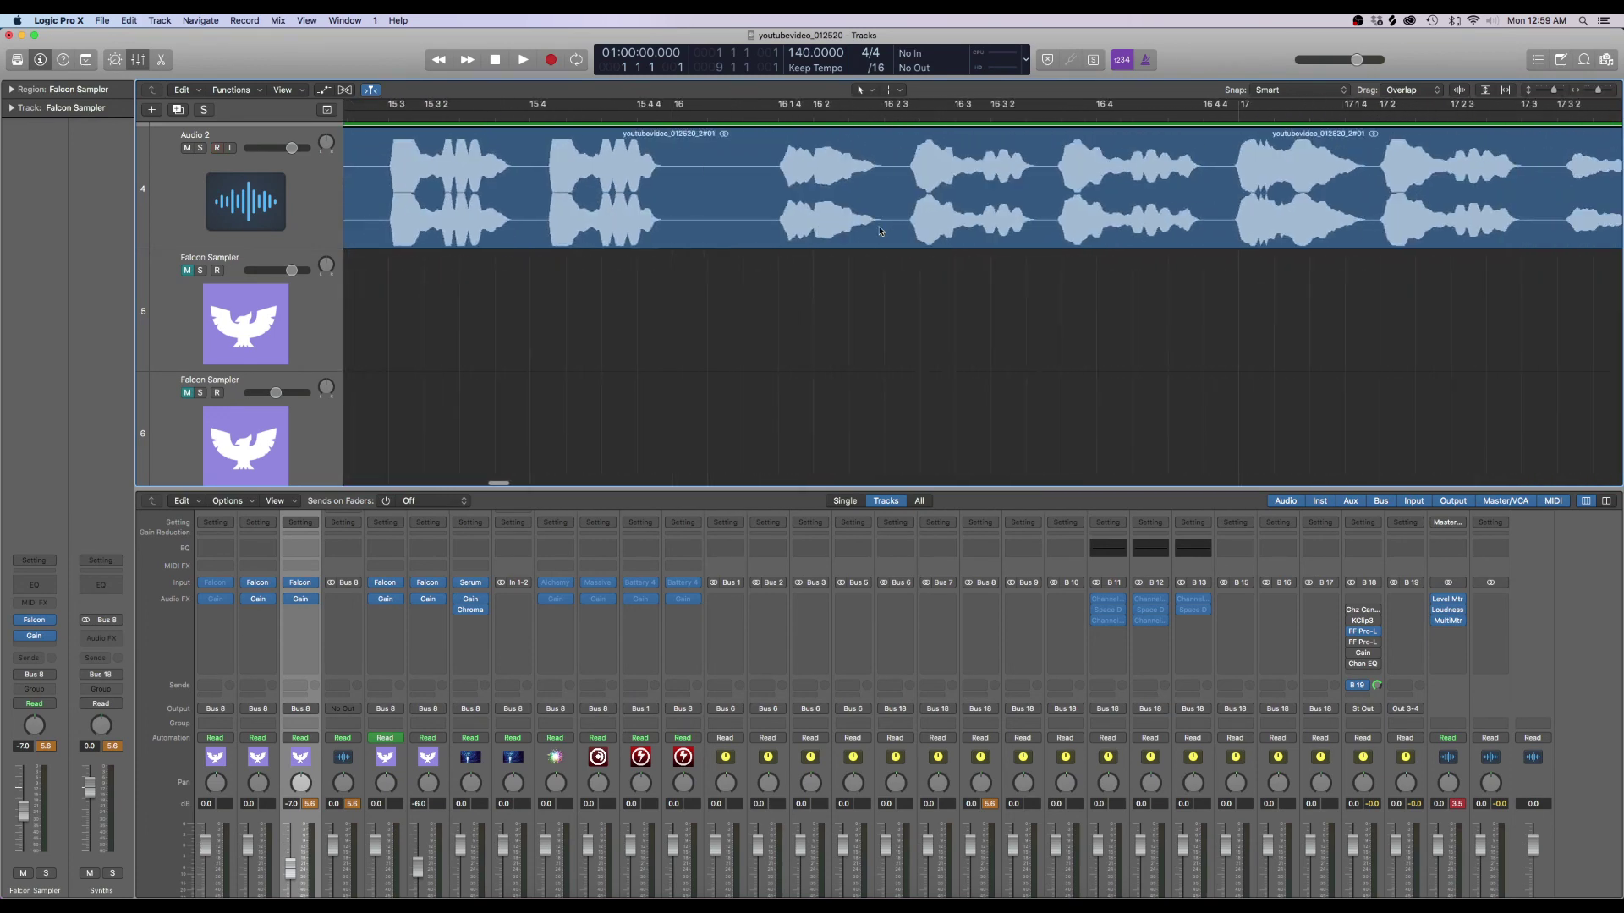
{"action": "scroll", "coordinate": [880, 230], "scroll_direction": "up", "scroll_amount": 3}
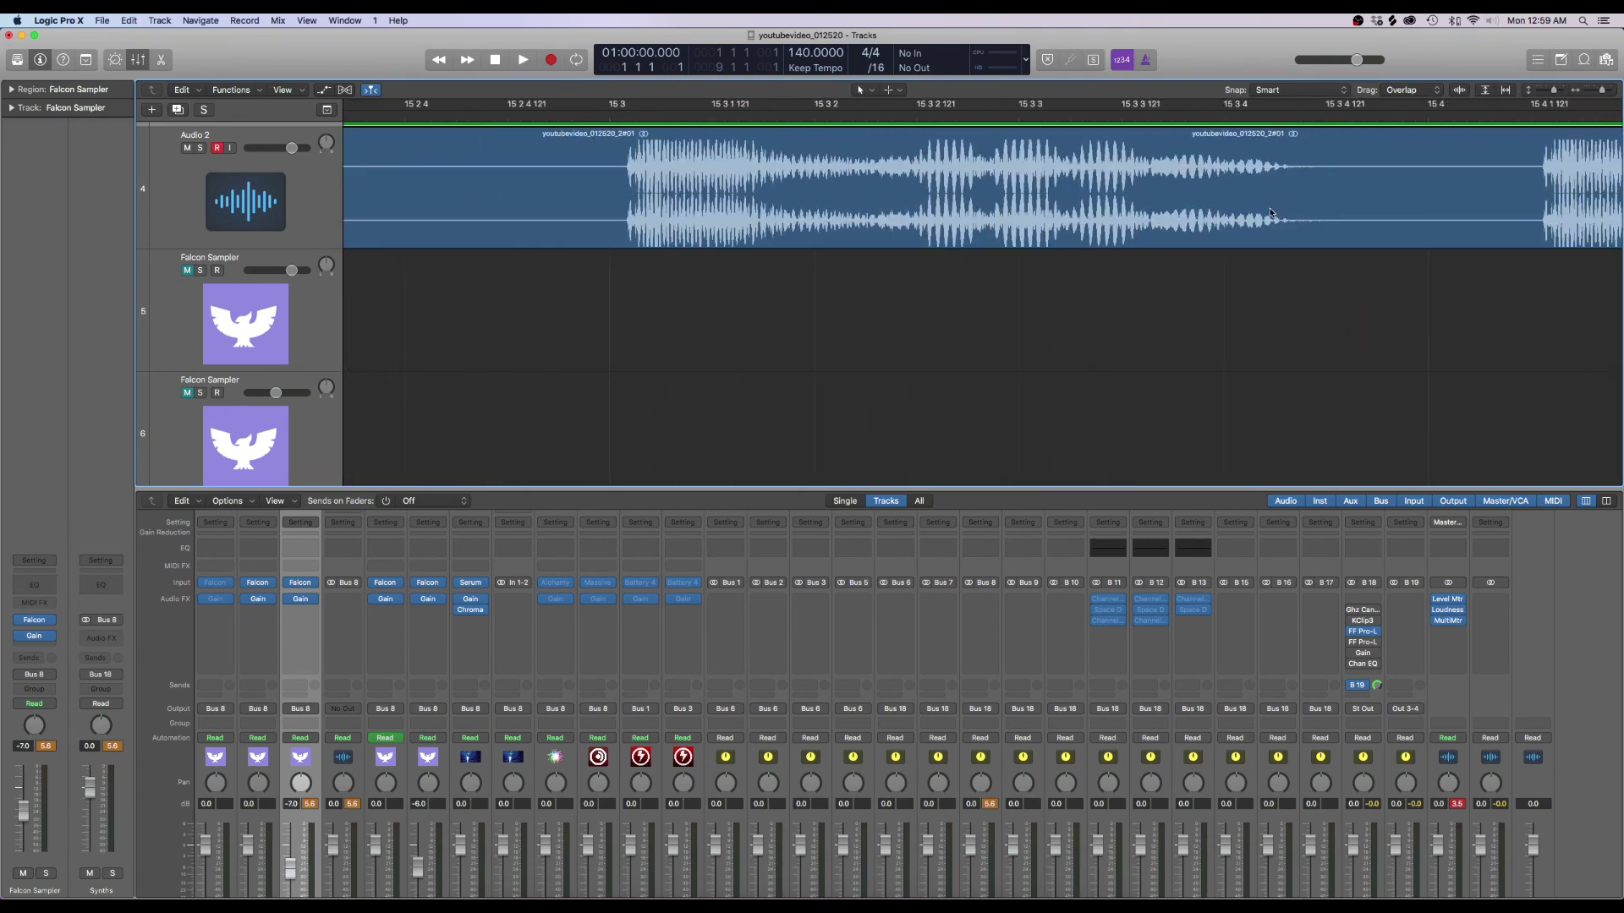
{"action": "scroll", "coordinate": [1255, 216], "scroll_direction": "down", "scroll_amount": 15}
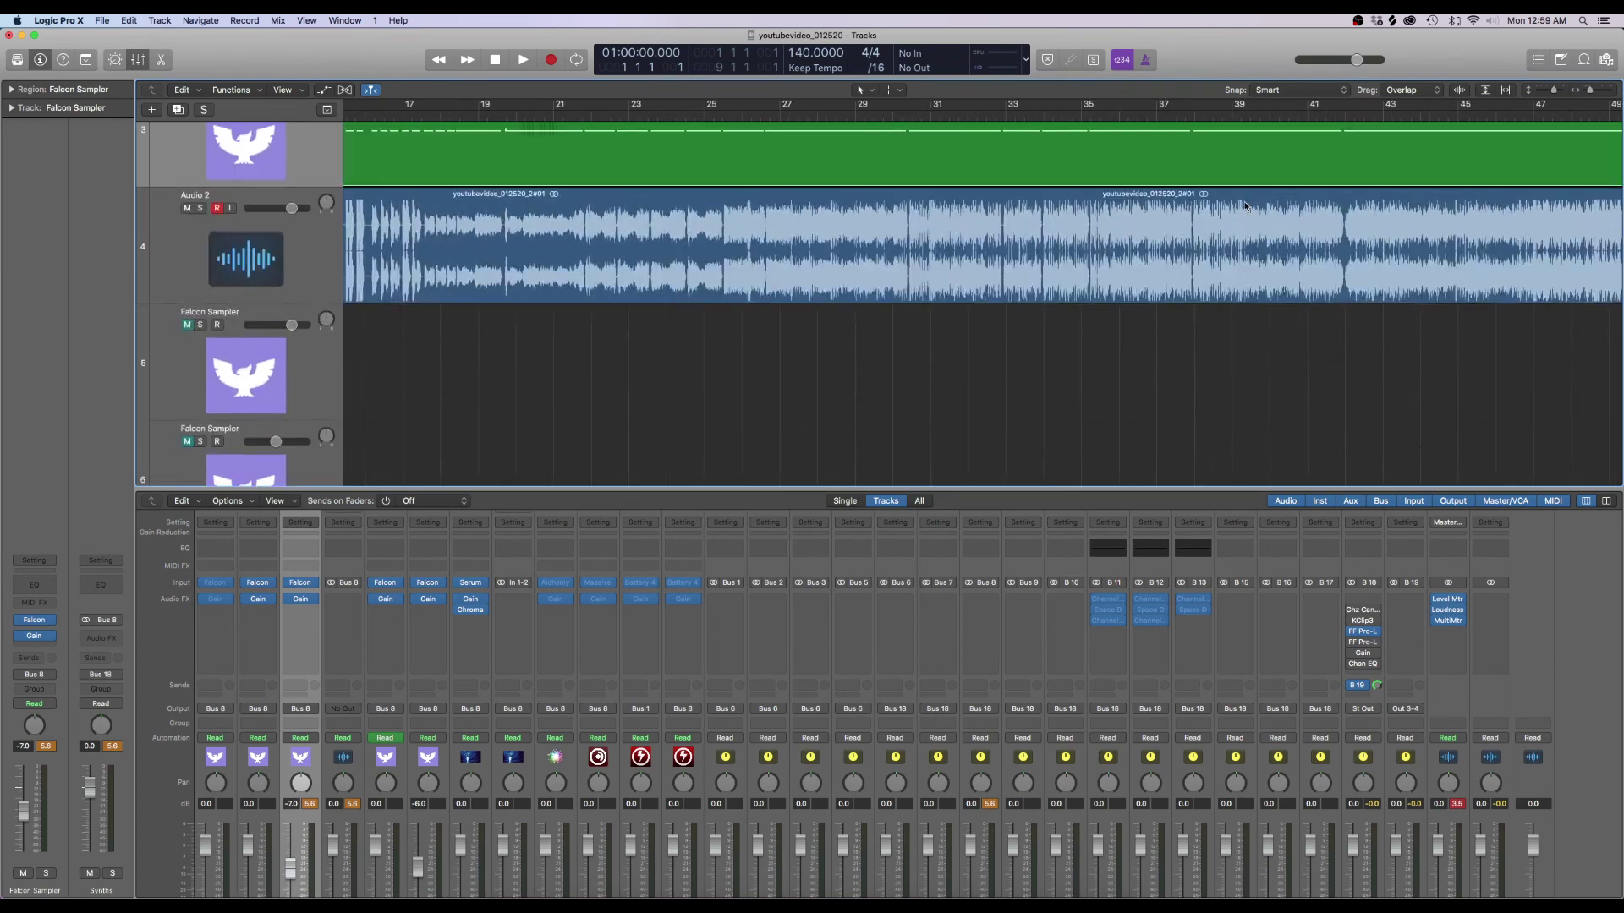
{"action": "scroll", "coordinate": [1252, 205], "scroll_direction": "down", "scroll_amount": 1}
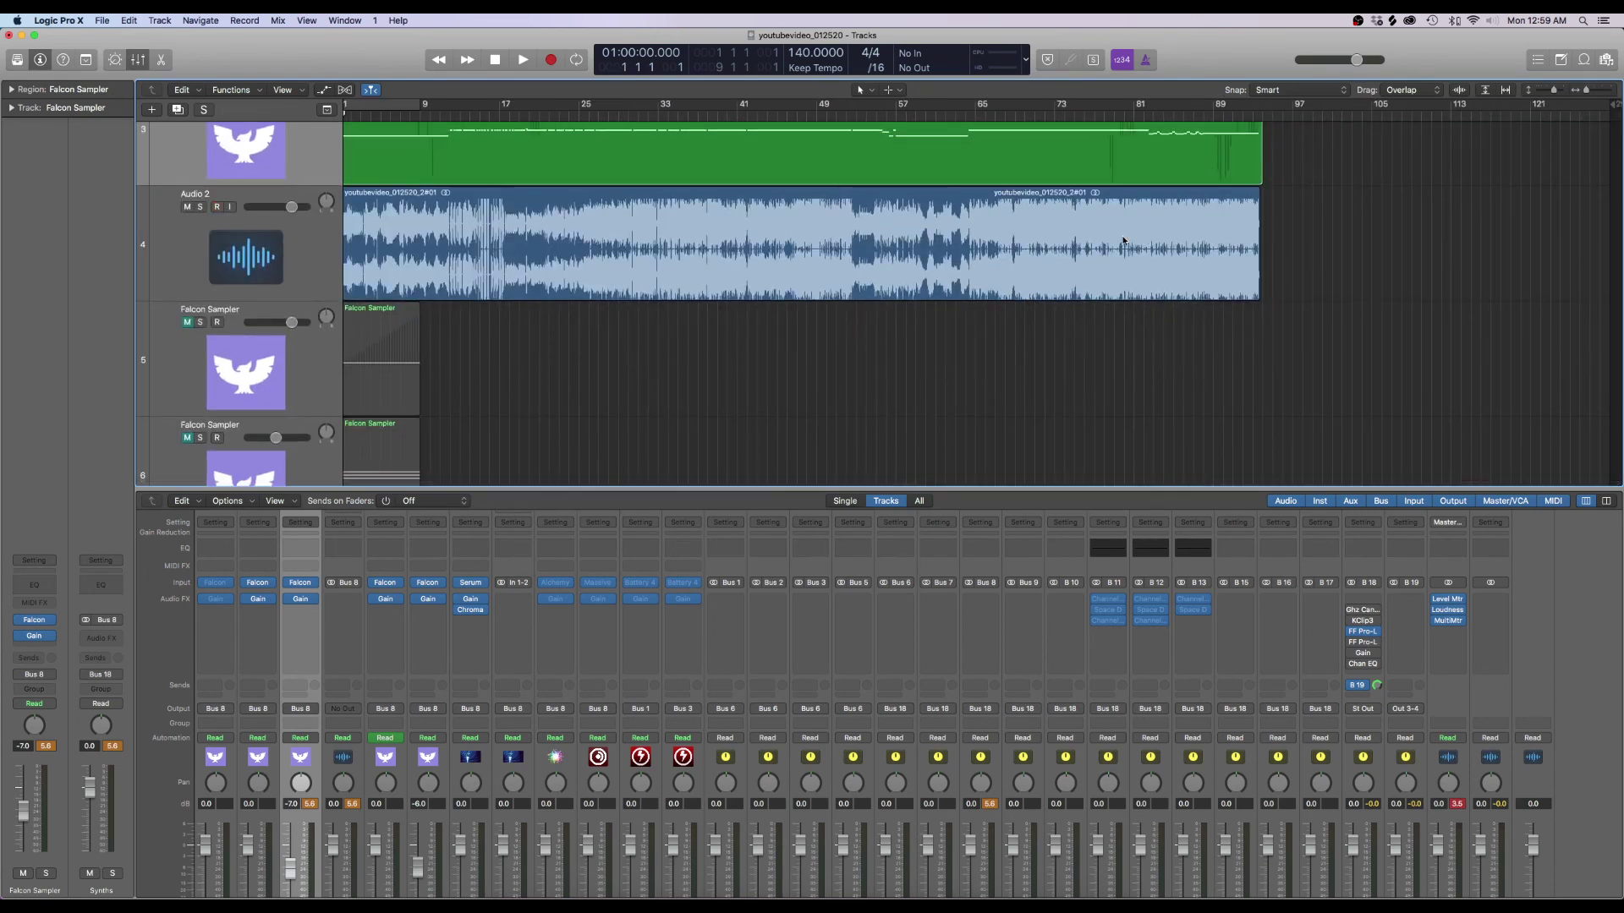